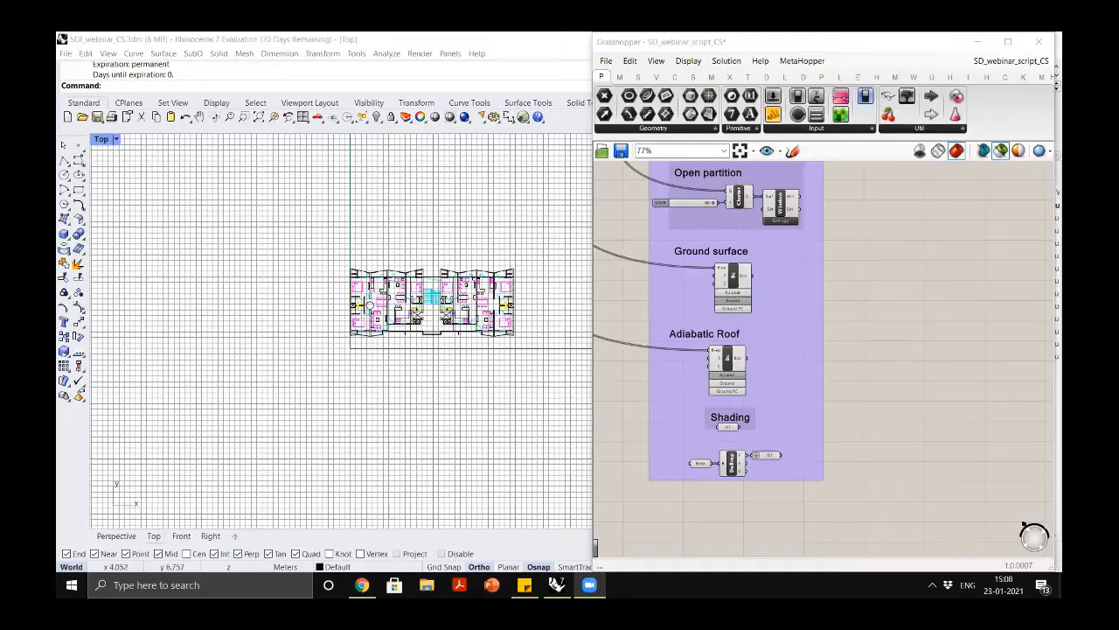
Minimise the Grasshopper window and widen the Top viewport to fit the whole floor plan beside the layer list
scroll(407, 292, down, 2)
scroll(407, 292, up, 3)
scroll(392, 291, up, 5)
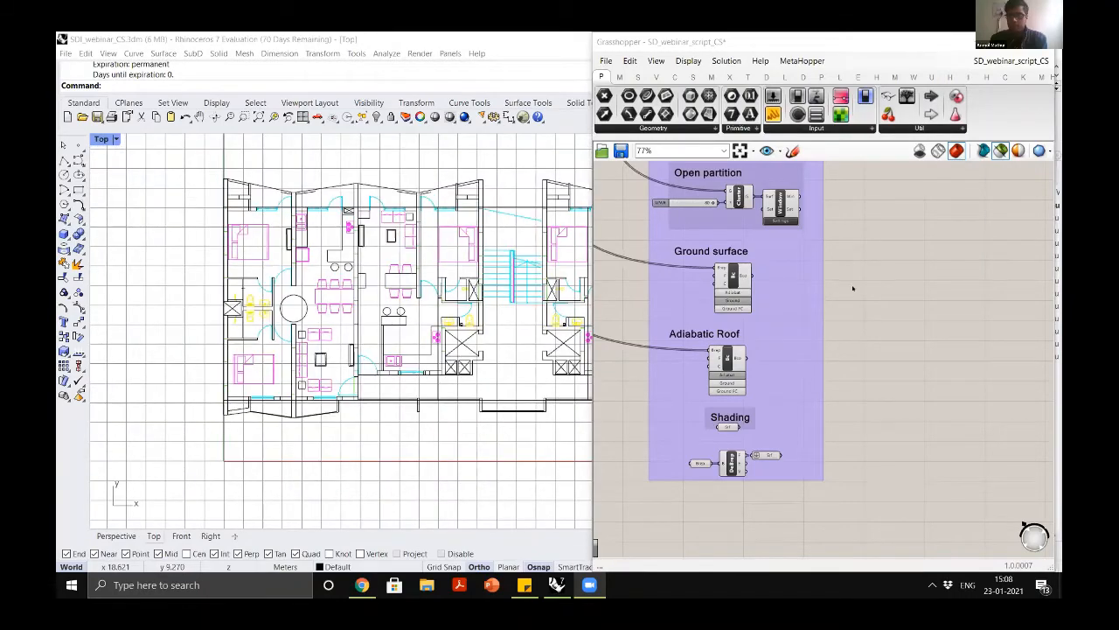
scroll(852, 288, down, 5)
click(979, 42)
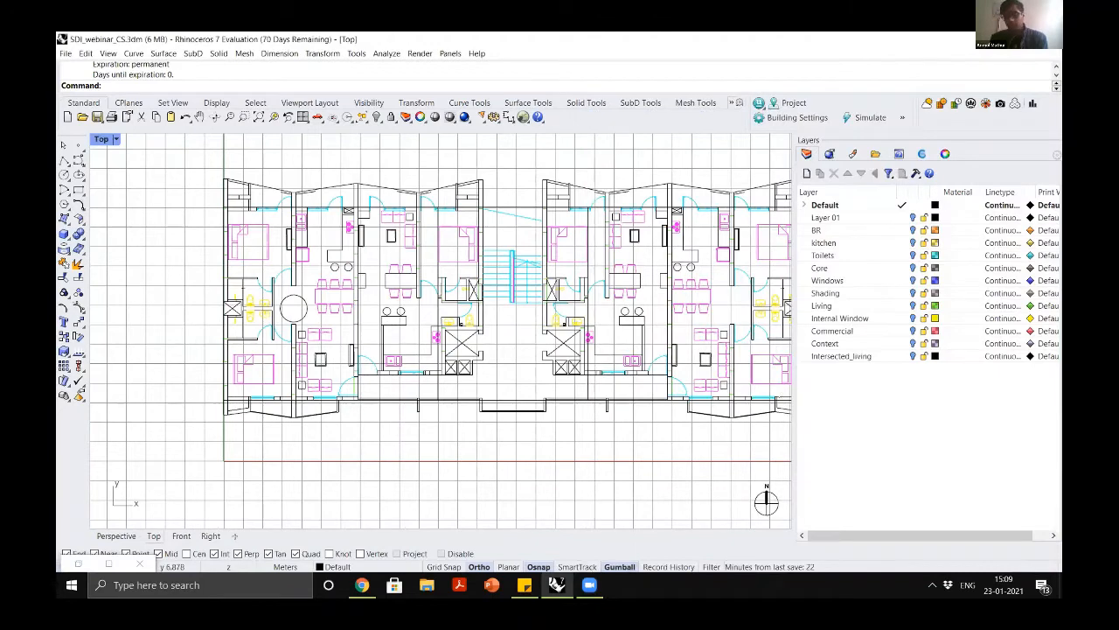
drag(794, 404, 821, 408)
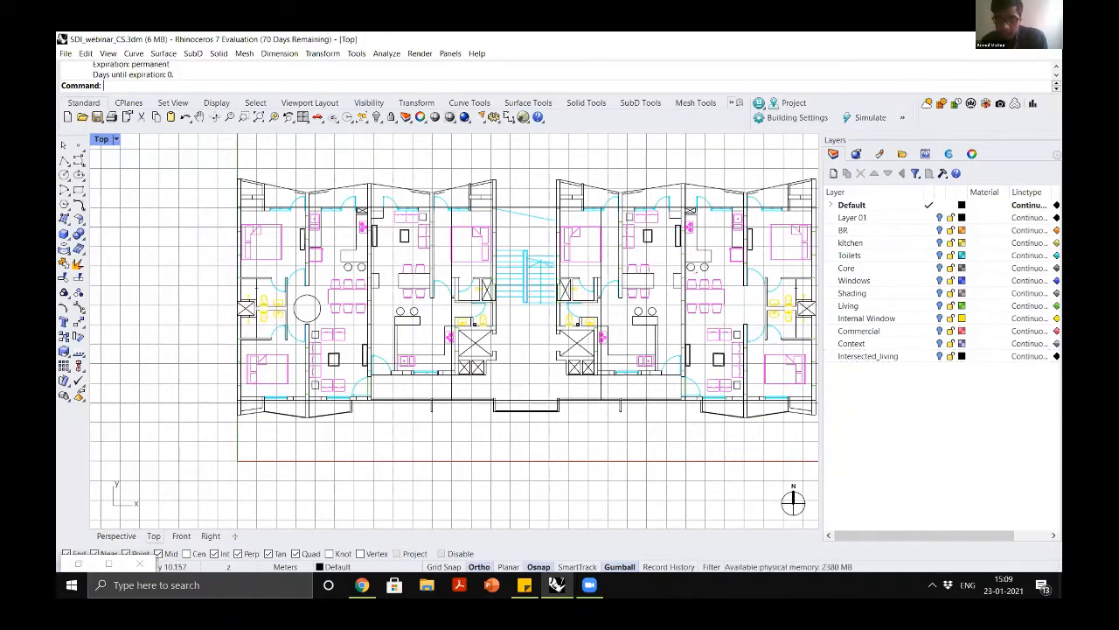
Turn on the BR layer and maximise the Perspective viewport to show the bedroom volumes in 3D
scroll(385, 265, down, 6)
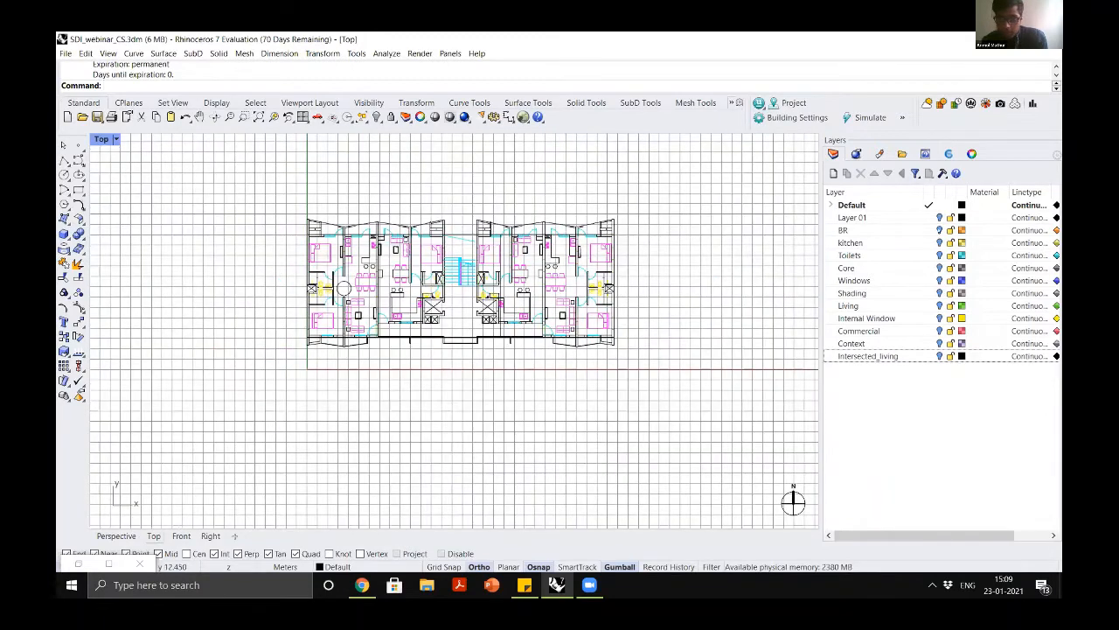
click(892, 230)
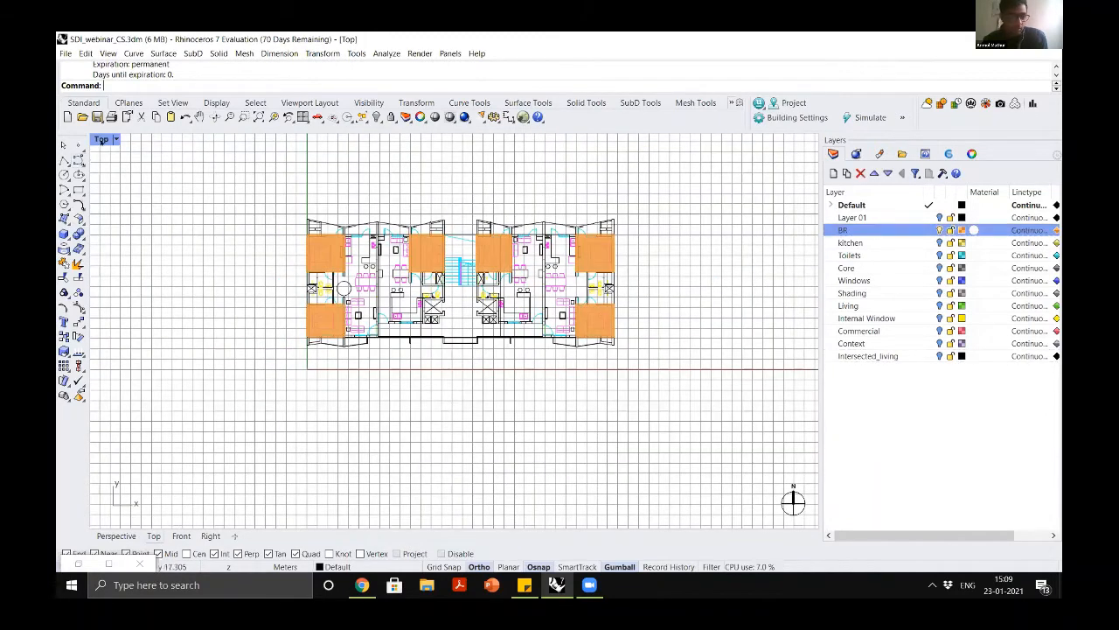
double_click(102, 139)
click(487, 227)
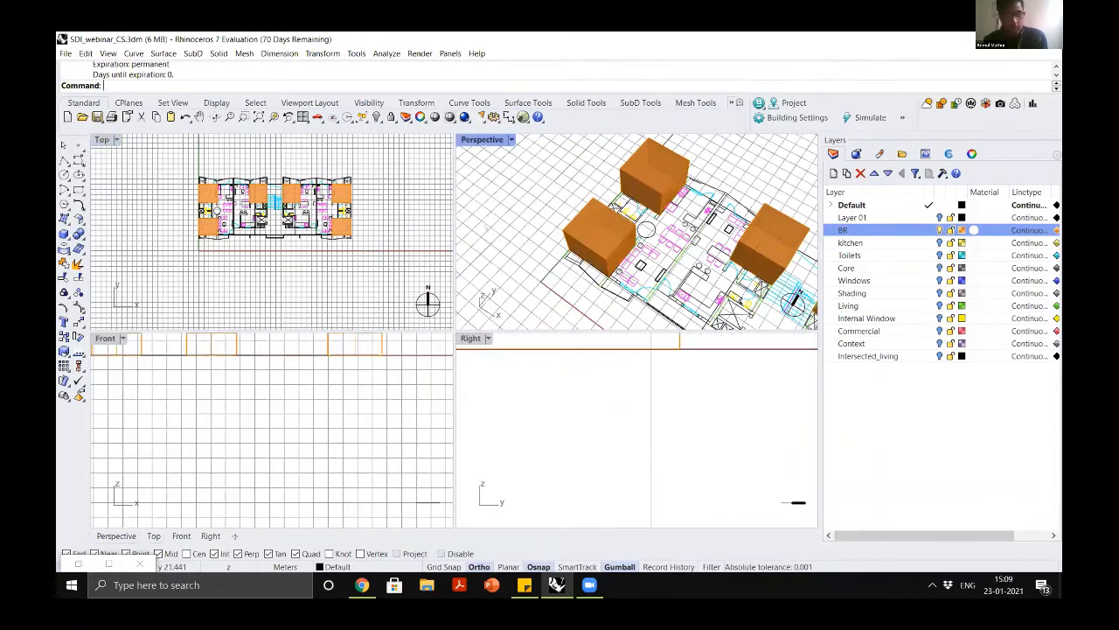
double_click(482, 140)
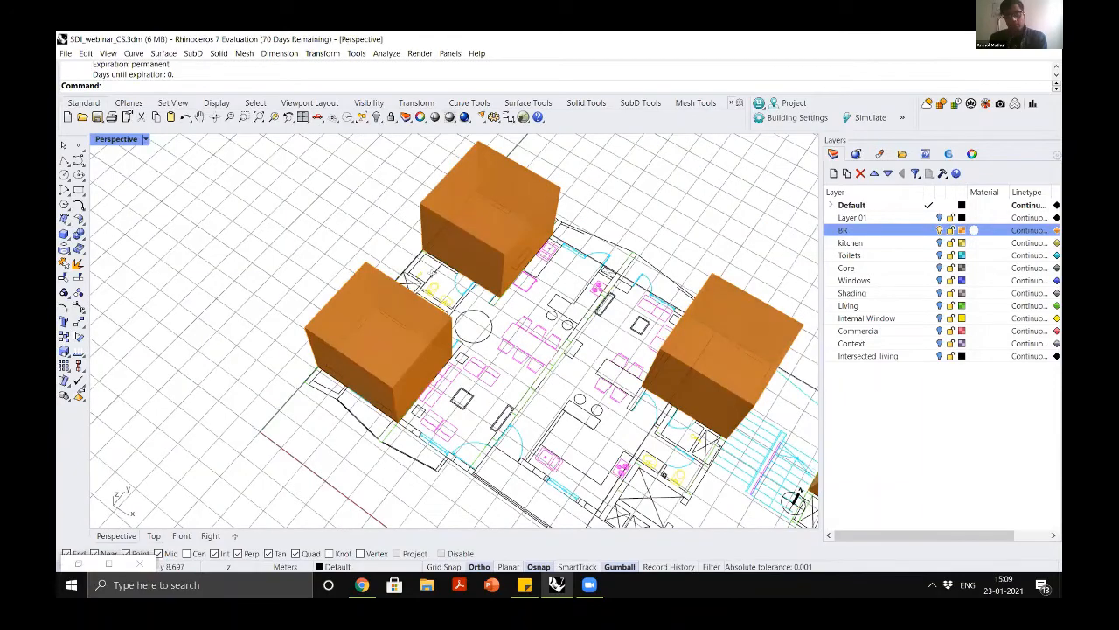
Examine the bedroom boxes on the floor plan from several angles and distances in the Perspective view
scroll(429, 264, down, 8)
right_drag(430, 264, 435, 271)
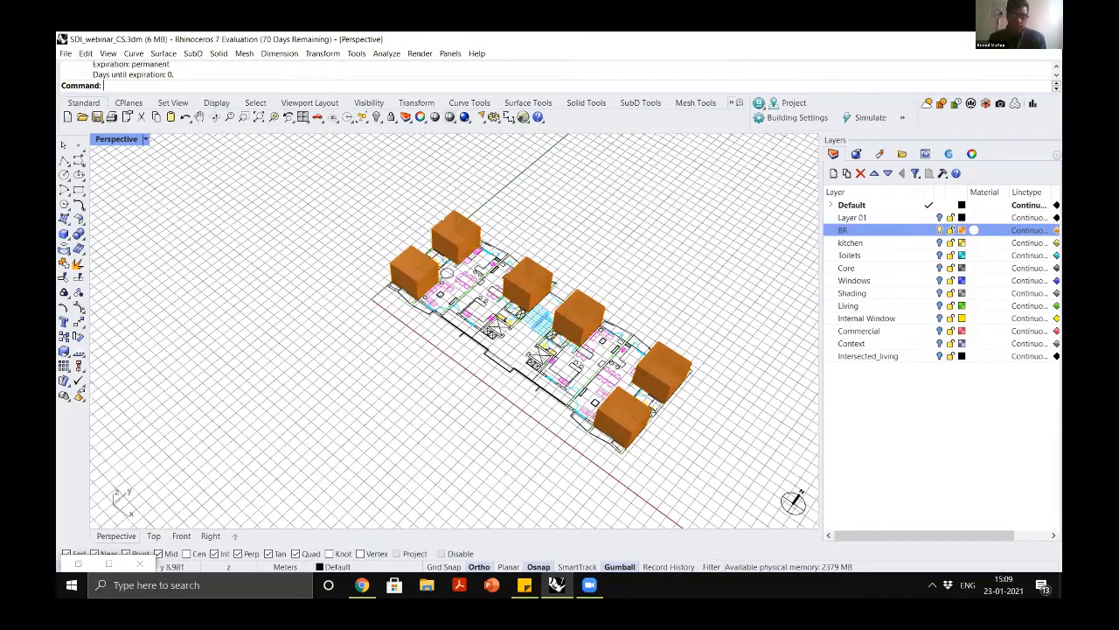
scroll(443, 218, up, 5)
scroll(442, 222, up, 2)
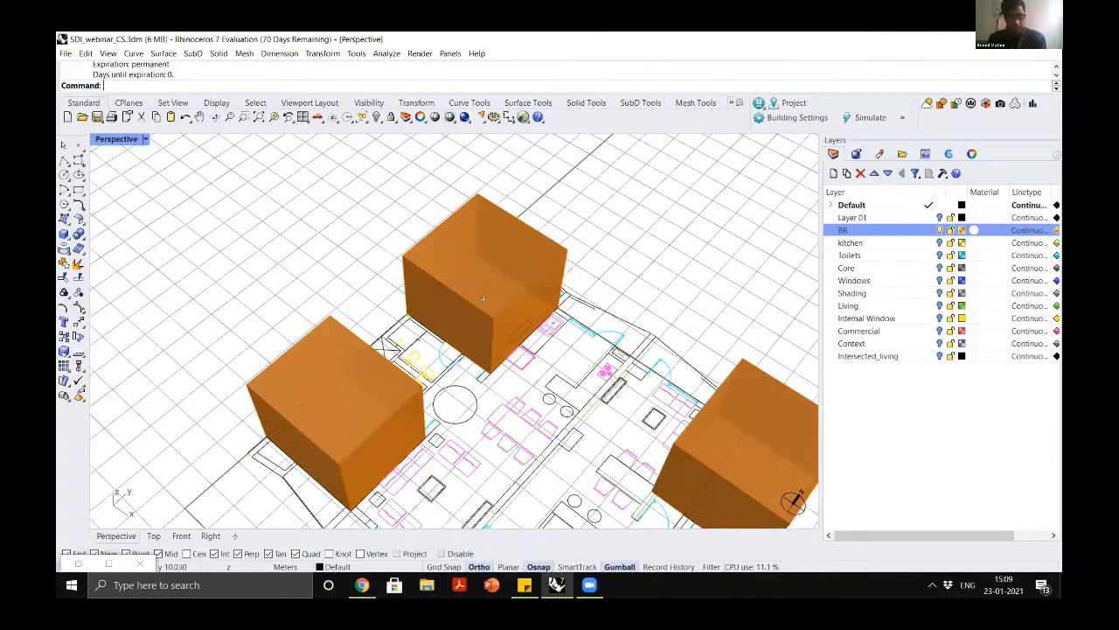
right_drag(483, 298, 487, 273)
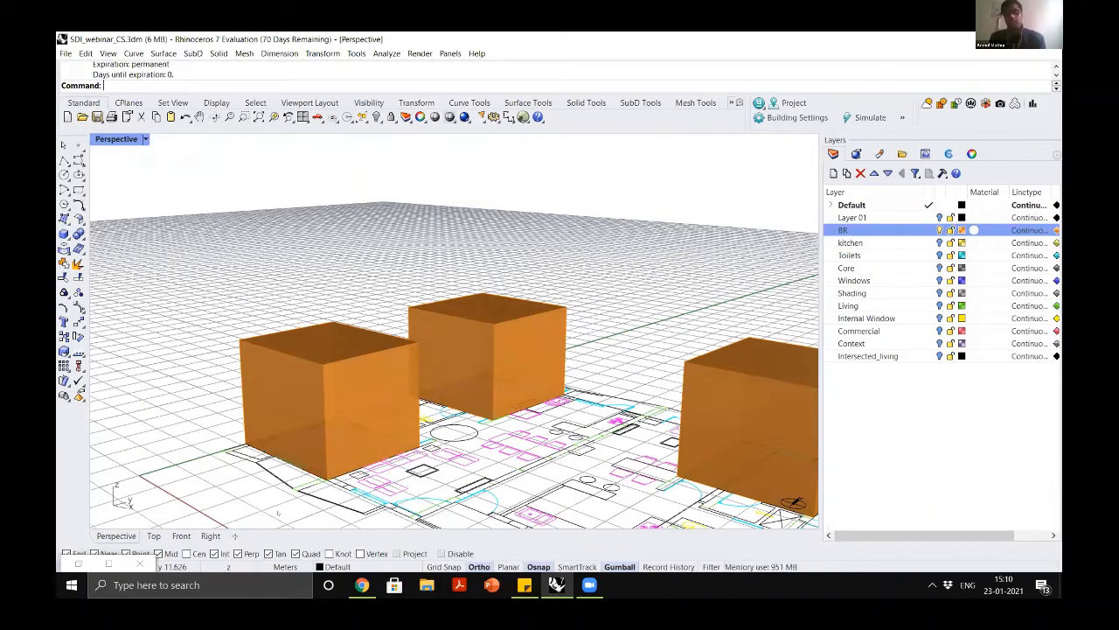
scroll(266, 420, up, 4)
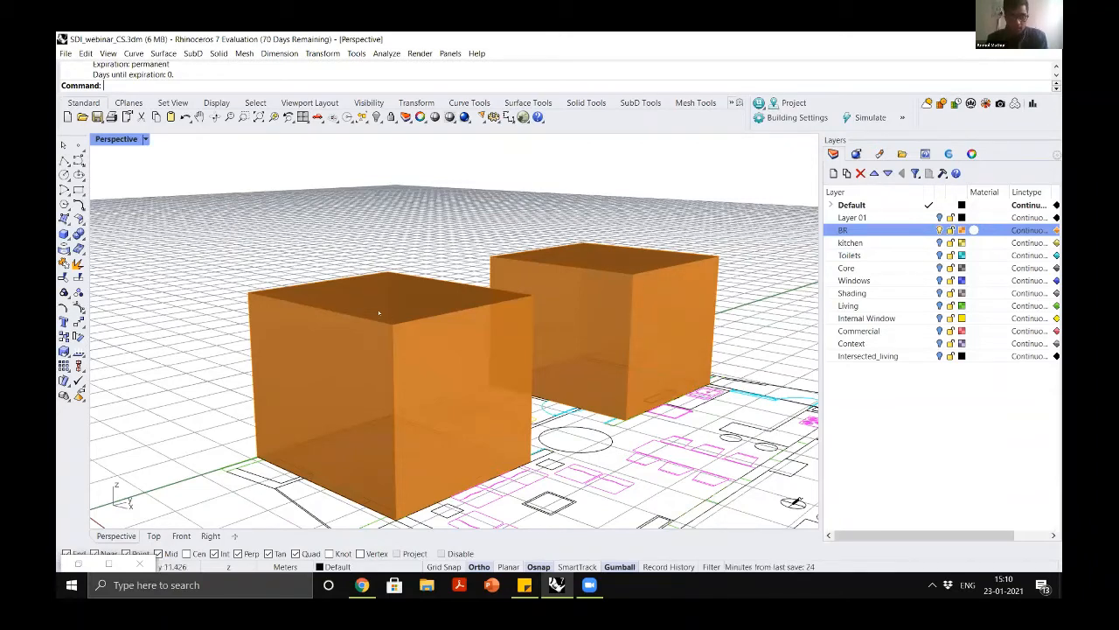
scroll(367, 341, down, 5)
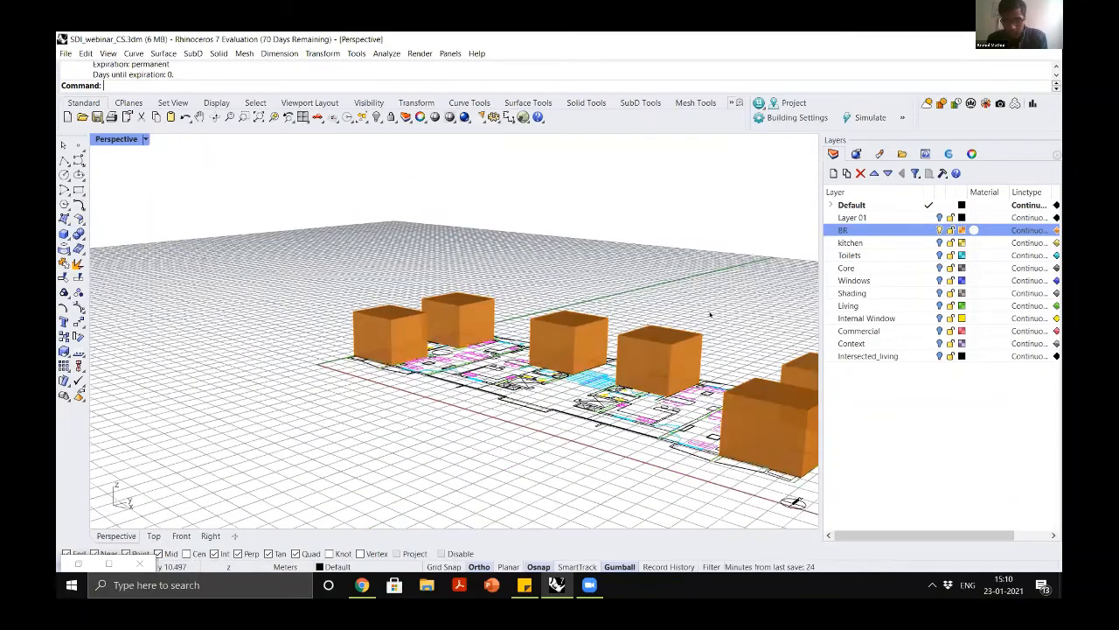
right_drag(710, 313, 647, 362)
scroll(243, 277, down, 4)
scroll(440, 359, up, 10)
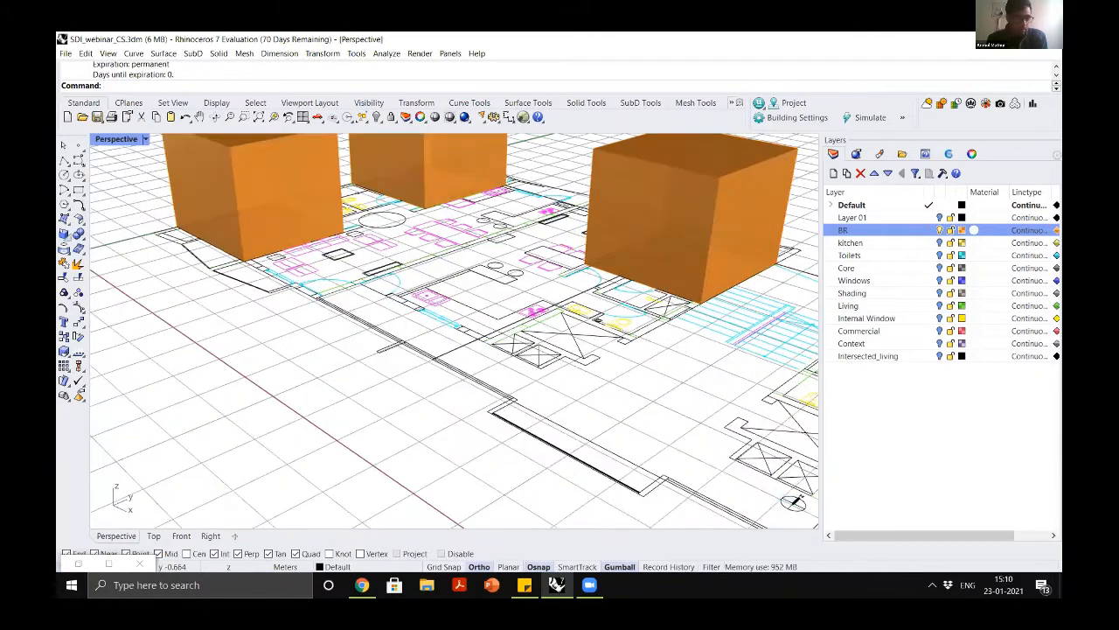
Draw a sample box 3 m high next to the floor plan and delete it again
click(64, 233)
click(197, 294)
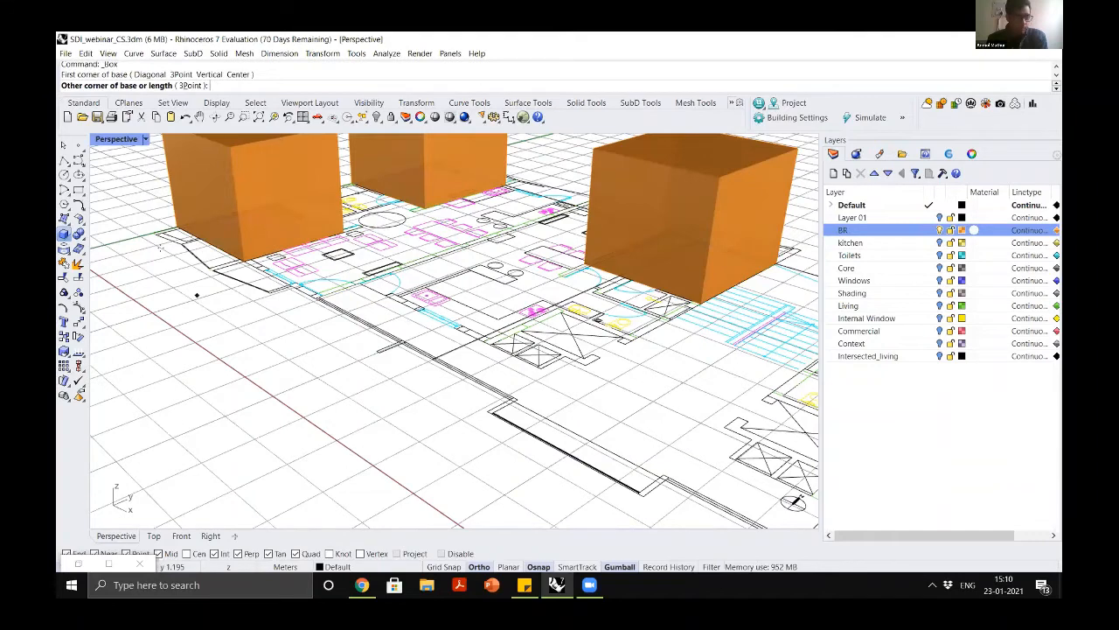
click(186, 424)
text(3)
key(Return)
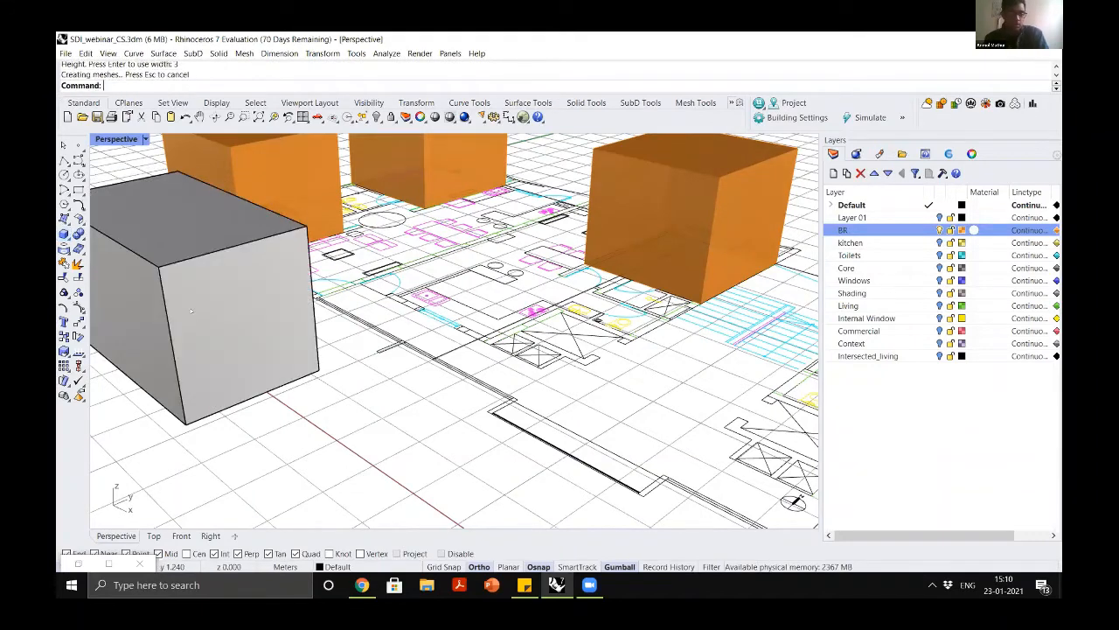
click(191, 310)
key(Delete)
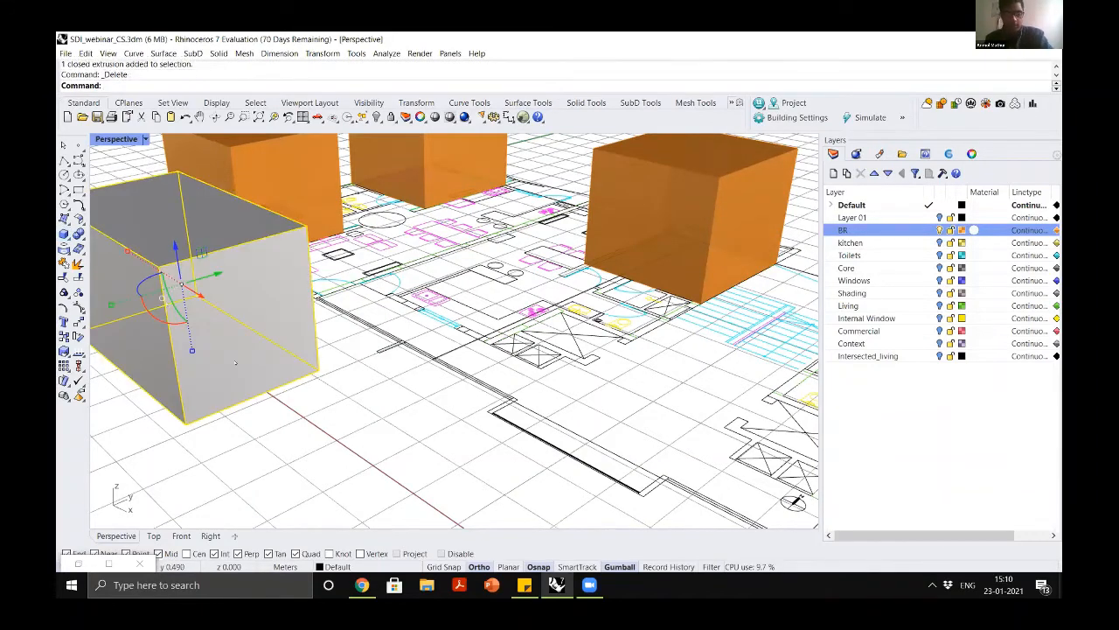
Turn on the kitchen, Toilets, Core, Windows, Shading and Living layers and view the complete apartment model
scroll(454, 331, down, 5)
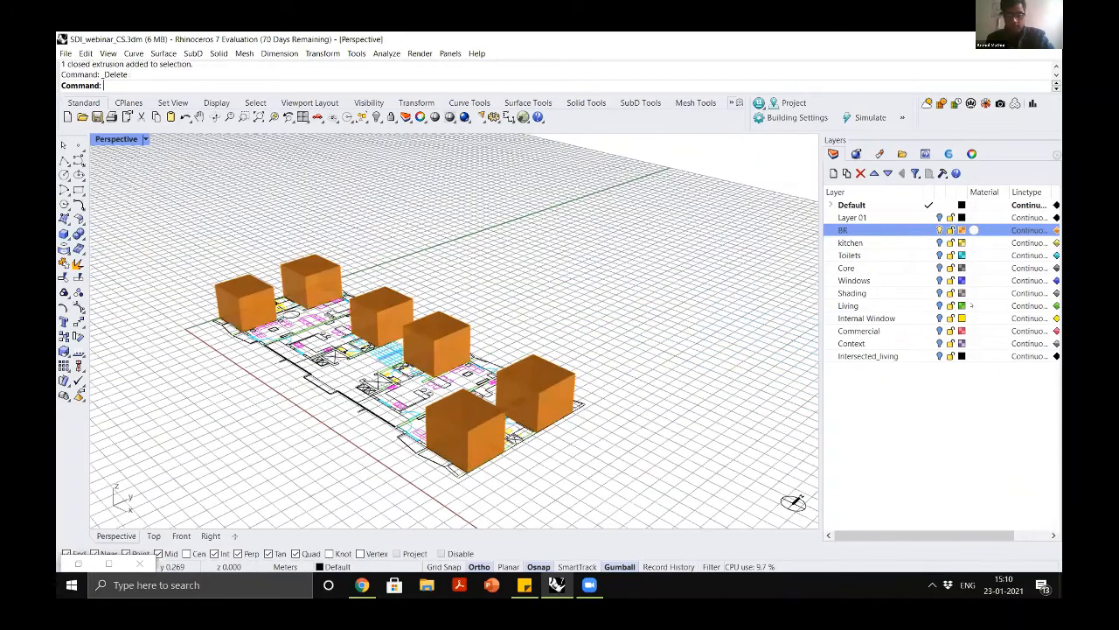
scroll(230, 374, up, 7)
click(940, 243)
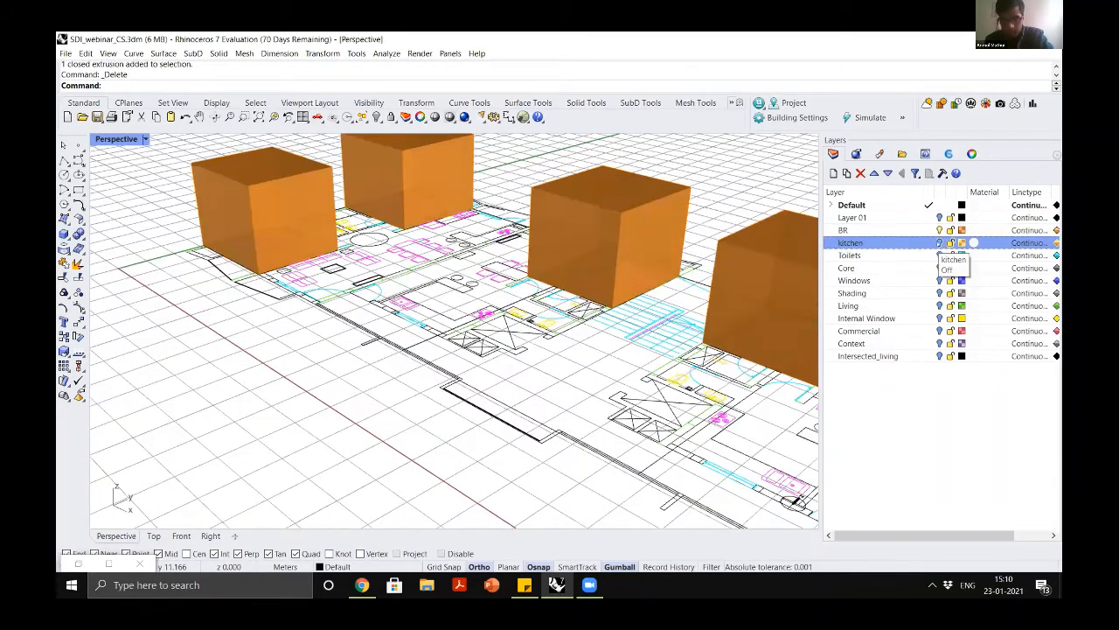
click(940, 243)
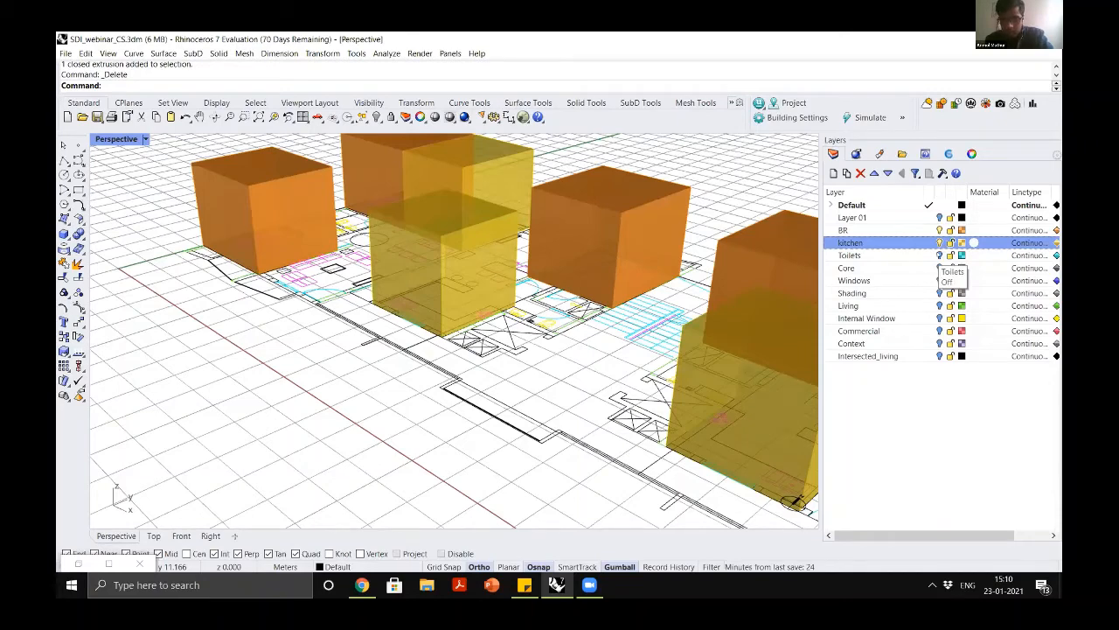
click(939, 268)
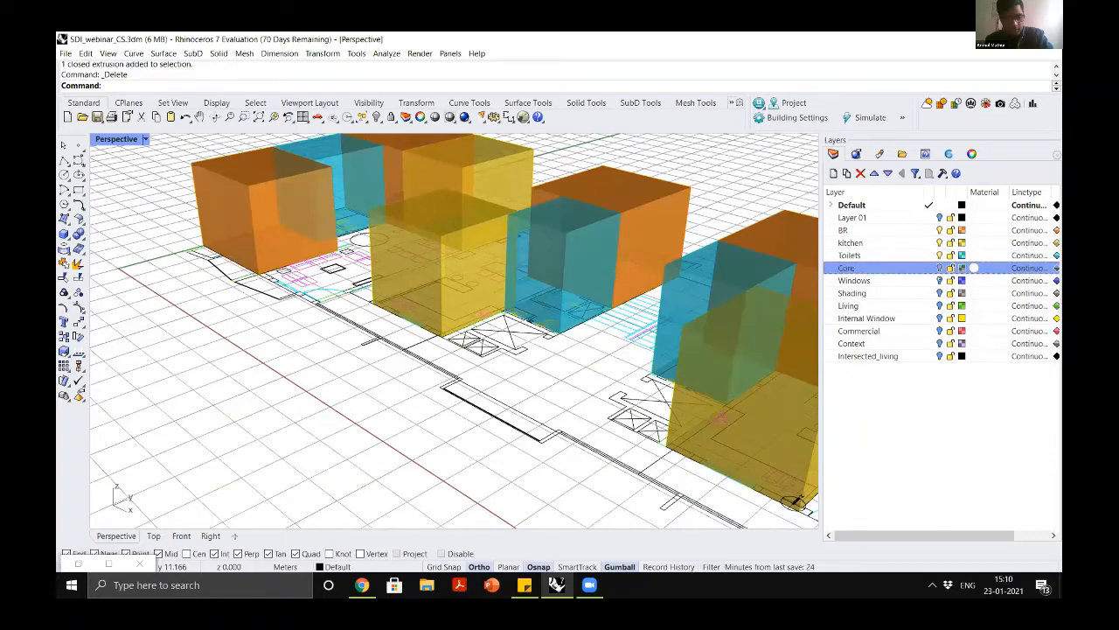
click(939, 280)
click(940, 293)
click(939, 306)
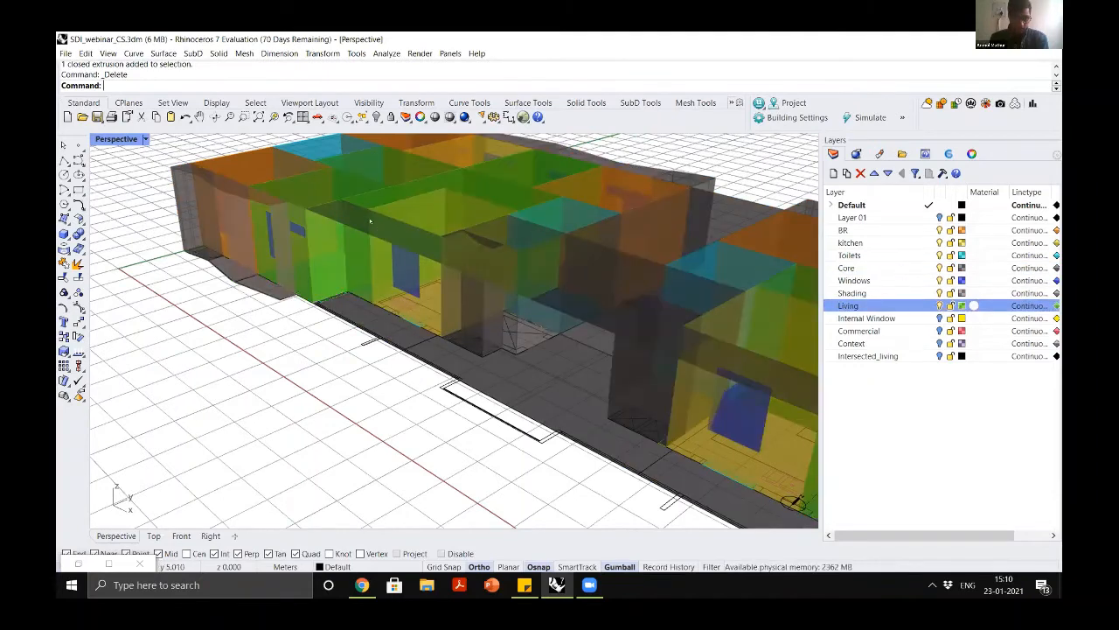
scroll(370, 230, down, 8)
right_drag(376, 240, 525, 293)
scroll(349, 263, up, 5)
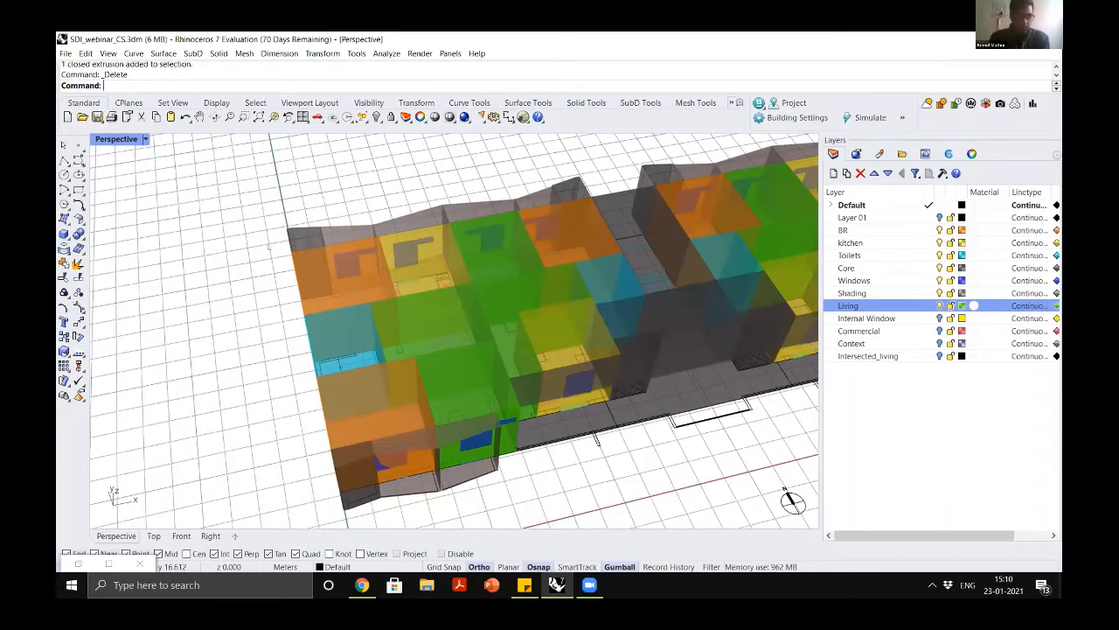
Restore the Grasshopper window at the Geometry Modelling group and narrow it to reveal more of the Rhino model
click(78, 562)
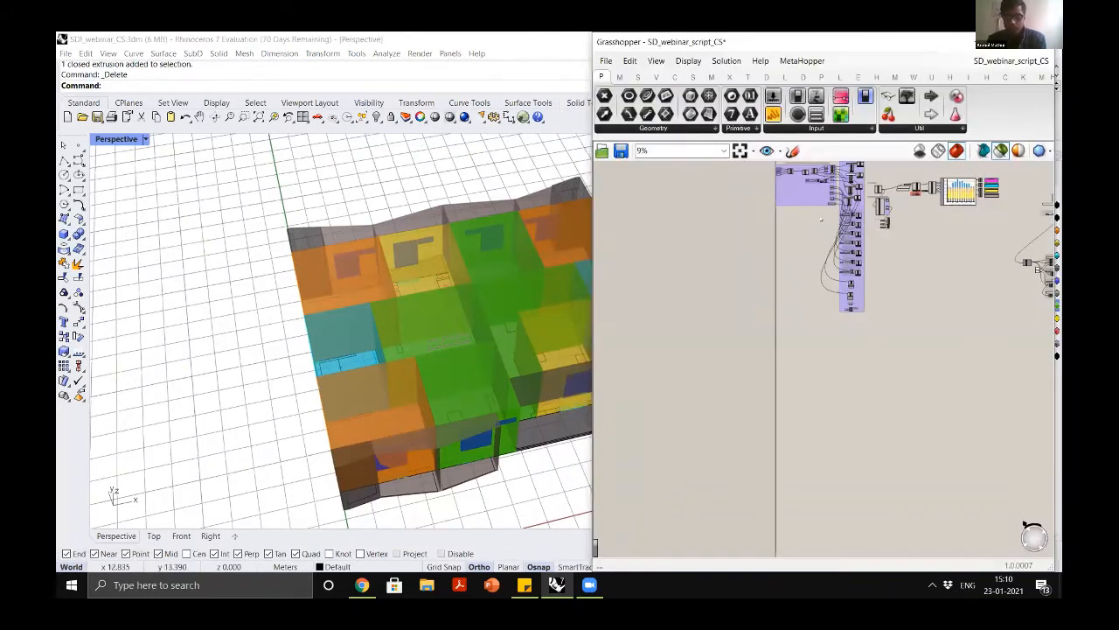
scroll(846, 262, up, 3)
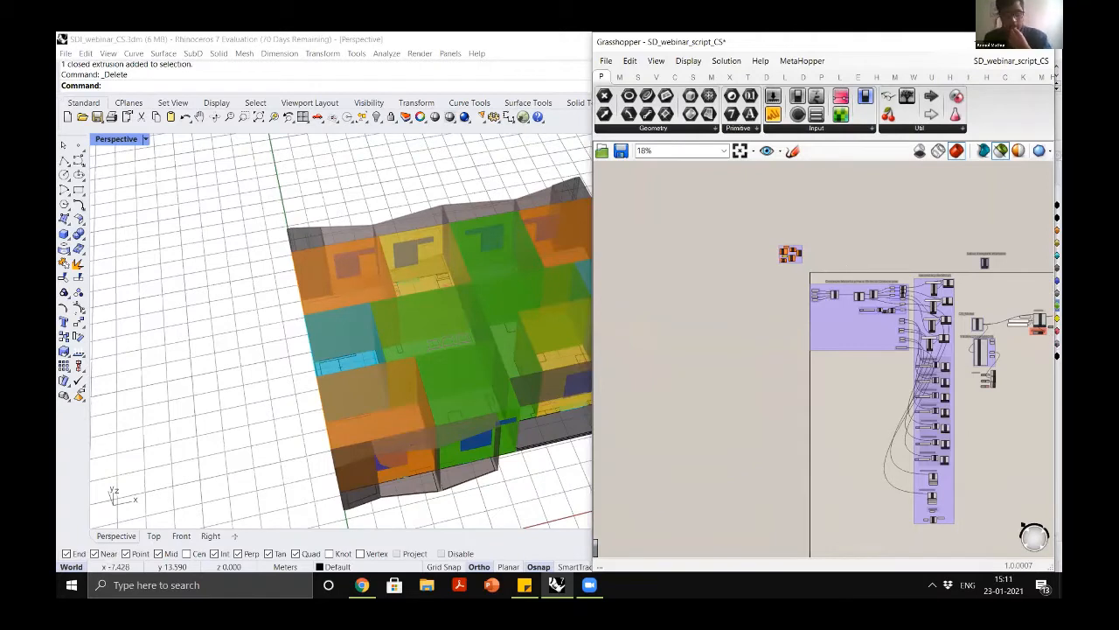
click(210, 293)
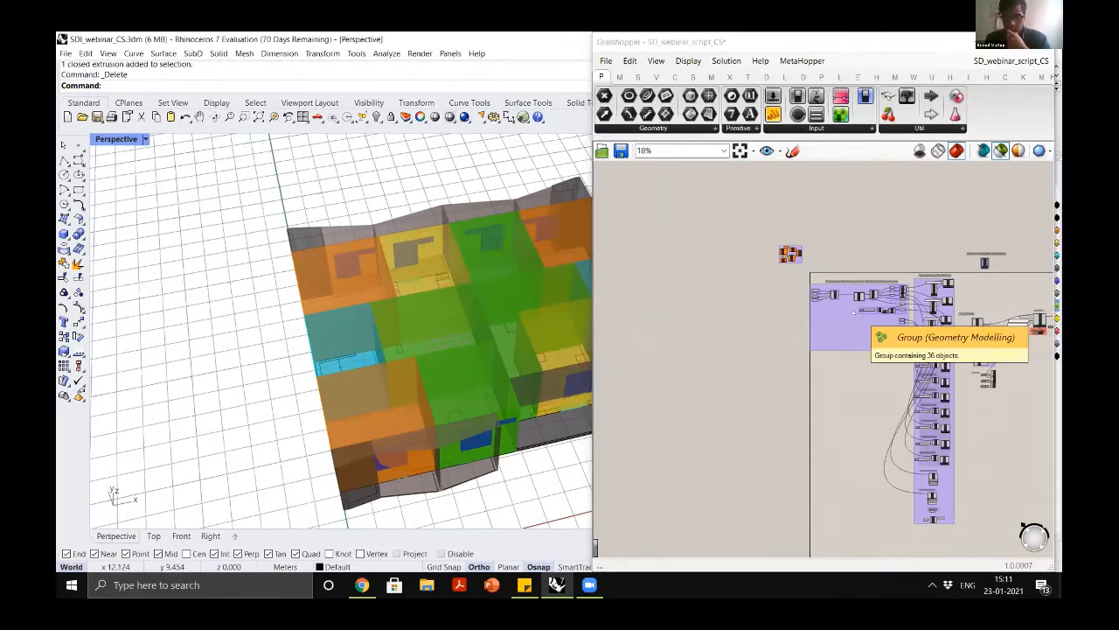
scroll(807, 293, up, 2)
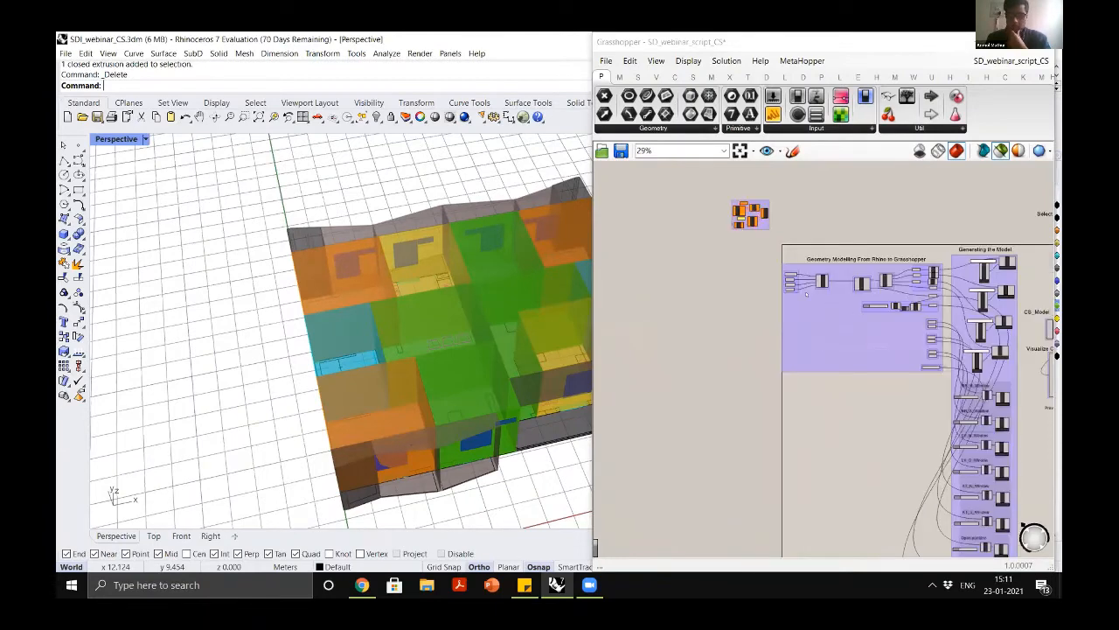
scroll(812, 289, up, 5)
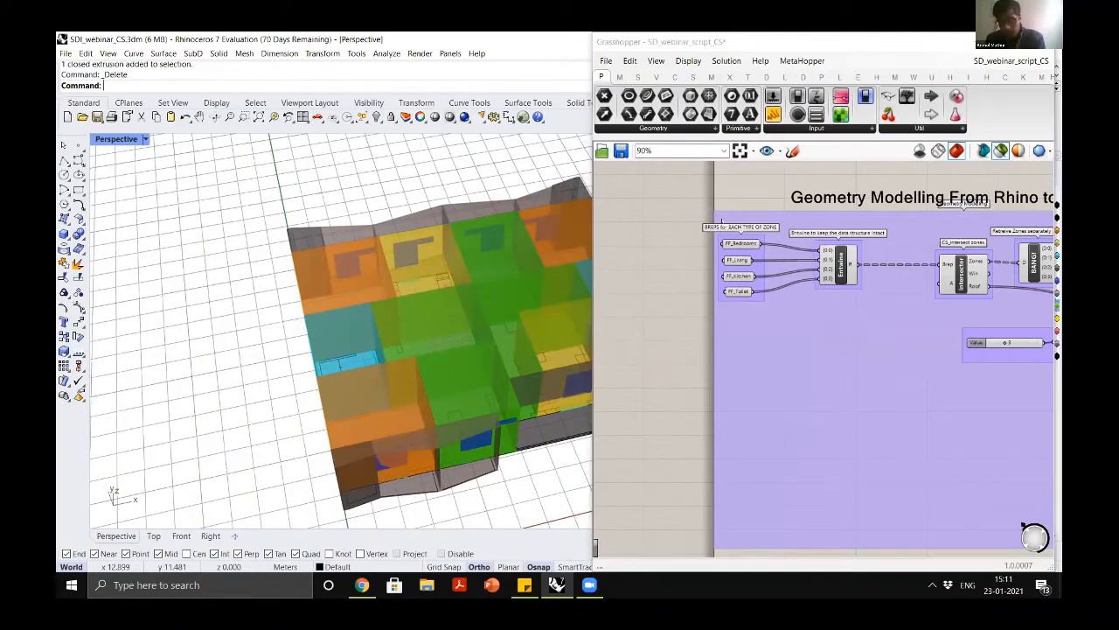
drag(593, 222, 677, 224)
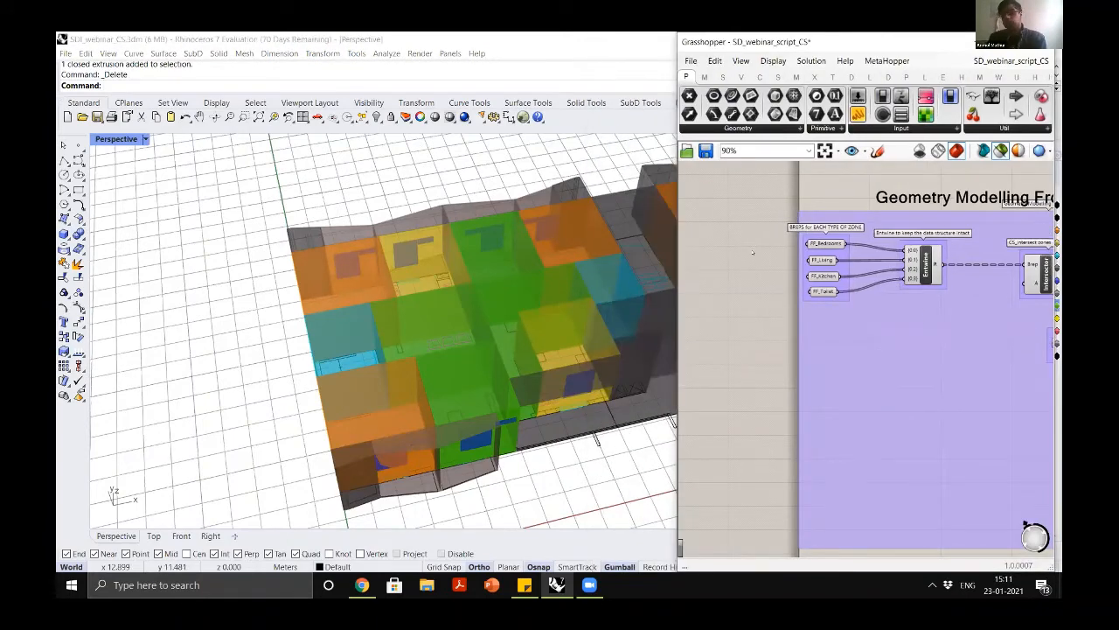
Select the FF_Bedrooms parameter in the zone breps group to highlight the bedroom zones in the model
scroll(752, 252, down, 5)
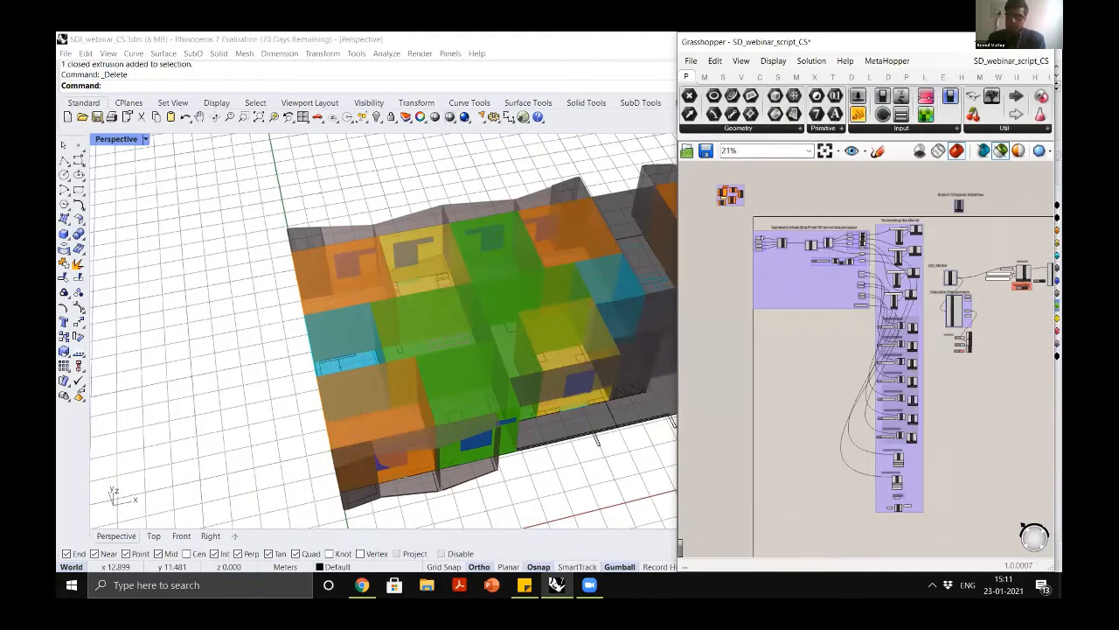
scroll(752, 236, up, 4)
scroll(748, 248, up, 2)
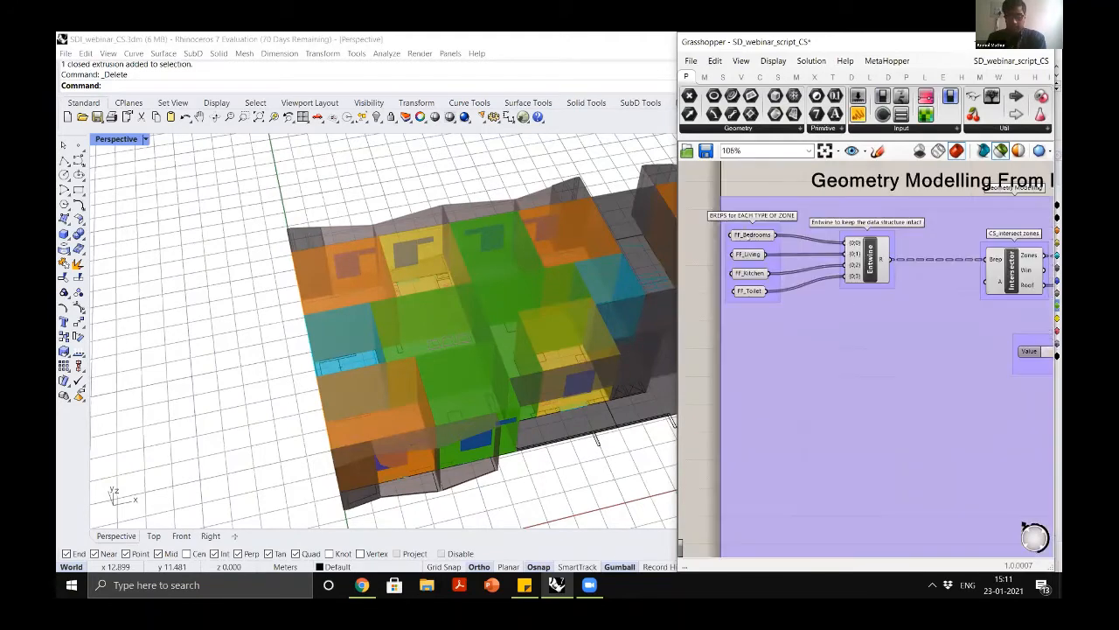
scroll(745, 225, up, 4)
click(748, 229)
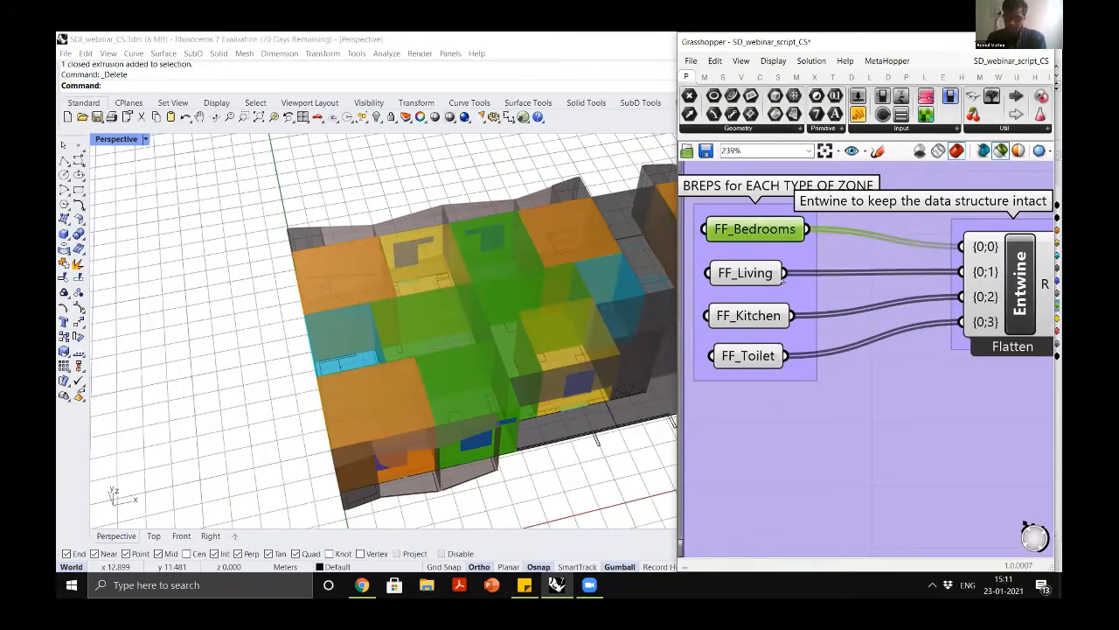
Select the Entwine component and inspect how the bedroom, living, kitchen and toilet breps feed into it
scroll(877, 272, down, 2)
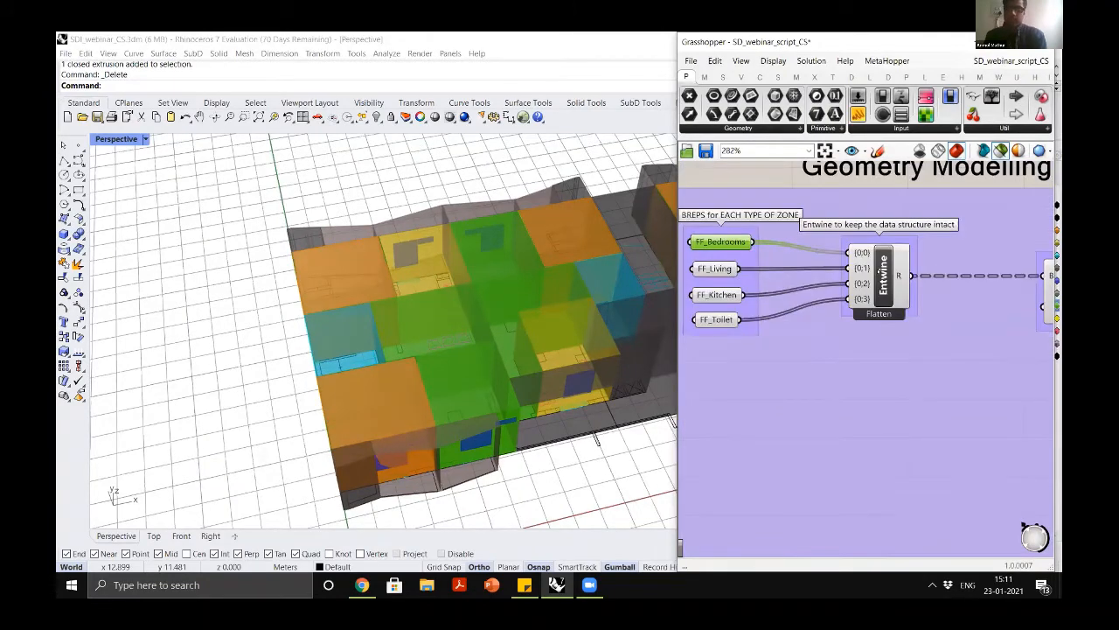
click(879, 272)
scroll(880, 272, up, 1)
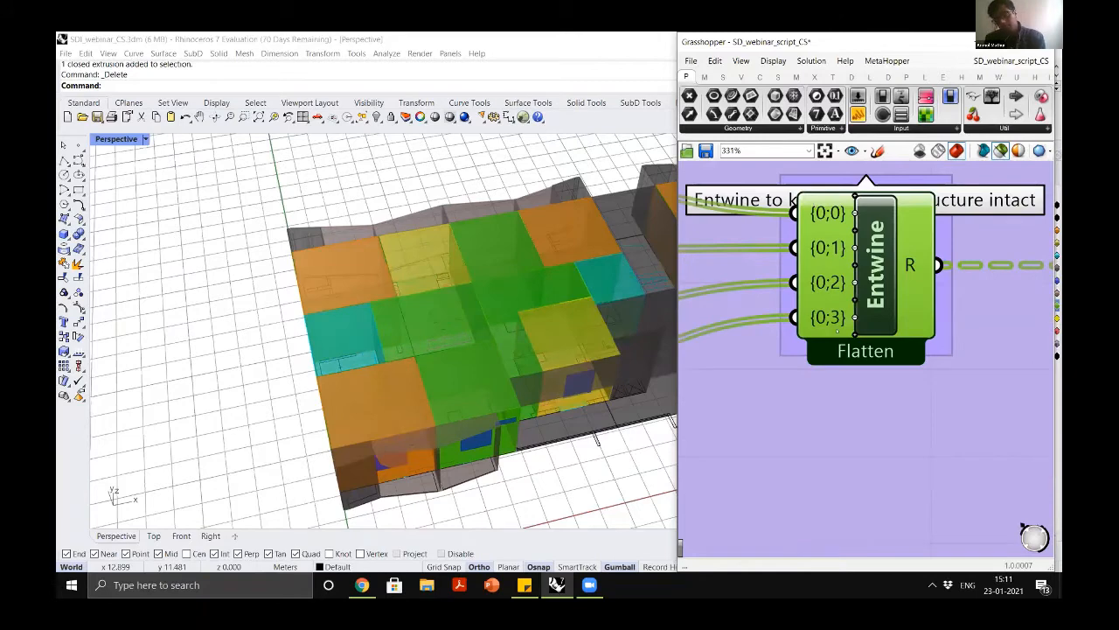
scroll(755, 234, down, 3)
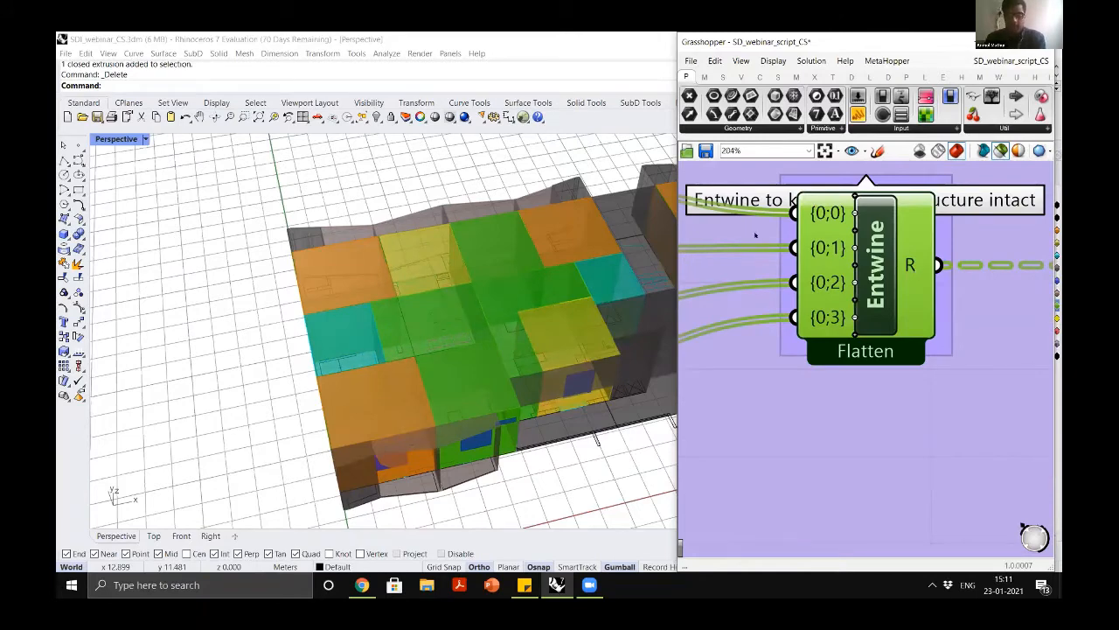
scroll(857, 262, down, 2)
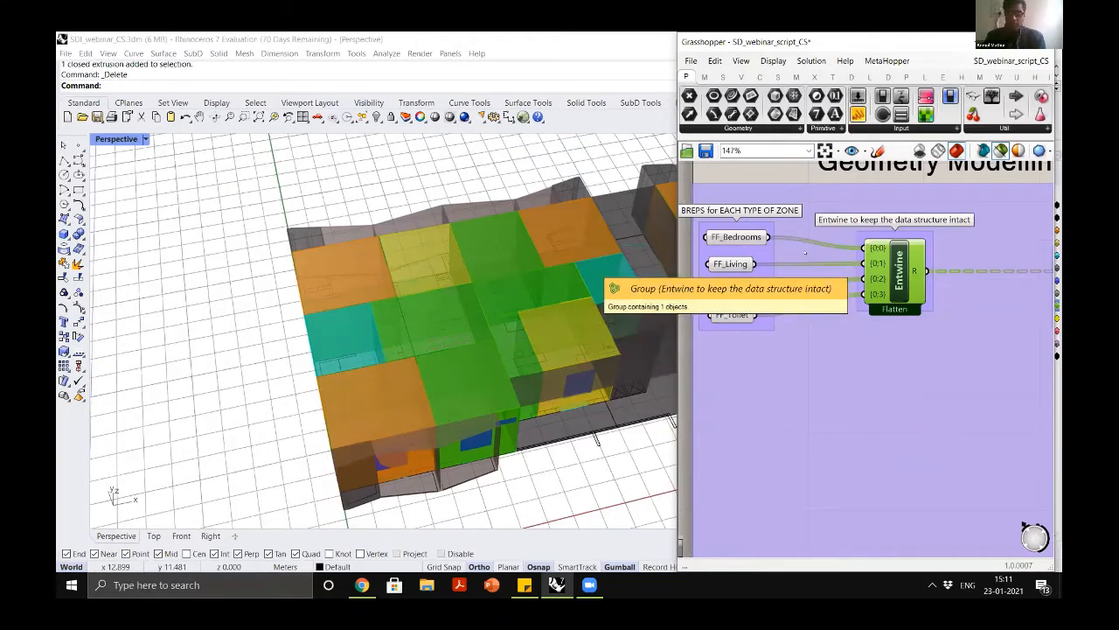
Select the FF_Bedrooms, FF_Kitchen, FF_Toilet and FF_Living parameters one at a time to highlight each zone type in the model
scroll(857, 264, down, 4)
click(761, 250)
scroll(767, 250, up, 7)
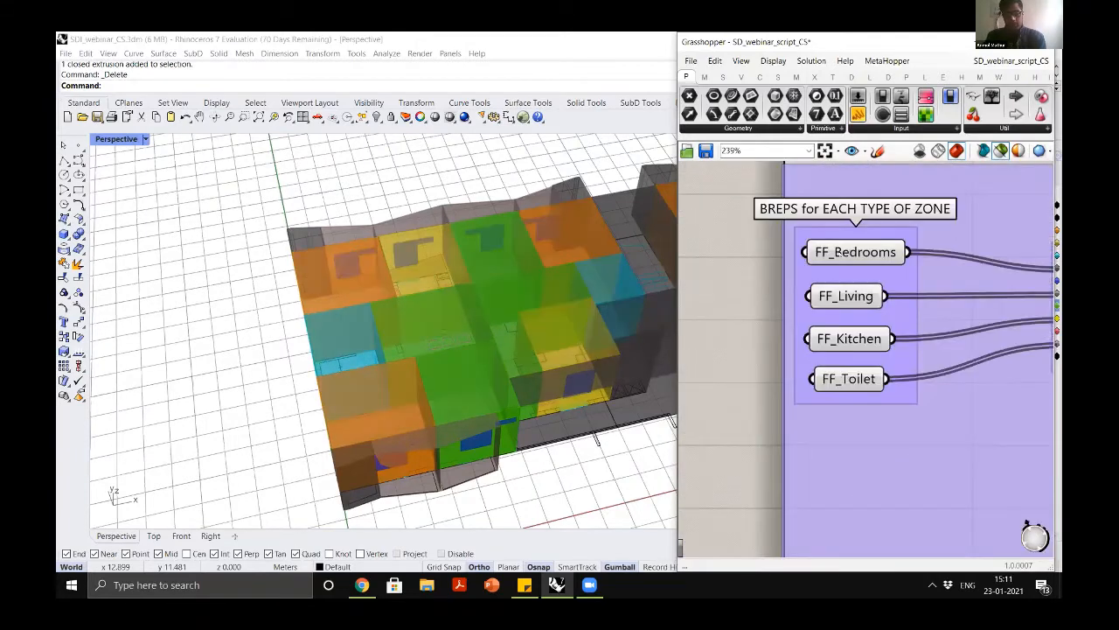
click(830, 255)
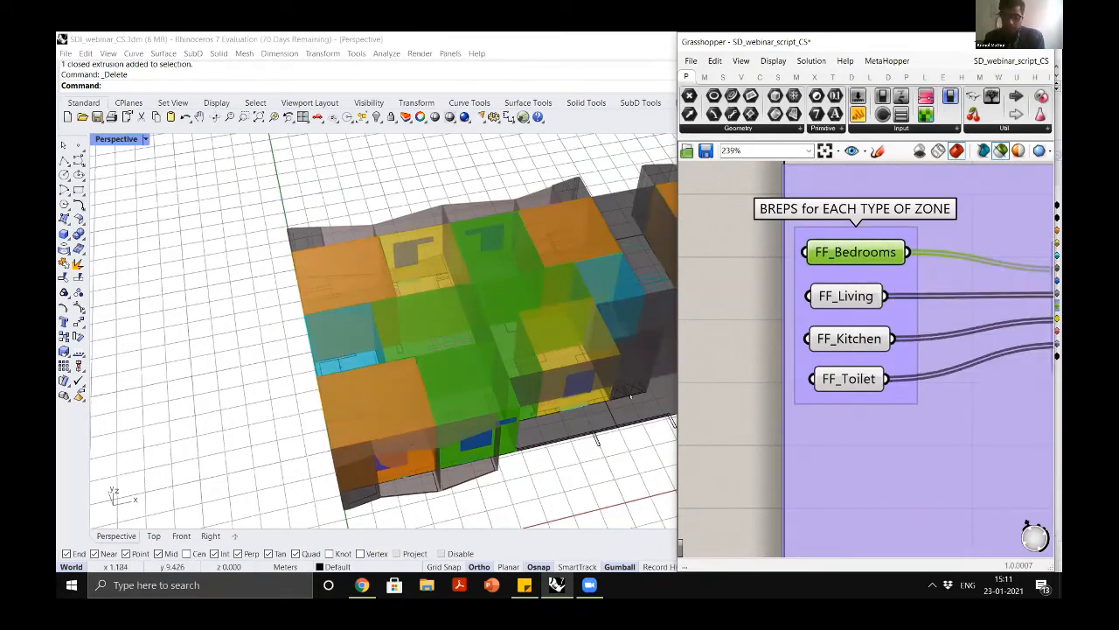
mouse_move(830, 248)
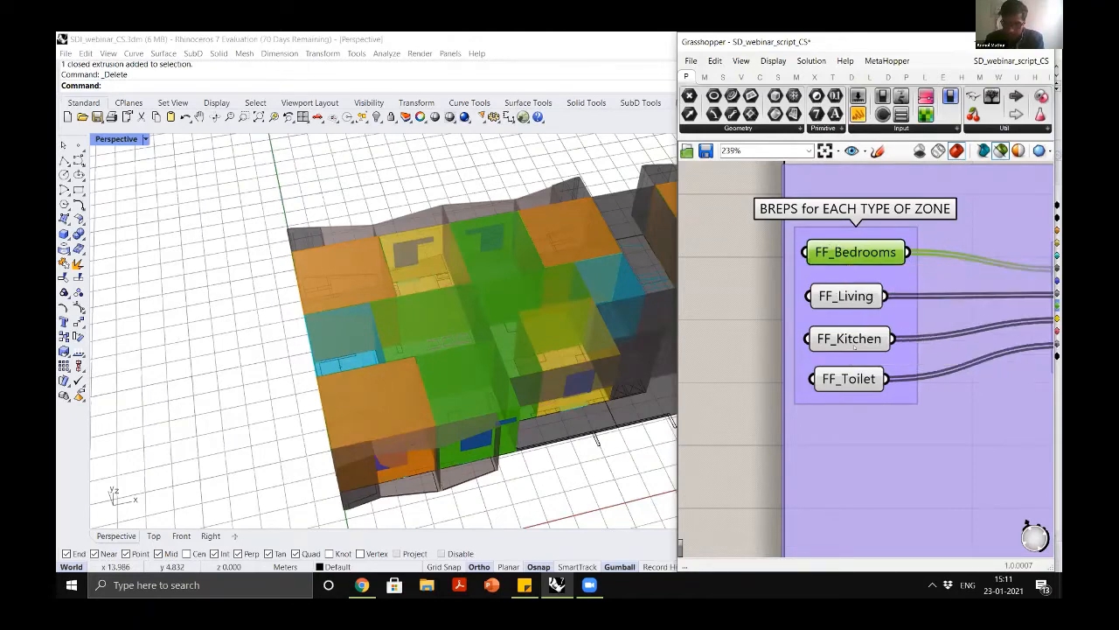
click(848, 339)
click(848, 378)
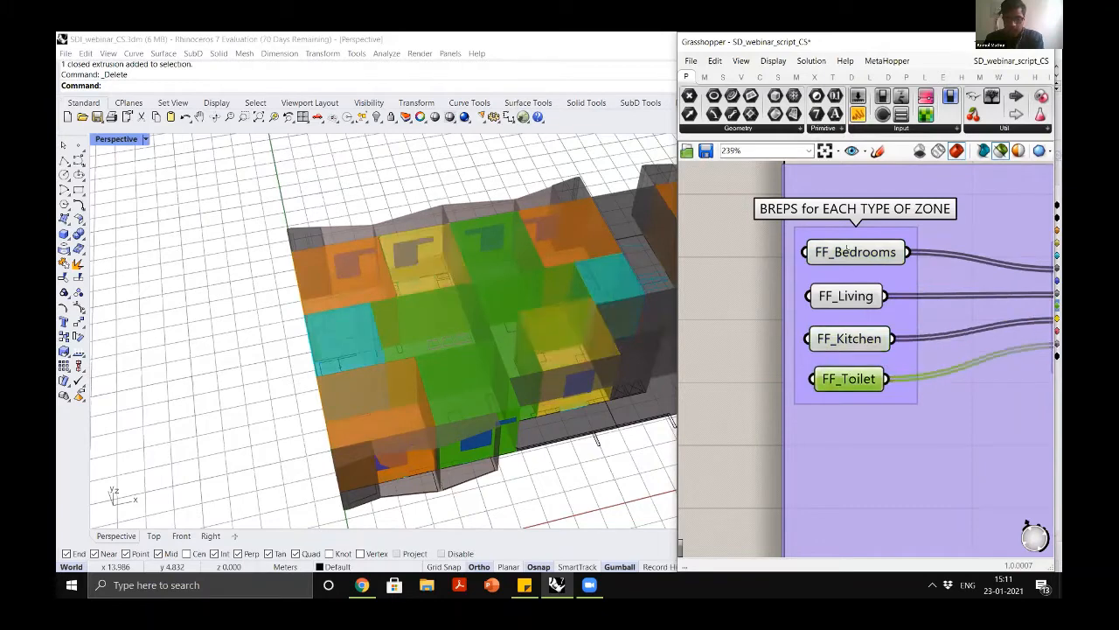
click(849, 298)
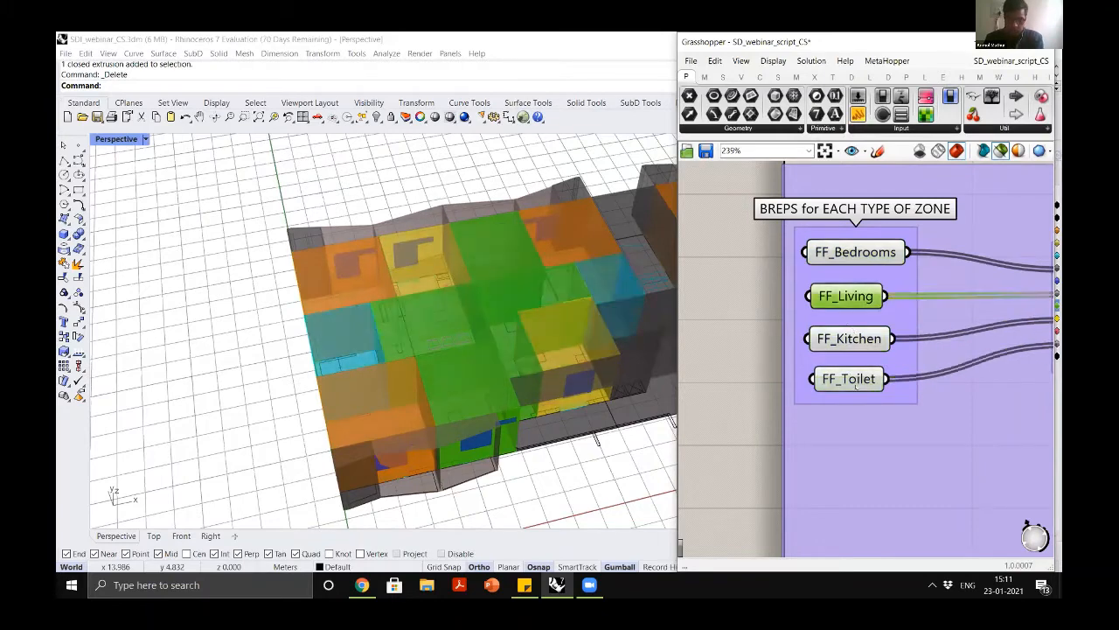
click(849, 338)
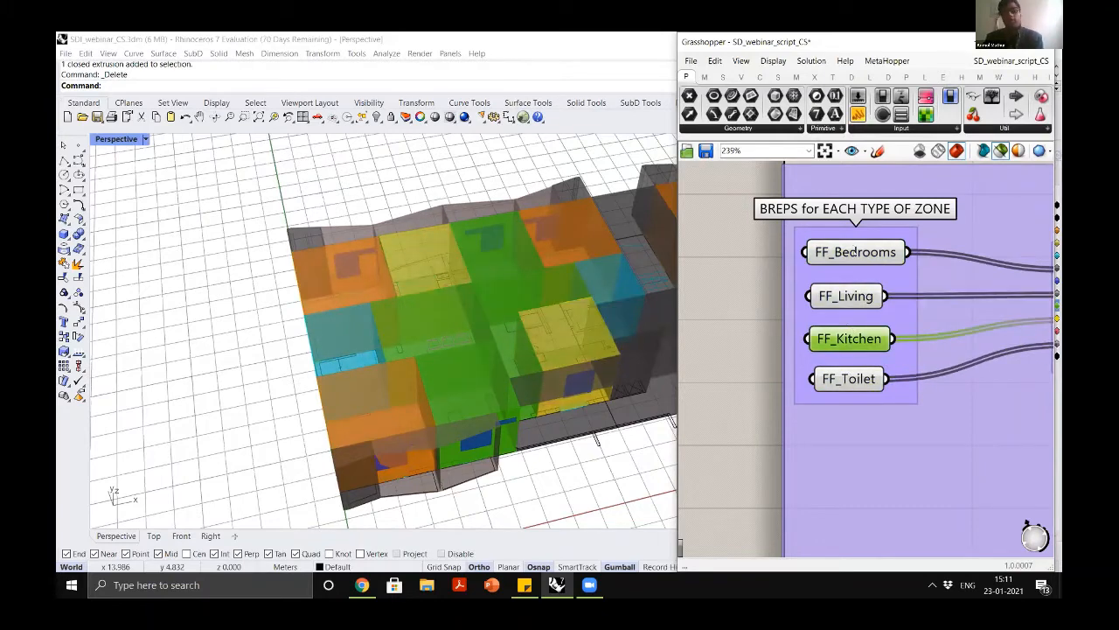
click(848, 379)
click(752, 272)
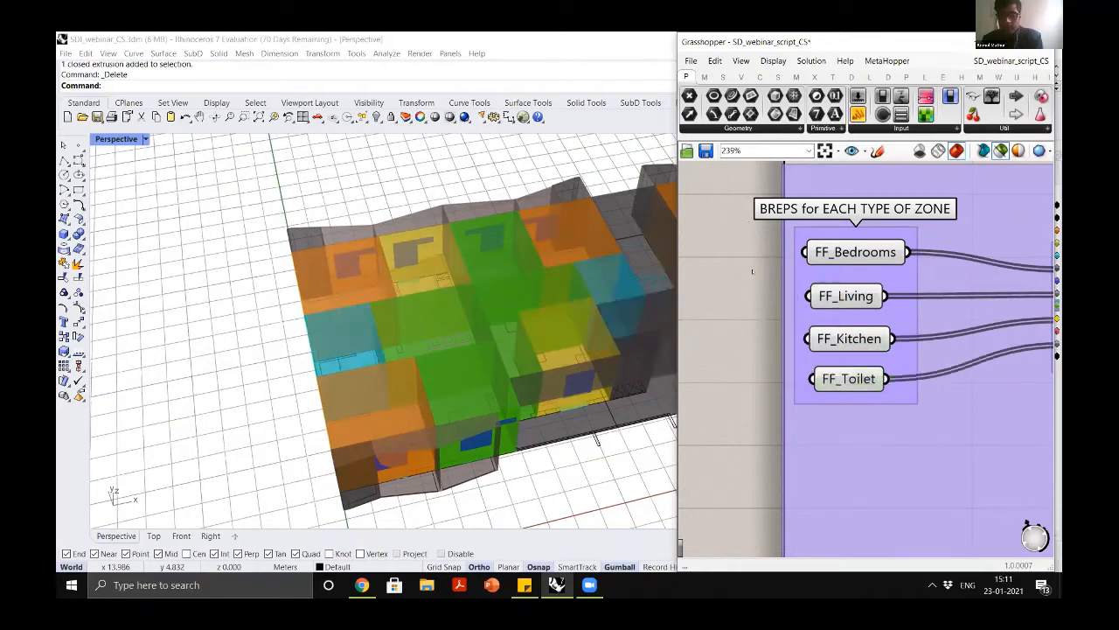
Select the FF_Bedrooms parameter, collapse Grasshopper and turn off the Rhino layers from Layer 01 through Intersected_living
scroll(752, 271, down, 4)
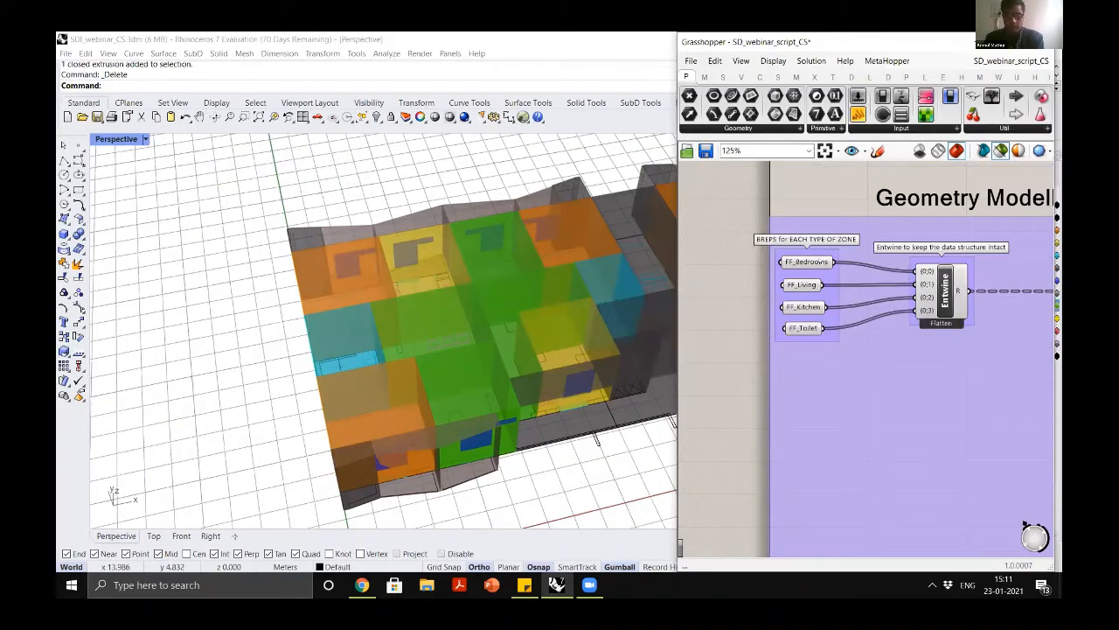
click(819, 262)
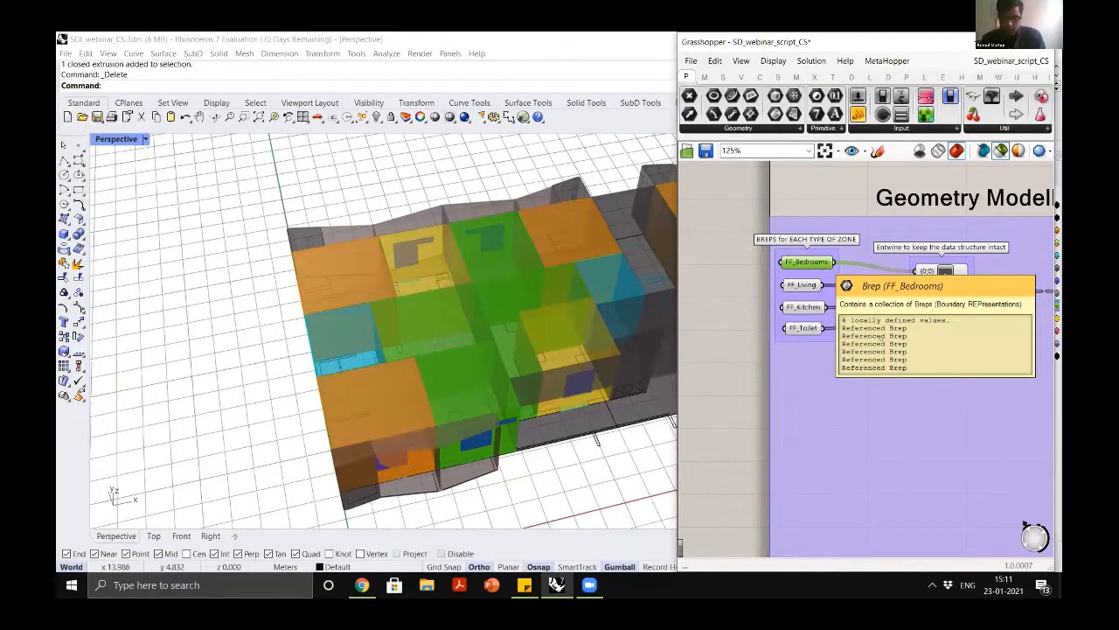
click(973, 42)
shift+click(868, 356)
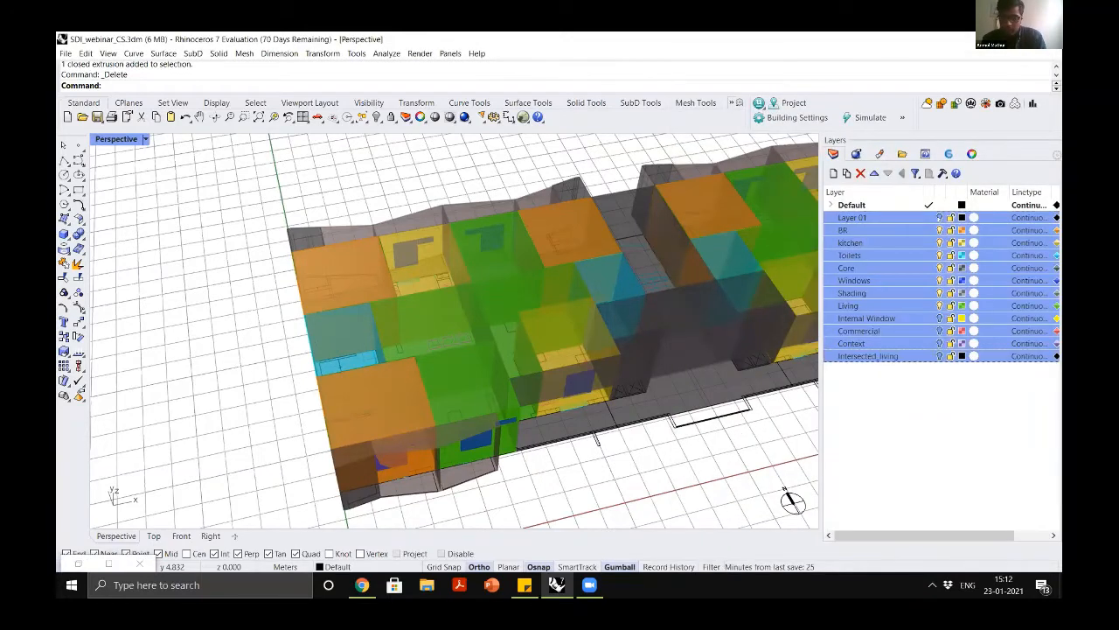
click(940, 356)
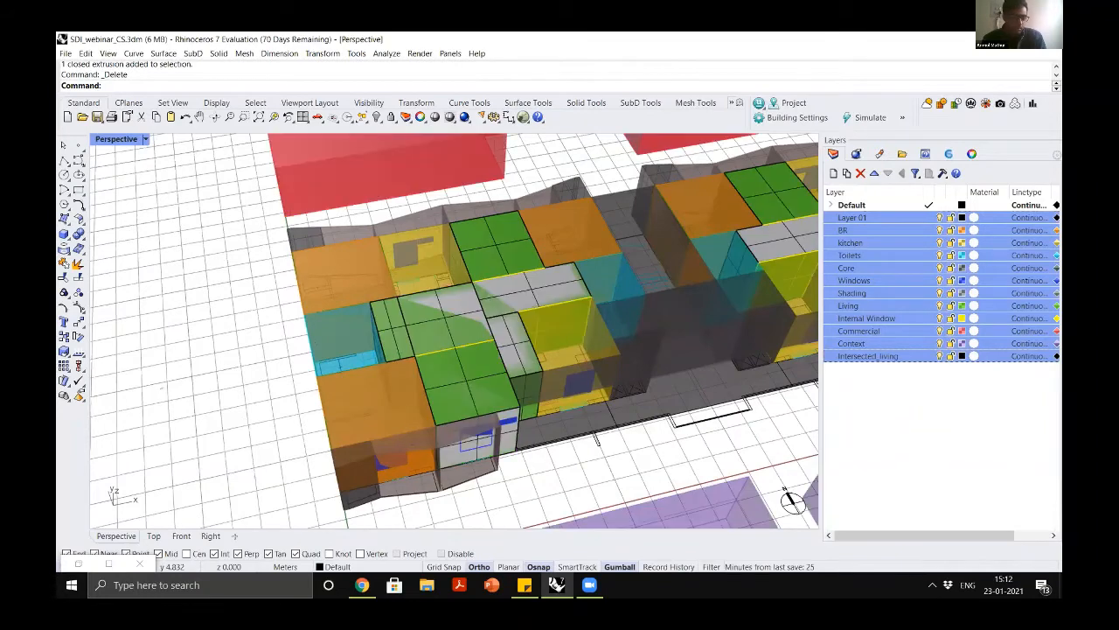
click(940, 356)
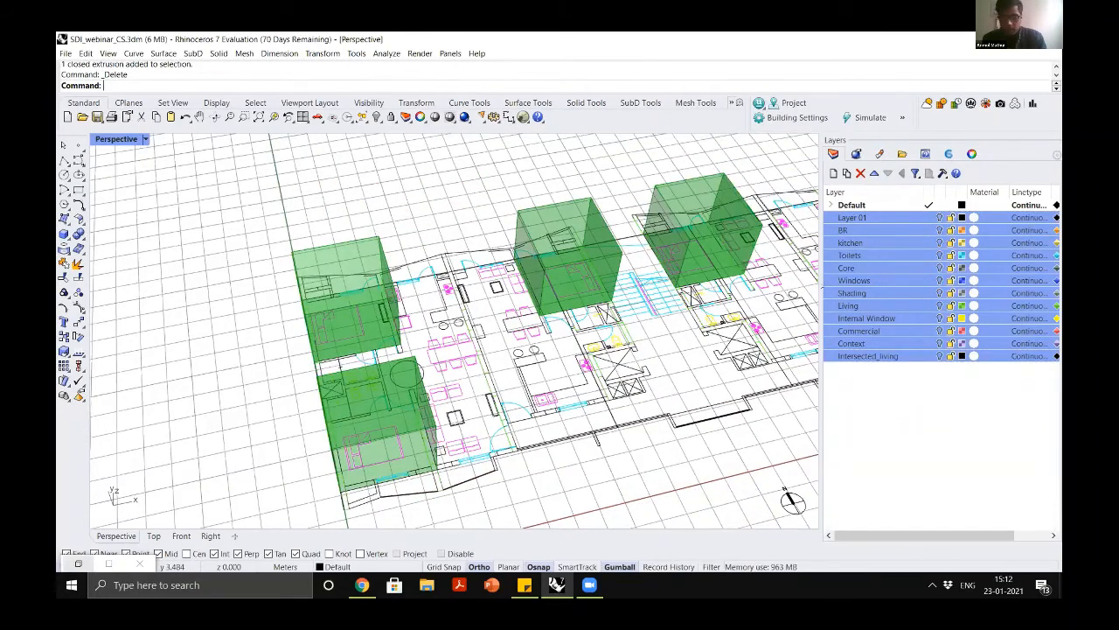
Restore Grasshopper and select the FF_Living and FF_Kitchen parameters to preview their breps alone over the floor plan, ending with nothing selected
click(78, 564)
scroll(751, 282, up, 3)
click(845, 287)
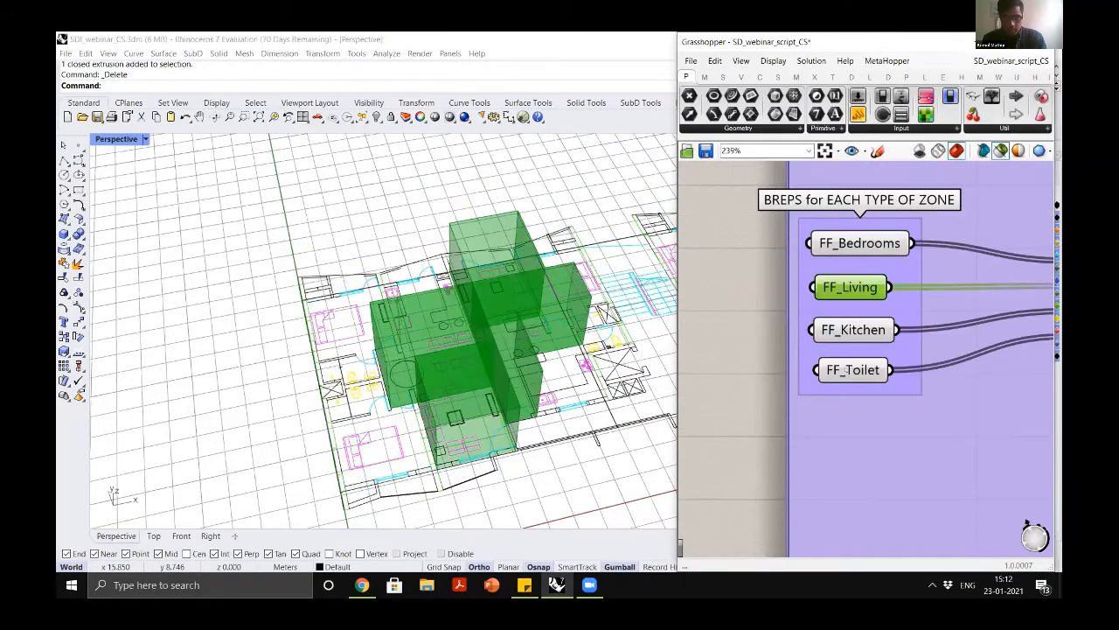
click(852, 329)
click(738, 294)
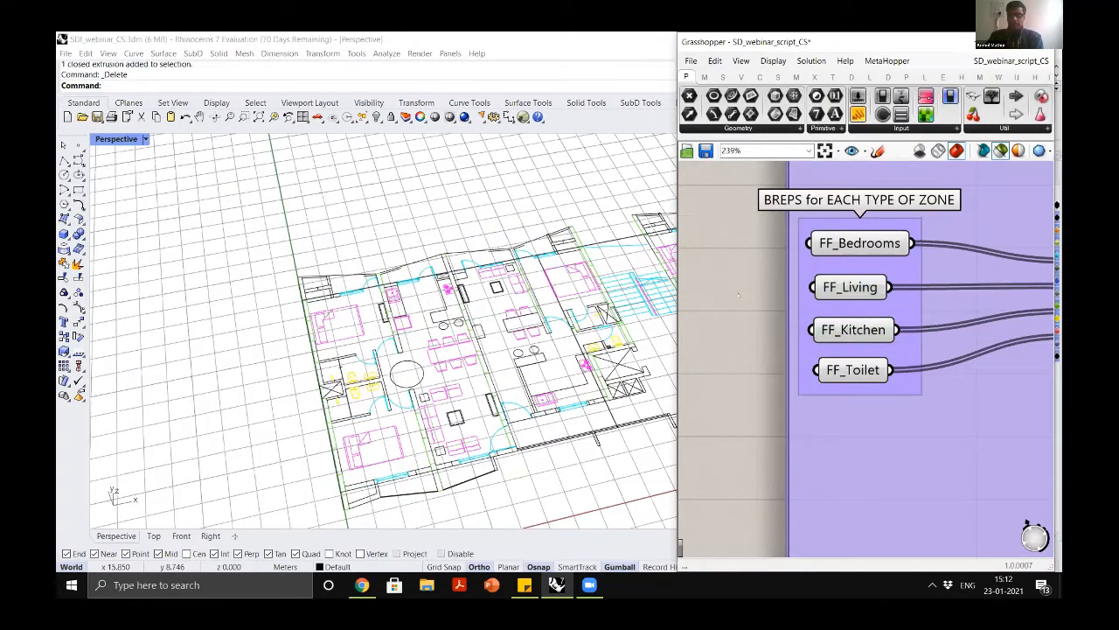
Select the Entwine component to preview the breps of all zone types together over the floor plan
scroll(738, 295, down, 3)
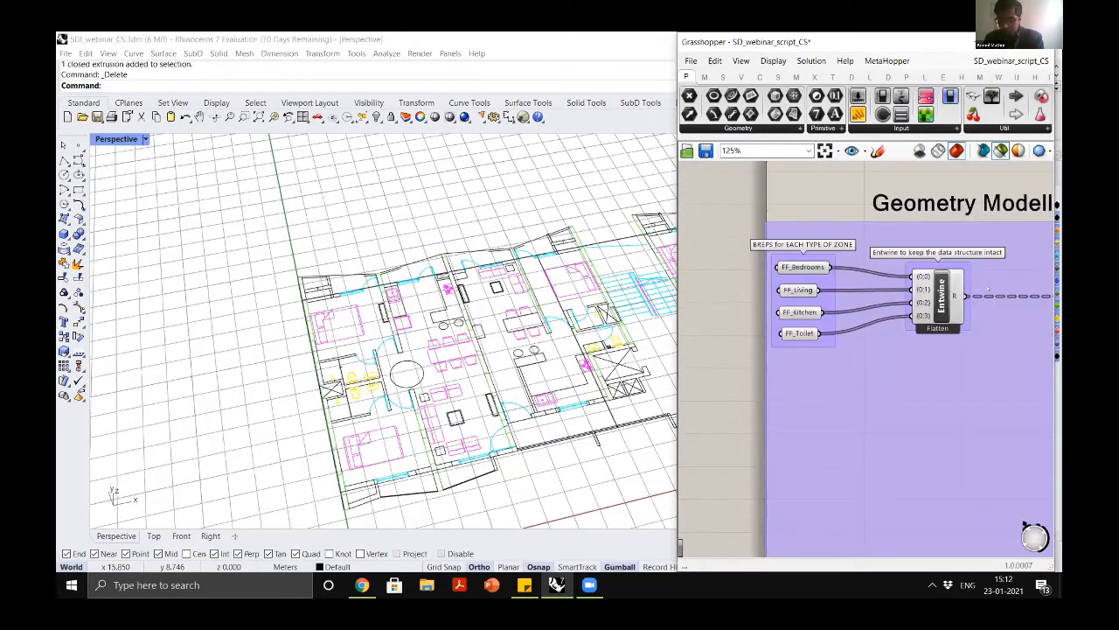
scroll(896, 297, up, 5)
click(949, 295)
scroll(795, 286, down, 3)
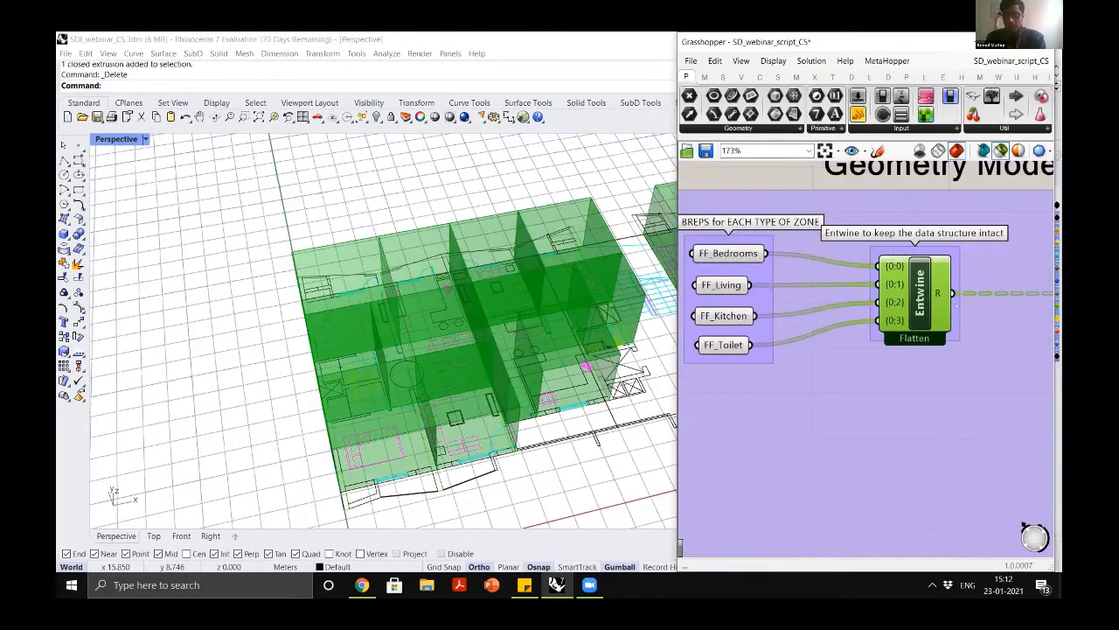
Select the Intersector component in the CS_intersect zones group and examine its Roof output
scroll(972, 289, down, 4)
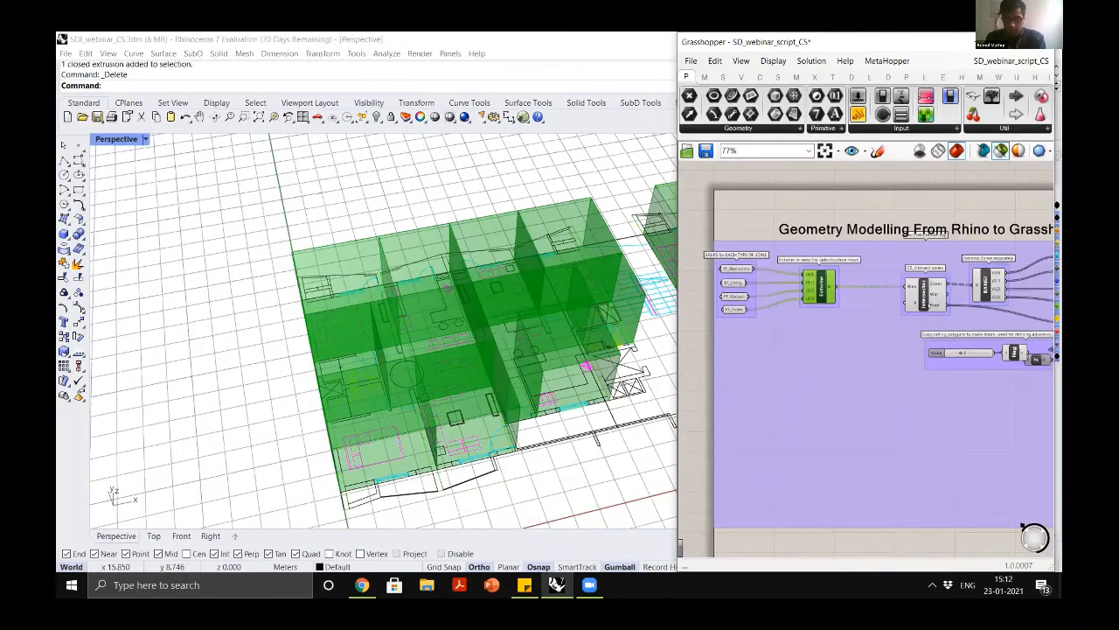
scroll(931, 306, up, 4)
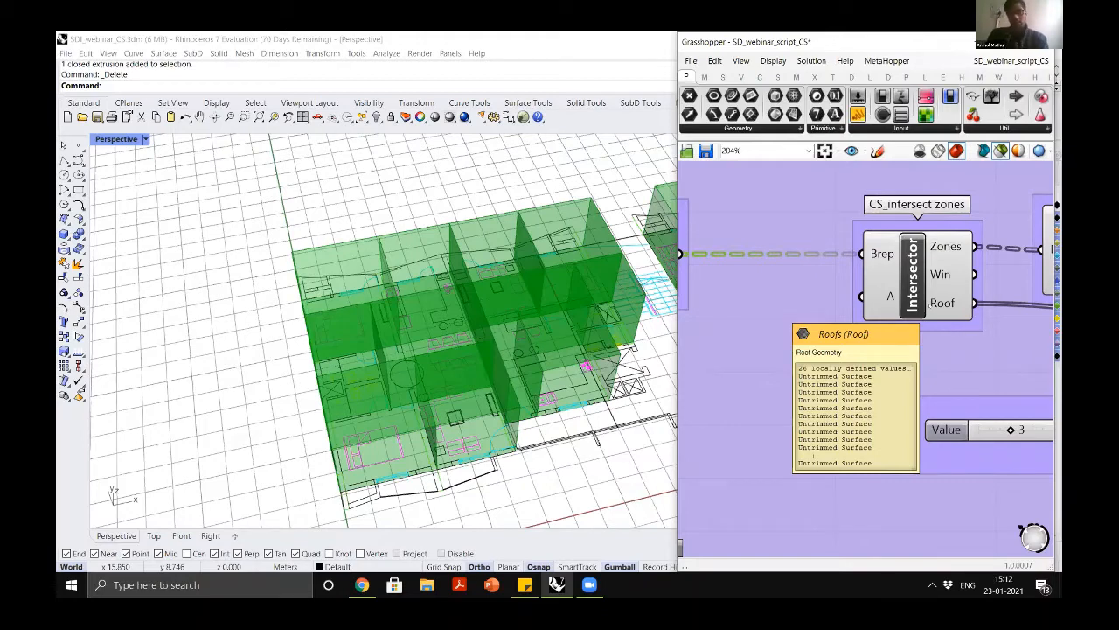
click(906, 278)
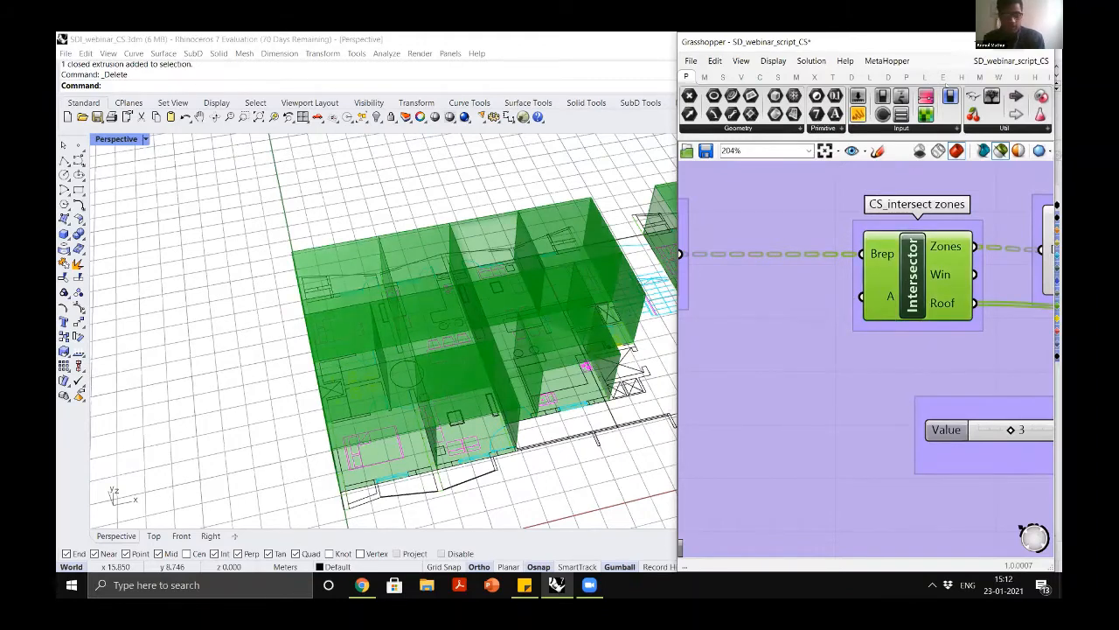
Maximize the Grasshopper window and locate the Intersector component's source among the ClimateStudio components
click(1017, 41)
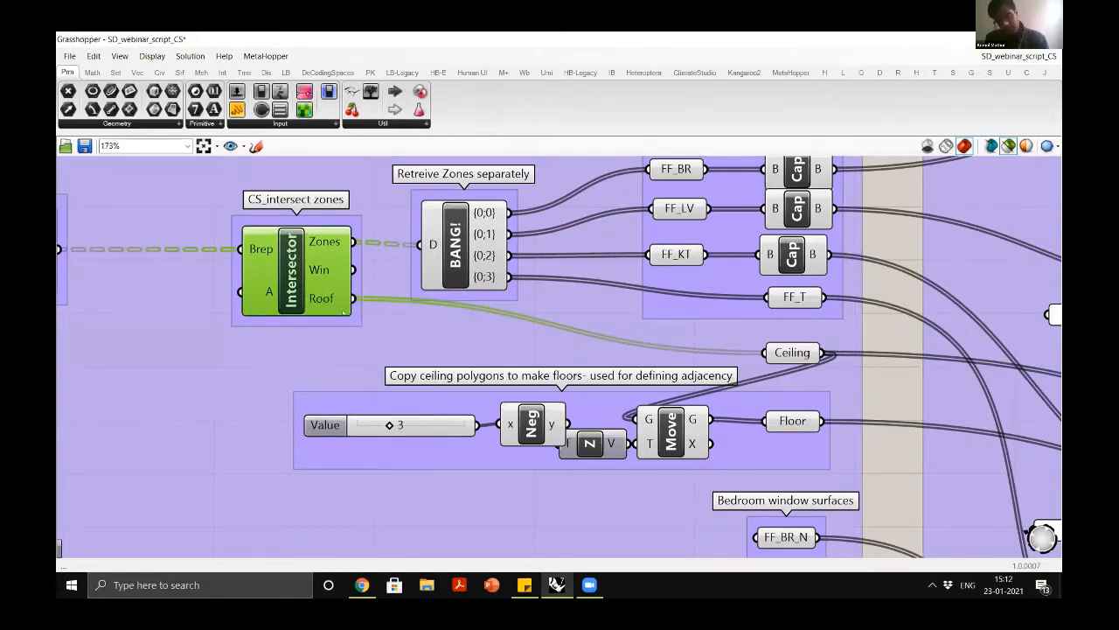
scroll(345, 312, down, 3)
scroll(345, 313, down, 3)
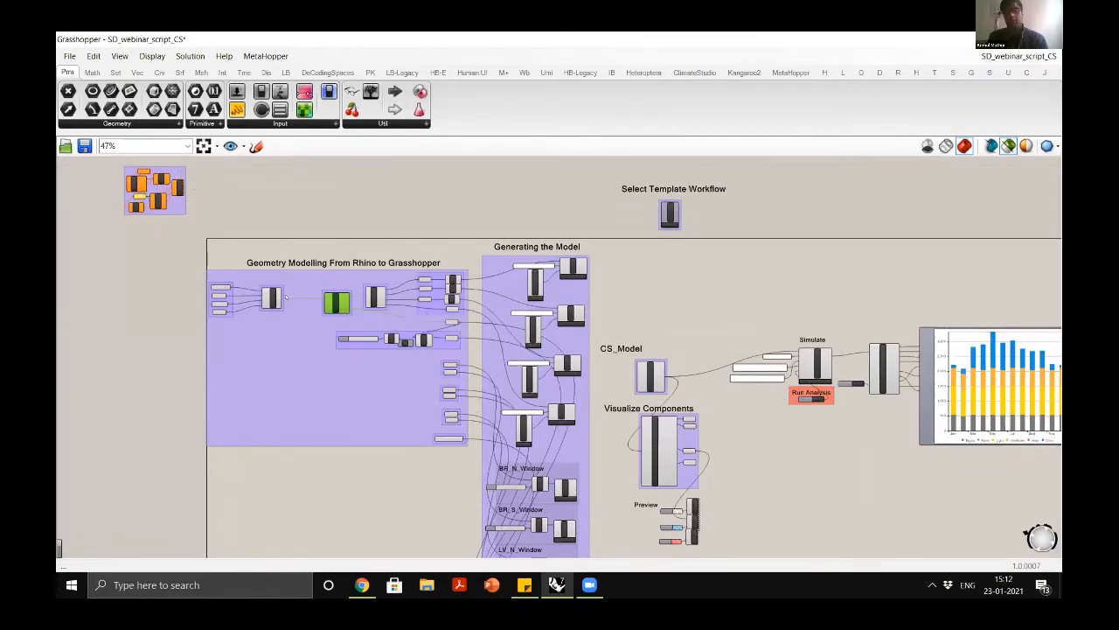
scroll(293, 297, up, 5)
scroll(438, 295, up, 4)
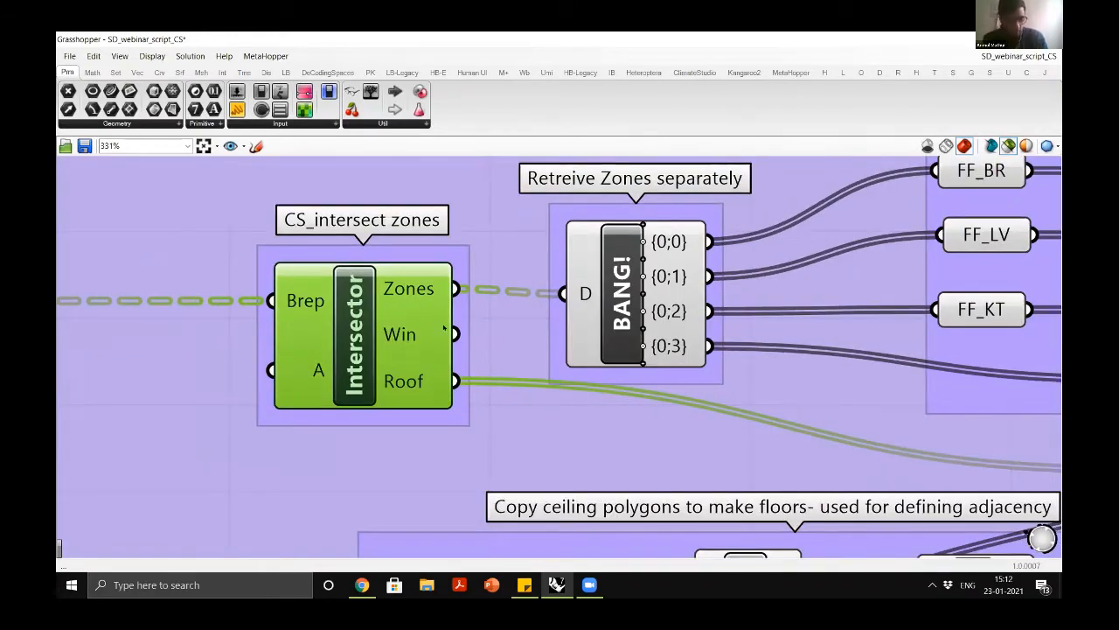
ctrl+alt+click(361, 331)
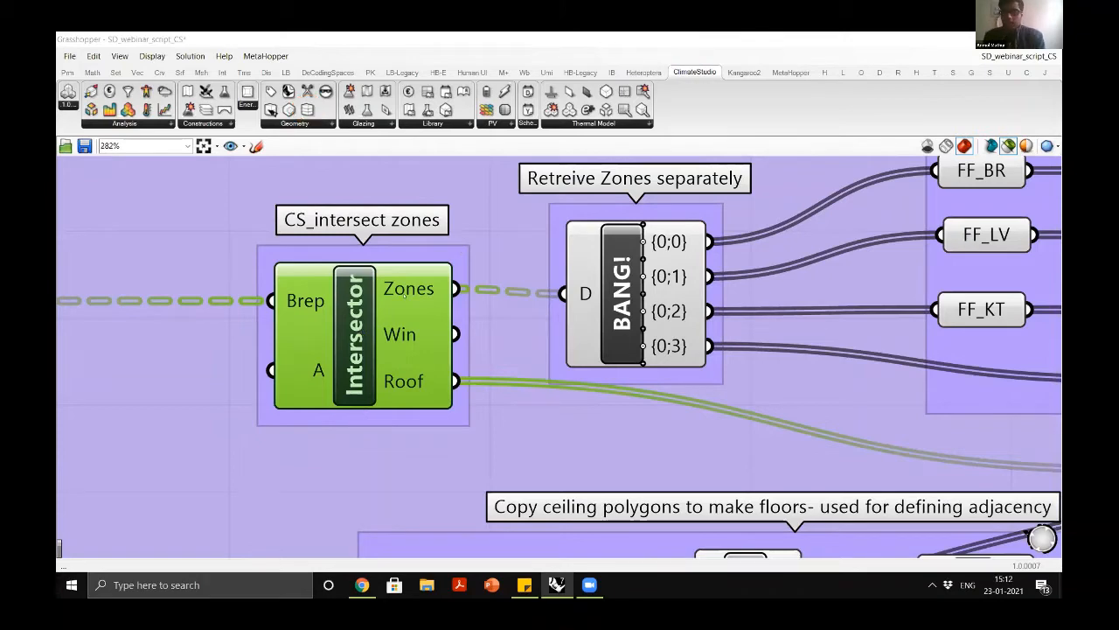
Show Grasshopper beside Rhino again, orbit to a higher view of the intersected zones and read the Intersector component's description
scroll(405, 295, down, 4)
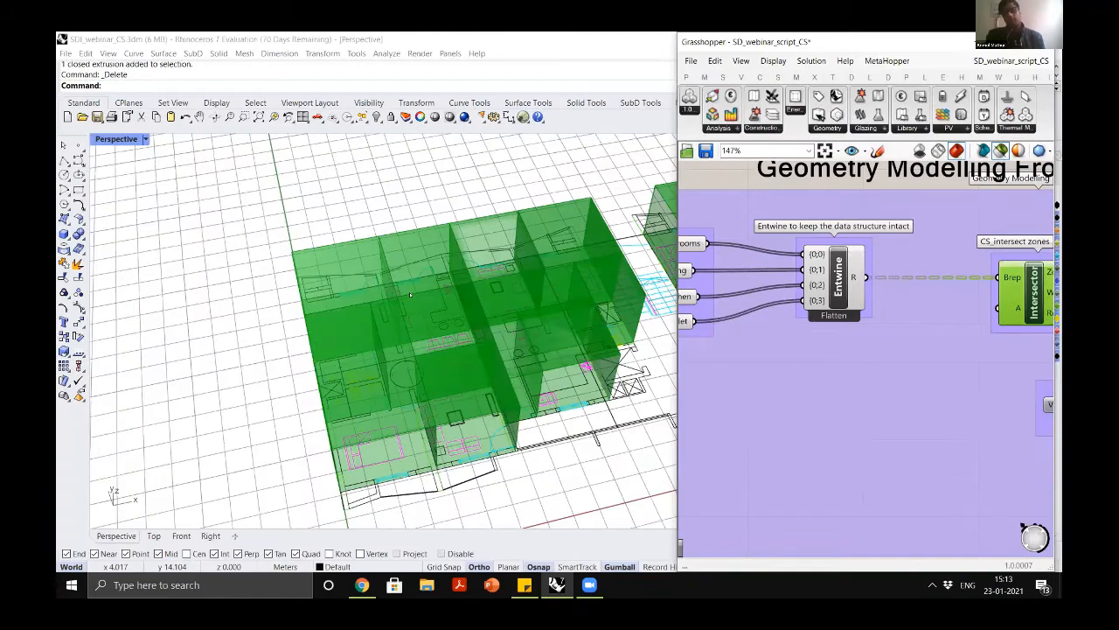
right_drag(410, 295, 459, 322)
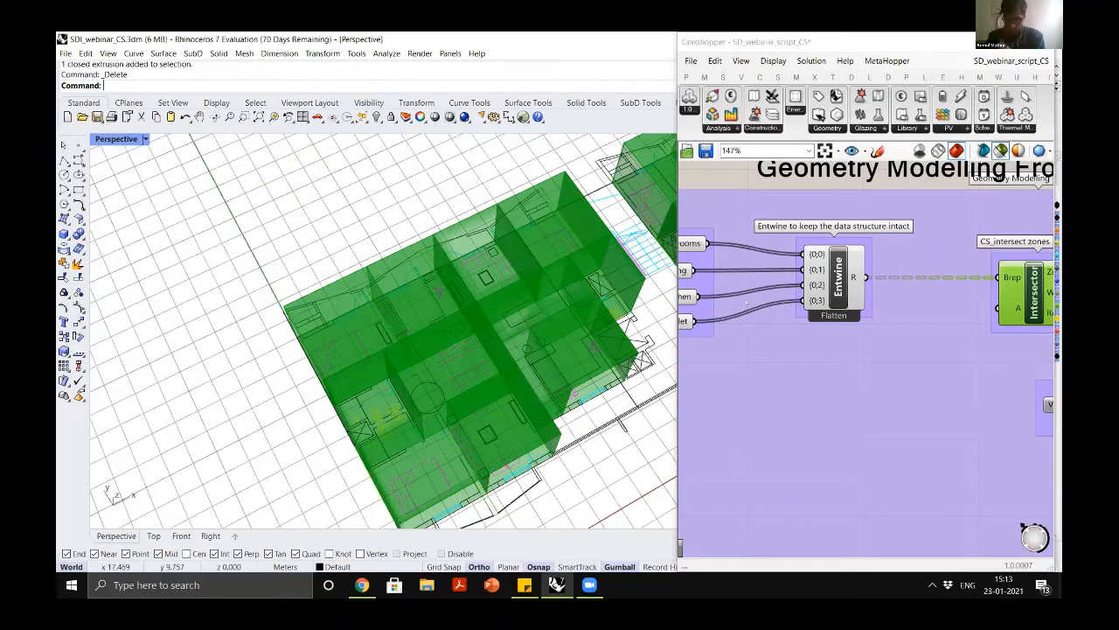
scroll(932, 298, down, 3)
scroll(937, 294, up, 3)
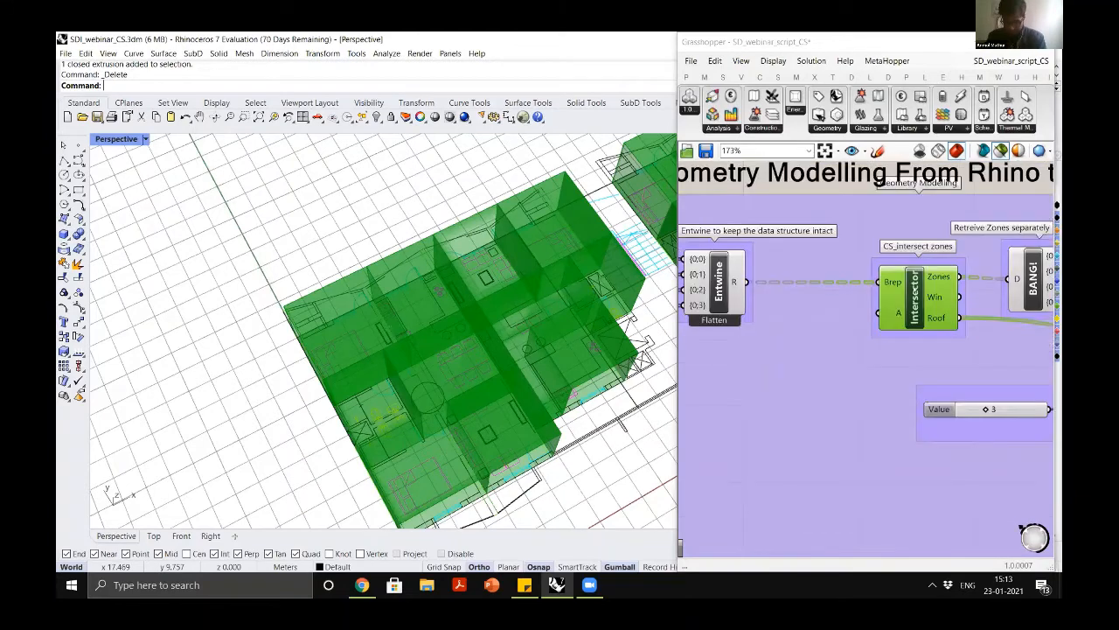
scroll(916, 290, up, 4)
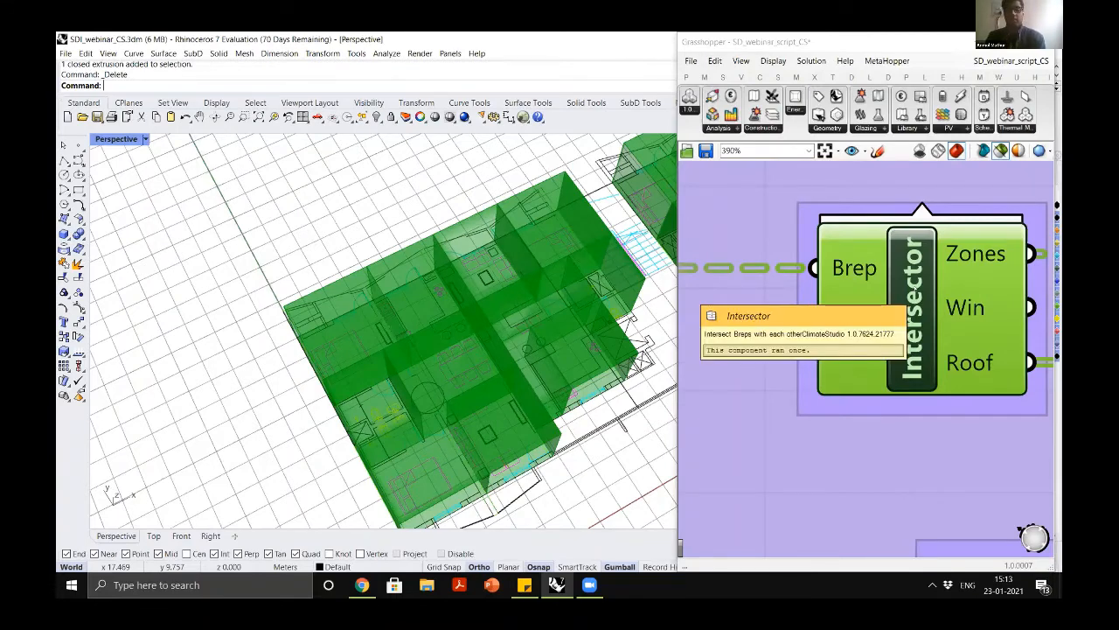
scroll(862, 302, down, 1)
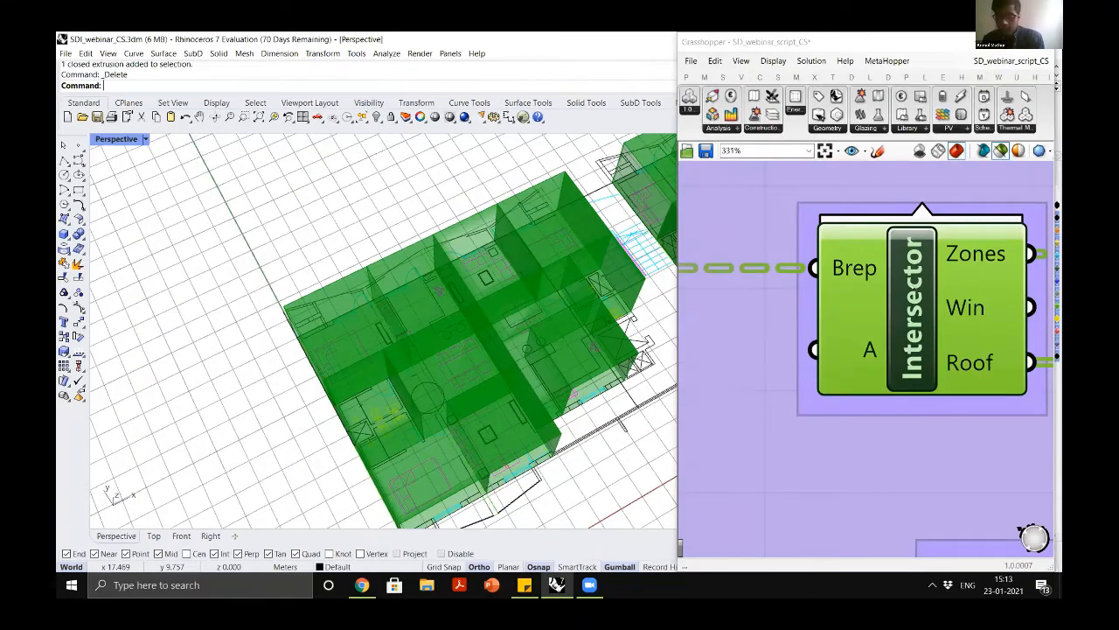
scroll(927, 290, down, 5)
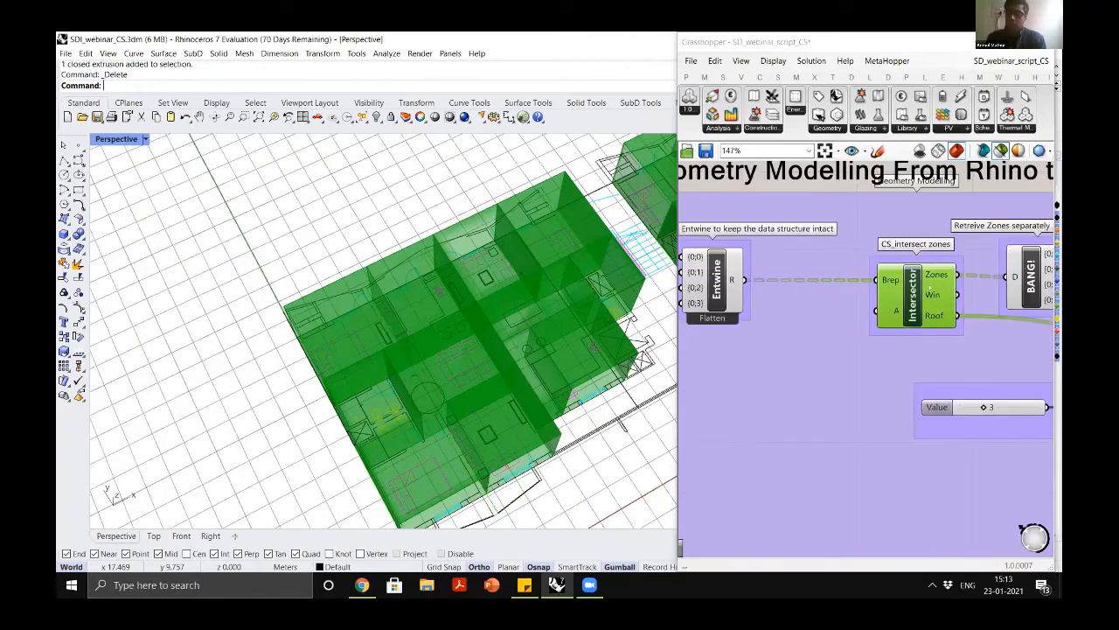
Examine the Intersector's Zones, Win and Roof outputs and their connections to the downstream components
scroll(862, 274, down, 4)
scroll(887, 229, up, 6)
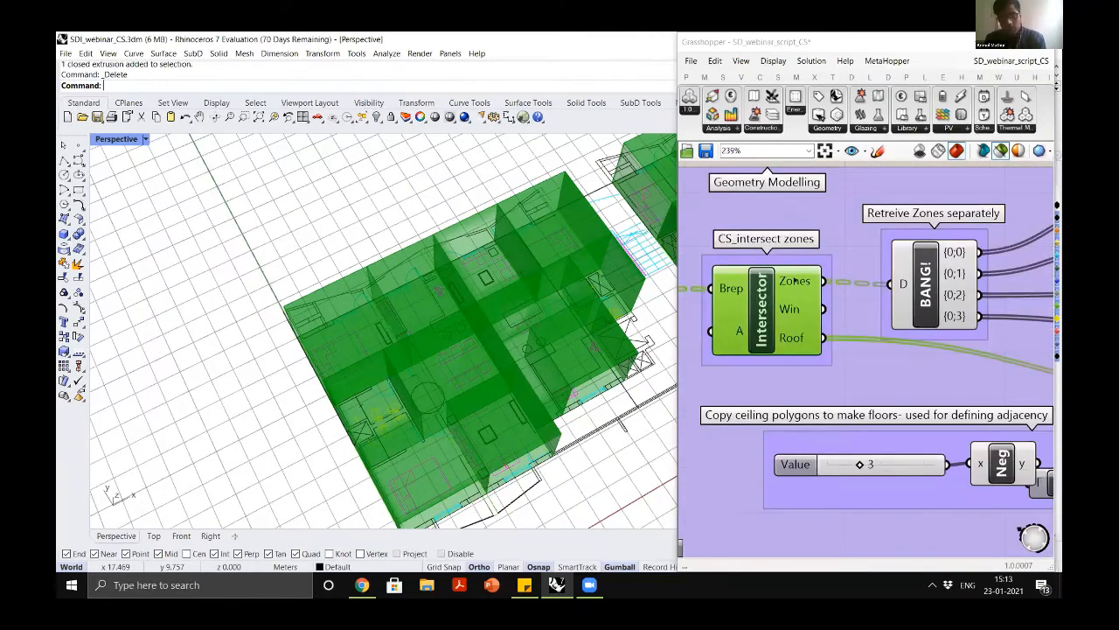
scroll(805, 369, up, 2)
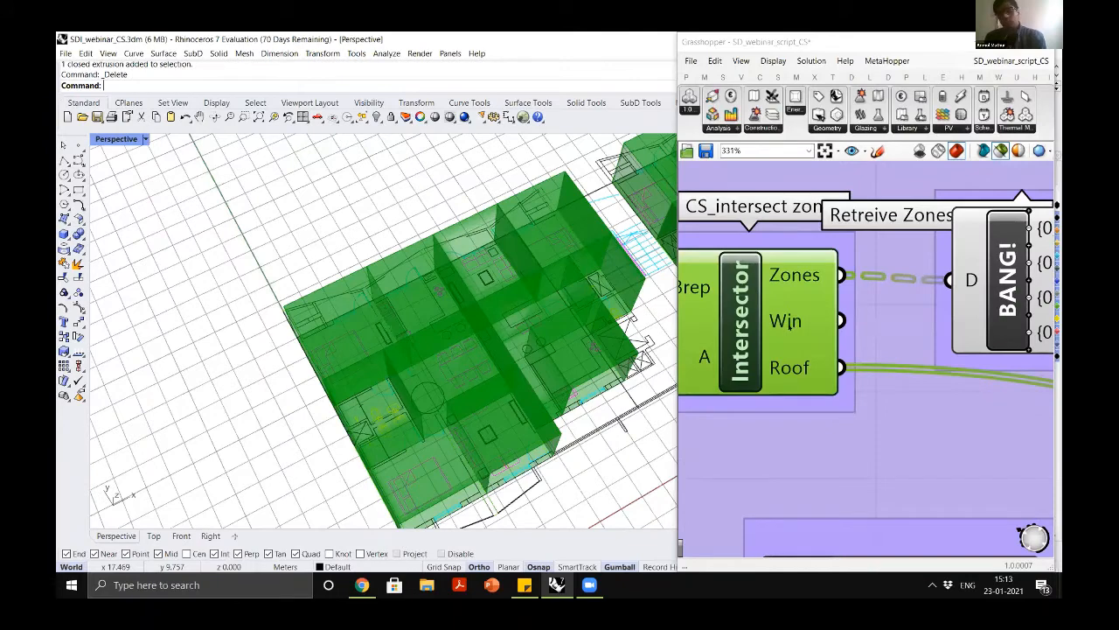
mouse_move(786, 324)
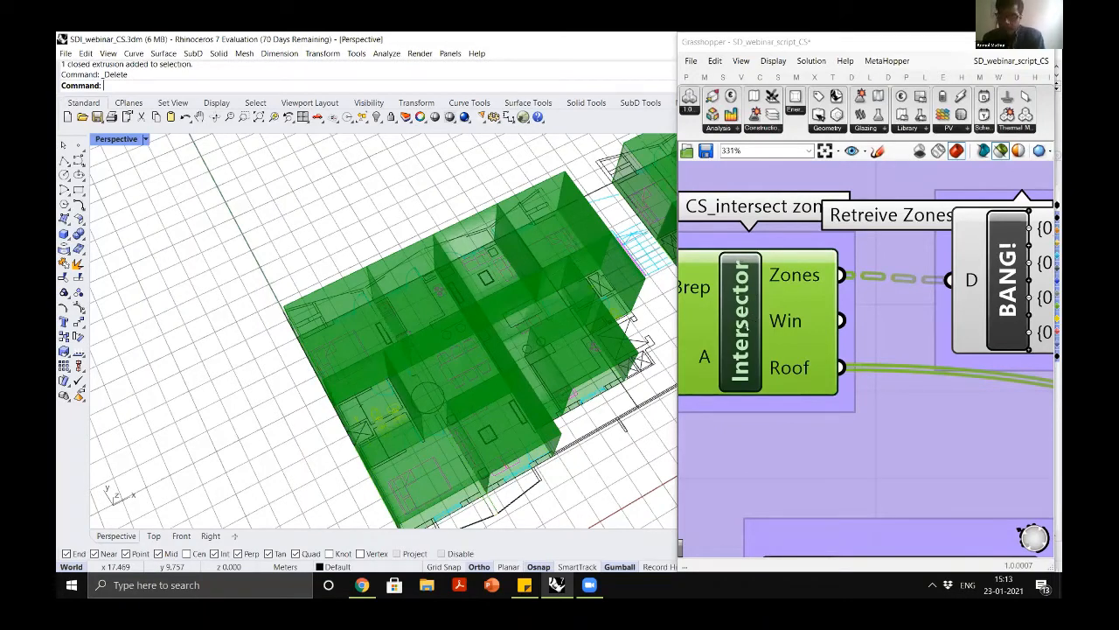
Select the Explode Tree component in the Retreive Zones separately group and inspect its four output branches
scroll(736, 330, down, 3)
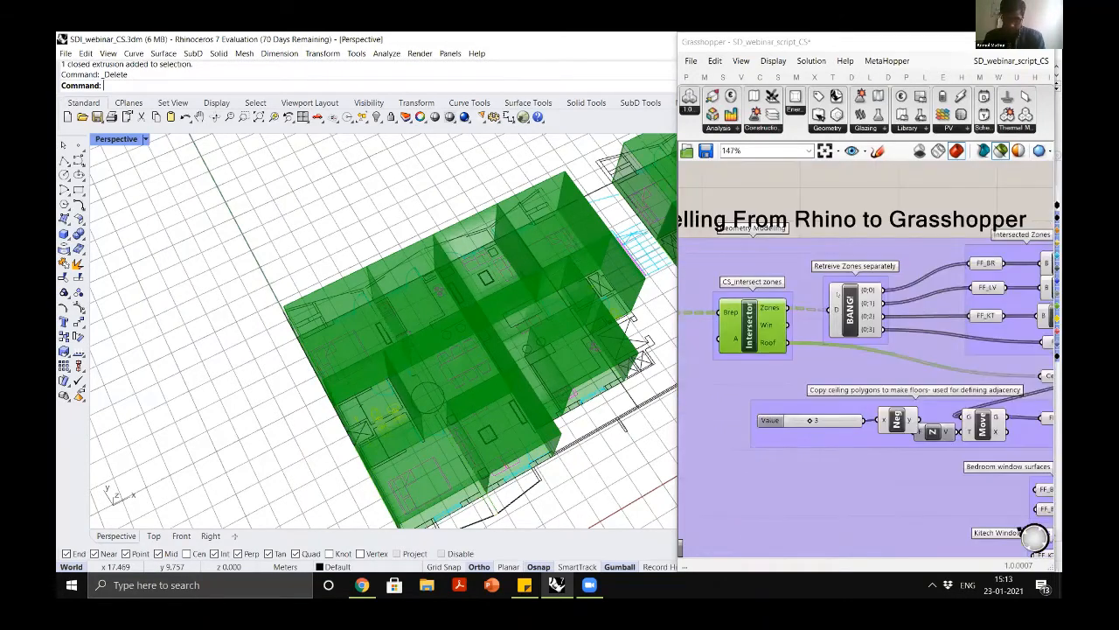
scroll(857, 310, up, 4)
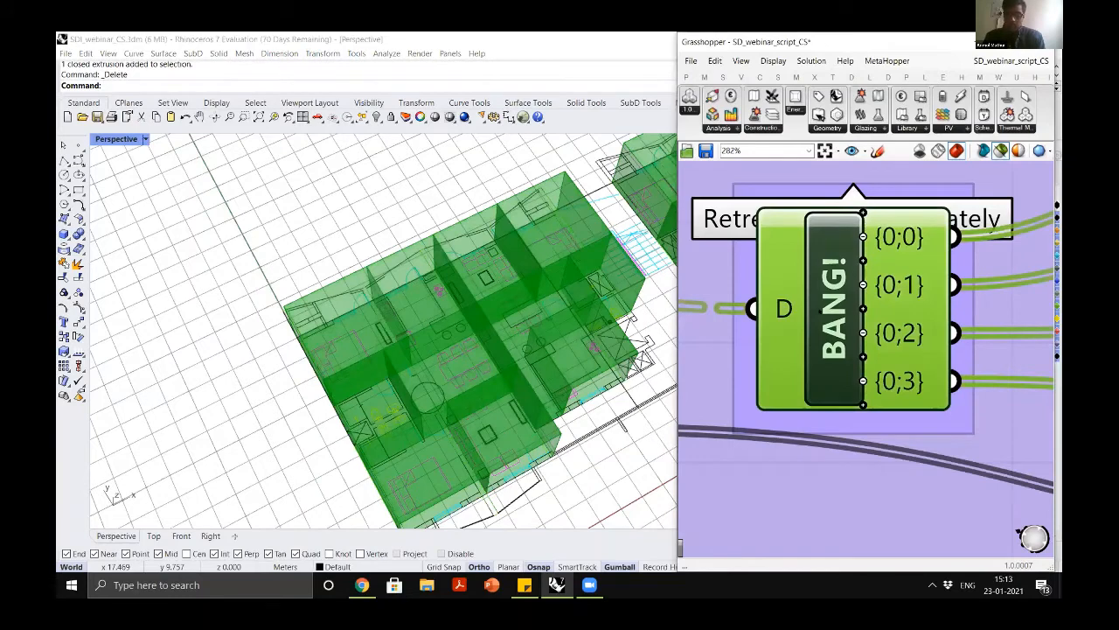
scroll(820, 309, down, 2)
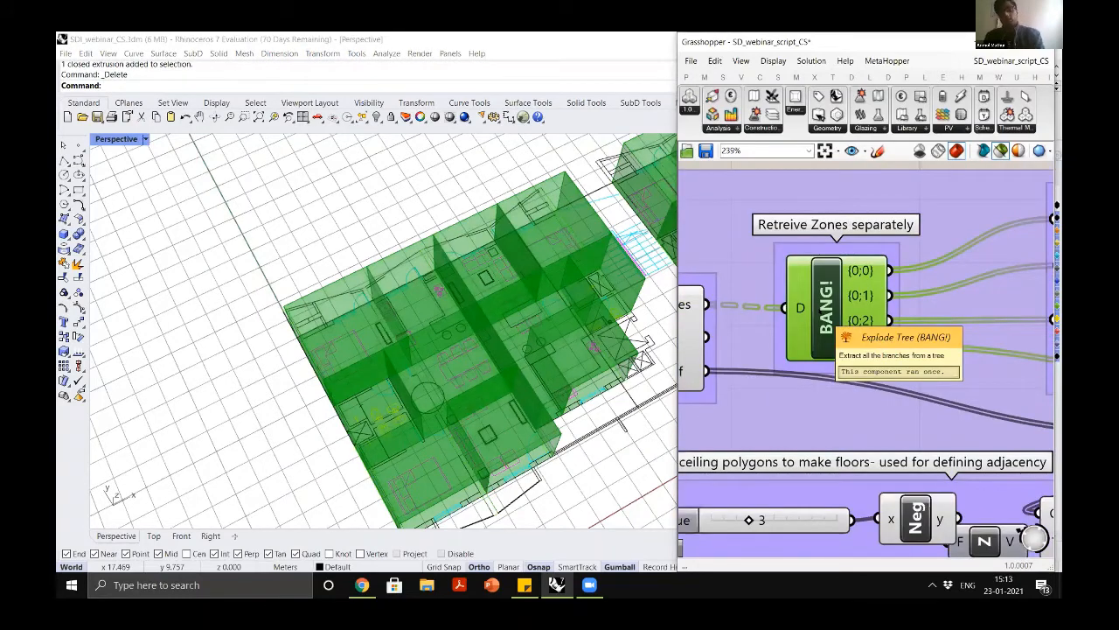
Examine how the Intersector's Zones output feeds the Explode Tree component and its four branches in the Retreive Zones separately group
scroll(871, 295, down, 4)
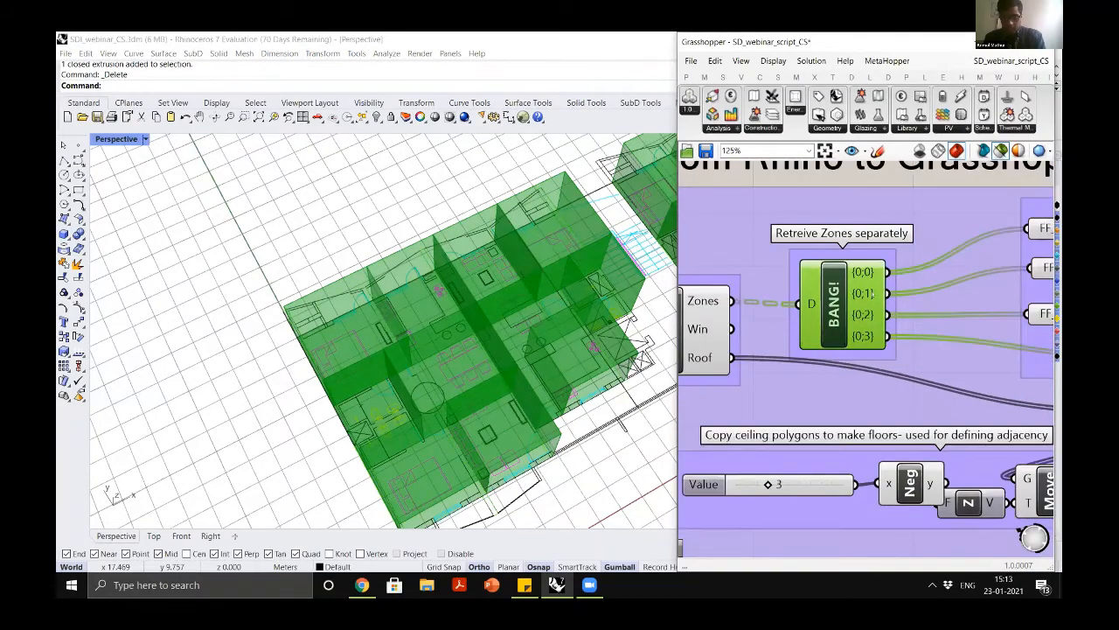
scroll(866, 296, down, 4)
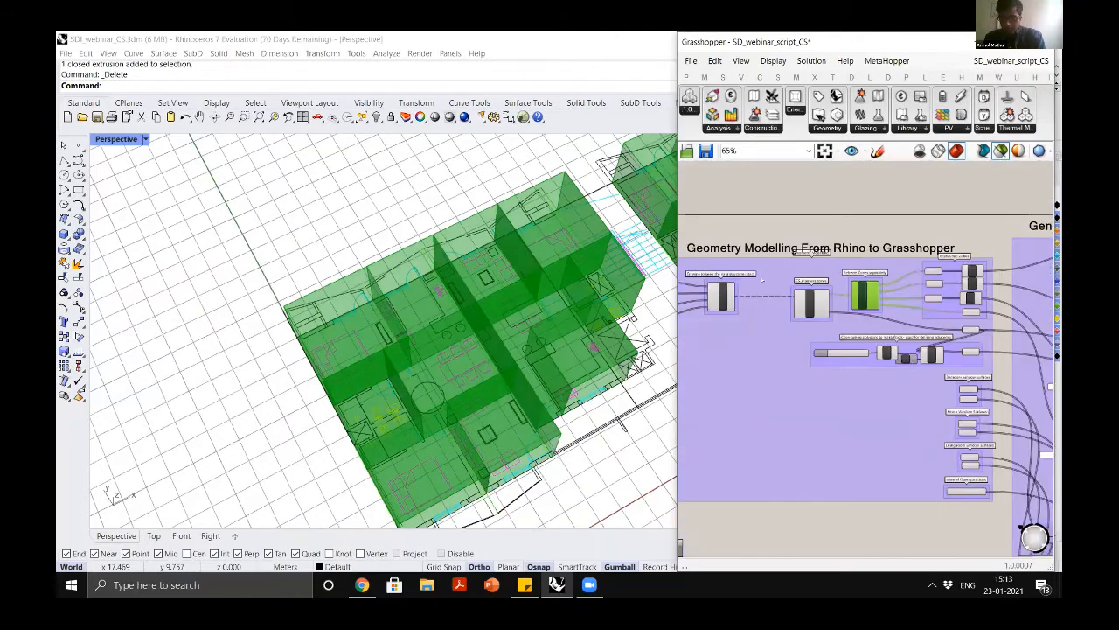
scroll(719, 297, up, 6)
scroll(993, 285, up, 7)
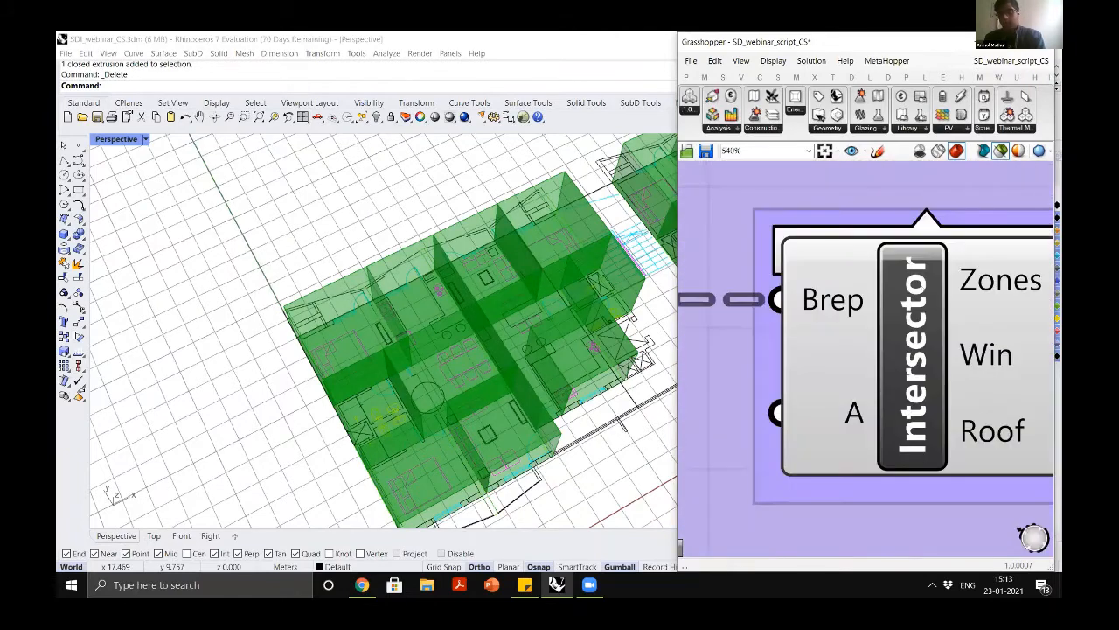
scroll(886, 295, down, 6)
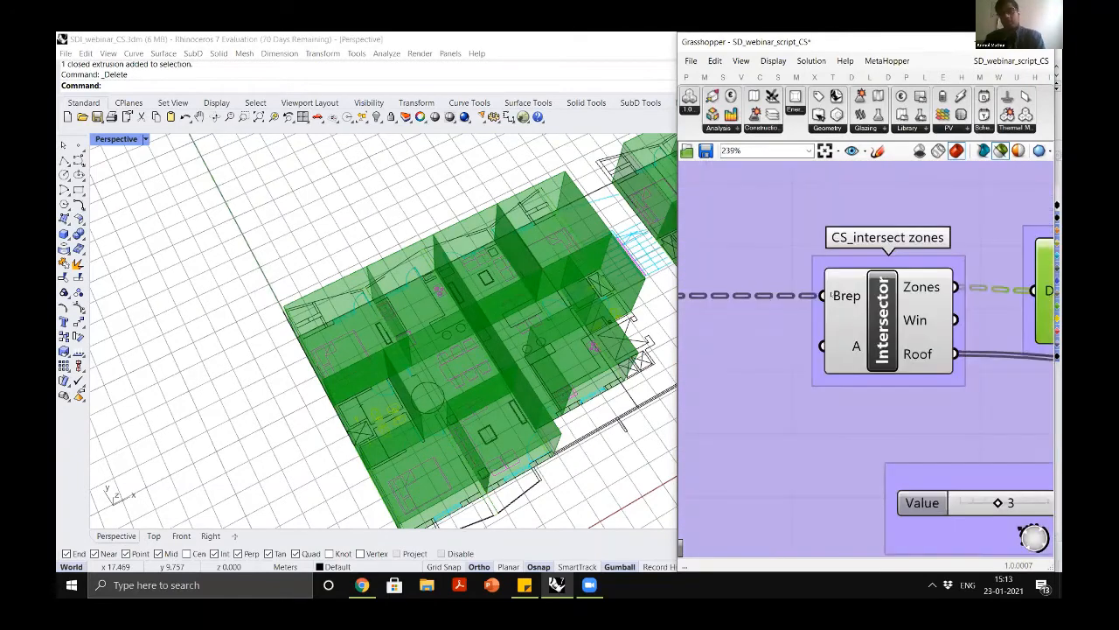
scroll(874, 302, down, 4)
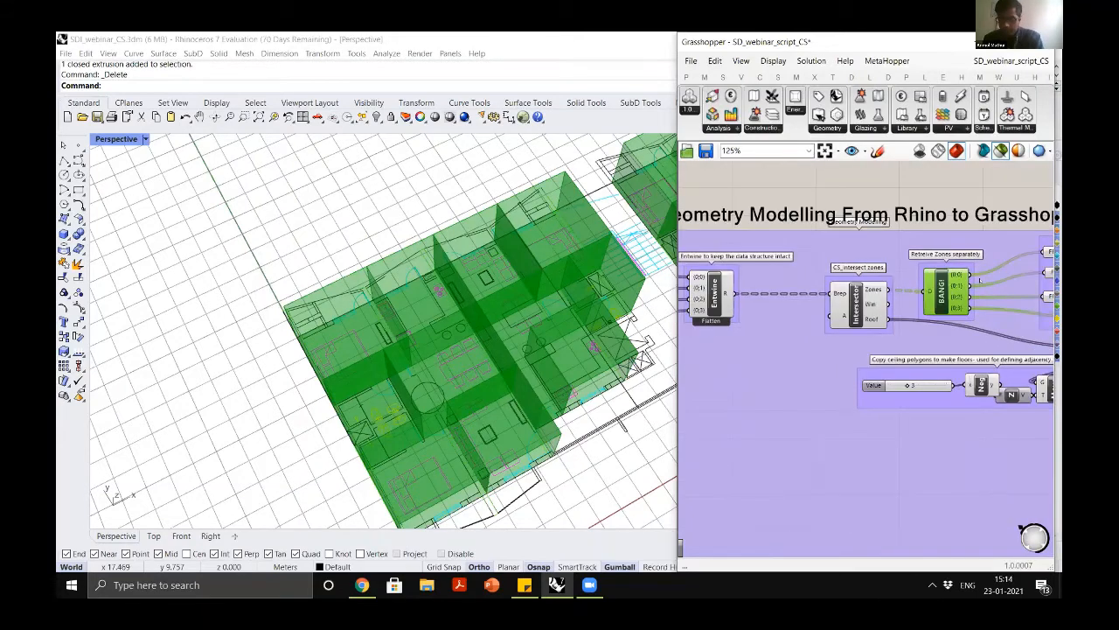
scroll(856, 291, up, 1)
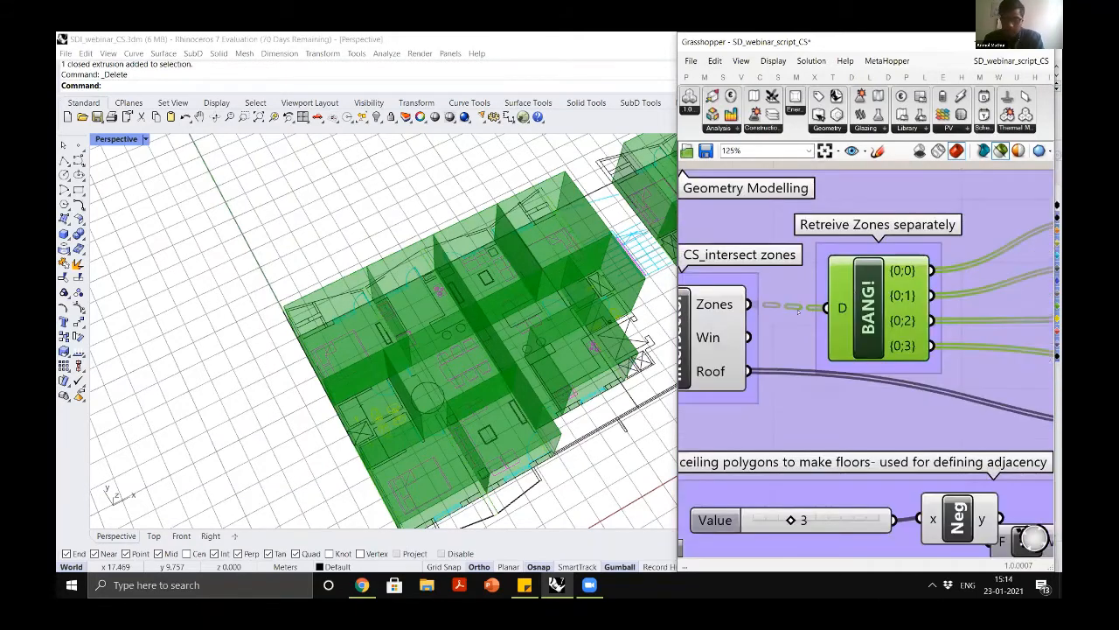
scroll(945, 214, up, 4)
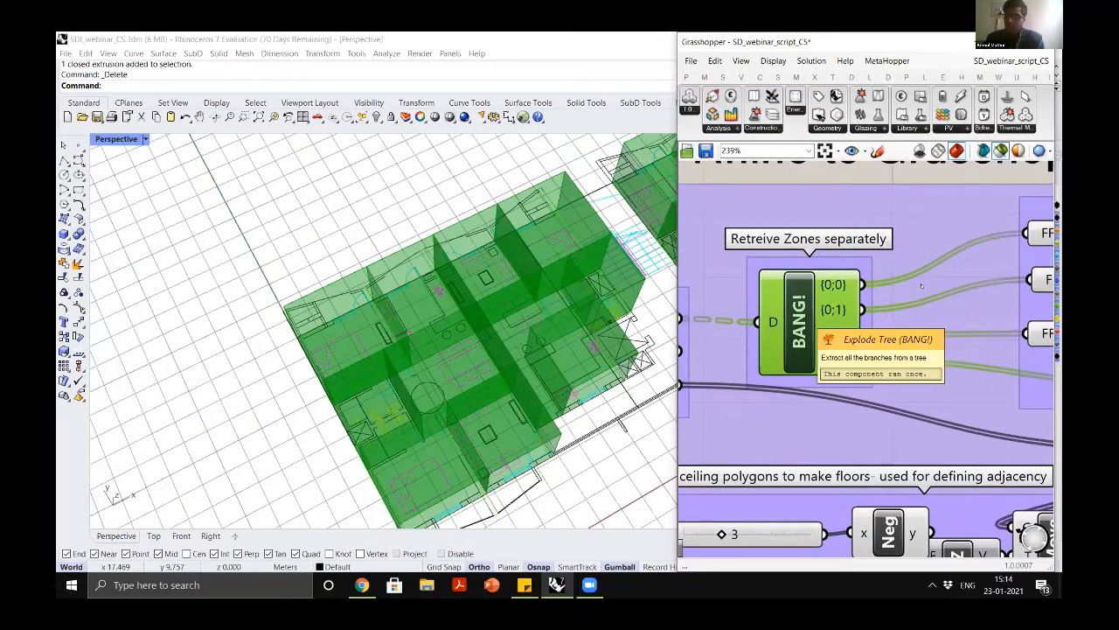
Preview the FF_LV, FF_KT and FF_BR breps of the Intersected Zones group one by one in the Rhino model
scroll(922, 264, down, 4)
scroll(944, 276, up, 7)
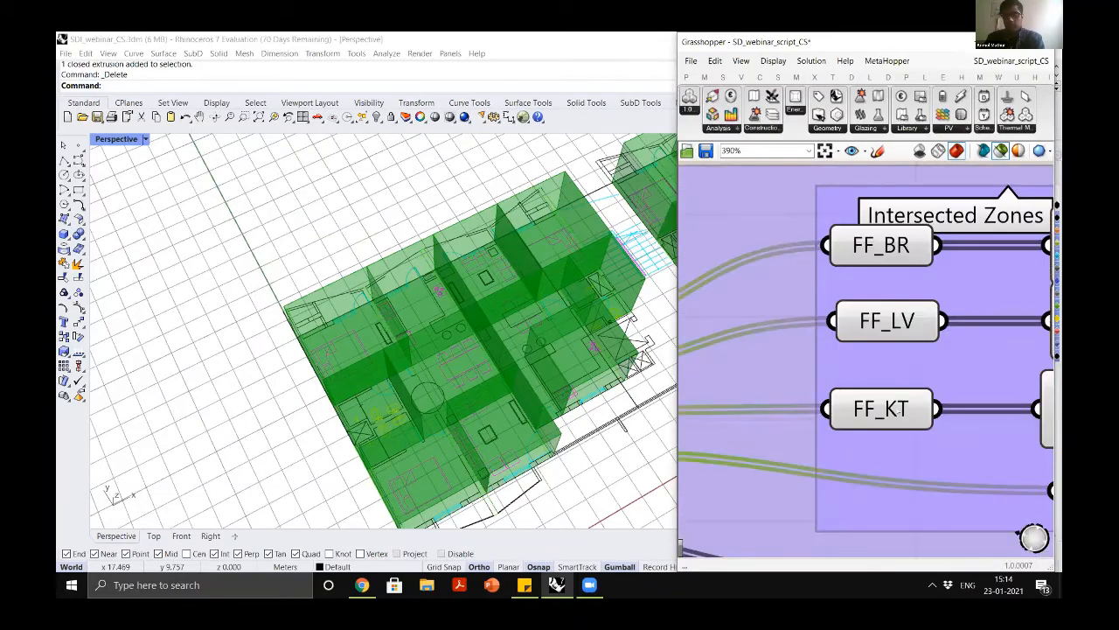
click(891, 323)
click(892, 411)
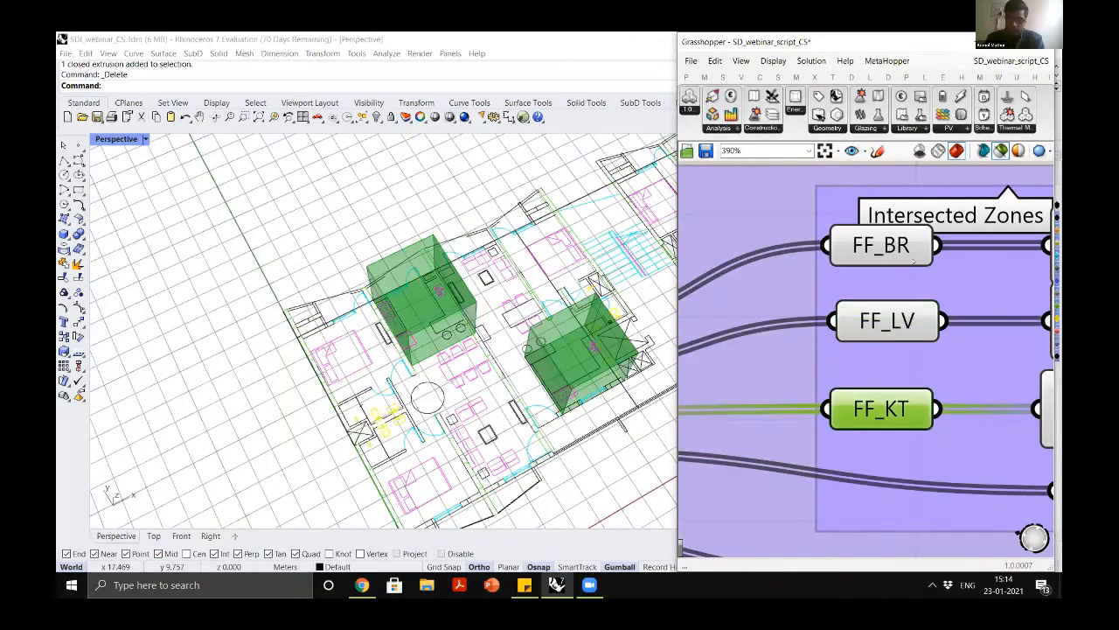
click(914, 258)
Locate the BREPS for EACH TYPE OF ZONE group at the start of the geometry modelling script
scroll(915, 262, down, 7)
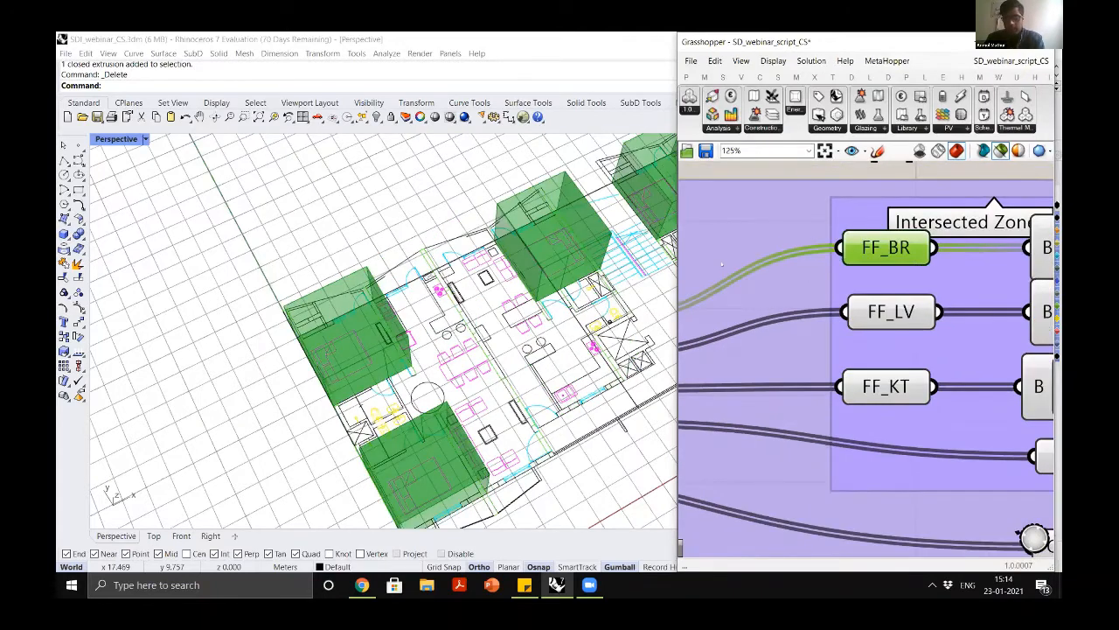
scroll(883, 262, down, 5)
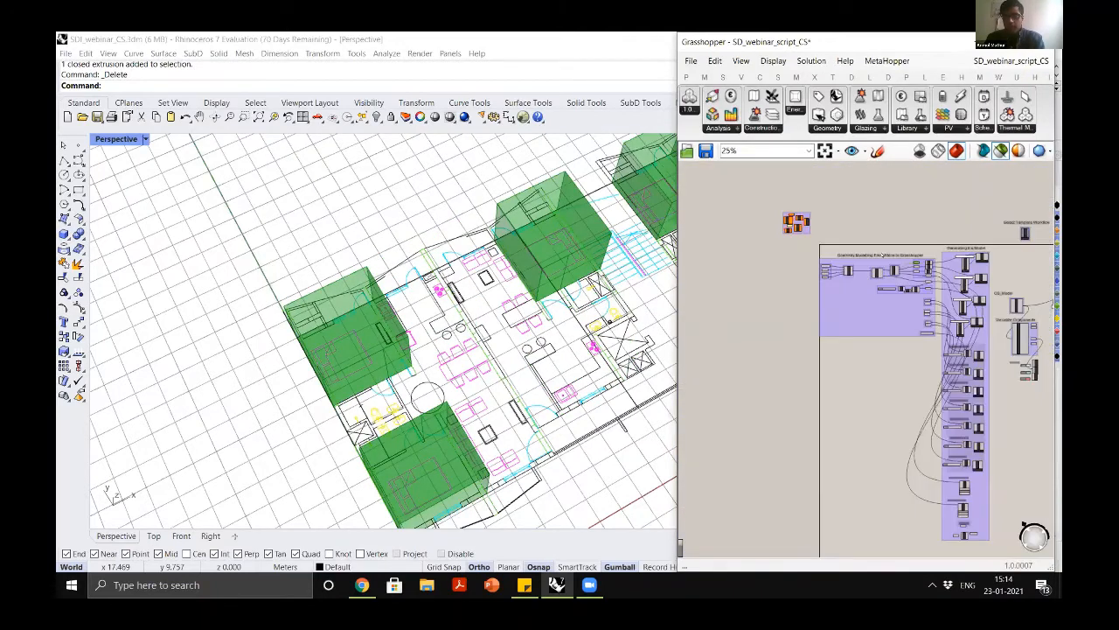
scroll(881, 254, up, 5)
scroll(892, 254, up, 3)
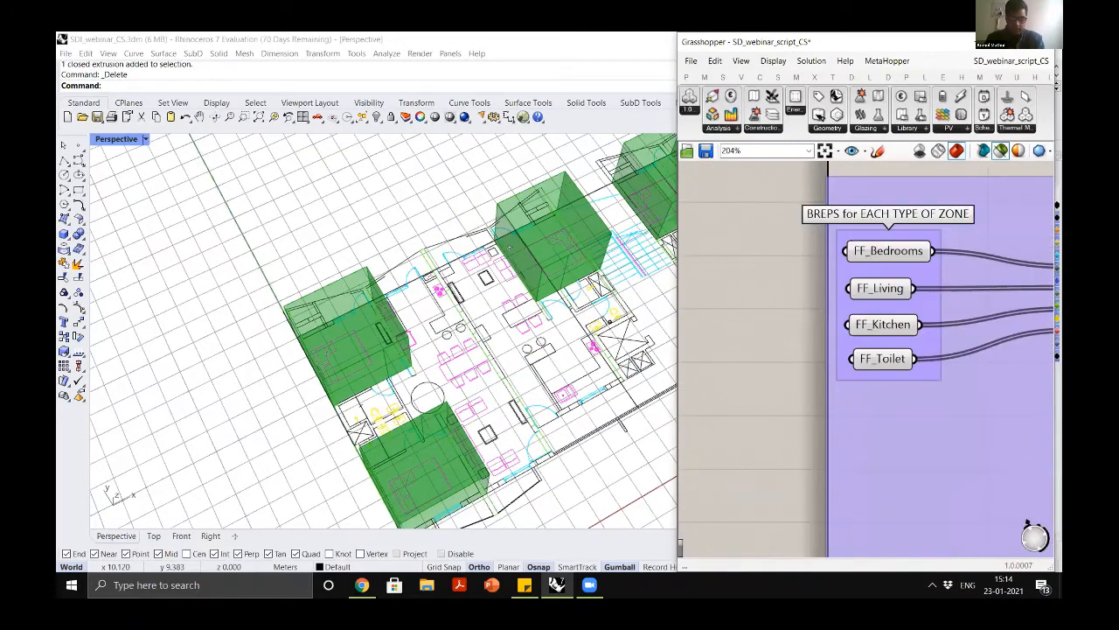
Inspect the bedroom volumes in the Rhino perspective view from lower angles and up close beside the toilet and kitchen
right_drag(477, 237, 569, 310)
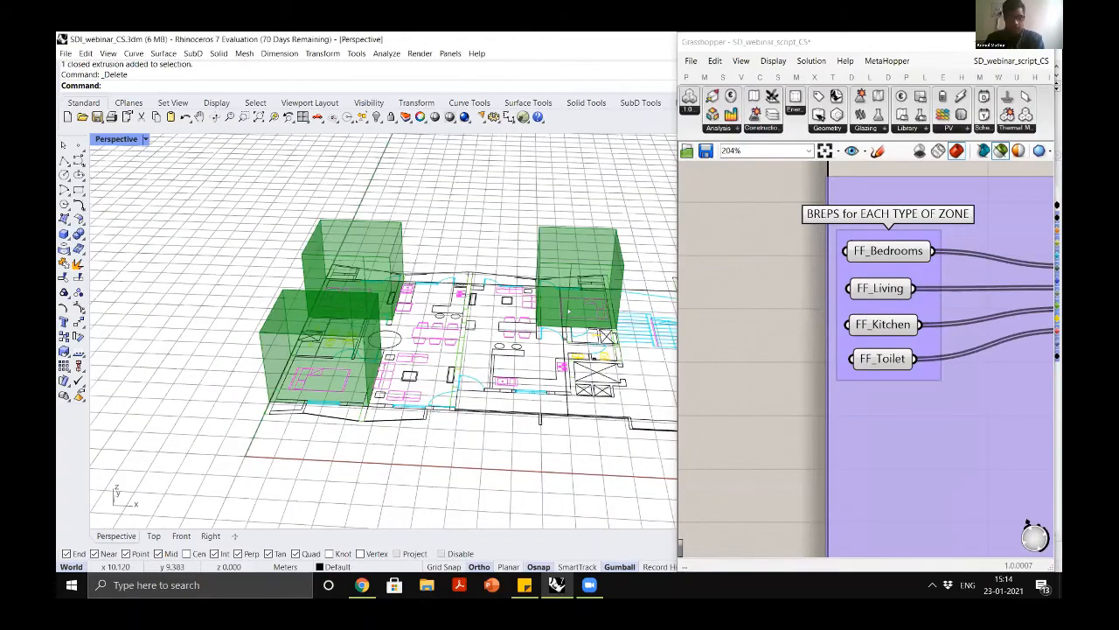
right_drag(514, 265, 486, 273)
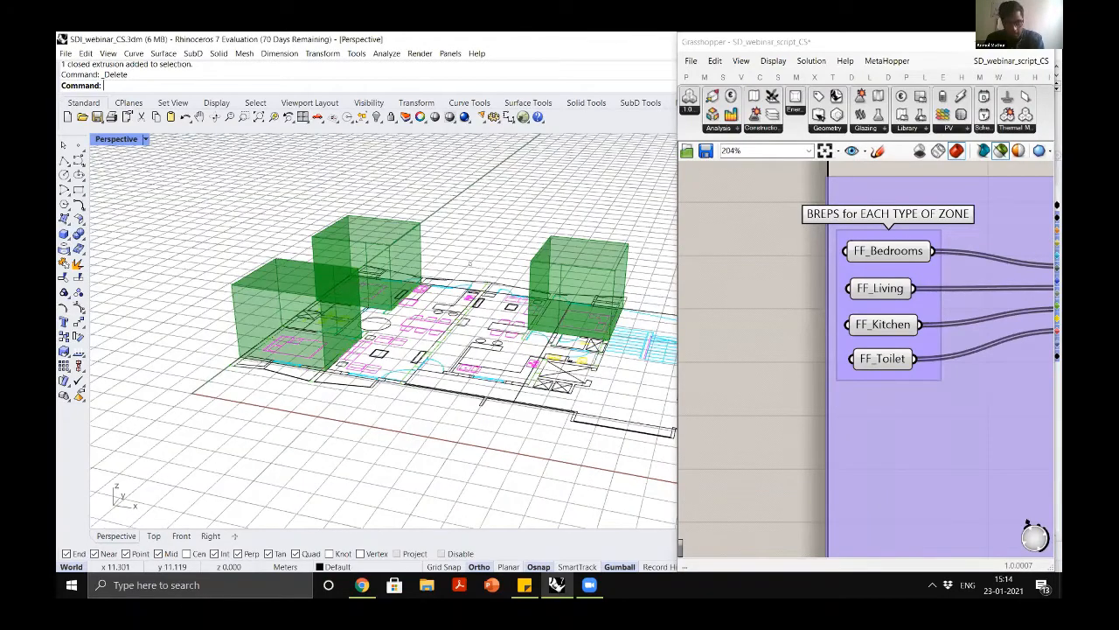
scroll(469, 264, up, 5)
right_drag(469, 220, 458, 223)
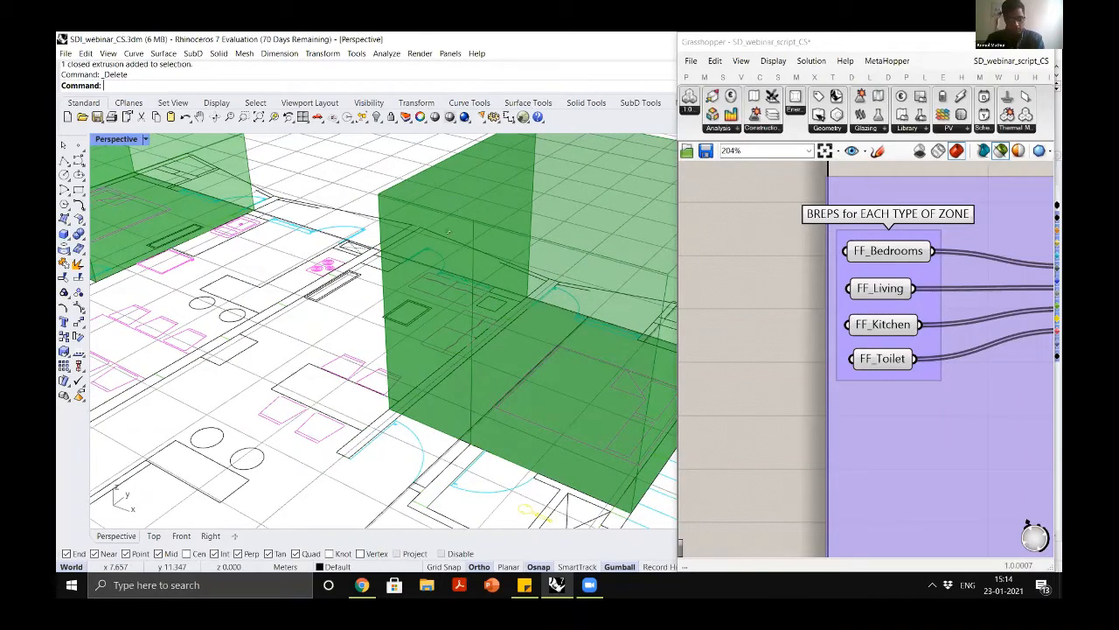
scroll(459, 322, down, 5)
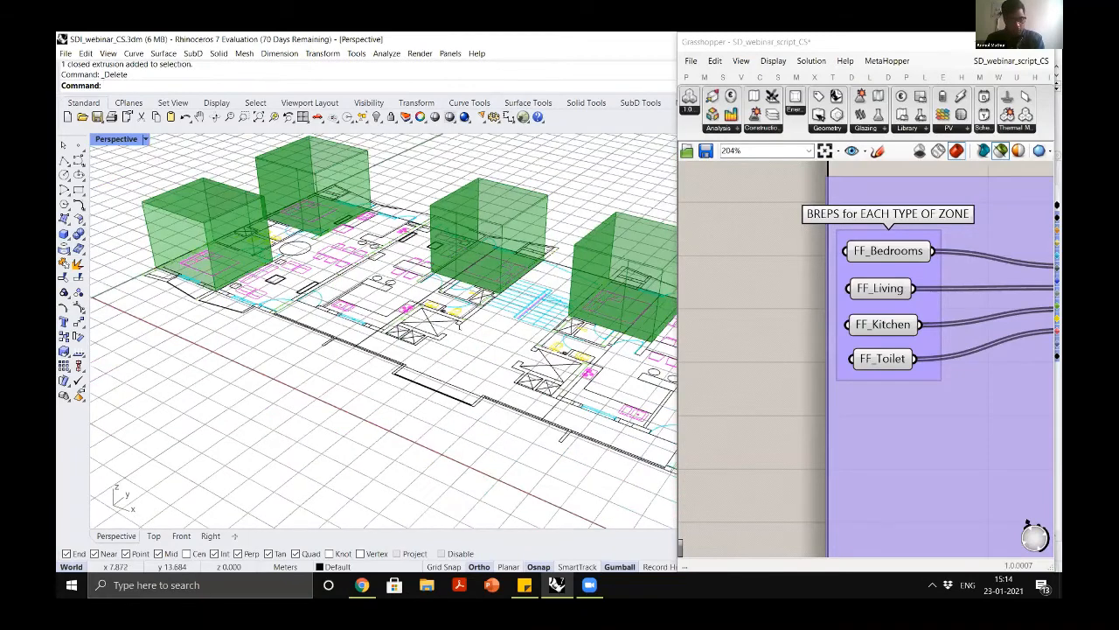
scroll(457, 325, up, 5)
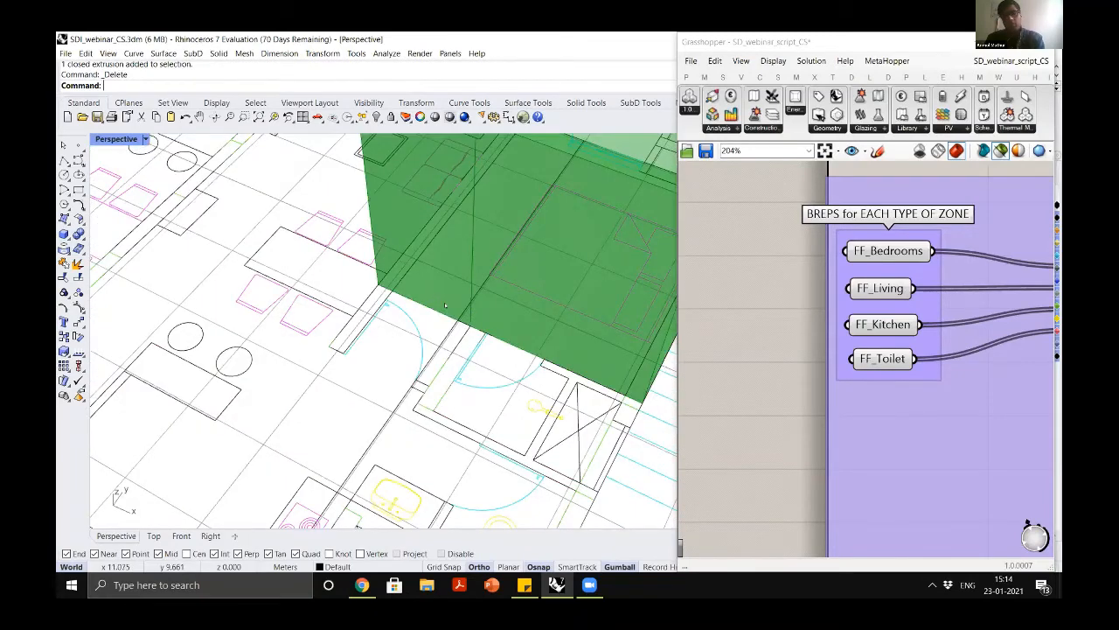
scroll(445, 305, down, 2)
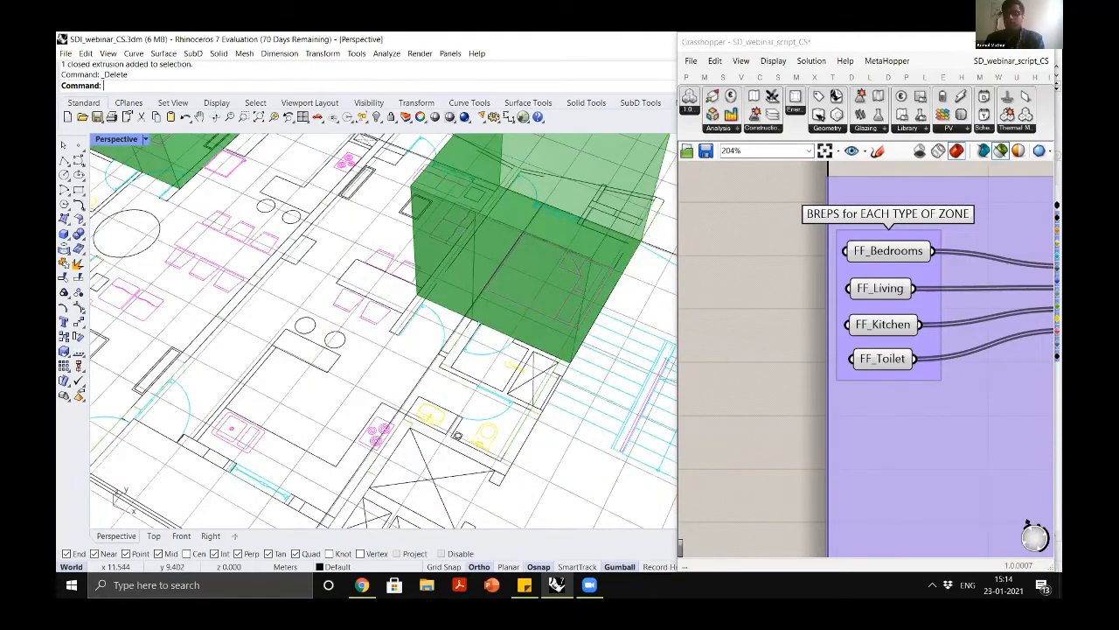
Select the source FF_Bedrooms brep, and preview the intersected FF_KT kitchen zones in the Rhino model
scroll(778, 279, down, 3)
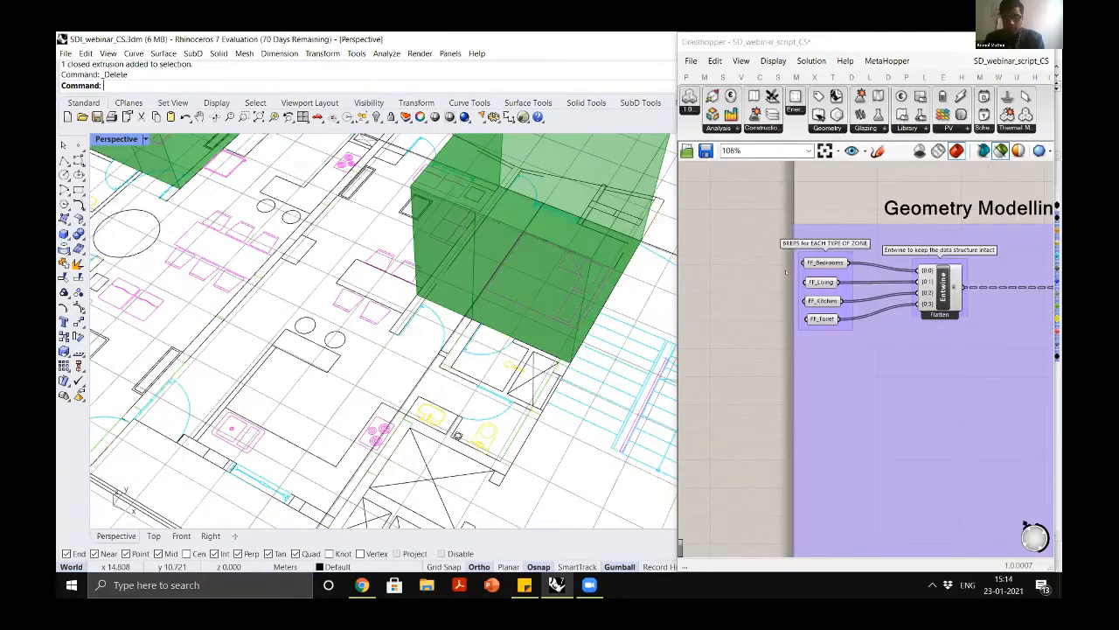
scroll(788, 262, up, 3)
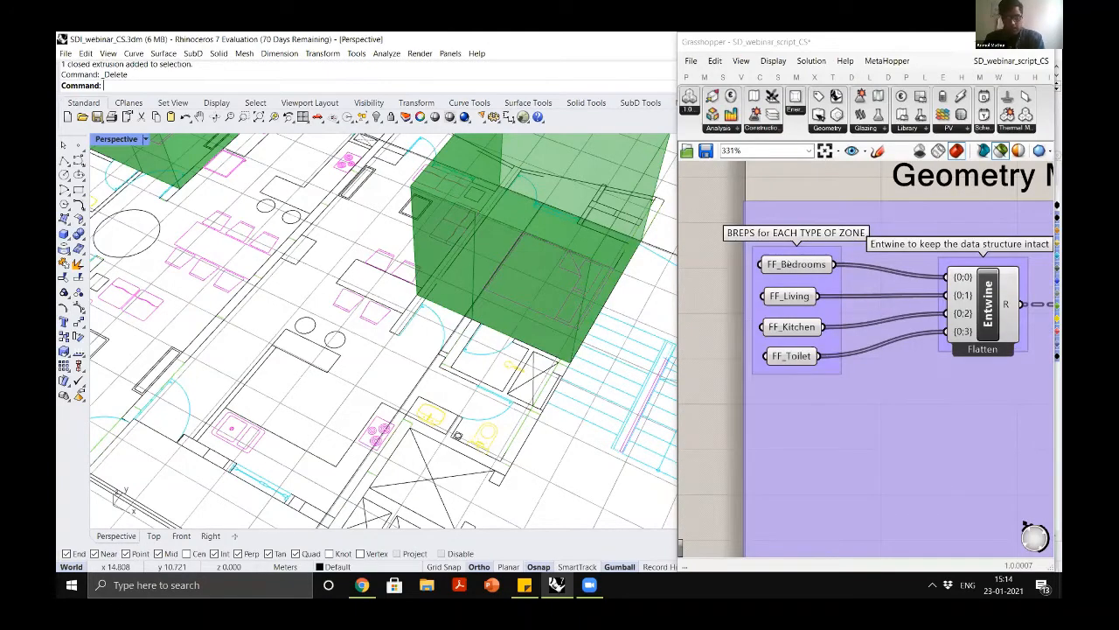
click(777, 269)
scroll(778, 269, up, 2)
scroll(980, 277, down, 6)
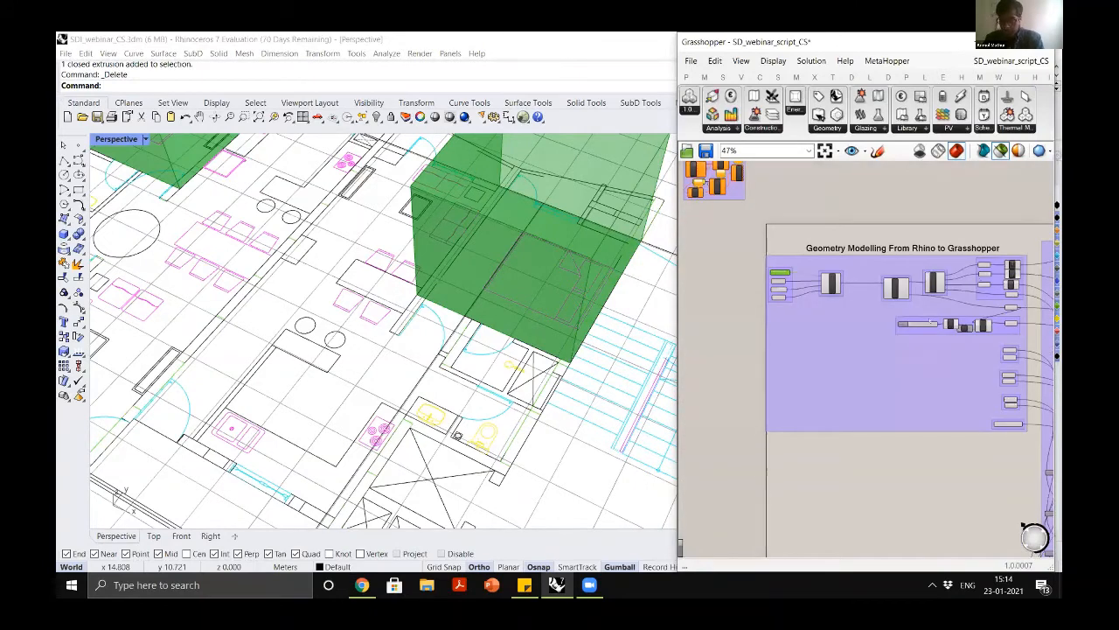
scroll(997, 327, up, 5)
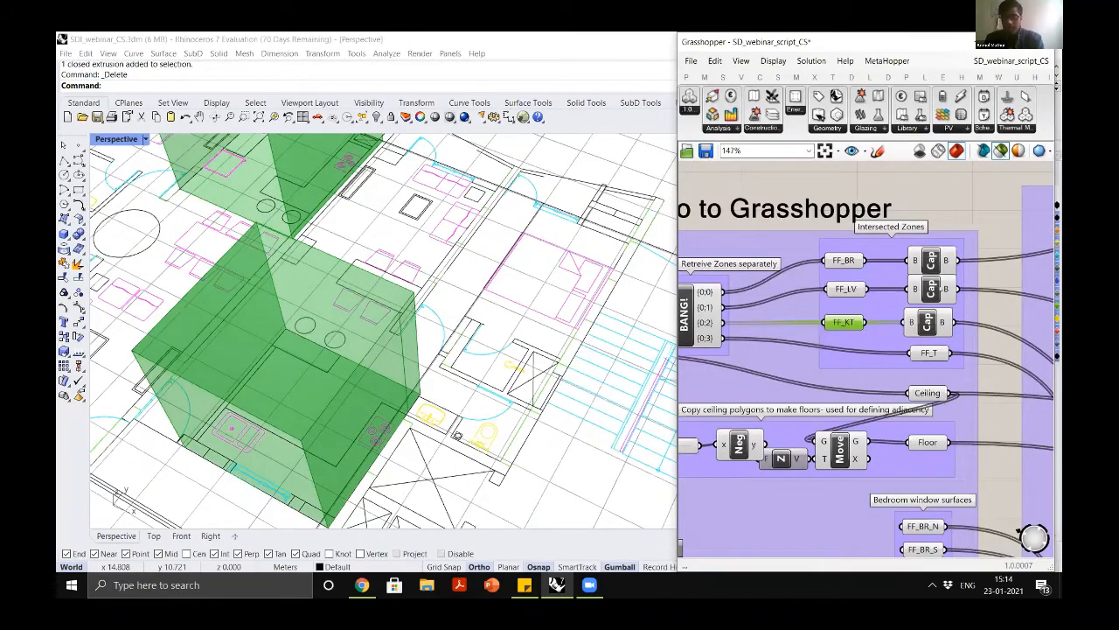
Preview the capped bedroom and living zones by selecting the Cap Holes components fed by FF_BR and FF_LV
scroll(924, 229, up, 4)
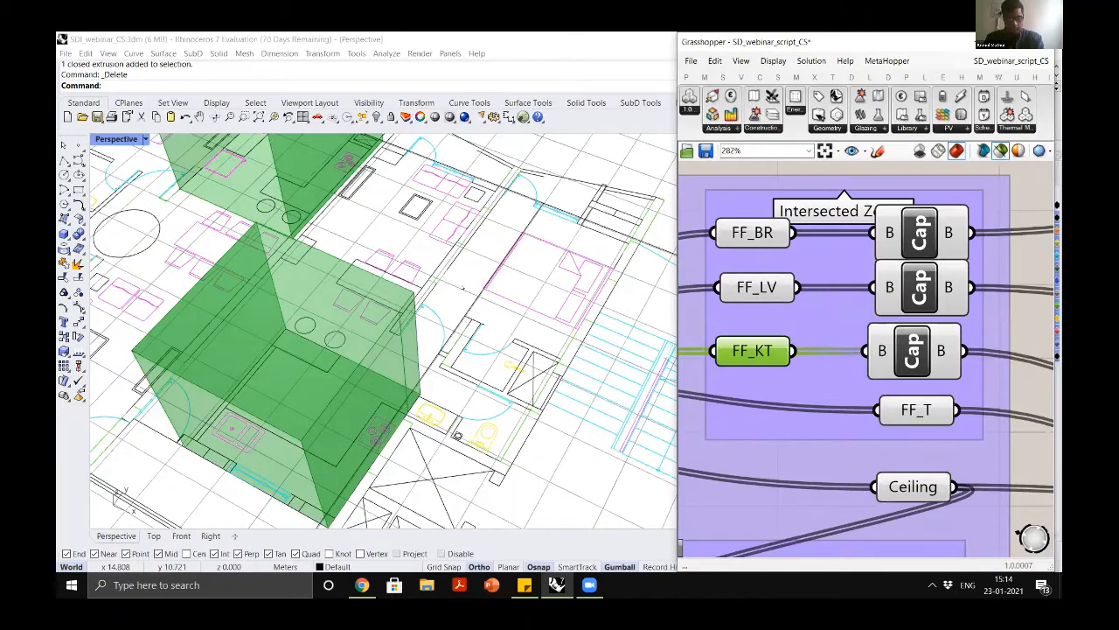
click(923, 231)
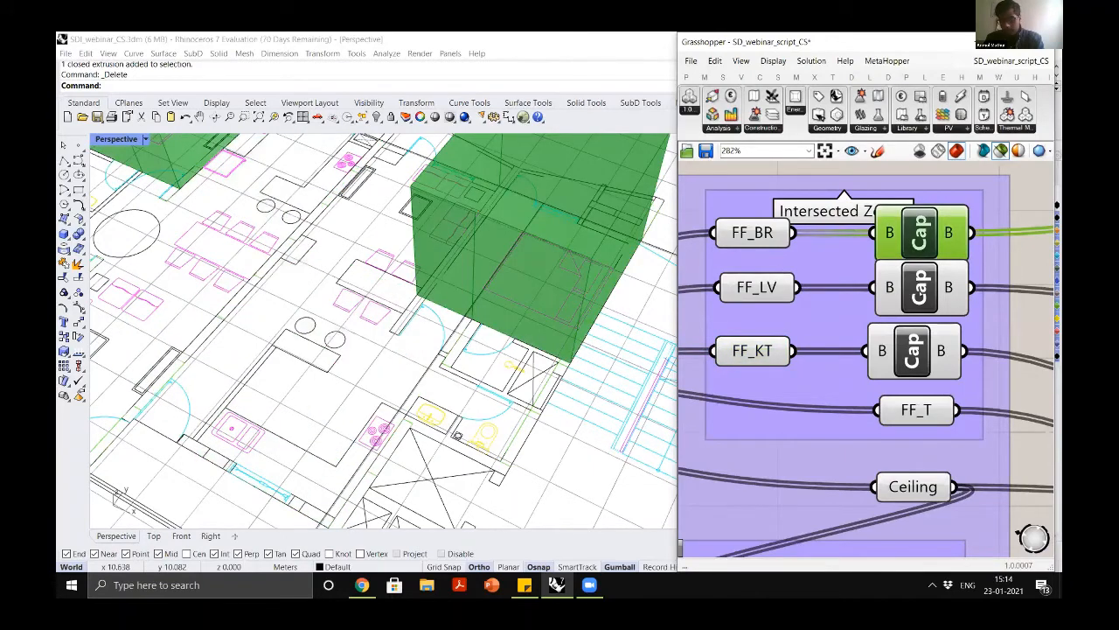
scroll(383, 331, down, 4)
click(920, 280)
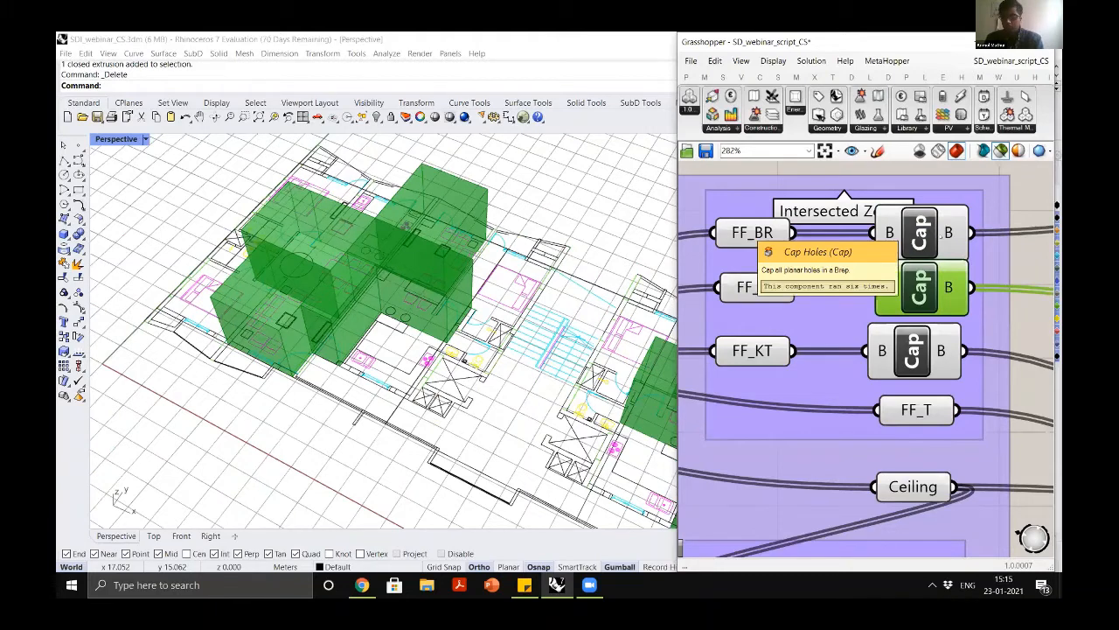
click(922, 234)
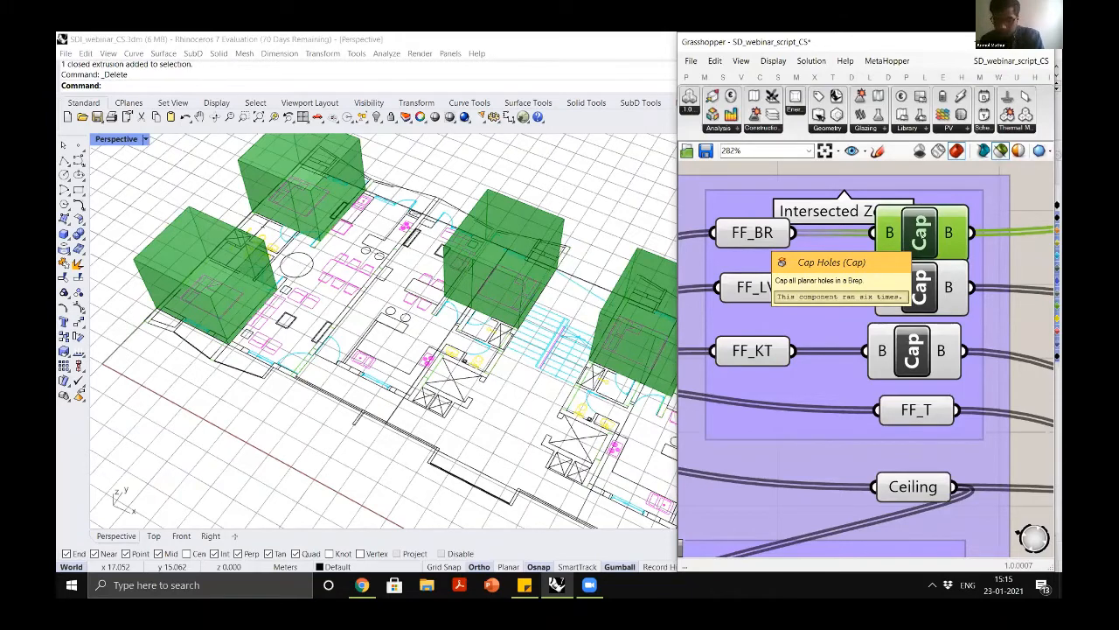
Preview the capped kitchen zones from the FF_KT Cap Holes component and read the contents of the FF_T brep
scroll(813, 214, down, 5)
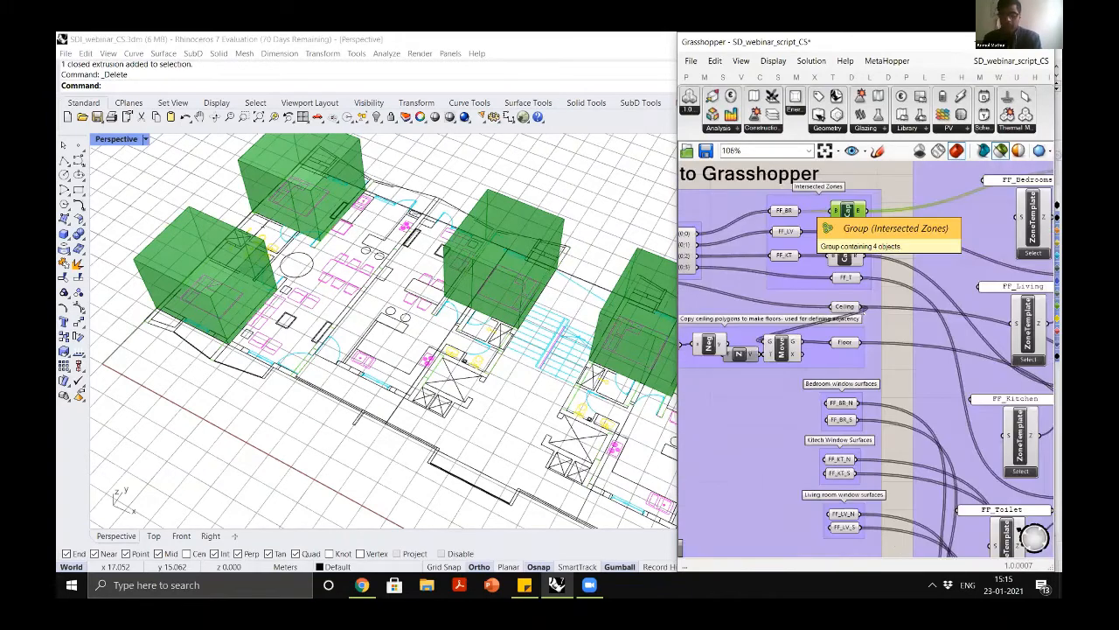
scroll(813, 232, up, 4)
scroll(835, 280, down, 3)
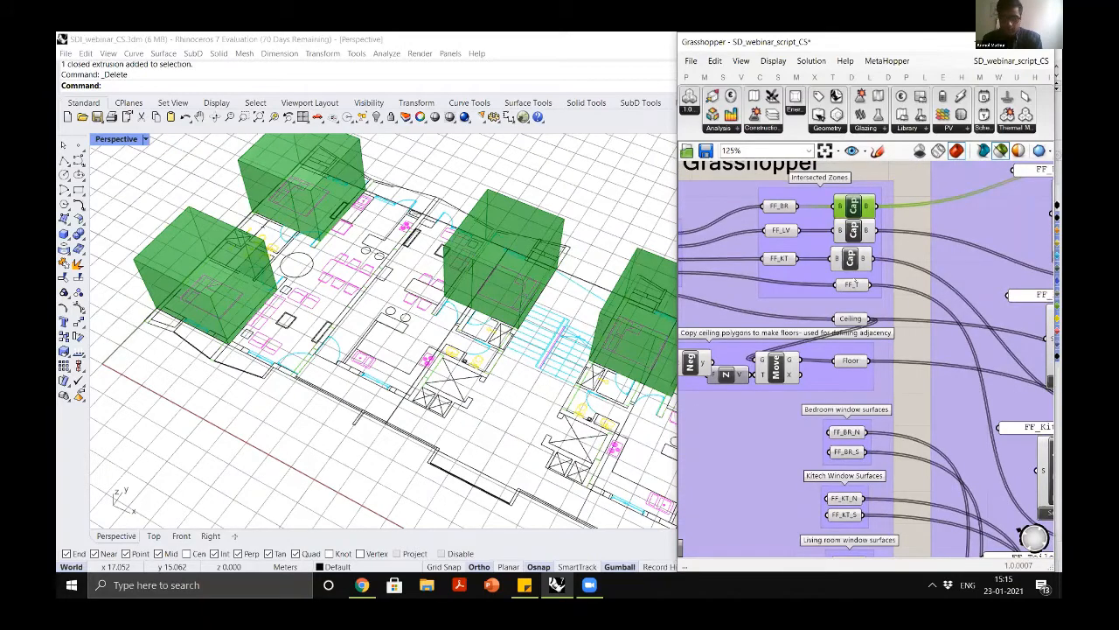
click(851, 257)
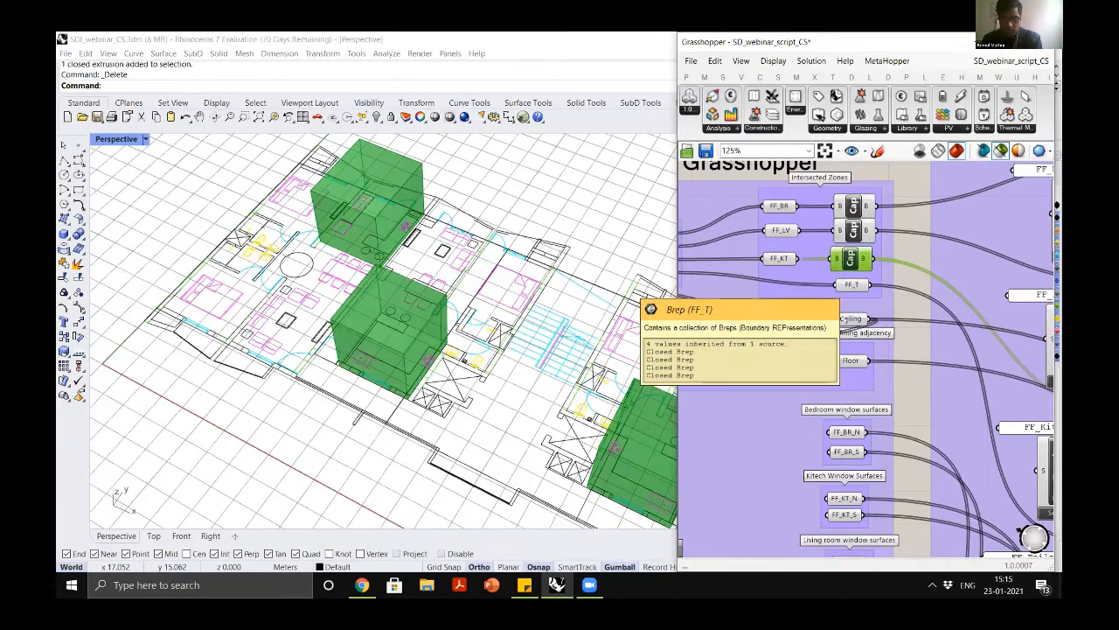
Preview the Ceiling surfaces and examine the Unit Z and Move components that copy the ceiling polygons down as floors
click(851, 318)
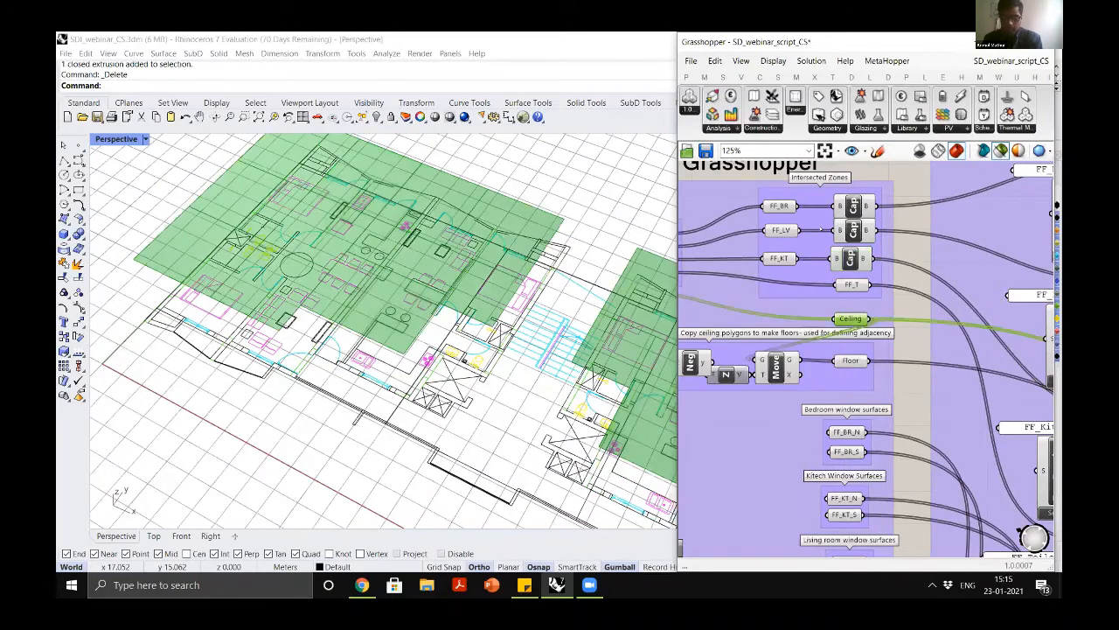
scroll(821, 229, down, 3)
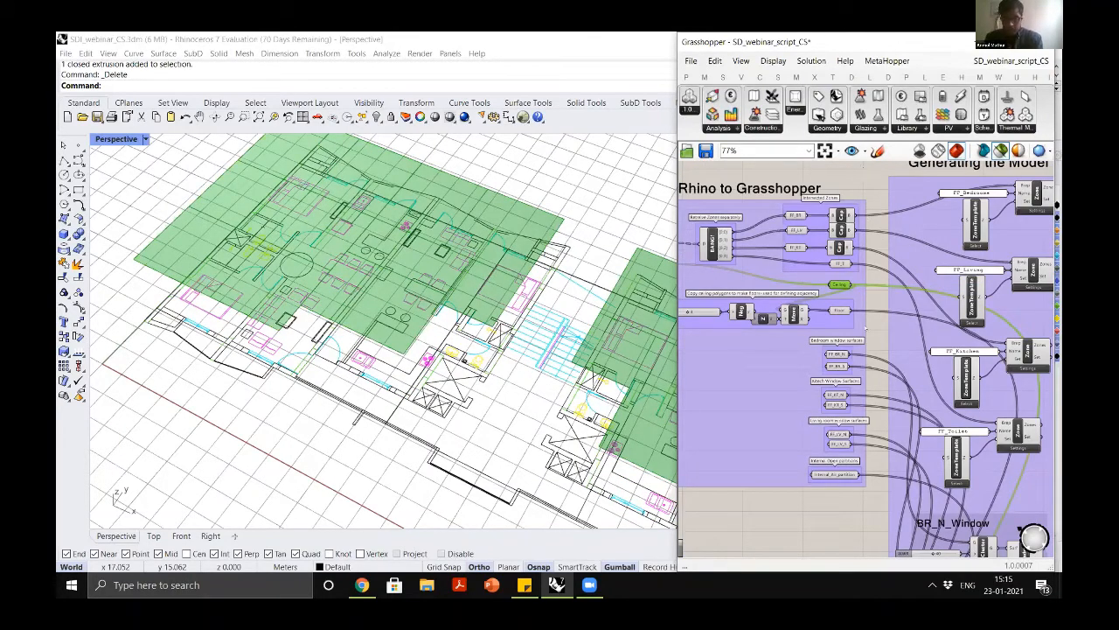
click(828, 320)
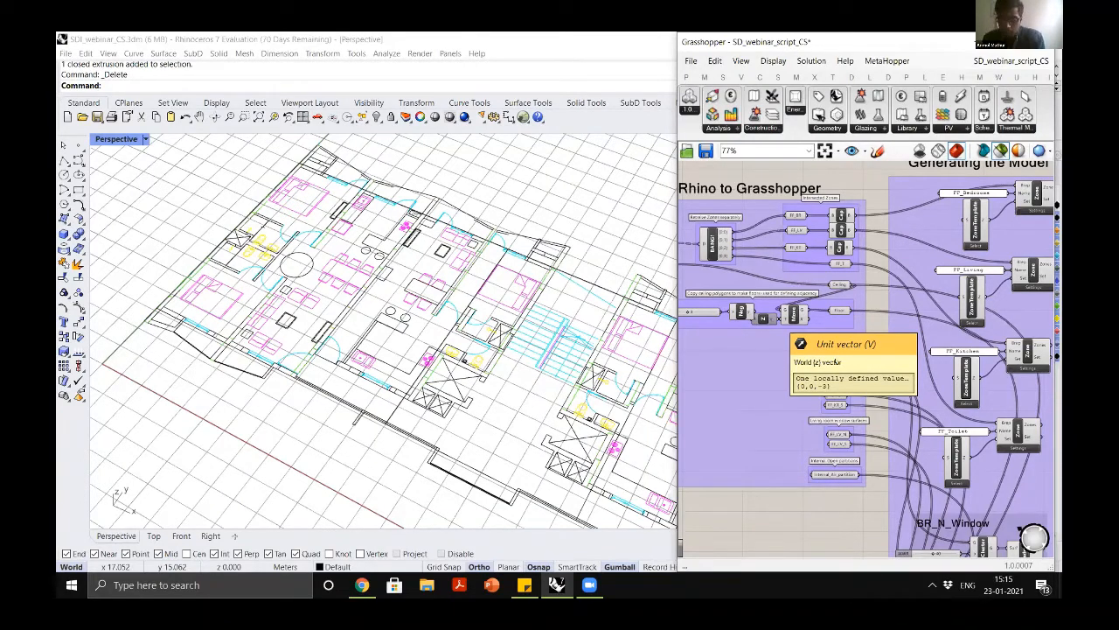
Survey the Generating the Model section, including the LV_N, LV_S and KT_N window groups with their WWR sliders
scroll(827, 276, down, 3)
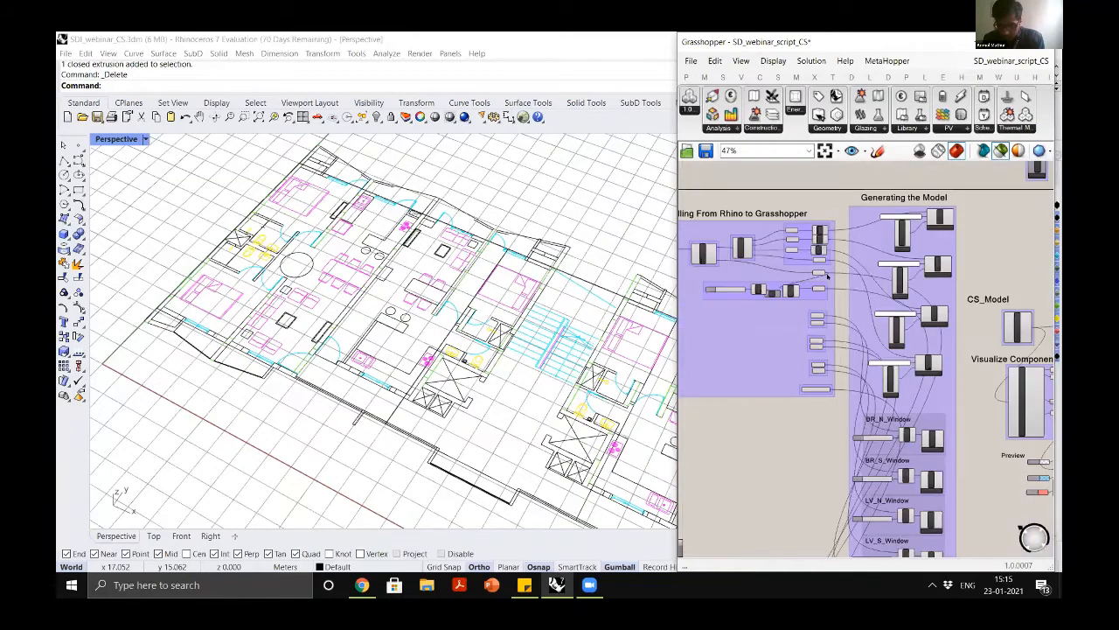
scroll(828, 276, down, 2)
scroll(905, 471, up, 5)
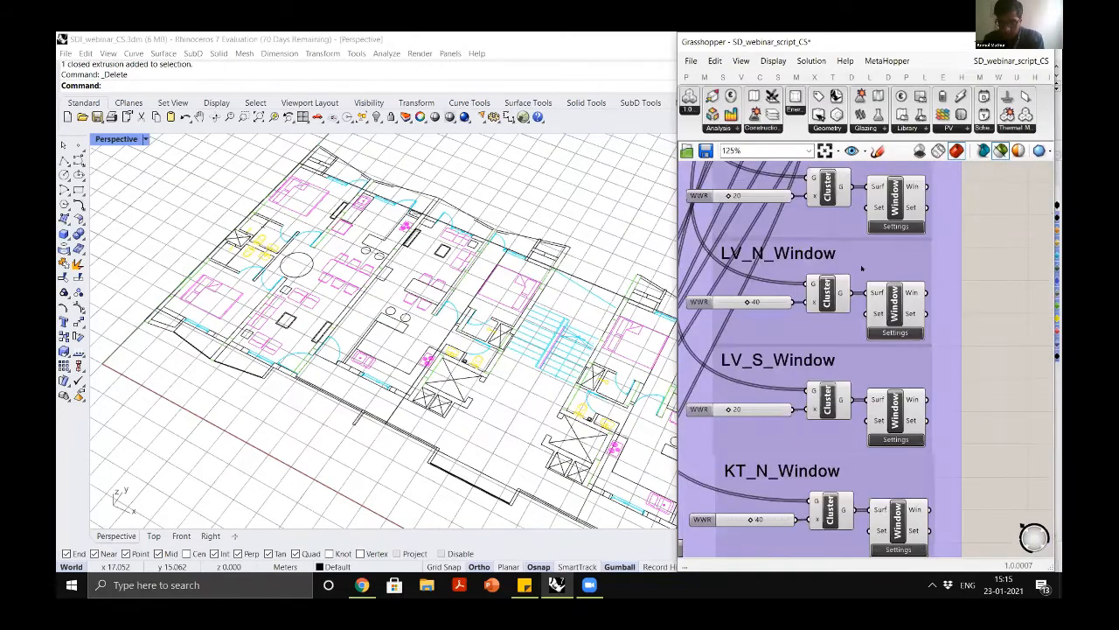
scroll(862, 455, down, 6)
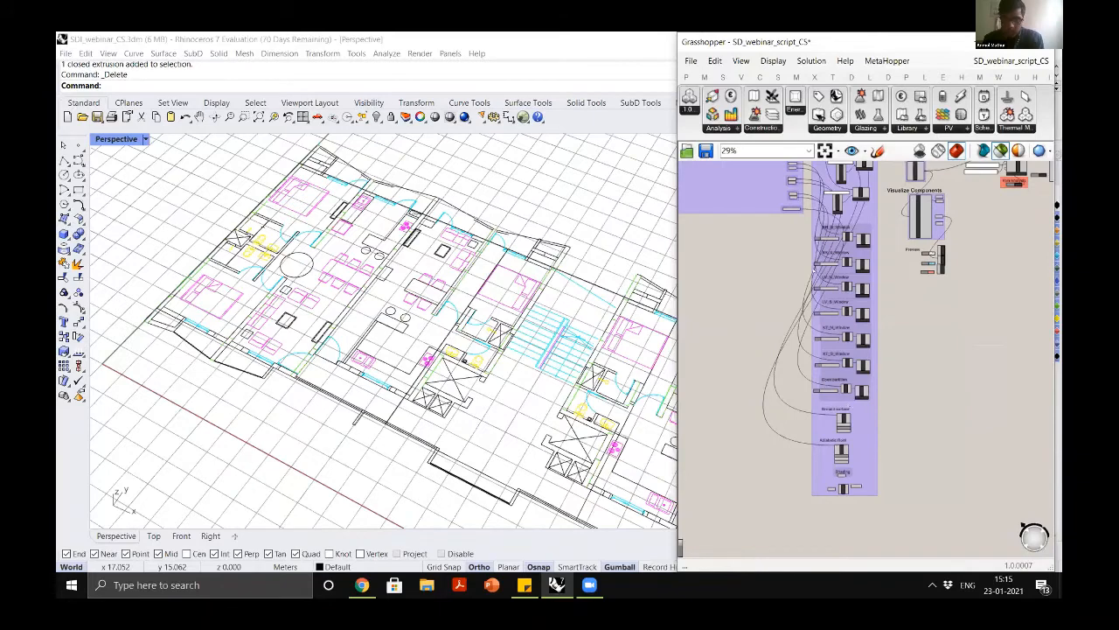
Select the Boundary condition component under the ground surface label and examine its Adiabat, Ground and Ground FC options
scroll(850, 453, up, 6)
scroll(809, 301, up, 3)
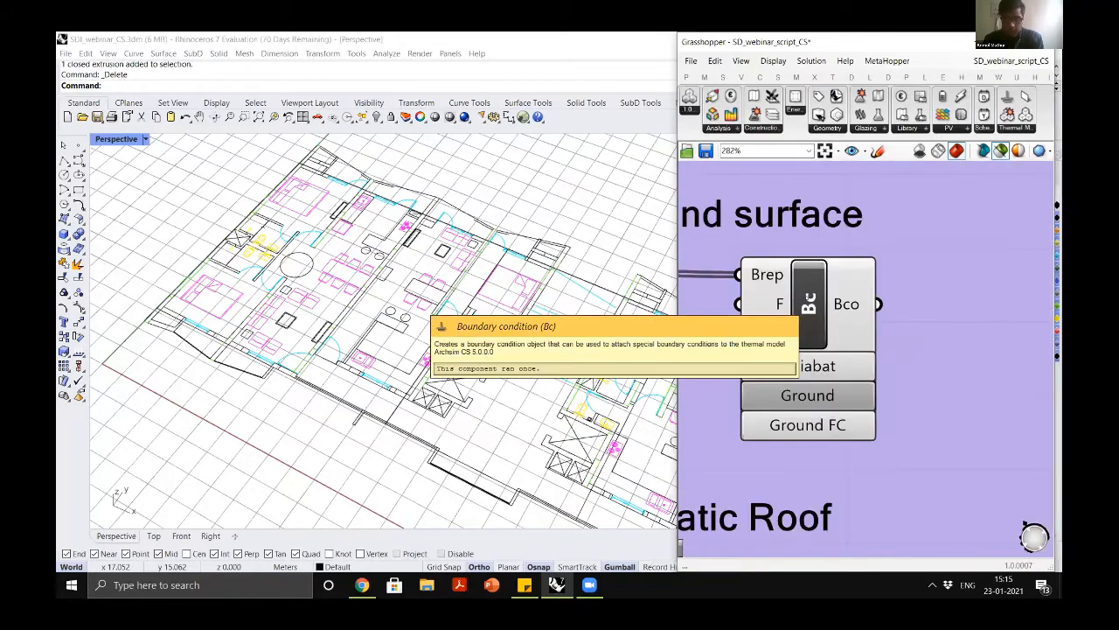
click(779, 391)
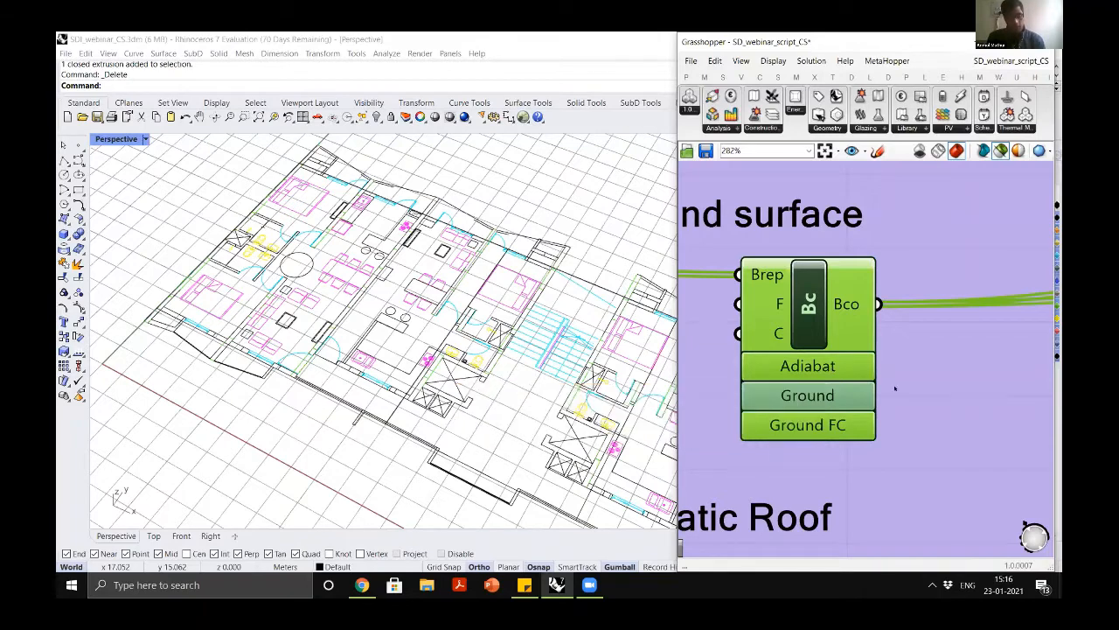
scroll(848, 378, up, 4)
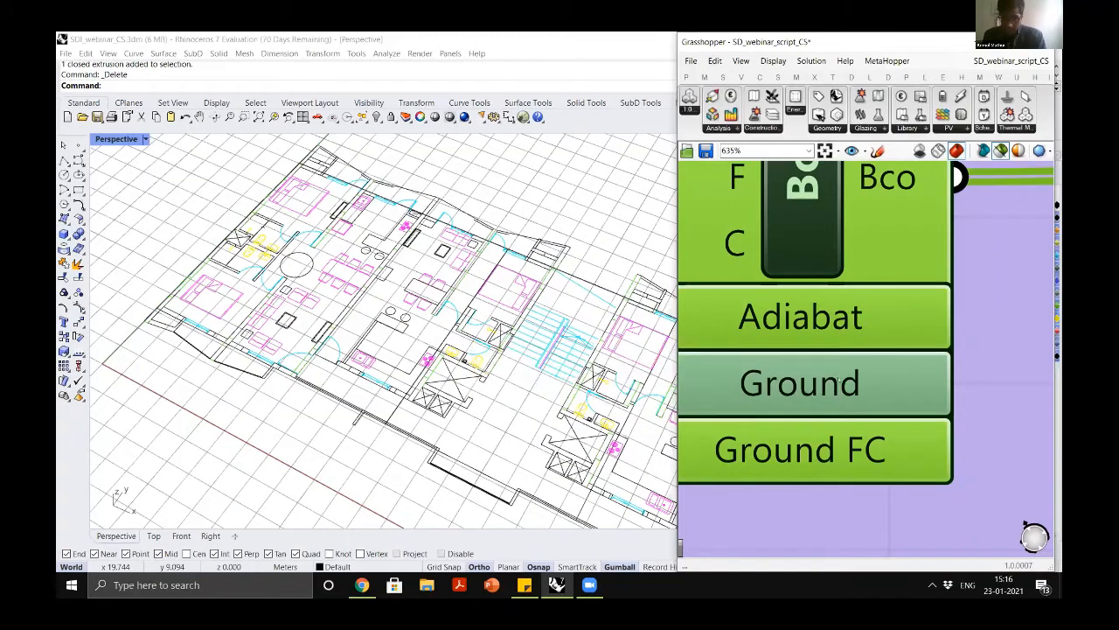
scroll(838, 382, down, 5)
scroll(847, 381, up, 4)
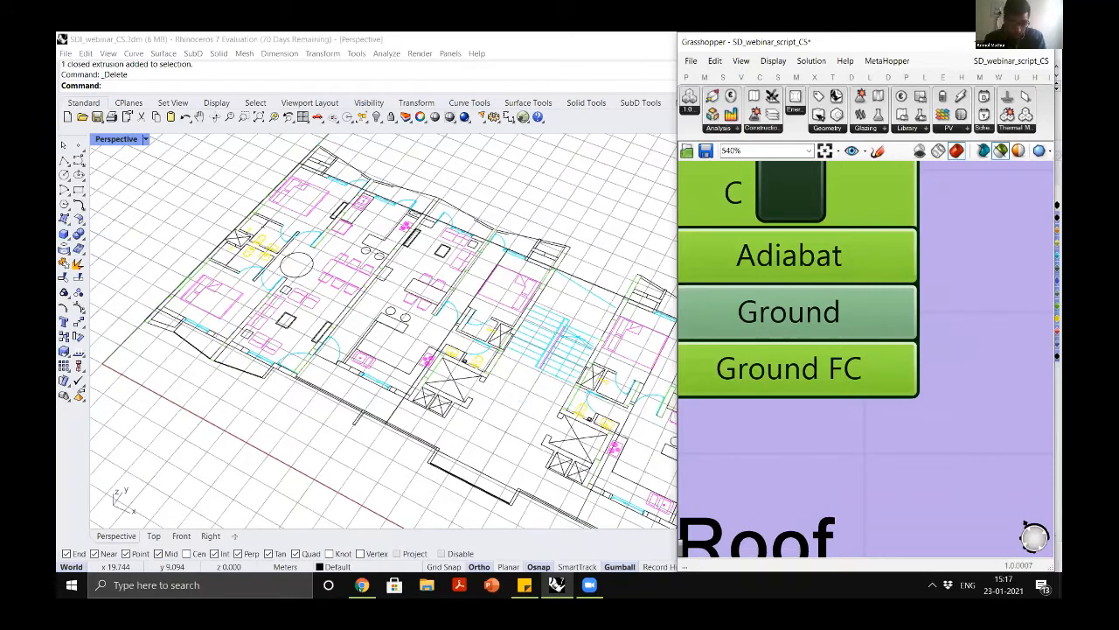
Switch to Chrome to view the EnergyPlus ground heat transfer reference, and return to Rhino and Grasshopper
mouse_move(361, 584)
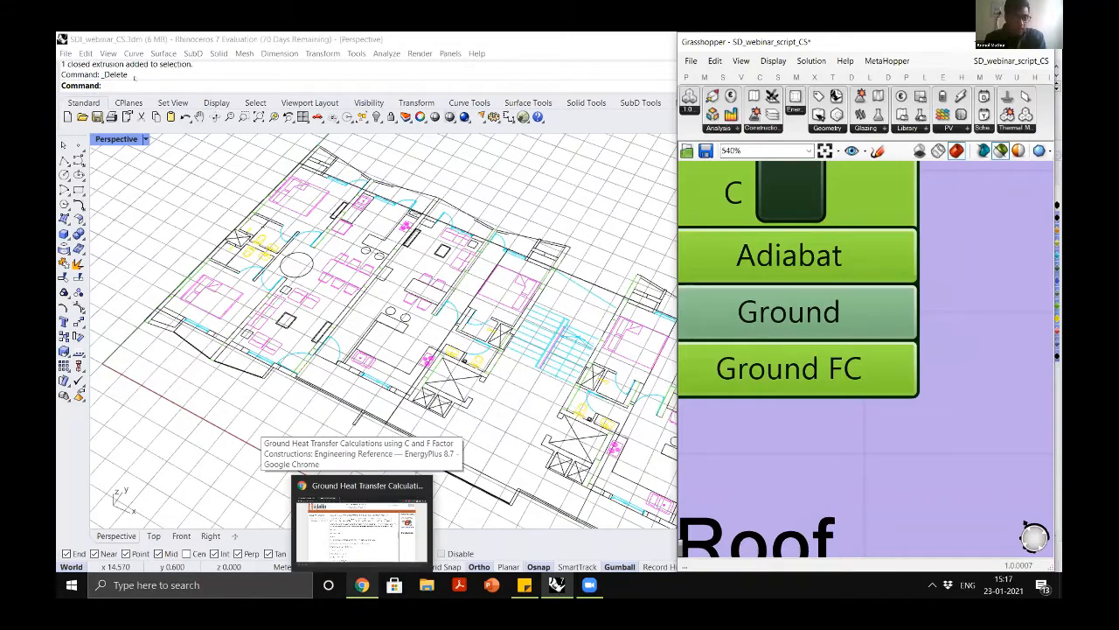
click(361, 524)
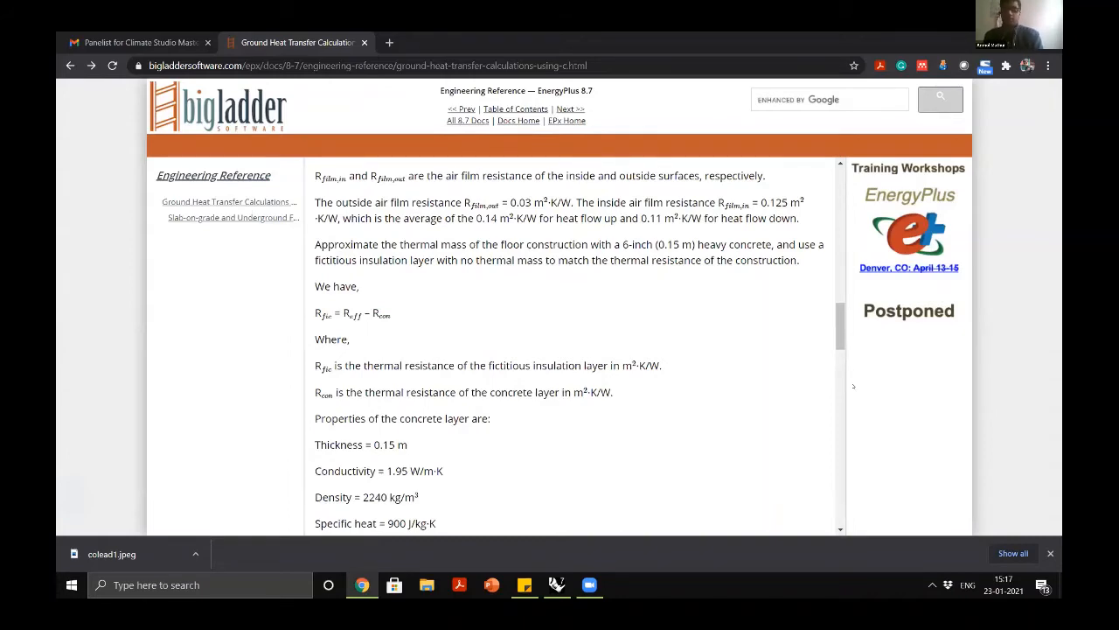
key(alt+Tab)
Preview the Ceiling brep in Rhino and view its surfaces above the floor plan from a low side angle
scroll(854, 386, down, 6)
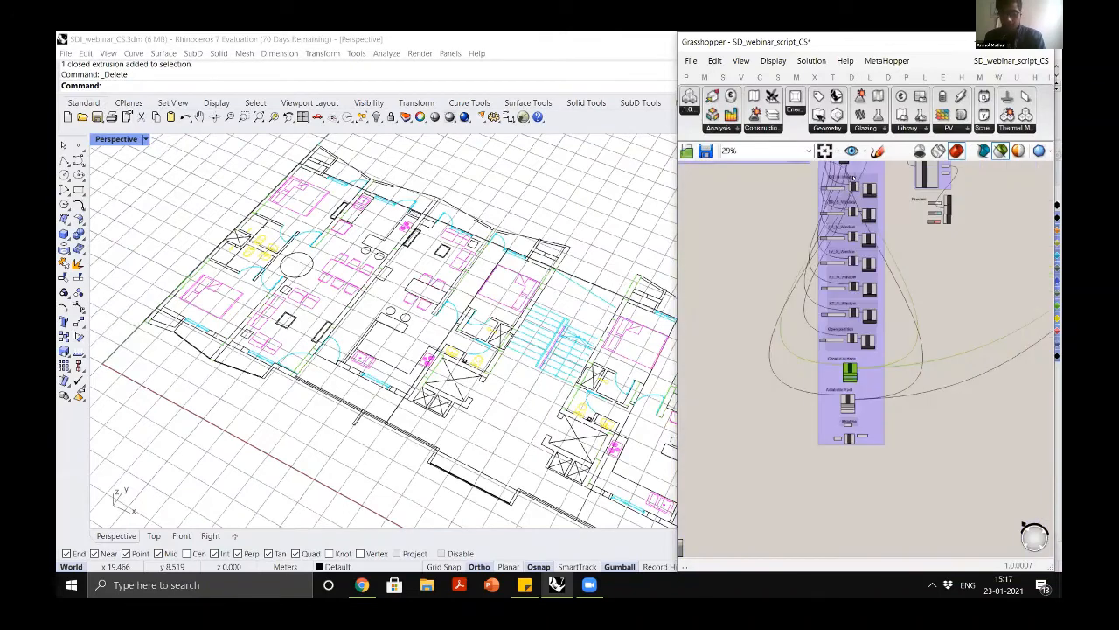
scroll(805, 311, down, 2)
scroll(822, 235, up, 1)
right_drag(822, 235, 829, 318)
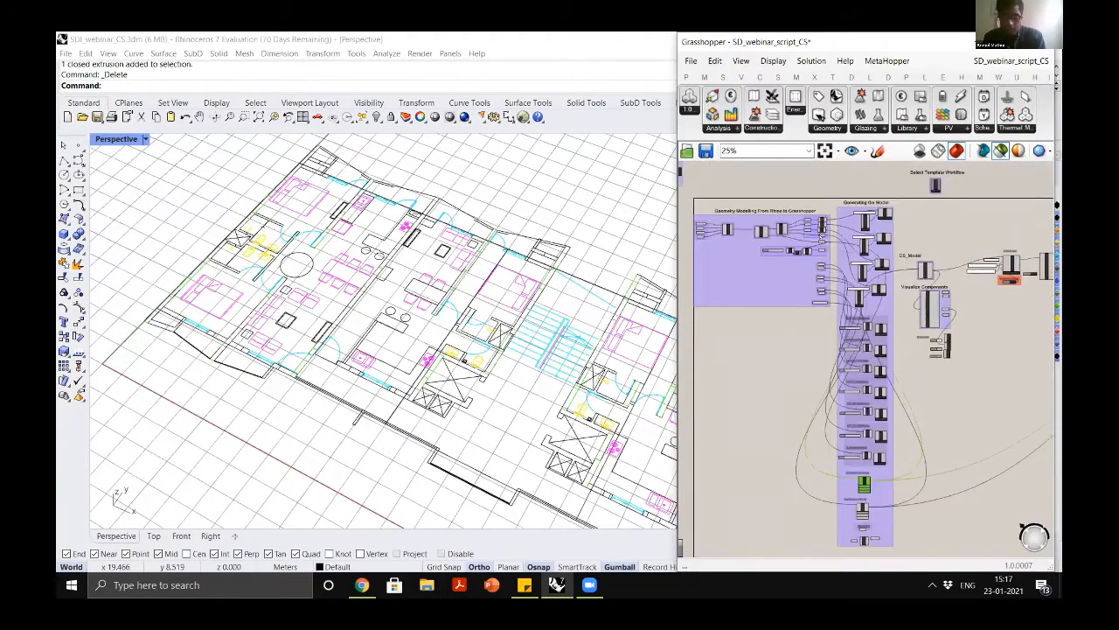
scroll(850, 336, up, 5)
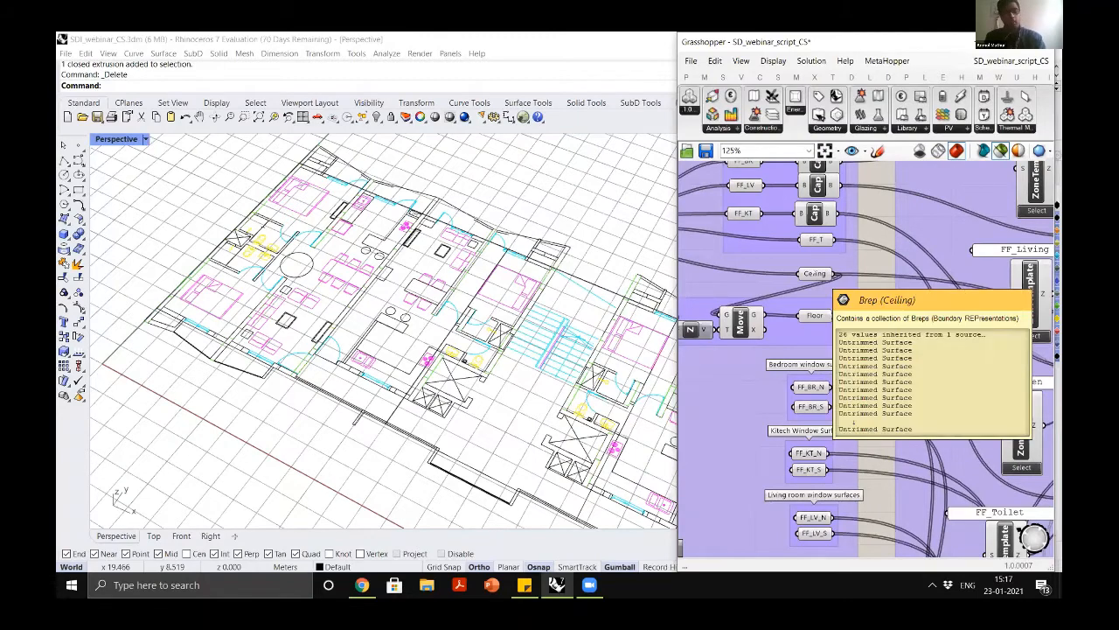
click(814, 274)
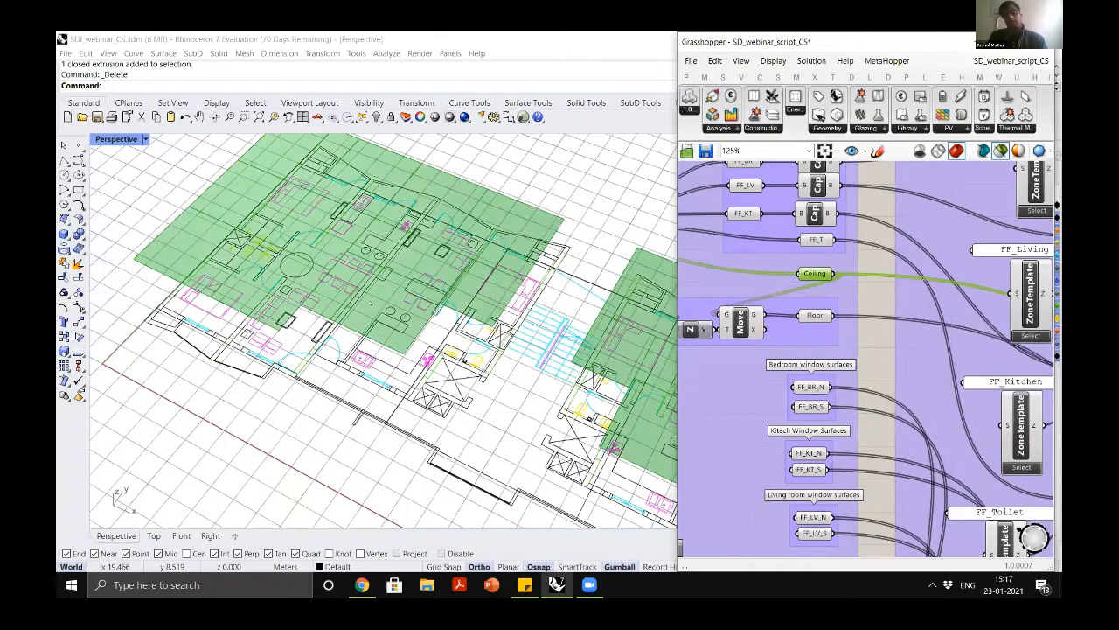
right_drag(370, 303, 379, 310)
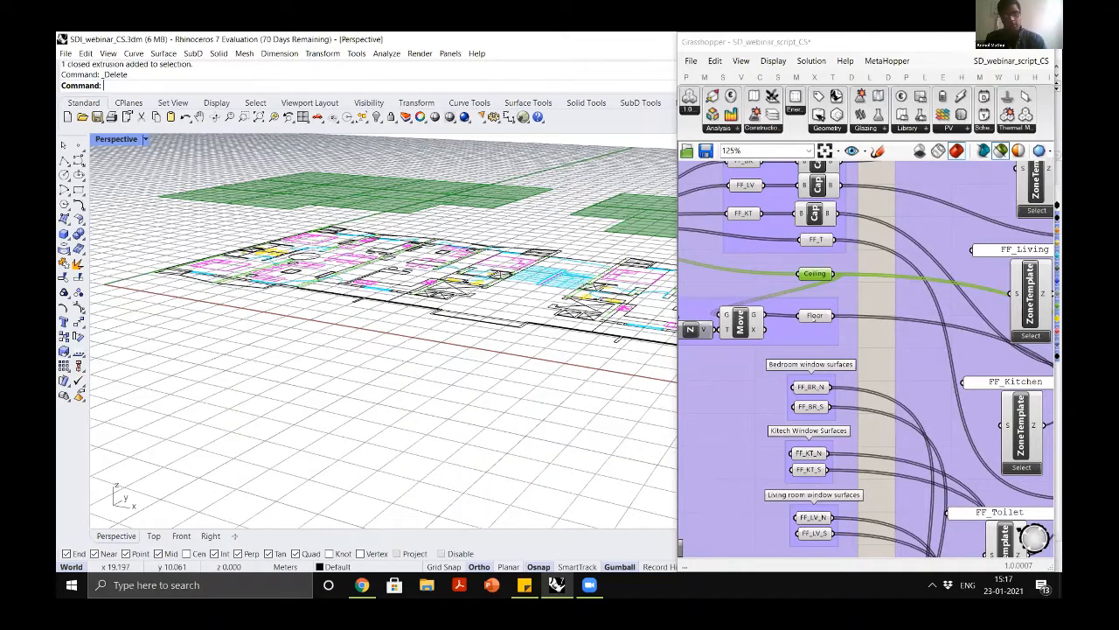
Compare the Floor surfaces with the Ceiling surfaces by previewing the two breps alternately, finishing on Floor
click(815, 315)
scroll(814, 317, down, 3)
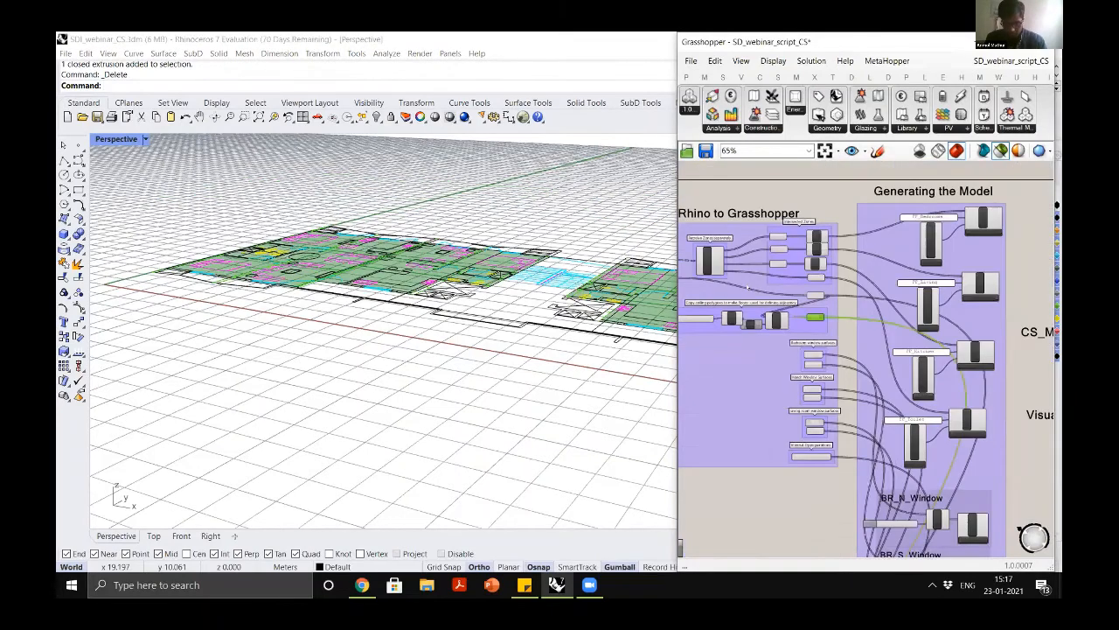
scroll(829, 284, up, 1)
scroll(829, 285, up, 3)
click(825, 286)
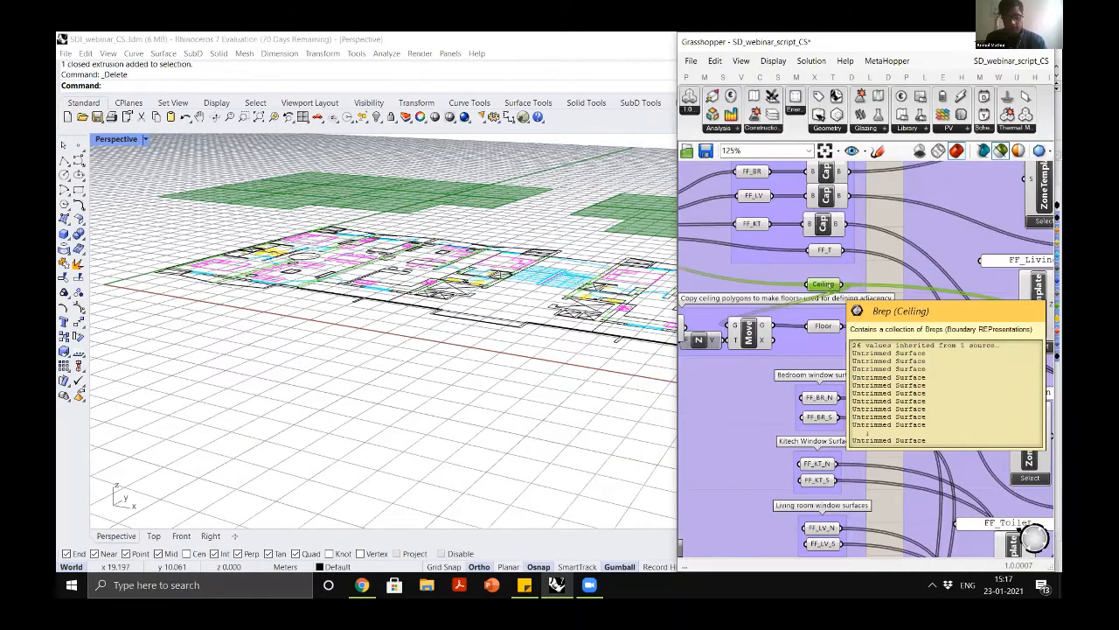
click(822, 327)
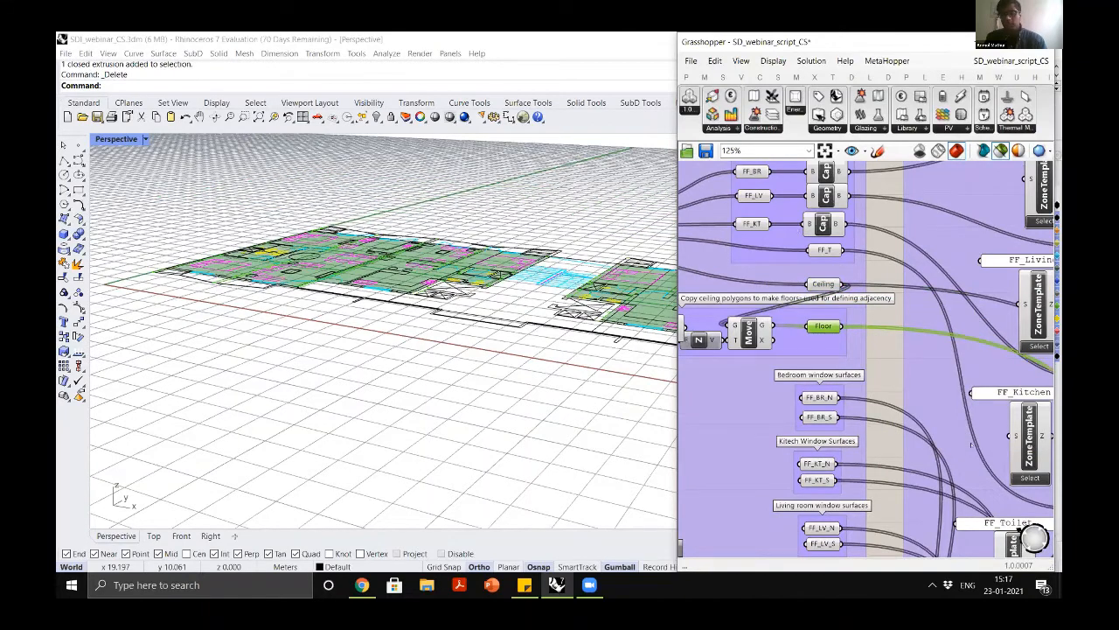
Preview the north bedroom window surfaces from FF_BR_N and view them over the plan from above
scroll(804, 306, down, 5)
scroll(803, 302, up, 6)
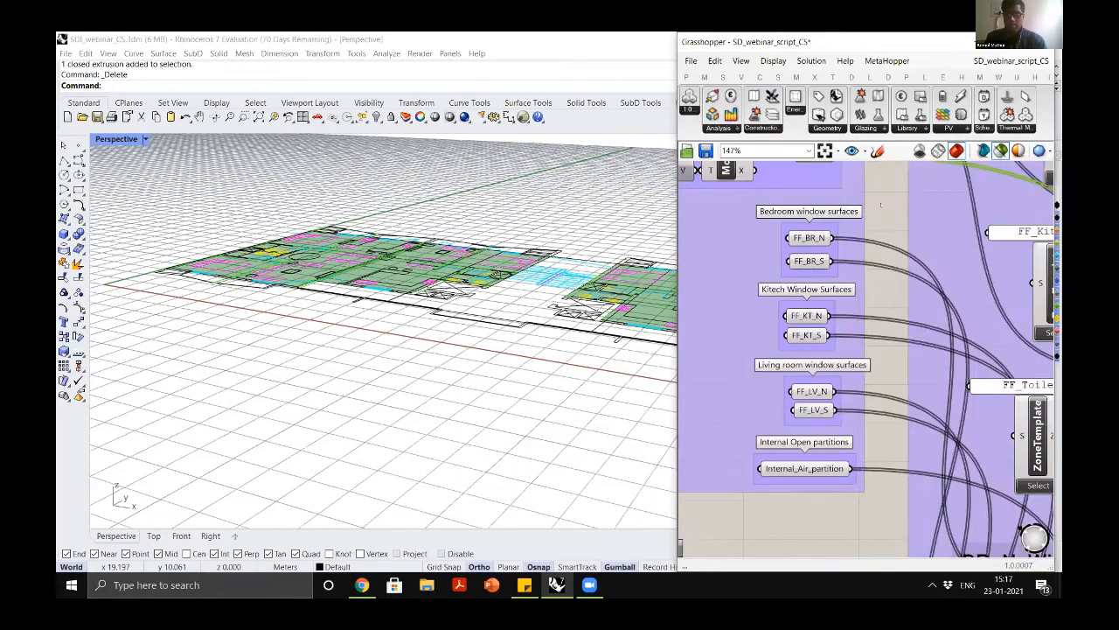
click(803, 303)
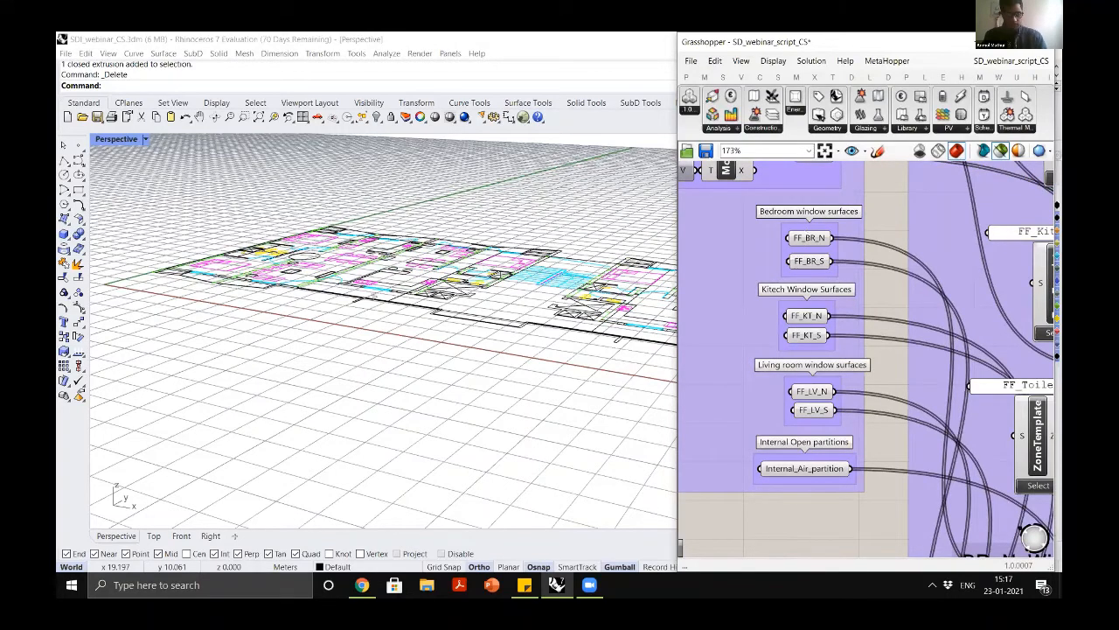
scroll(806, 243, up, 5)
click(806, 241)
right_drag(525, 289, 489, 384)
scroll(773, 186, down, 6)
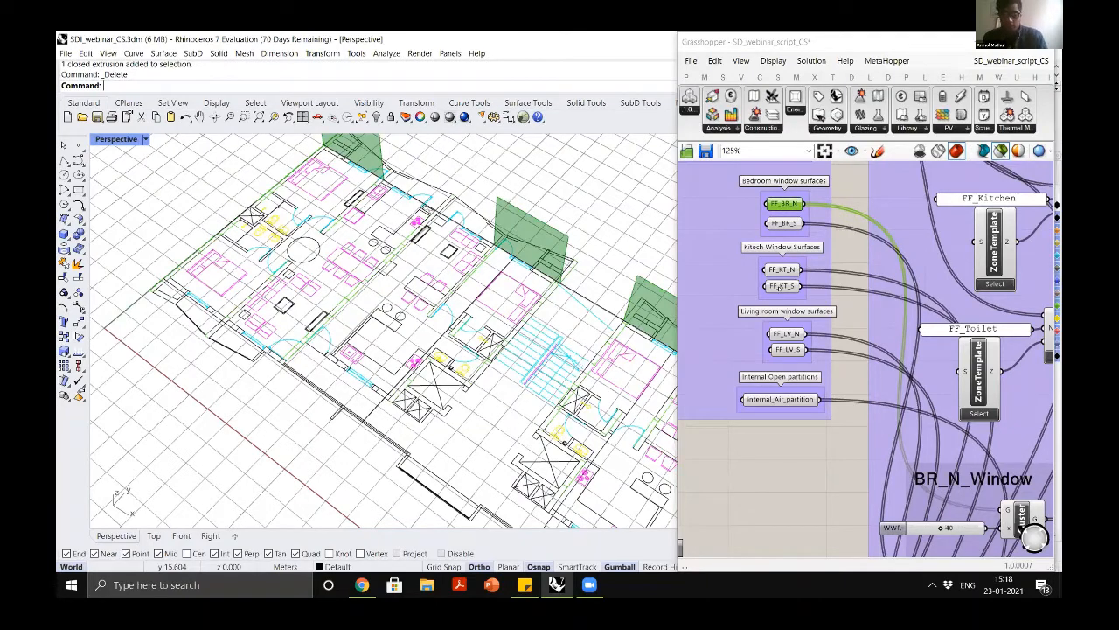
Add the intersected FF_BR bedroom zones to the FF_BR_N preview and orbit around to the window side
scroll(794, 234, down, 8)
scroll(715, 182, up, 5)
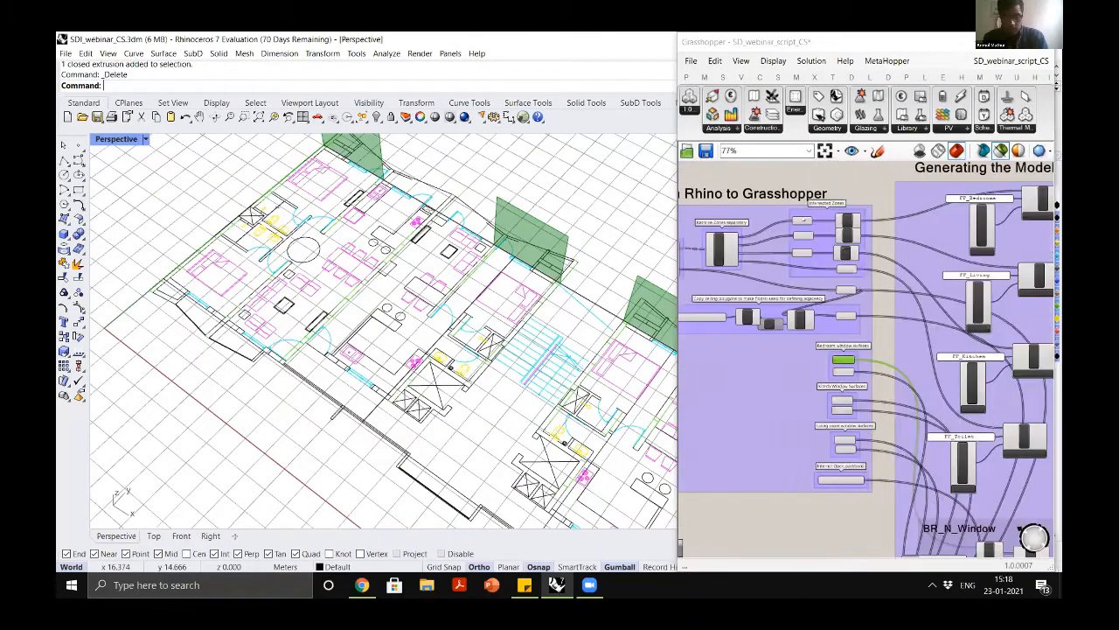
scroll(811, 225, up, 3)
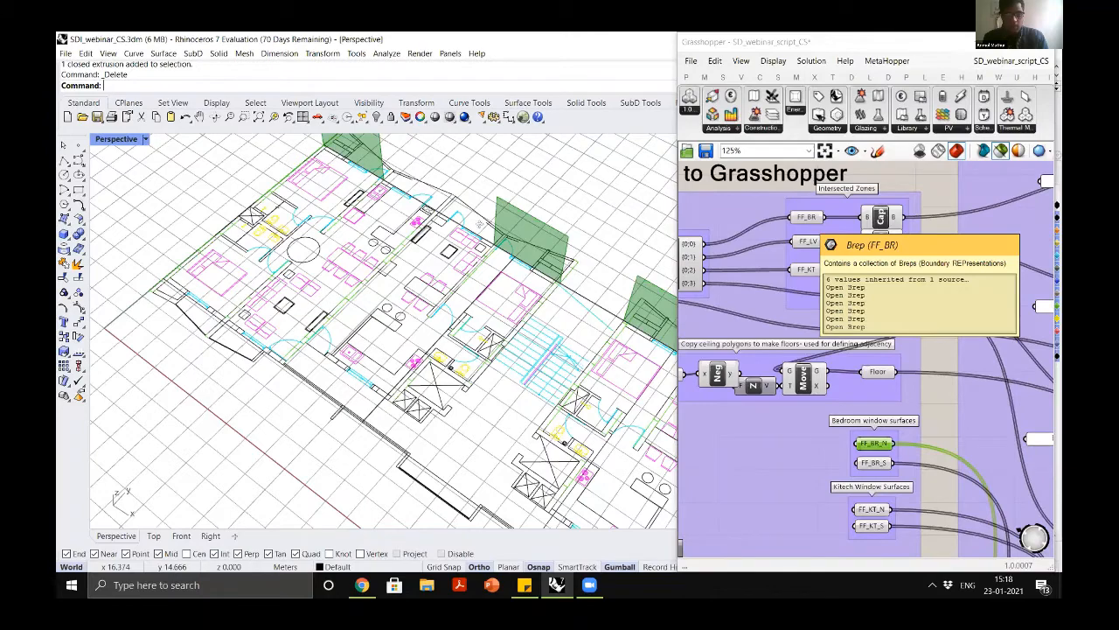
shift+click(810, 219)
right_drag(568, 280, 376, 284)
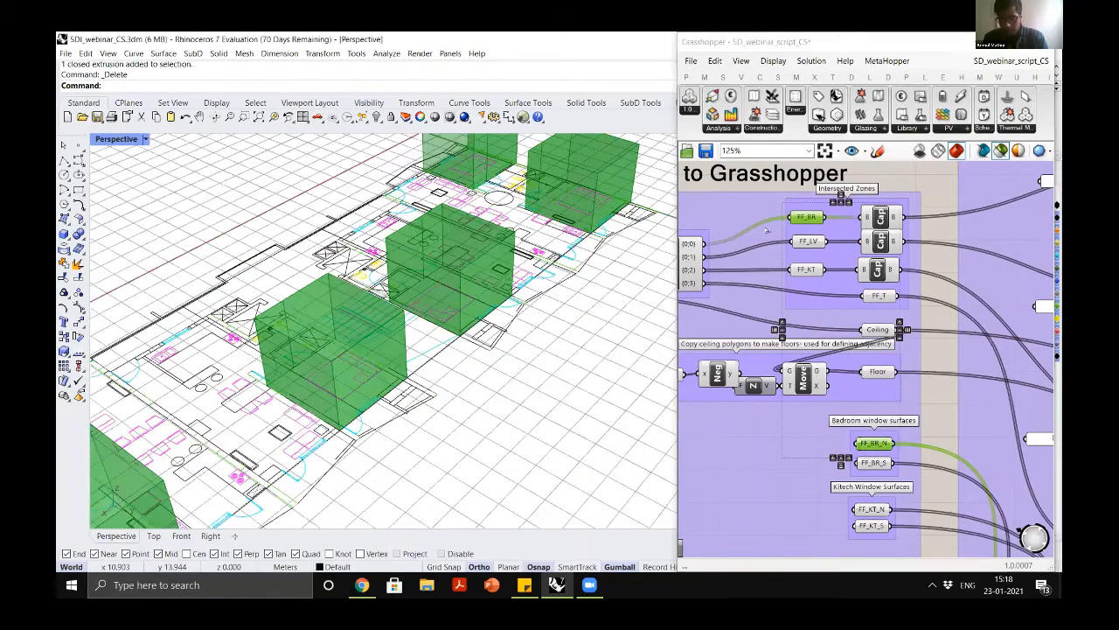
Preview the kitchen window surfaces by selecting FF_KT_N and FF_KT_S in turn
right_drag(838, 518, 806, 312)
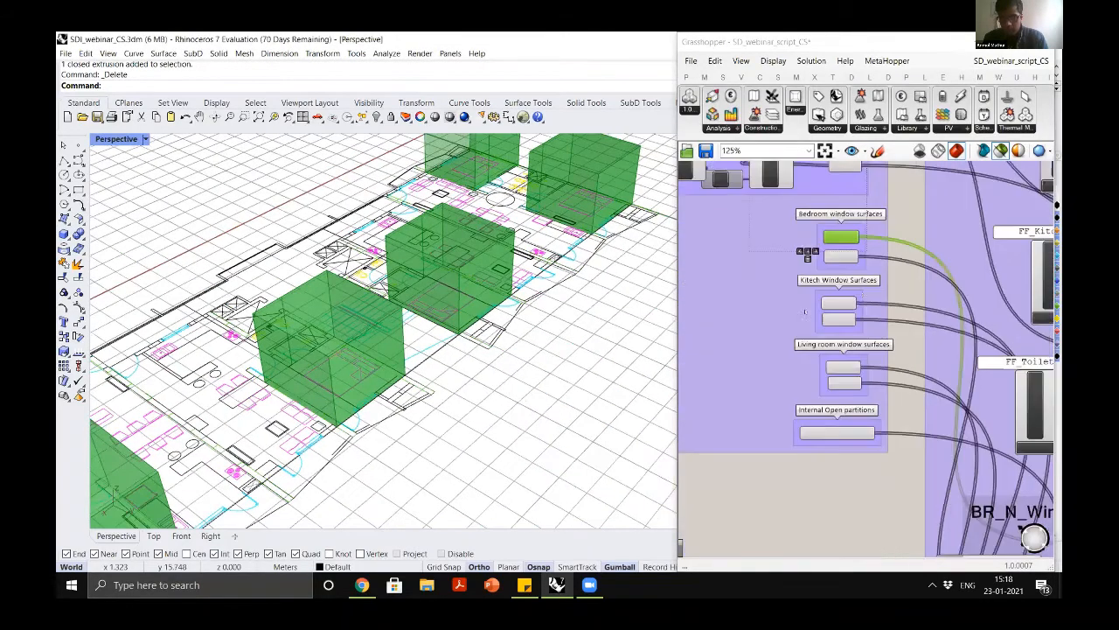
scroll(862, 294, up, 4)
click(867, 292)
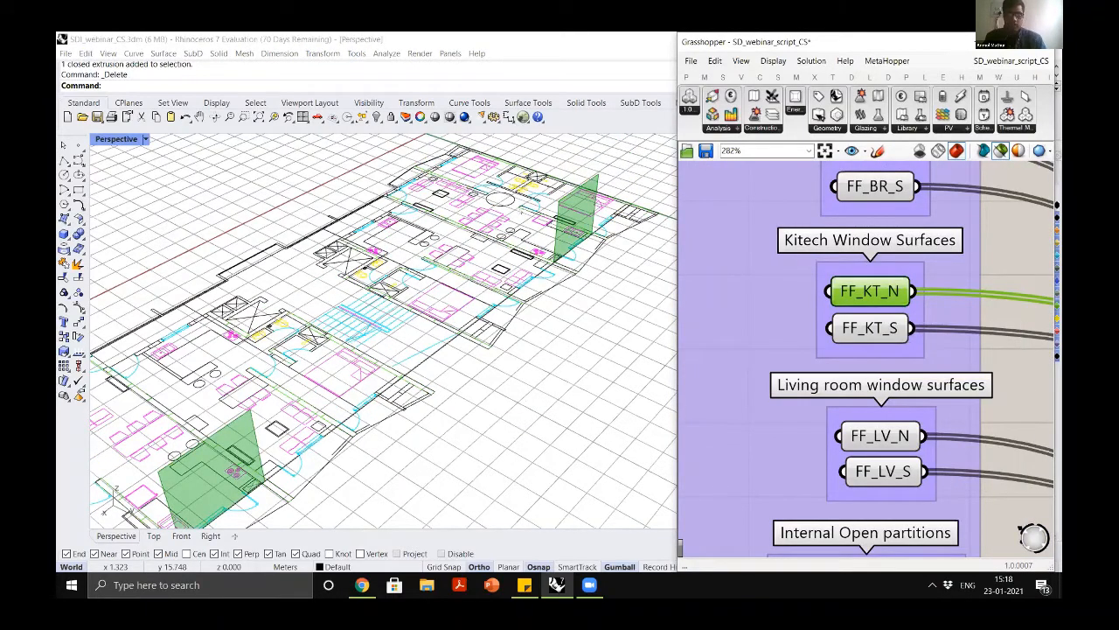
scroll(384, 330, down, 4)
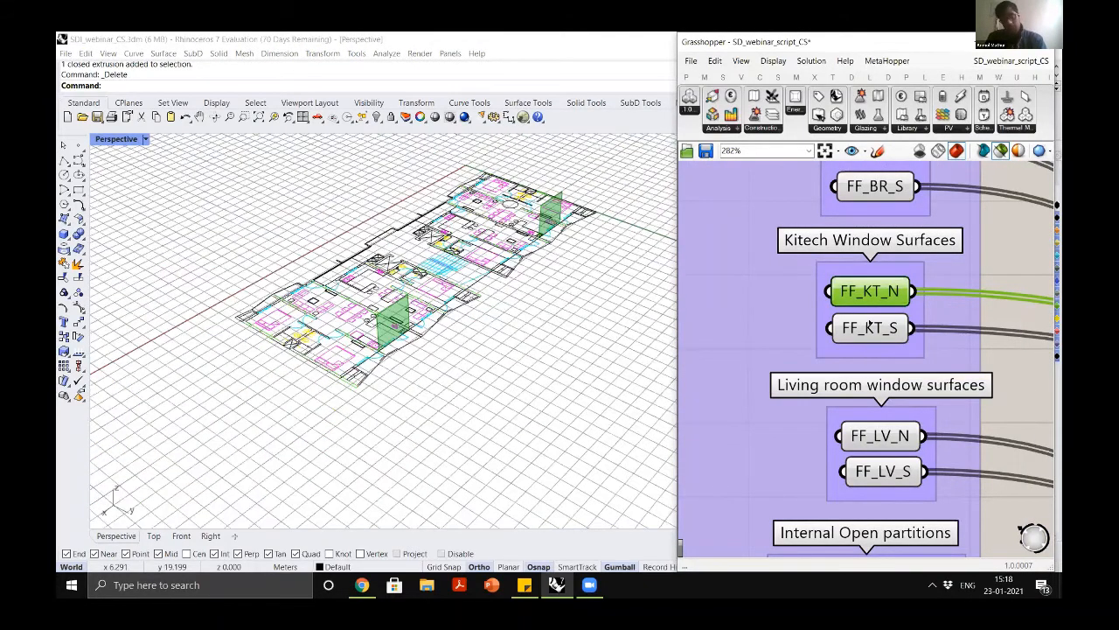
click(875, 328)
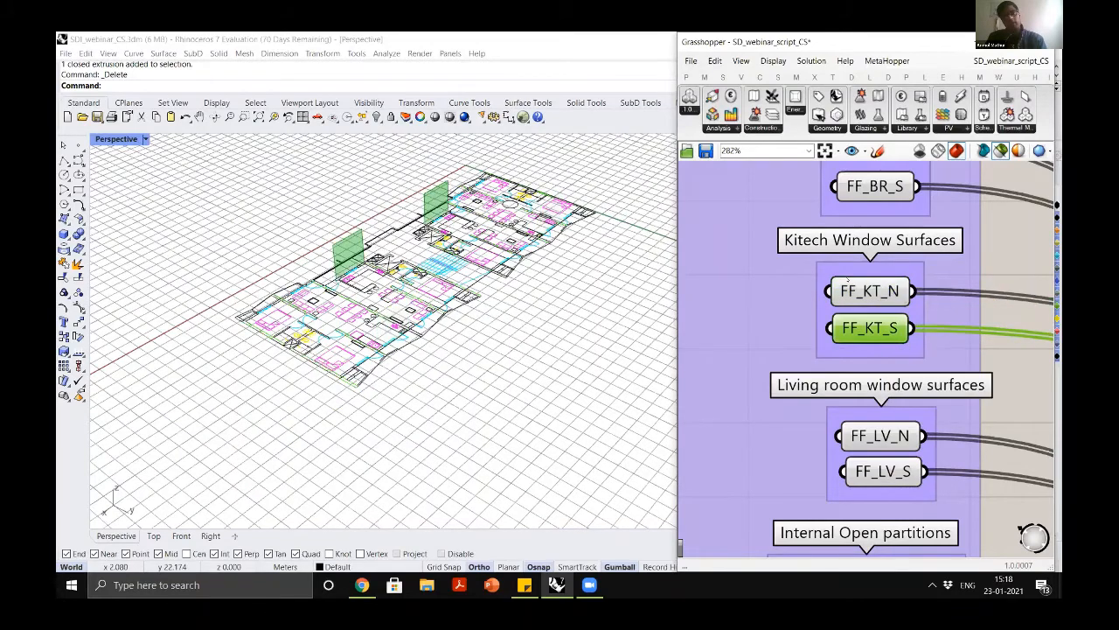
click(872, 292)
Preview the FF_BR_S and FF_BR_N bedroom window surfaces, followed by the FF_KT_N and FF_KT_S kitchen ones
click(873, 186)
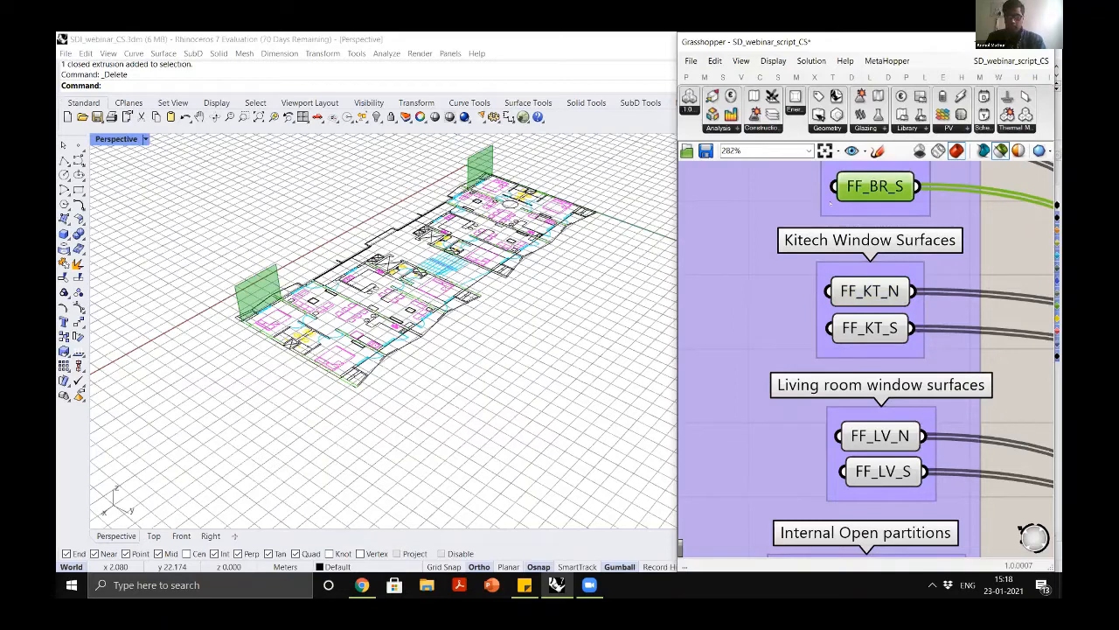
scroll(809, 279, down, 3)
click(842, 198)
scroll(838, 202, up, 3)
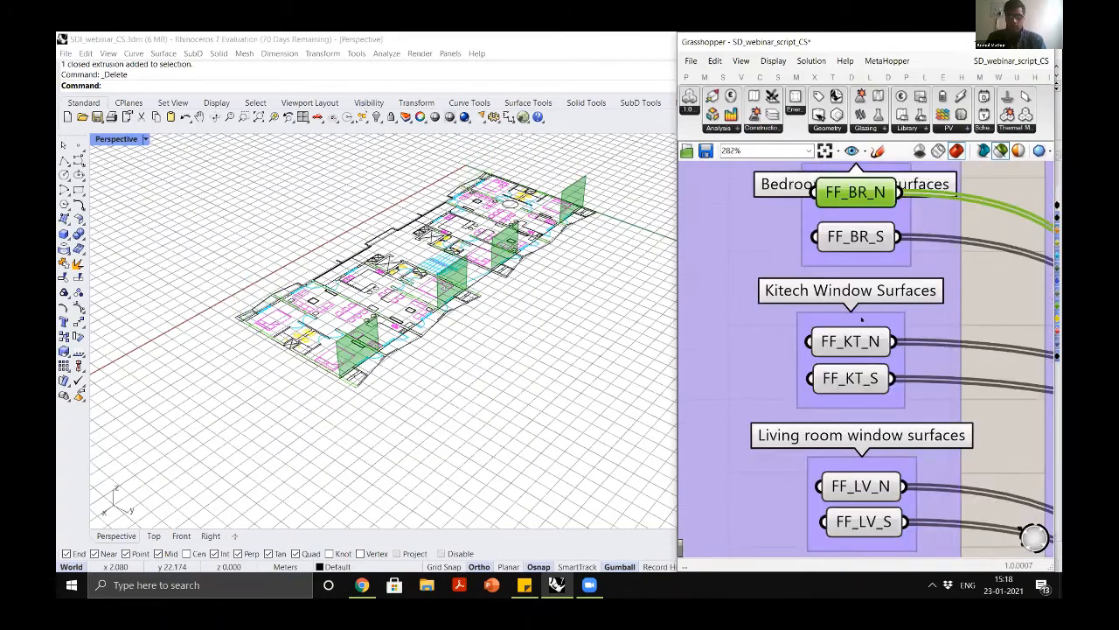
click(841, 343)
click(848, 378)
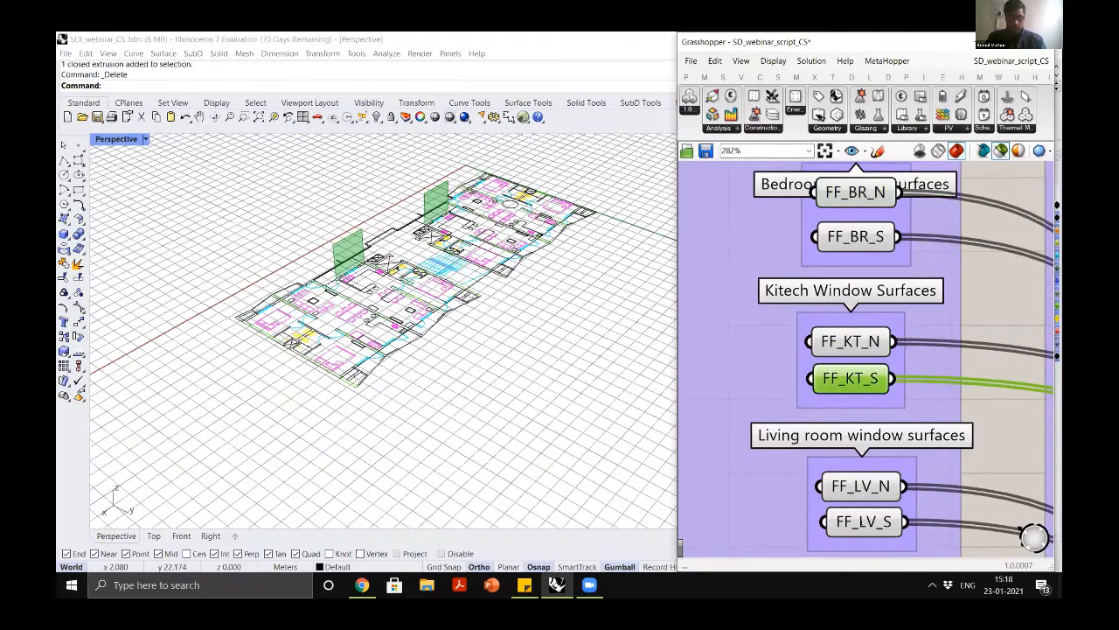
Preview the living room window surfaces from FF_LV_S and FF_LV_N, and read the contents of FF_LV_S
click(861, 522)
scroll(857, 383, down, 4)
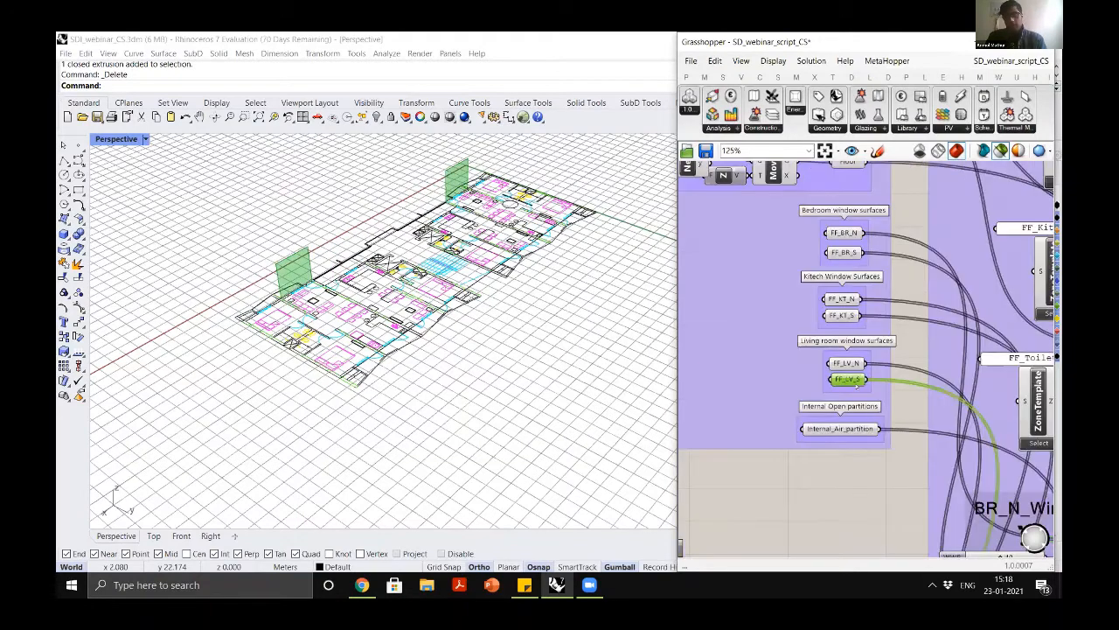
scroll(870, 415, up, 5)
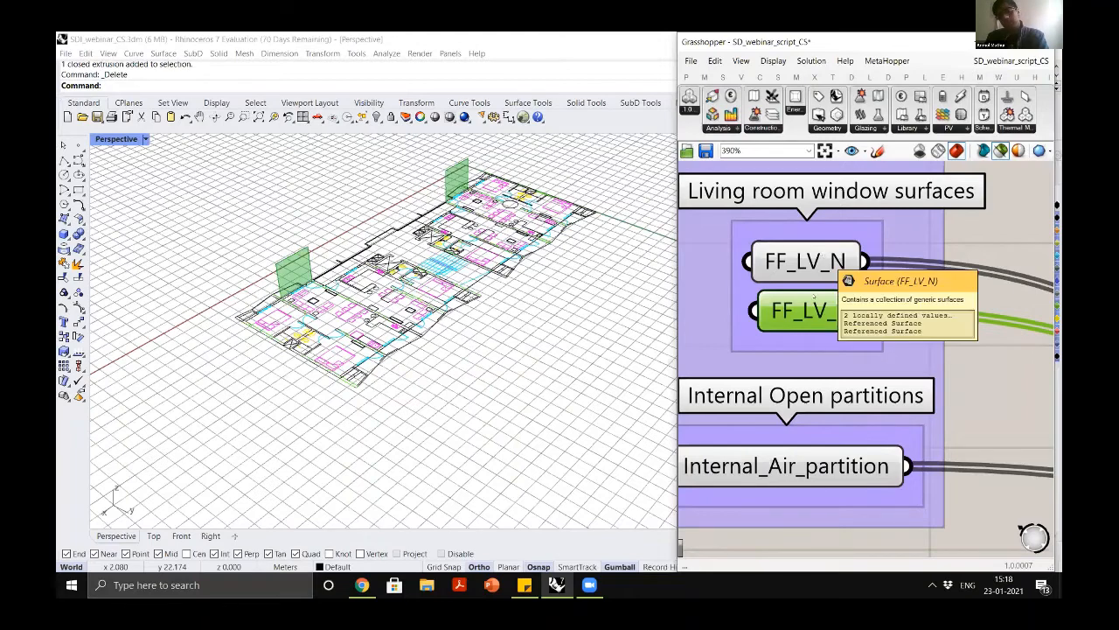
click(820, 259)
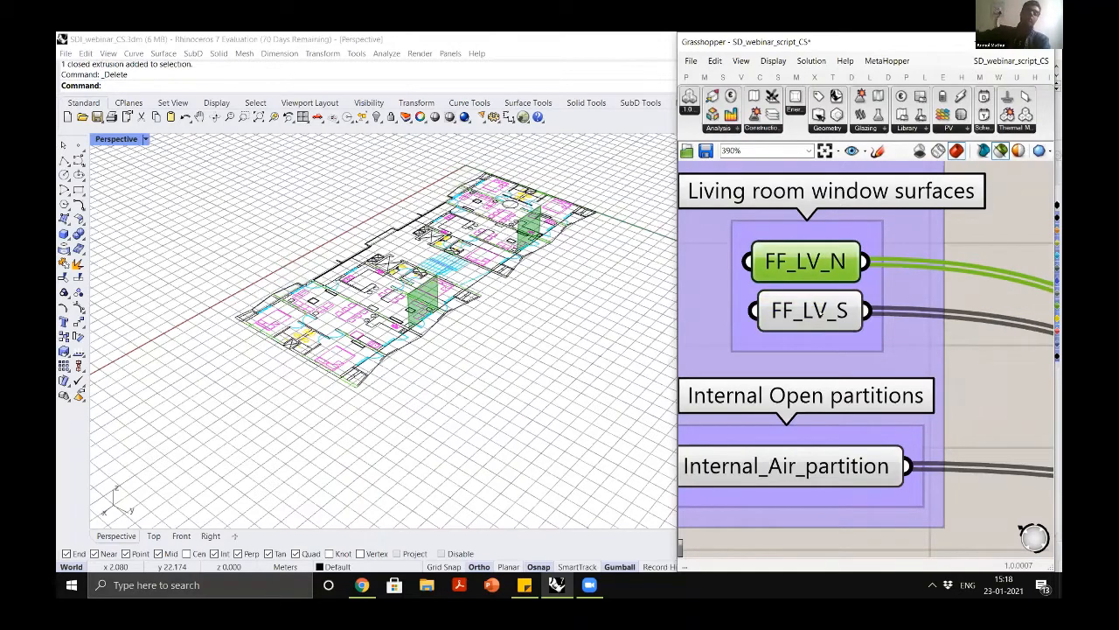
mouse_move(835, 325)
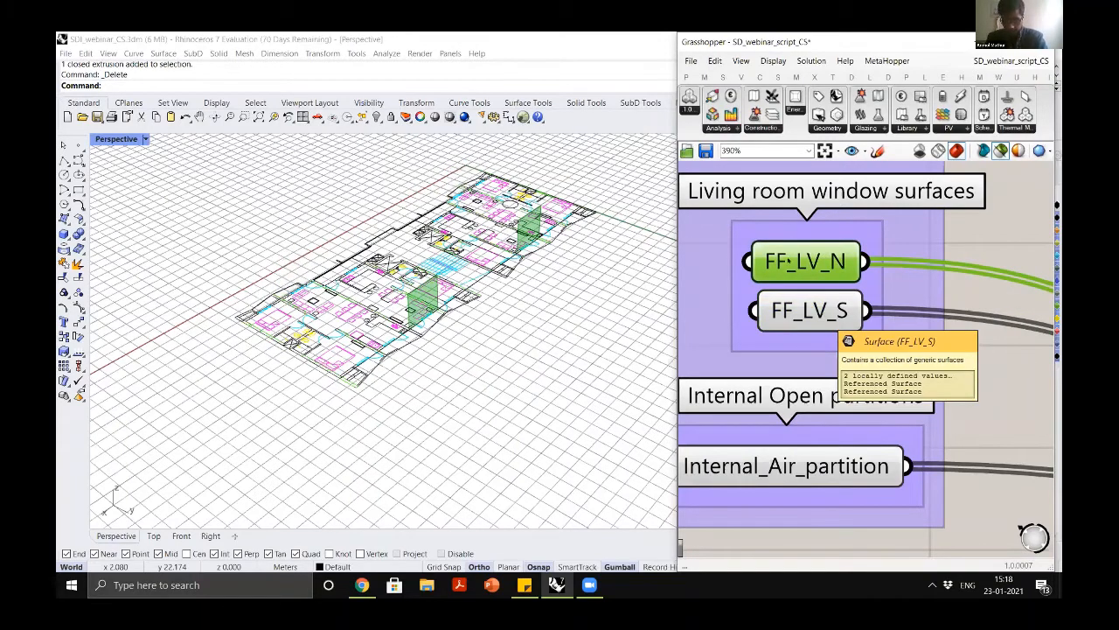
Preview the Internal_Air_partition surfaces and view the open partitions between the zones from above
scroll(820, 401, down, 4)
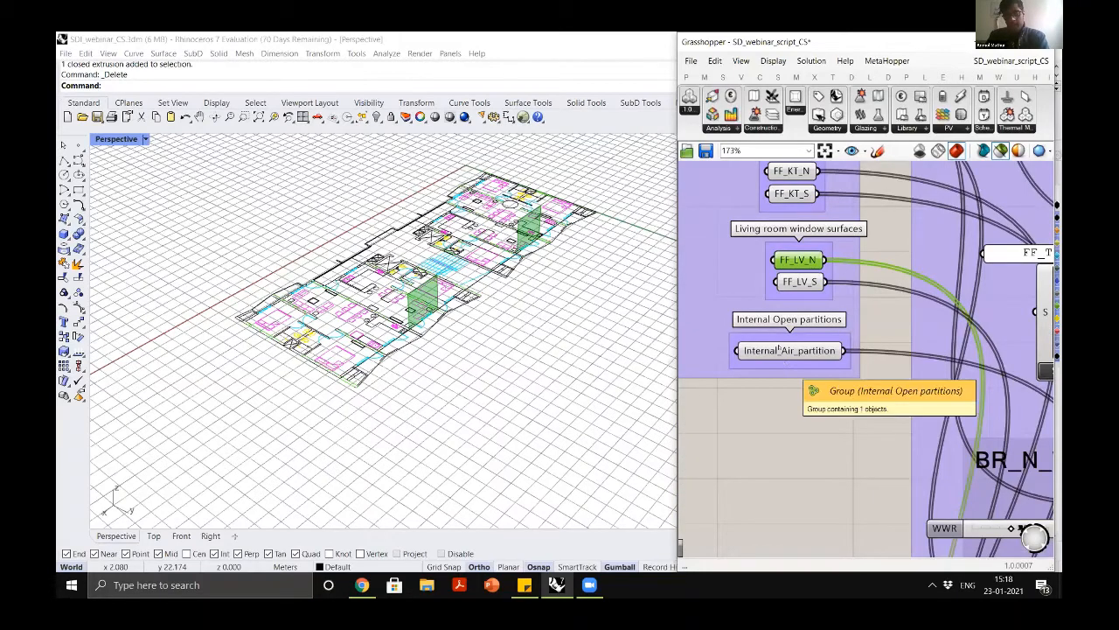
scroll(779, 349, up, 5)
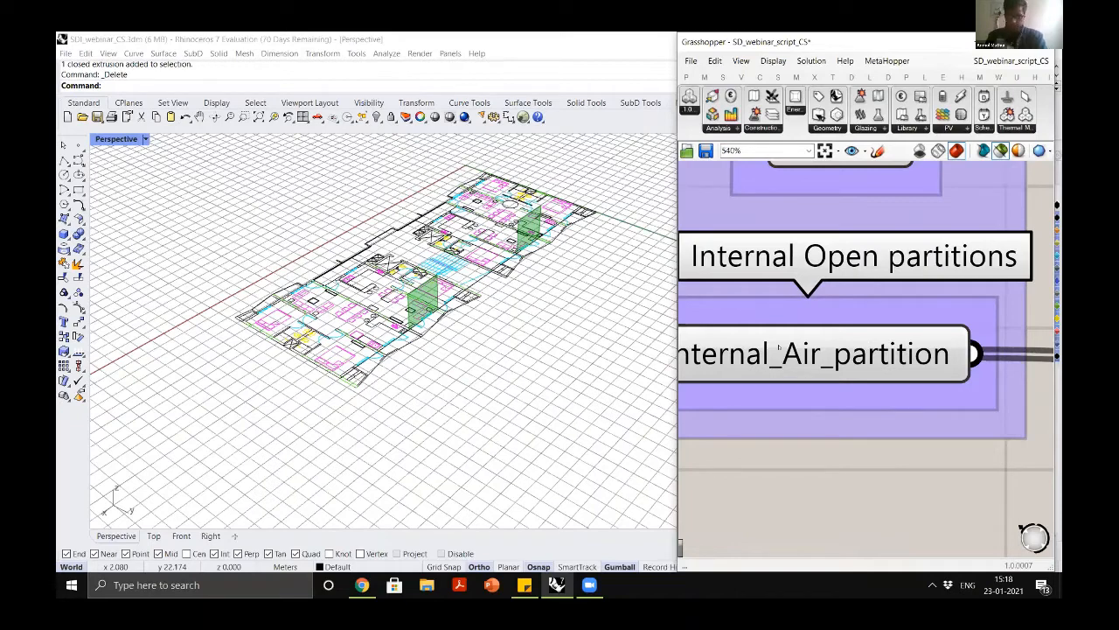
click(779, 349)
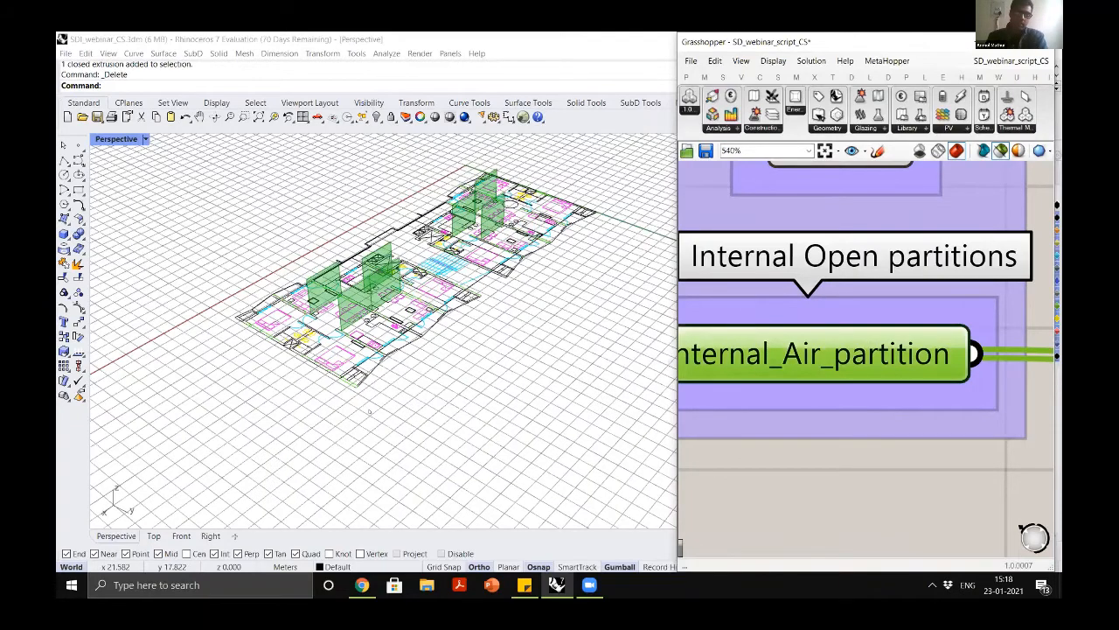
right_drag(364, 405, 369, 411)
right_drag(291, 239, 301, 212)
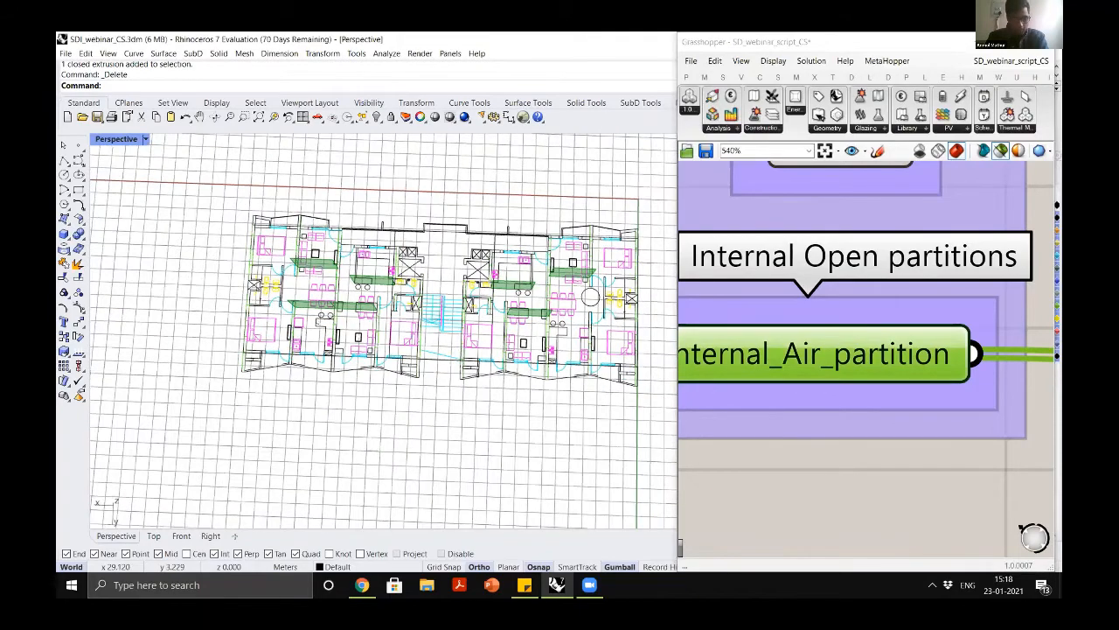
Inspect the open partition surfaces between the rooms of one apartment closely from above
scroll(319, 344, up, 1)
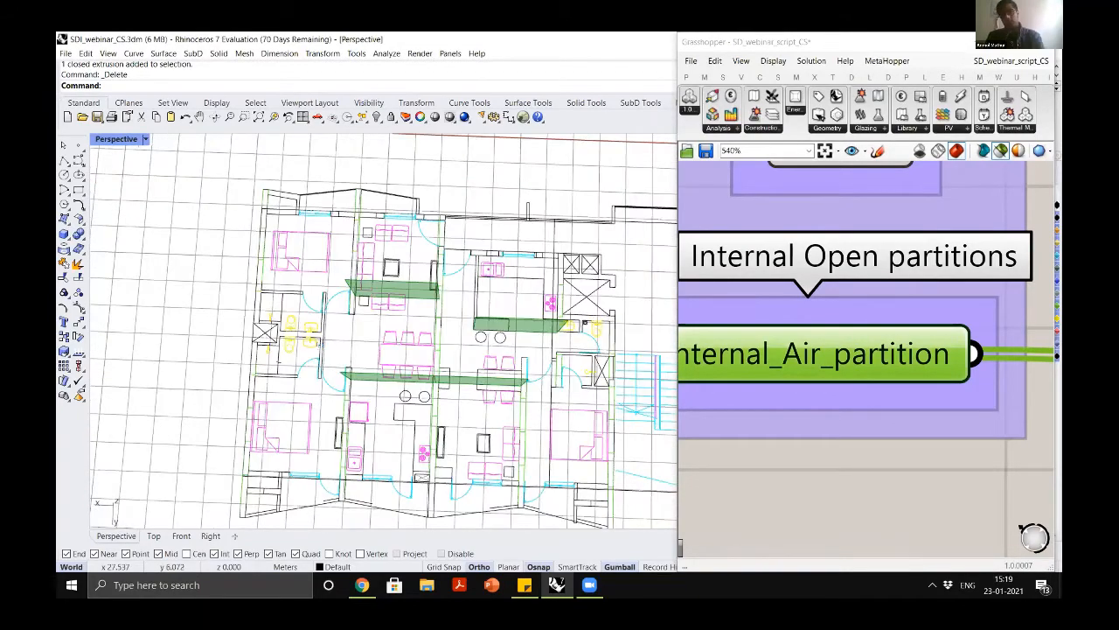
scroll(319, 345, up, 1)
right_drag(317, 343, 370, 372)
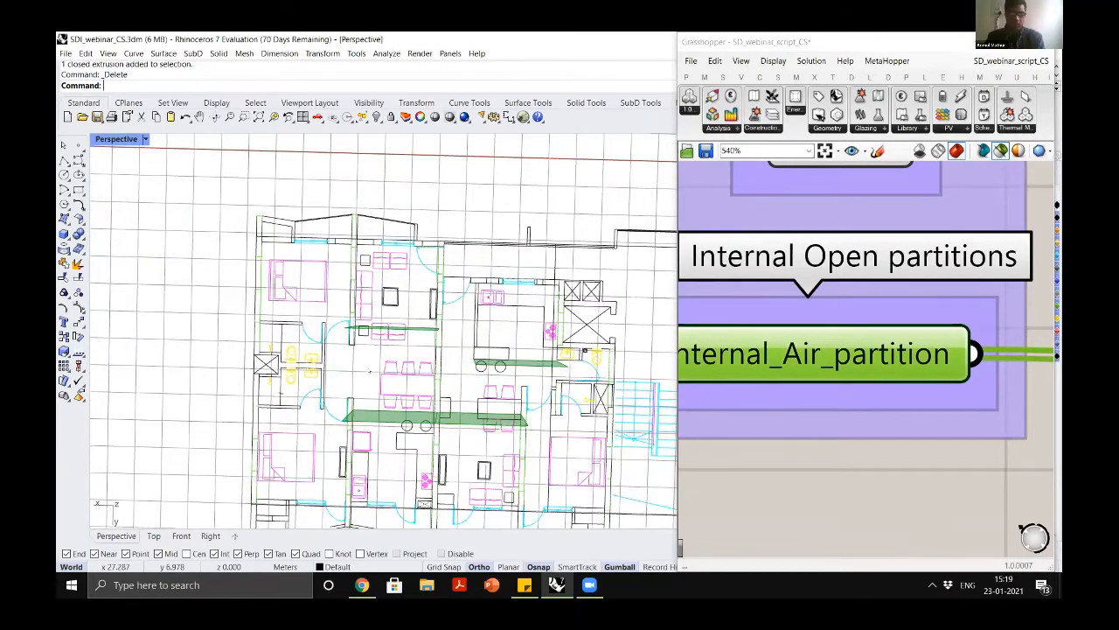
scroll(377, 378, up, 2)
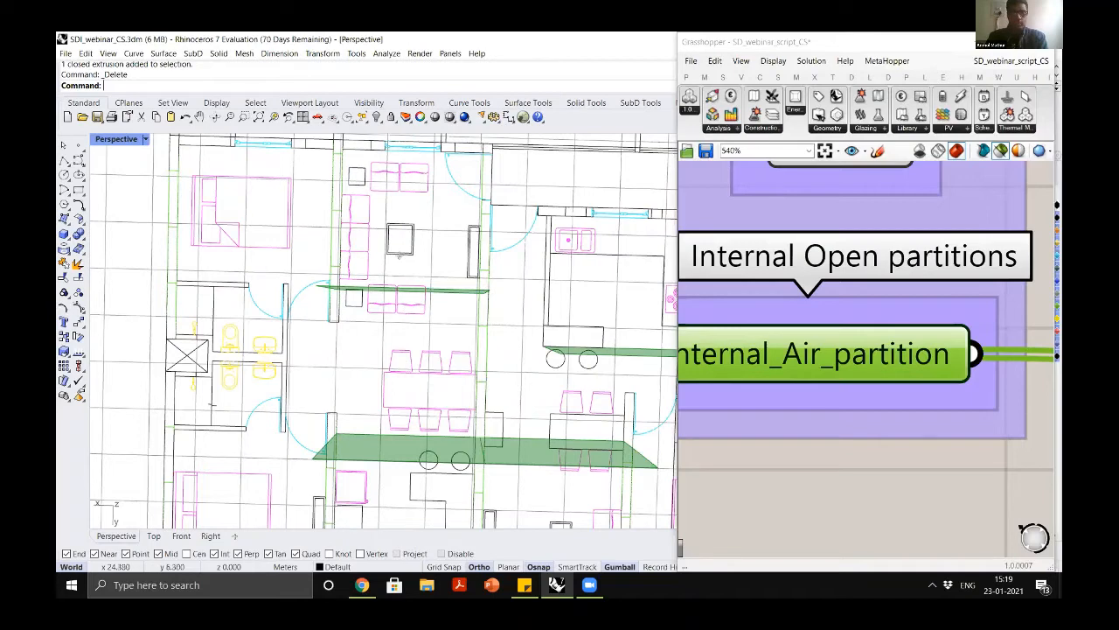
scroll(338, 239, down, 5)
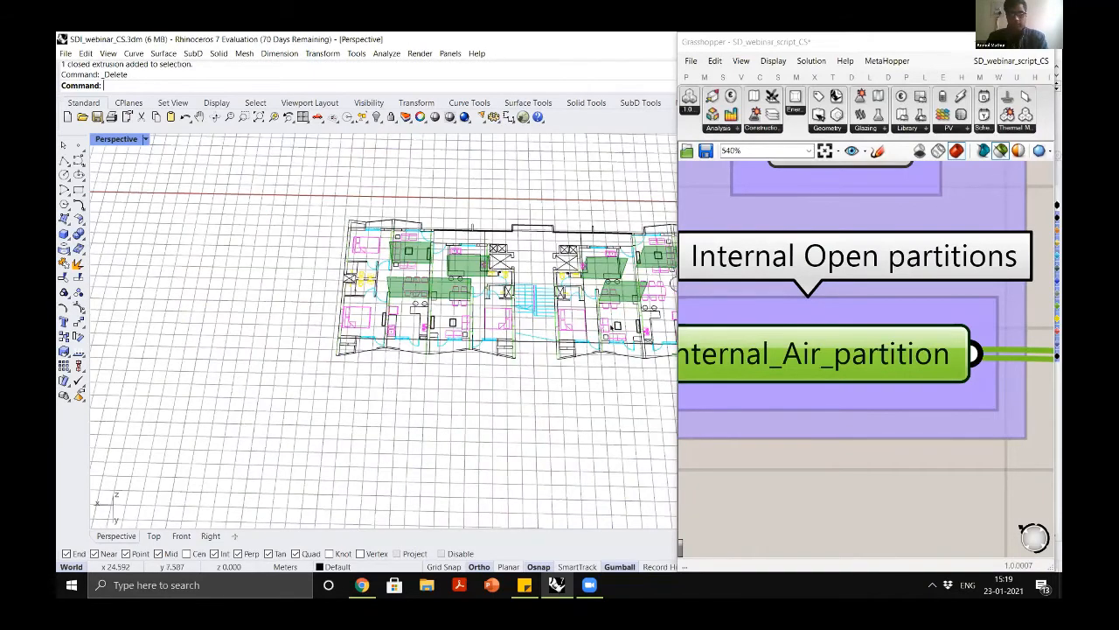
Examine the open partitions of both apartments from an oblique angle and read the contents of Internal_Air_partition
right_drag(357, 335, 273, 320)
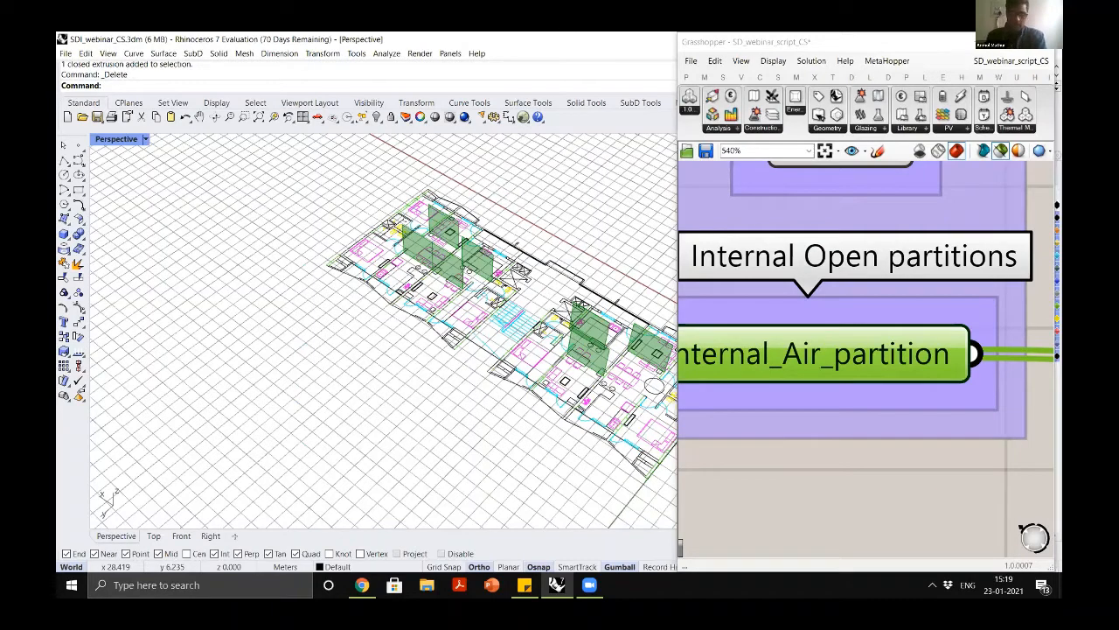
scroll(437, 234, up, 3)
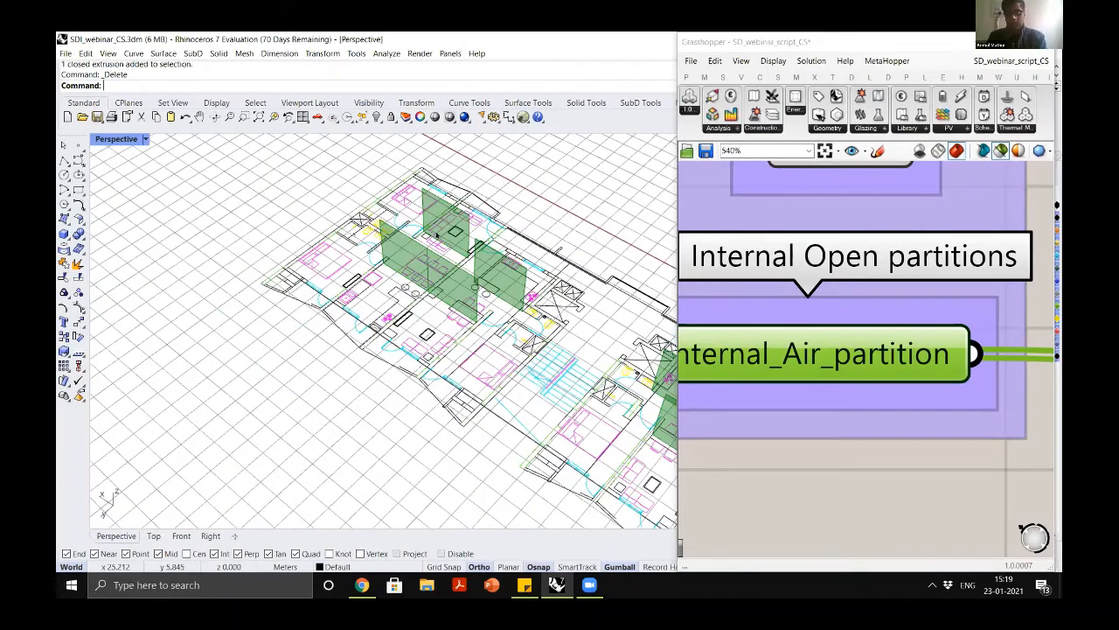
scroll(437, 234, up, 5)
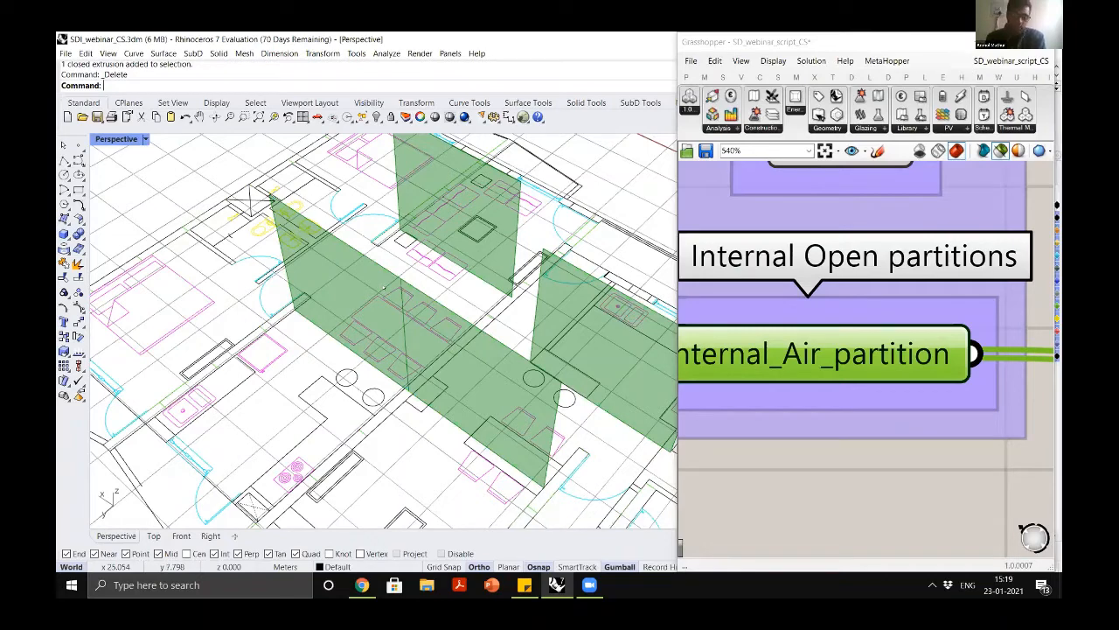
scroll(342, 280, down, 10)
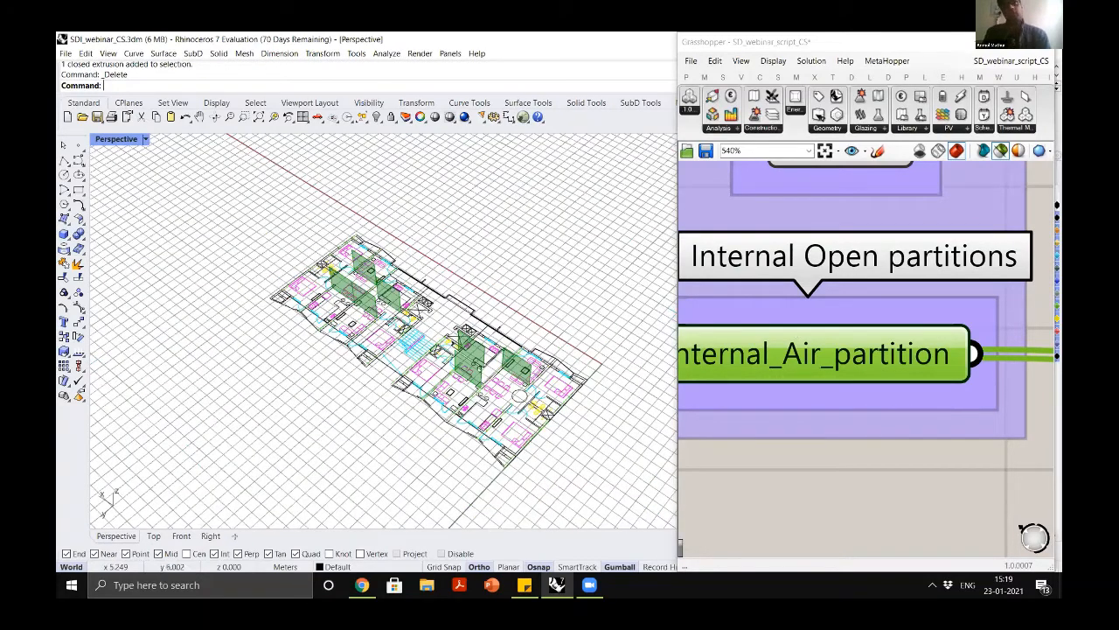
scroll(479, 369, up, 10)
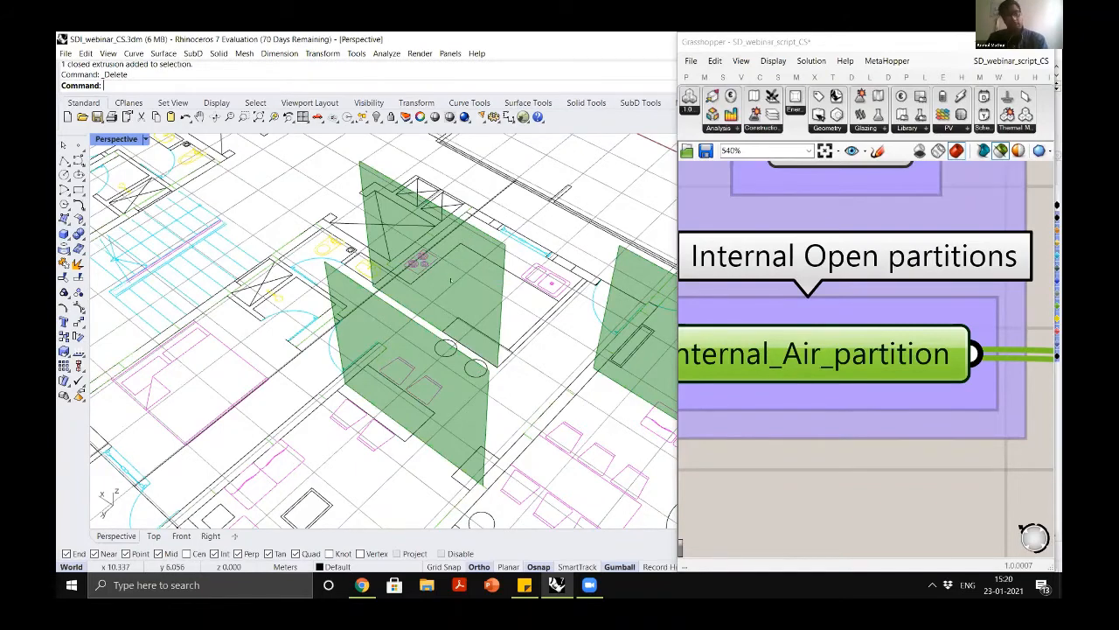
scroll(317, 475, down, 2)
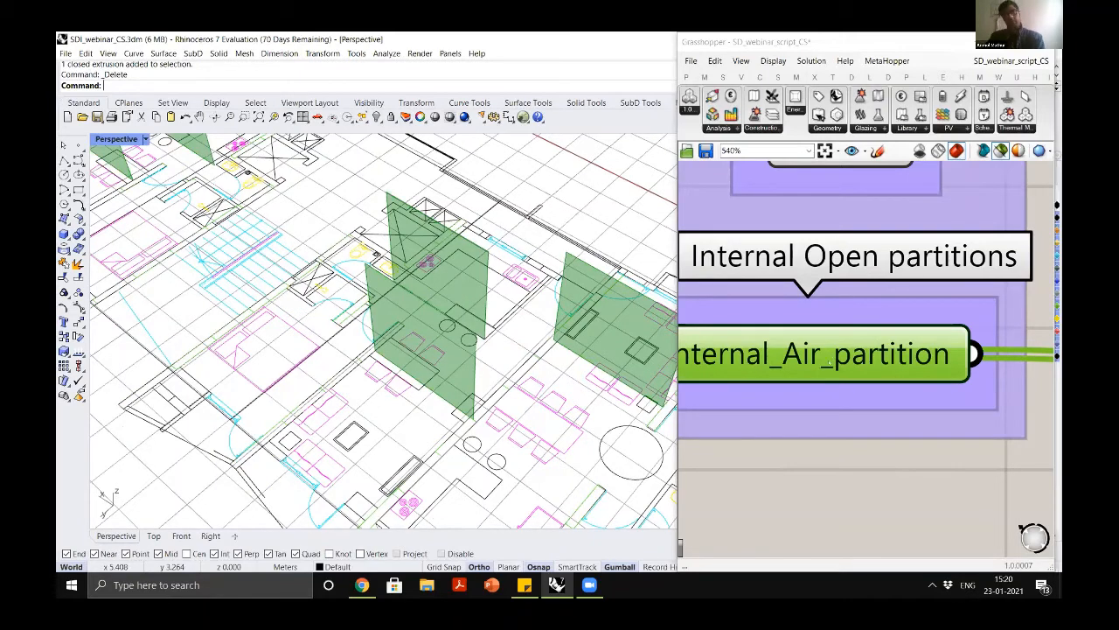
mouse_move(830, 357)
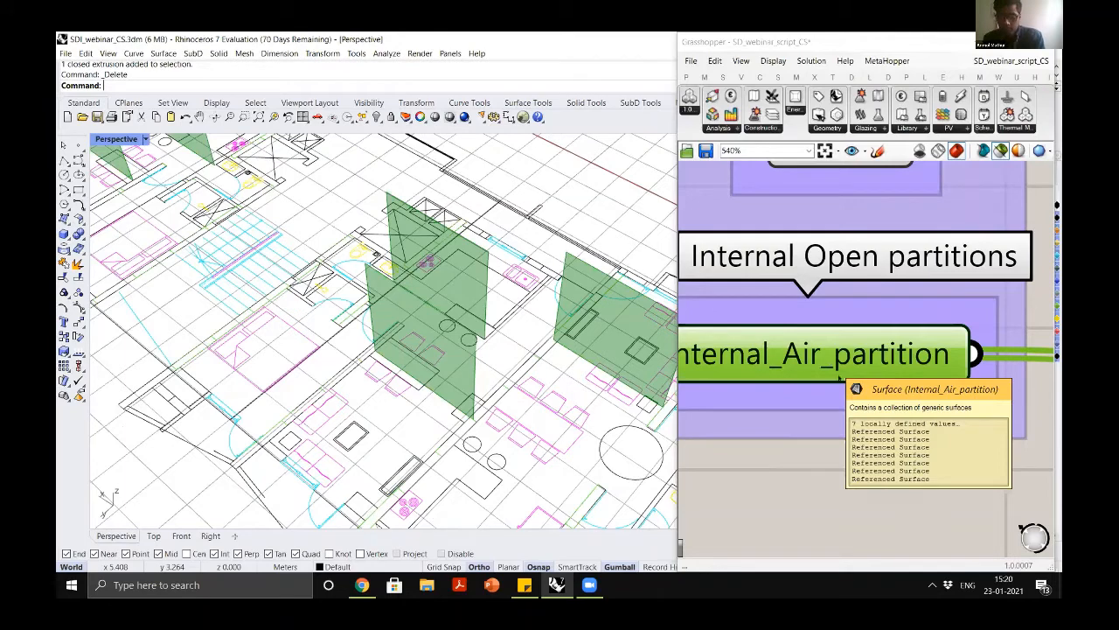
Clear the partition preview, then preview the capped FF_BR and FF_KT zones and the FF_T zone in turn
scroll(797, 305, down, 5)
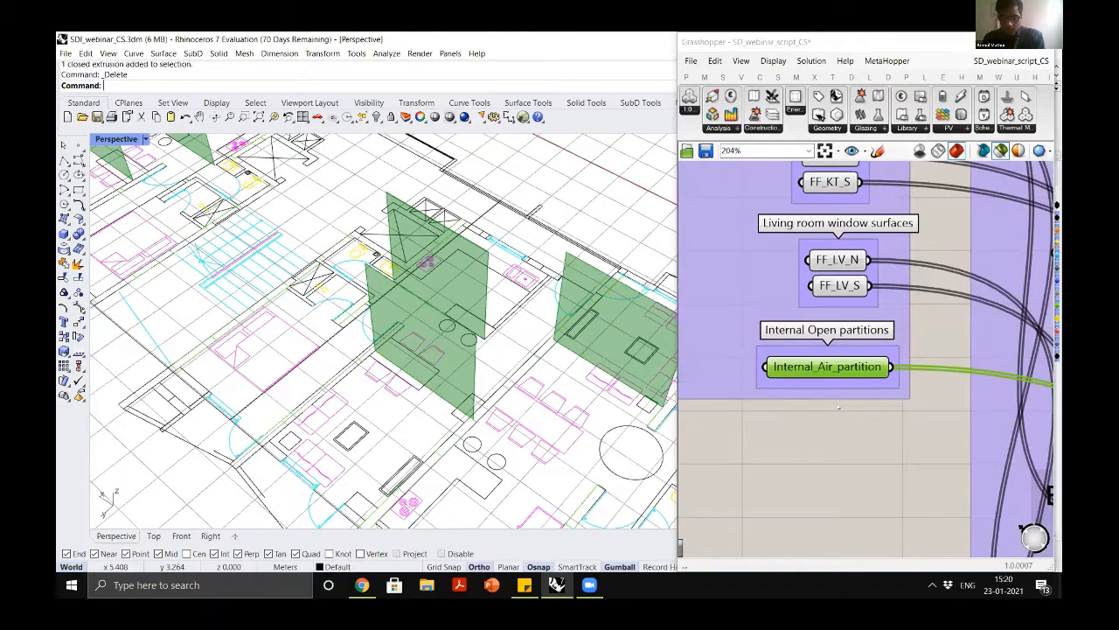
scroll(912, 203, down, 7)
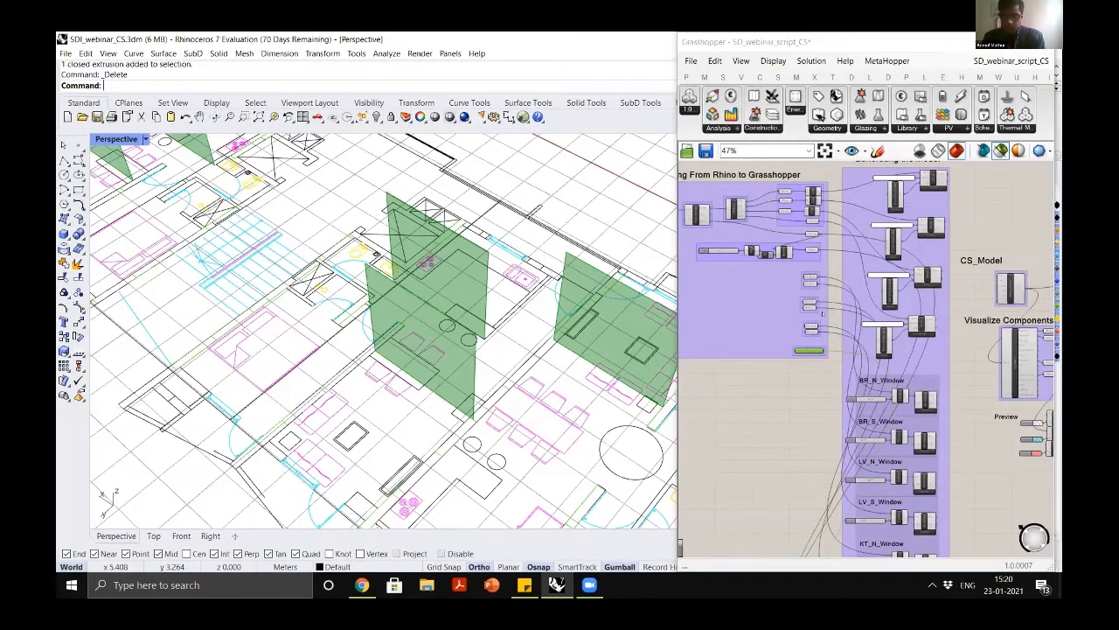
scroll(822, 313, up, 1)
right_drag(822, 313, 755, 400)
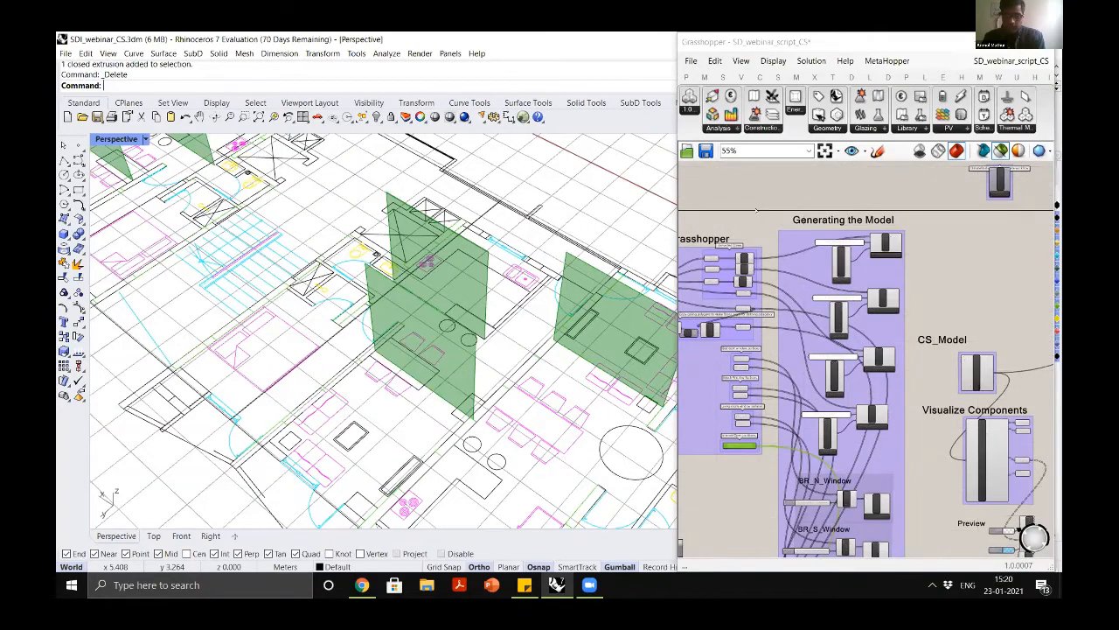
click(770, 222)
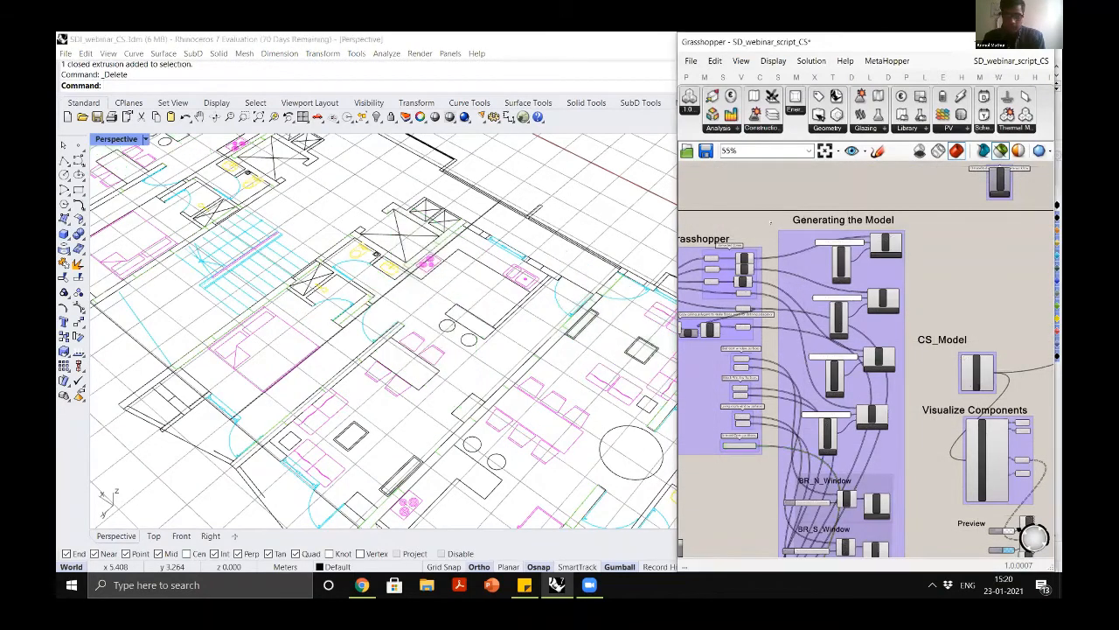
scroll(785, 293, up, 1)
scroll(782, 345, up, 5)
click(786, 285)
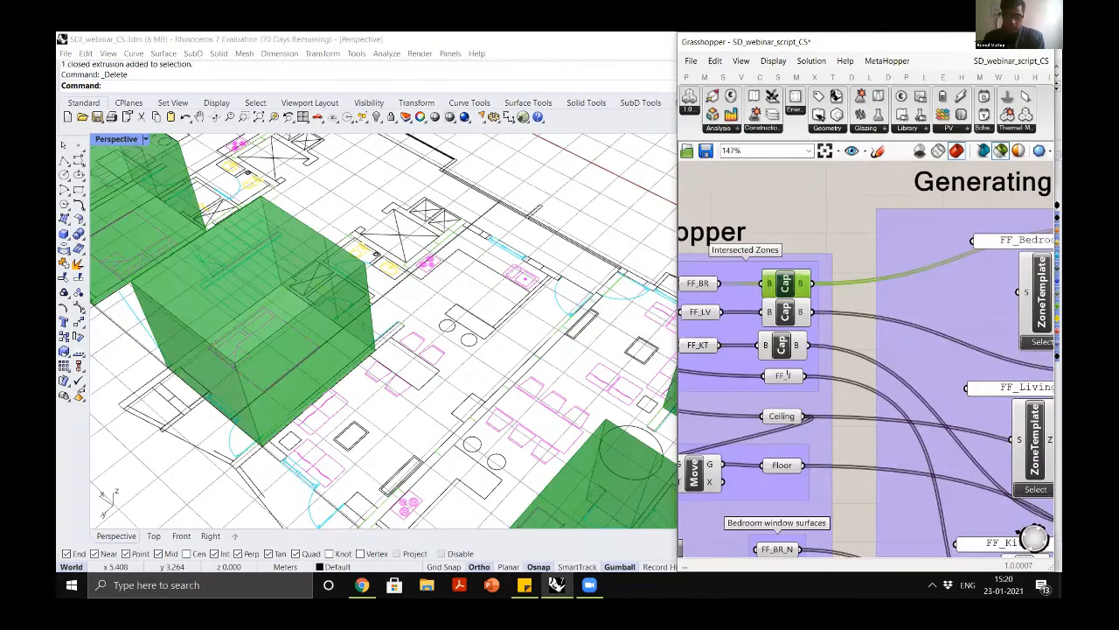
click(781, 345)
click(783, 376)
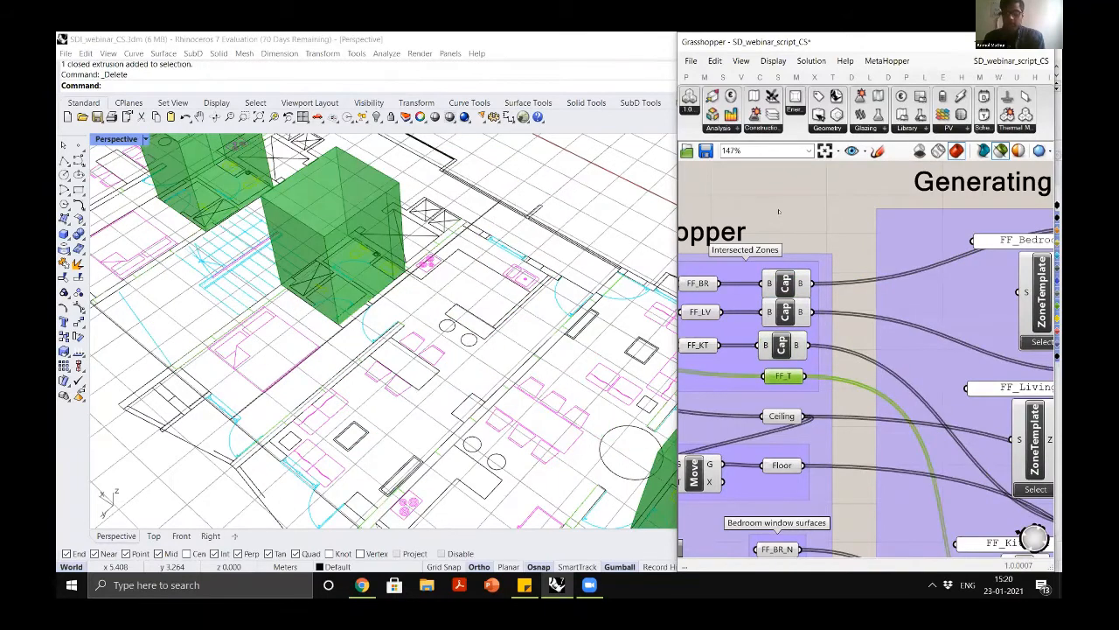
click(779, 211)
Examine the FF_Bedrooms Zone component under Generating the Model, including its Brep, Name and ZoneTemplate inputs
scroll(779, 210, down, 5)
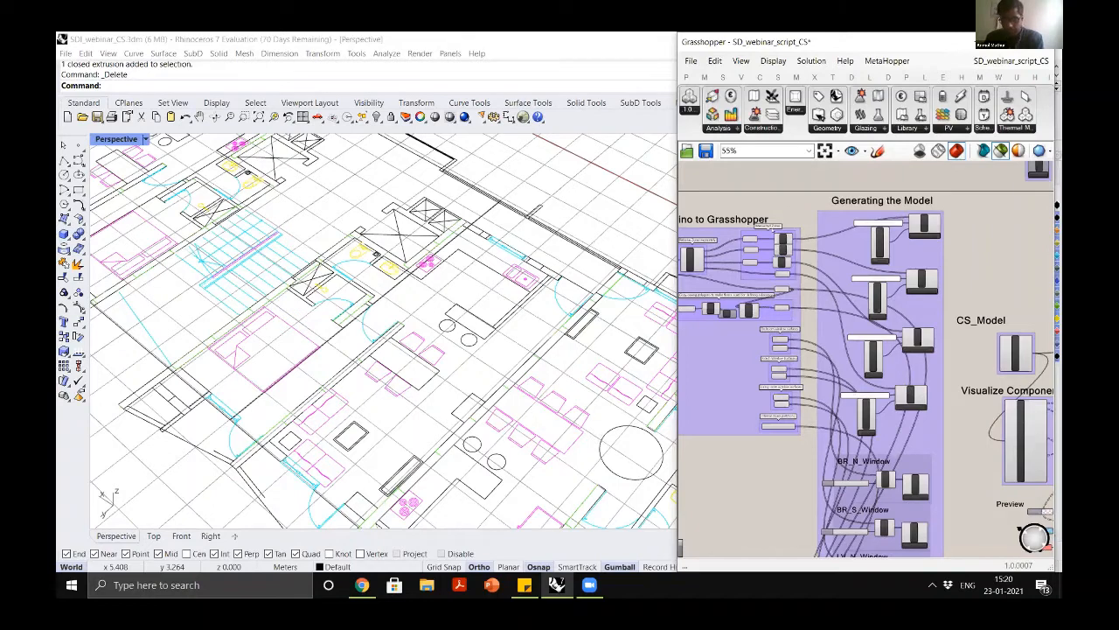
scroll(764, 230, down, 3)
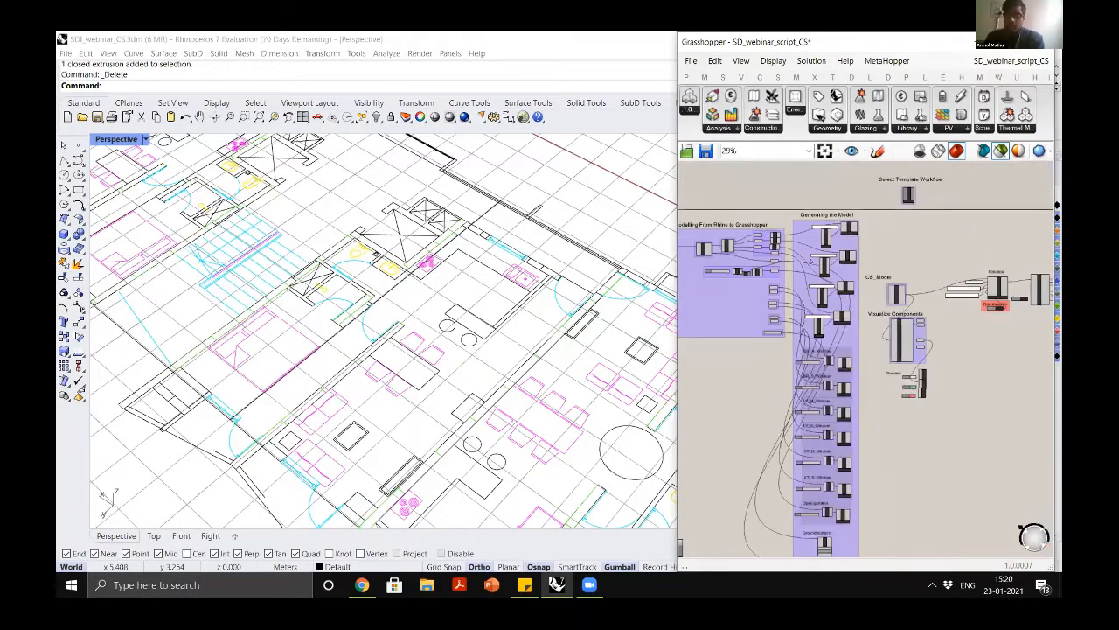
scroll(771, 280, up, 4)
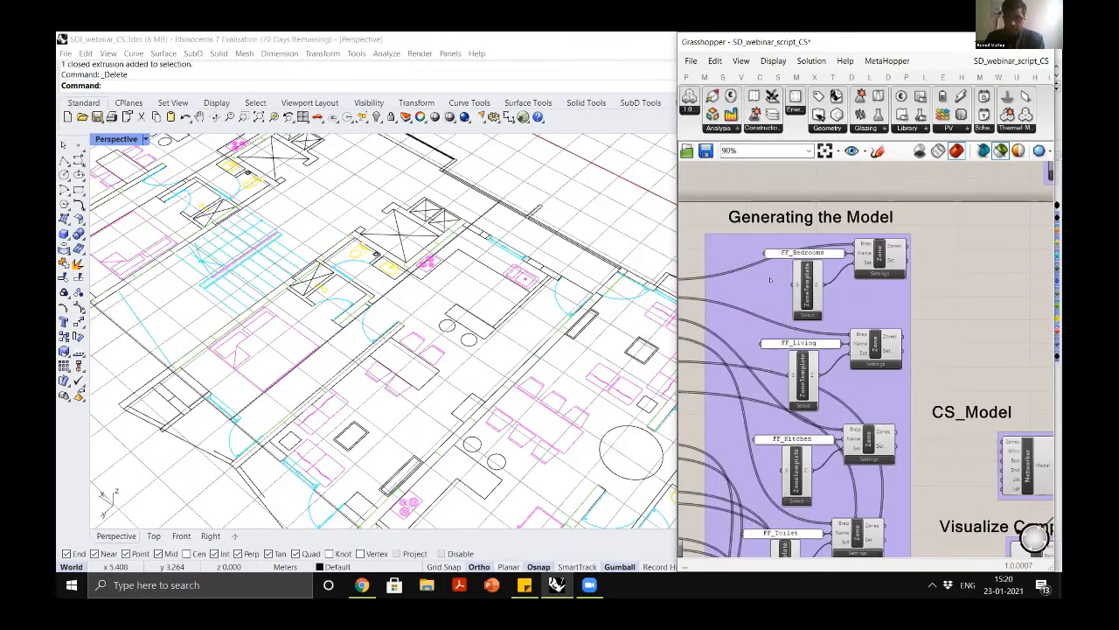
scroll(885, 241, up, 4)
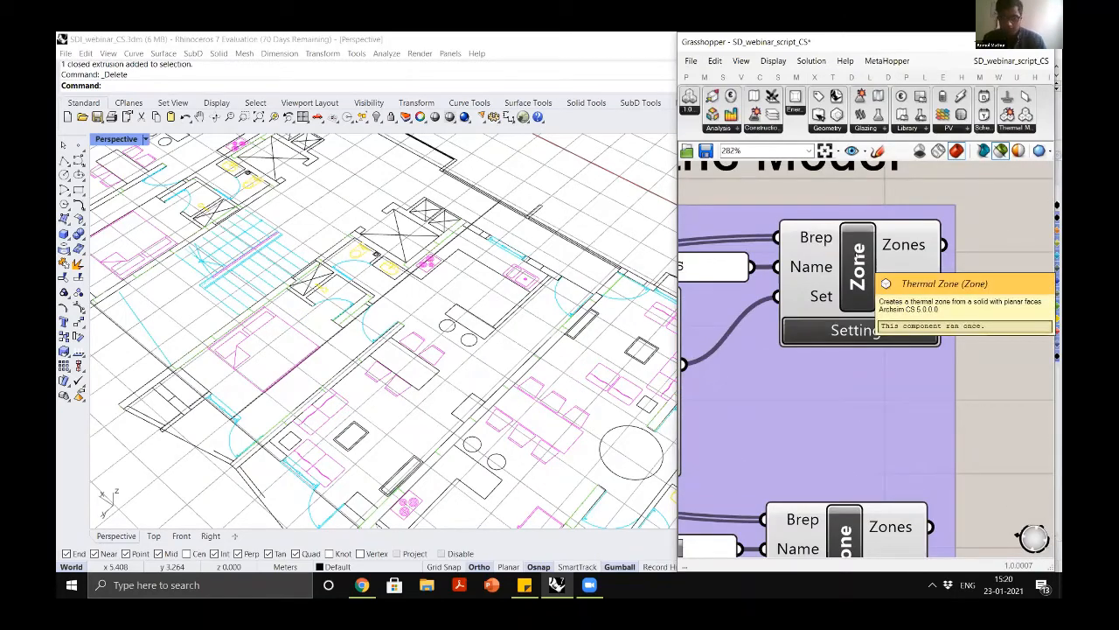
click(858, 256)
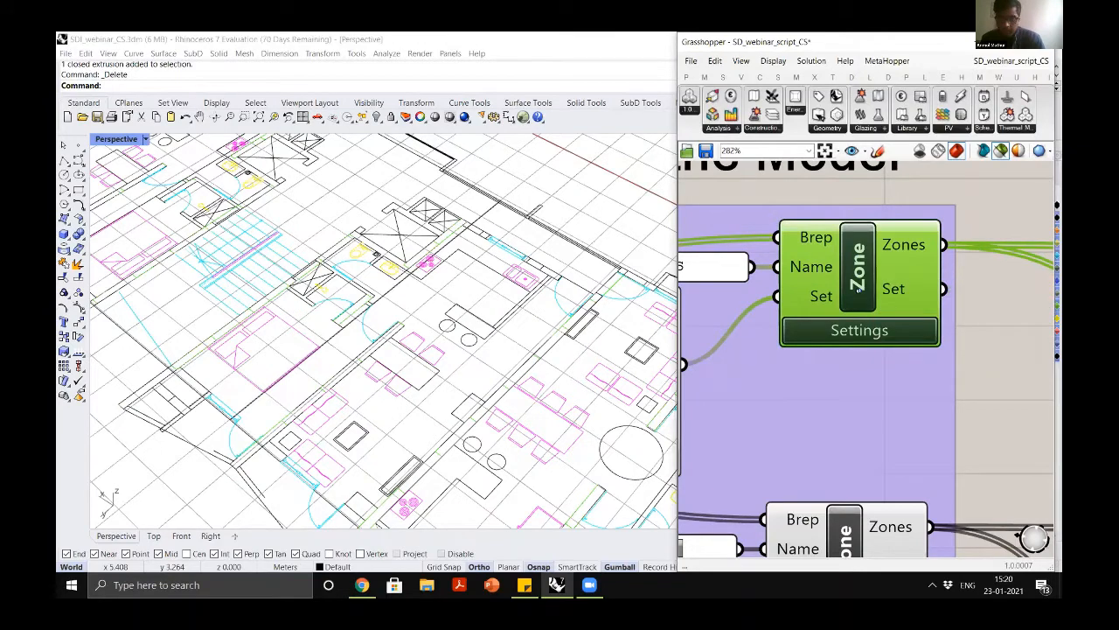
click(1015, 128)
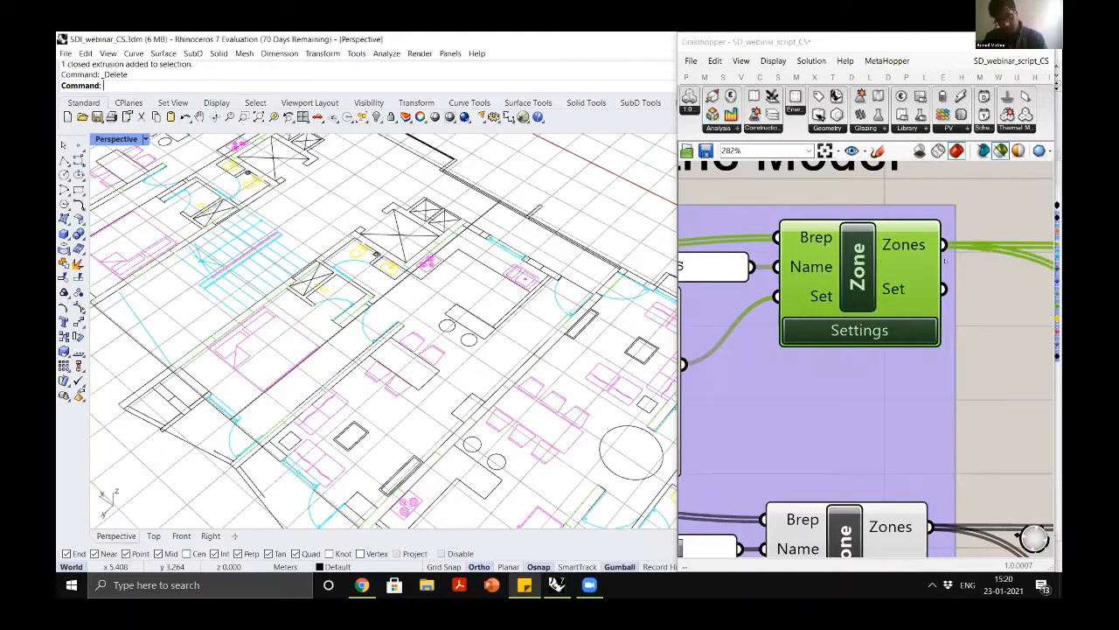
scroll(1034, 537, down, 3)
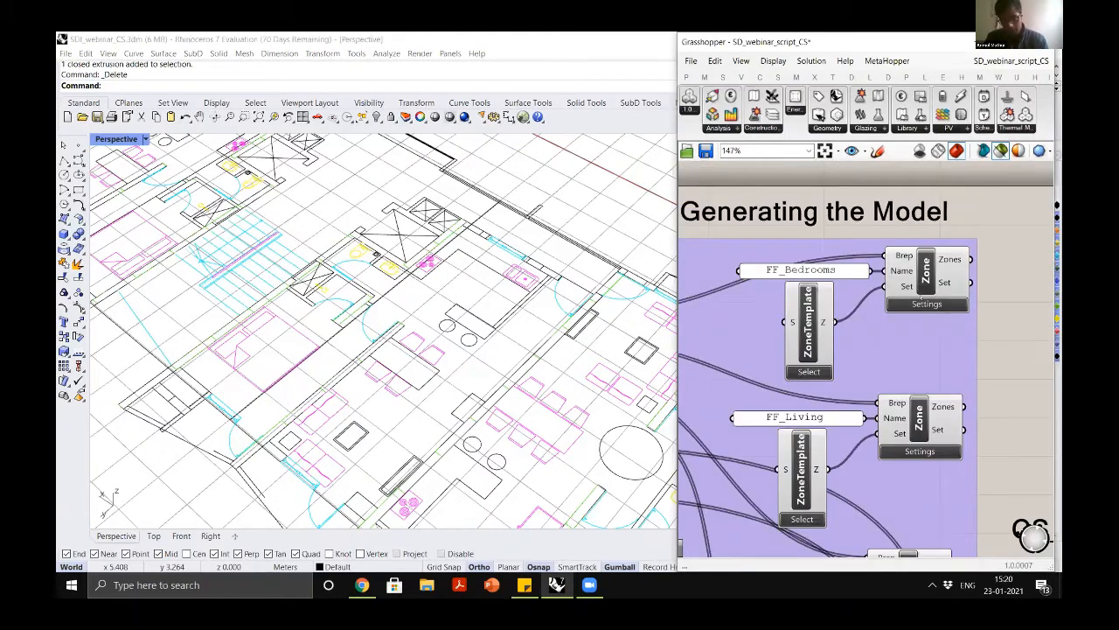
scroll(841, 303, up, 5)
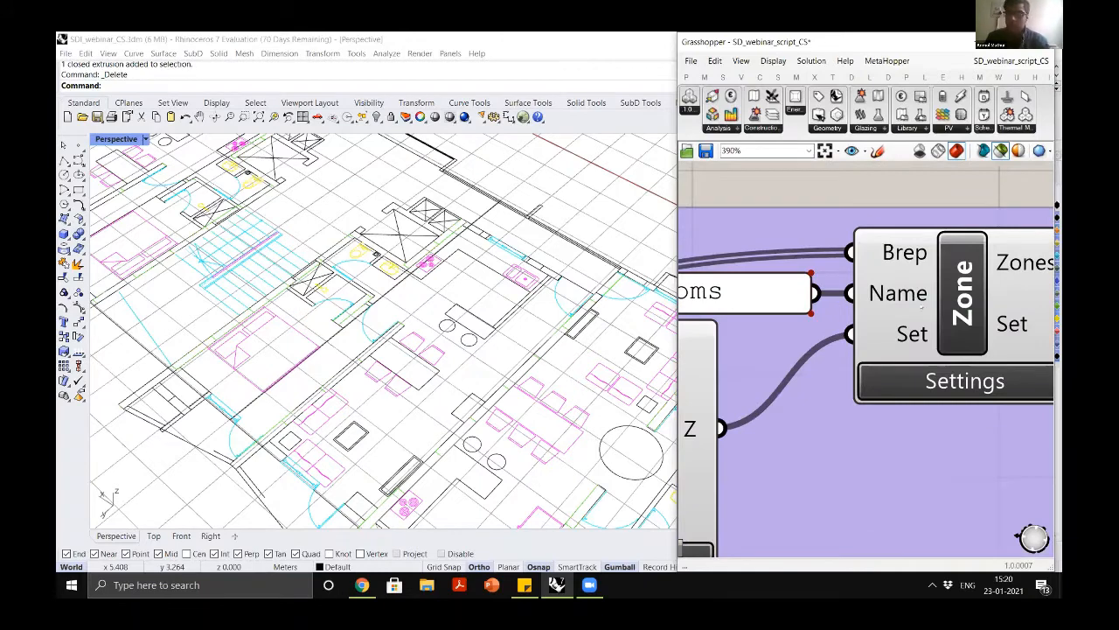
scroll(771, 370, down, 4)
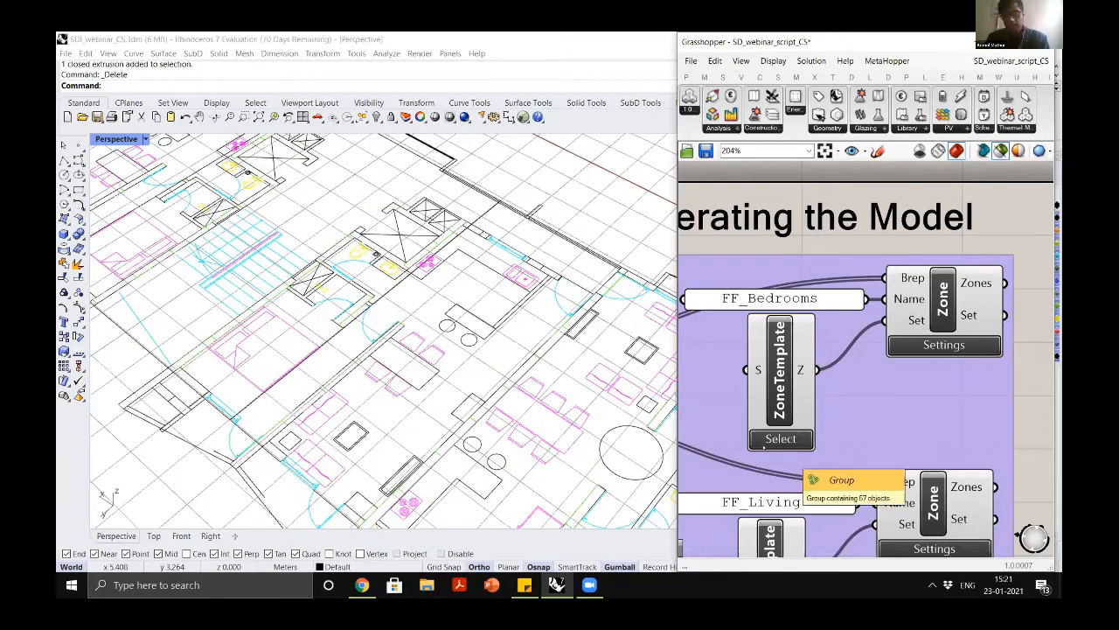
scroll(763, 446, up, 2)
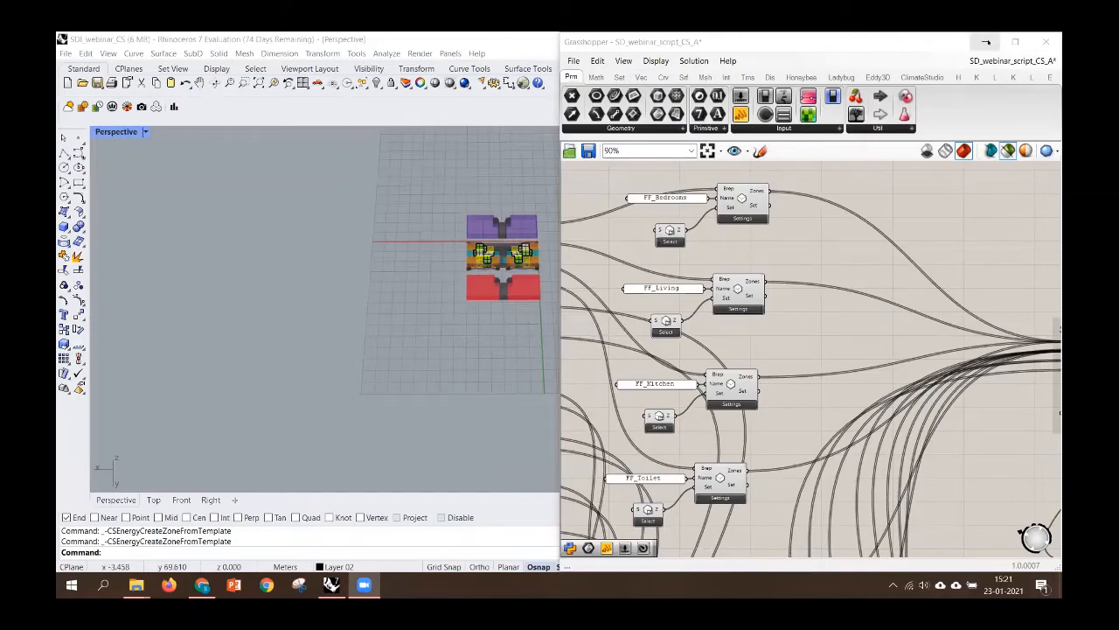
Maximize the Grasshopper window and open the zone settings of the FF_Bedrooms Zone component
click(1015, 41)
scroll(451, 268, down, 4)
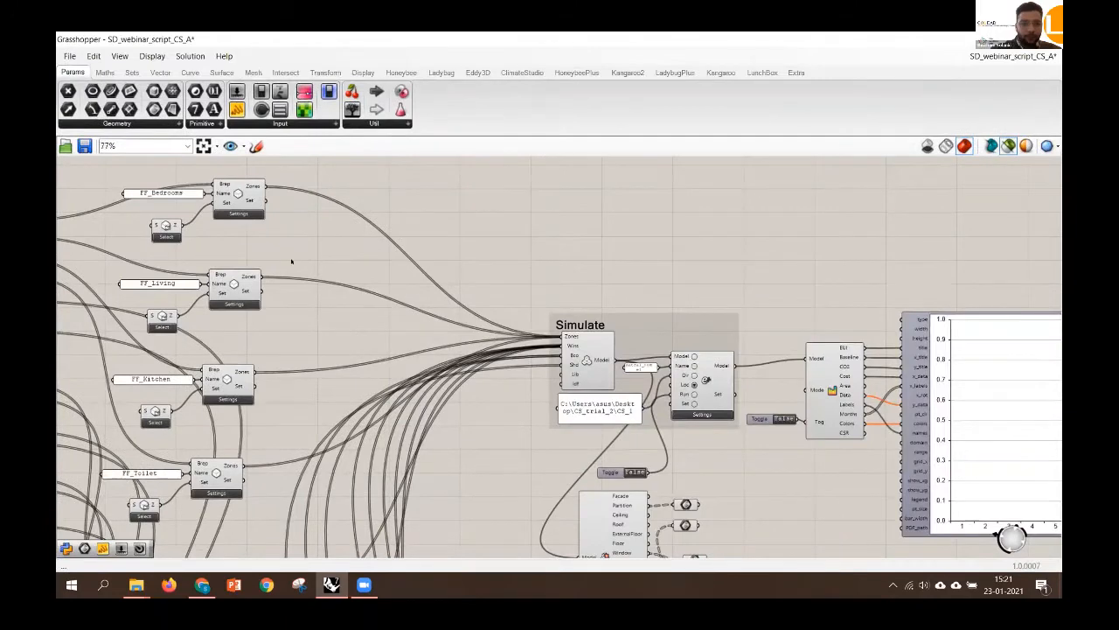
scroll(436, 229, up, 4)
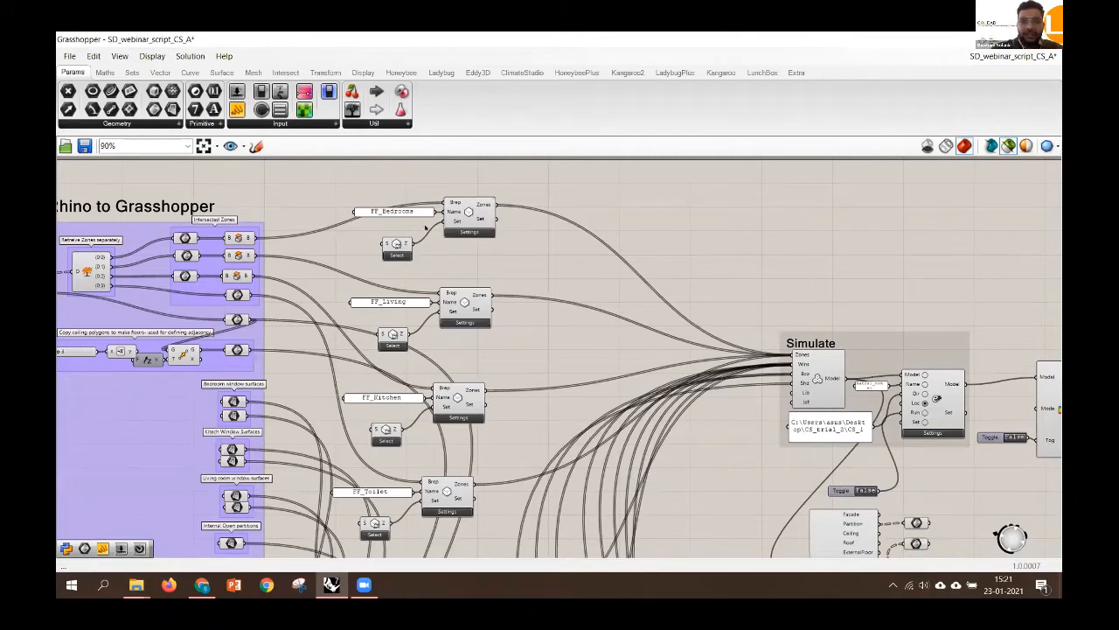
scroll(412, 212, up, 4)
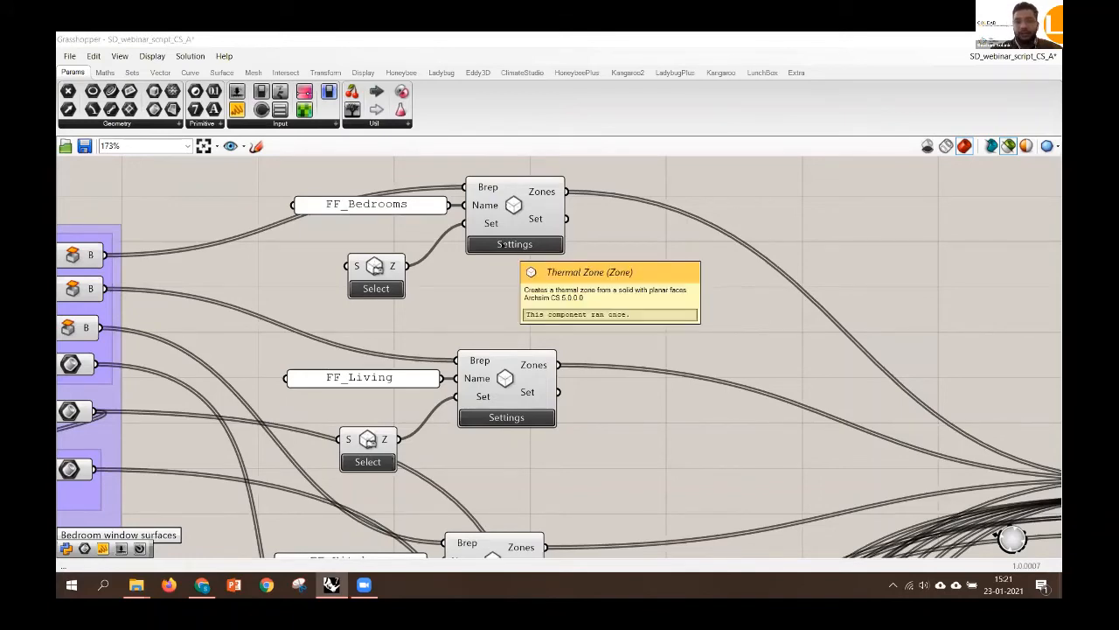
click(501, 245)
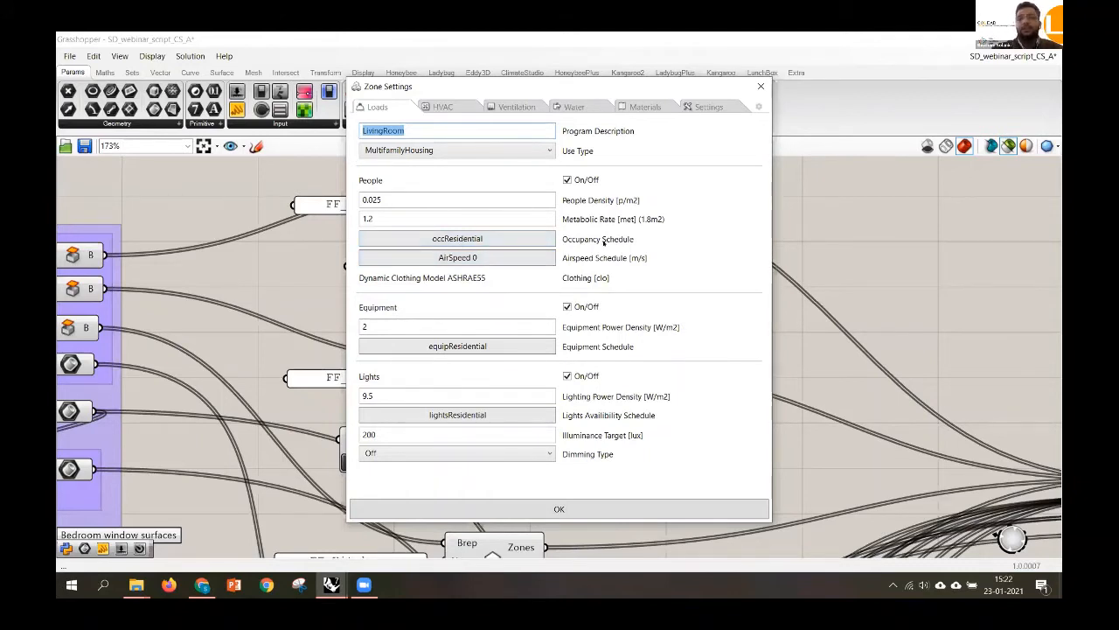
Duplicate the occResidential occupancy schedule in the schedule library as occResidential_SDI with data source SDI
click(461, 238)
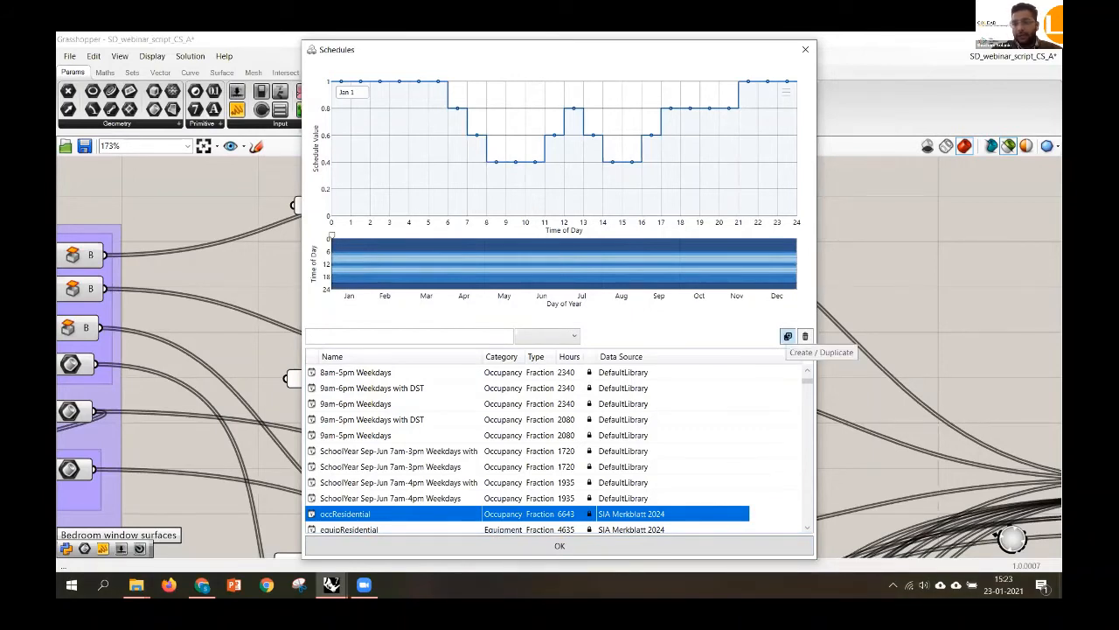
click(788, 336)
click(495, 252)
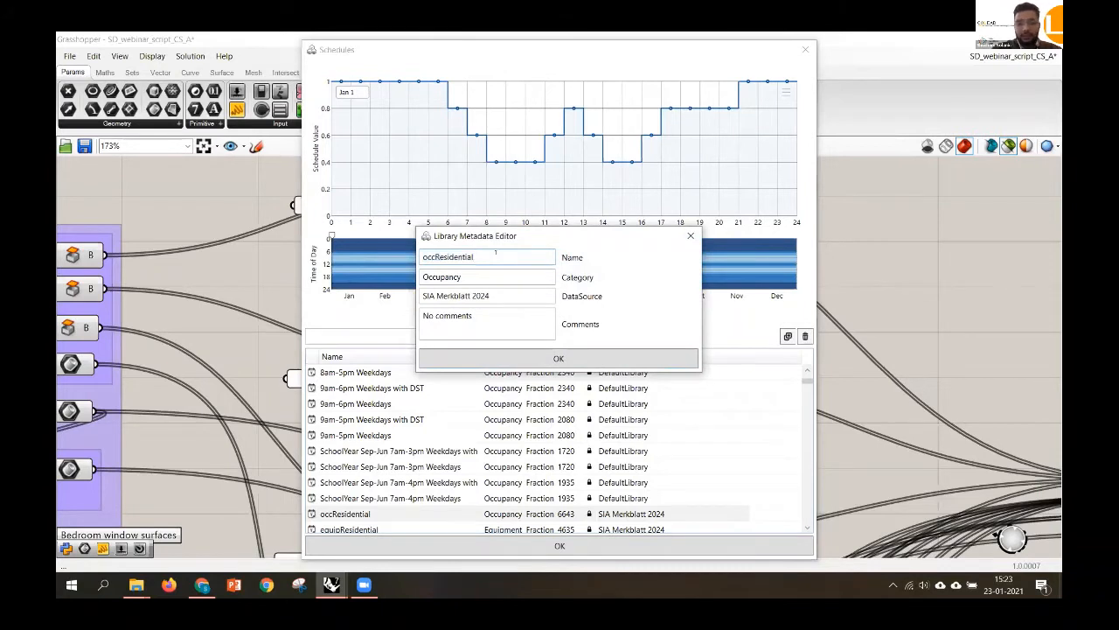
text(_SDI)
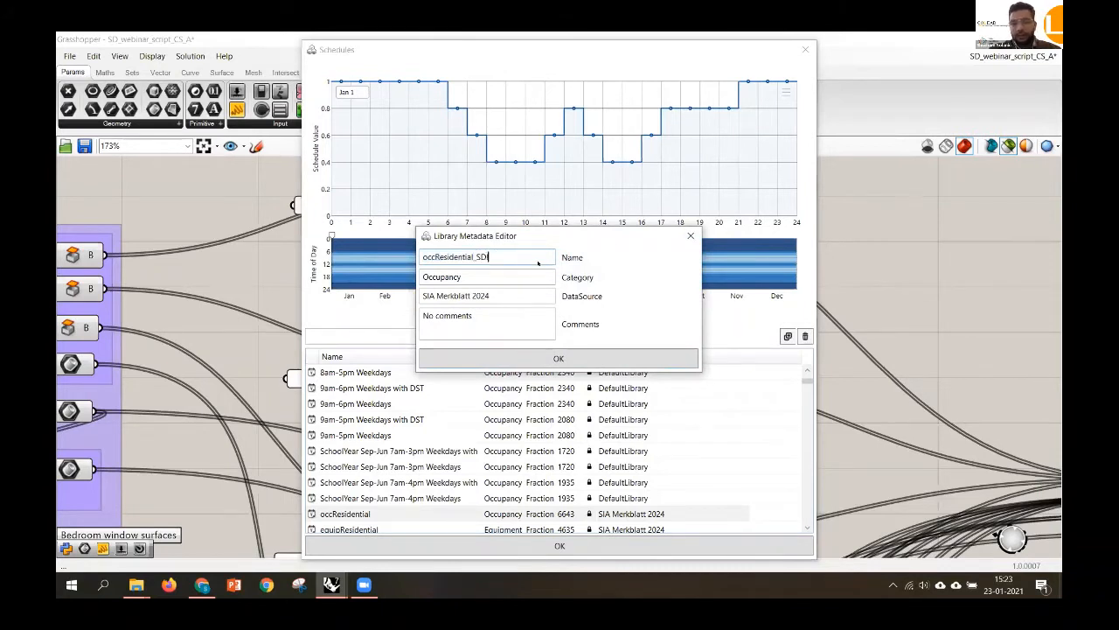
drag(490, 296, 280, 303)
text(SDC)
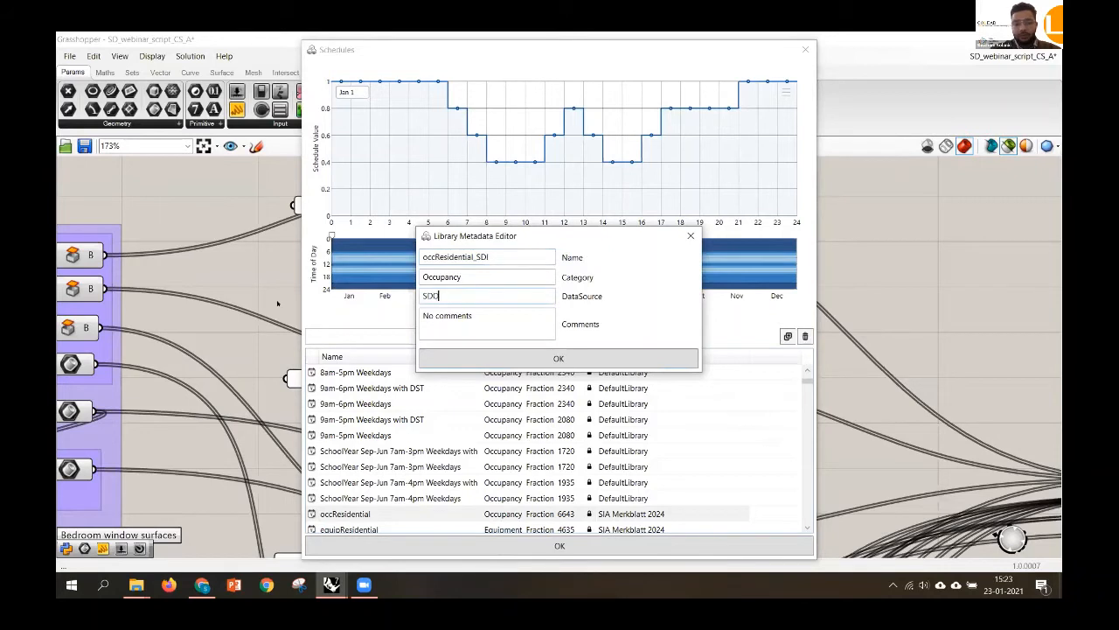
key(BackSpace)
click(501, 367)
Open the occResidential_SDI schedule for editing and browse the day schedules available for assignment
drag(804, 381, 805, 524)
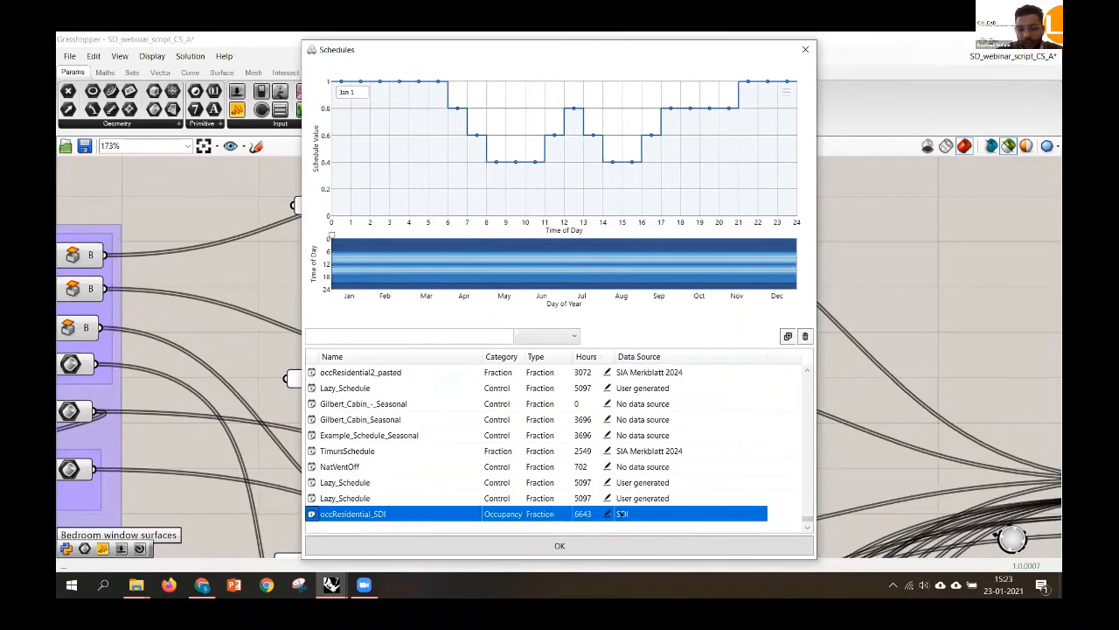
double_click(350, 515)
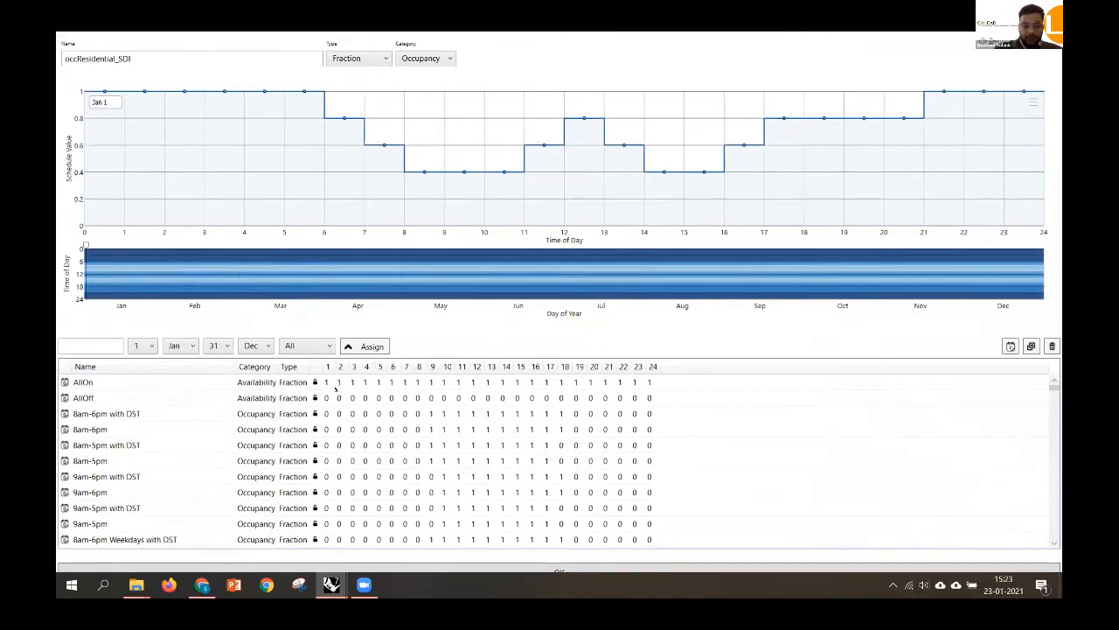
scroll(127, 447, down, 6)
scroll(127, 447, down, 8)
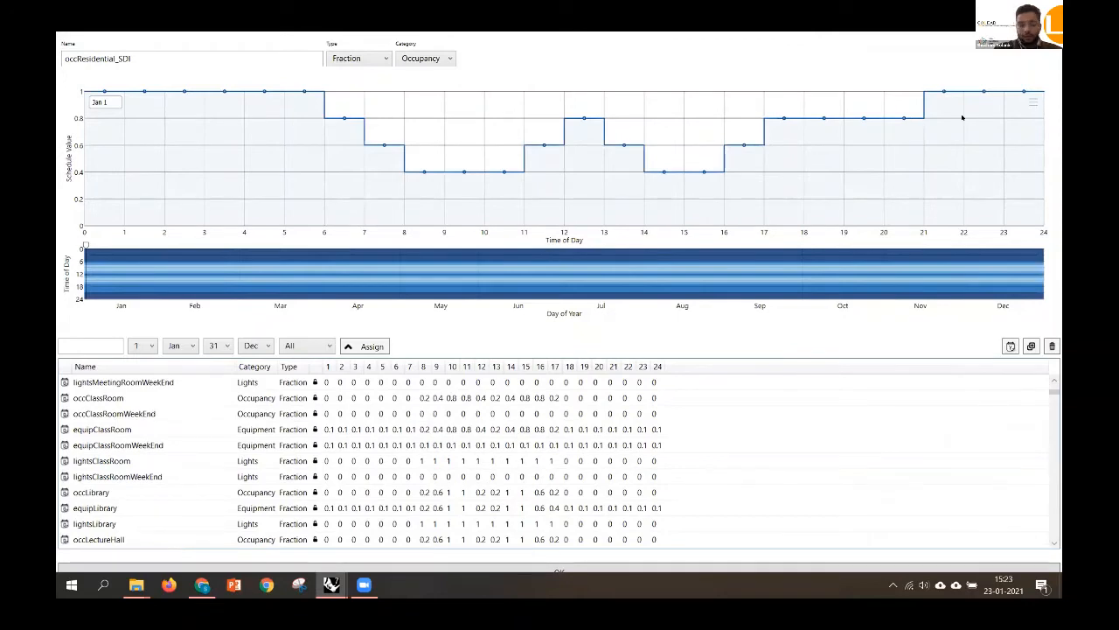
scroll(258, 512, down, 6)
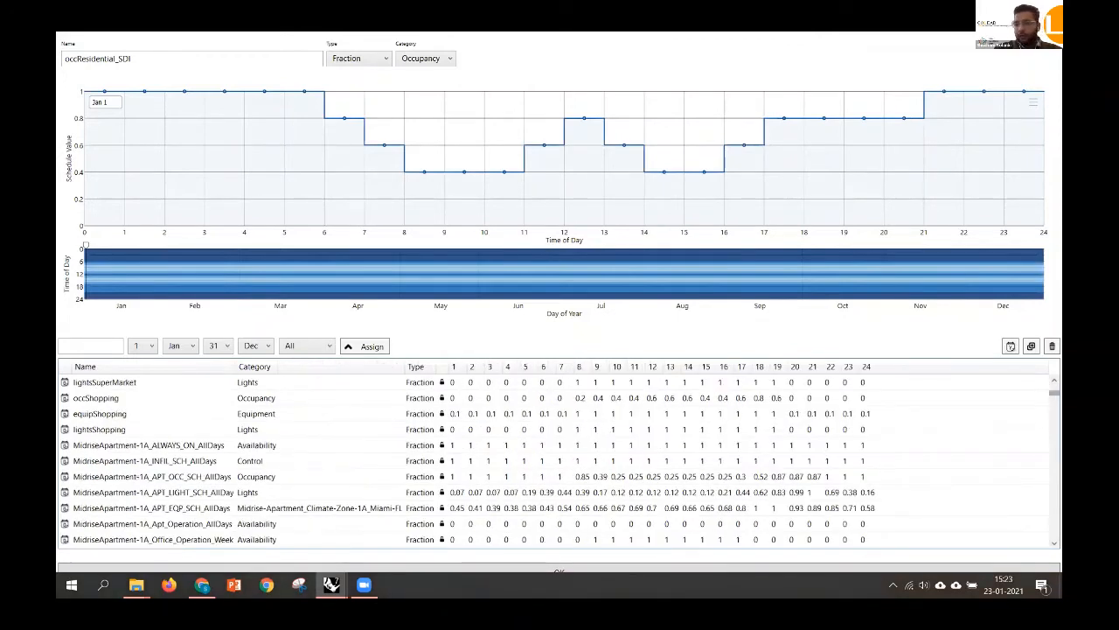
drag(1055, 394, 1049, 372)
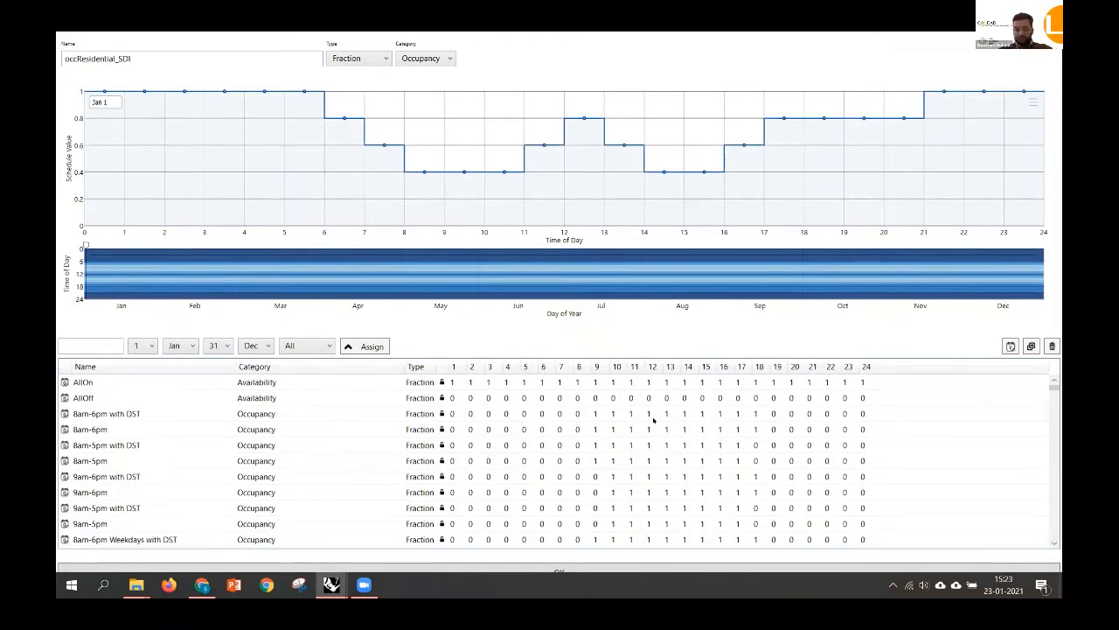
Duplicate the AllOn day schedule under the name SDI_RES
click(88, 383)
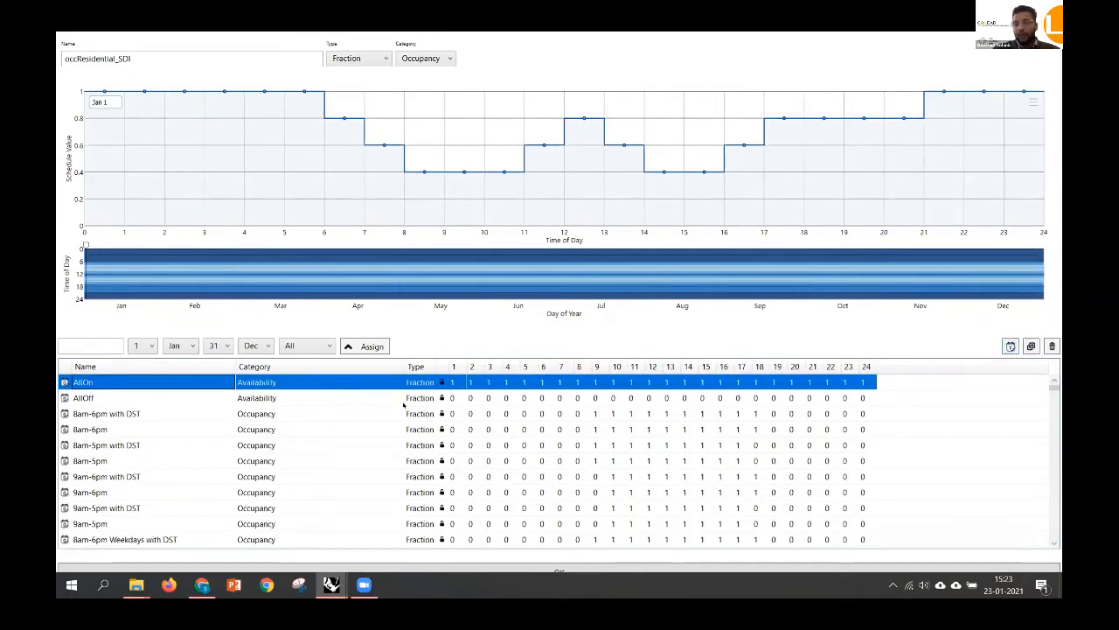
click(1031, 347)
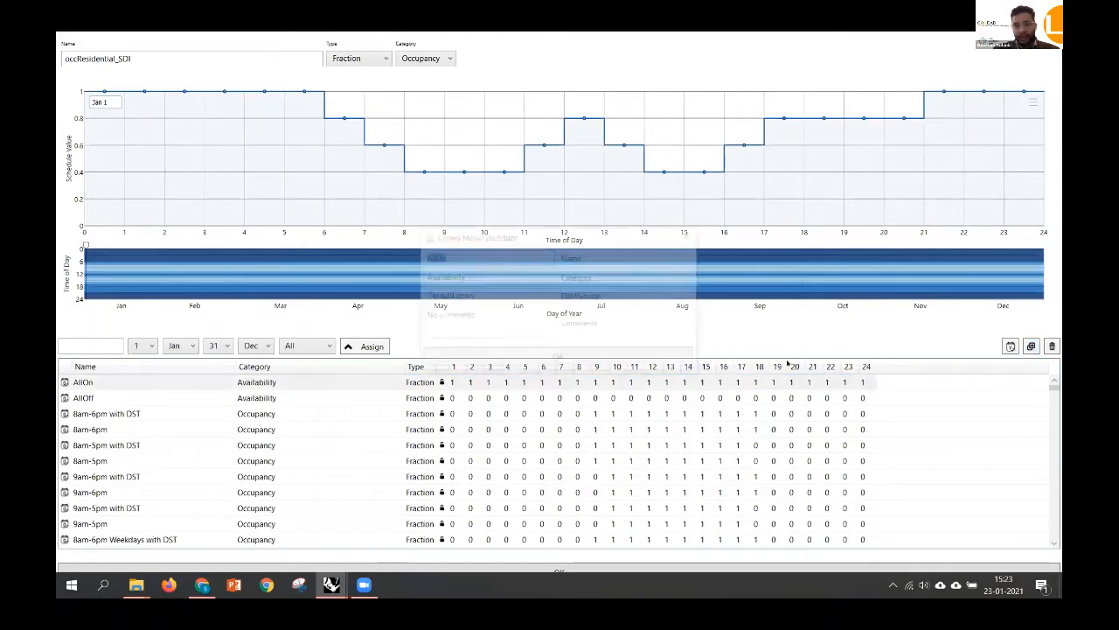
text(S)
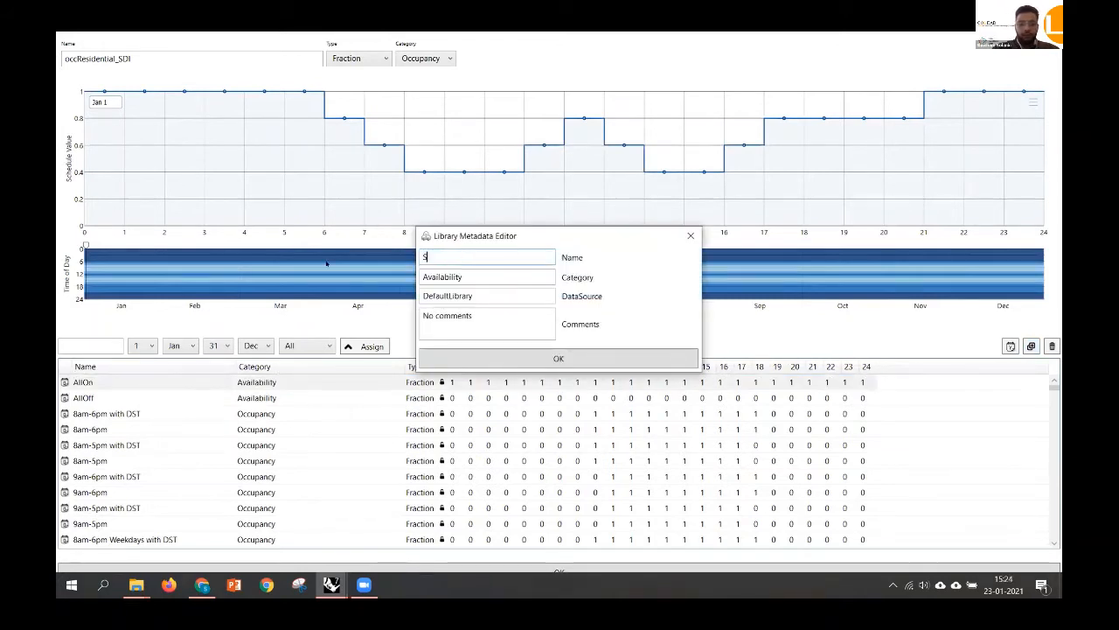
text(DI RES)
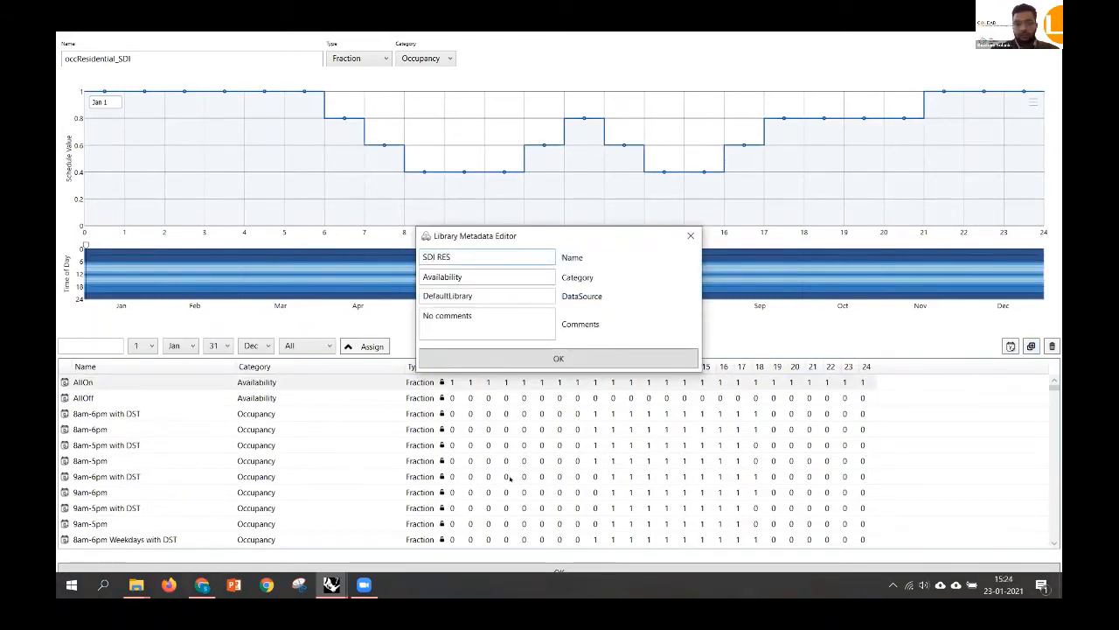
key(Left)
key(Left)
key(Left)
key(BackSpace)
text(_)
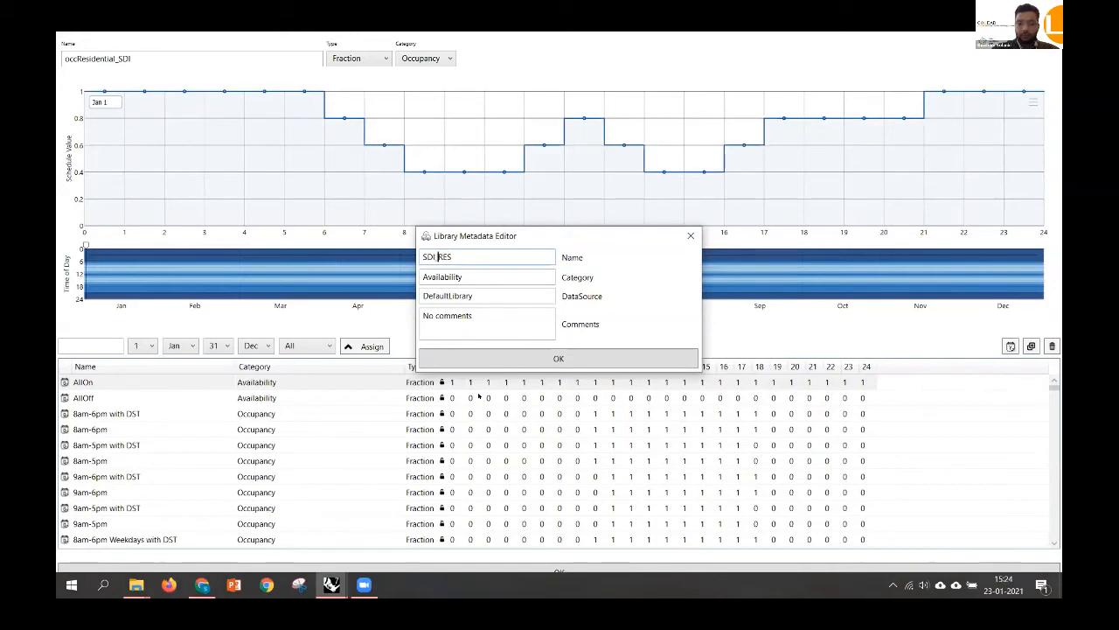
key(Return)
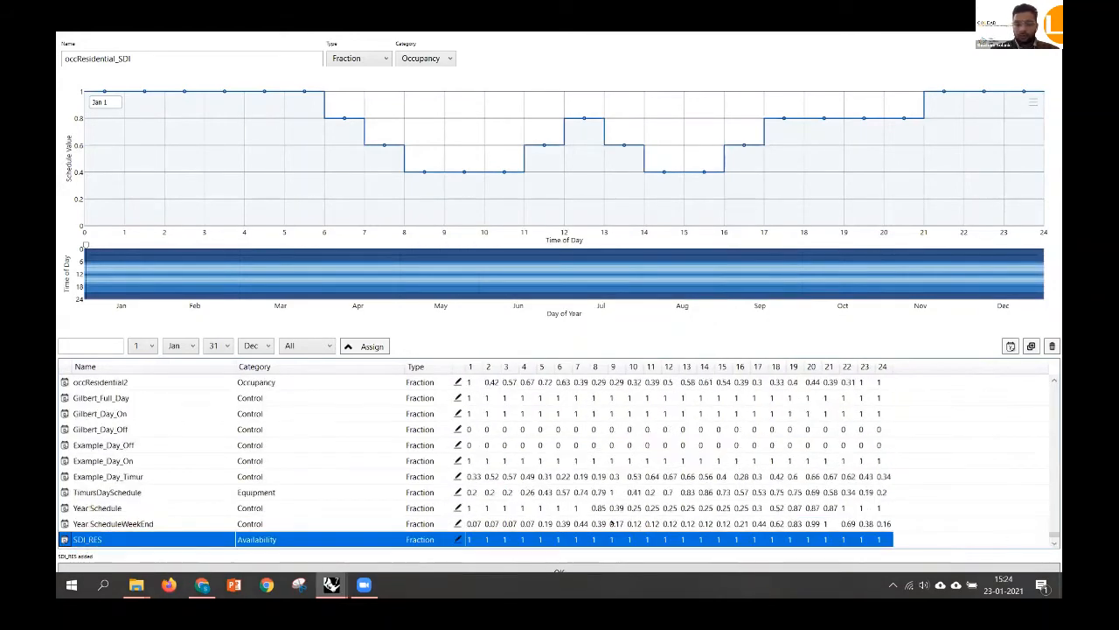
Set the first hour of the SDI_RES day schedule to 0, restore it to 1, and leave the schedule editor
click(457, 538)
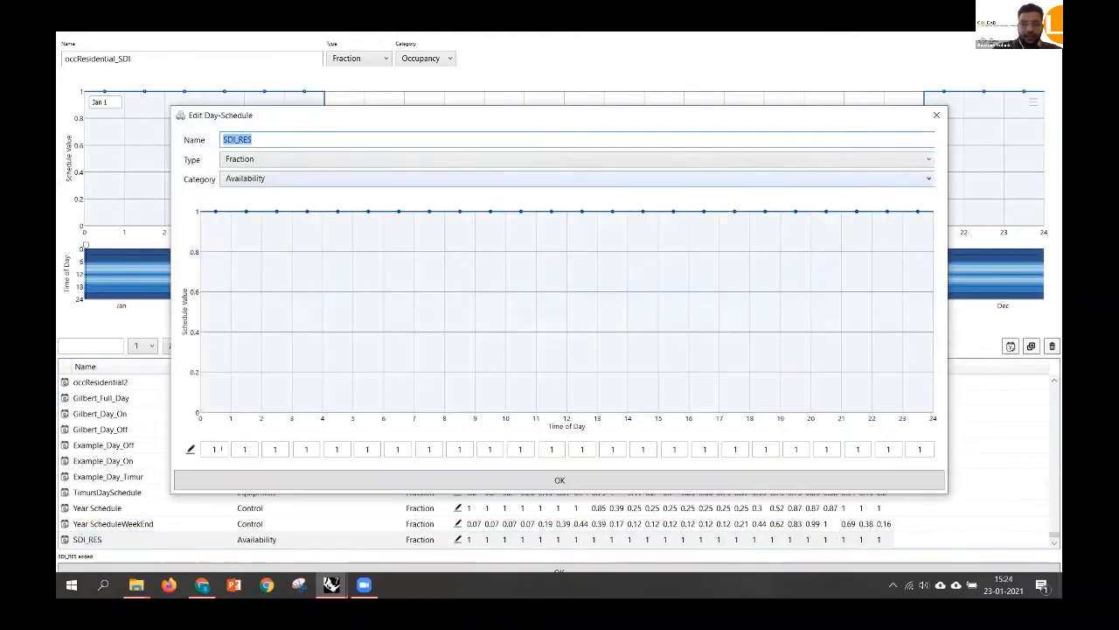
click(210, 449)
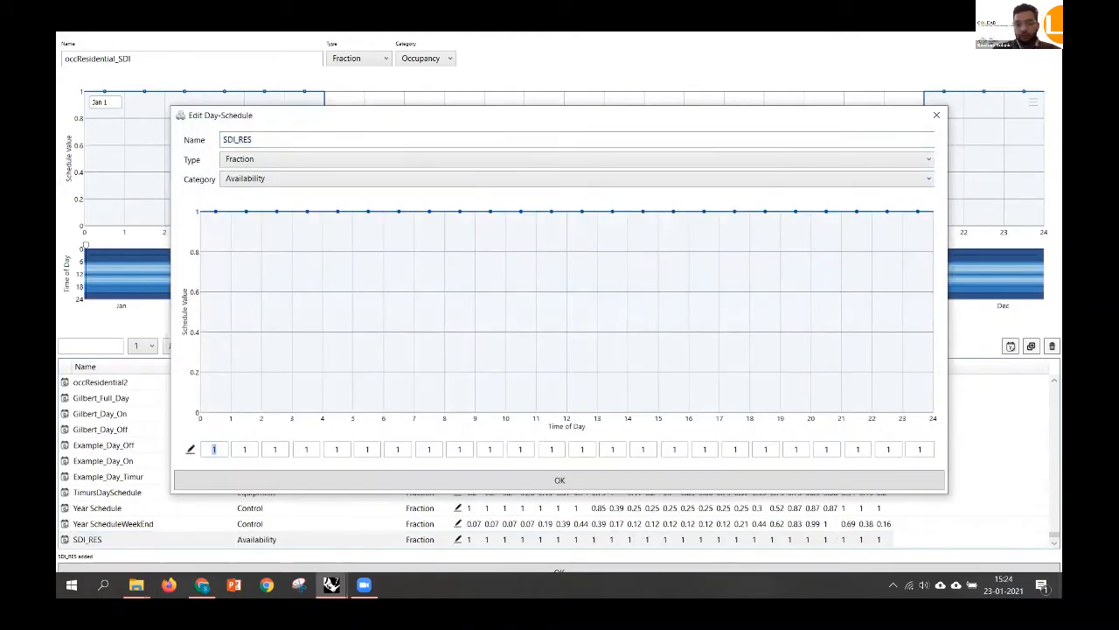
text(0)
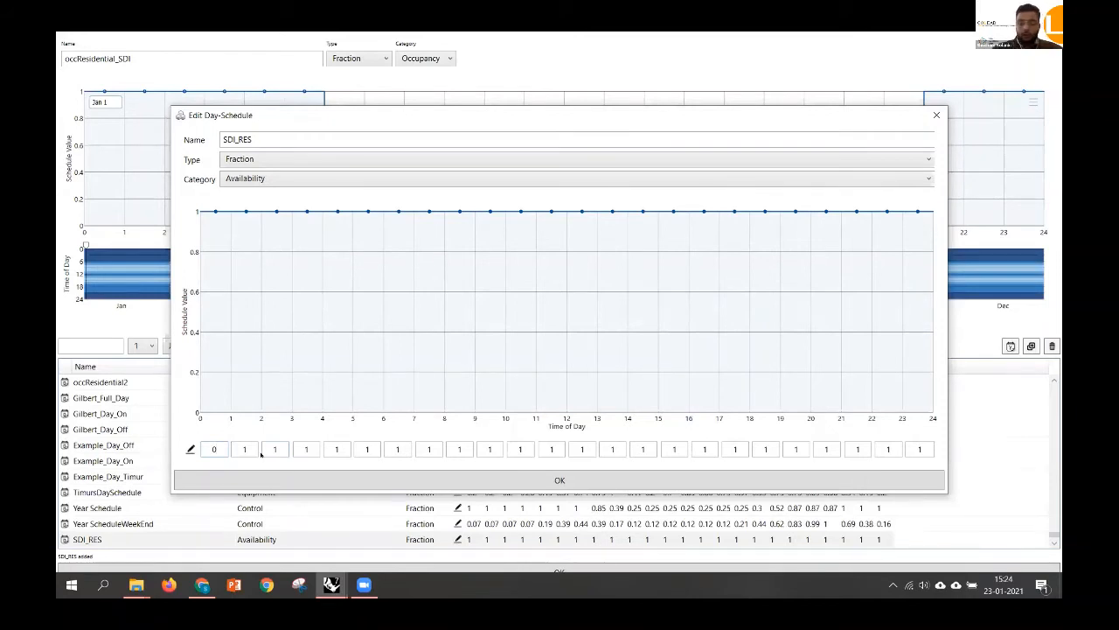
drag(216, 449, 205, 447)
text(1)
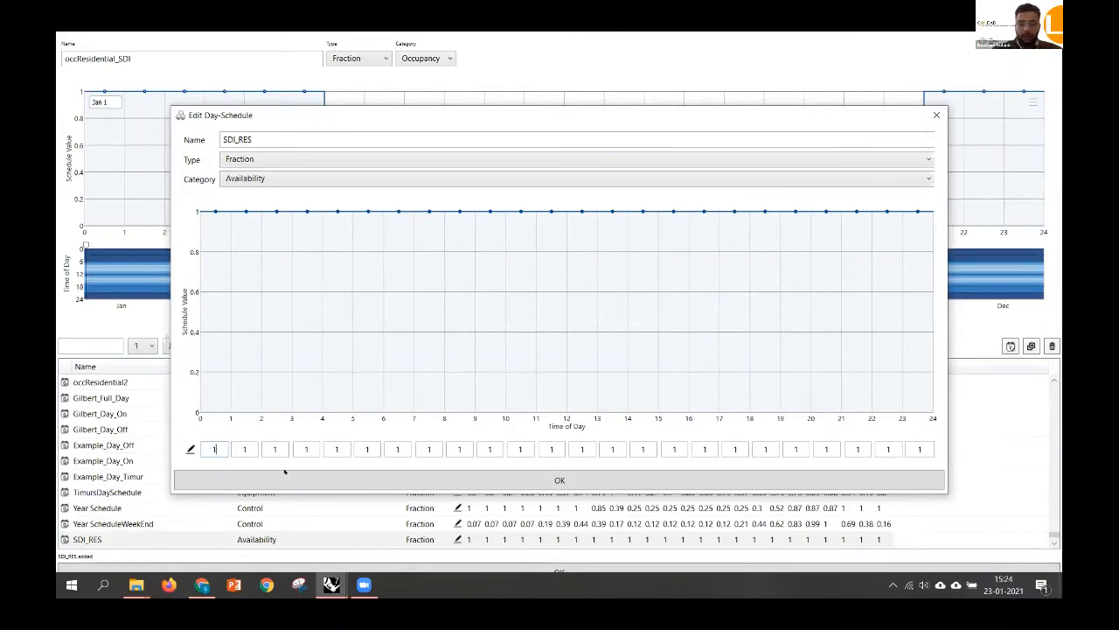
click(385, 477)
click(389, 568)
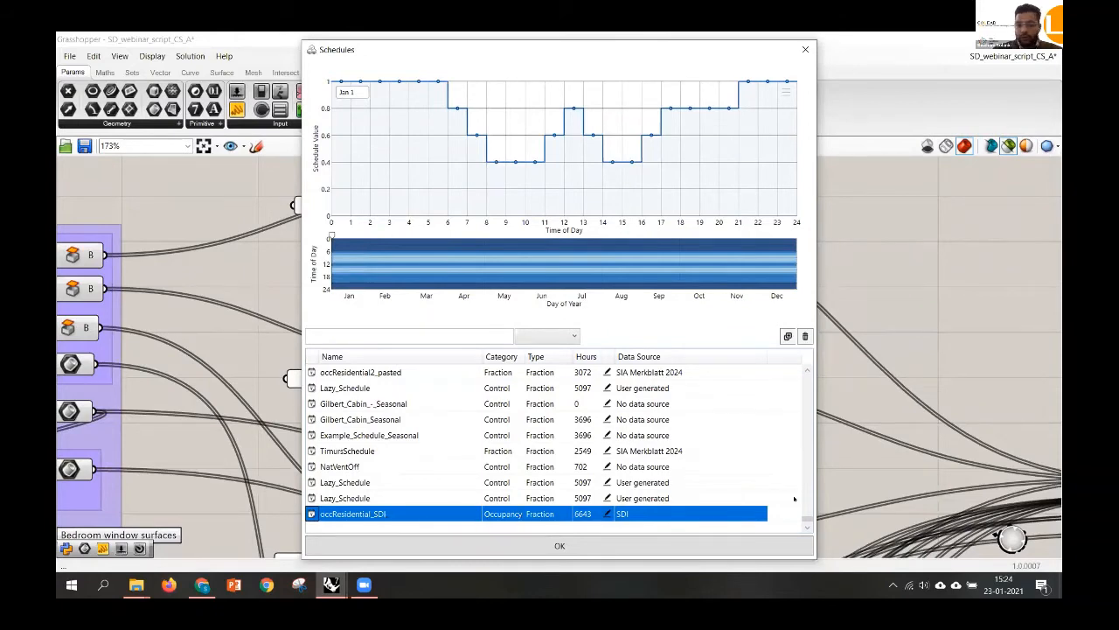
Leave the schedule library without assigning a new schedule and review the zone's HVAC, Ventilation and Water settings
drag(811, 516, 806, 370)
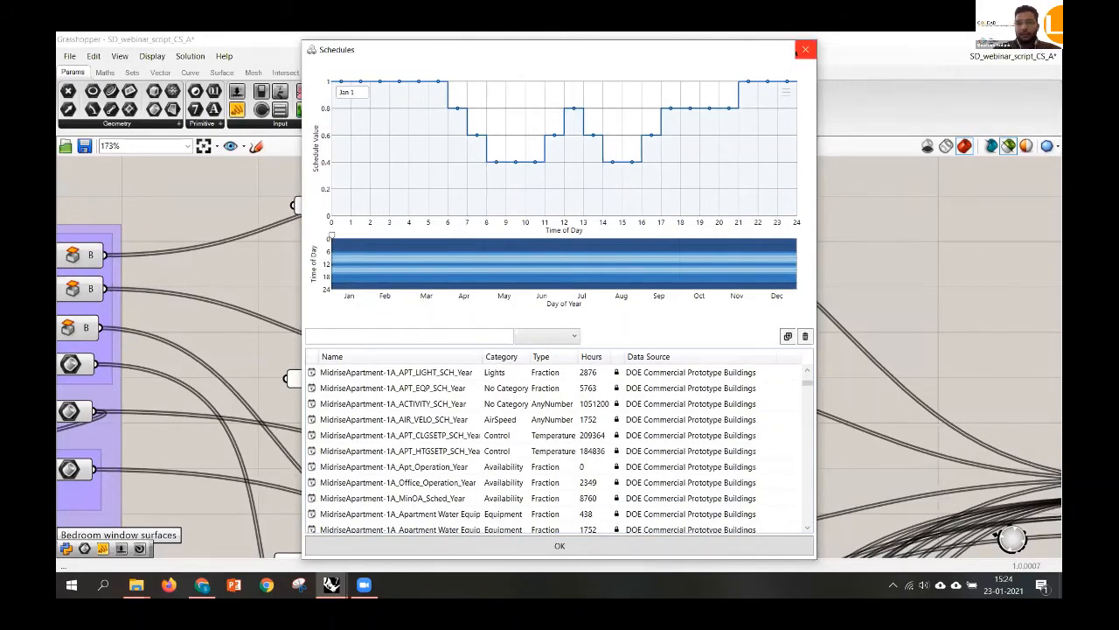
click(797, 51)
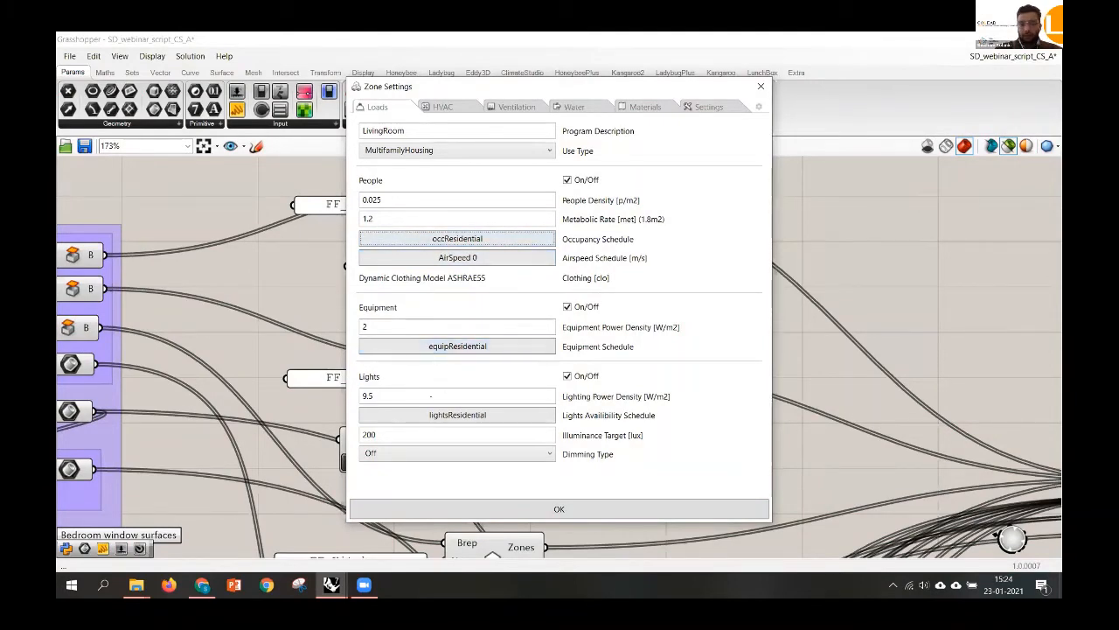
click(442, 107)
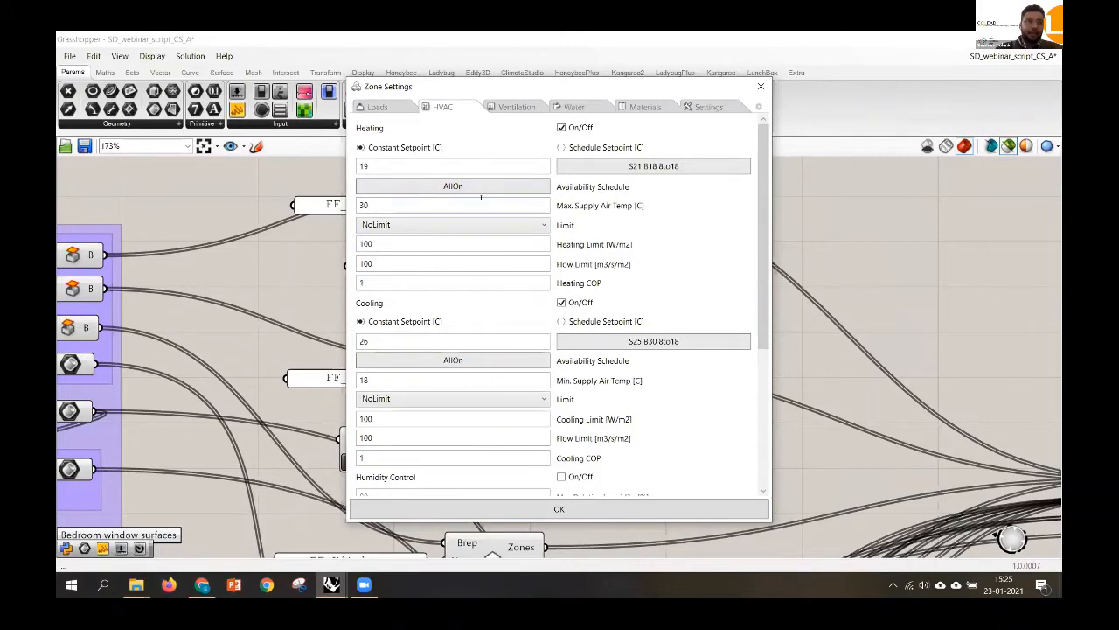
click(513, 106)
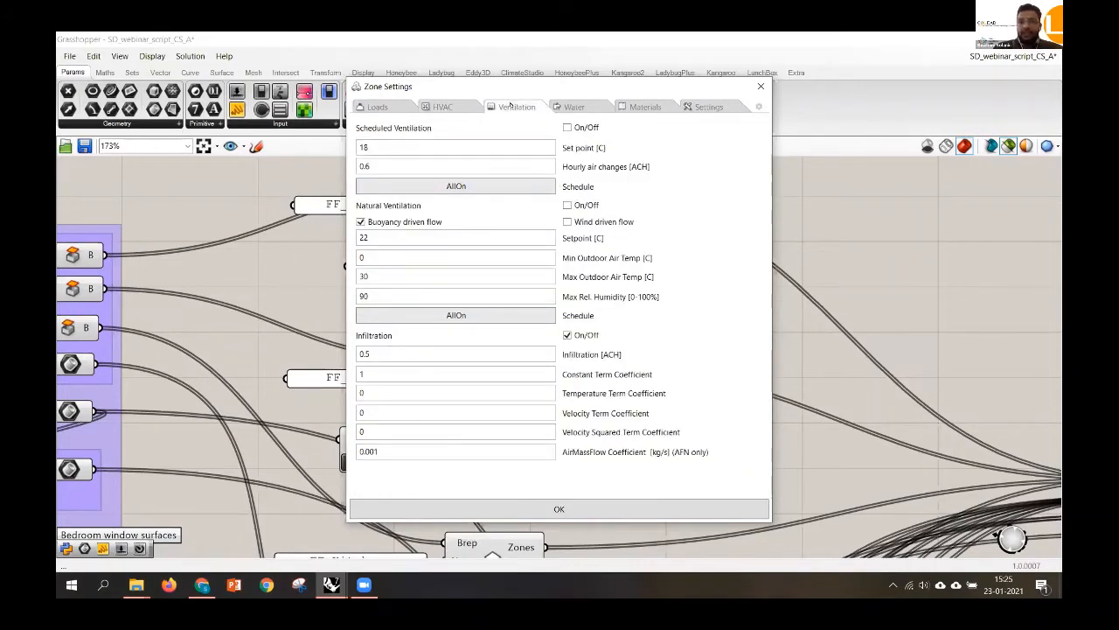
click(569, 106)
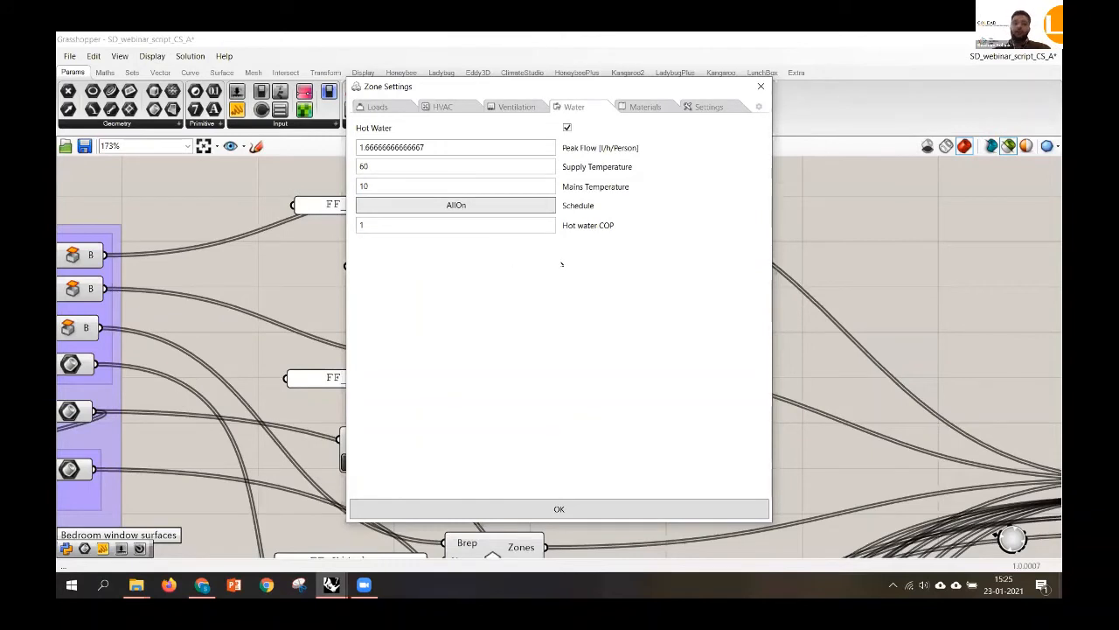
Open the construction library for the zone's Roof Construction and try to duplicate UVal_0.2_Mass
click(643, 106)
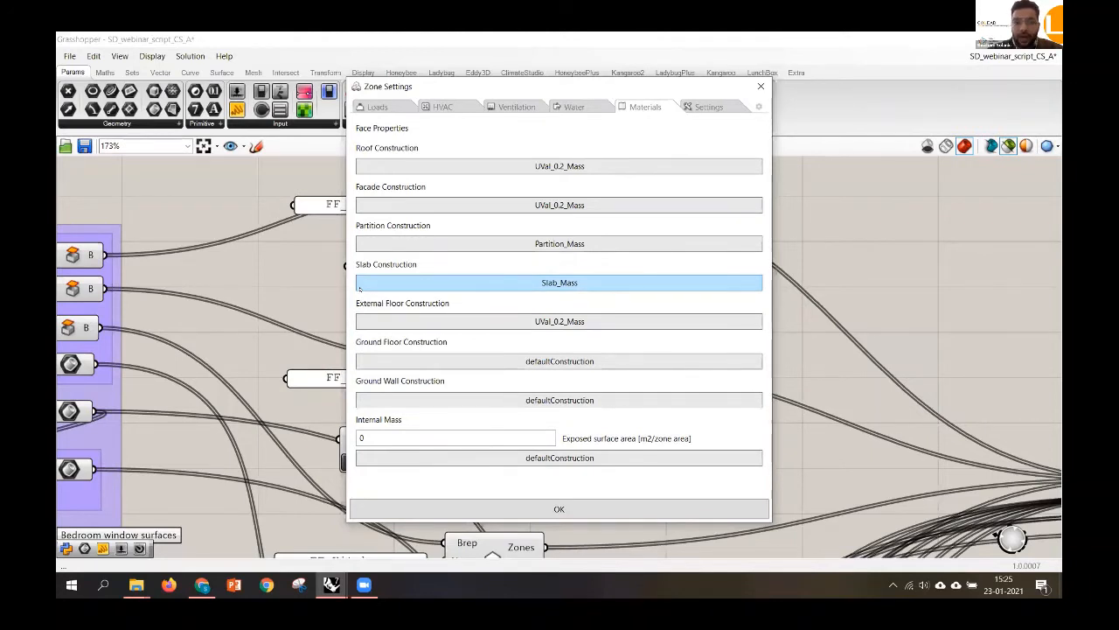
click(427, 164)
click(427, 163)
click(427, 164)
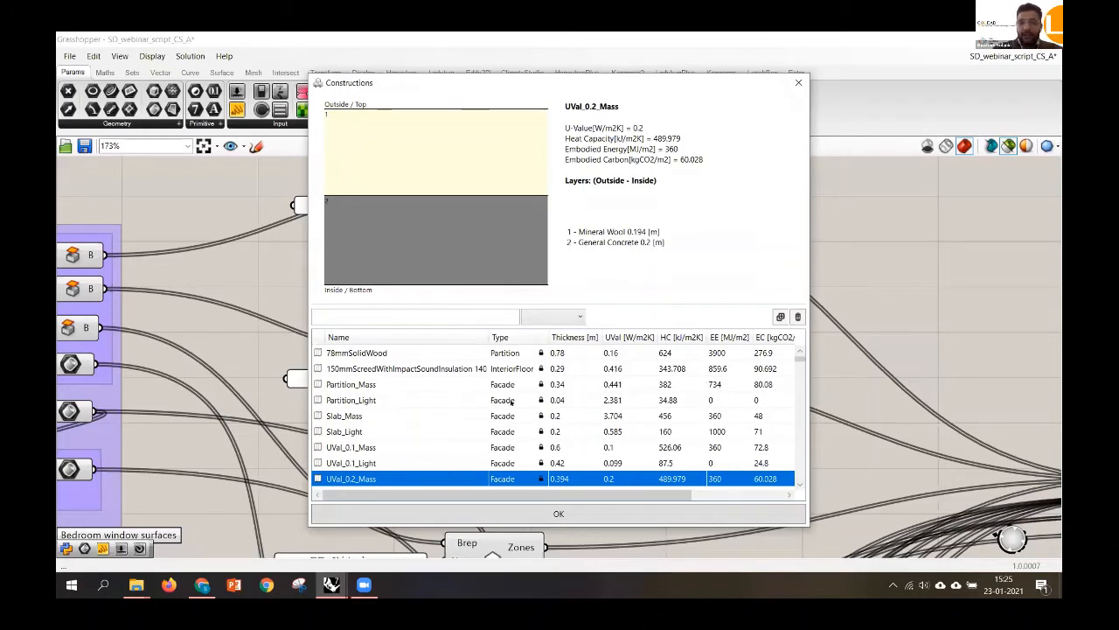
click(780, 316)
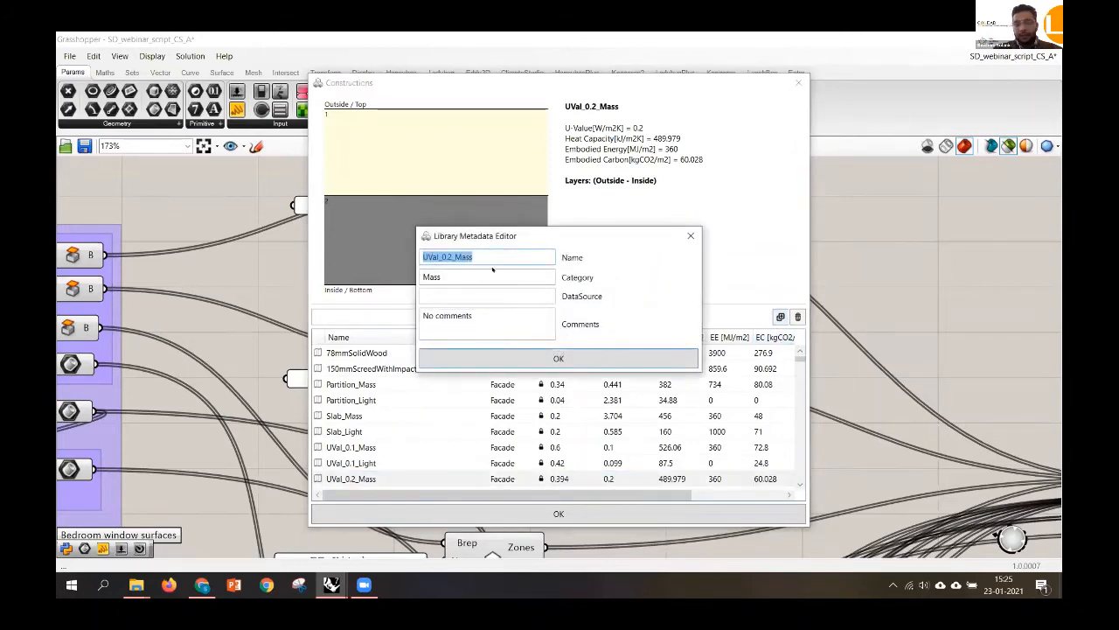
click(560, 366)
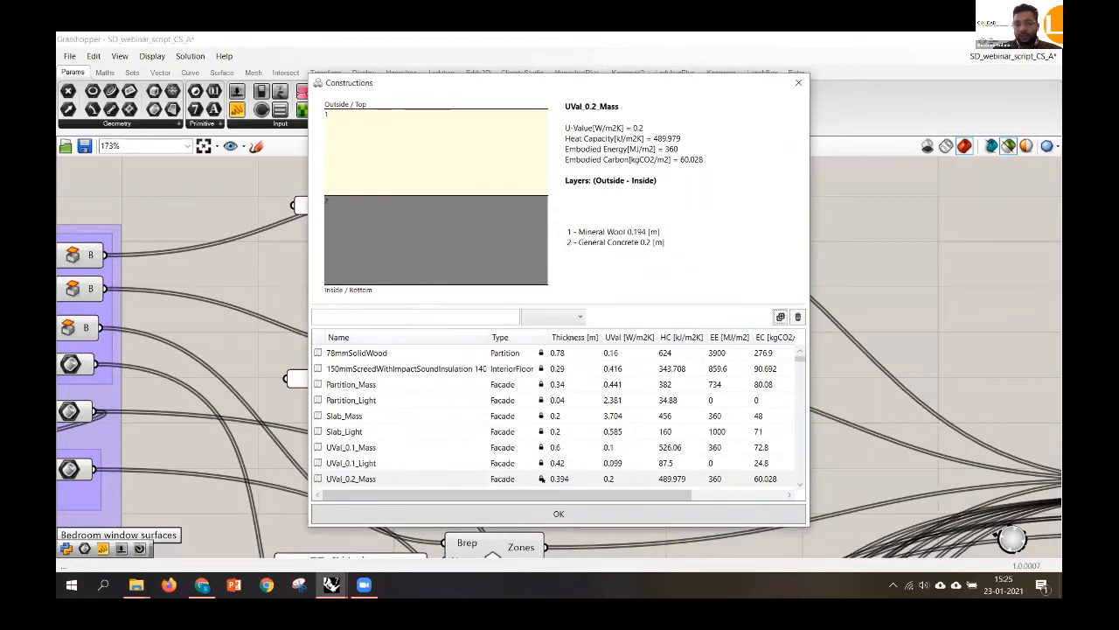
Inspect the layers of GreenRoofConstruction in the construction library, then return to the zone's material settings
drag(800, 357, 800, 480)
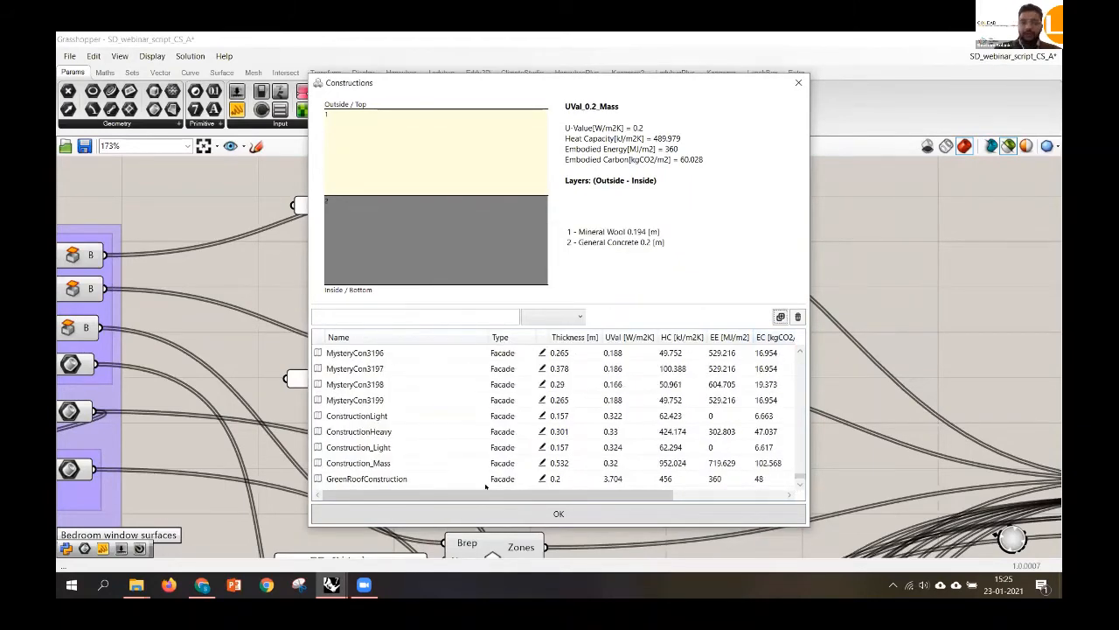
click(542, 479)
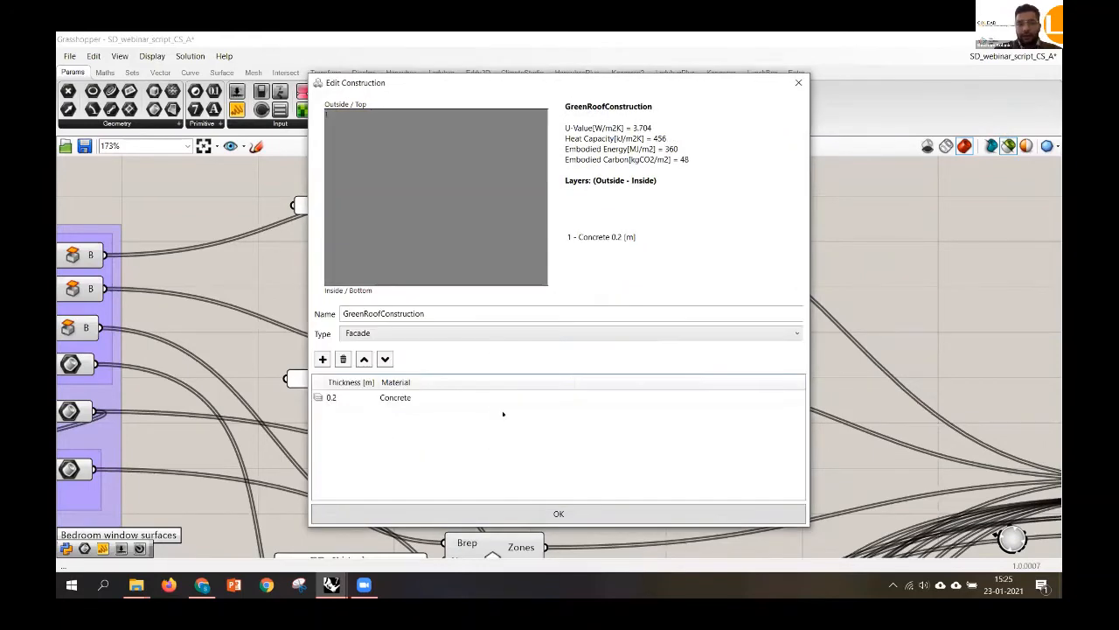
click(797, 84)
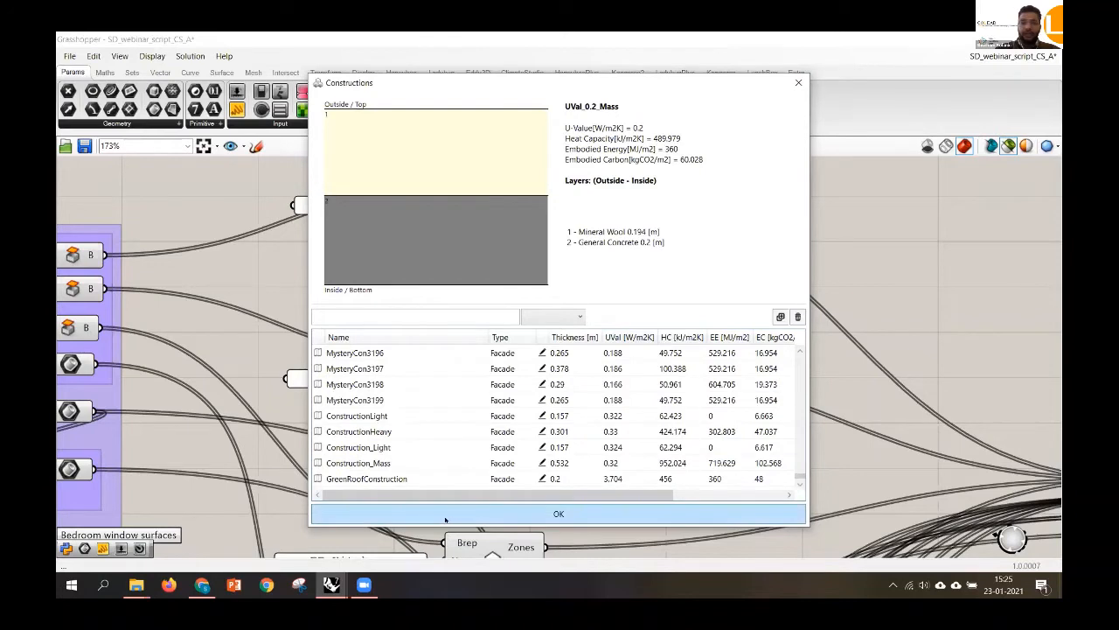
click(452, 515)
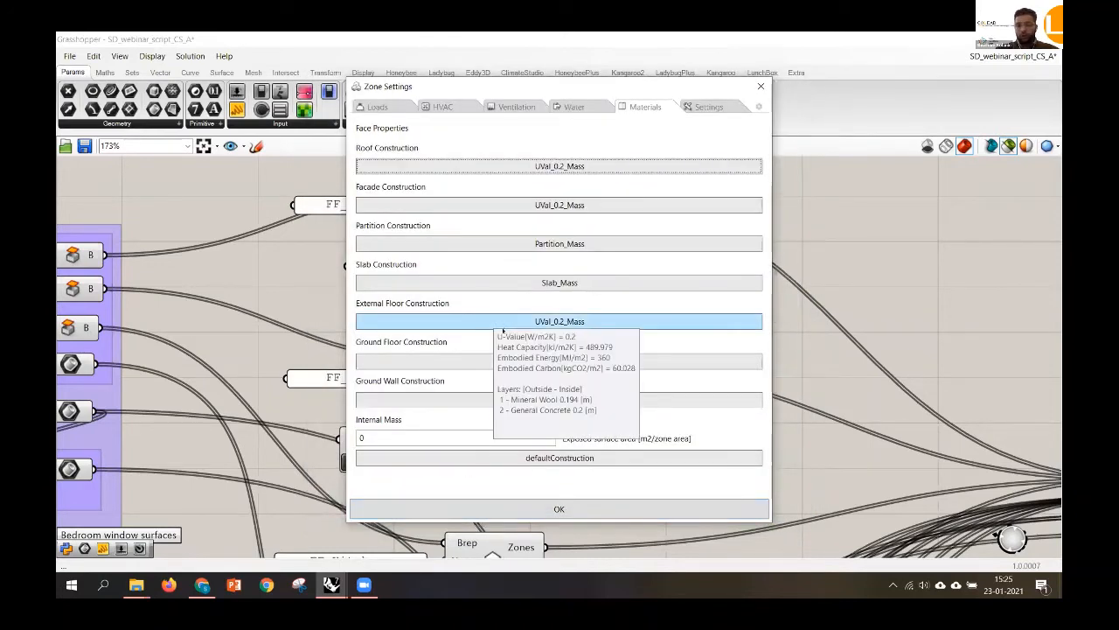
Review the zone's carbon, cost and behavior settings, then close the Zone Settings
click(701, 107)
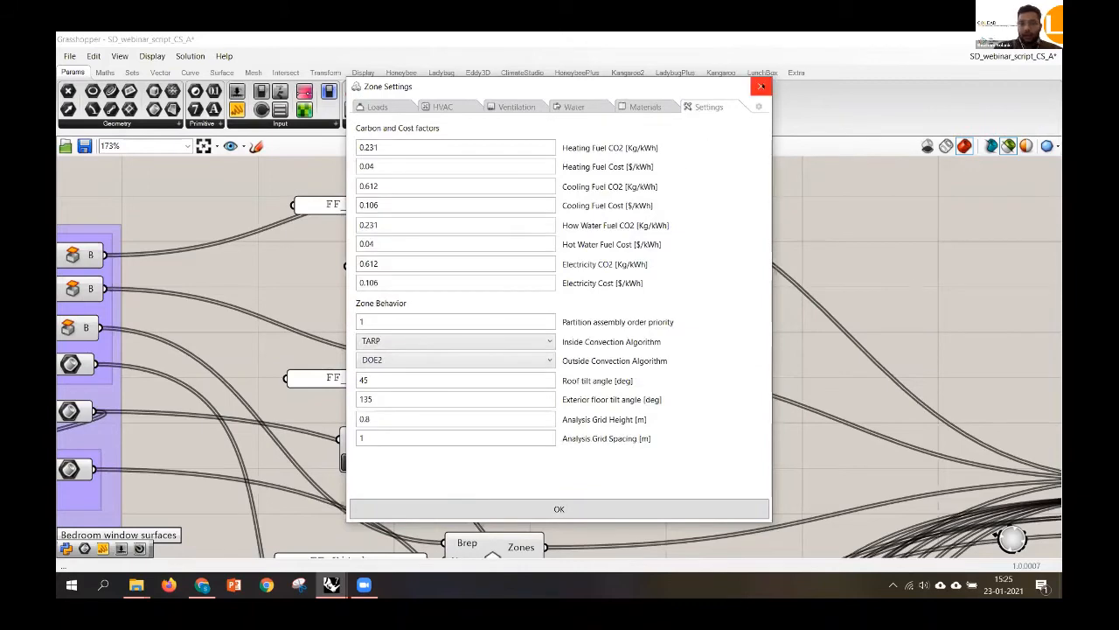
click(758, 85)
scroll(464, 227, down, 4)
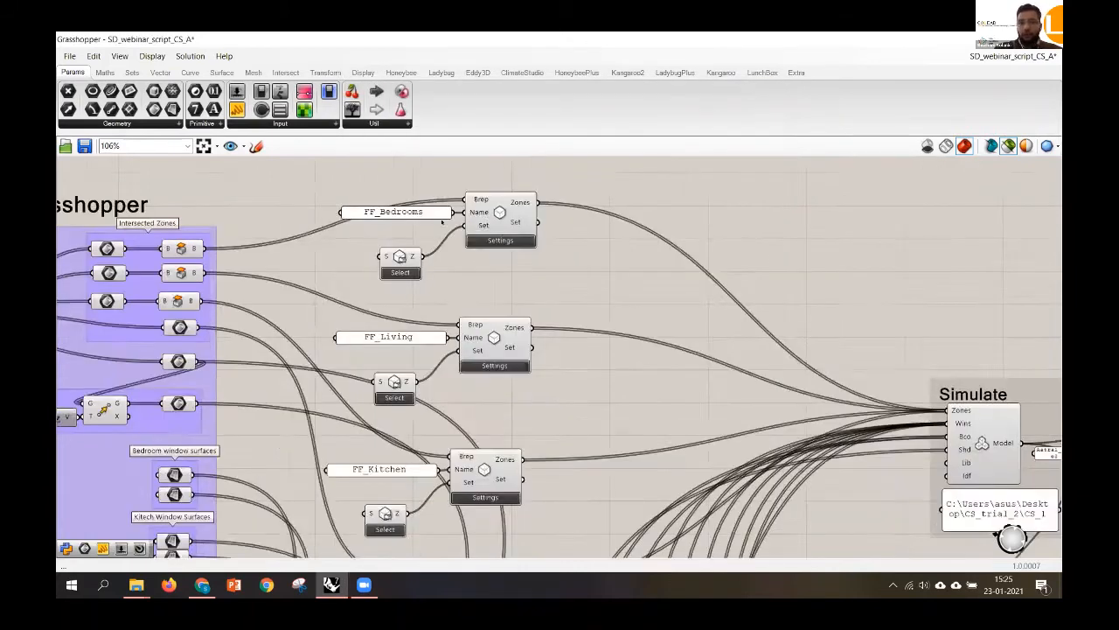
Examine how the FF_Bedrooms, FF_Living, FF_Kitchen and FF_Toilet zone components connect to the model component in the Simulate group
scroll(465, 227, down, 2)
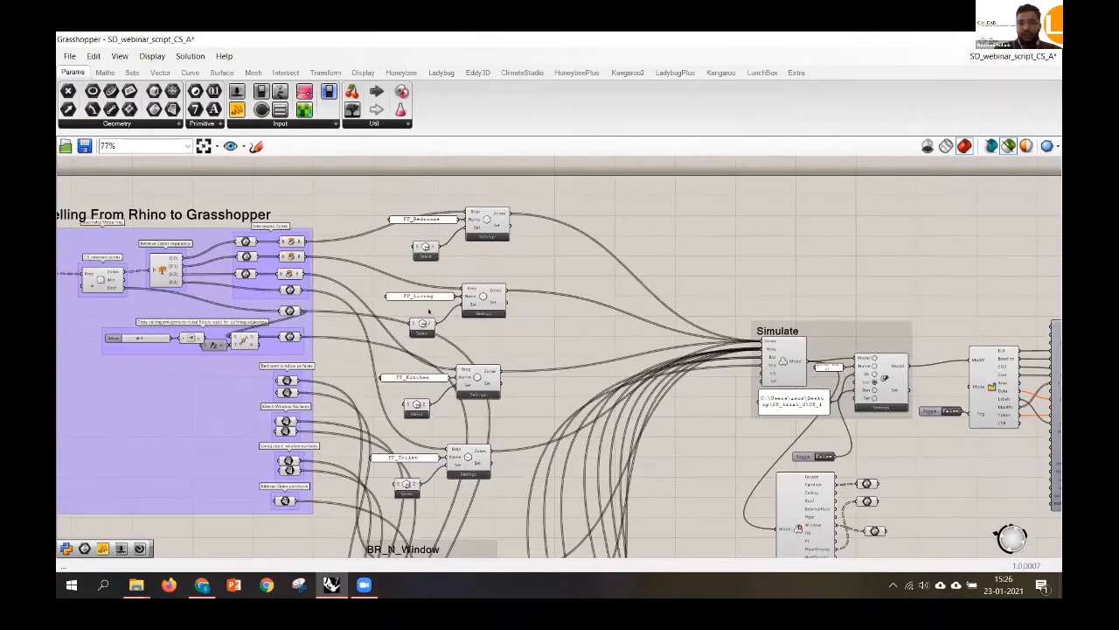
scroll(413, 286, up, 4)
scroll(412, 286, down, 4)
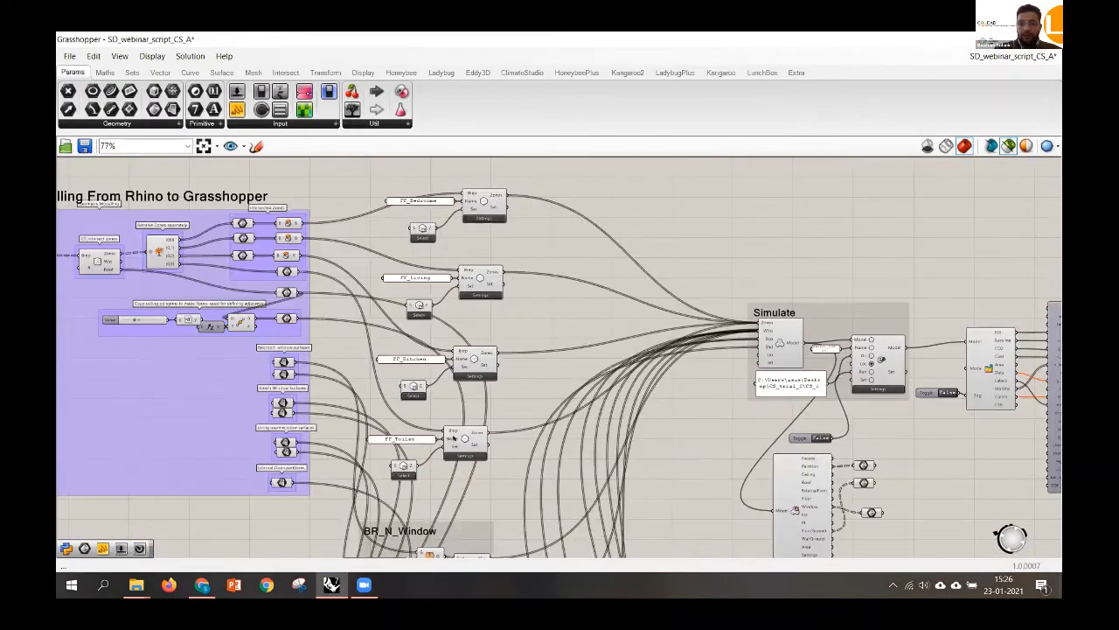
scroll(452, 429, up, 3)
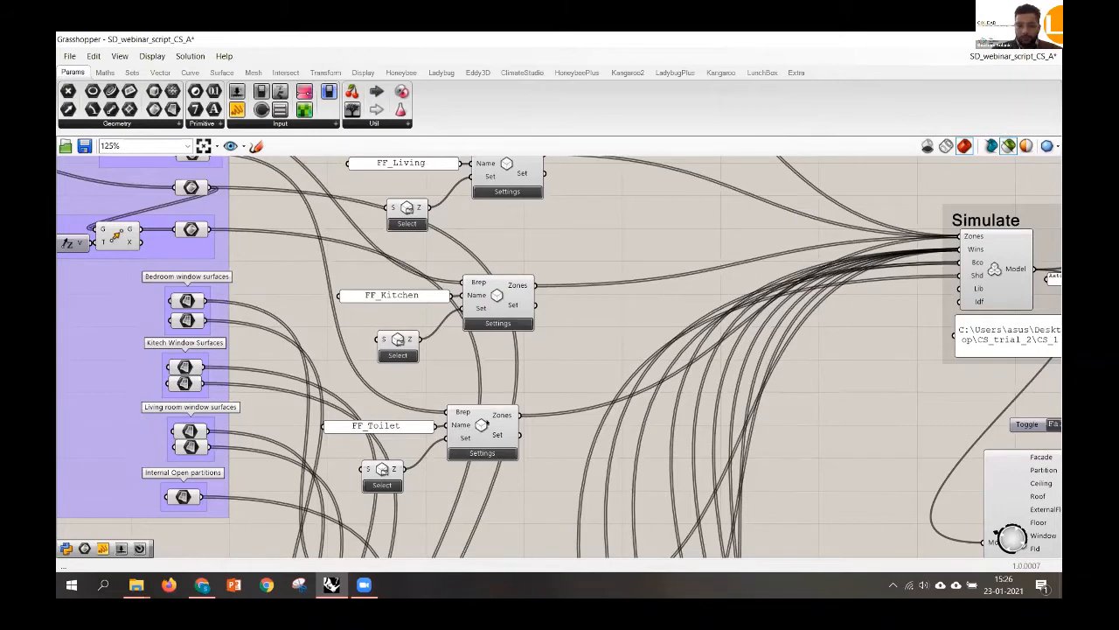
scroll(488, 423, down, 3)
scroll(478, 434, down, 1)
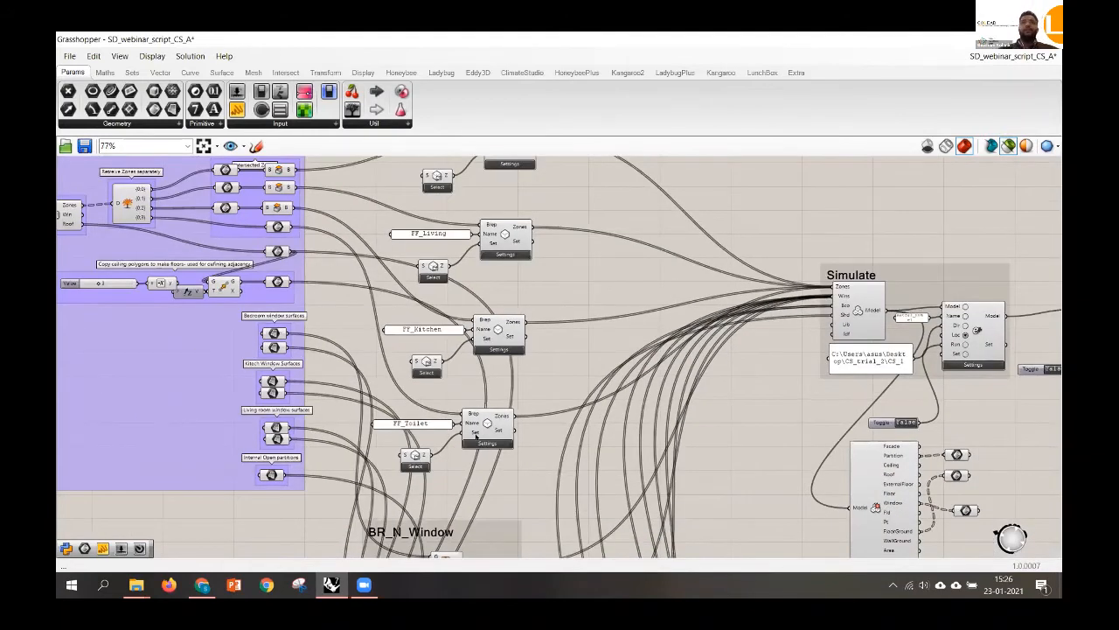
scroll(476, 434, down, 1)
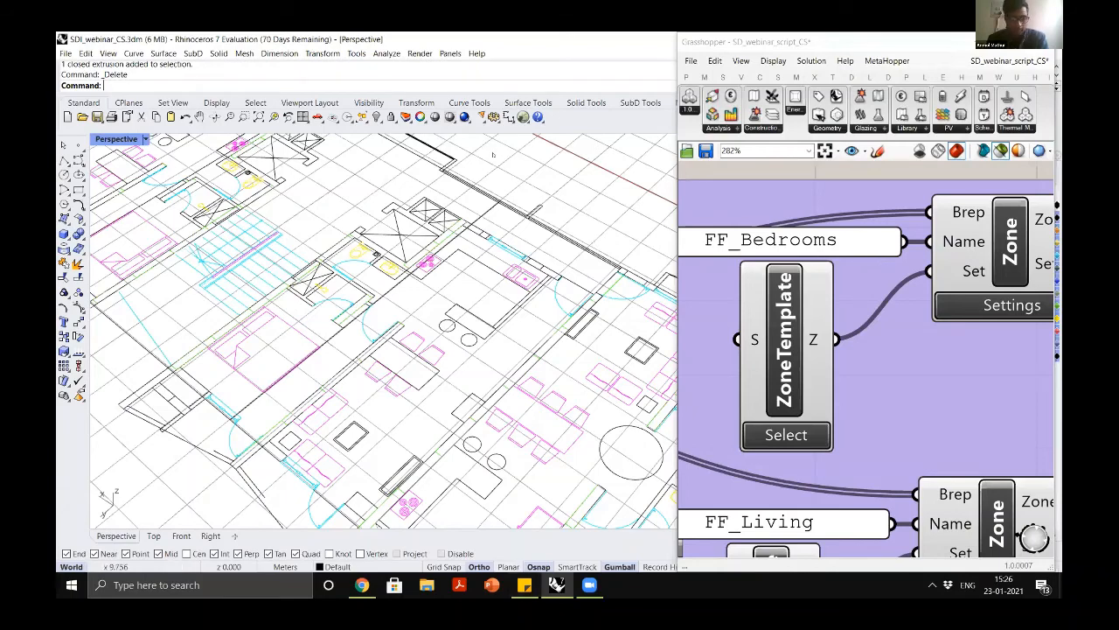
Open the settings of the FF_Bedrooms zone and review its loads and the HVAC heating and cooling setpoints, limits and COP
scroll(754, 264, down, 4)
scroll(848, 296, up, 4)
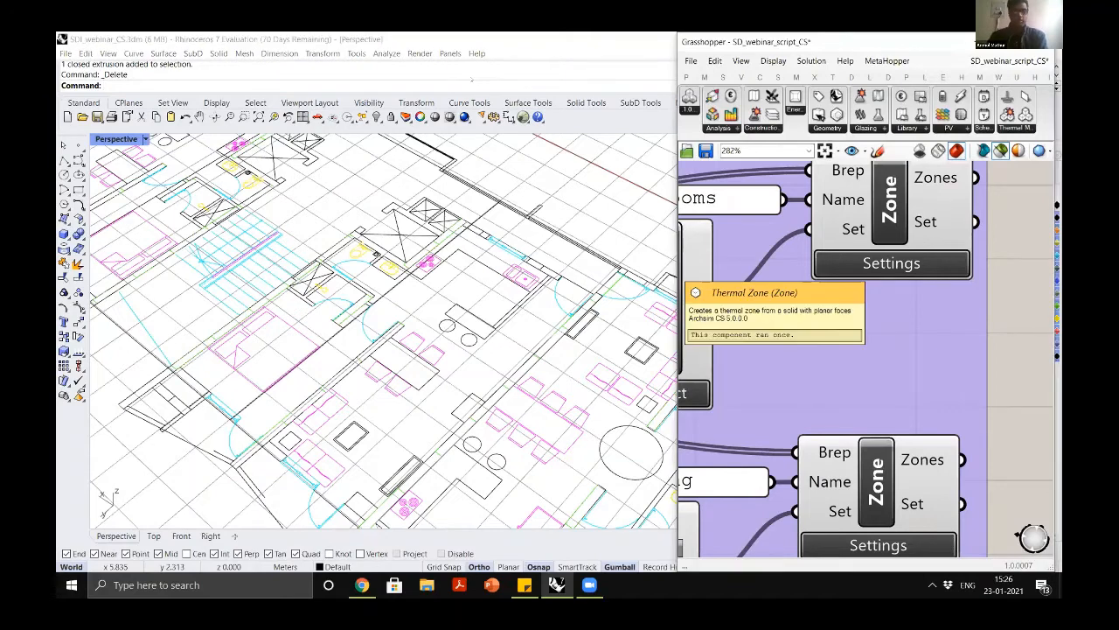
click(883, 263)
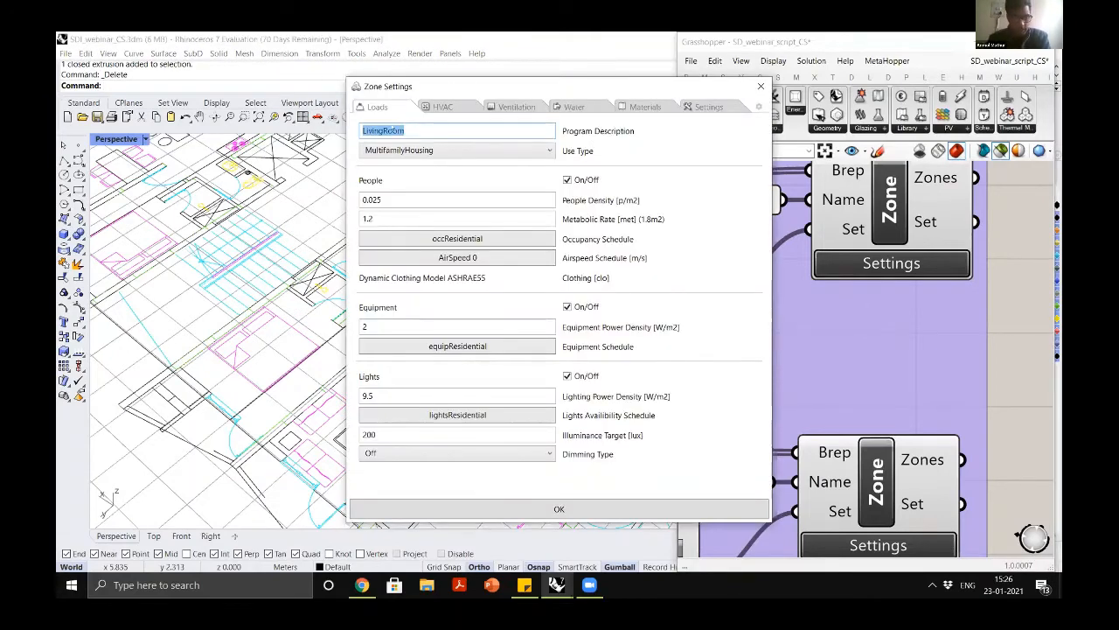
click(383, 76)
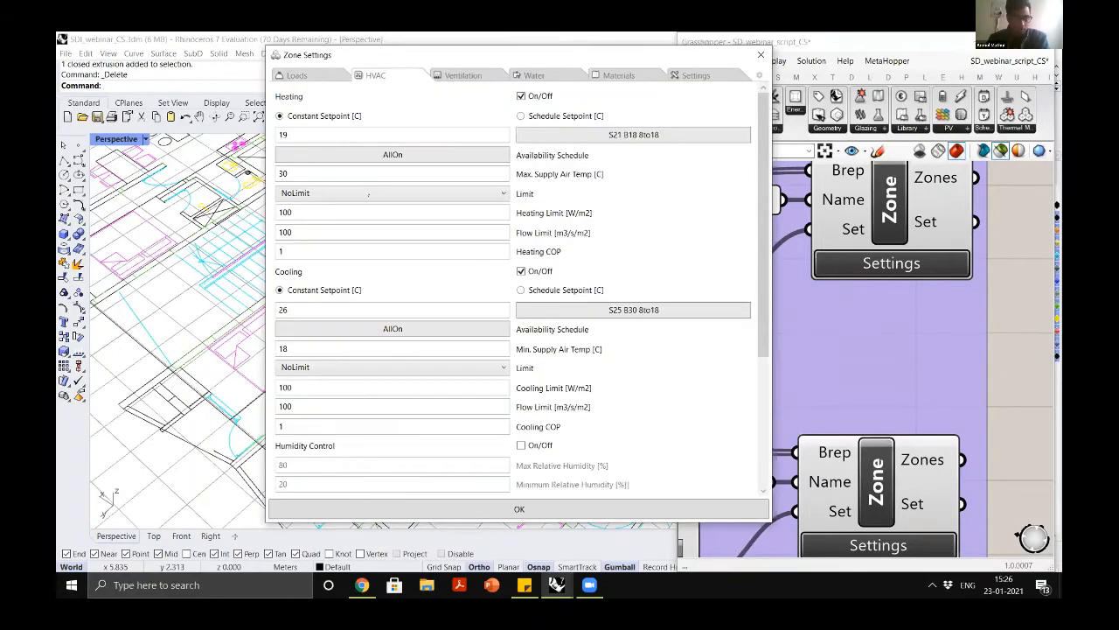
click(299, 75)
click(383, 75)
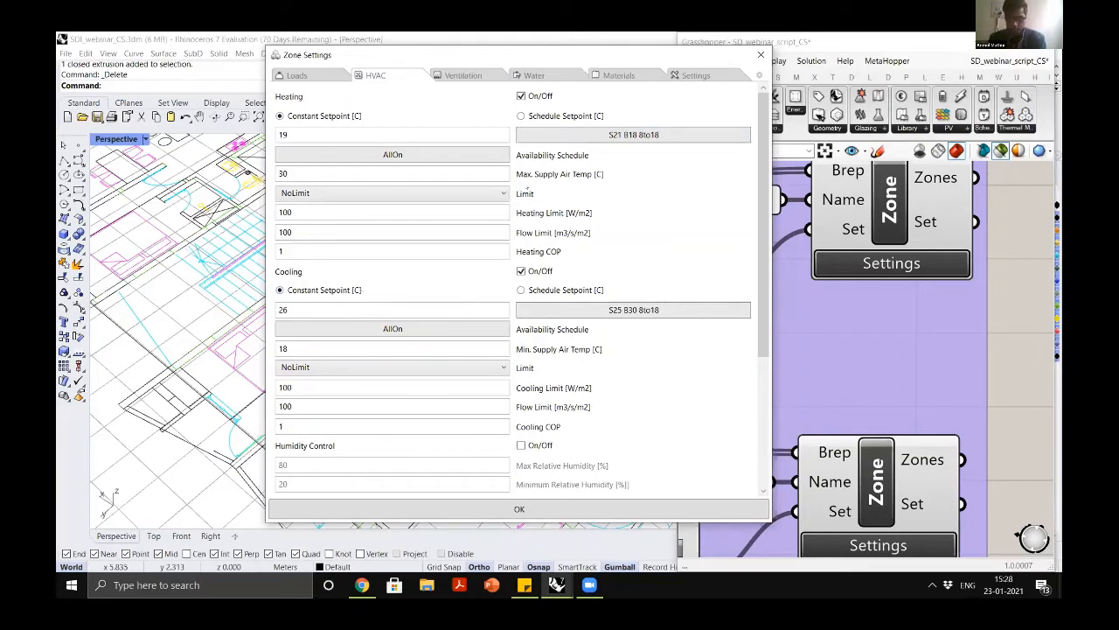
drag(761, 133, 764, 147)
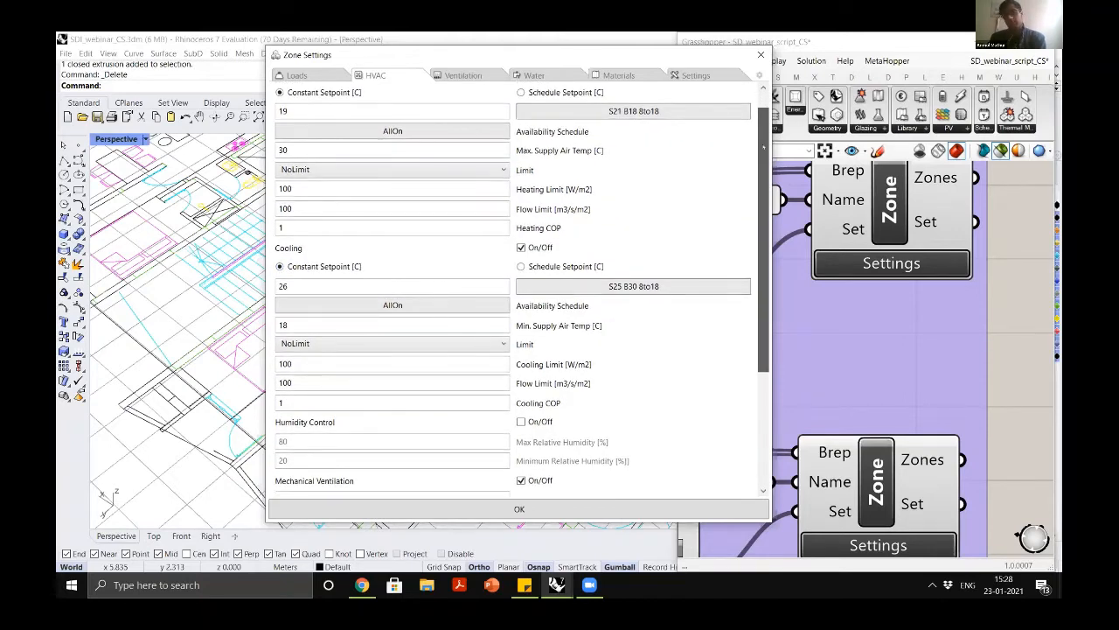
drag(763, 147, 763, 147)
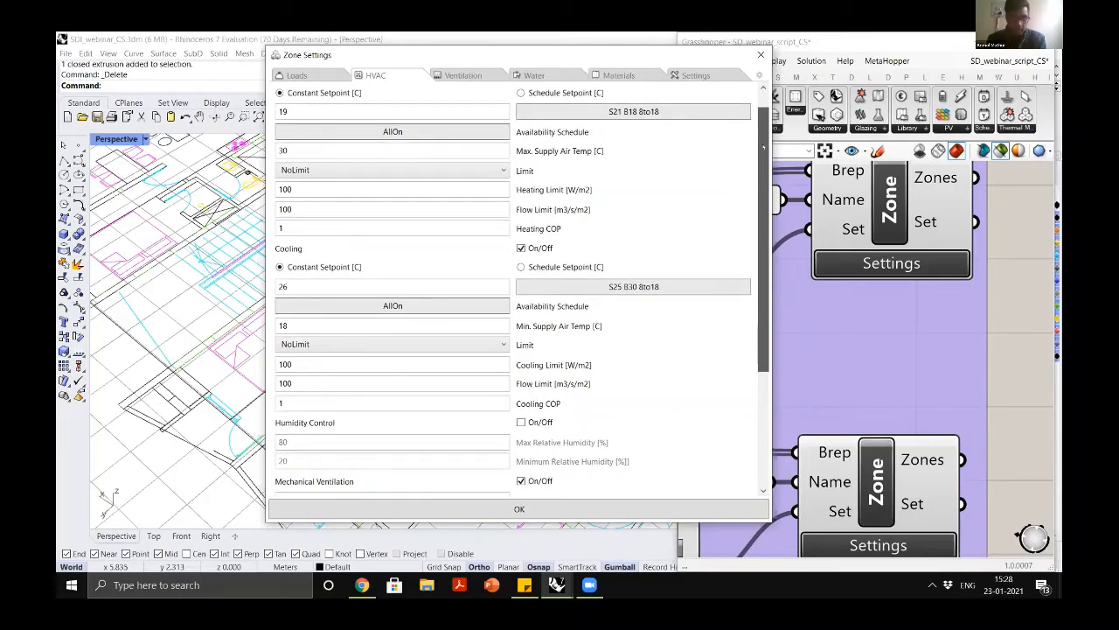
drag(763, 147, 764, 147)
scroll(509, 254, up, 1)
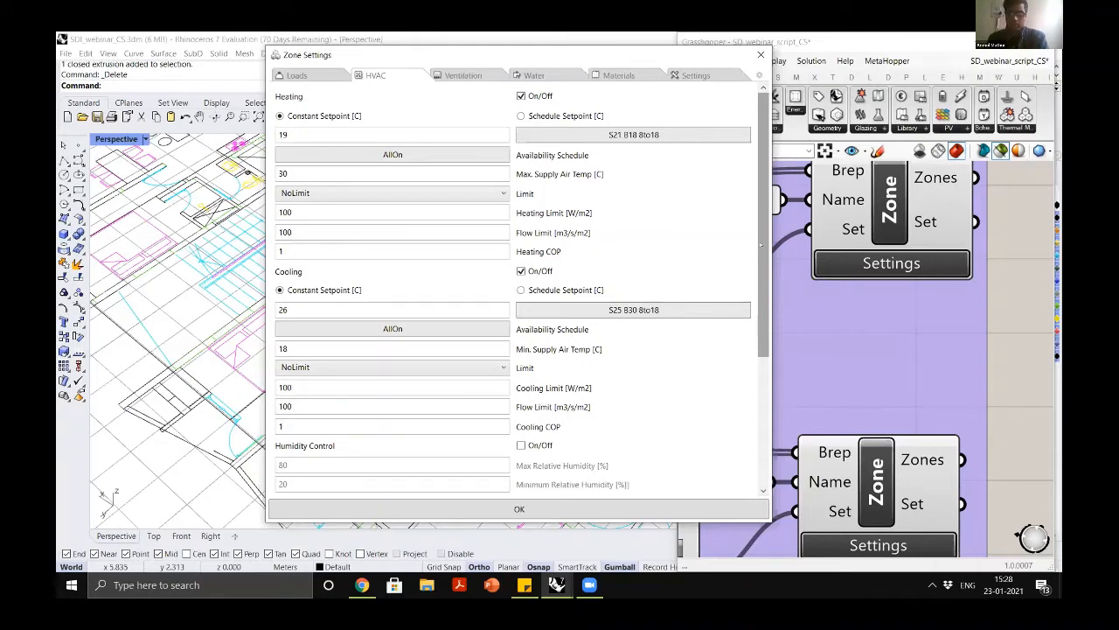
Review the zone's mechanical ventilation fresh air and heat recovery ratios, and toggle Fan Energy using EMS on and back off
drag(760, 246, 761, 398)
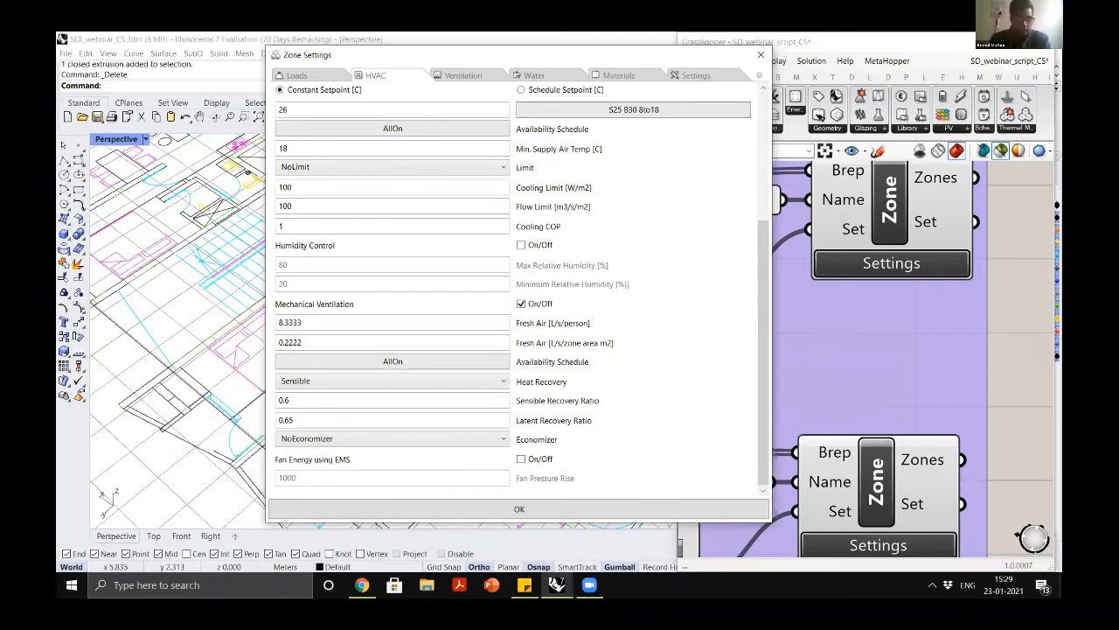
double_click(286, 324)
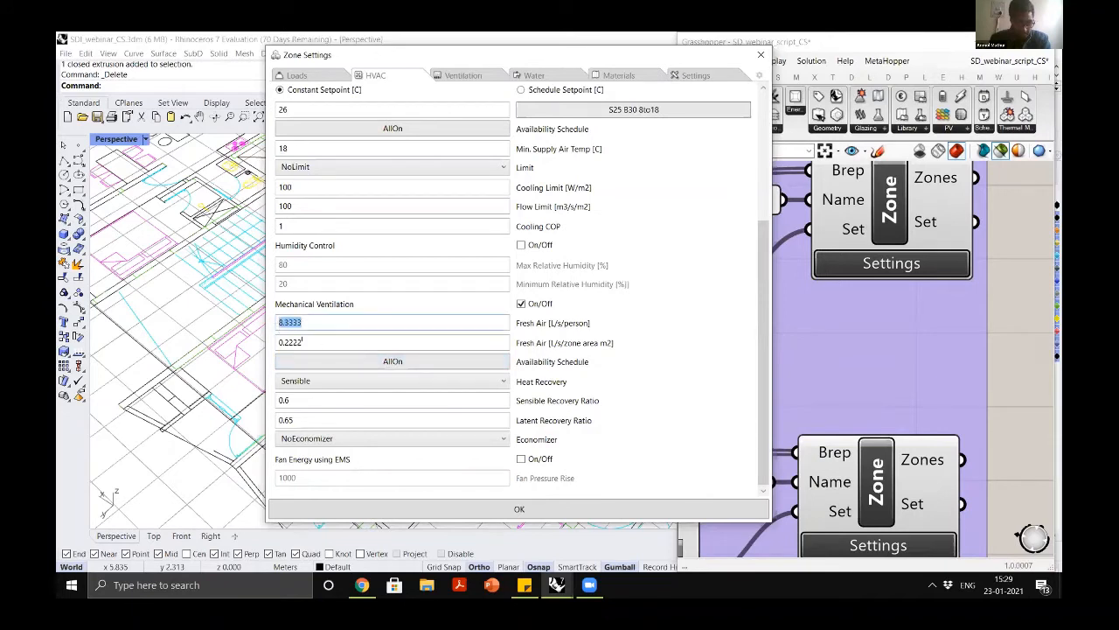
key(Tab)
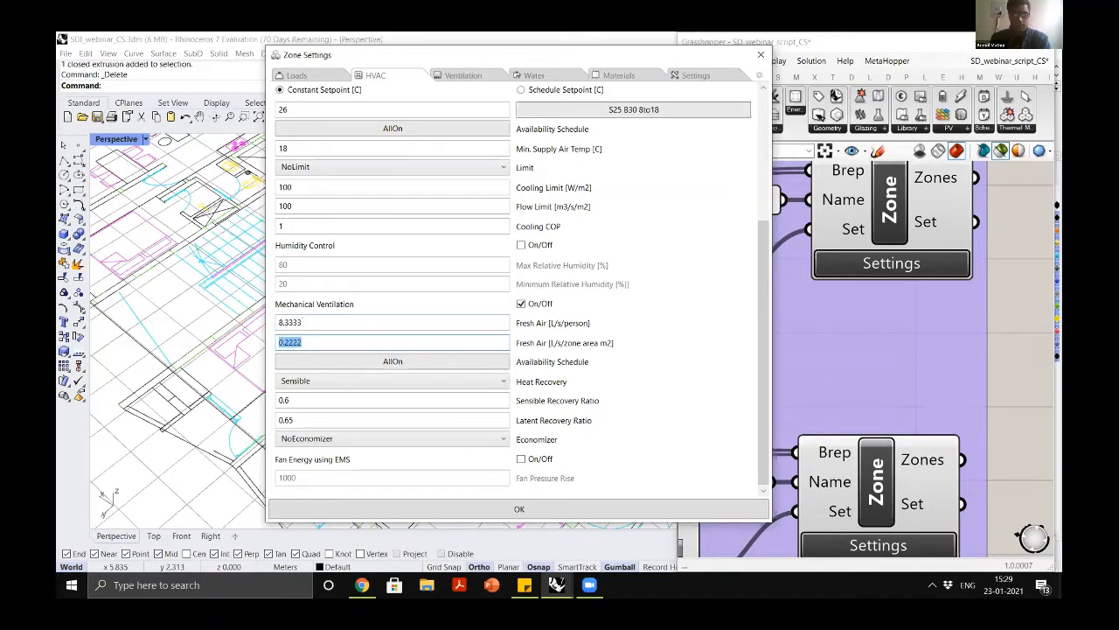
drag(303, 321, 273, 323)
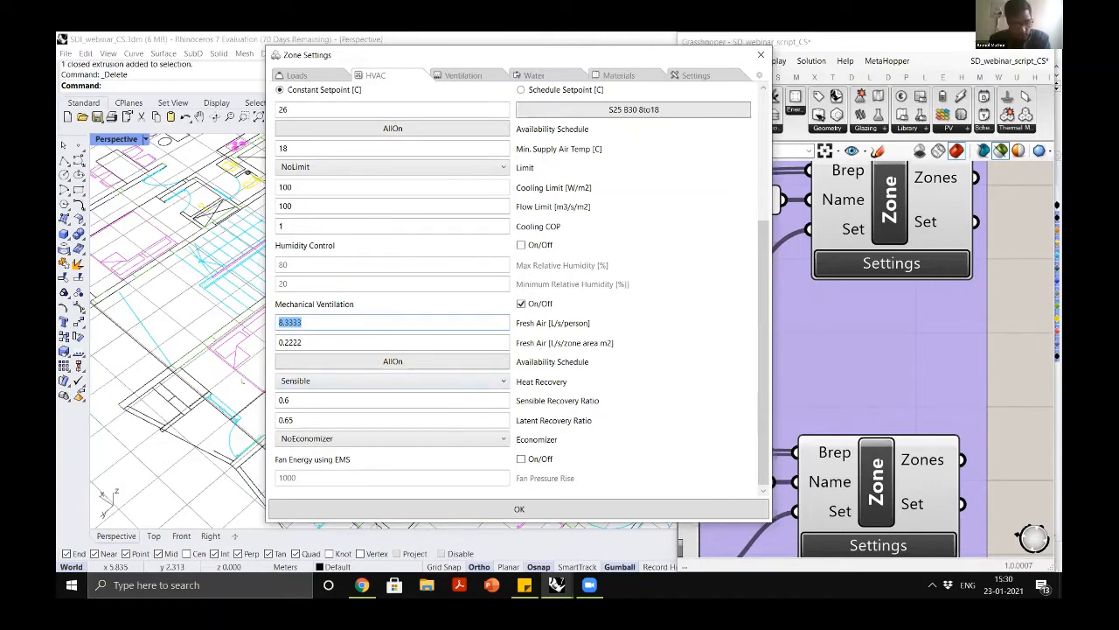
click(328, 398)
click(344, 418)
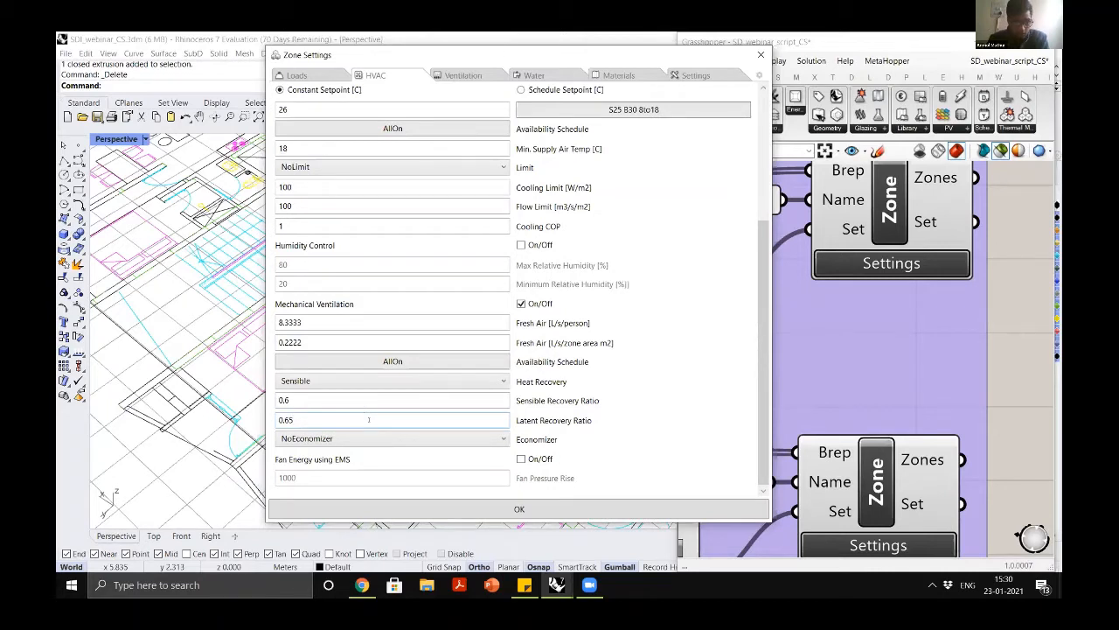
drag(302, 421, 275, 420)
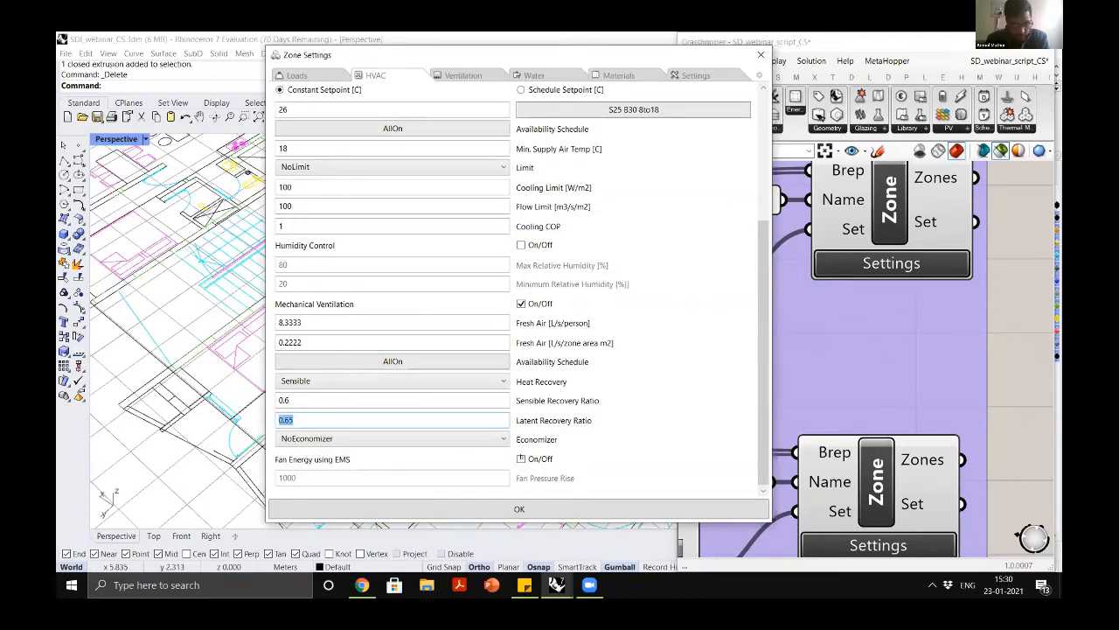
click(522, 458)
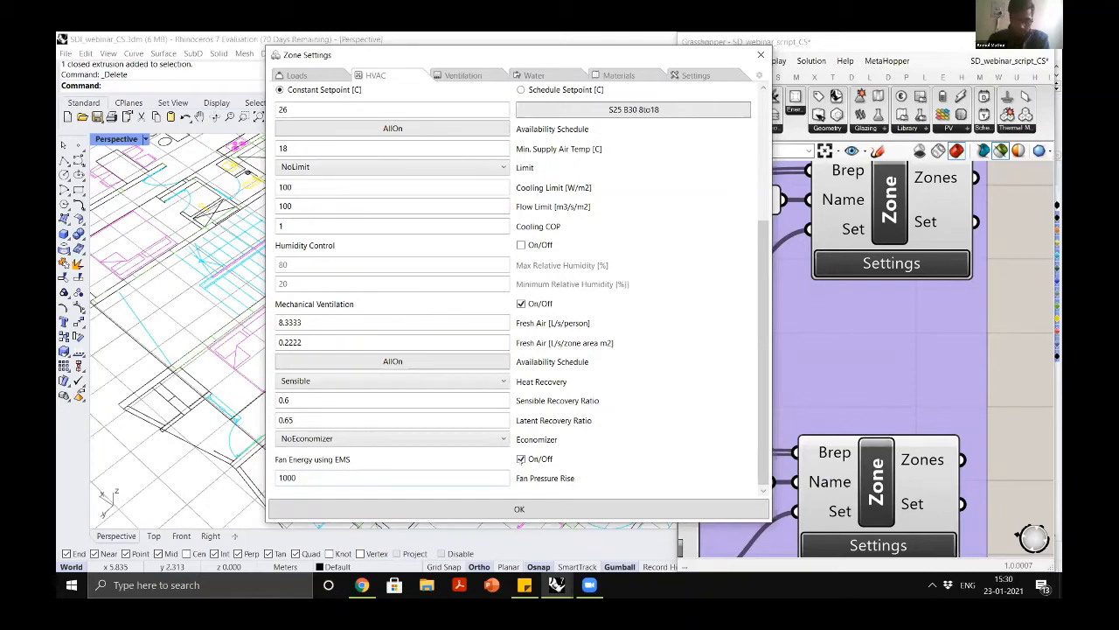
click(521, 459)
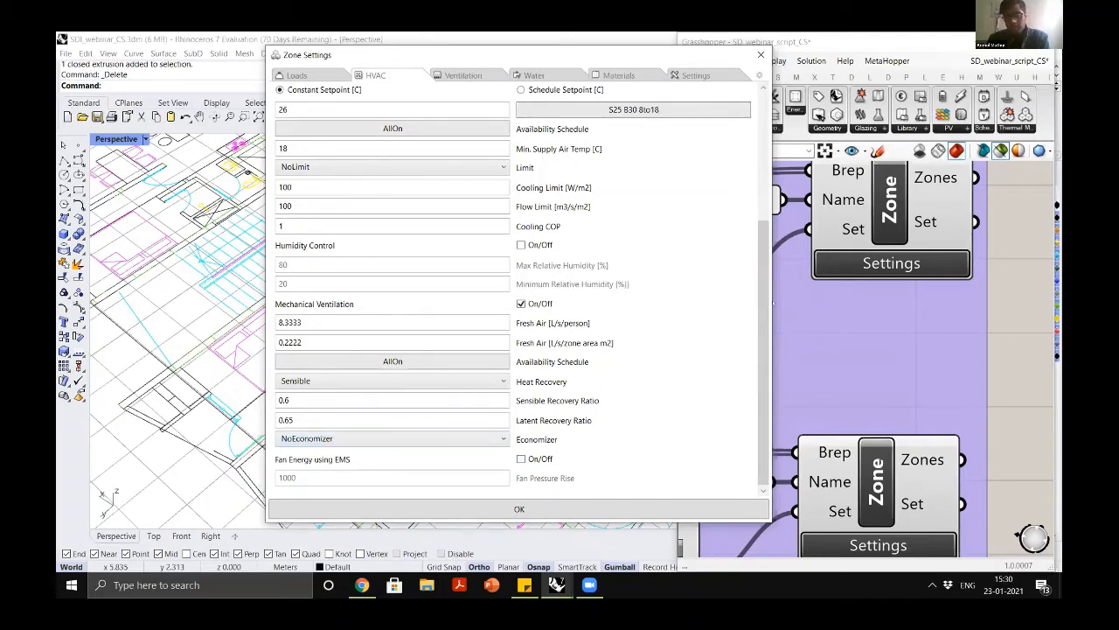
Review the zone's ventilation, water, construction, and carbon and cost settings, then close the Zone Settings without confirming
scroll(753, 137, up, 5)
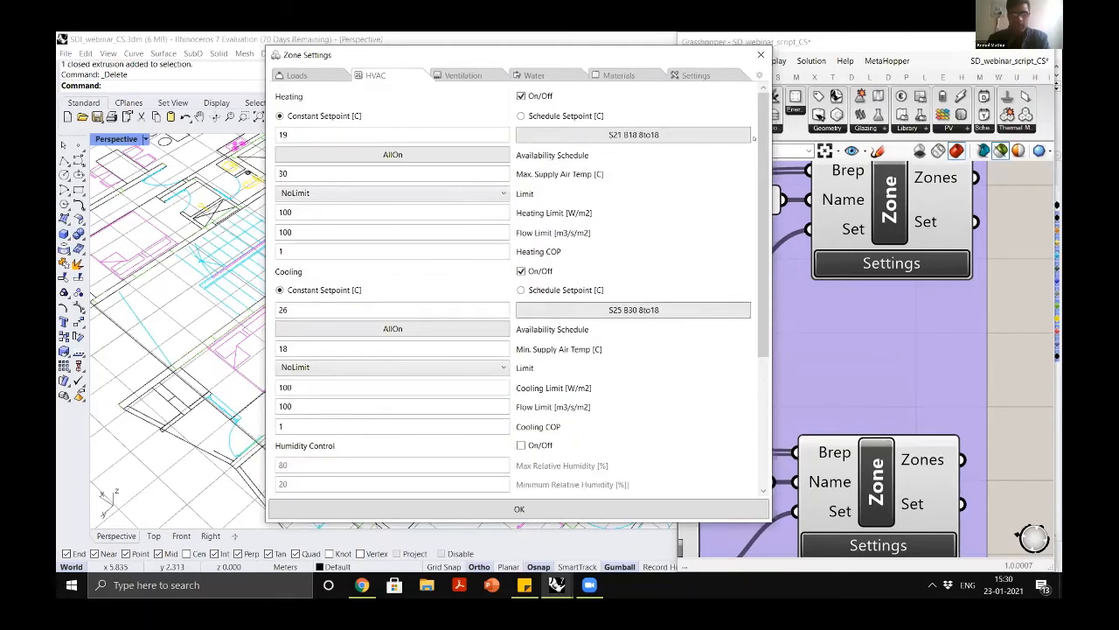
click(463, 75)
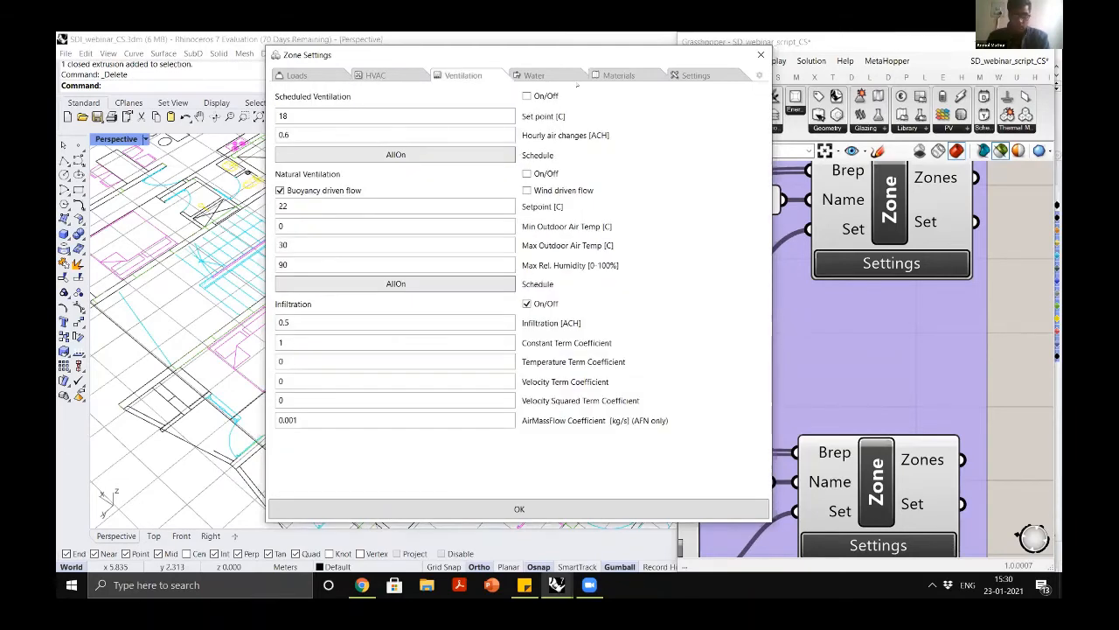
click(561, 77)
click(623, 75)
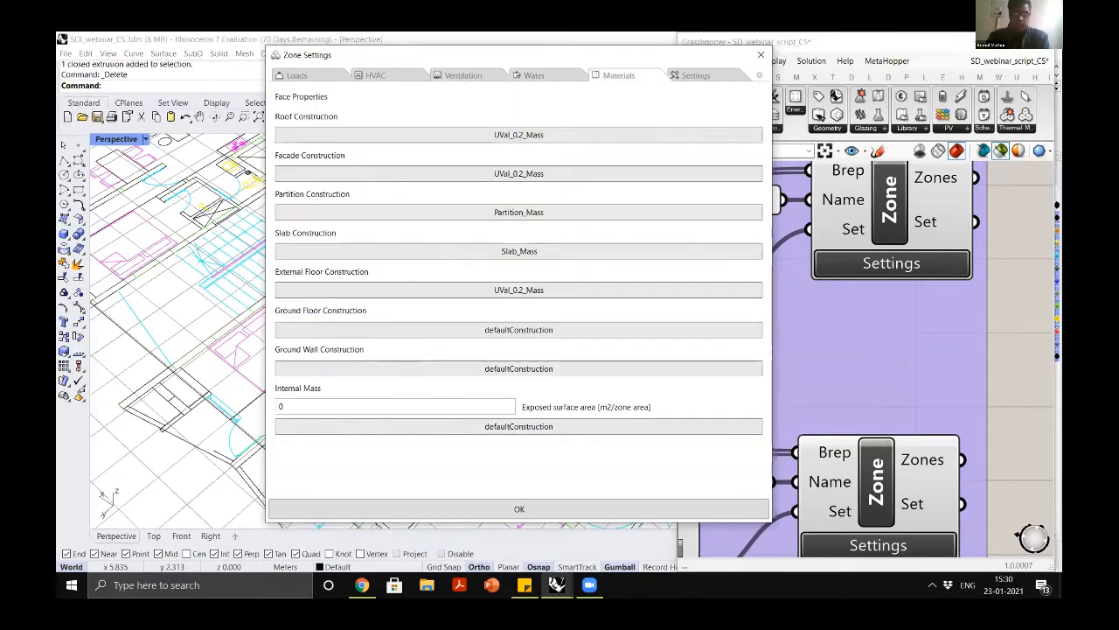
click(705, 75)
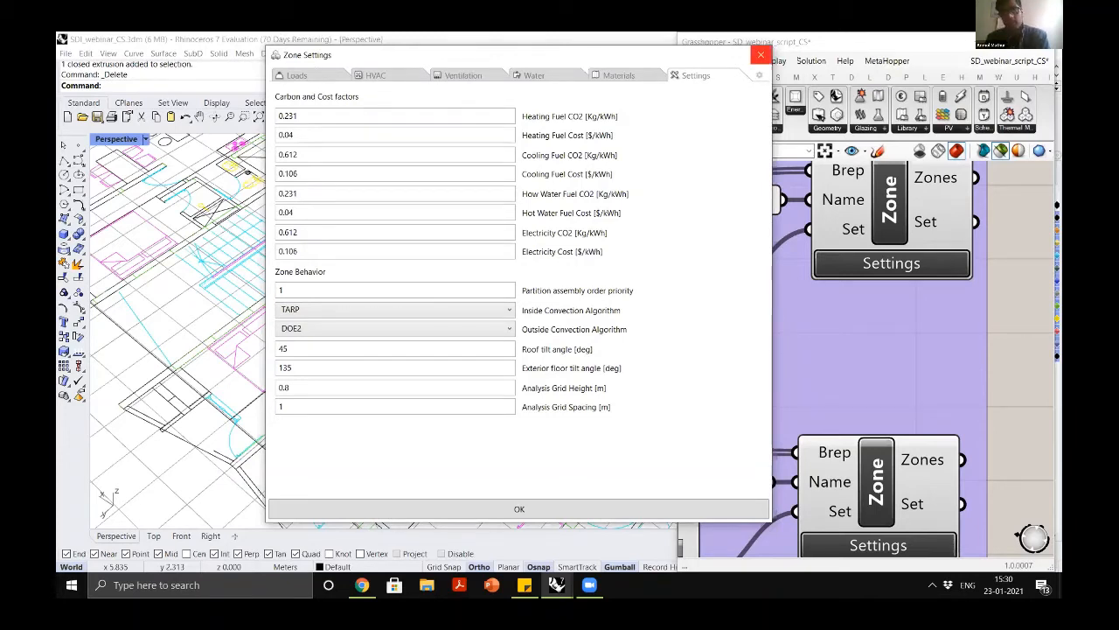
click(761, 54)
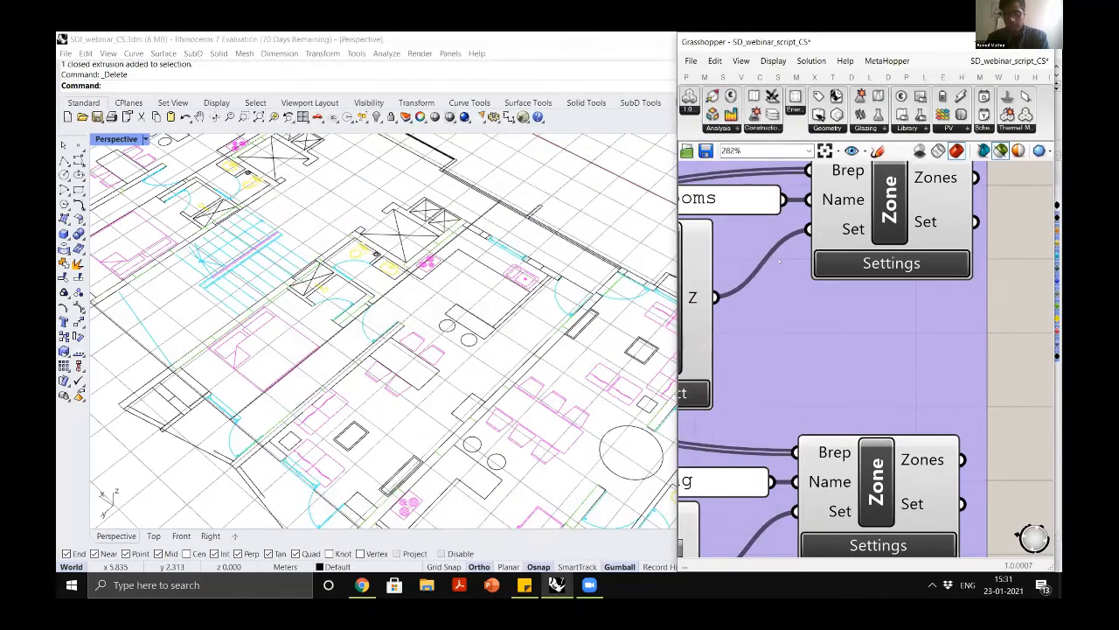
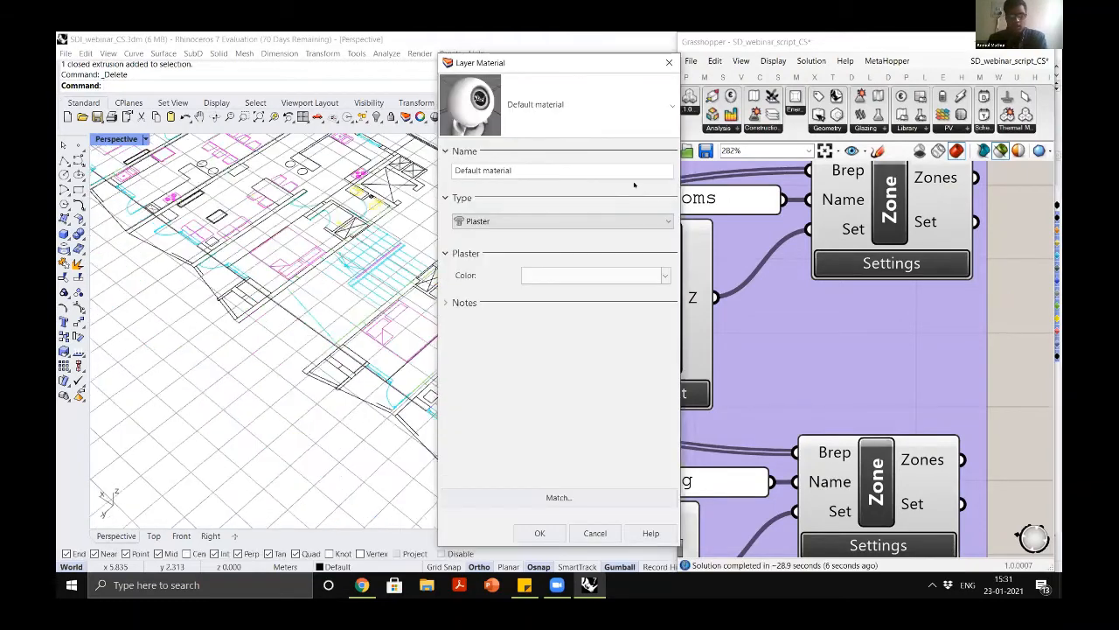
Dismiss the Layer Material dialog and select the Networker component under CS_Model to preview the thermal model and its connections
key(Escape)
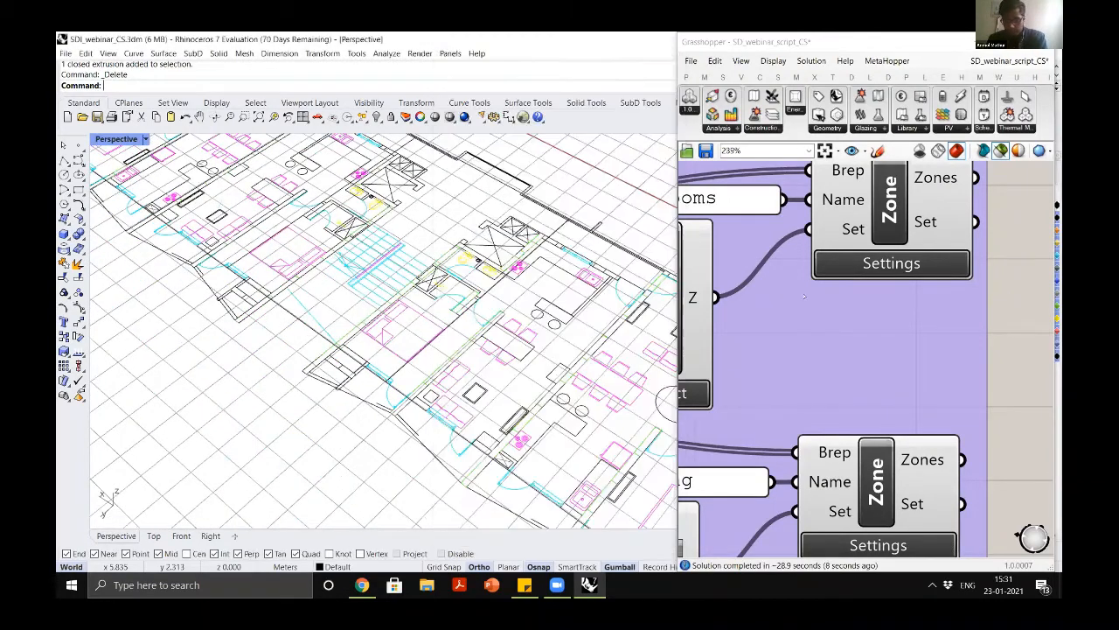
scroll(813, 298, down, 7)
scroll(796, 266, down, 3)
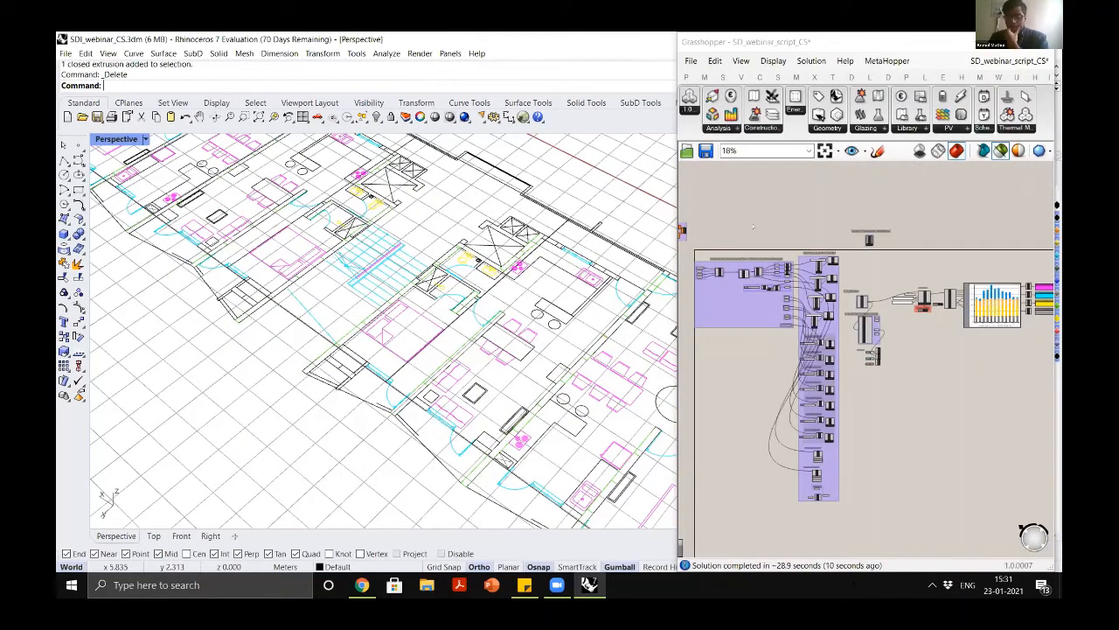
scroll(838, 297, up, 3)
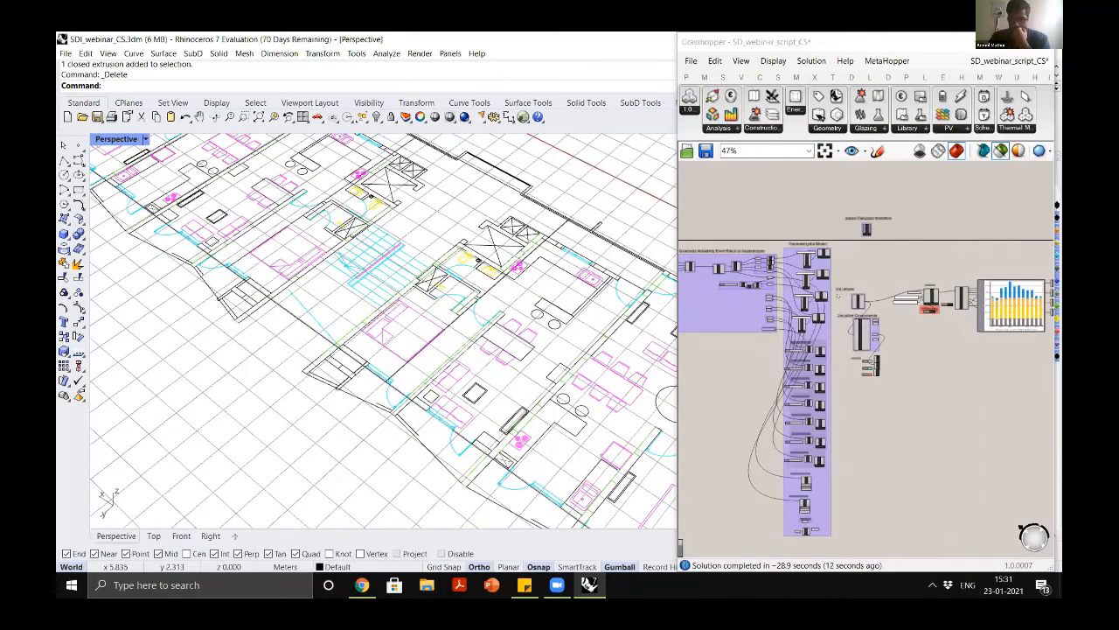
scroll(865, 306, up, 4)
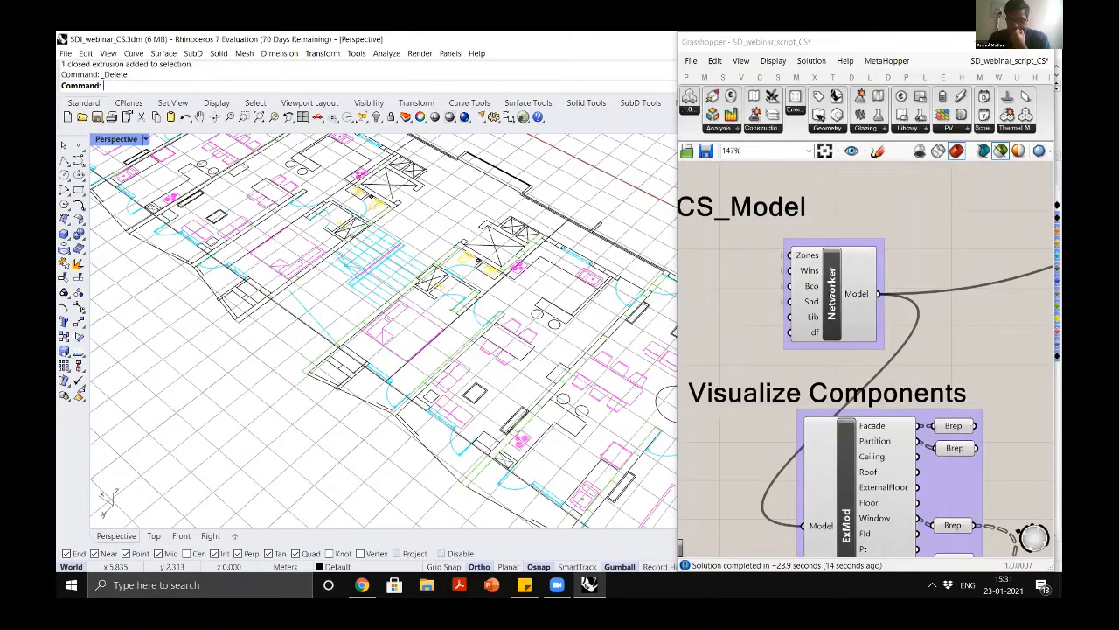
click(832, 295)
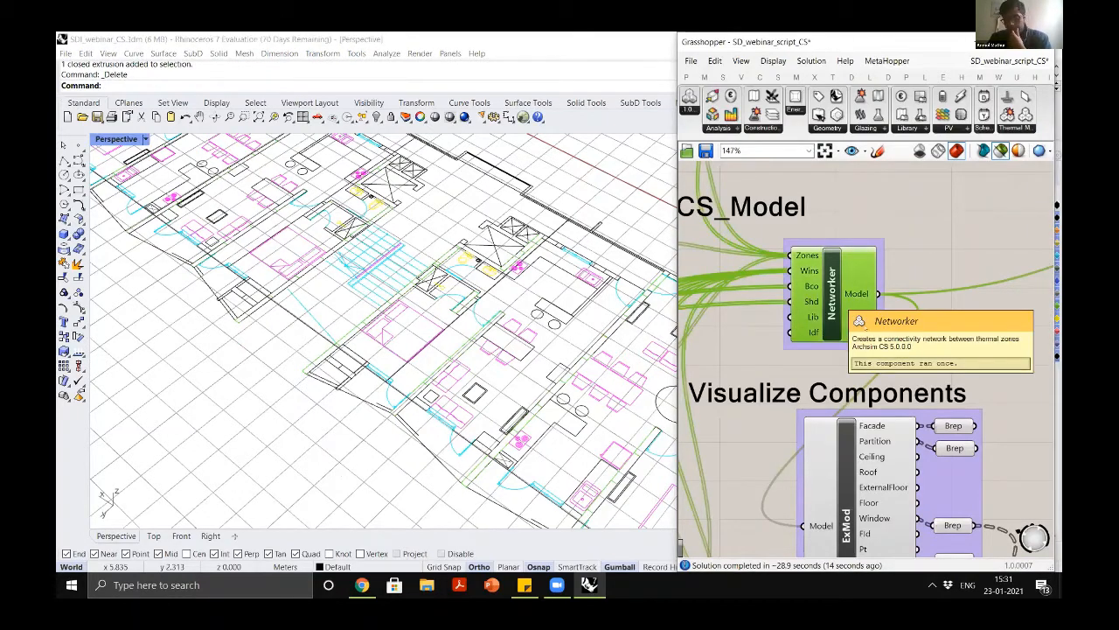
Review the zone and window components under Generating the Model, and select the Window component of KT_N_Window to trace its connections
scroll(748, 185, down, 1)
scroll(762, 244, down, 5)
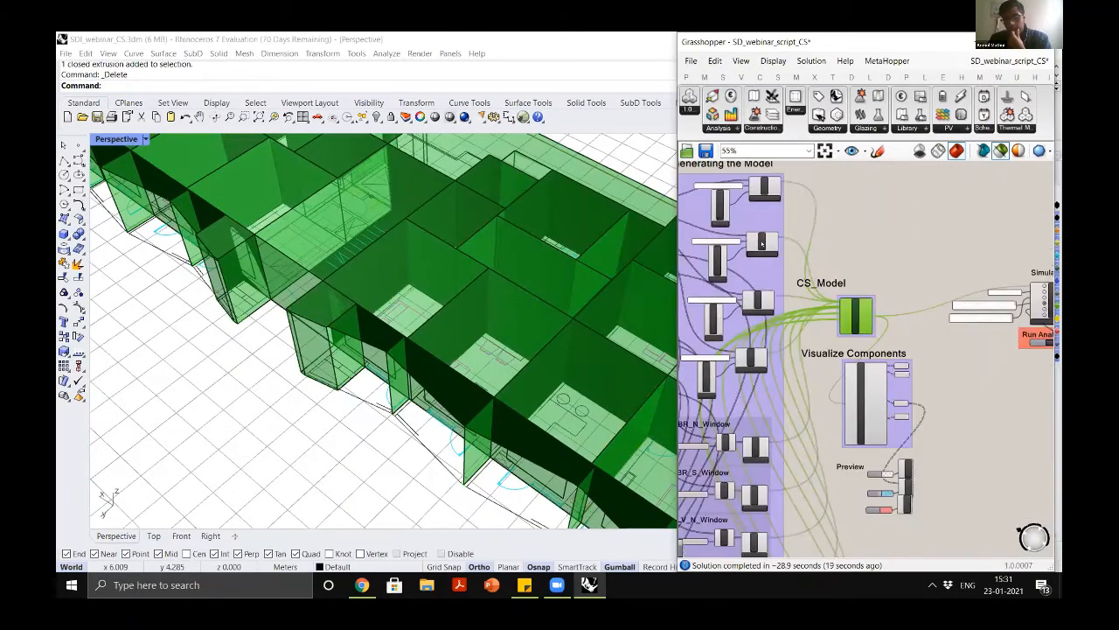
scroll(763, 244, up, 5)
scroll(824, 246, down, 6)
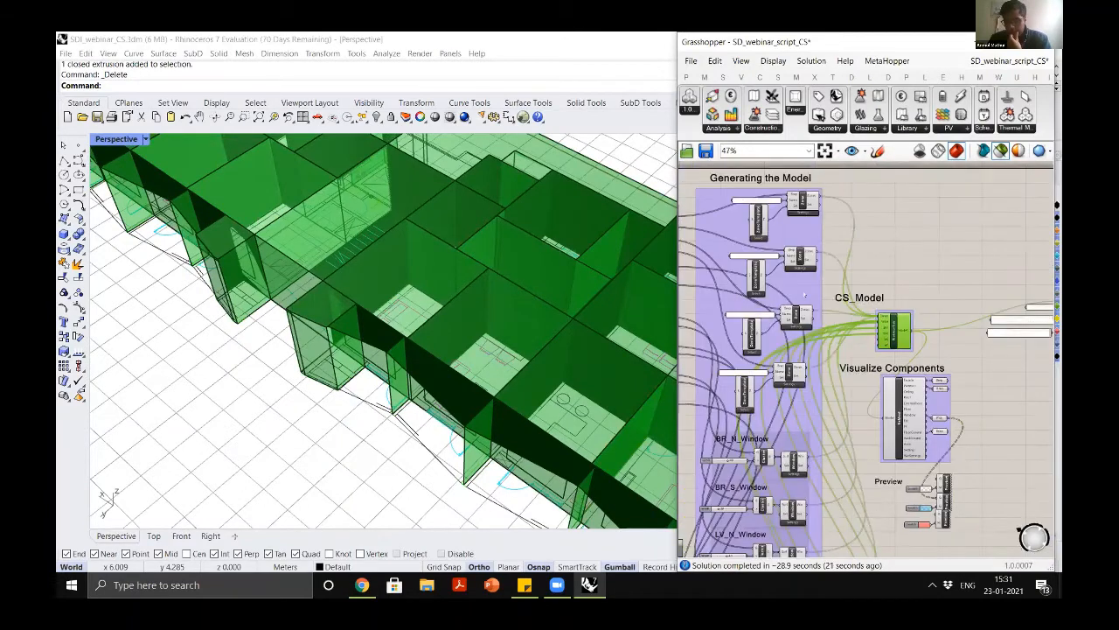
scroll(866, 372, down, 3)
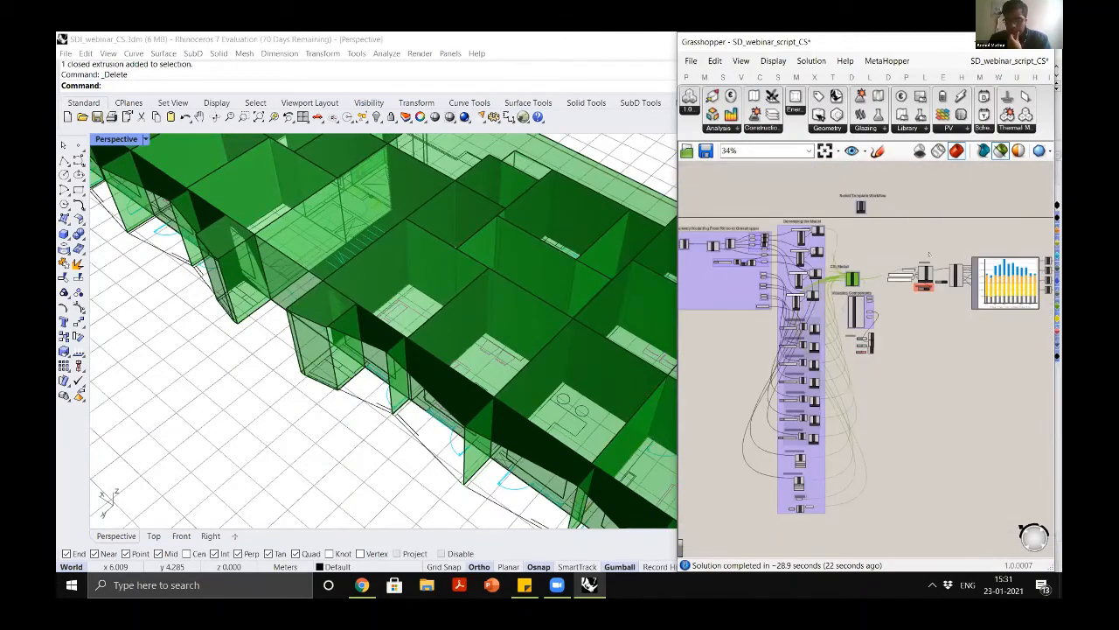
scroll(787, 332, up, 8)
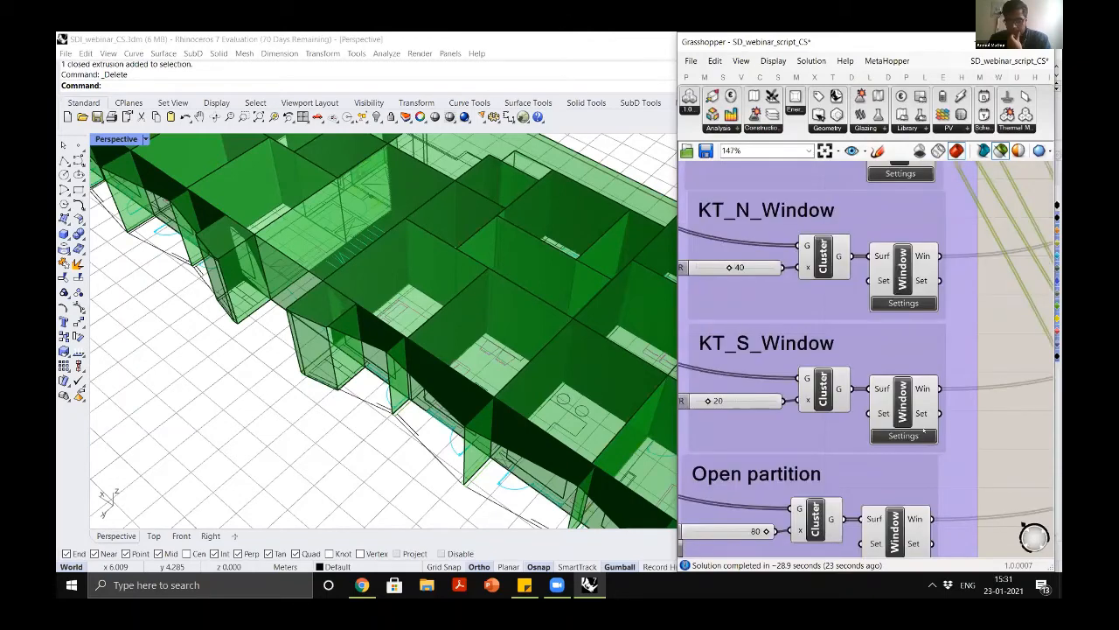
click(903, 270)
scroll(806, 344, down, 1)
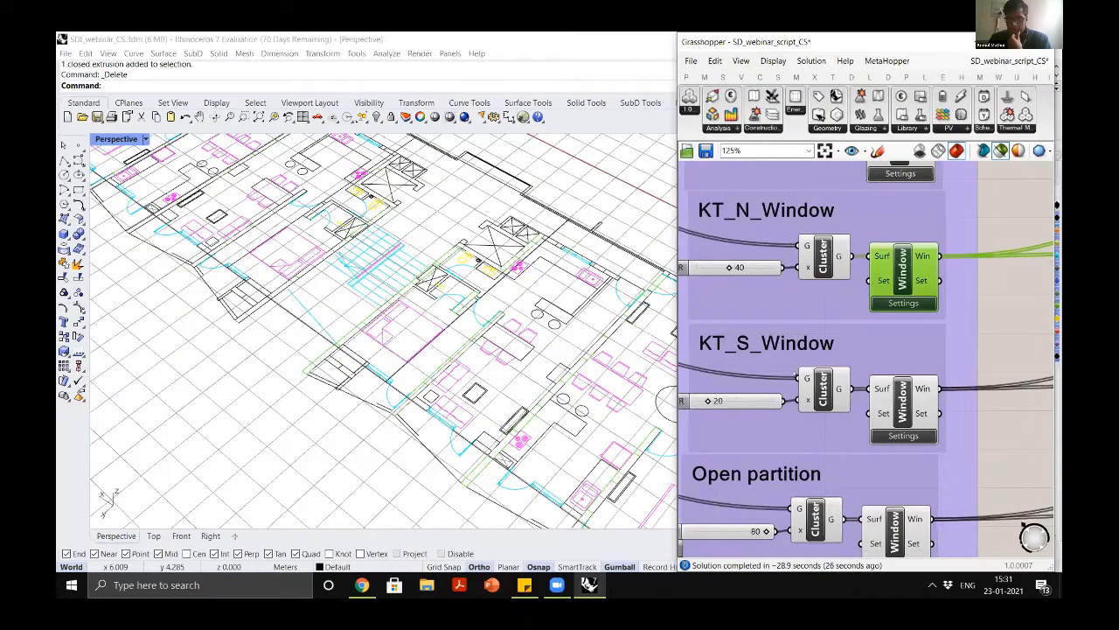
scroll(813, 302, down, 10)
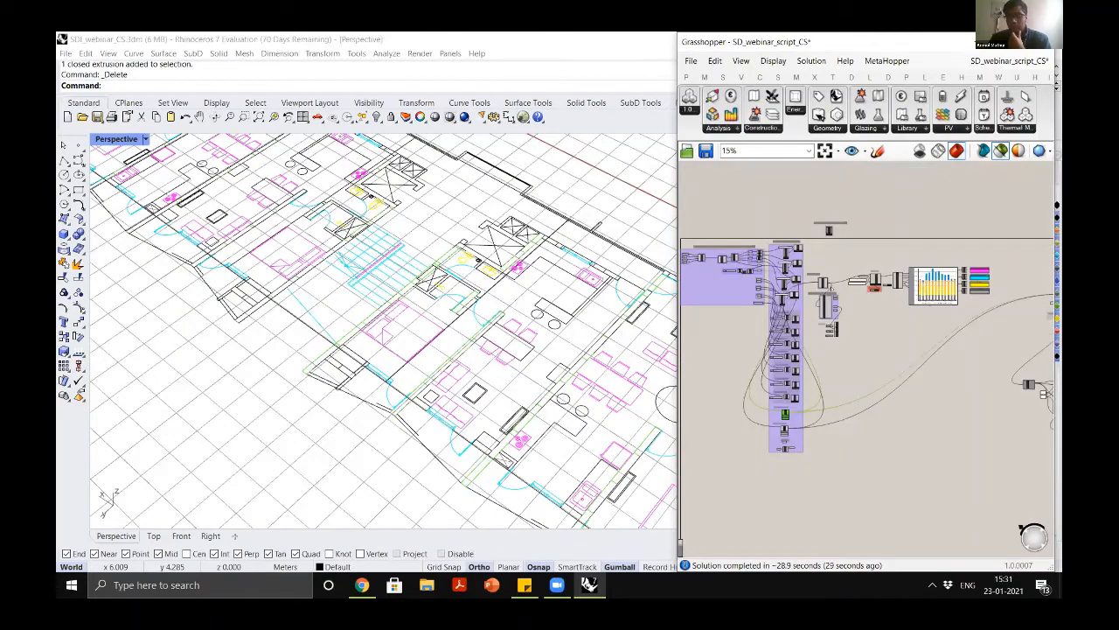
Preview the complete thermal model from the Networker component under CS_Model and examine its inputs, including Lib and Idf
scroll(831, 288, up, 7)
scroll(830, 288, up, 2)
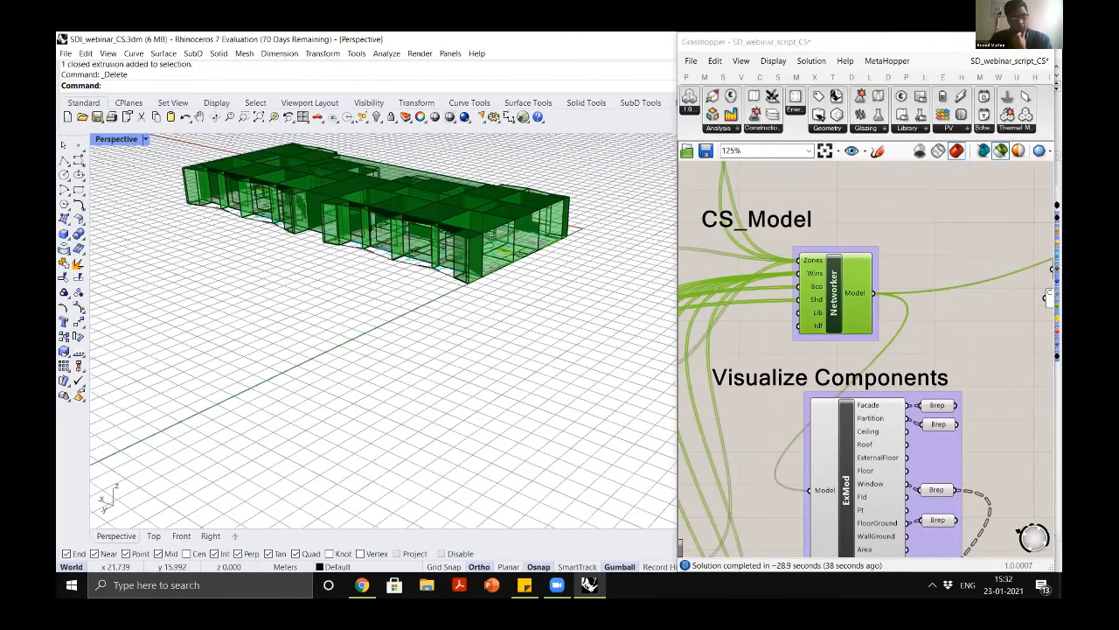
right_drag(370, 228, 770, 307)
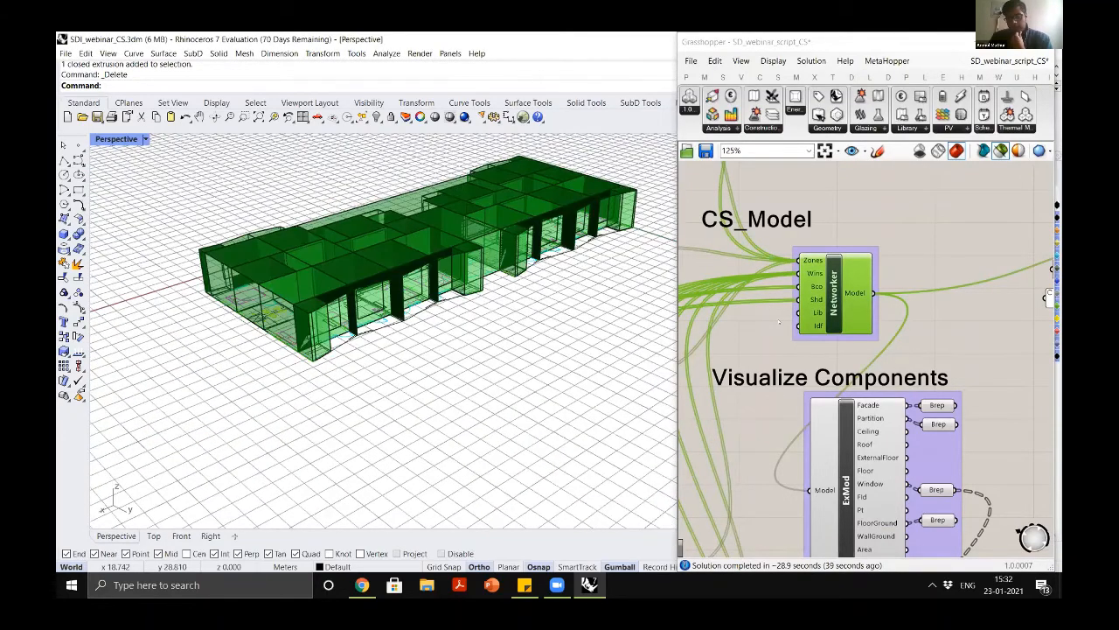
scroll(797, 336, up, 3)
scroll(799, 335, up, 2)
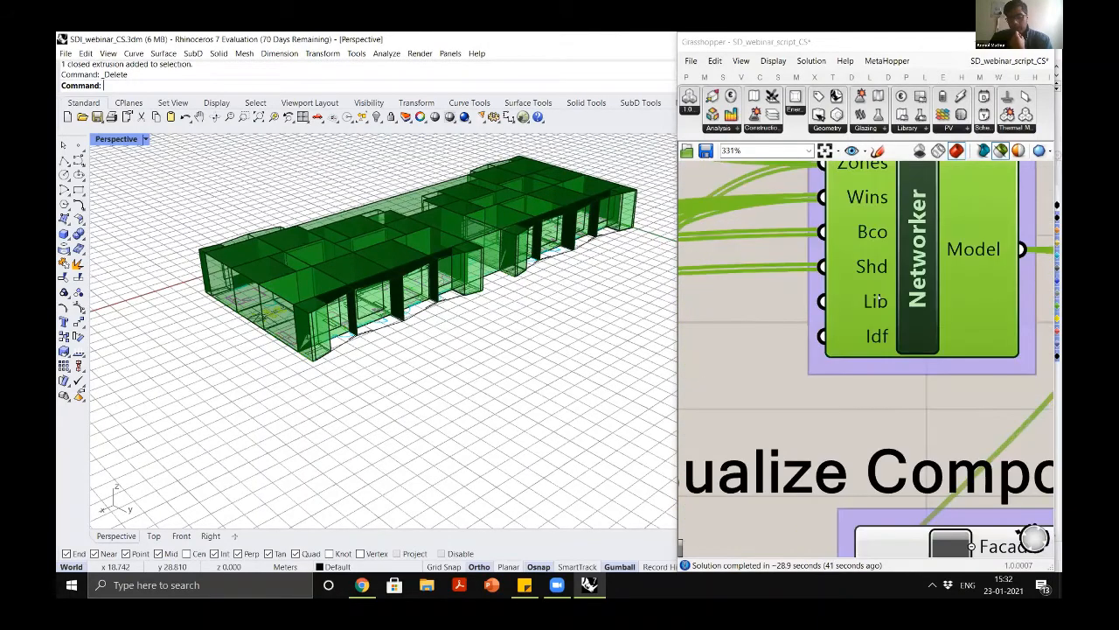
mouse_move(878, 302)
scroll(772, 304, down, 5)
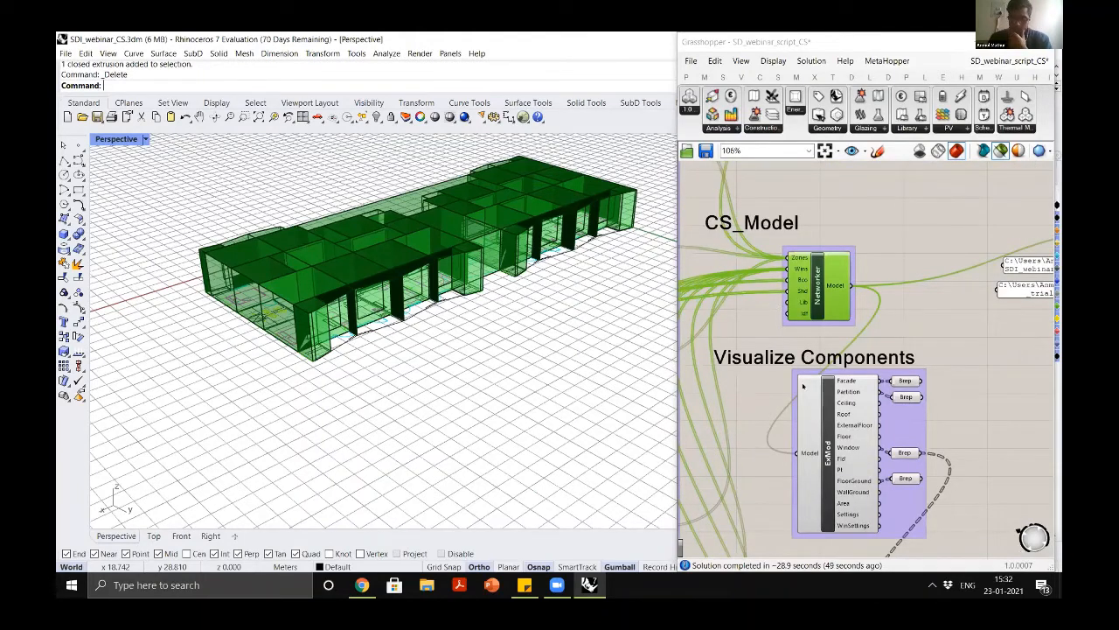
Examine the Explode Model component under Visualize Components and its outputs, and clear the canvas selection
scroll(780, 308, down, 4)
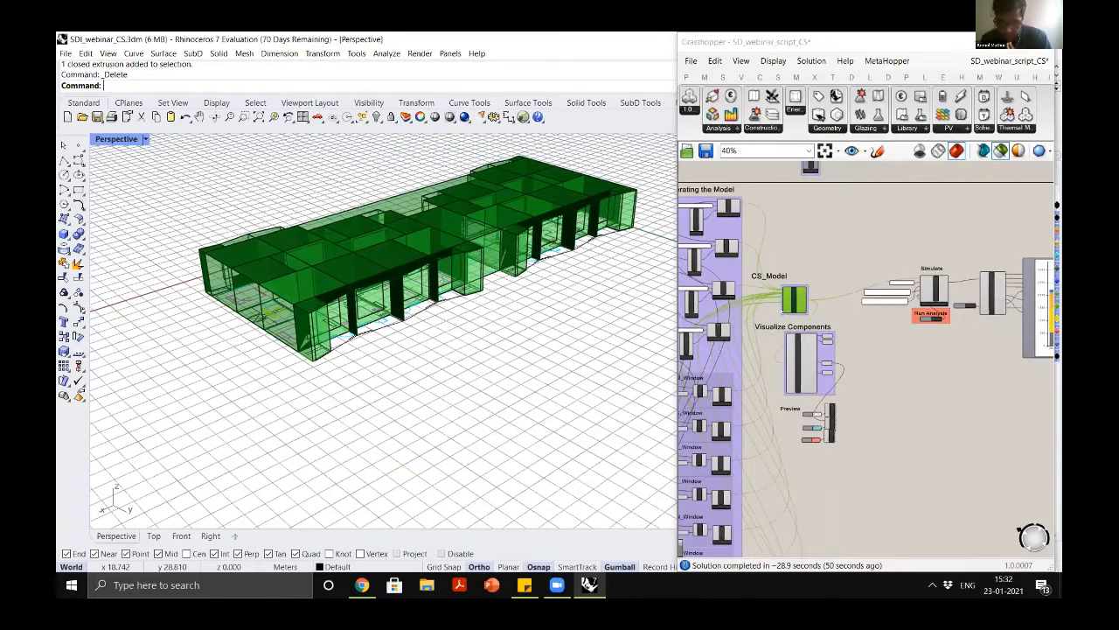
scroll(800, 376, up, 5)
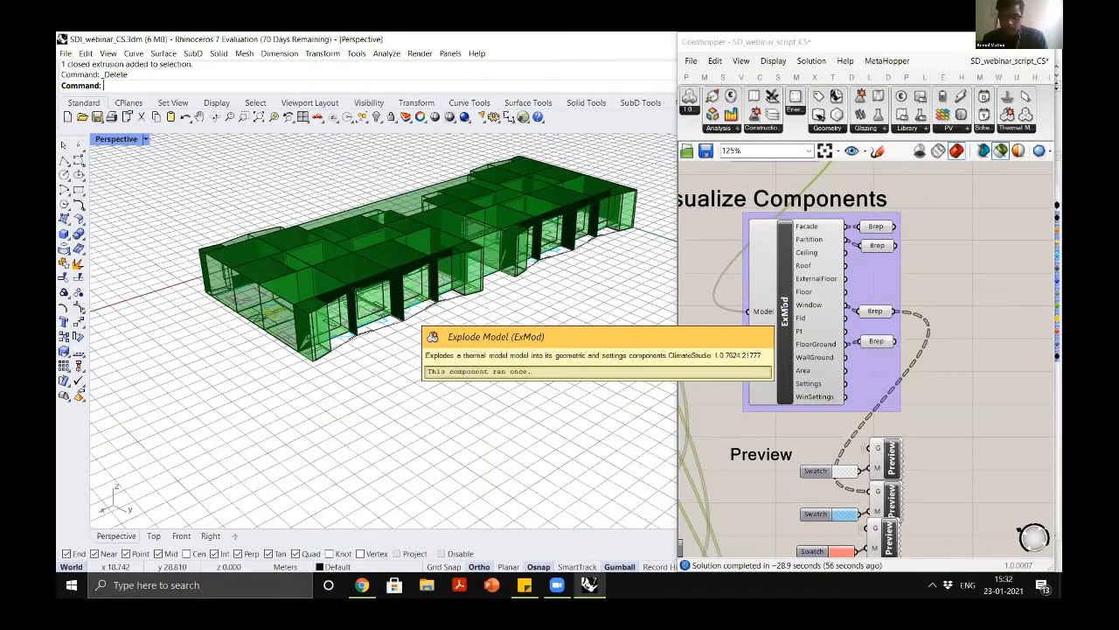
click(790, 299)
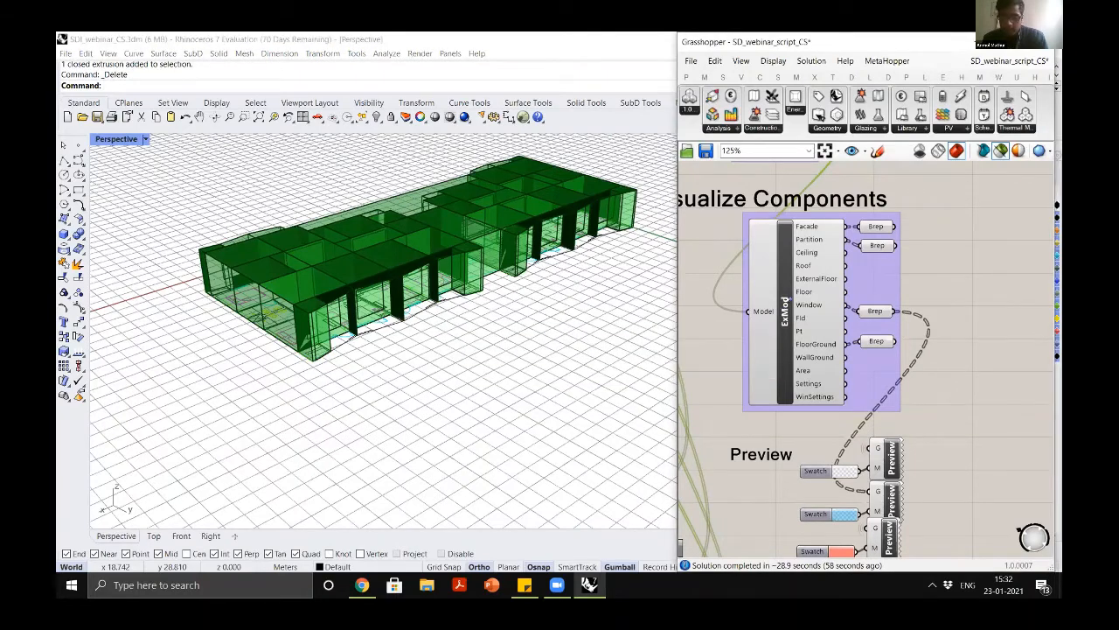
ctrl+alt+click(797, 337)
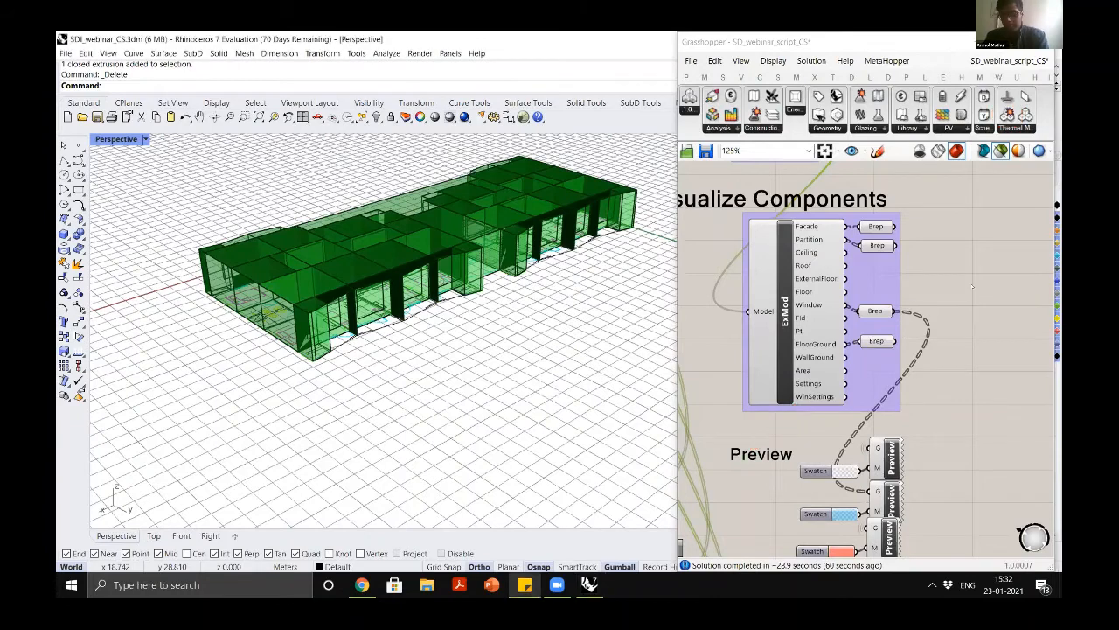
scroll(837, 272, up, 3)
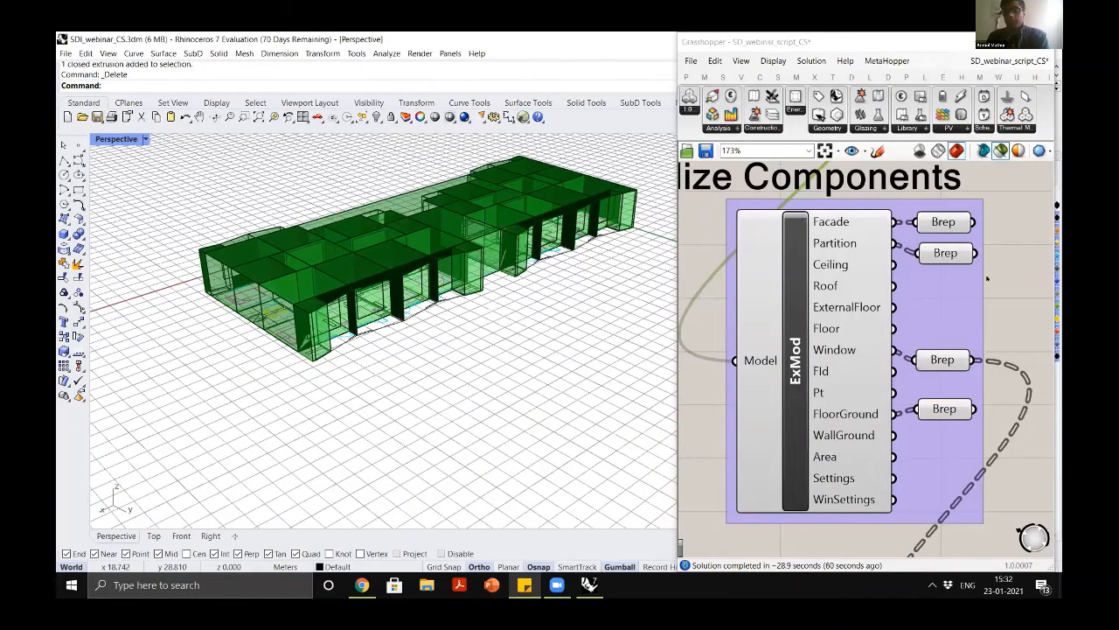
click(987, 278)
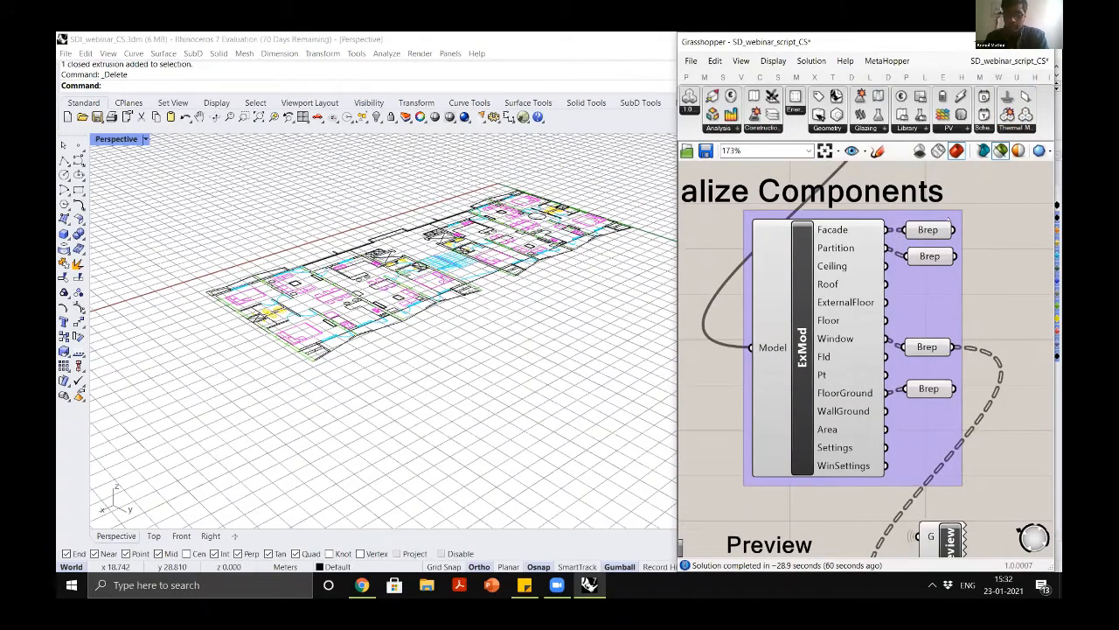
Preview the facade, partition, window and ground floor Breps of the exploded model one after another, and deselect them
scroll(948, 225, up, 3)
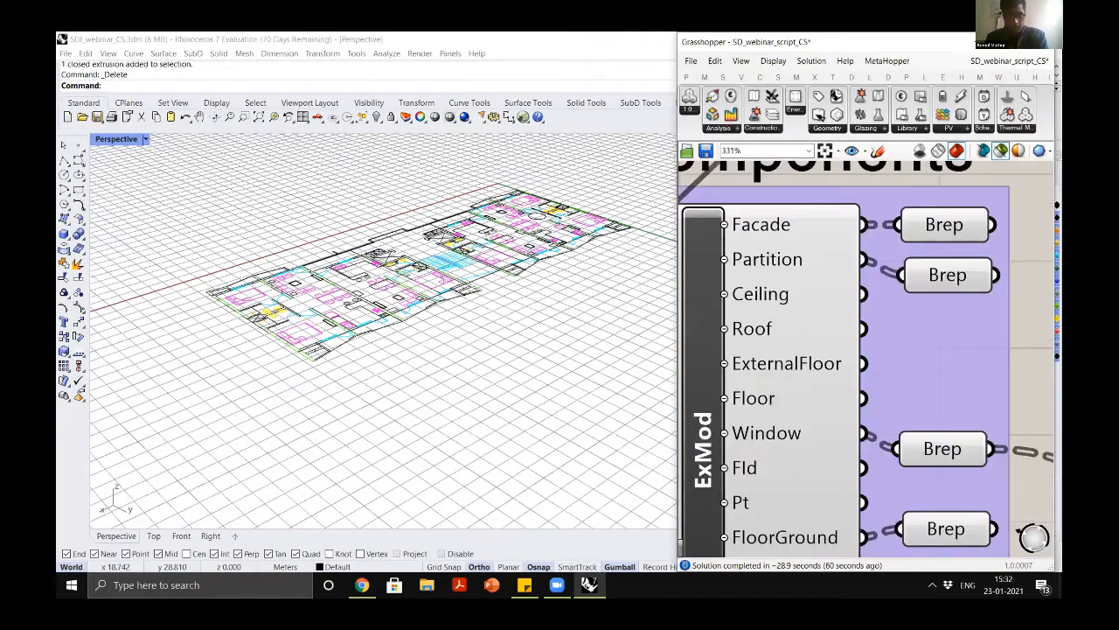
click(944, 226)
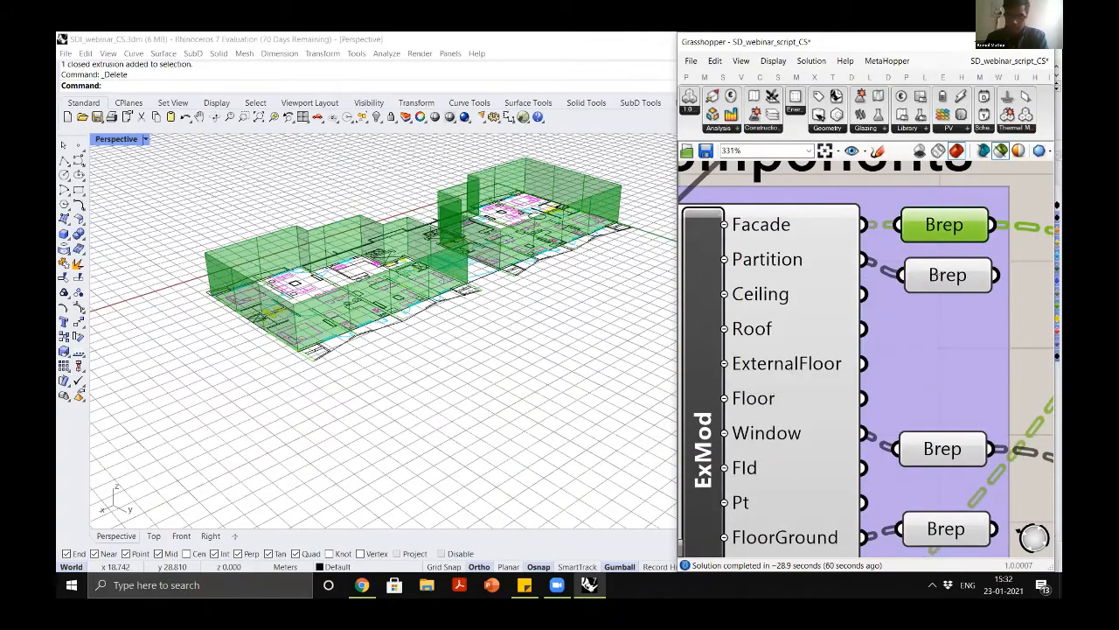
click(948, 275)
scroll(898, 319, down, 5)
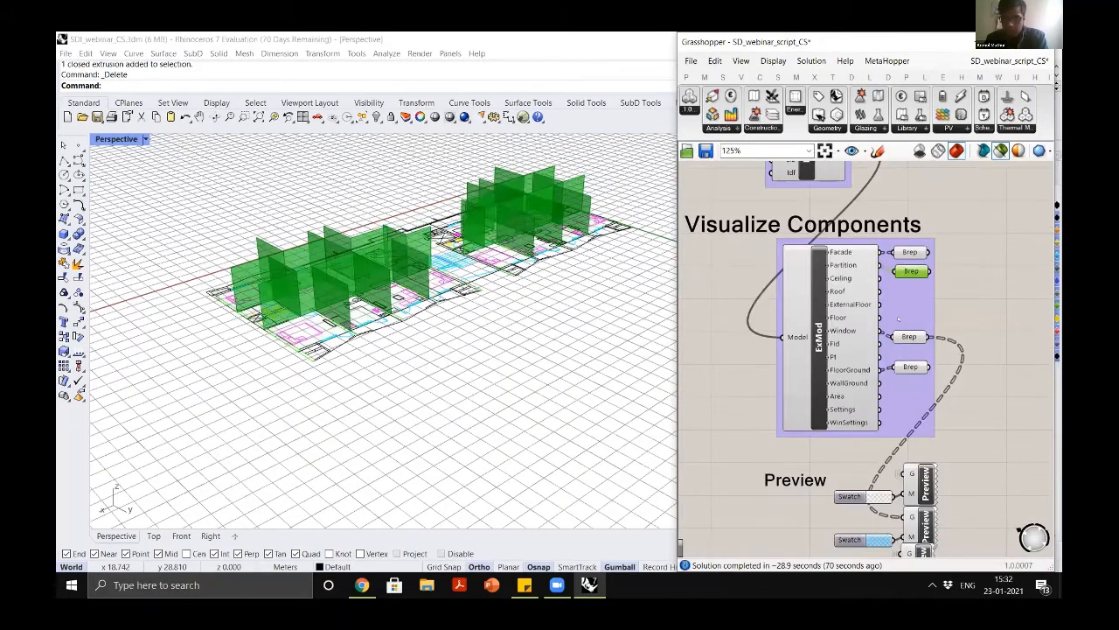
scroll(898, 318, up, 5)
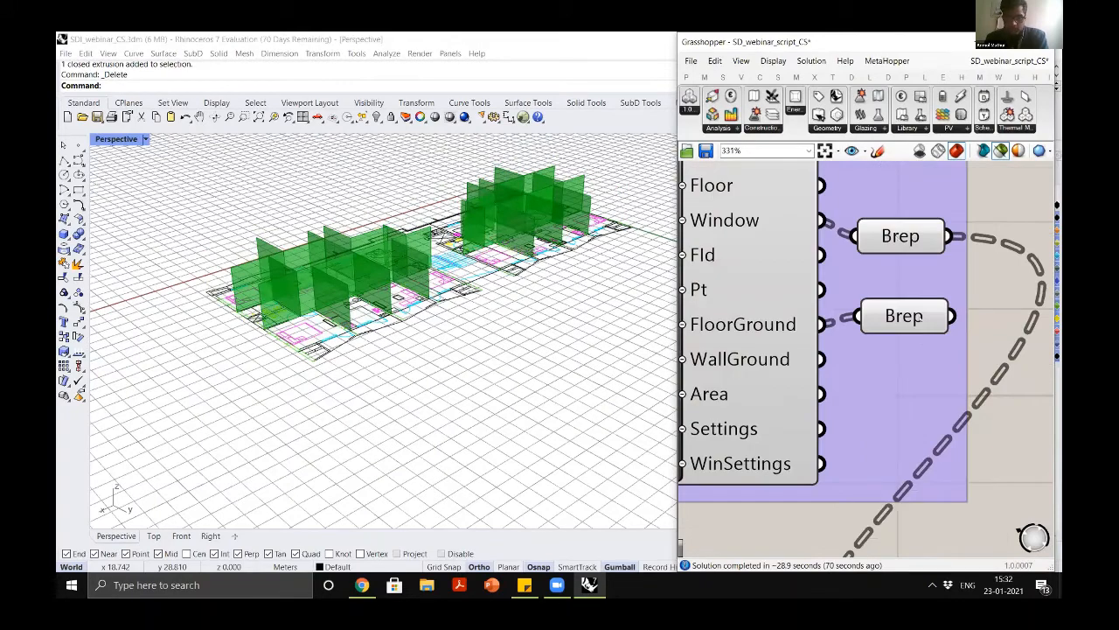
click(902, 238)
click(902, 316)
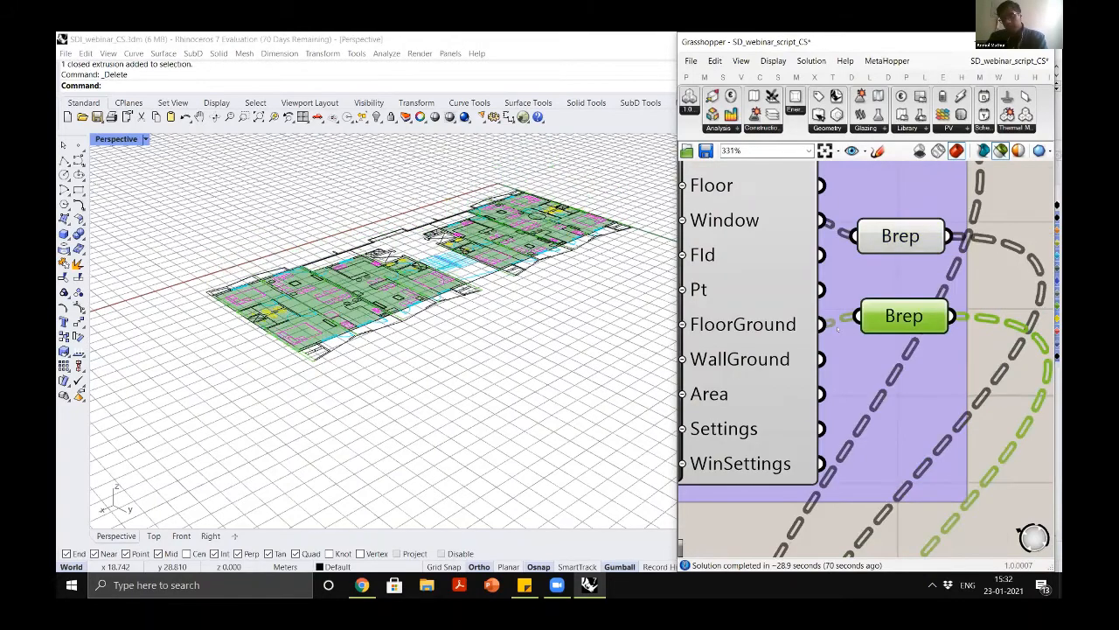
scroll(837, 329, down, 5)
scroll(809, 332, down, 3)
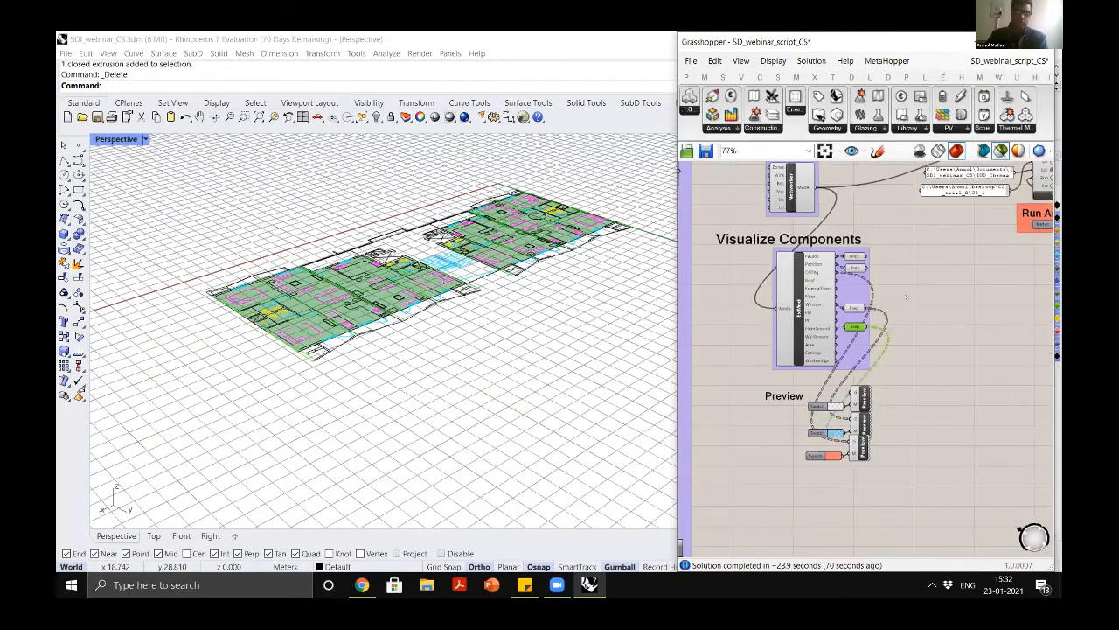
click(938, 260)
Examine the Run E+ component under Simulate and find Simulation Engine among the Thermal Model components
scroll(937, 261, down, 4)
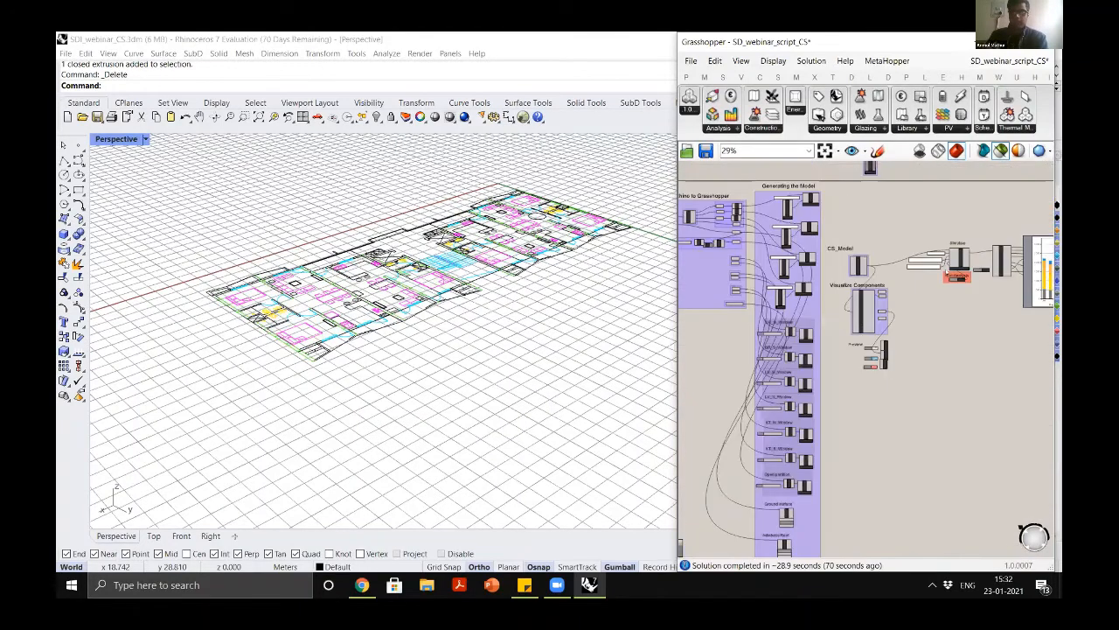
scroll(1039, 271, up, 2)
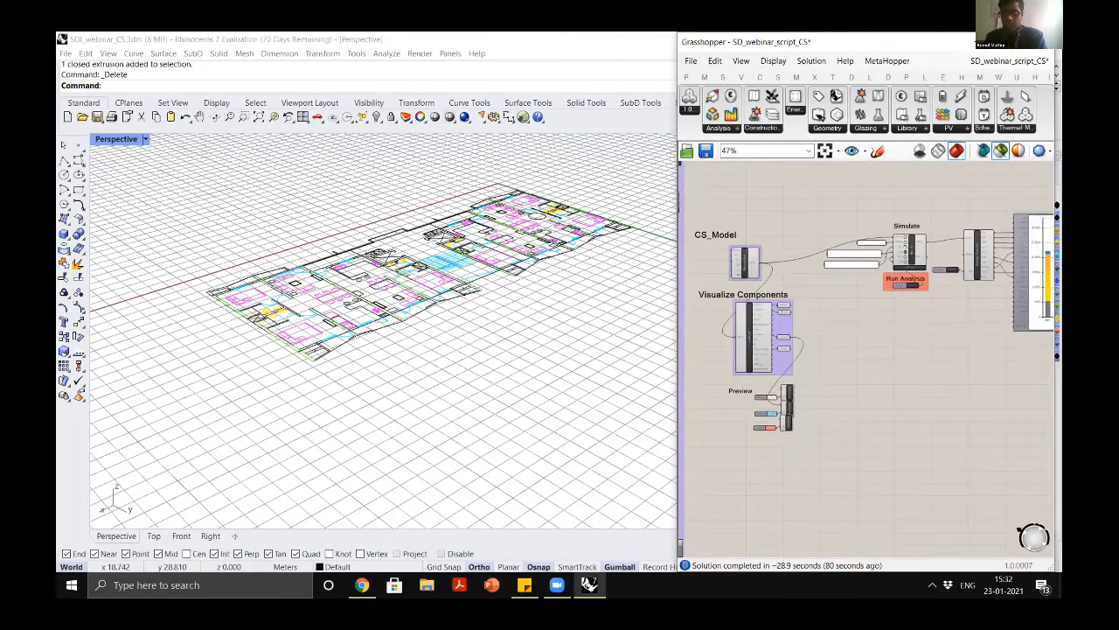
scroll(910, 245, up, 5)
scroll(921, 233, up, 2)
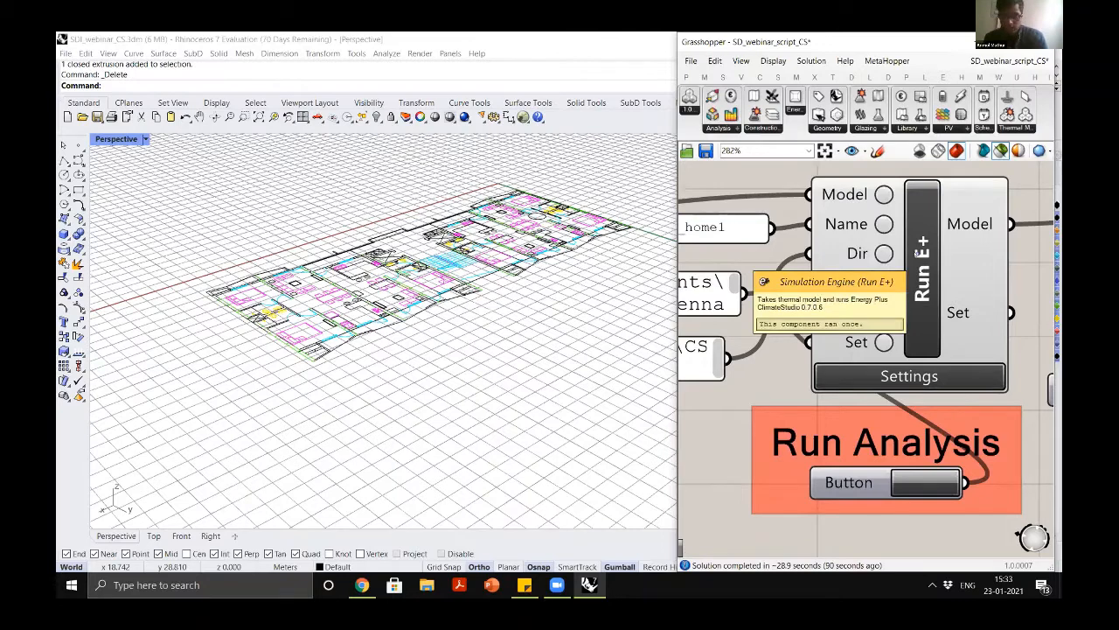
click(1016, 128)
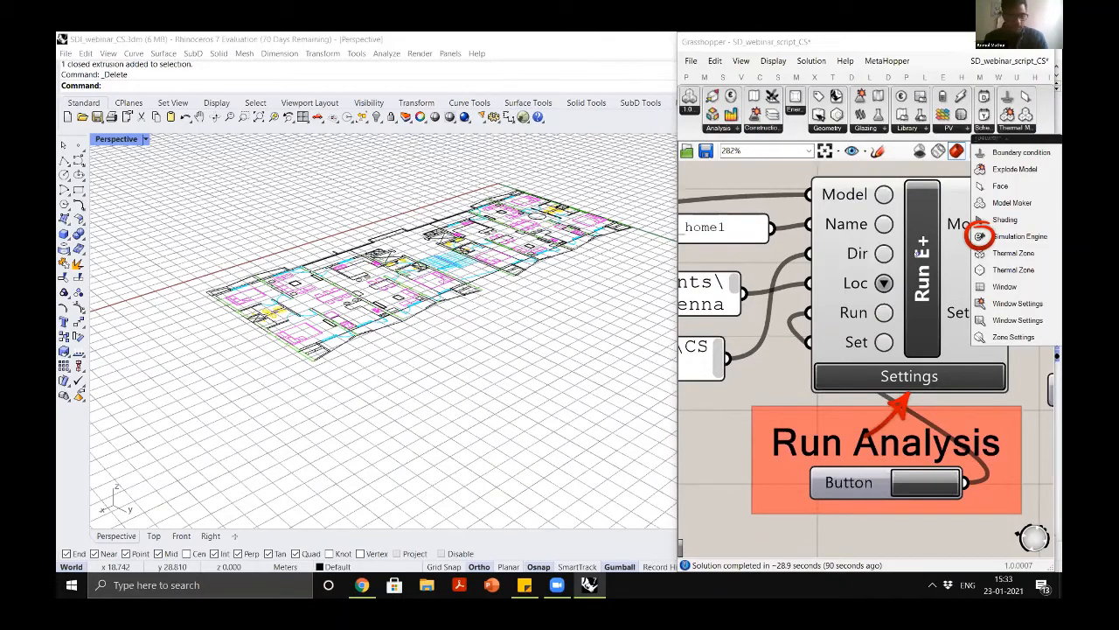
click(980, 236)
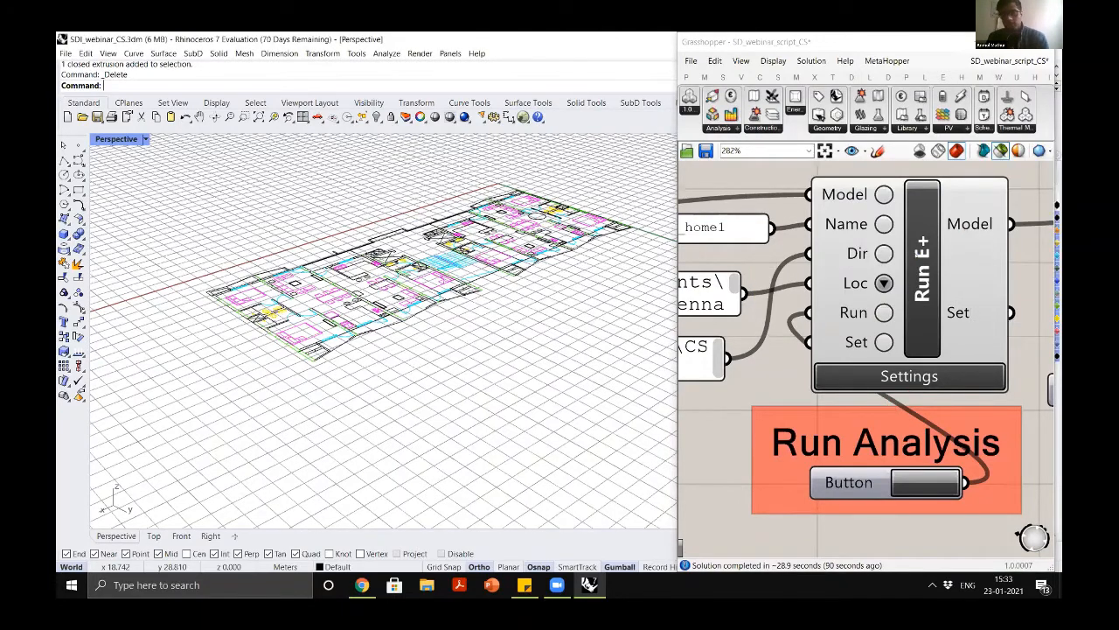
key(alt+Tab)
scroll(918, 259, down, 3)
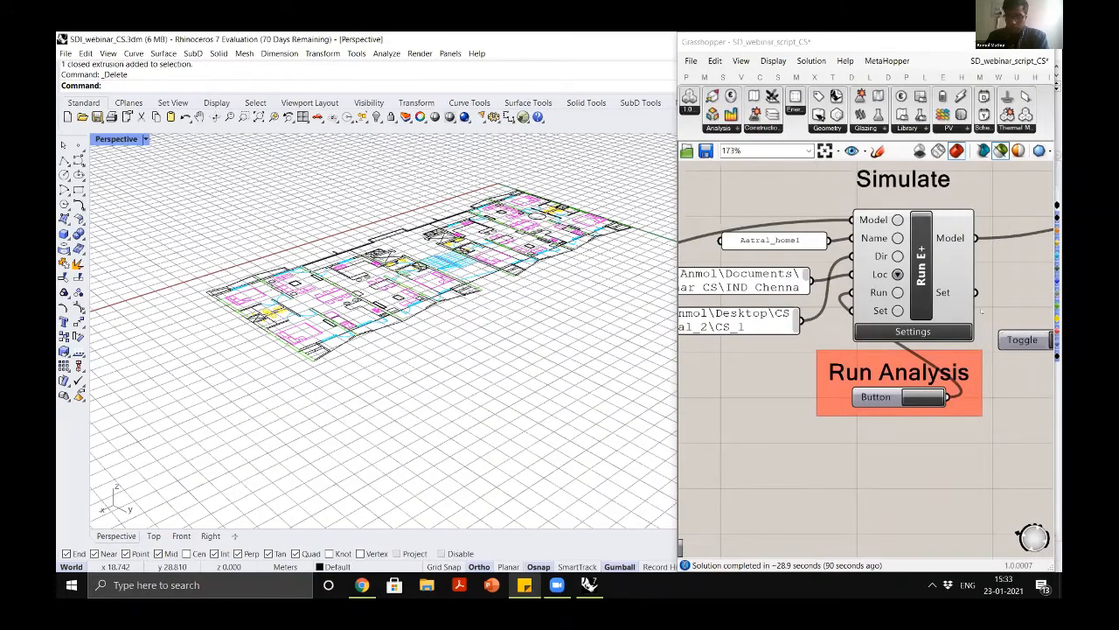
Review the project name panel and the list of weather locations offered for the Loc input of Run E+, without choosing one
scroll(982, 310, up, 2)
scroll(941, 321, up, 1)
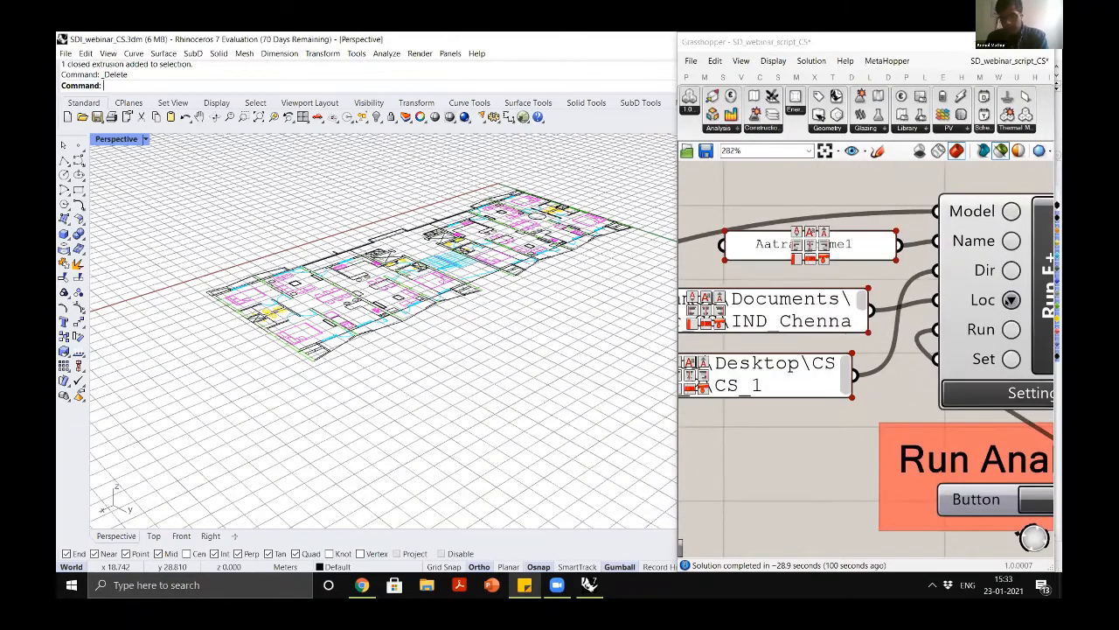
click(1011, 299)
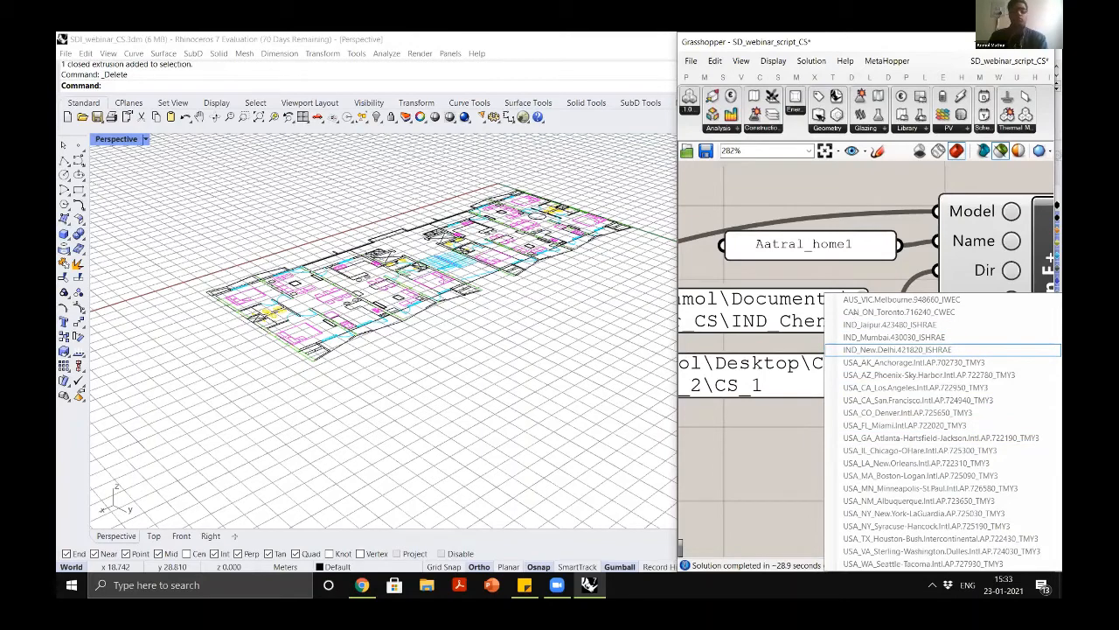
scroll(856, 320, down, 4)
scroll(802, 313, up, 4)
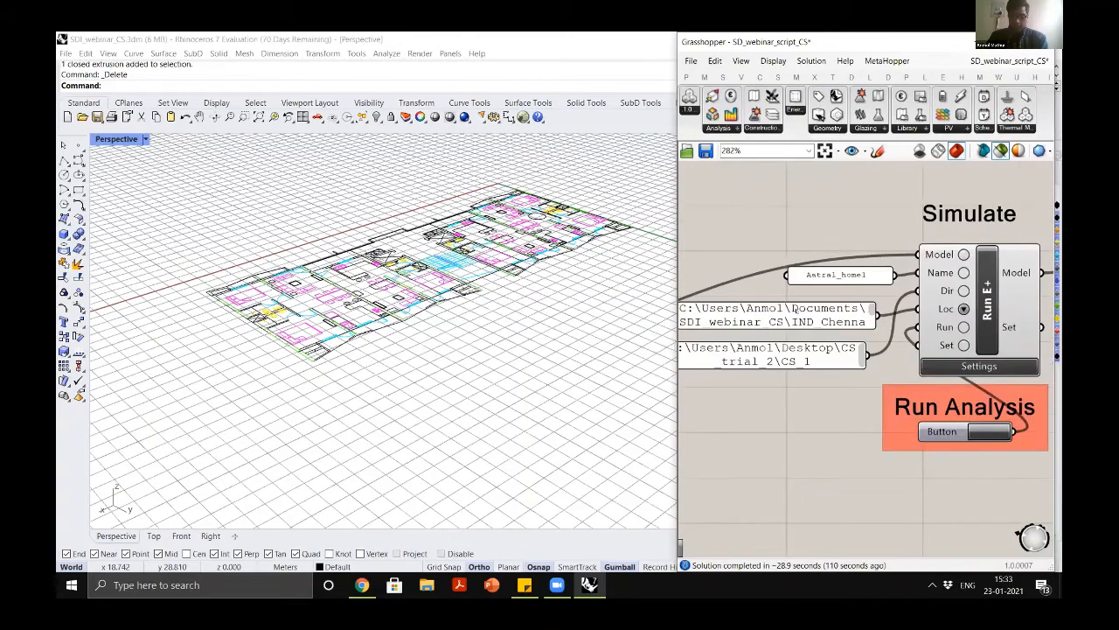
Inspect the weather file path panel and the CS_trial_2\CS_1 output folder panel feeding the Run E+ component
scroll(798, 311, up, 2)
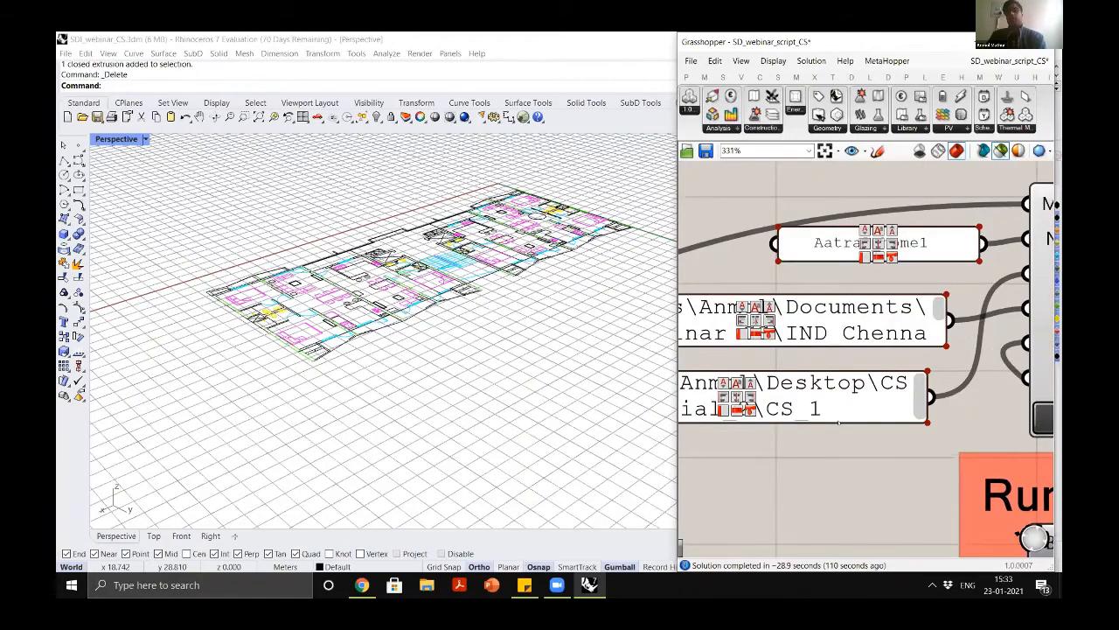
scroll(839, 423, down, 3)
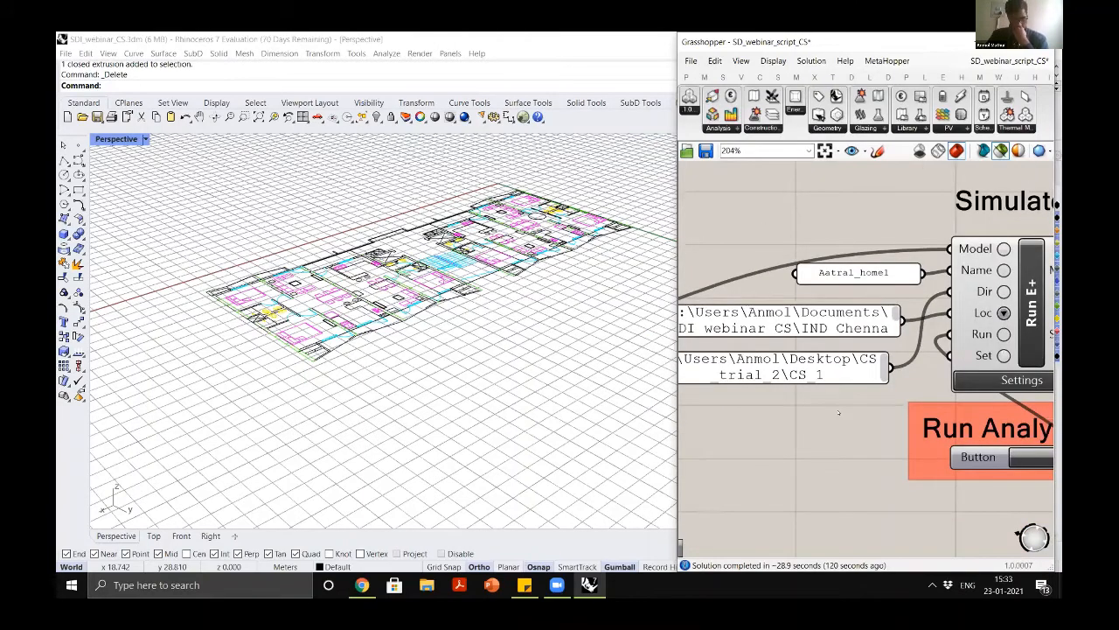
scroll(839, 412, up, 4)
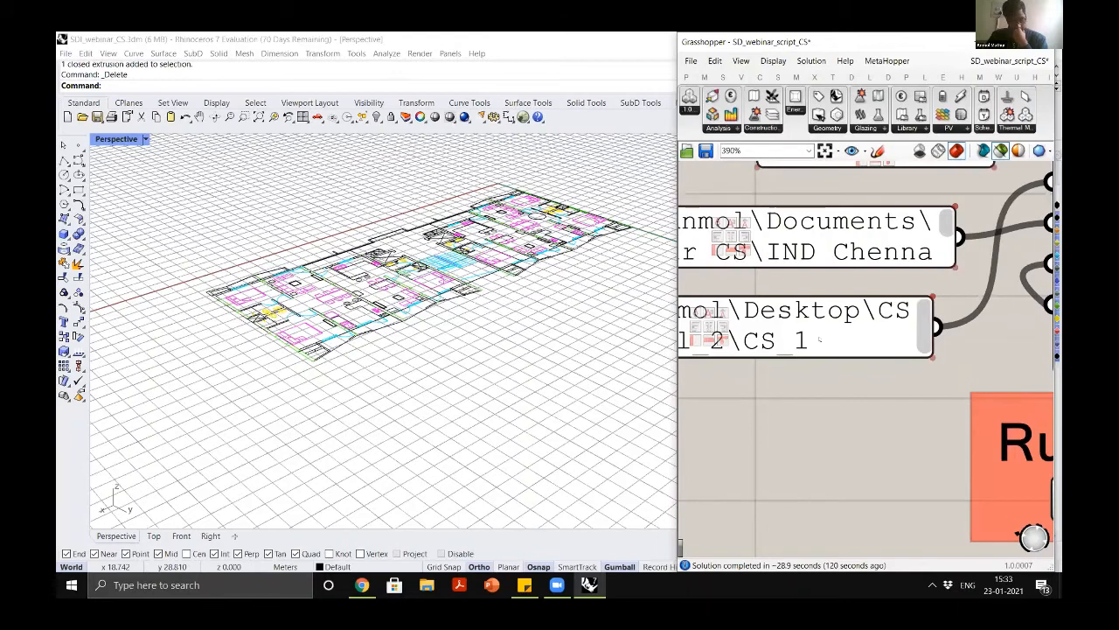
scroll(820, 339, down, 3)
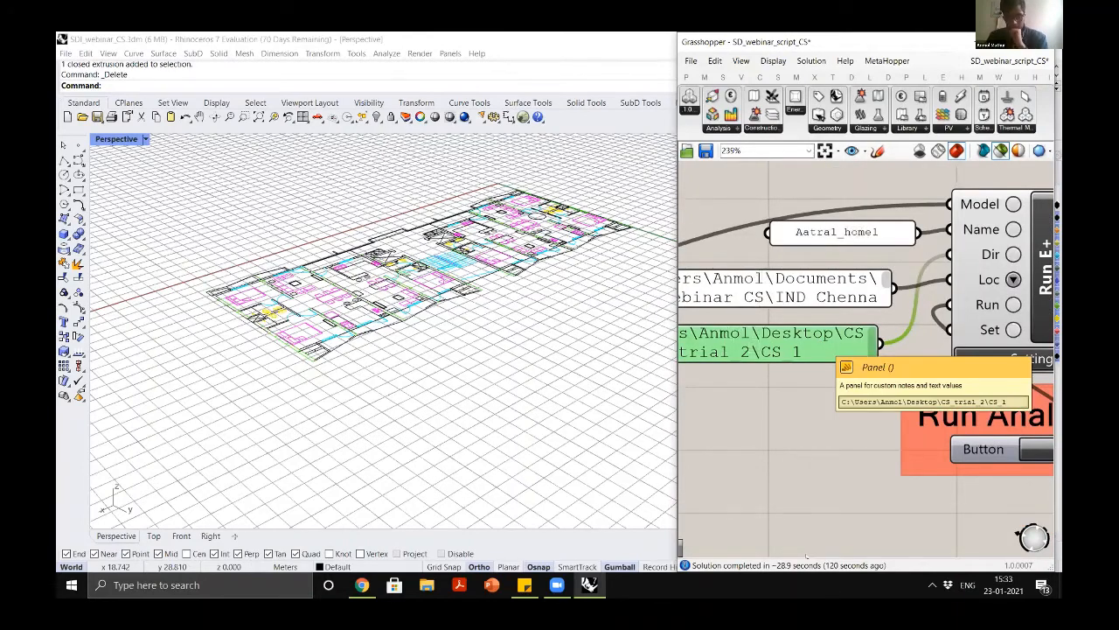
Inspect the project name panel connected to the Name input of Run E+, and deselect it
scroll(827, 413, down, 1)
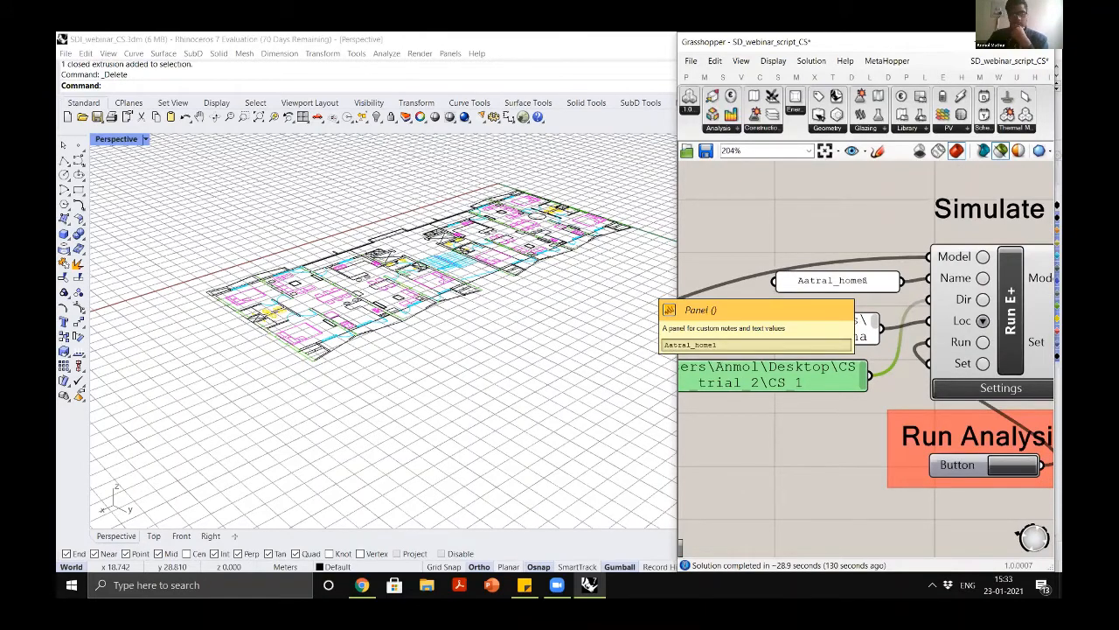
click(865, 280)
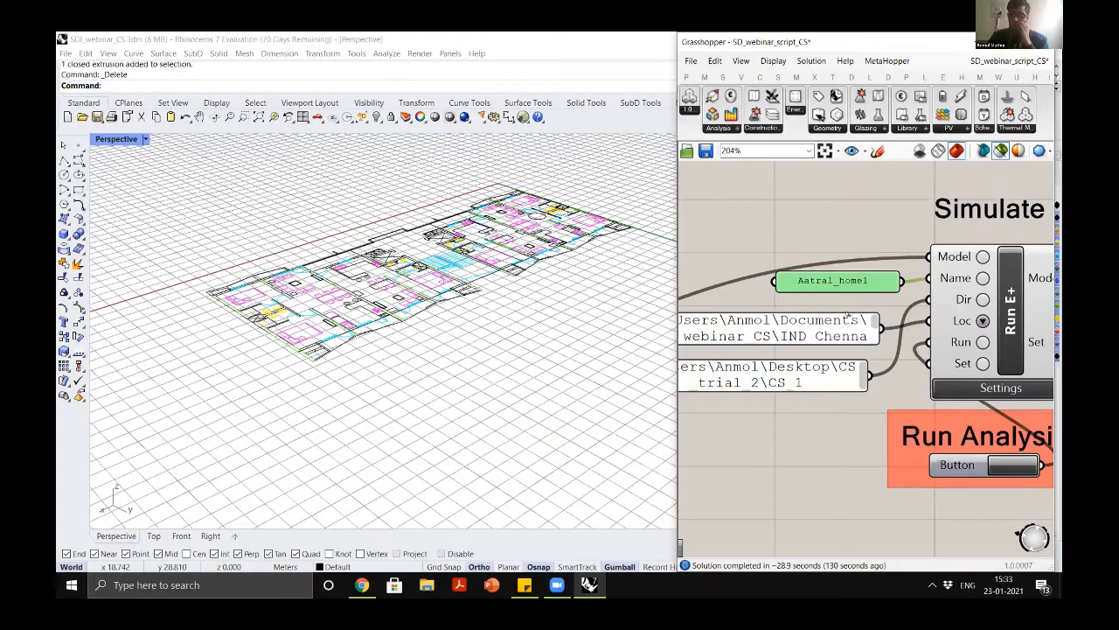
click(892, 350)
Open the Energy Plus Settings dialog of the Run E+ component and widen it
scroll(996, 389, up, 3)
right_drag(997, 389, 954, 341)
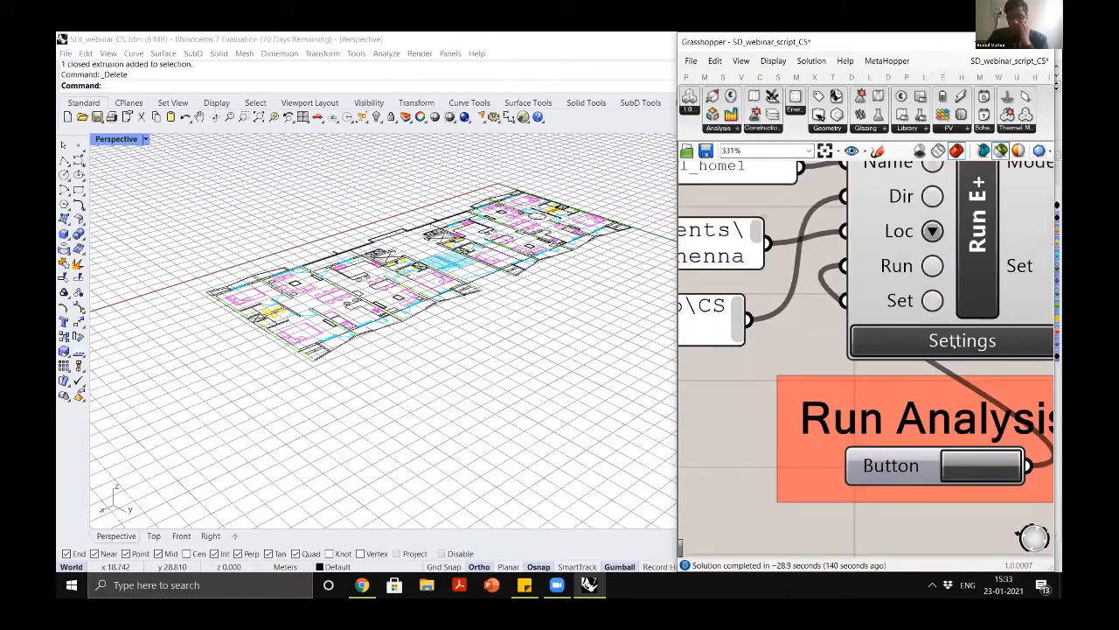
scroll(823, 306, down, 1)
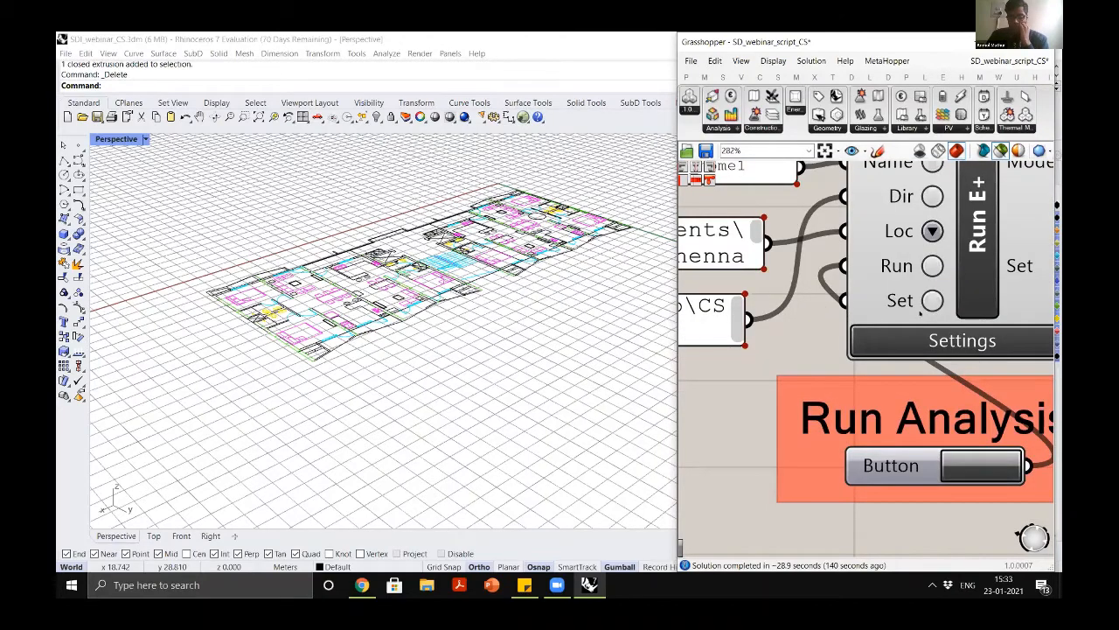
scroll(838, 311, up, 2)
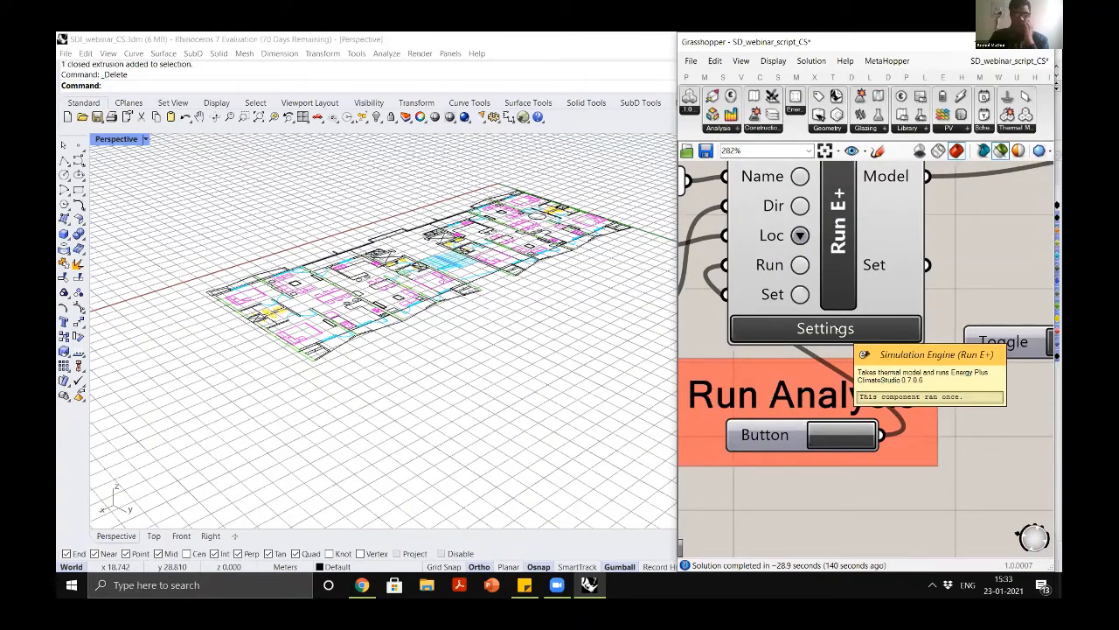
click(835, 329)
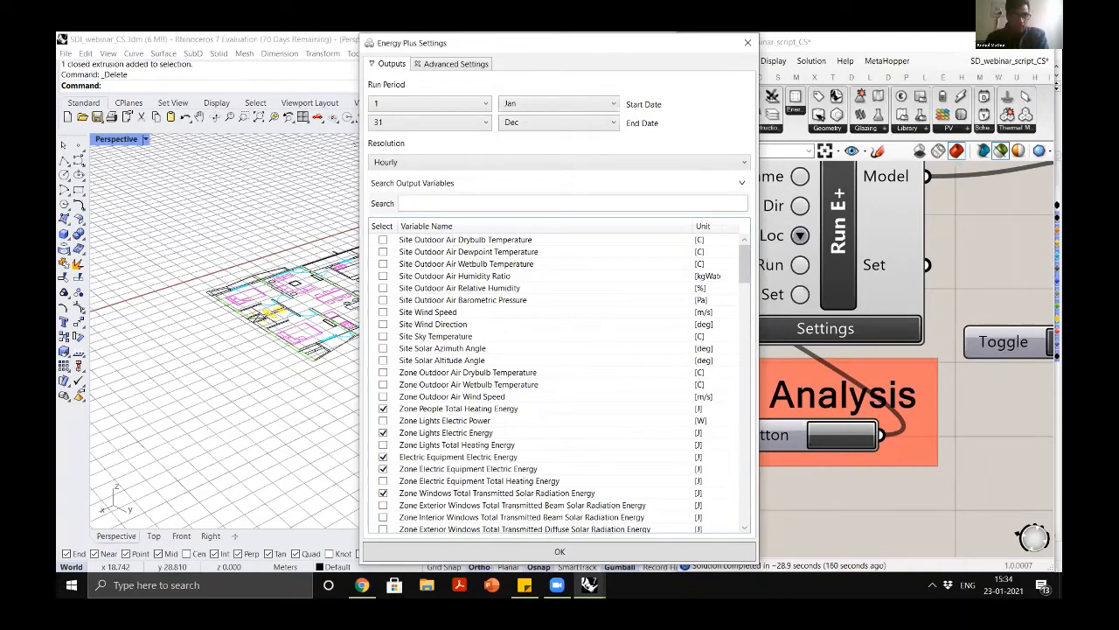
drag(359, 145, 233, 140)
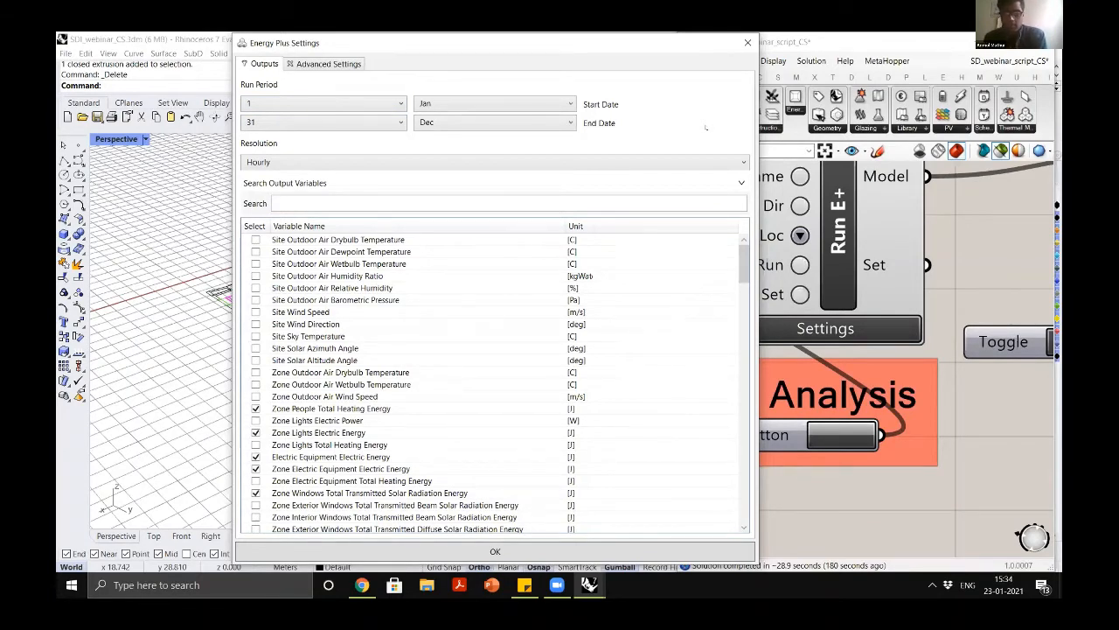
Review the resolution options for the simulation outputs twice, without changing the Hourly choice
click(738, 162)
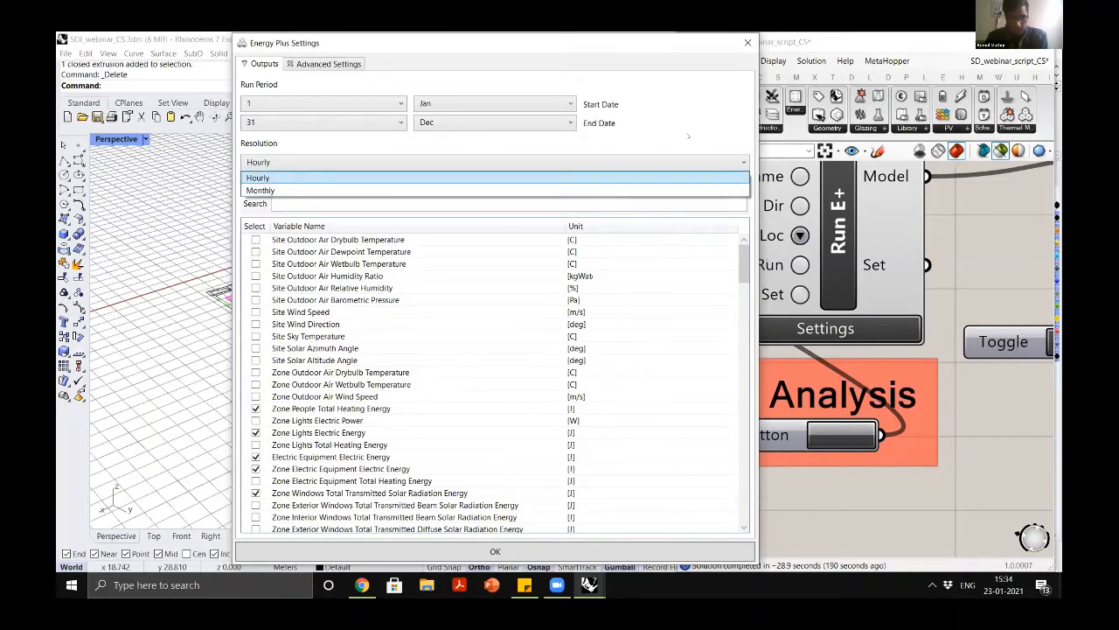
click(744, 163)
click(744, 163)
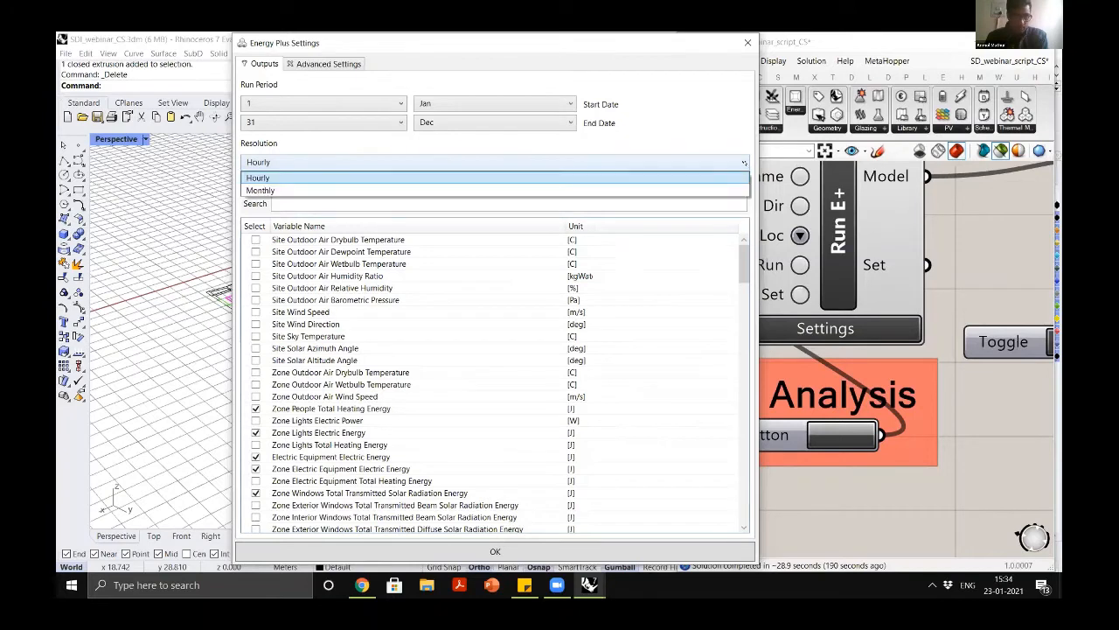
click(744, 163)
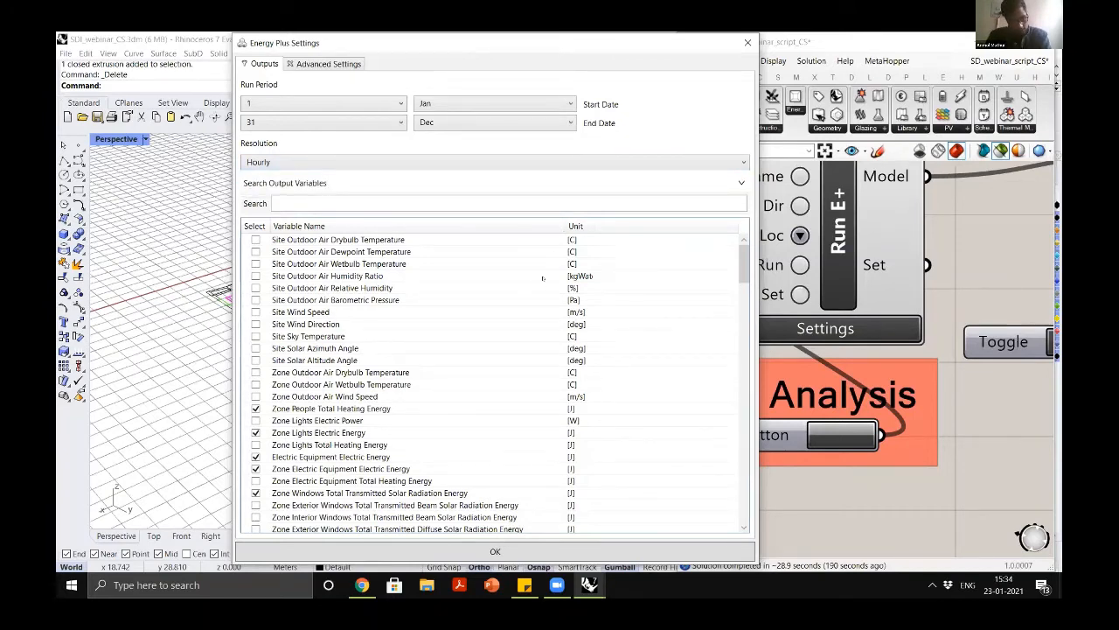
Examine the list of EnergyPlus output variables, switching briefly to the Ground Heat Transfer reference page in Chrome and back
scroll(543, 278, down, 20)
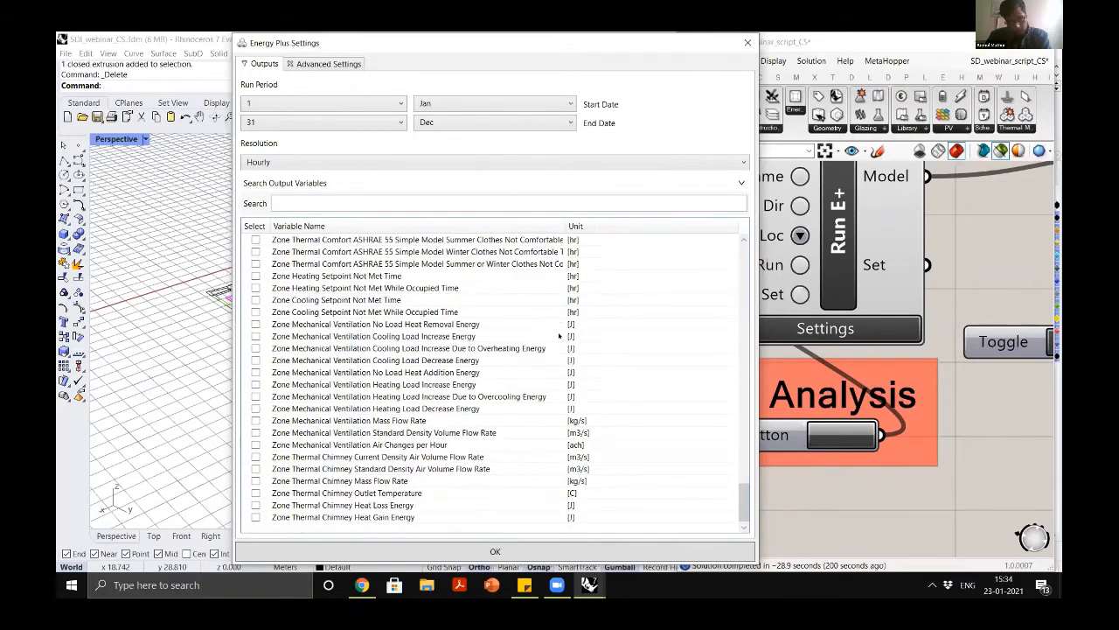
scroll(579, 396, up, 20)
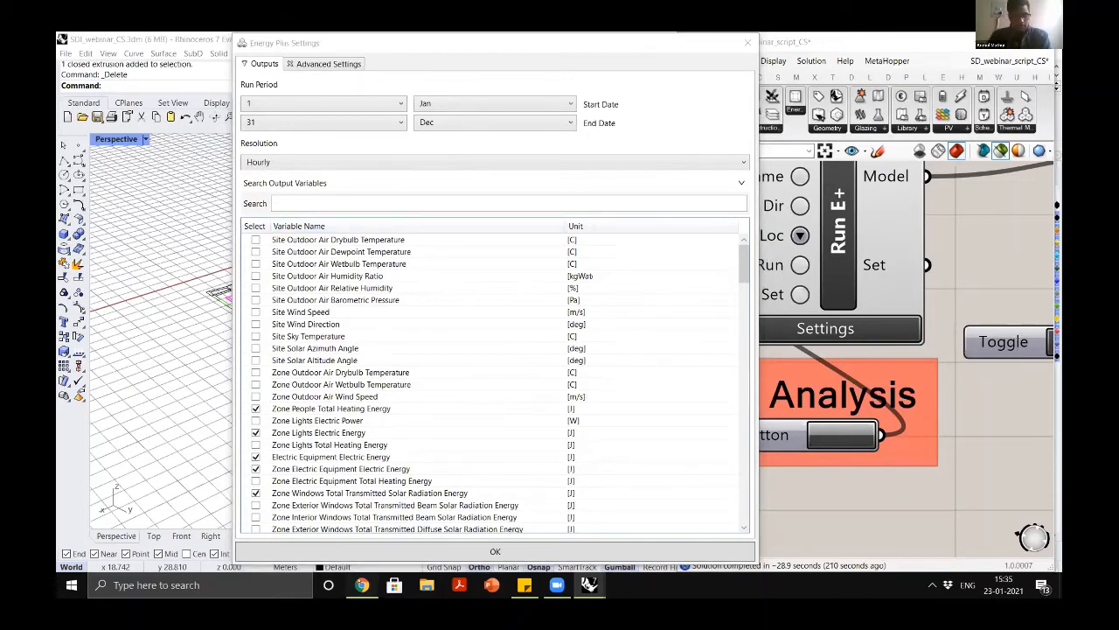
click(361, 584)
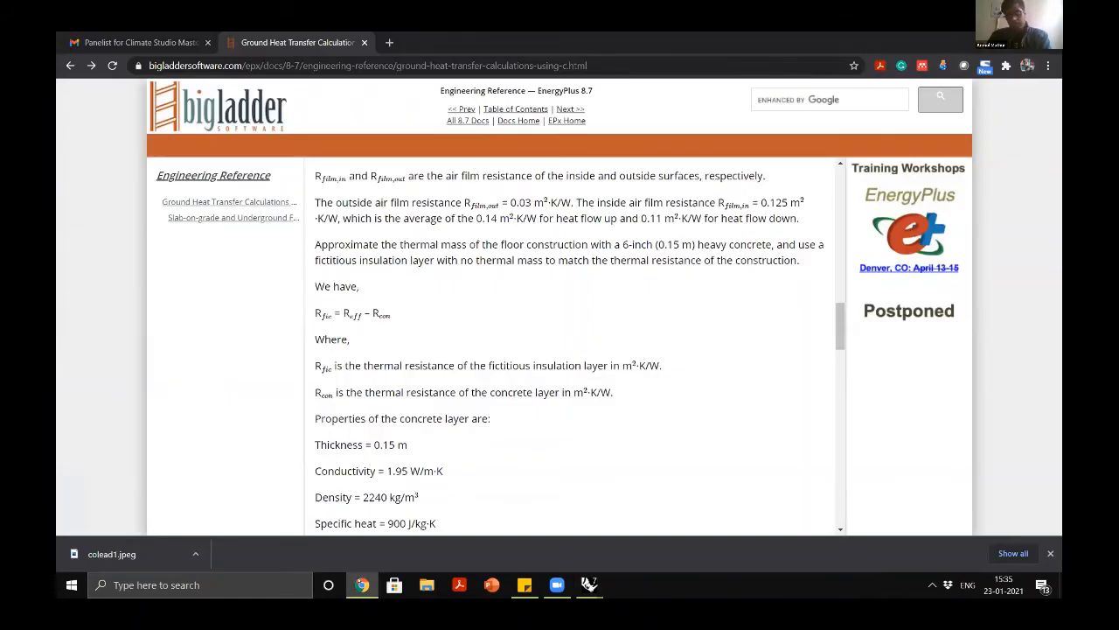
key(alt+Tab)
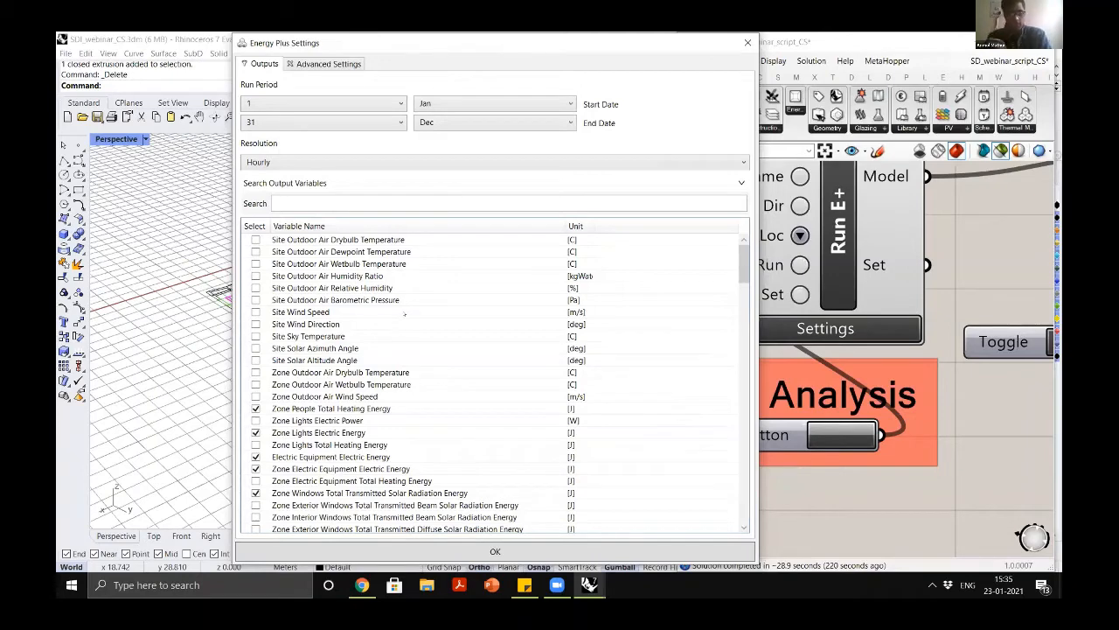
scroll(404, 313, down, 5)
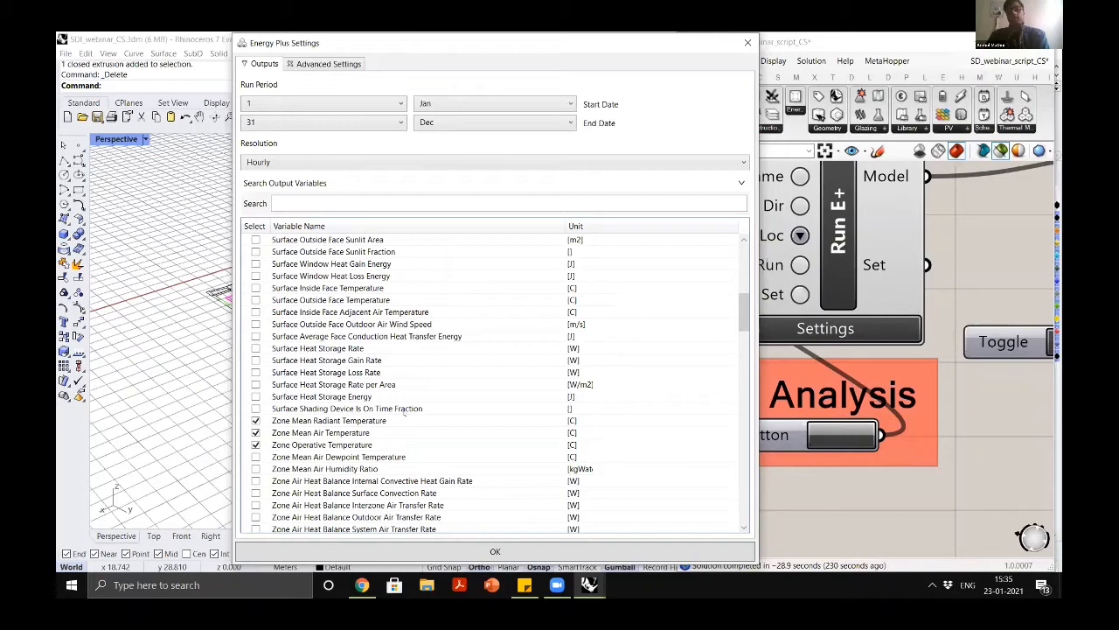
scroll(405, 413, up, 10)
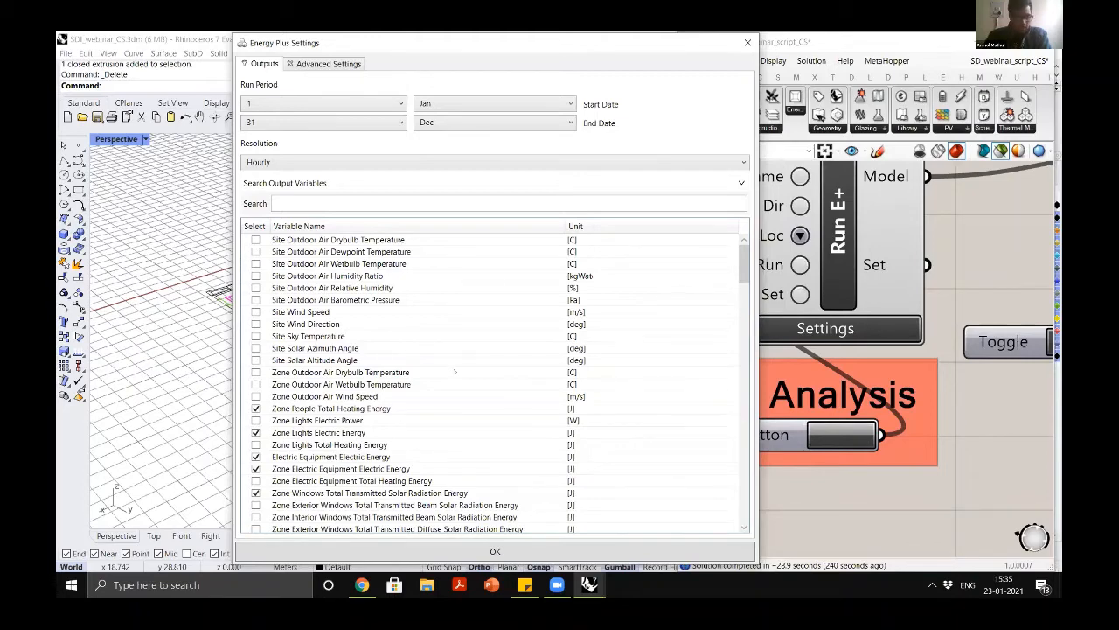
Include Surface Outside Face Sunlit Area among the output variables and highlight the Surface Heat Storage Rate row
scroll(455, 373, down, 8)
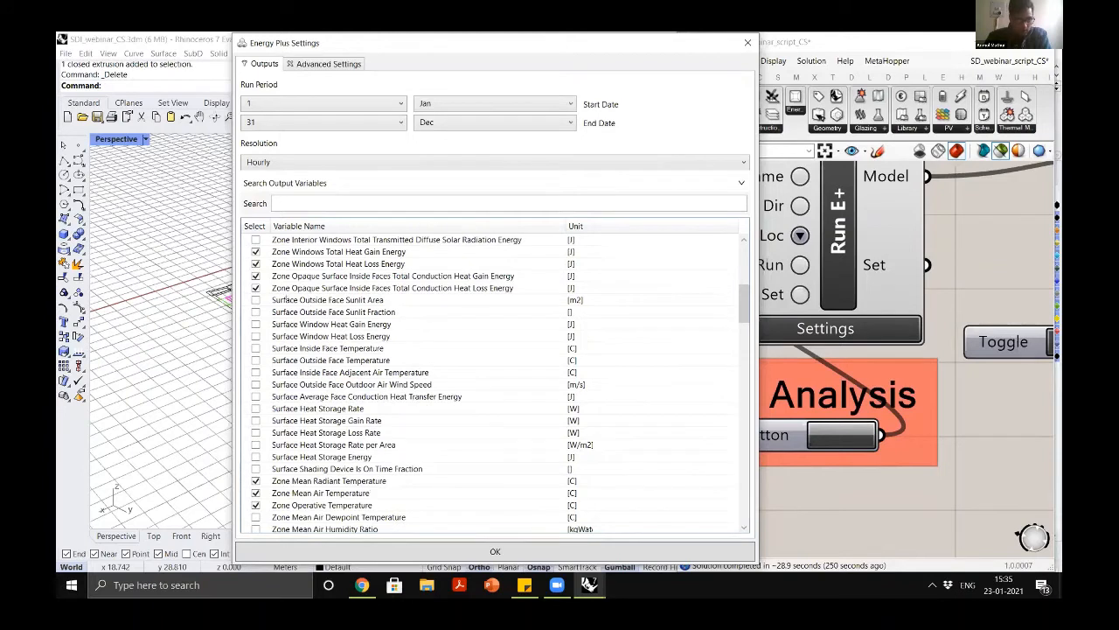
click(255, 300)
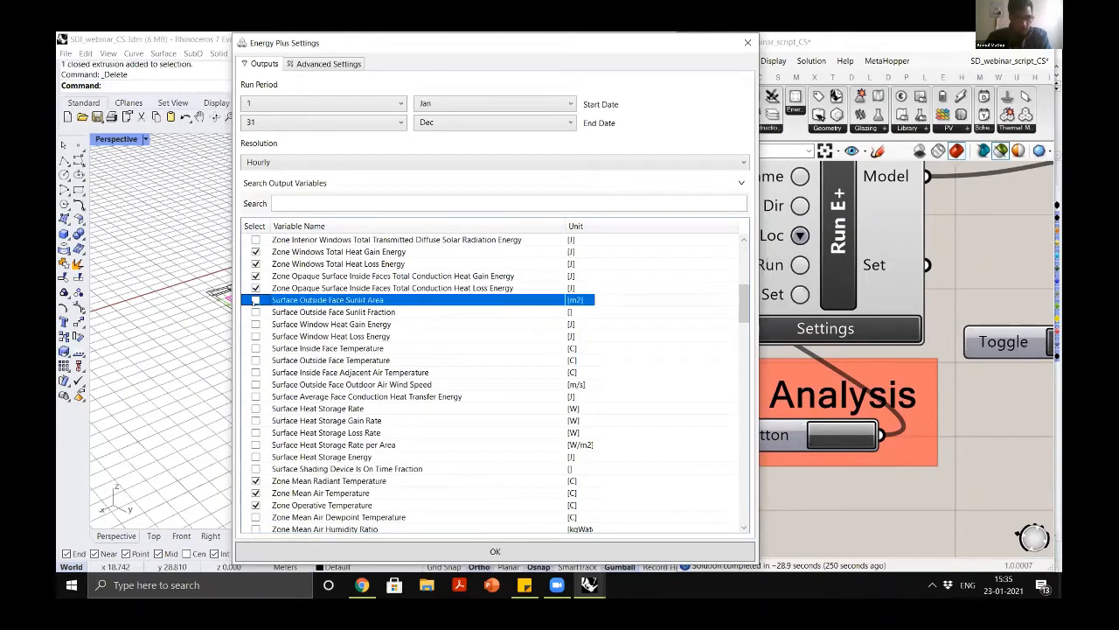
click(256, 300)
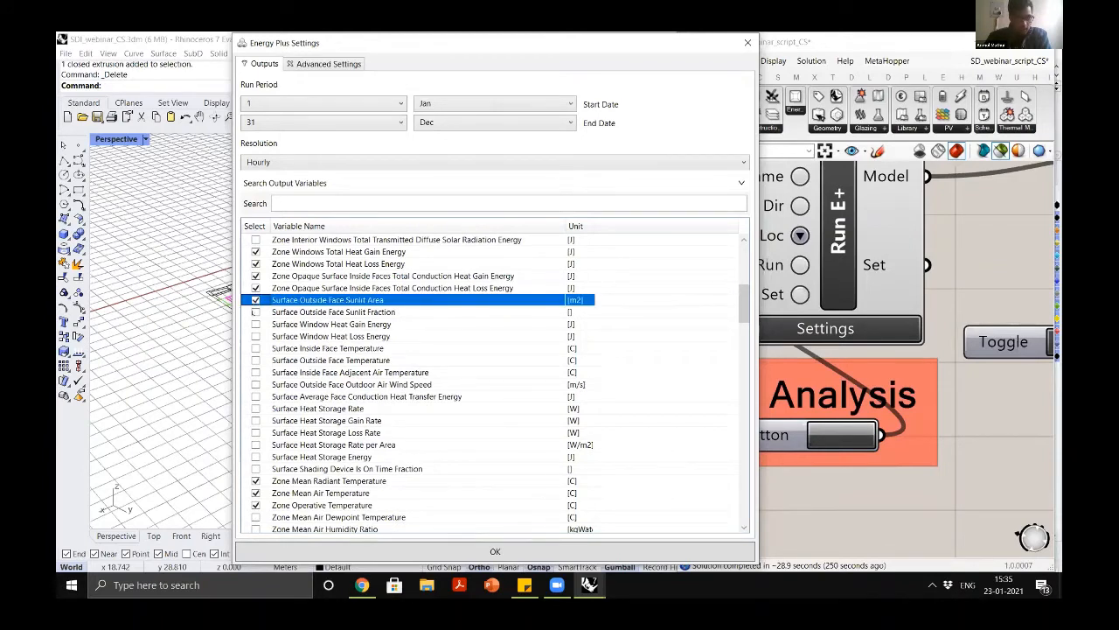
click(258, 407)
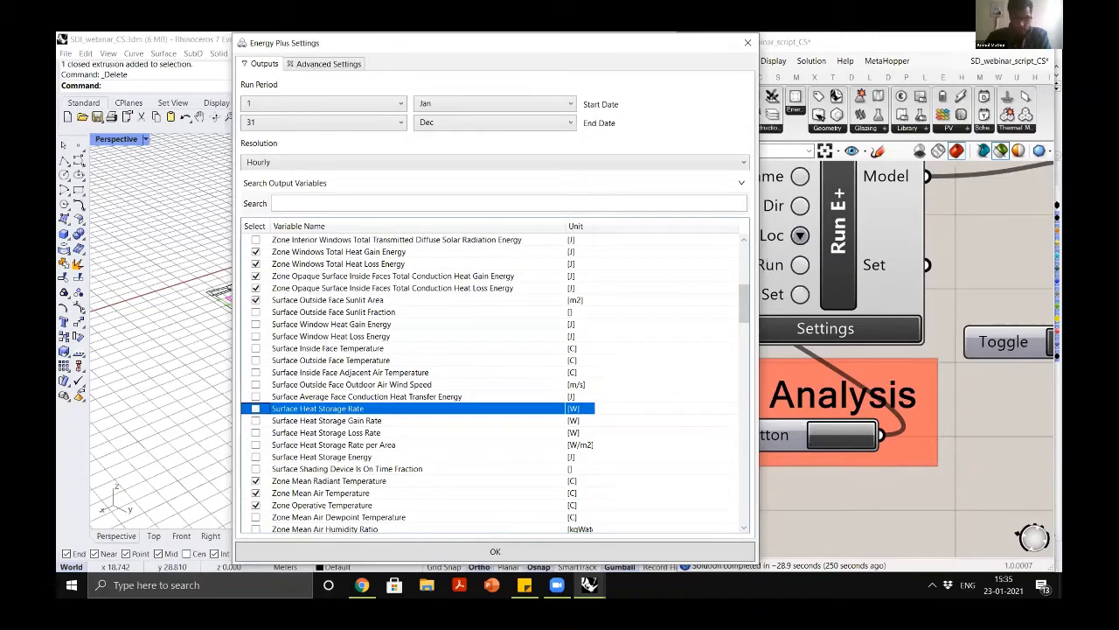
Look through the zone heat balance, infiltration and AFN output variables, and remove Surface Outside Face Sunlit Area from the selection
scroll(357, 431, down, 7)
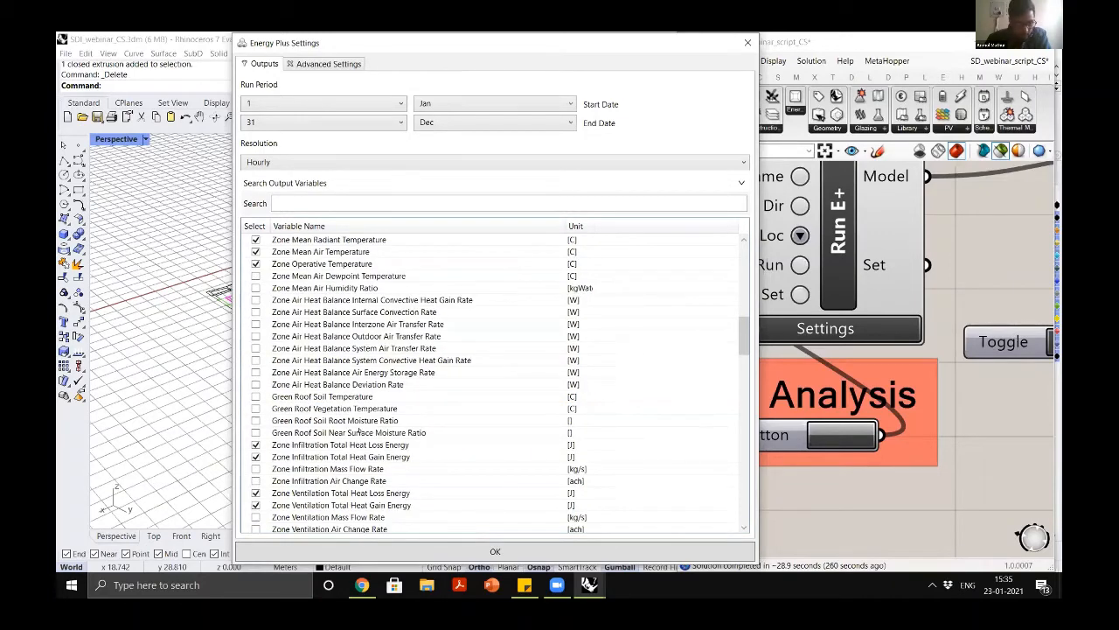
scroll(358, 430, down, 10)
scroll(359, 431, up, 7)
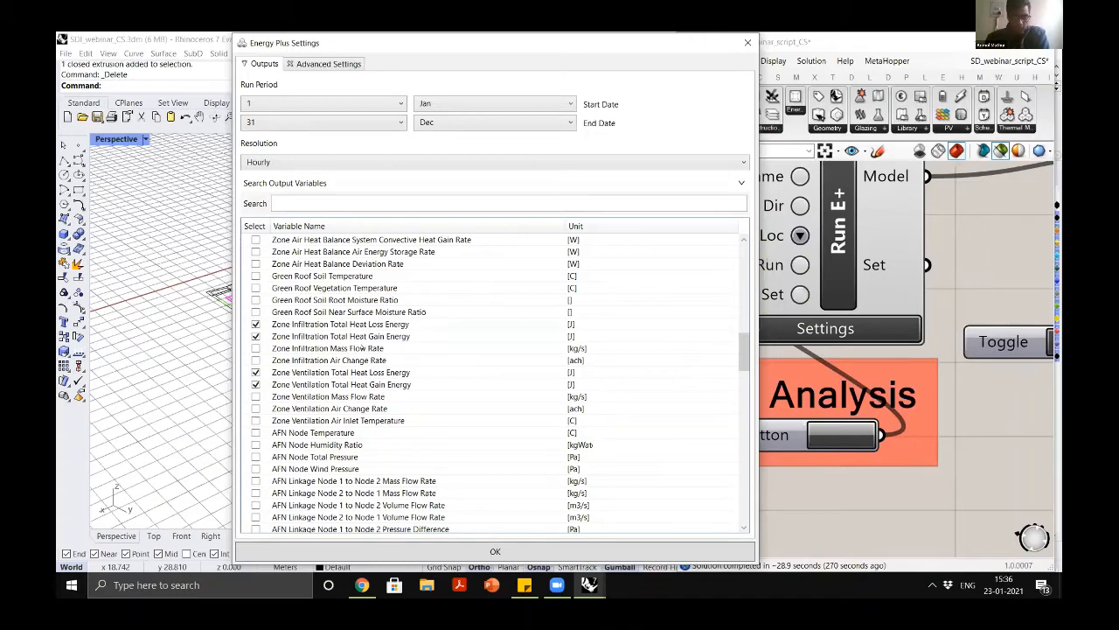
scroll(494, 385, down, 10)
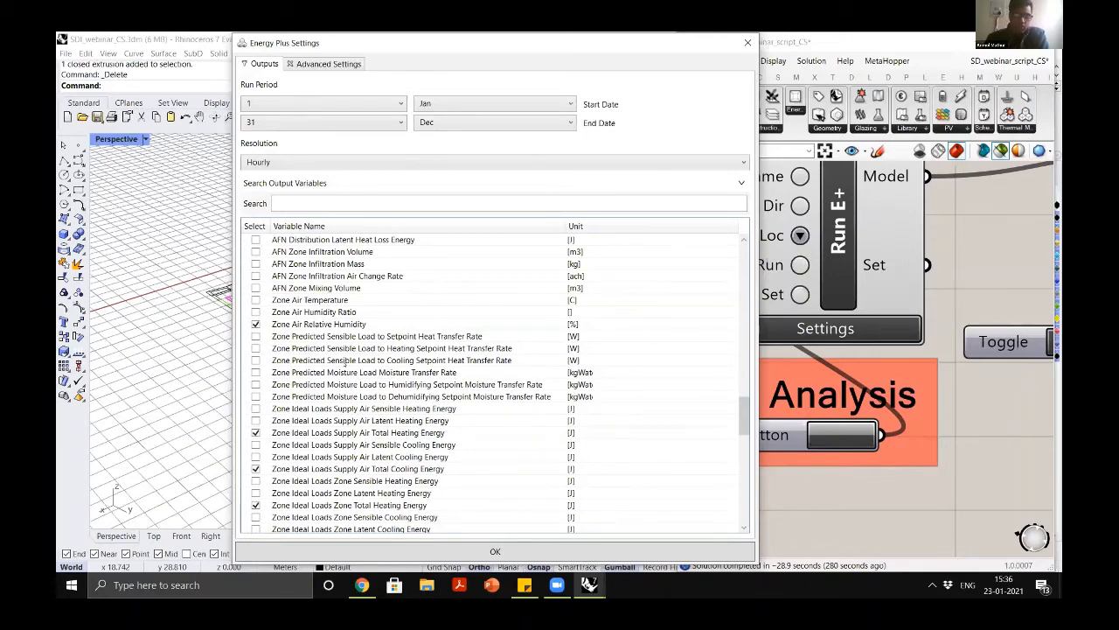
scroll(344, 367, up, 20)
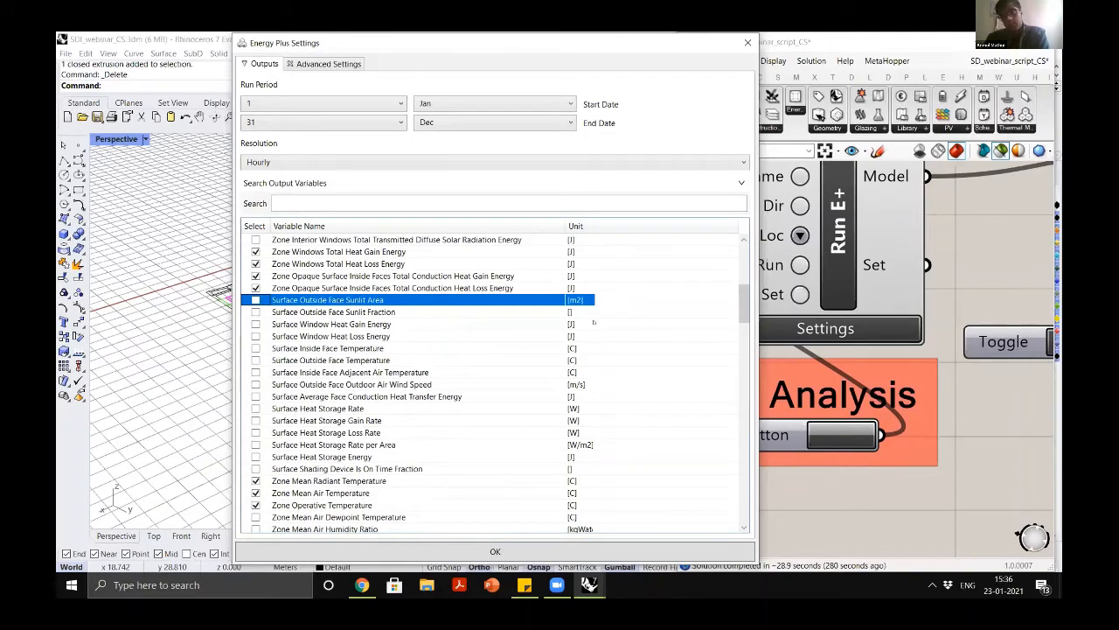
Select Zone Air Temperature and Zone Air Humidity Ratio in the output variables and look through the rest of the list
scroll(594, 336, up, 2)
scroll(595, 337, down, 15)
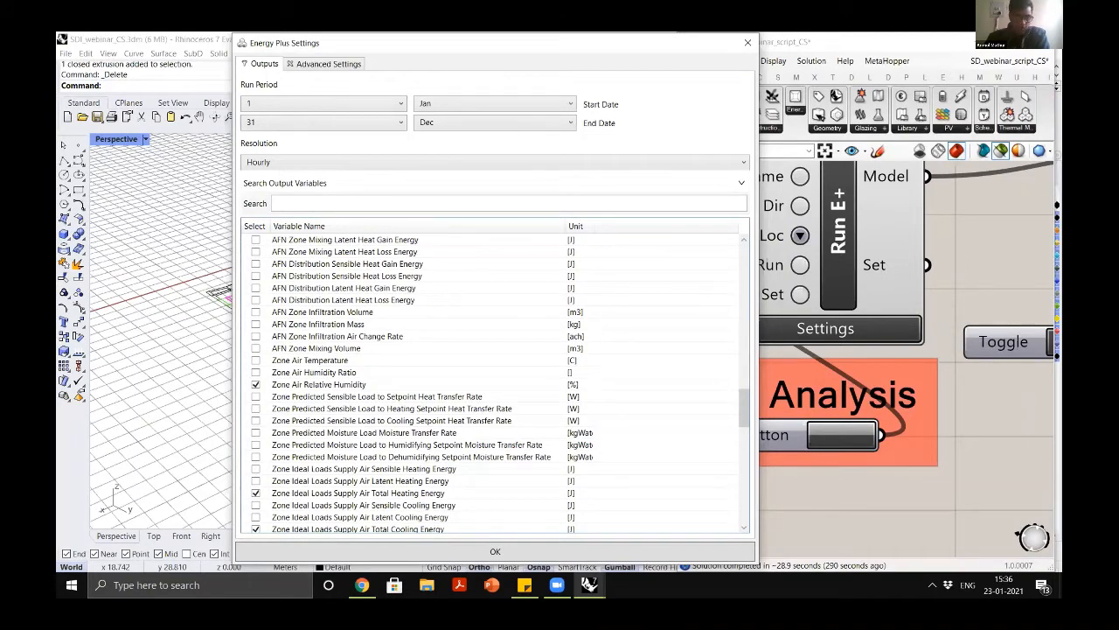
scroll(250, 273, down, 2)
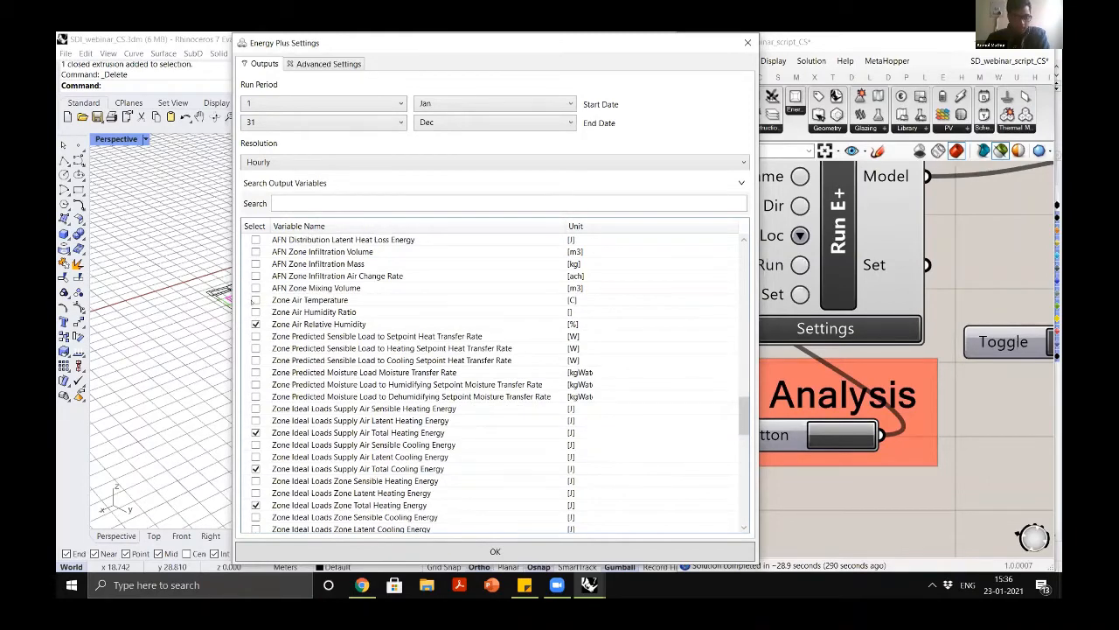
click(255, 300)
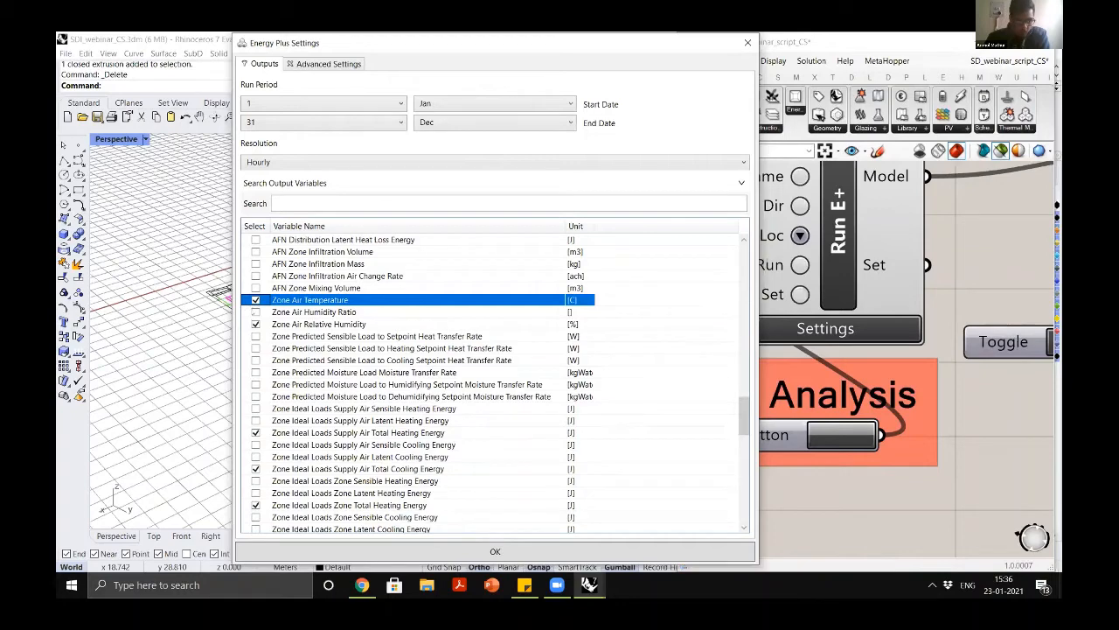
click(255, 312)
scroll(311, 355, down, 3)
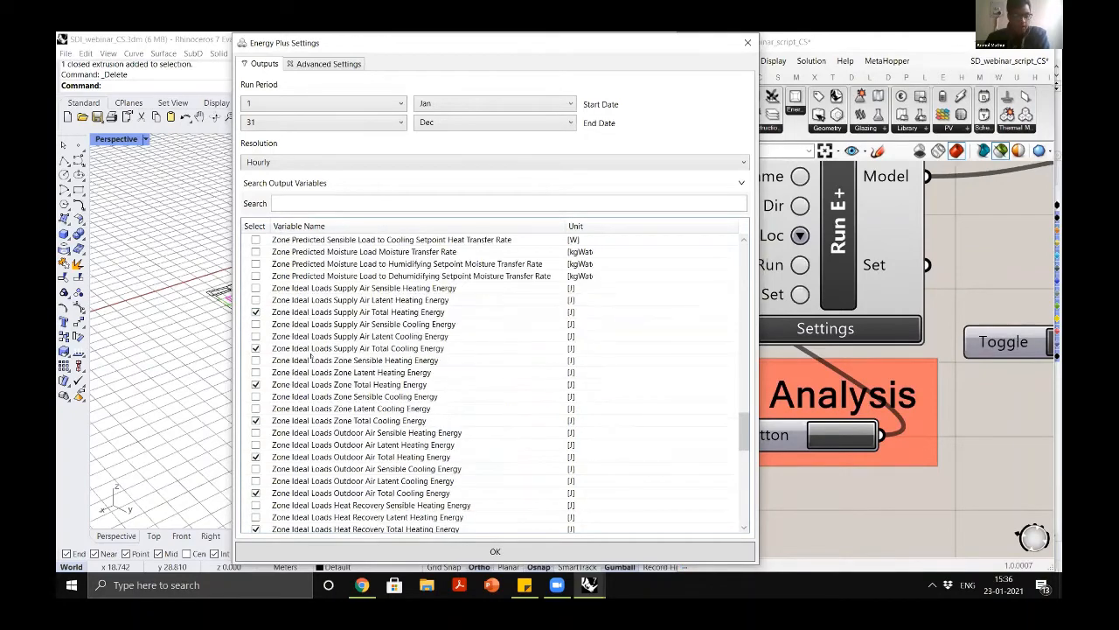
scroll(311, 355, down, 5)
scroll(311, 355, down, 5)
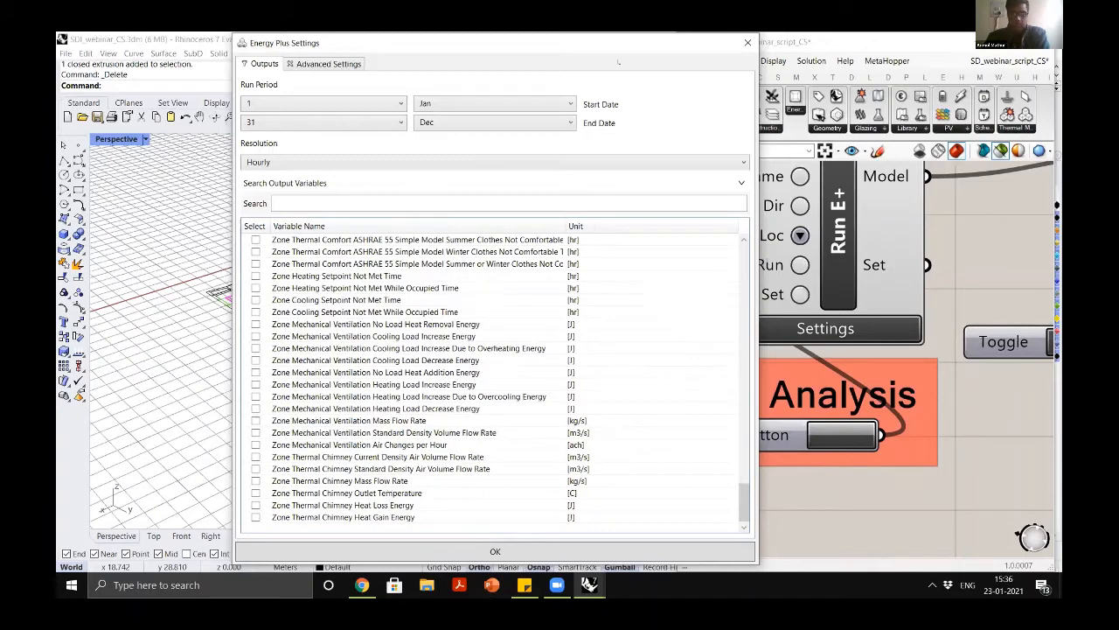
Examine the advanced EnergyPlus settings with the dialog moved and resized to fit the screen, and show the terrain options
drag(341, 42, 330, 78)
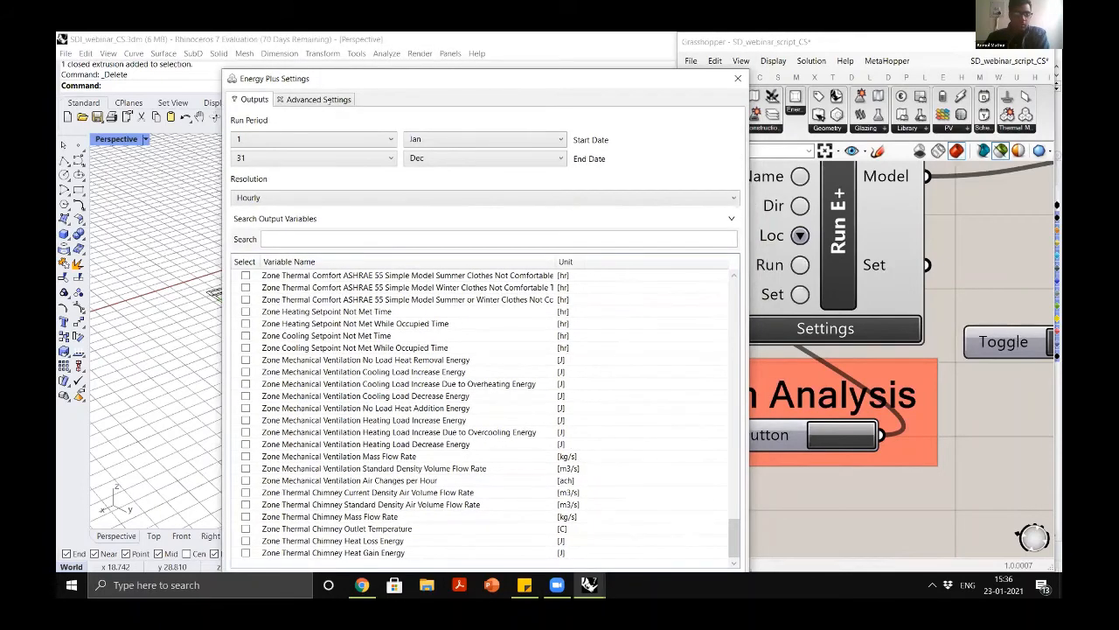
click(323, 99)
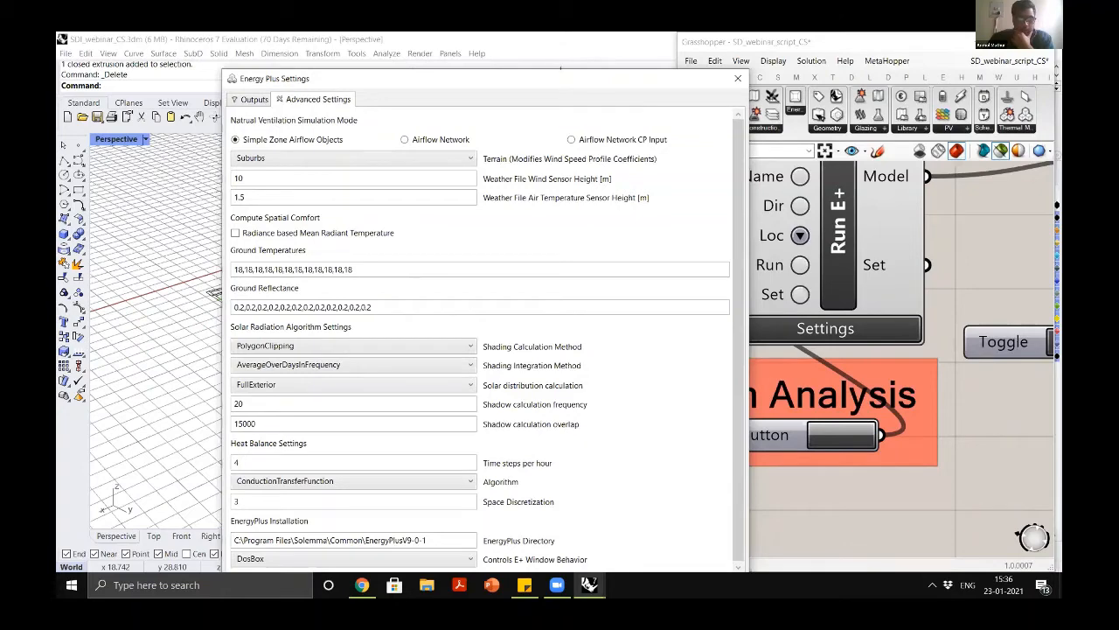
drag(560, 67, 502, 84)
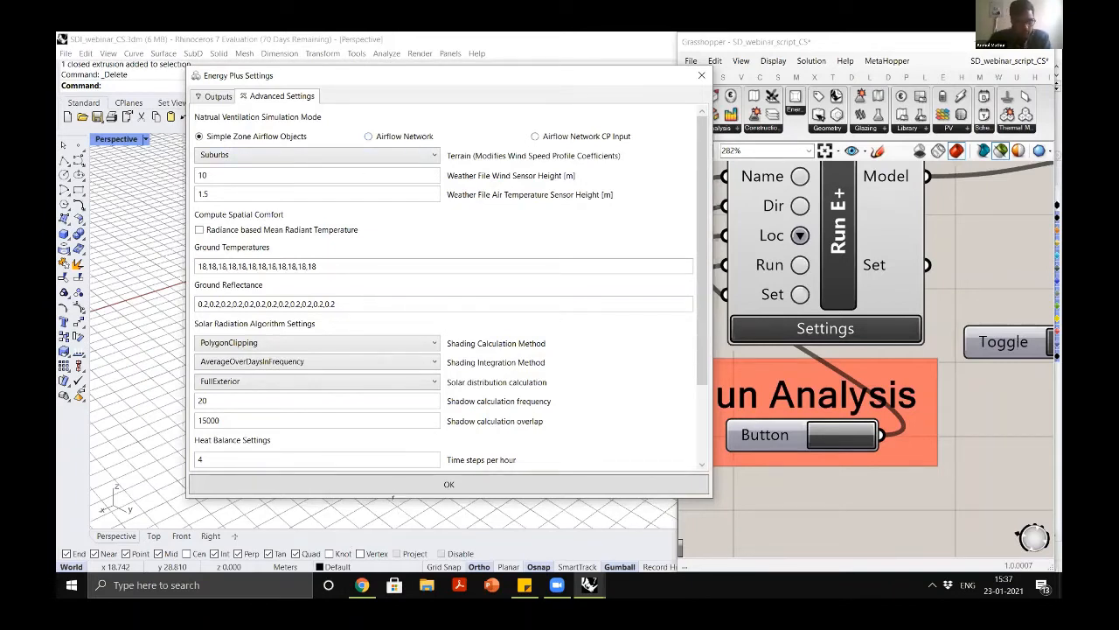
drag(392, 496, 393, 523)
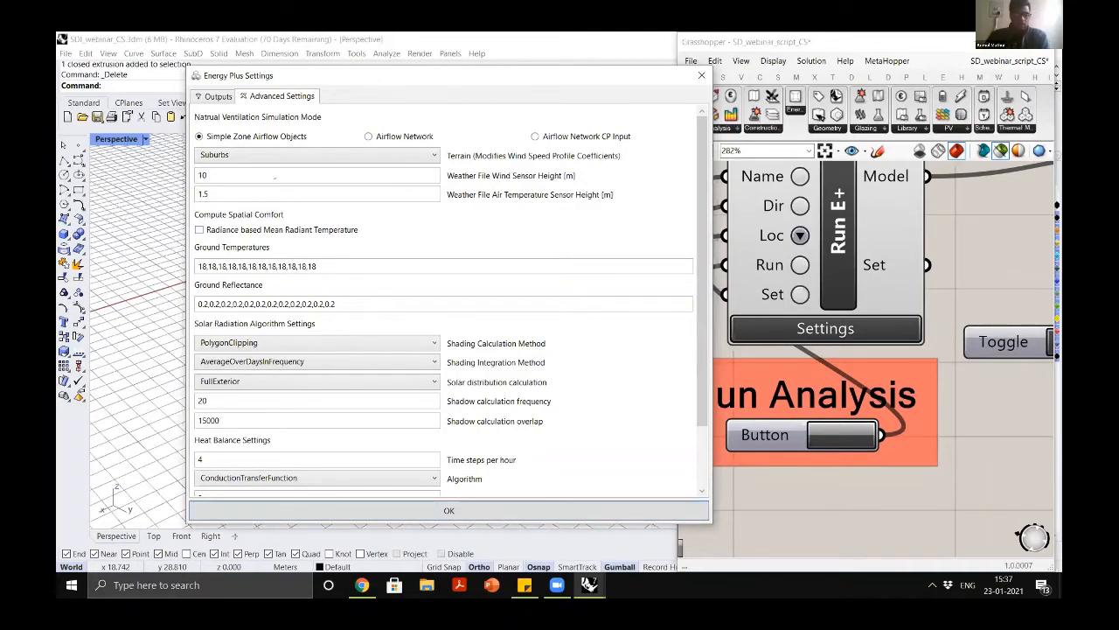
click(277, 154)
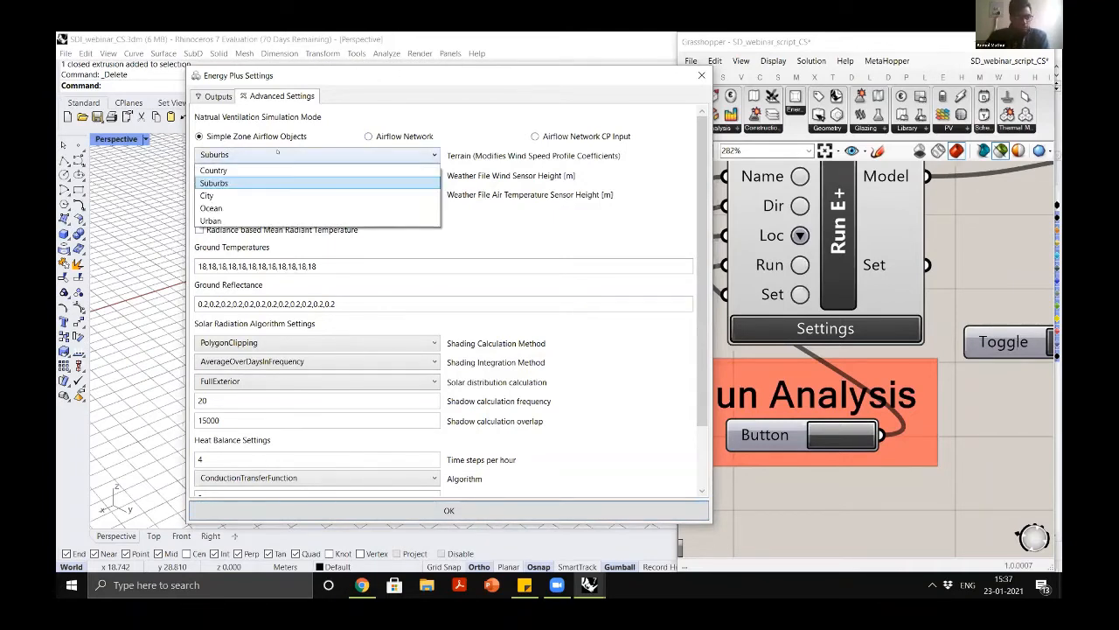
Review the advanced EnergyPlus settings from terrain options down to the EnergyPlus installation directory, then close the settings without changes
click(277, 153)
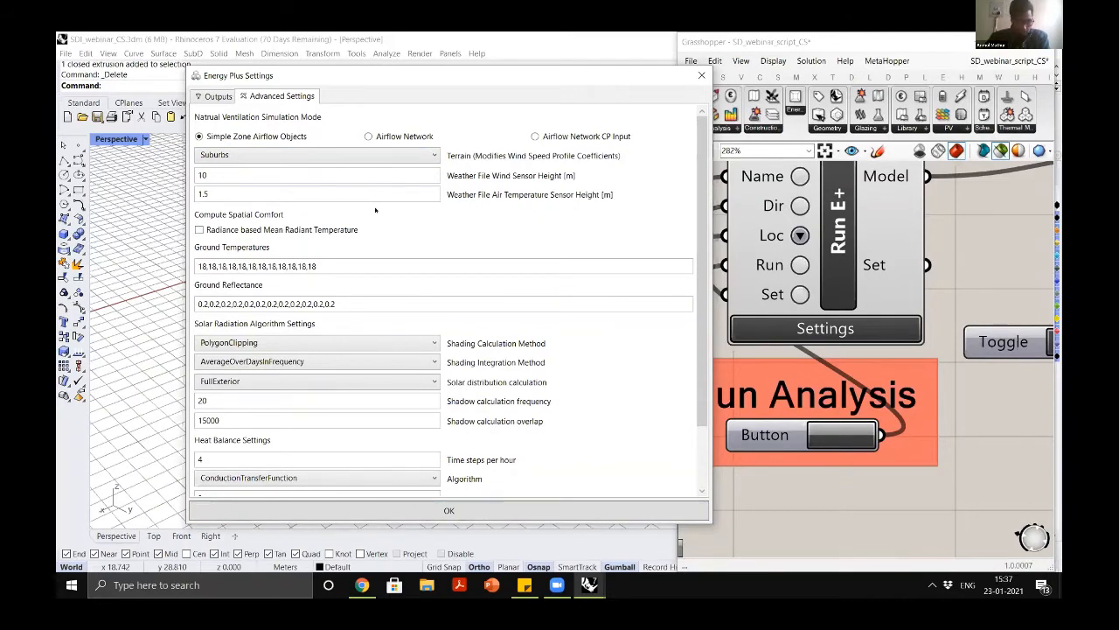
scroll(376, 210, down, 2)
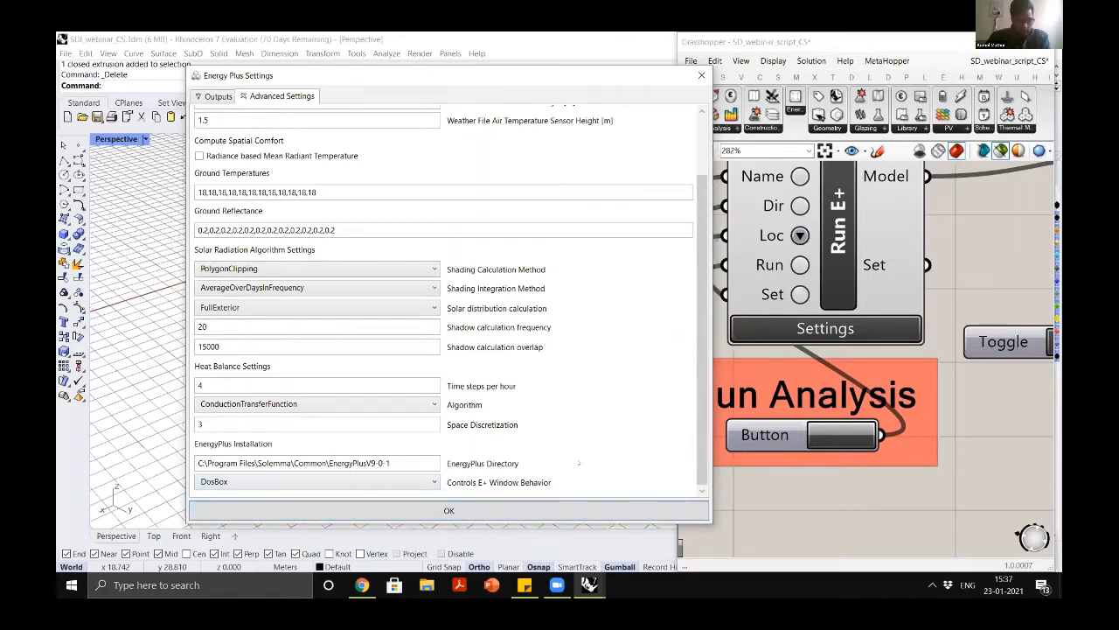
drag(429, 463, 198, 462)
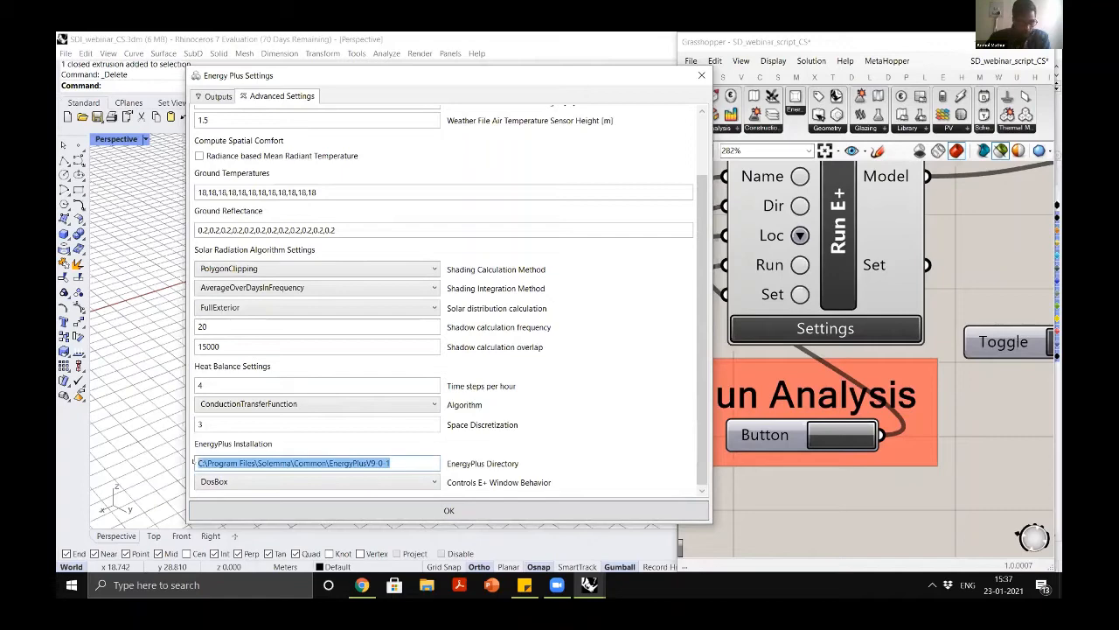
click(327, 463)
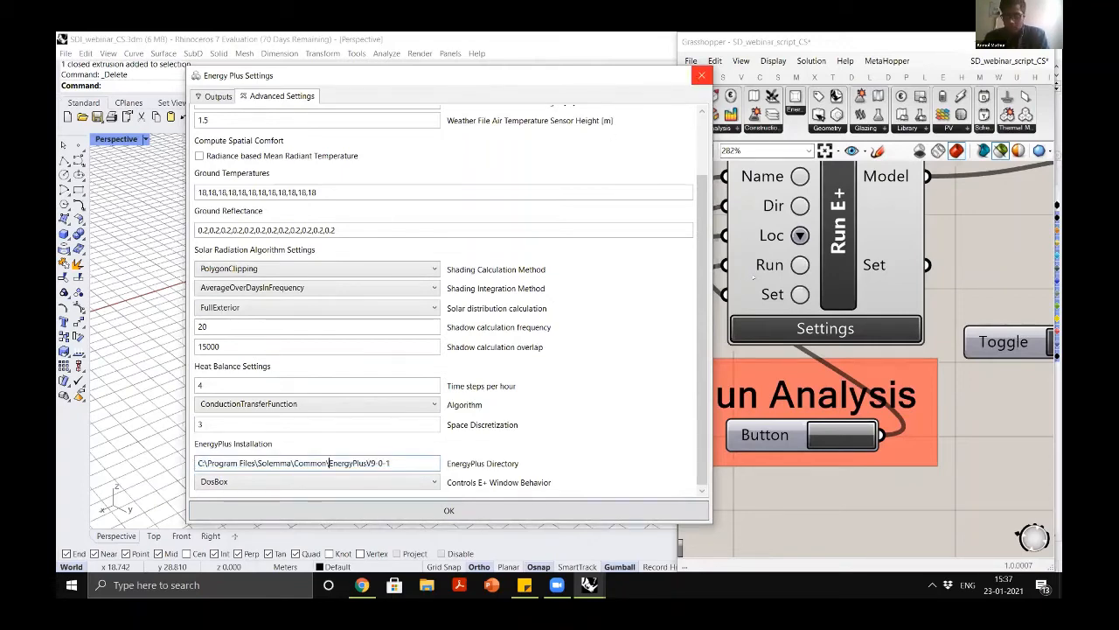
click(701, 75)
Examine the Run Analysis trigger and the outputs of the Energy Results component wired to the chart
scroll(756, 278, down, 4)
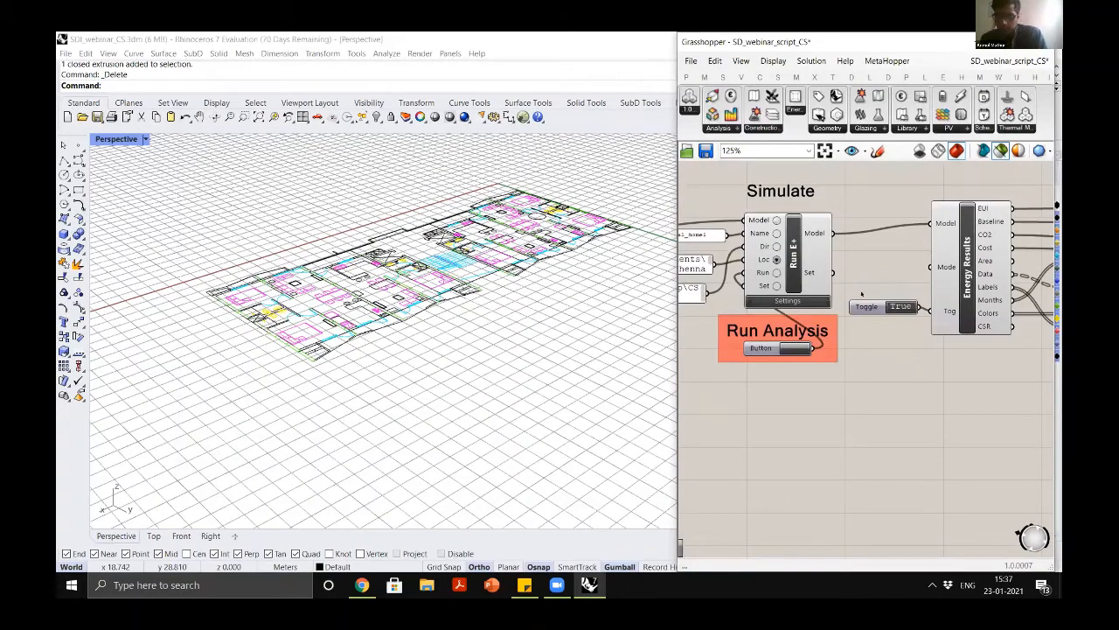
scroll(761, 255, down, 3)
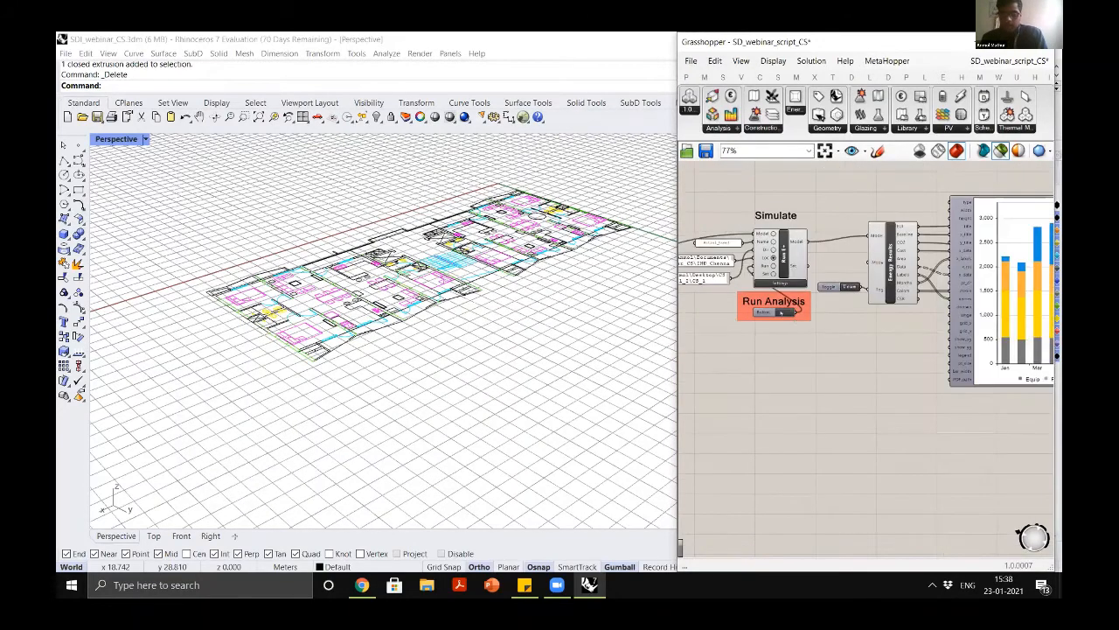
scroll(770, 296, up, 5)
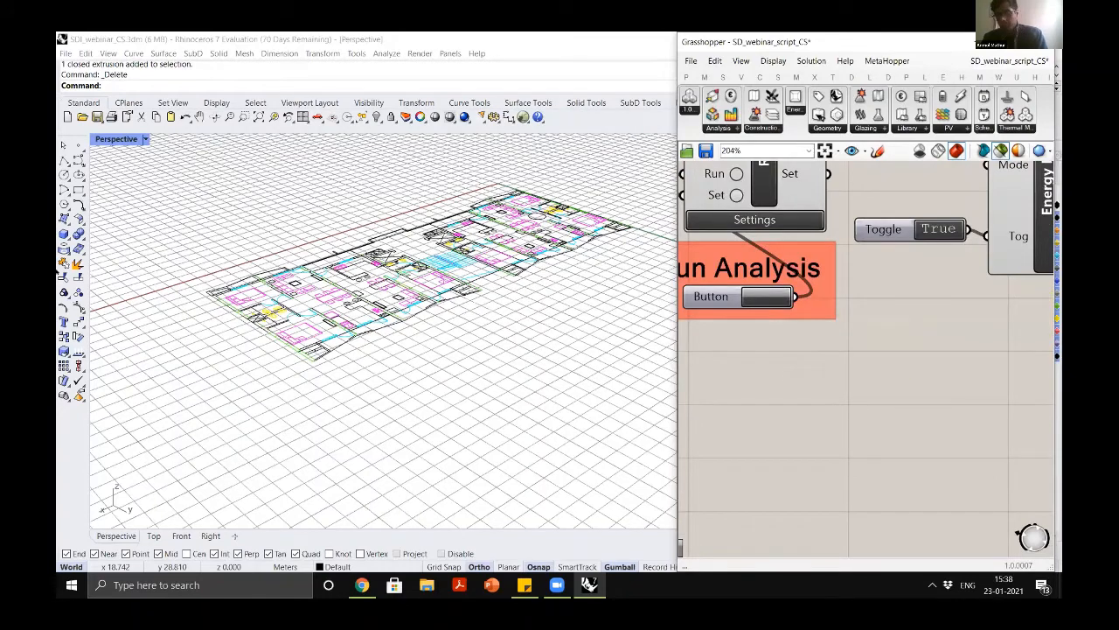
scroll(787, 293, down, 6)
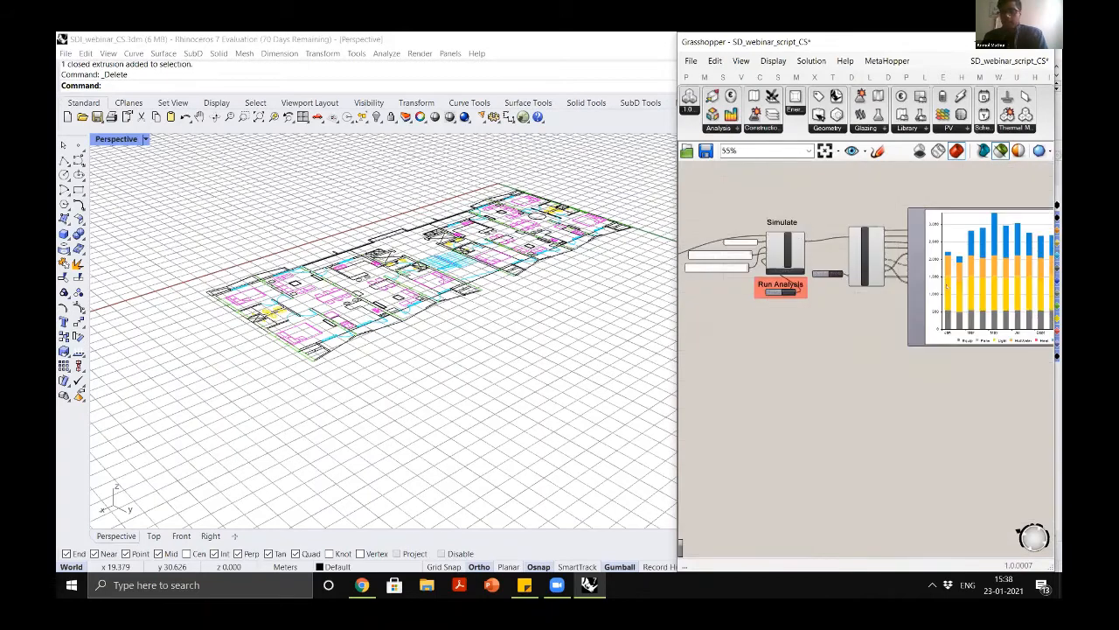
scroll(913, 246, up, 5)
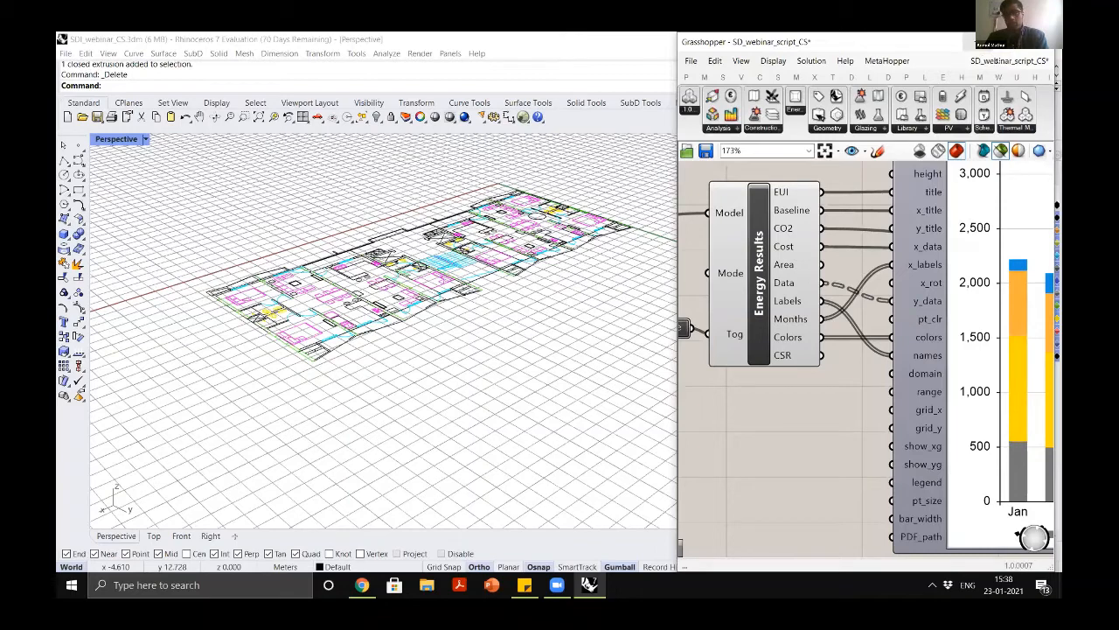
Collapse the Grasshopper window and open the CS_1 folder inside CS_trial_2 on the Desktop in a maximized File Explorer
click(997, 59)
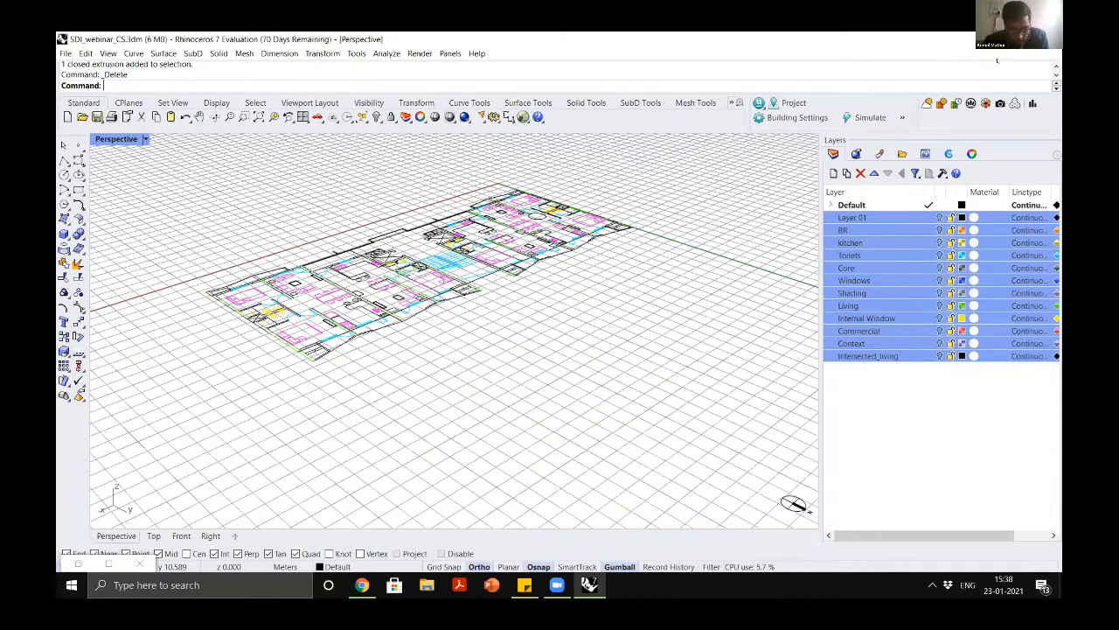
click(427, 584)
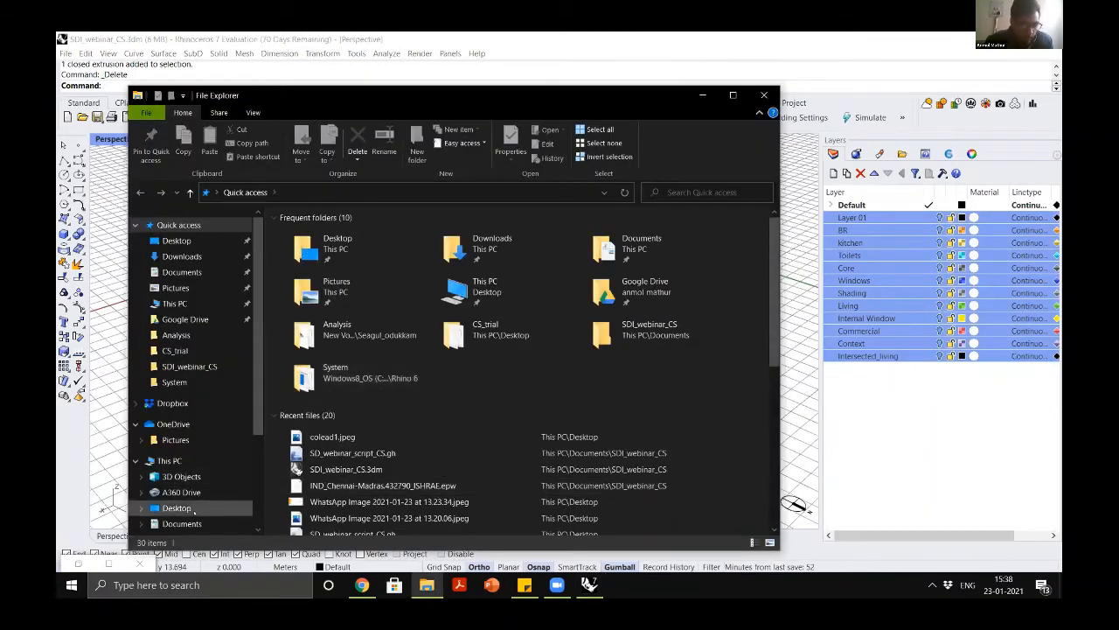
click(176, 507)
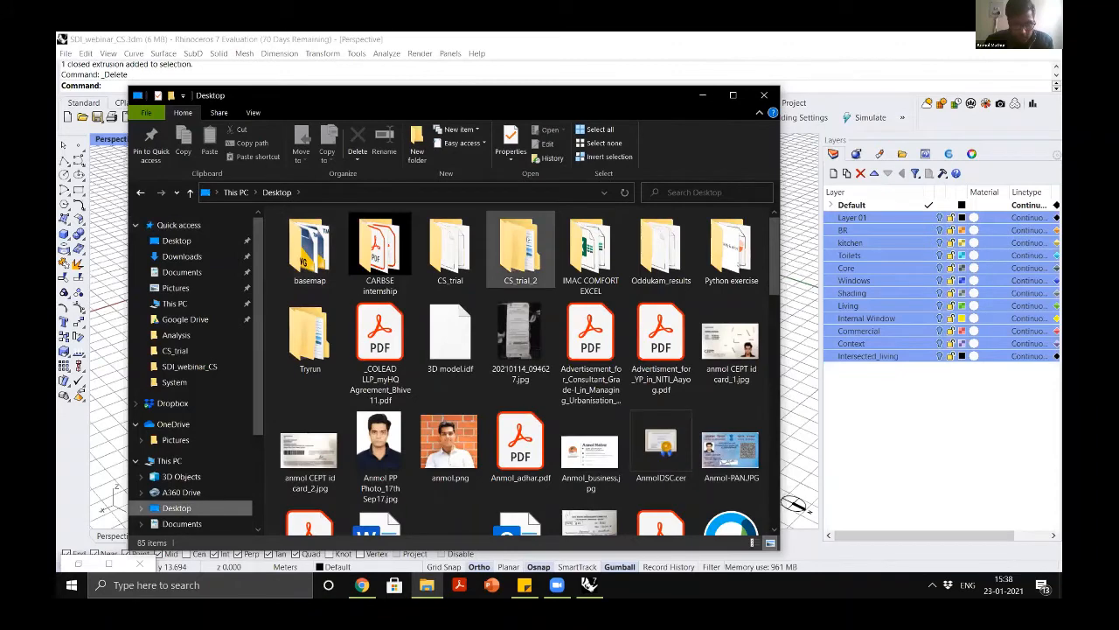
double_click(520, 249)
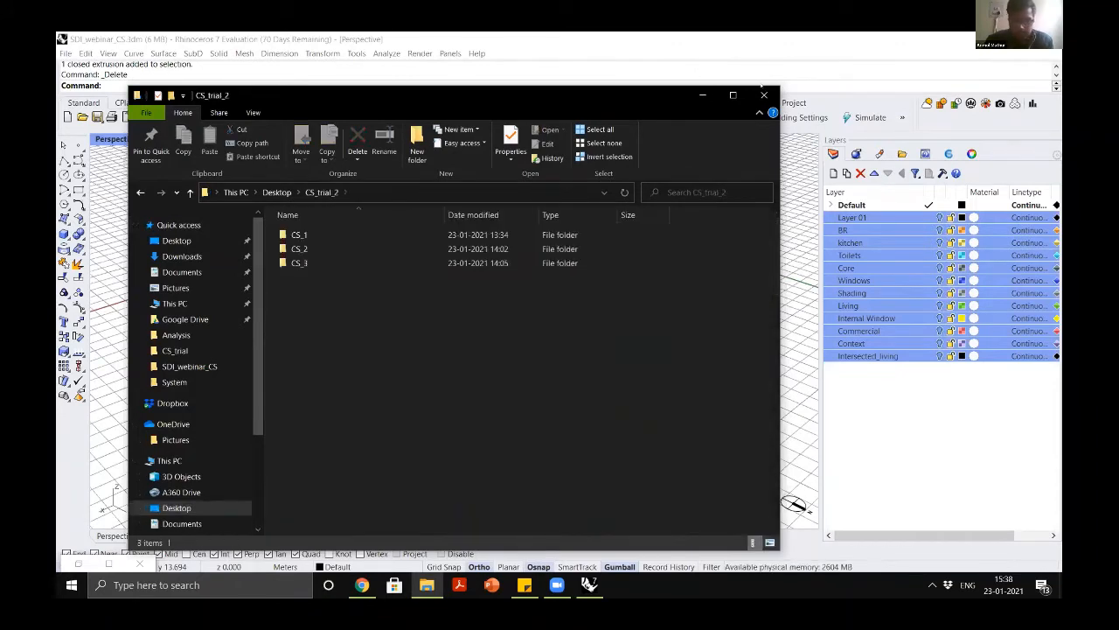
click(734, 93)
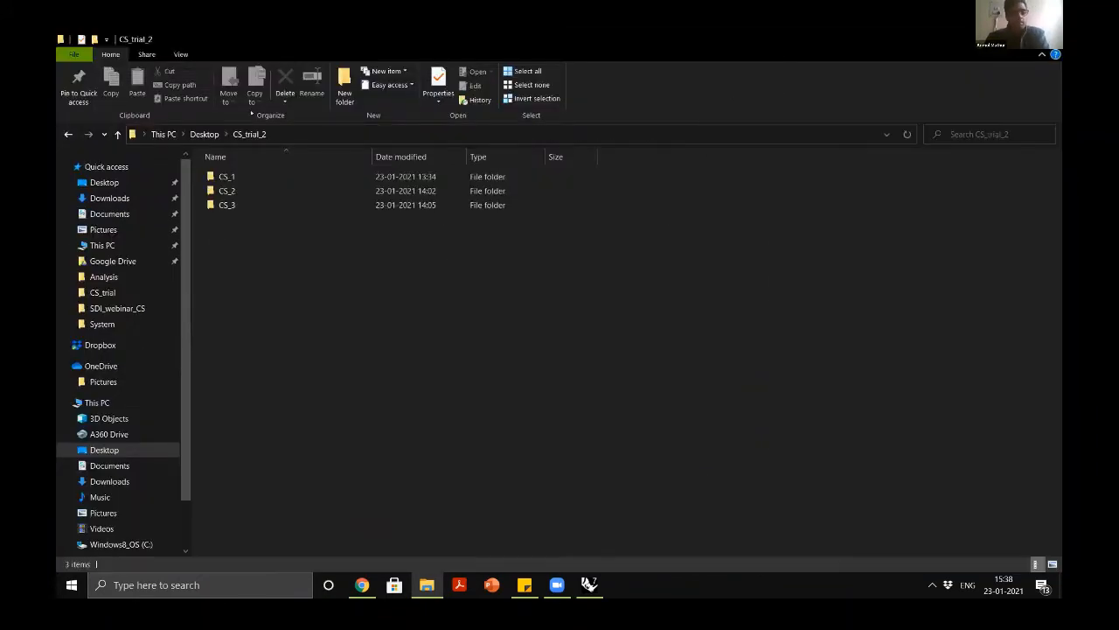
double_click(224, 175)
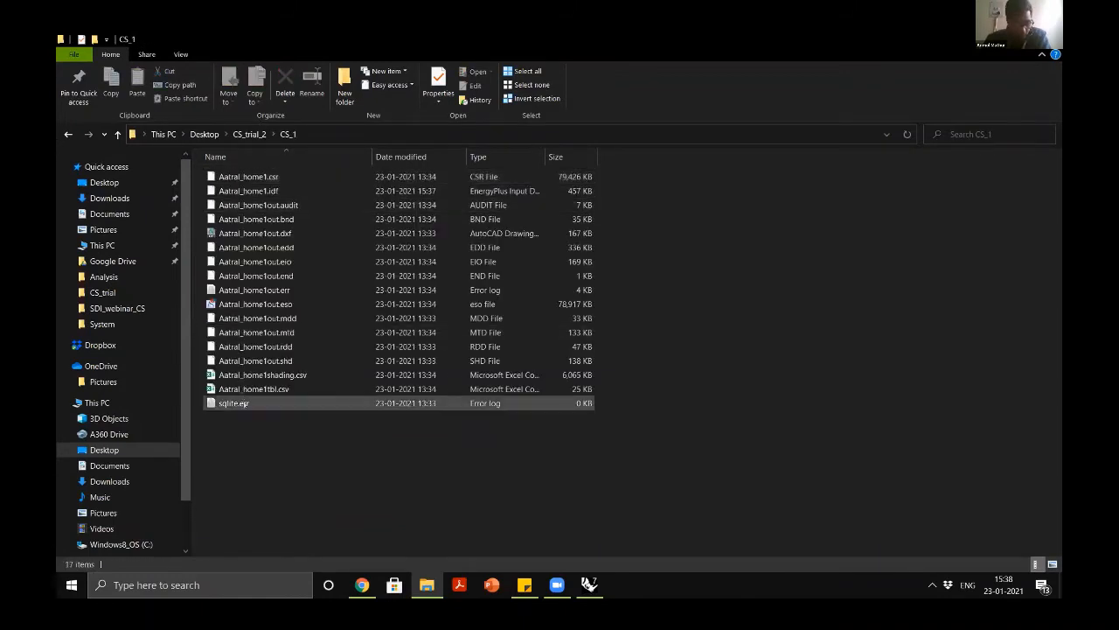
Fit the Name column to its contents and point out the Aatral_home1.csr and Aatral_home1shading.csv result files
double_click(372, 156)
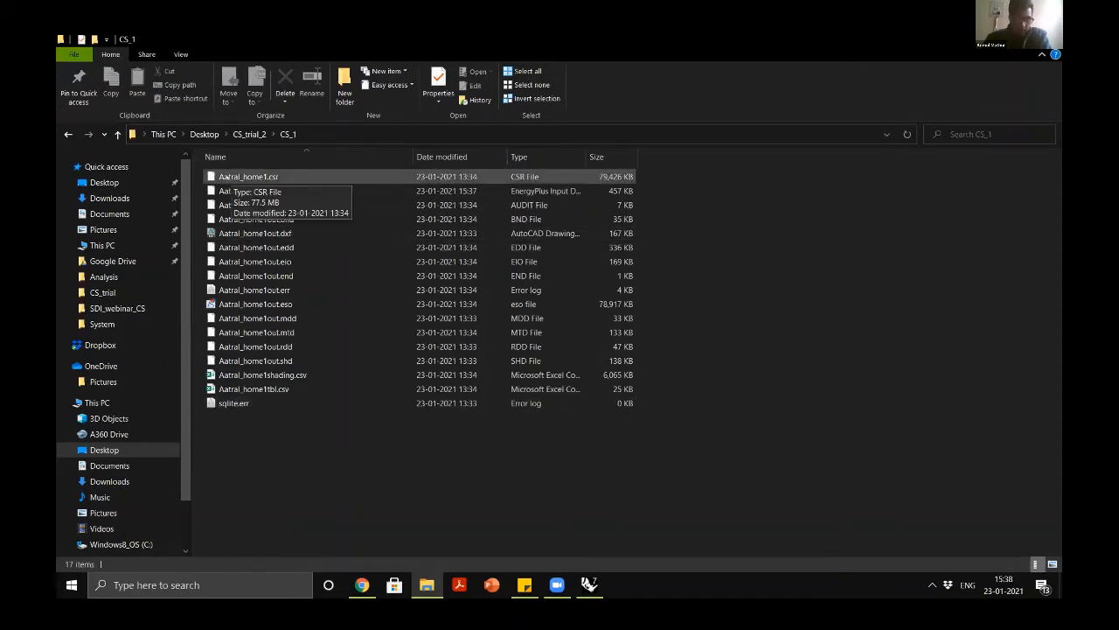
click(273, 177)
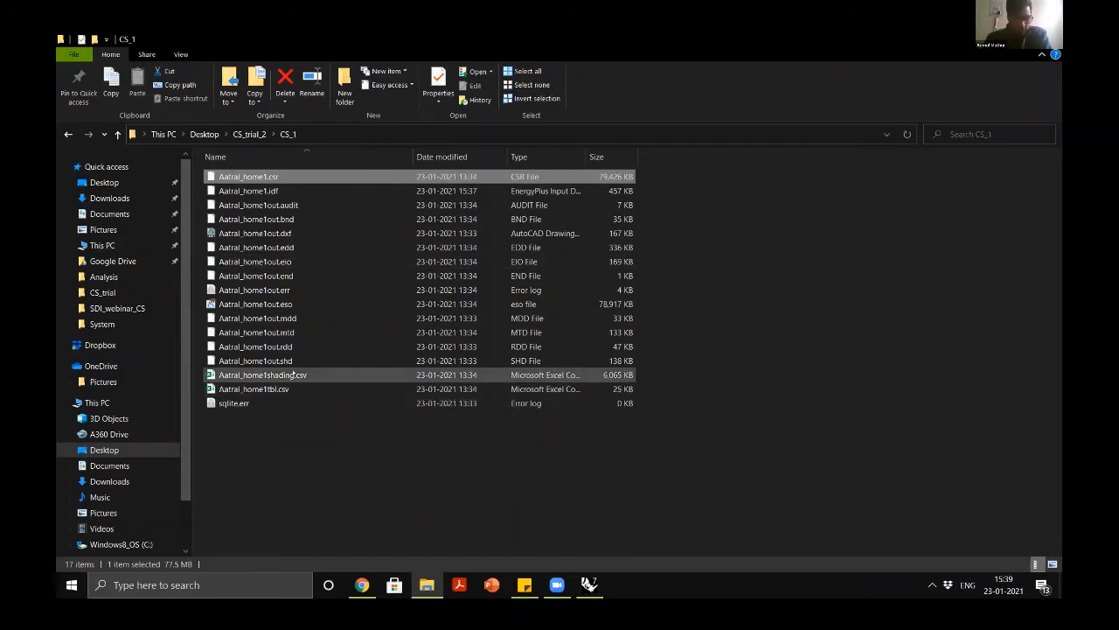
click(291, 373)
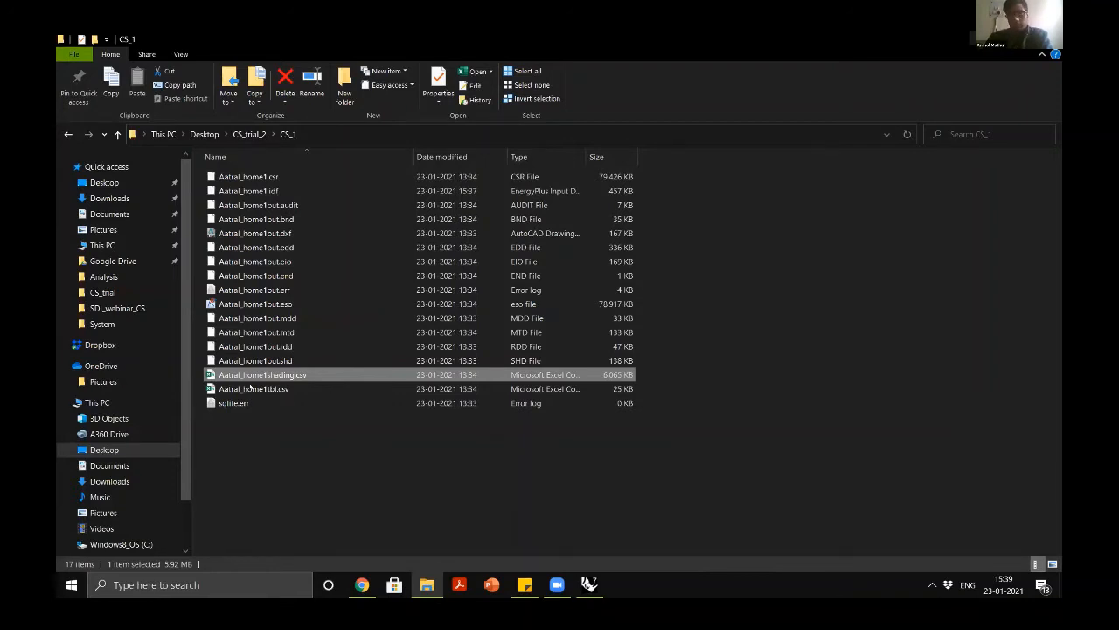
Return to the Grasshopper definition and examine the monthly energy use chart beside the Energy Results component
key(alt+Tab)
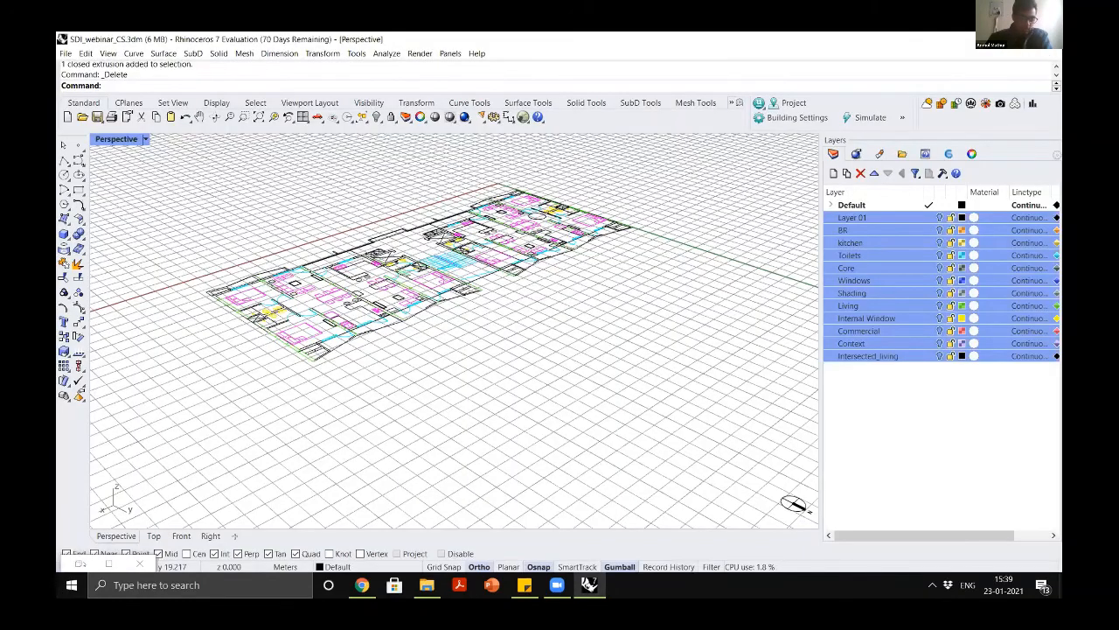
click(80, 564)
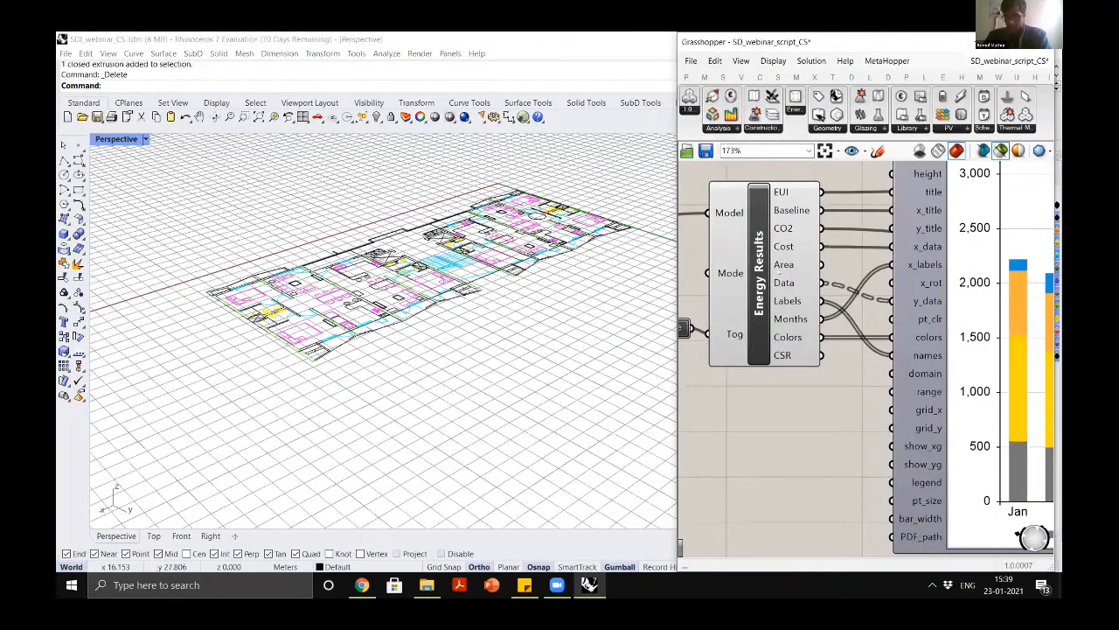
scroll(779, 274, down, 5)
scroll(999, 281, up, 1)
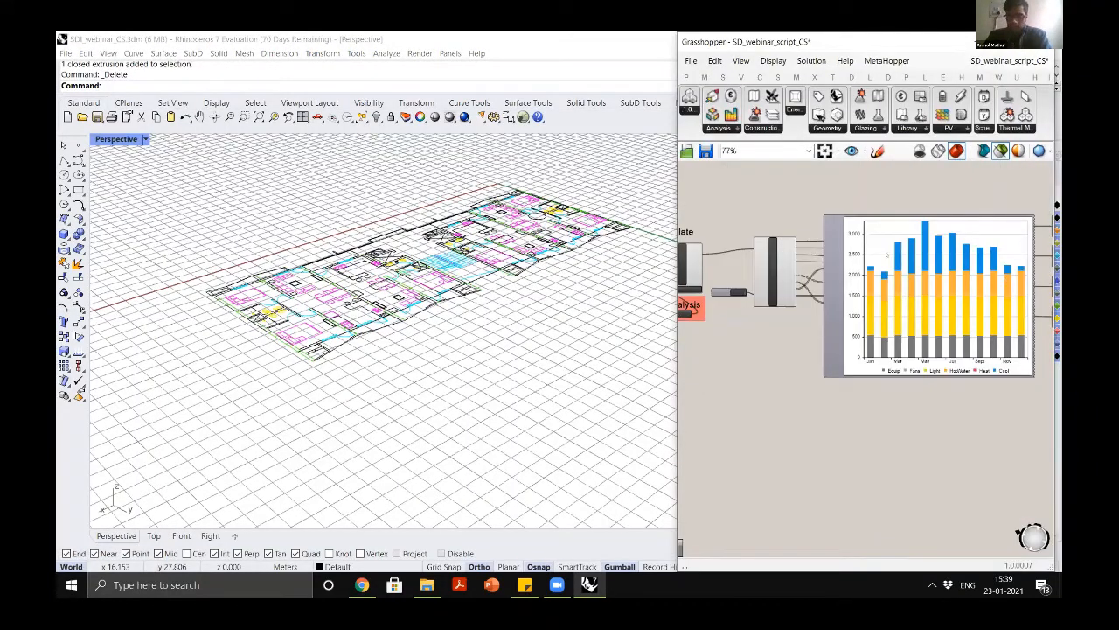
scroll(886, 254, up, 3)
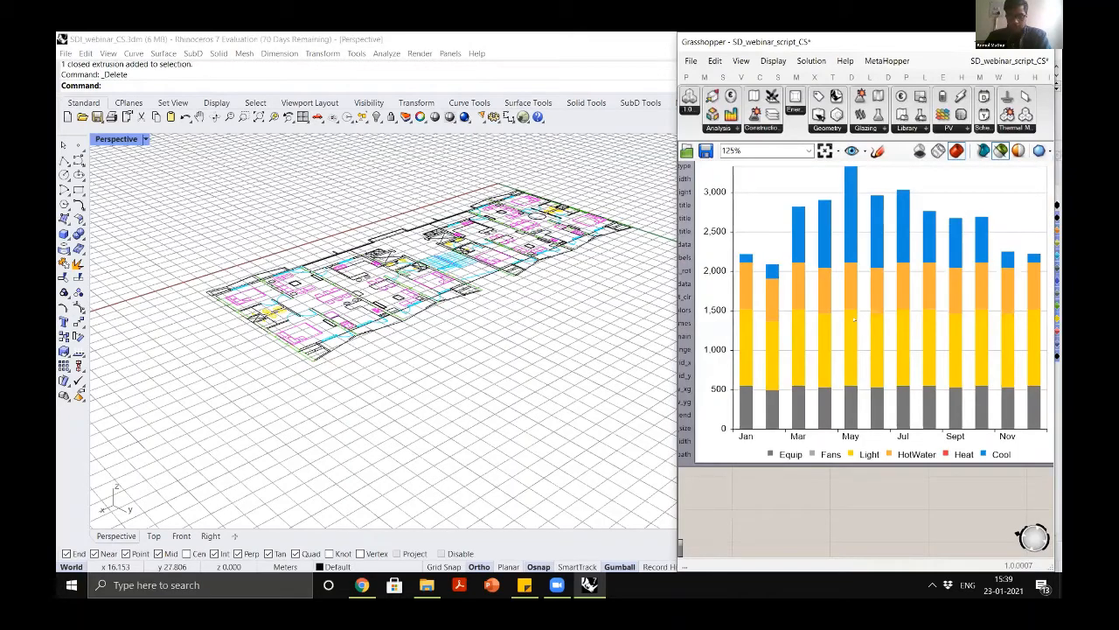
scroll(855, 320, down, 2)
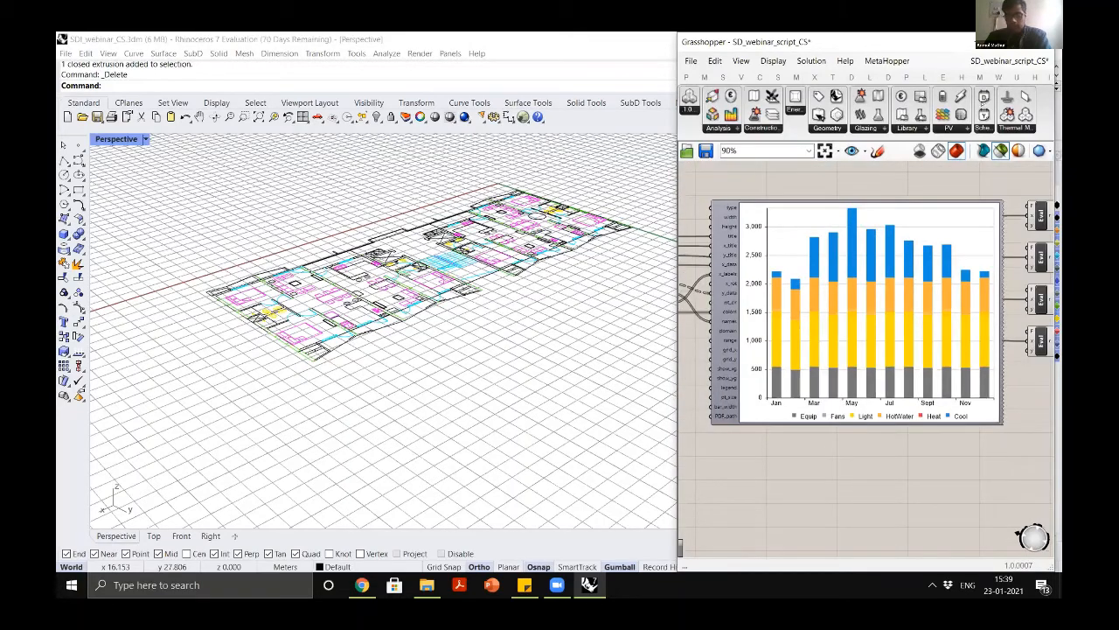
scroll(717, 296, down, 2)
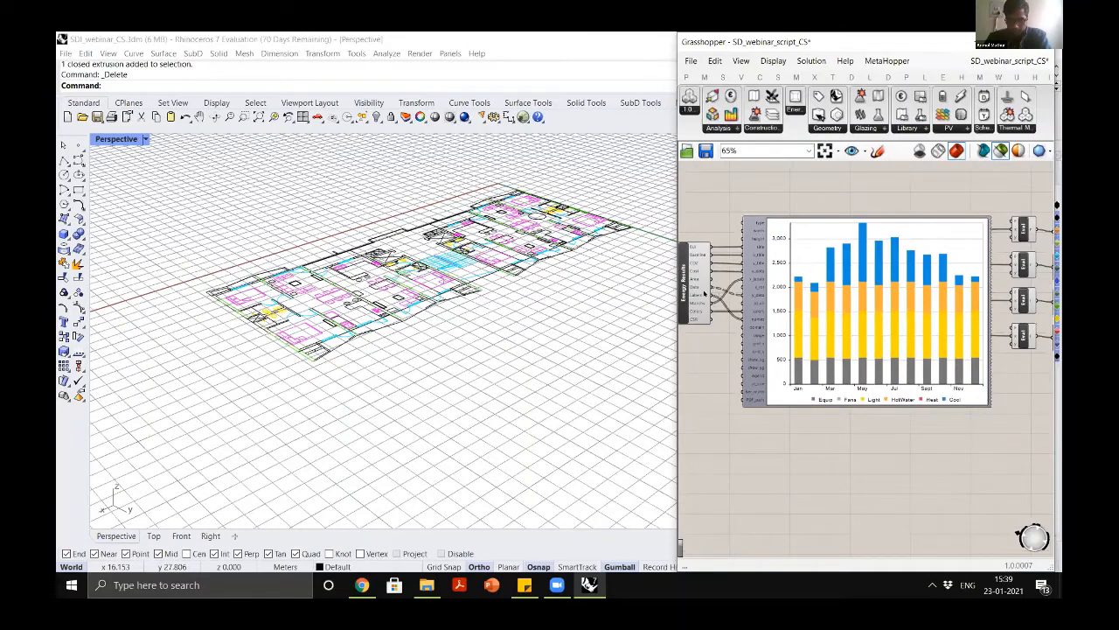
Set the Mode input of the Energy Results component to EUI
scroll(705, 293, up, 6)
right_click(706, 280)
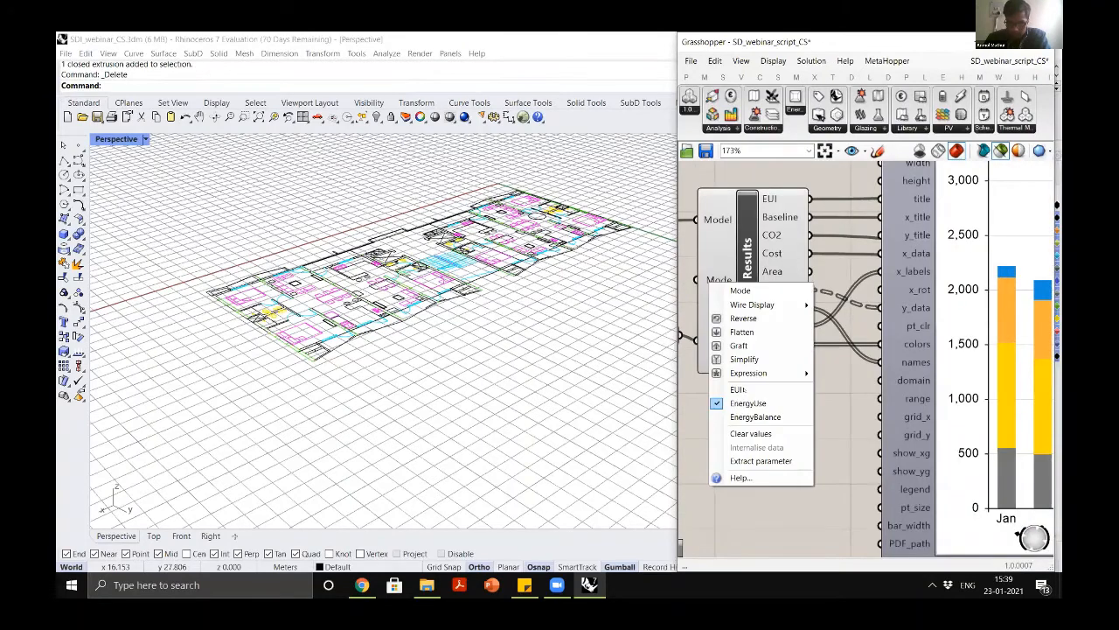
click(736, 389)
scroll(858, 294, down, 3)
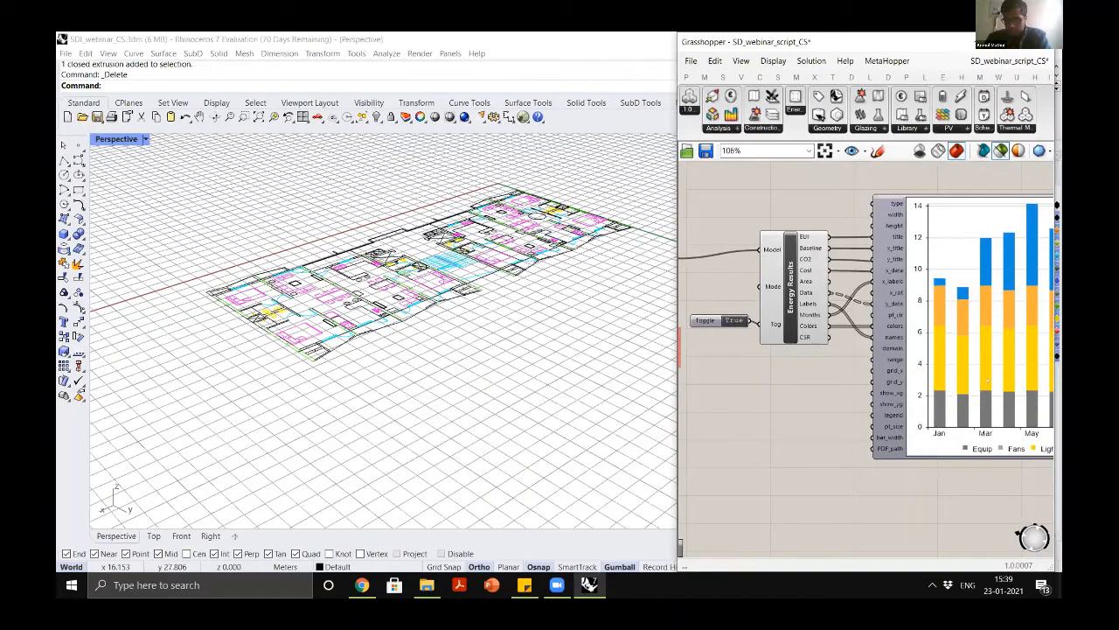
Examine the monthly EUI chart's breakdown by end use and the result panels beside it
scroll(997, 367, down, 4)
scroll(991, 357, up, 5)
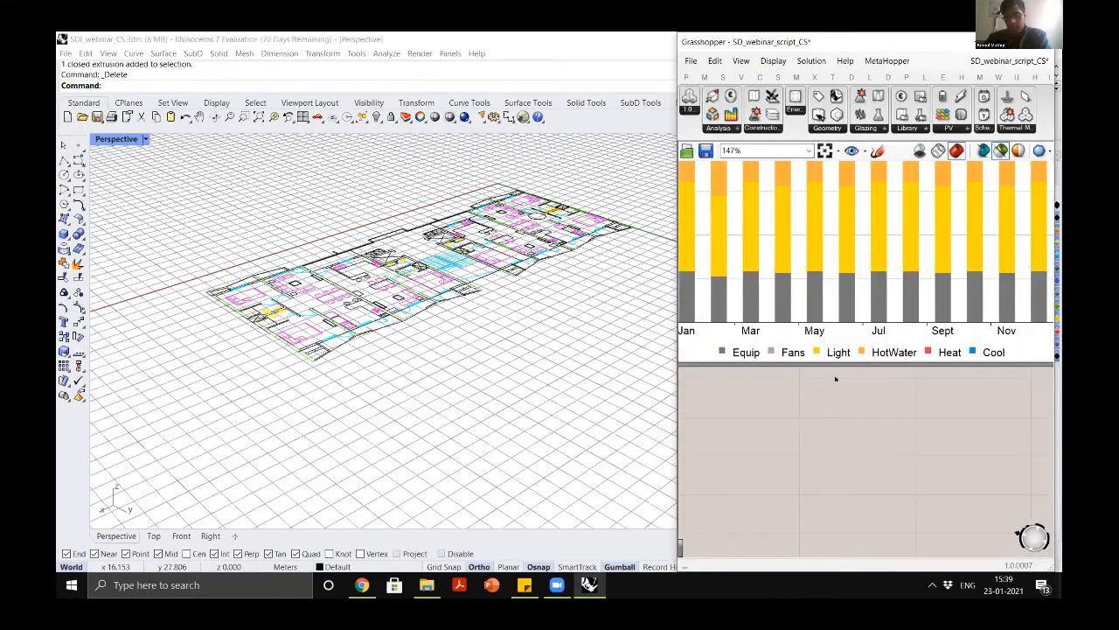
scroll(835, 379, down, 2)
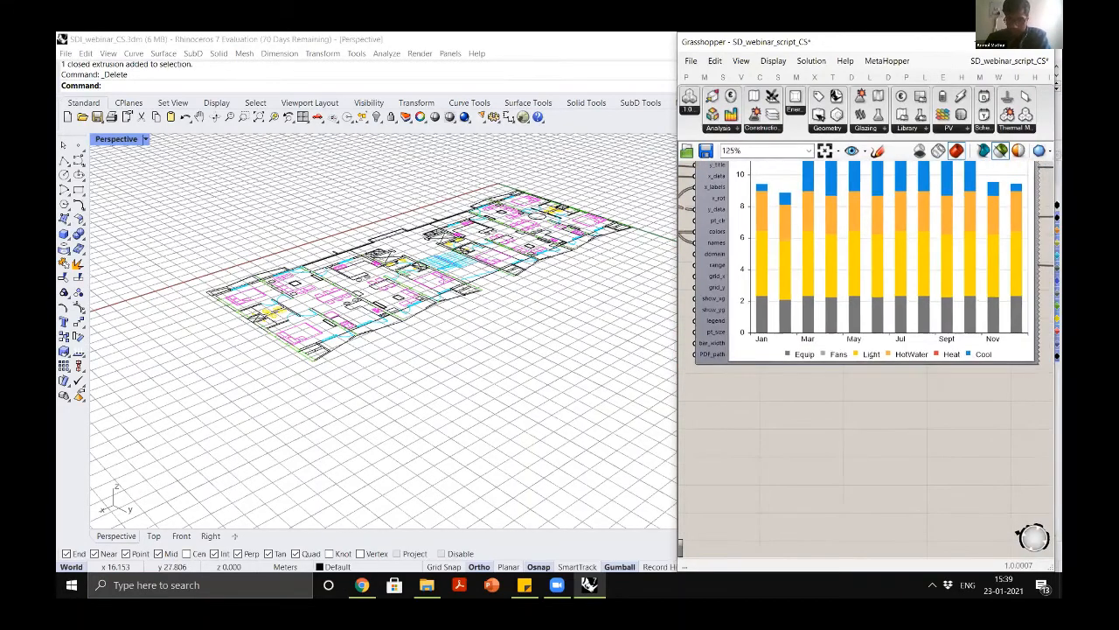
scroll(887, 371, up, 1)
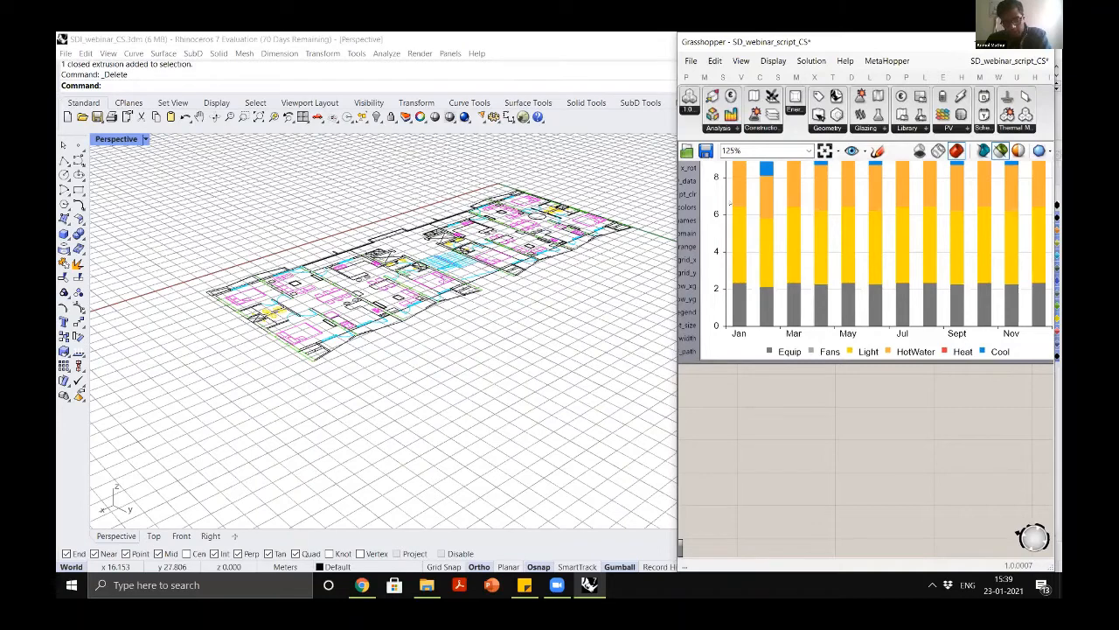
scroll(739, 321, down, 3)
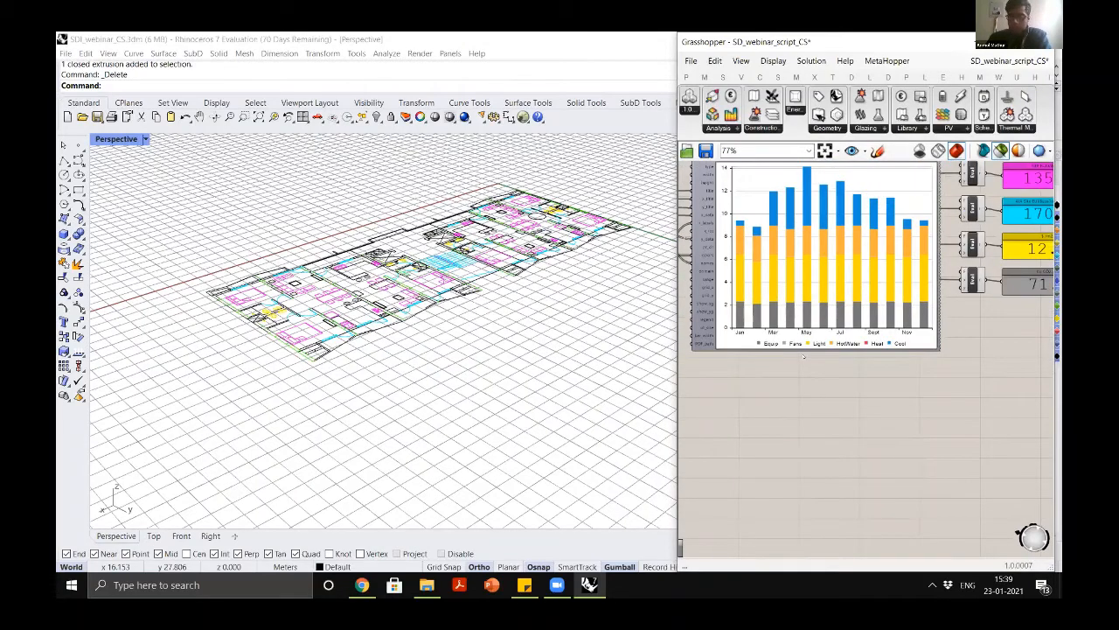
scroll(803, 357, down, 2)
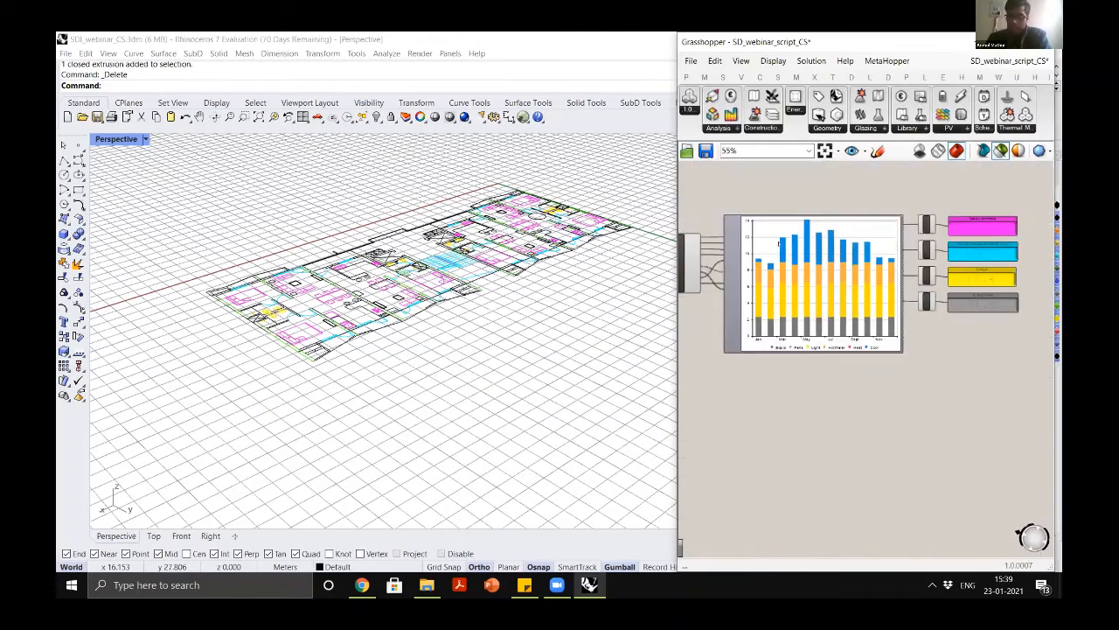
scroll(778, 242, up, 2)
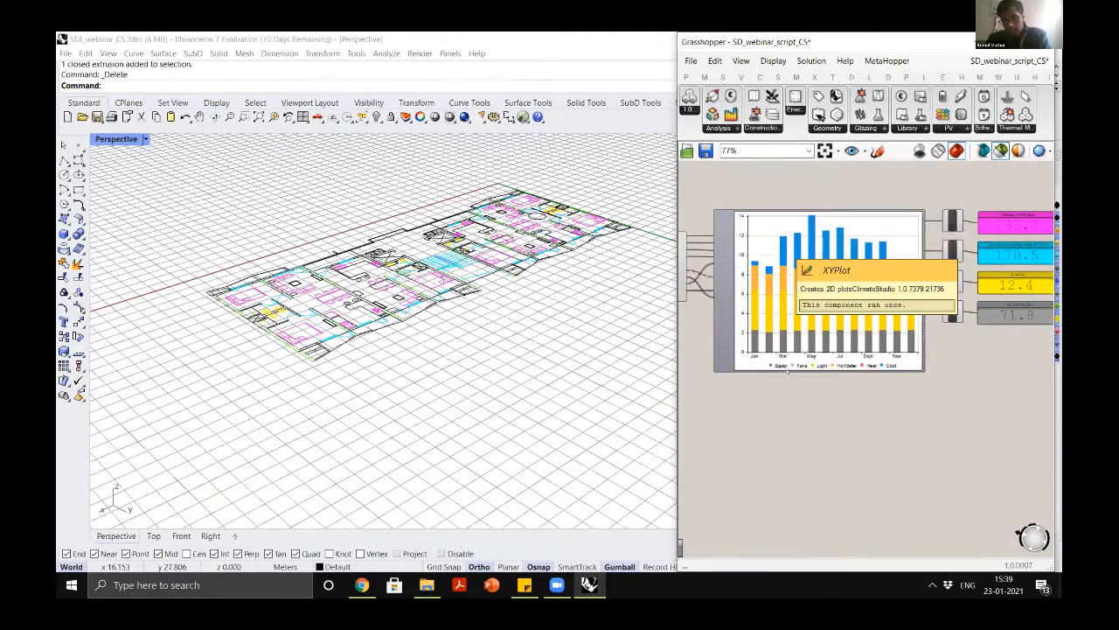
scroll(788, 372, up, 2)
scroll(724, 348, up, 1)
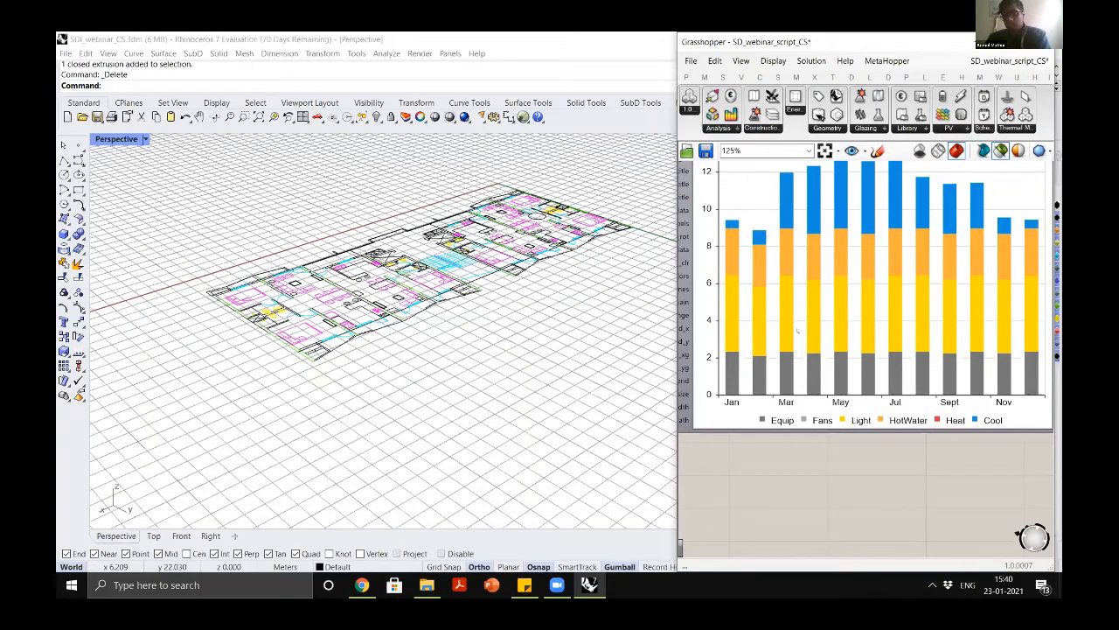
scroll(843, 225, down, 3)
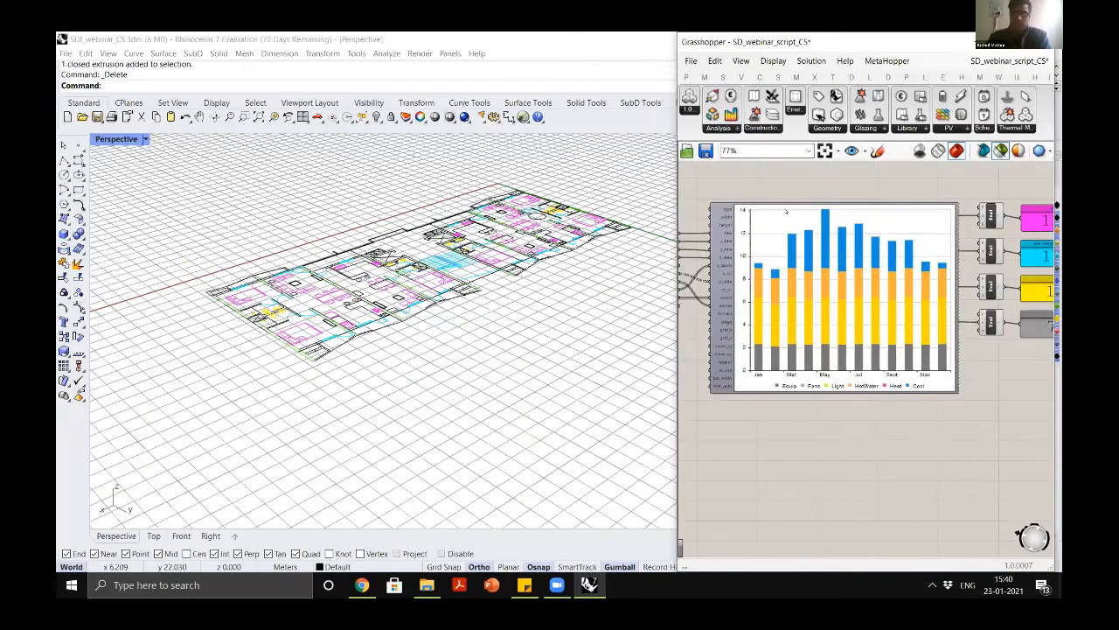
scroll(785, 212, up, 3)
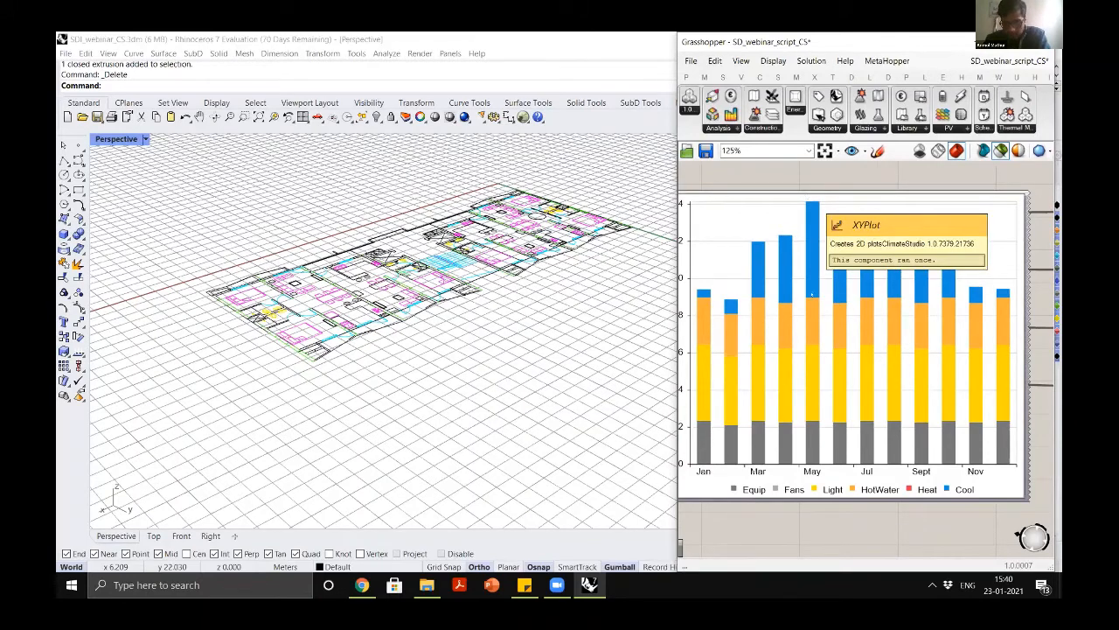
Examine the site EUI, AIA baseline, cost and CO2 result panels and the Energy Results component that feeds them
scroll(890, 252, down, 4)
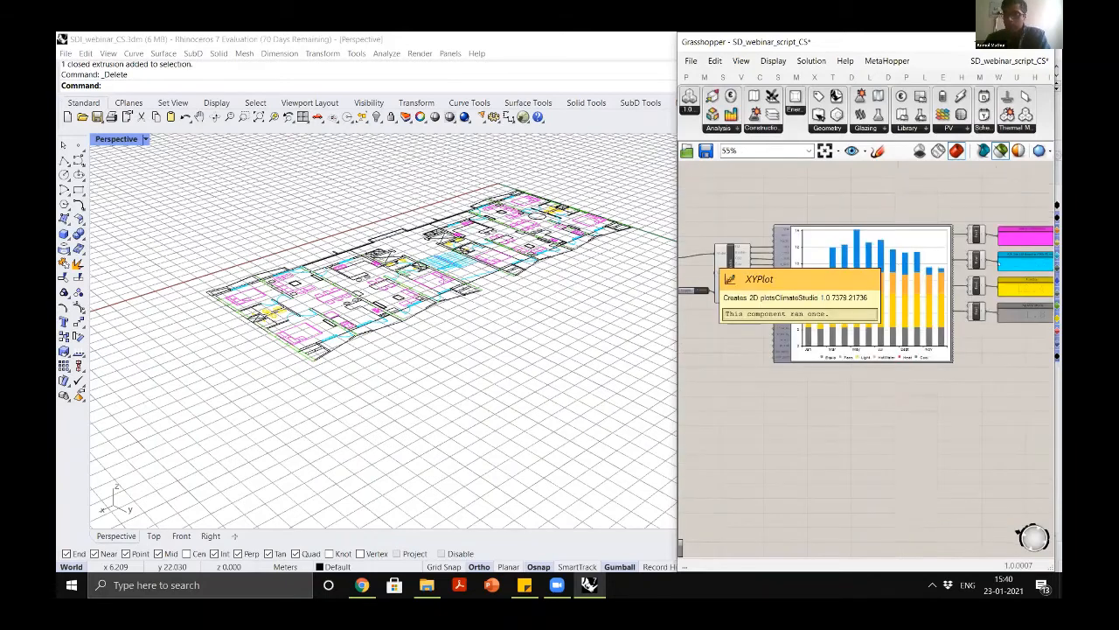
scroll(979, 247, down, 2)
scroll(965, 236, up, 3)
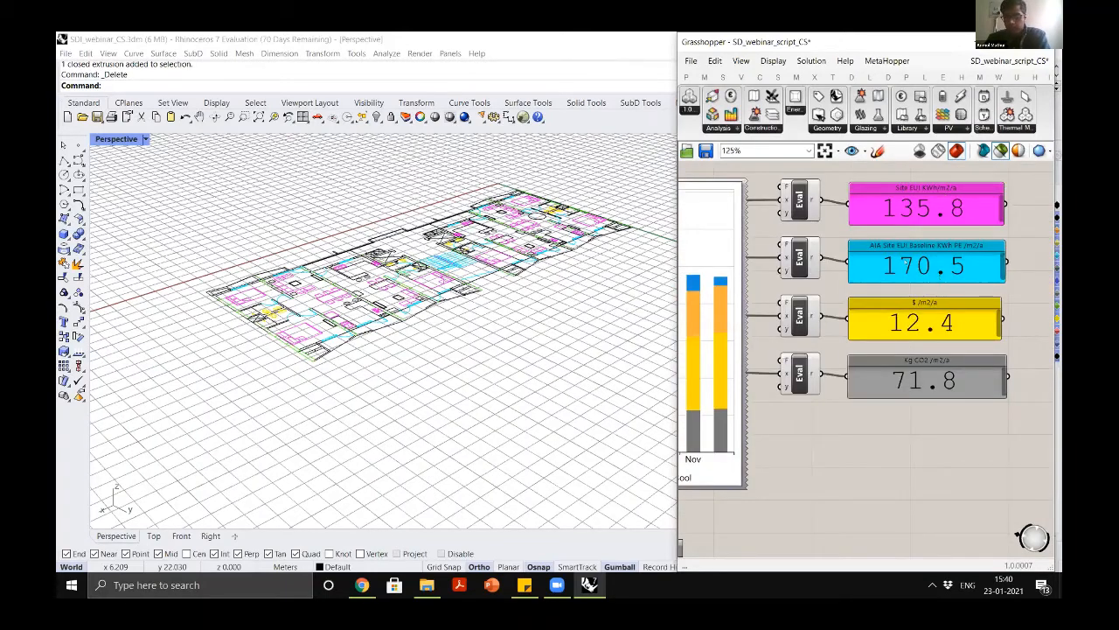
click(952, 266)
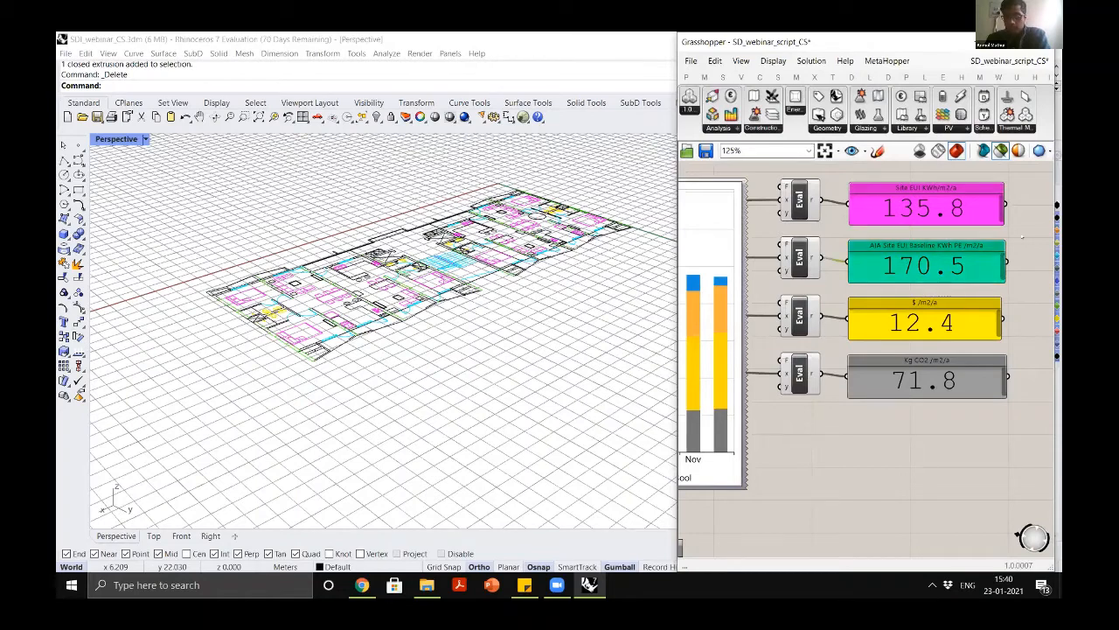
click(1021, 244)
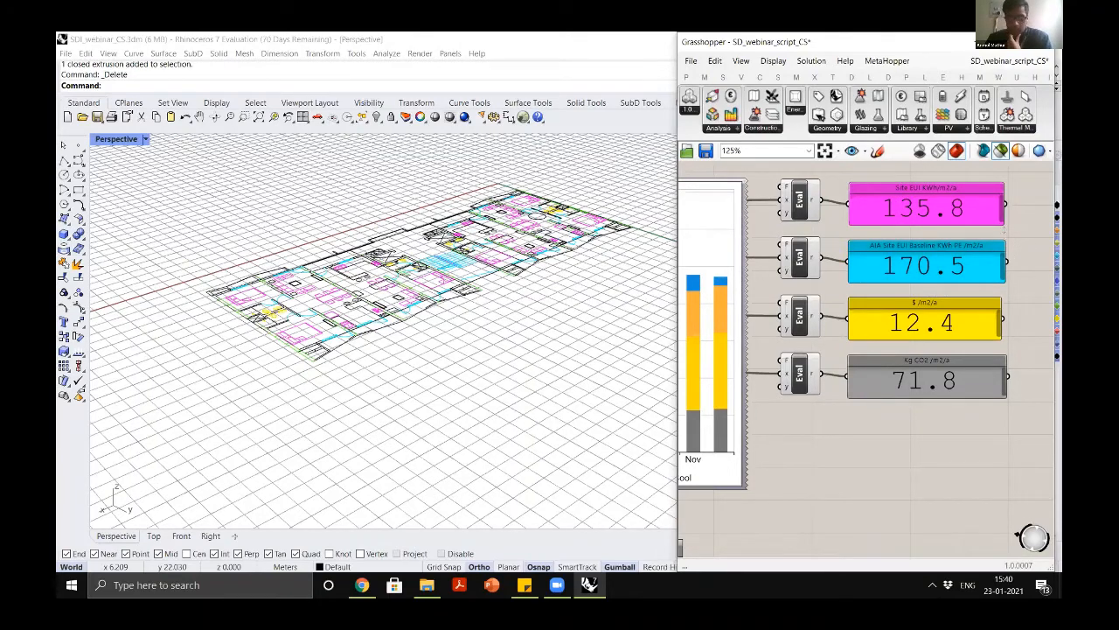
scroll(1004, 231, down, 3)
scroll(712, 267, up, 5)
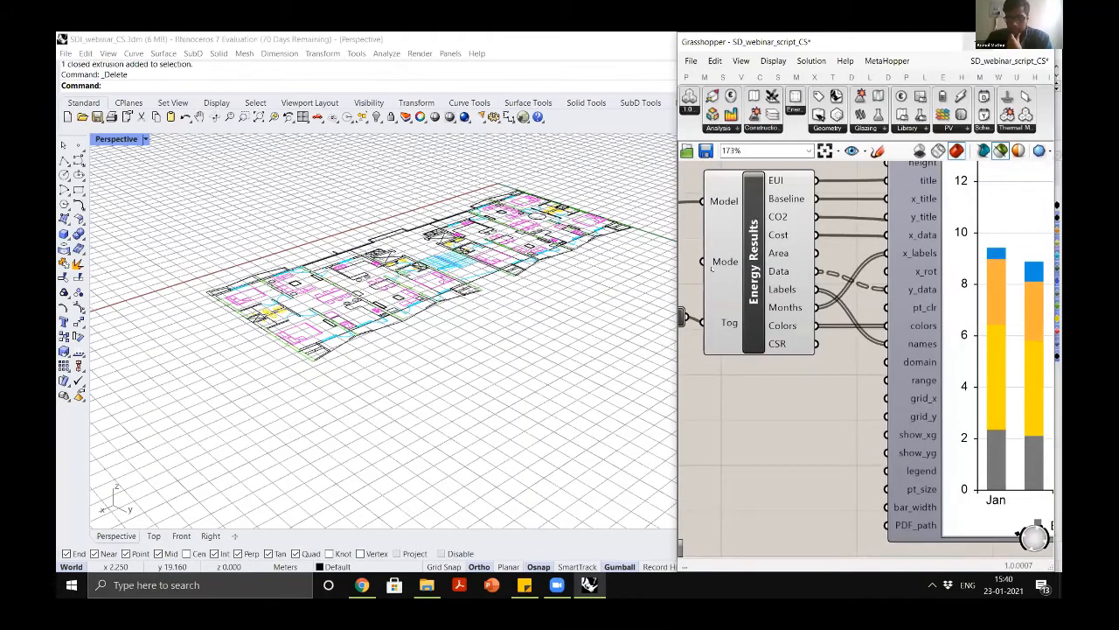
Return to the Rhino model, show the ClimateStudio Thermal Model workflow and bring up its CS Results window
click(977, 42)
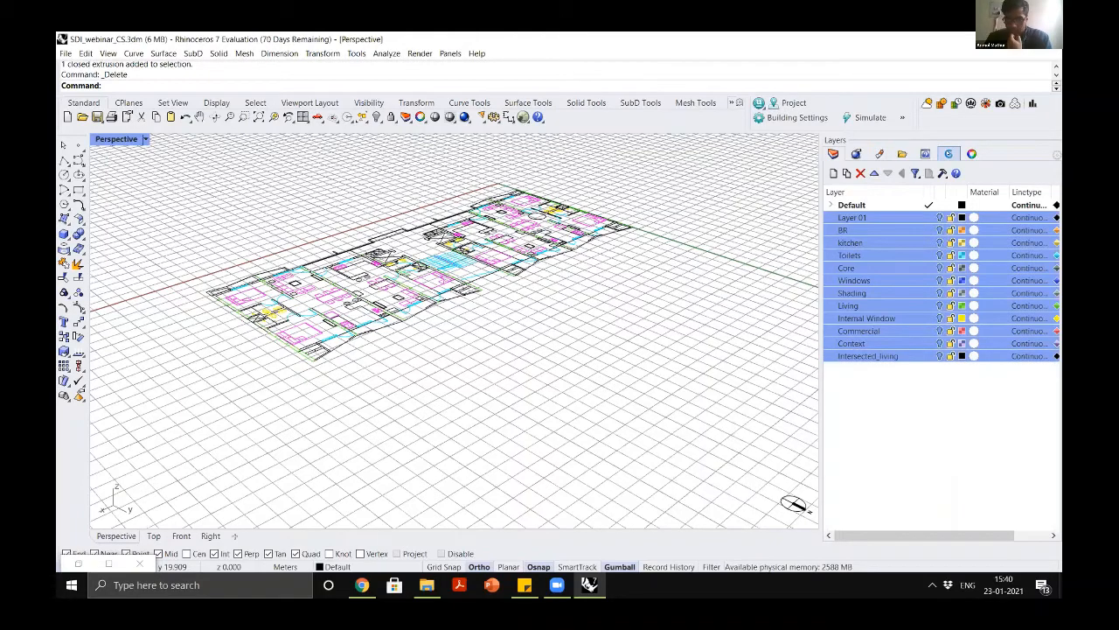
click(949, 153)
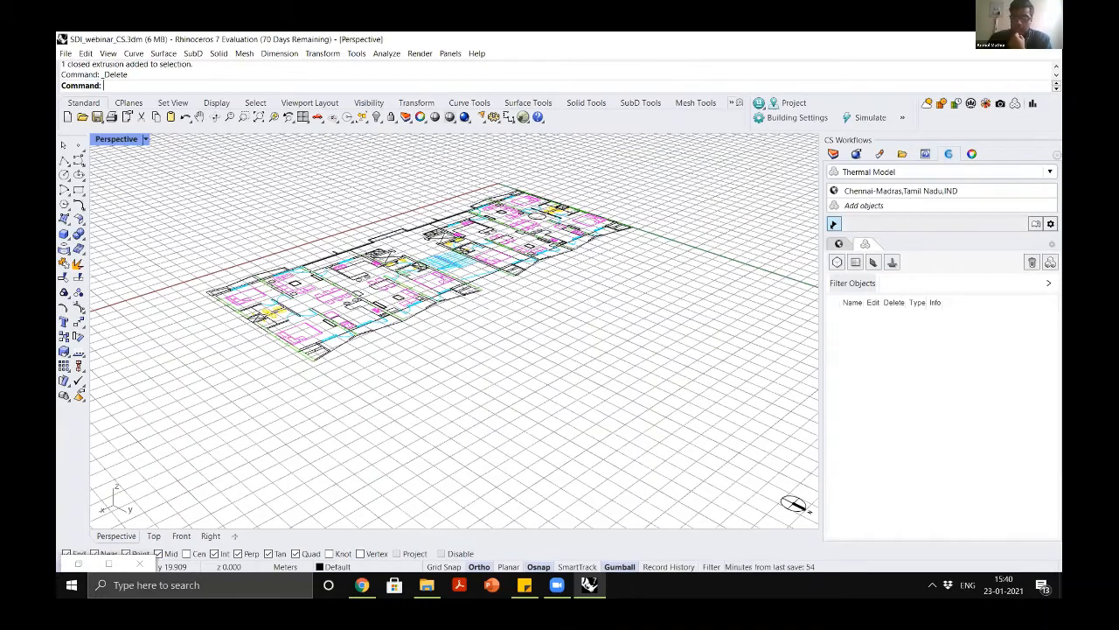
click(833, 224)
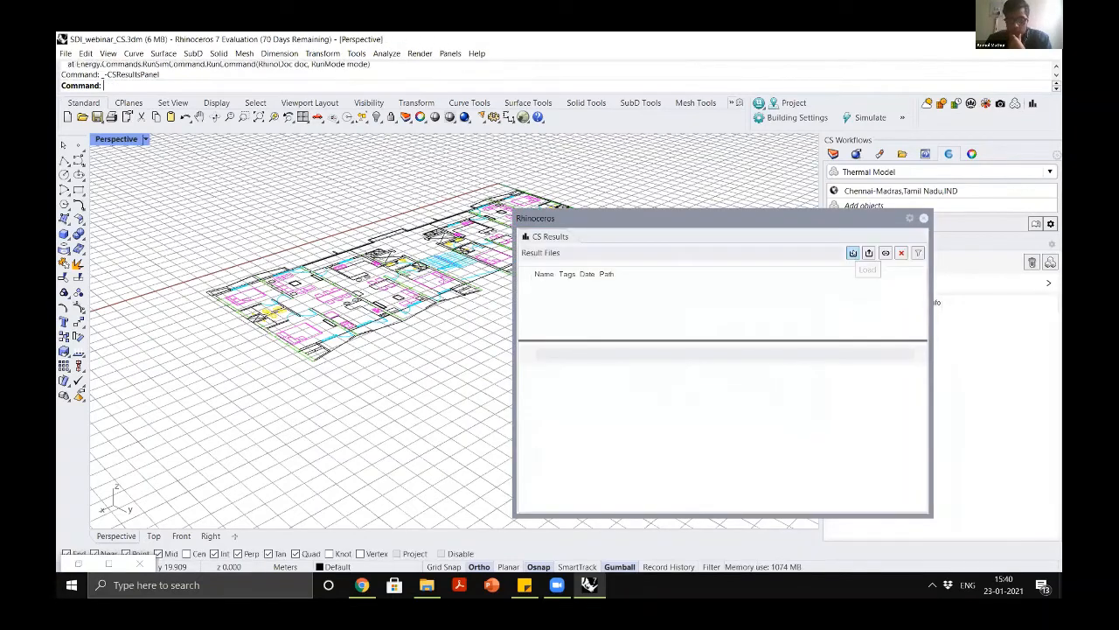
Load the result file Aatral_home1.csr from the Desktop folder CS_trial_2\CS_1 into CS Results
click(852, 253)
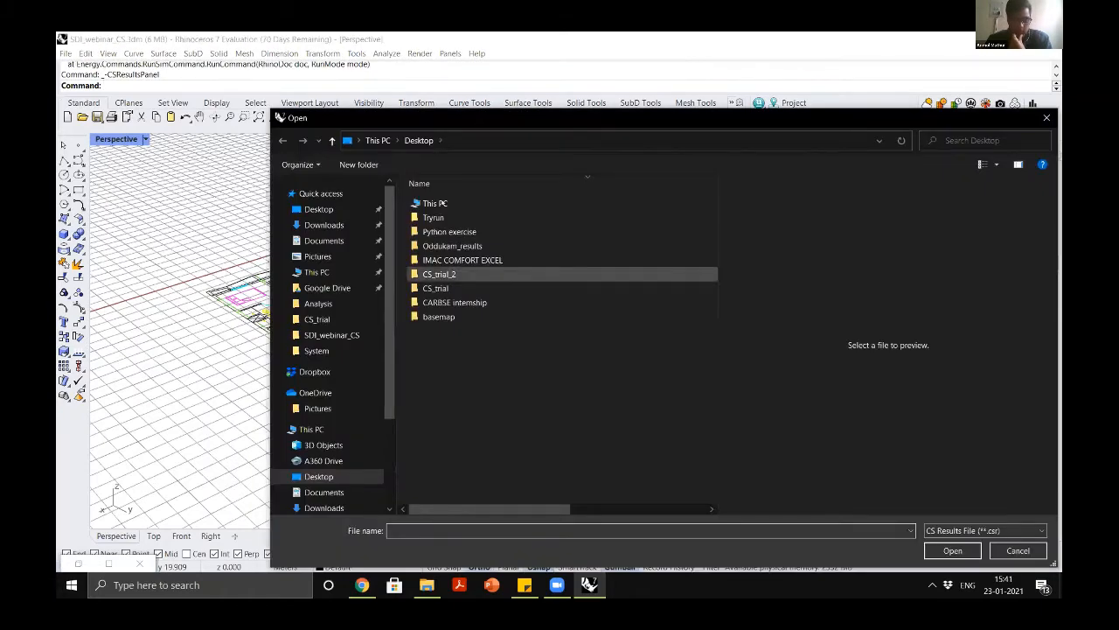
double_click(441, 274)
double_click(433, 202)
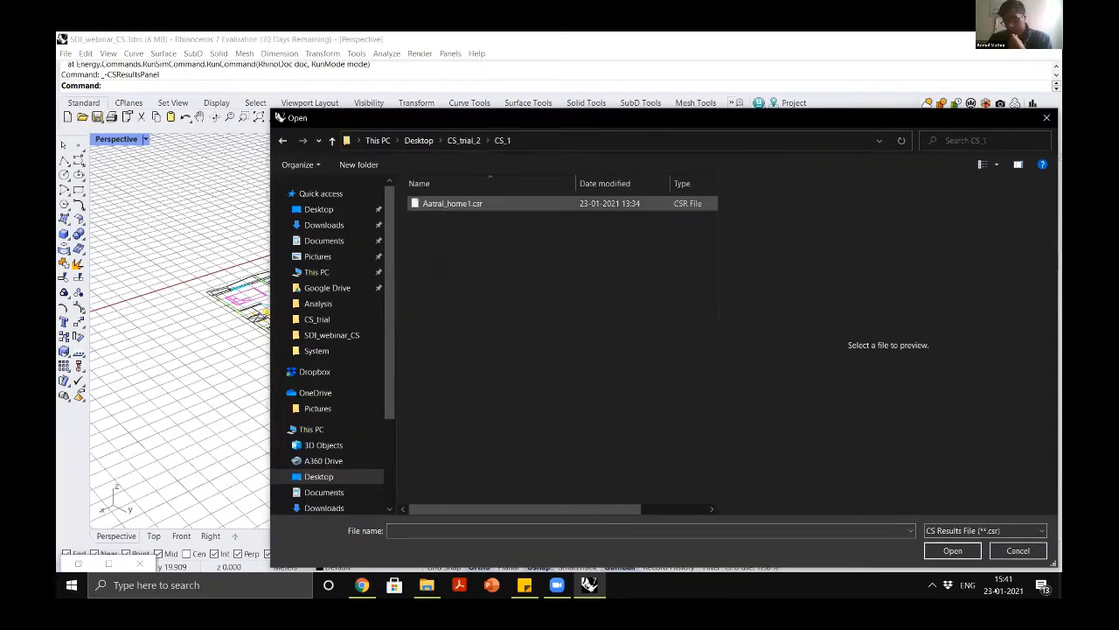
click(452, 203)
click(951, 550)
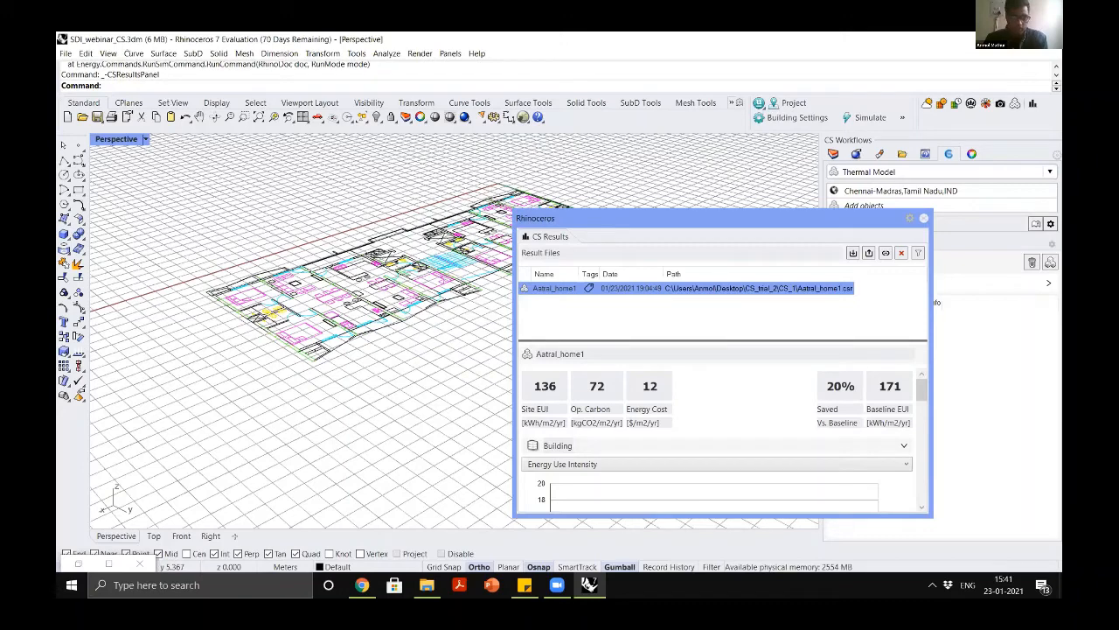
Enlarge the CS Results window and examine the building's monthly Energy Use Intensity chart by end use
drag(514, 211, 134, 55)
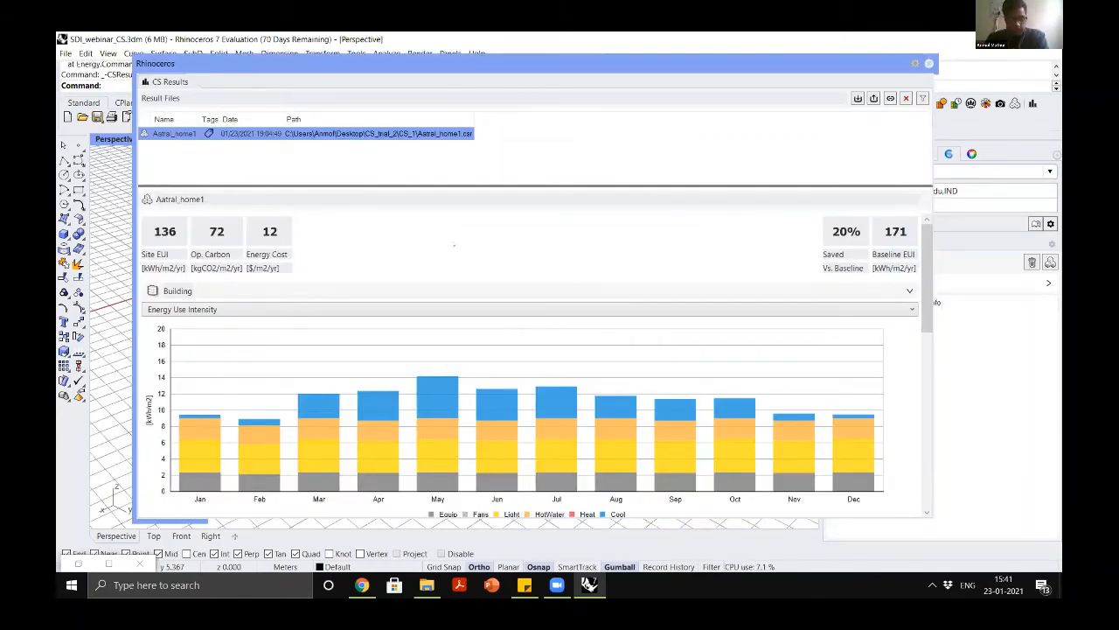
scroll(452, 248, down, 2)
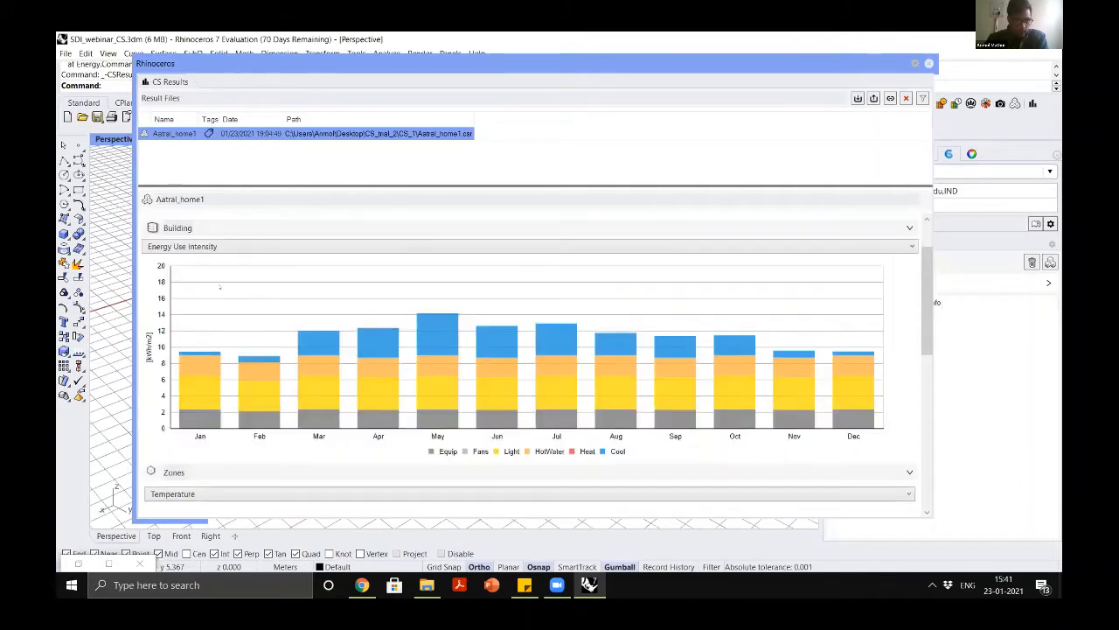
scroll(219, 287, down, 1)
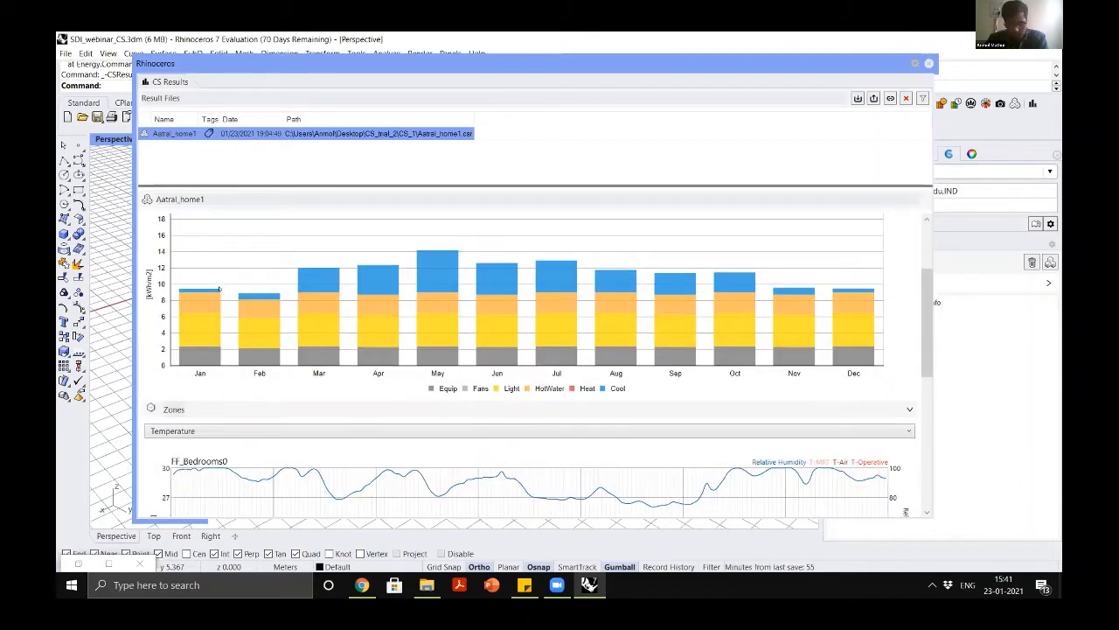
scroll(219, 288, down, 1)
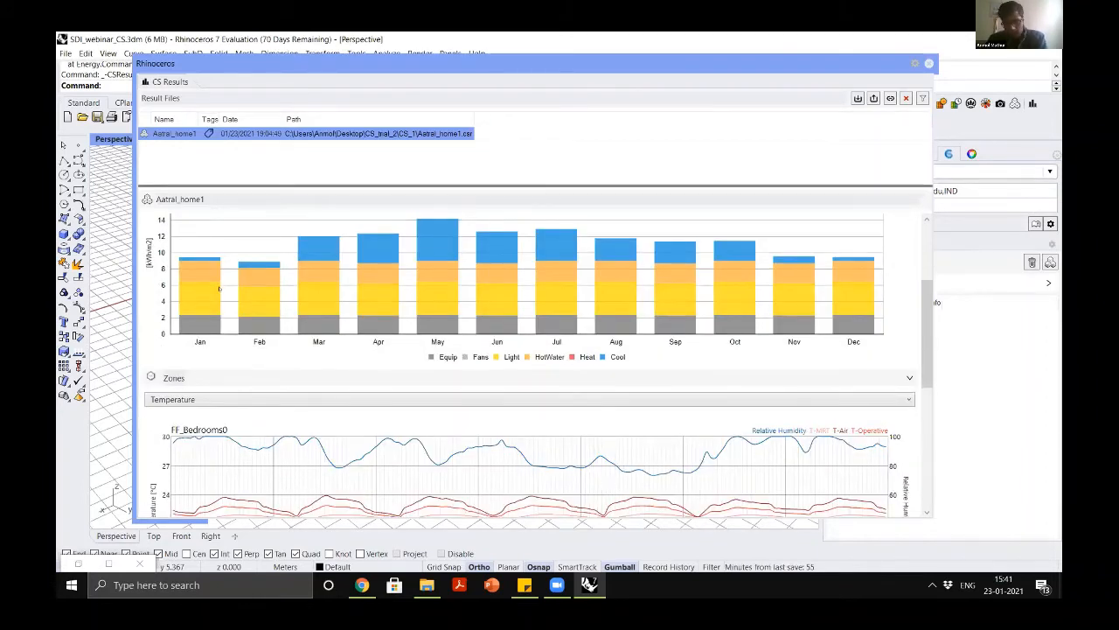
scroll(219, 288, down, 1)
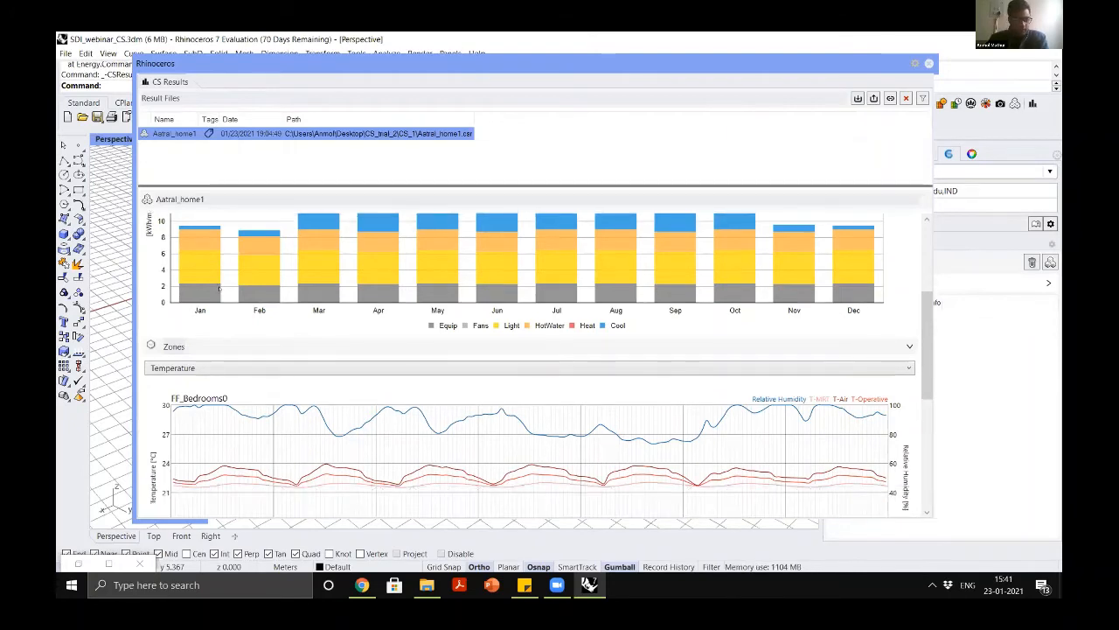
scroll(202, 304, down, 2)
scroll(202, 305, up, 3)
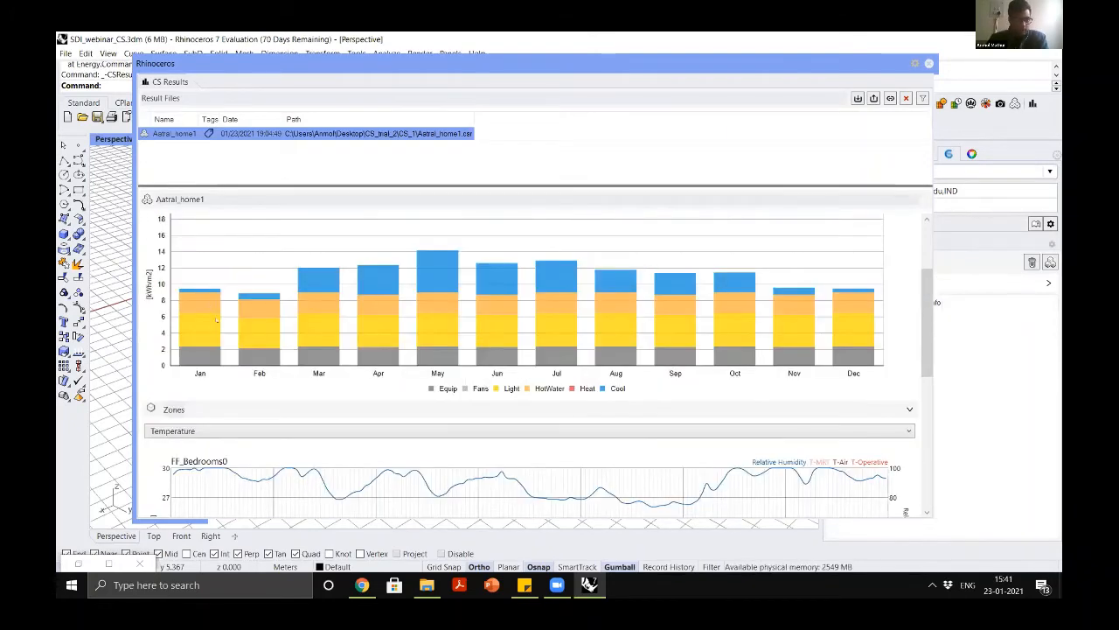
scroll(218, 305, up, 1)
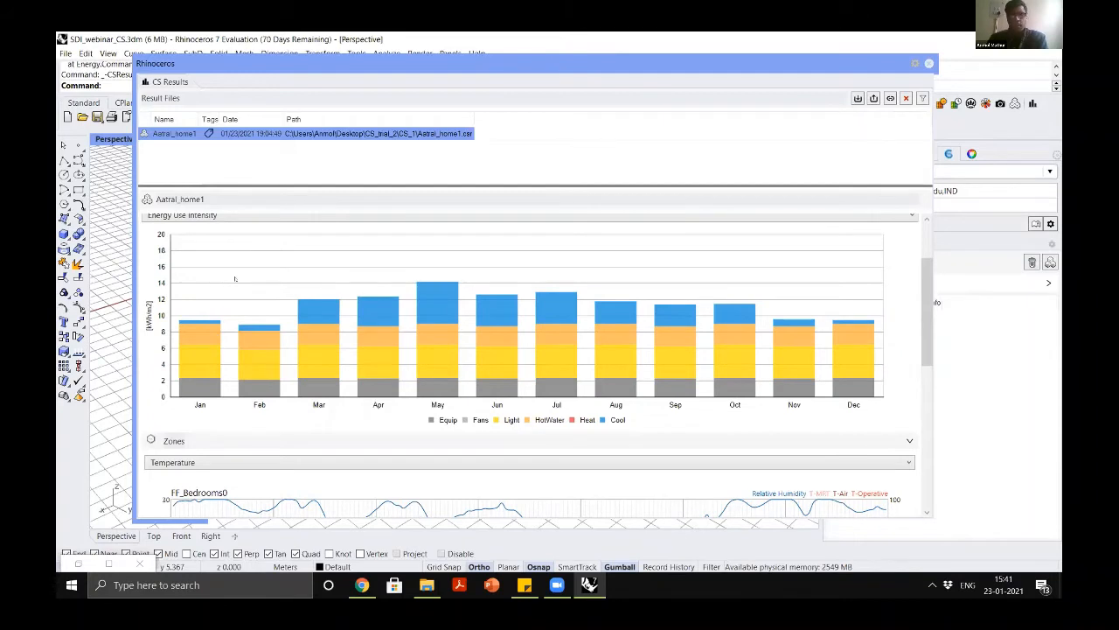
Examine the FF_Bedrooms0 temperature and humidity graph by moving the displayed week through January and into March
scroll(232, 280, down, 5)
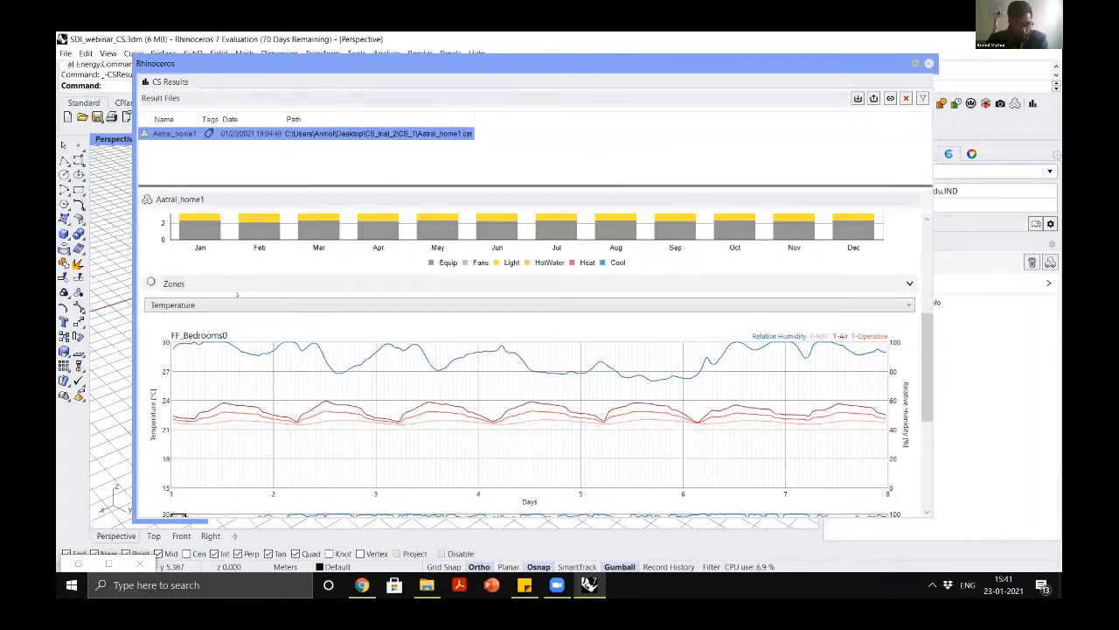
scroll(235, 285, down, 1)
scroll(529, 350, down, 2)
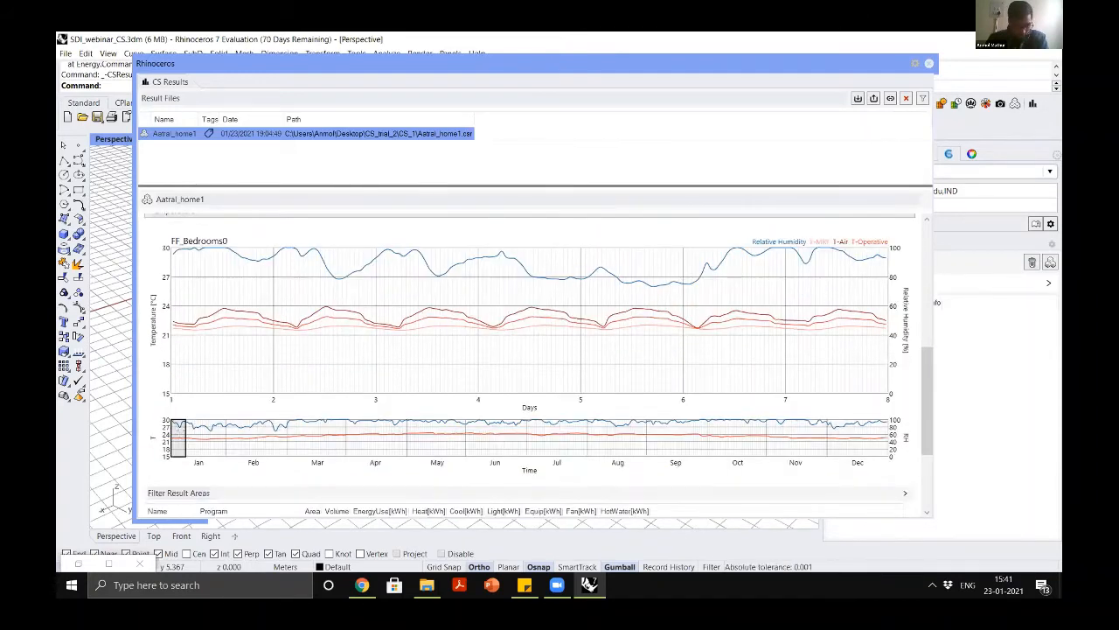
drag(179, 429, 204, 436)
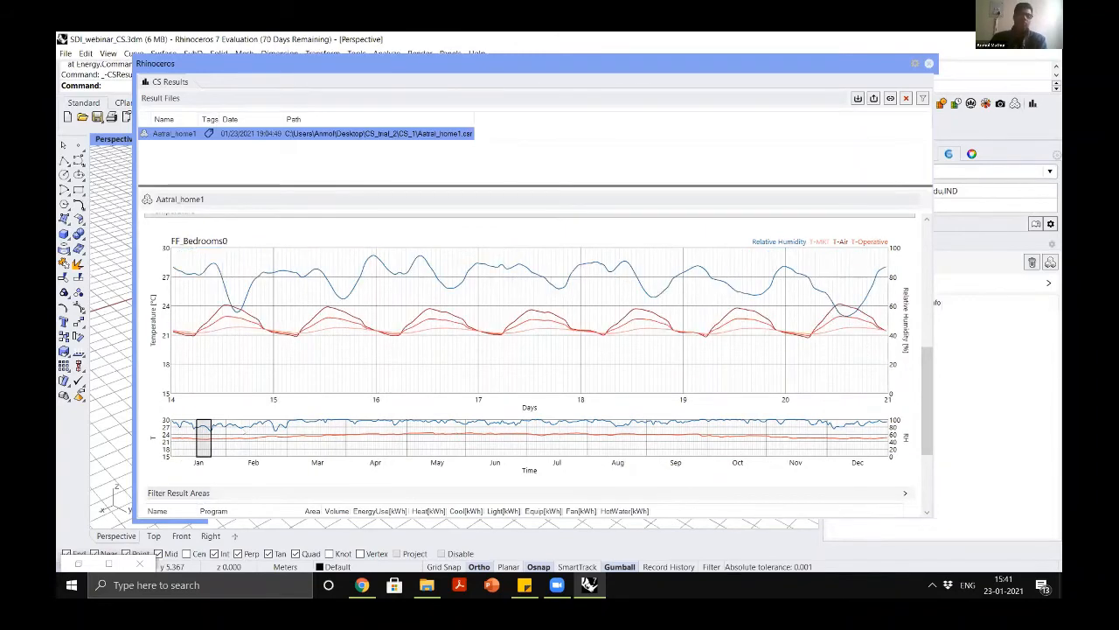
click(301, 445)
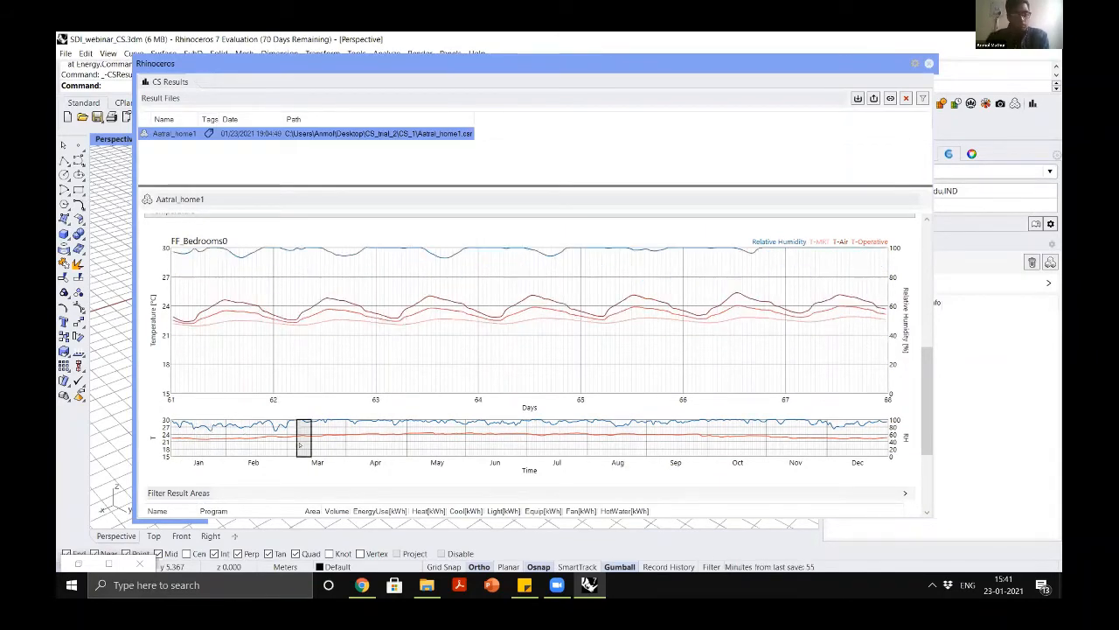
drag(302, 445, 351, 442)
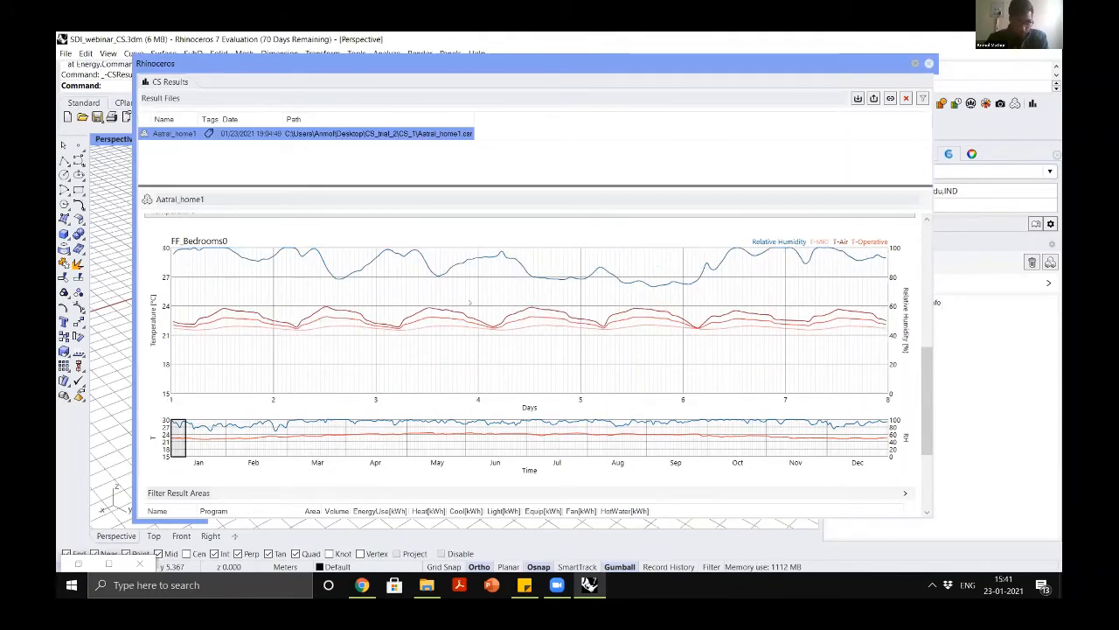
Check the graph types offered for the zone results and keep Temperature
scroll(253, 354, up, 2)
click(253, 304)
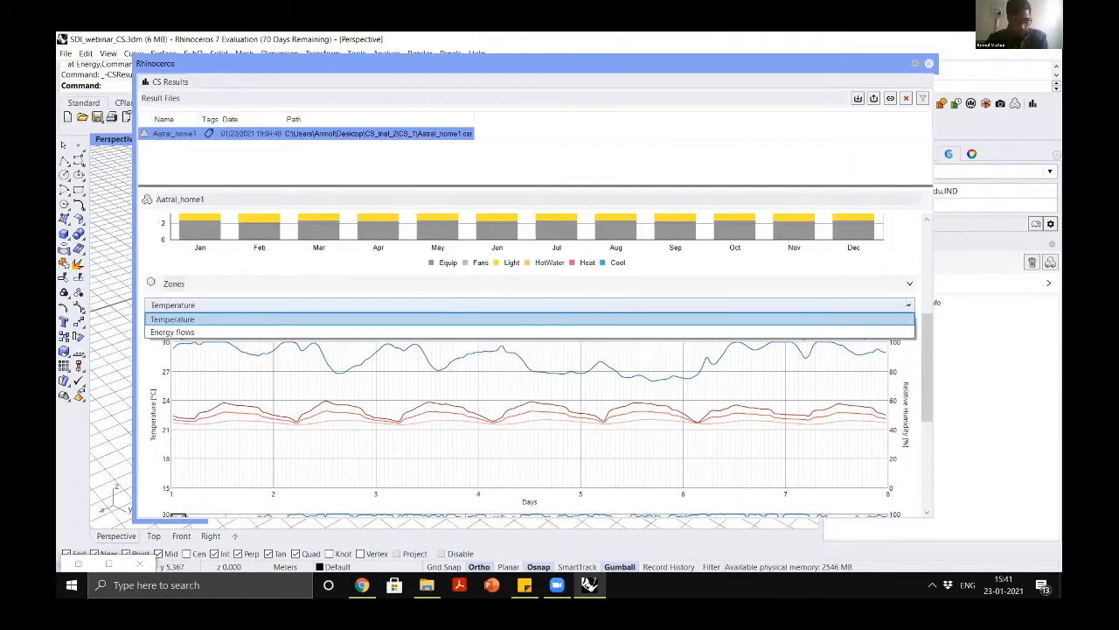
click(480, 320)
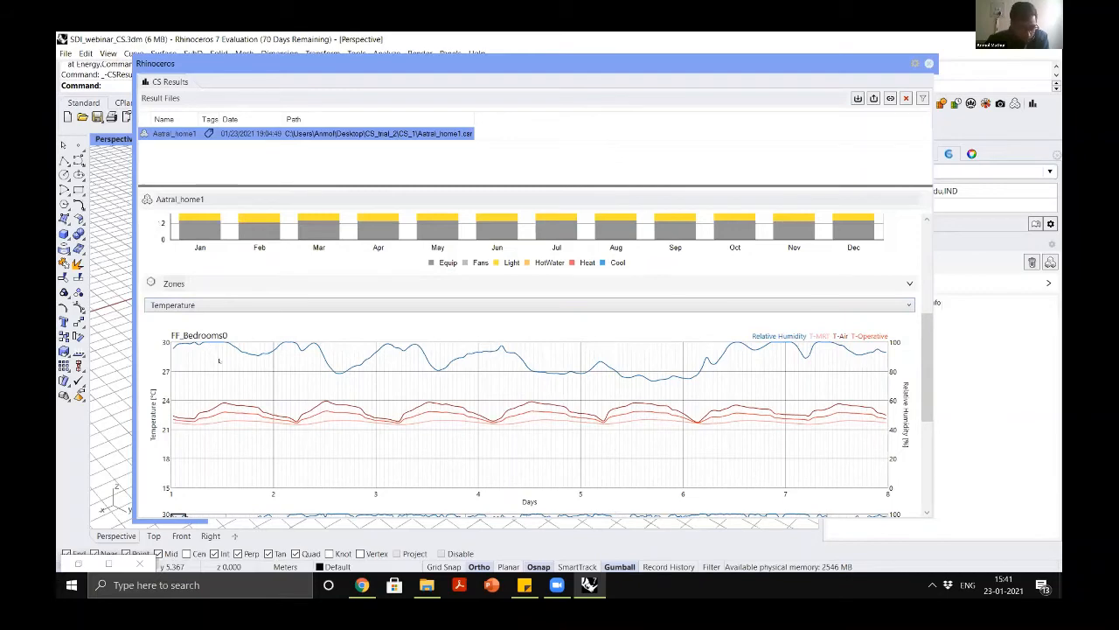
Select several bedroom zones and FF_Living0 in the result areas table and view the temperature and humidity graph
scroll(223, 362, down, 3)
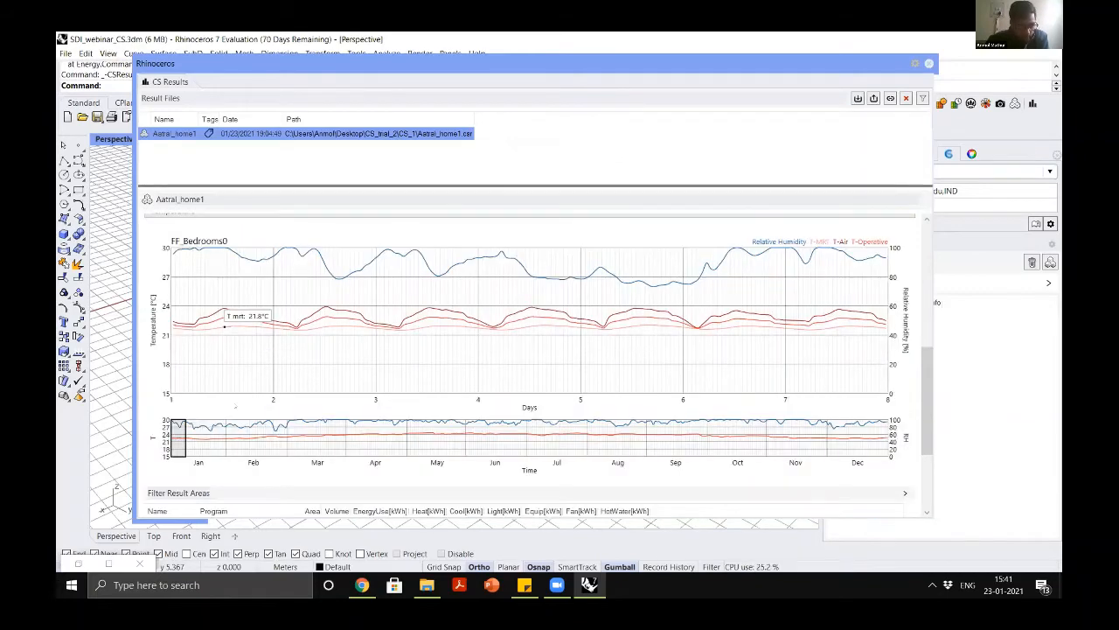
click(220, 444)
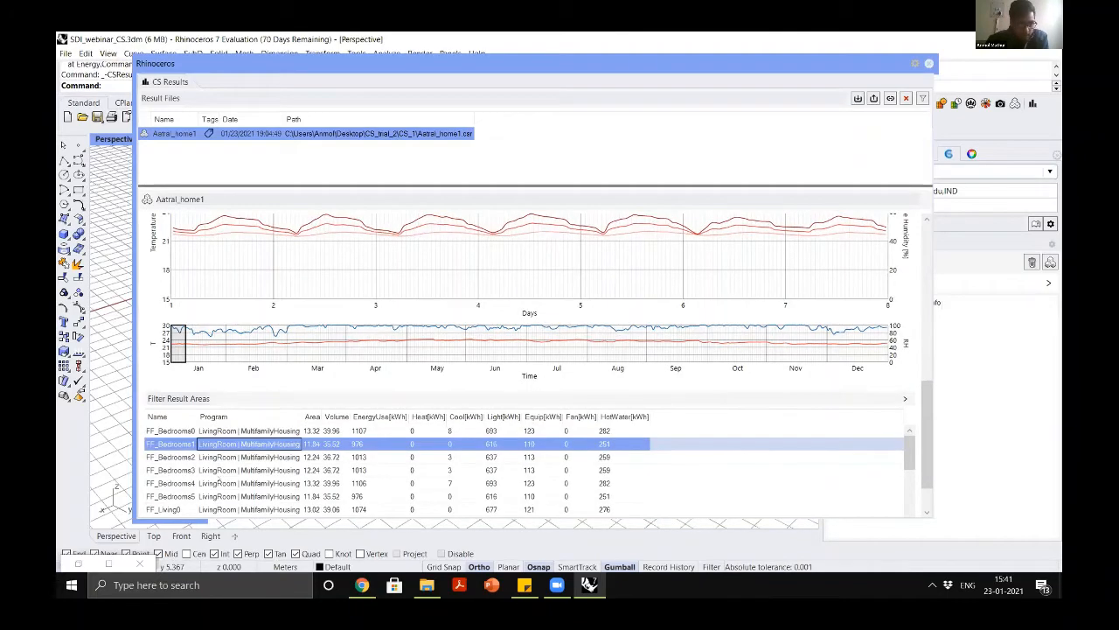
click(221, 457)
click(223, 484)
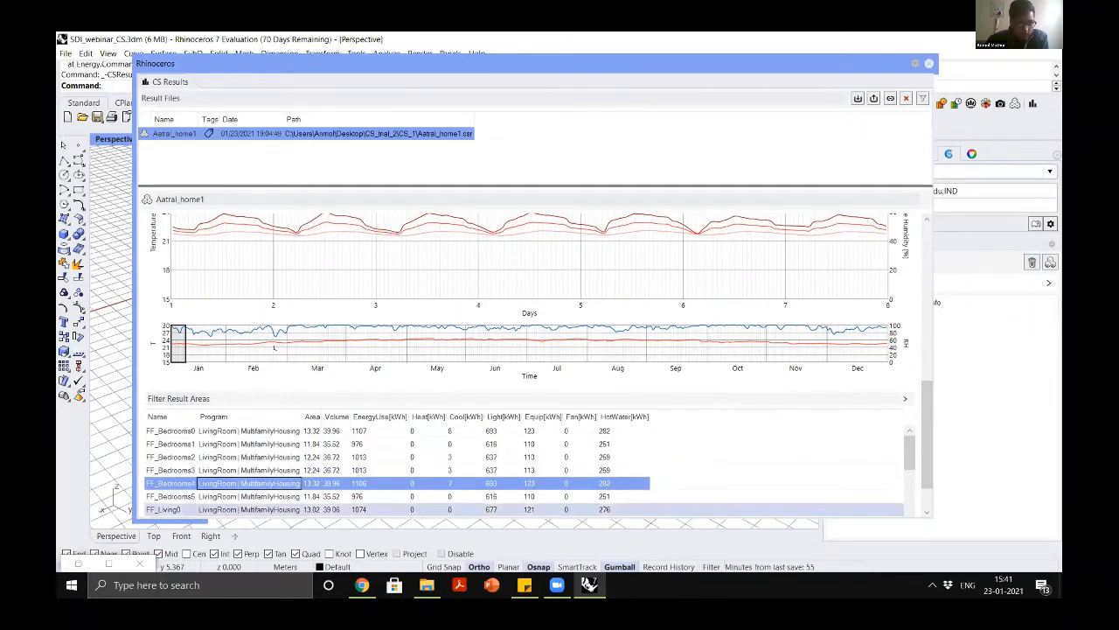
scroll(277, 355, up, 3)
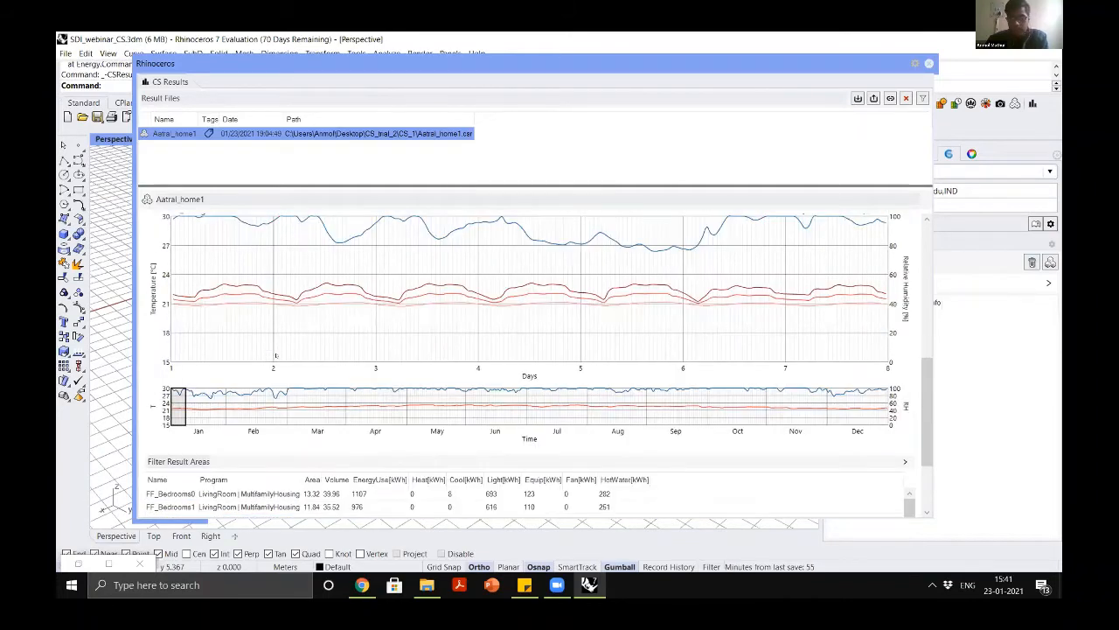
scroll(269, 381, down, 4)
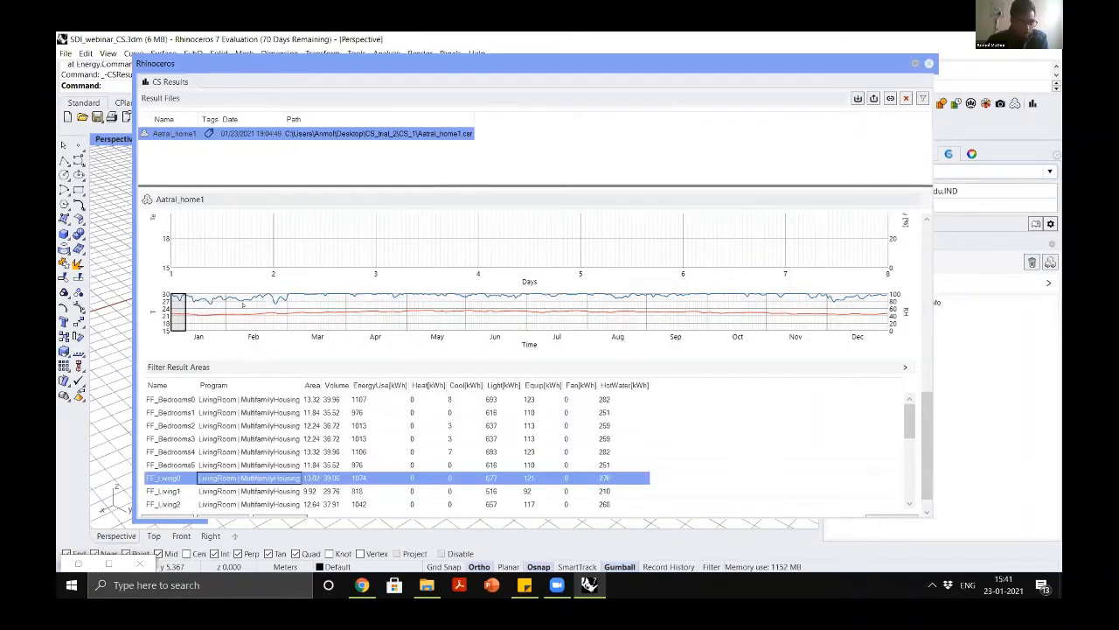
scroll(214, 311, up, 2)
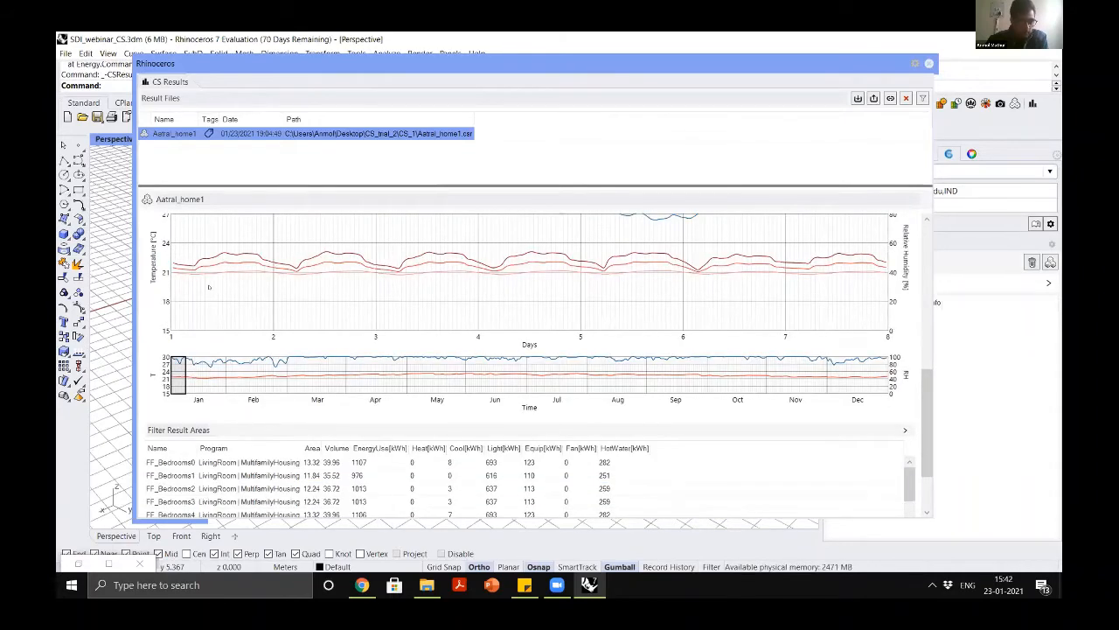
scroll(209, 286, up, 3)
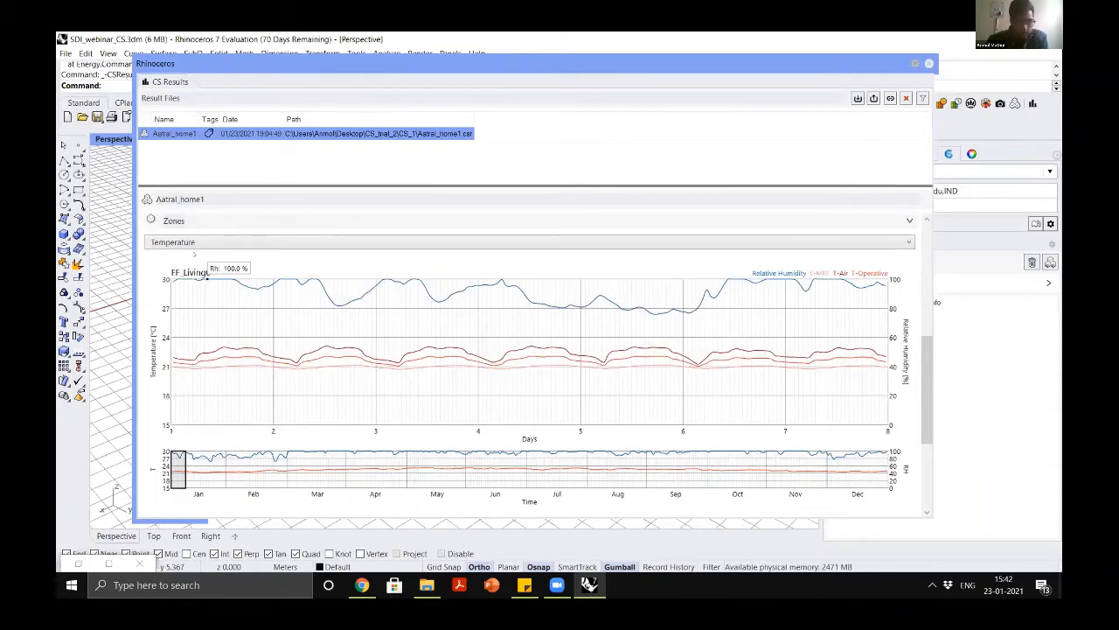
Look over the zone graph types once more and select the FF_Living2 zone in the result areas table
click(194, 242)
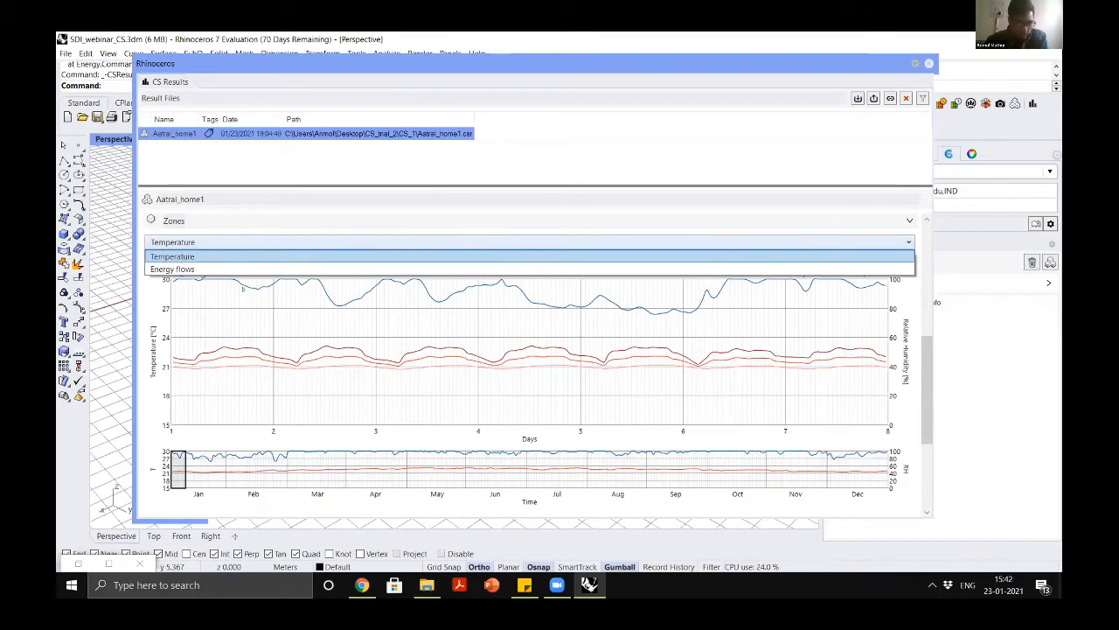
click(243, 289)
scroll(243, 303, down, 5)
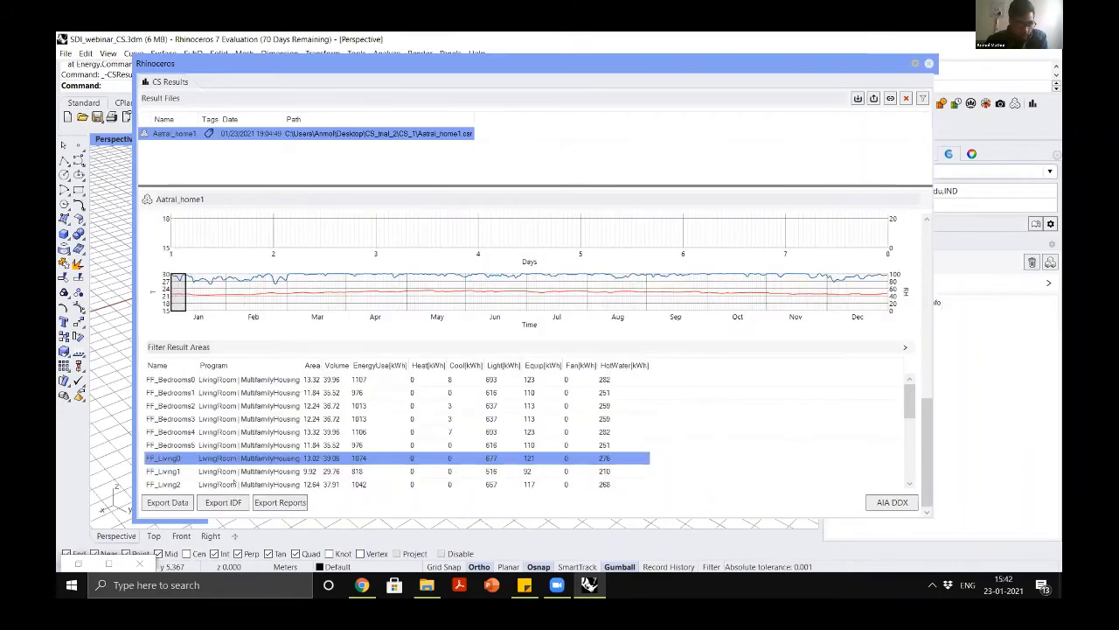
click(248, 483)
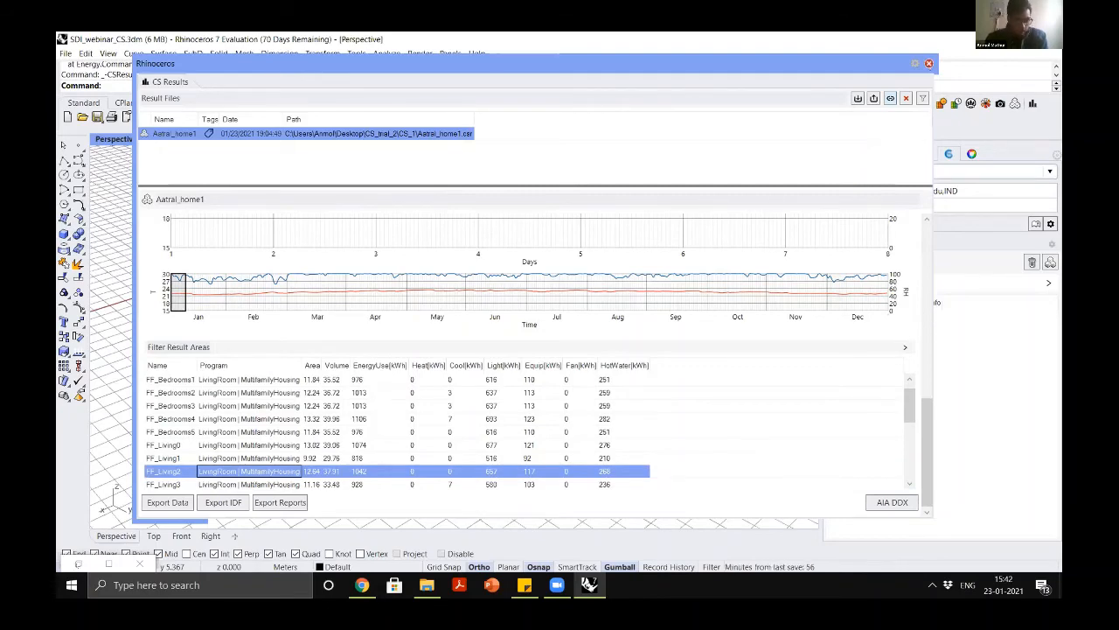
Close the CS Results window and return to the Grasshopper script to inspect the monthly chart and the site EUI, baseline, cost and CO2 panels
click(929, 63)
click(77, 563)
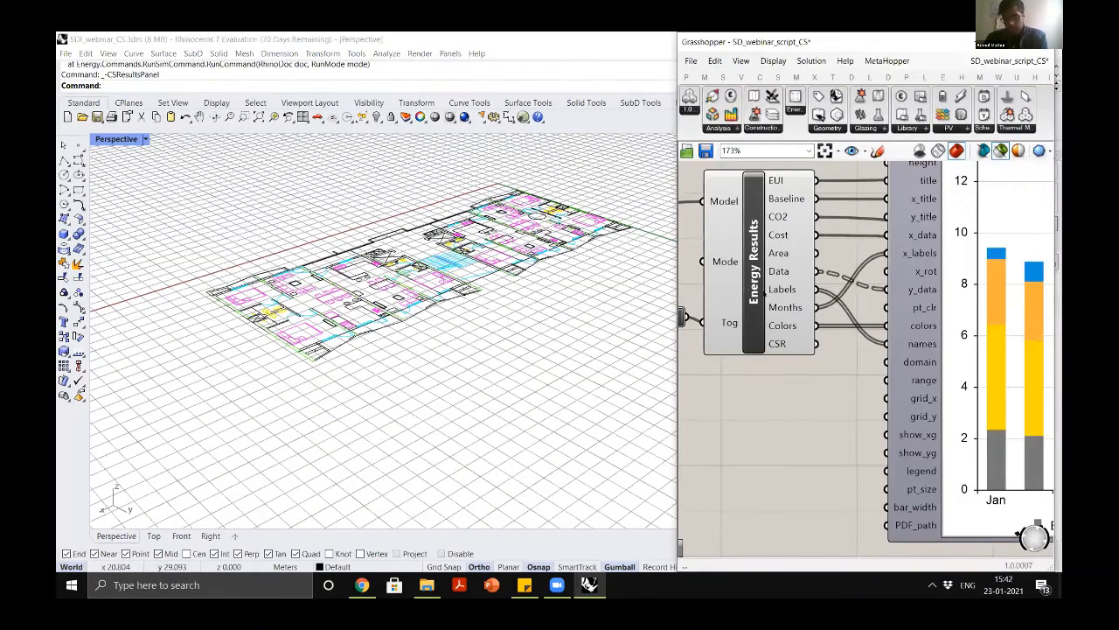
scroll(764, 294, down, 5)
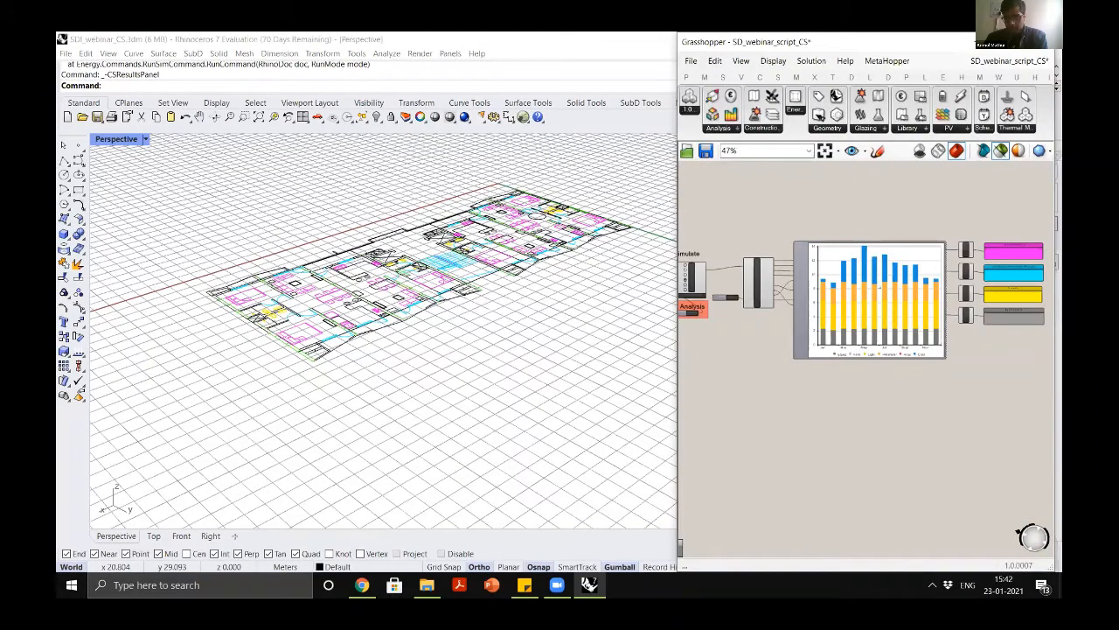
scroll(767, 298, down, 4)
scroll(874, 296, up, 1)
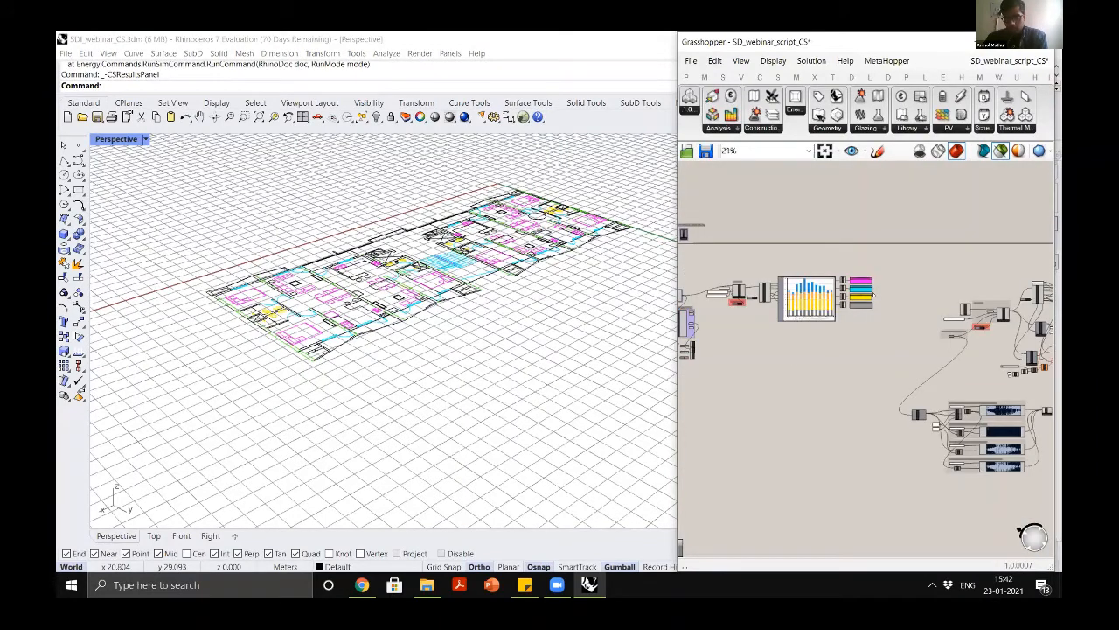
scroll(874, 294, up, 4)
scroll(873, 295, up, 3)
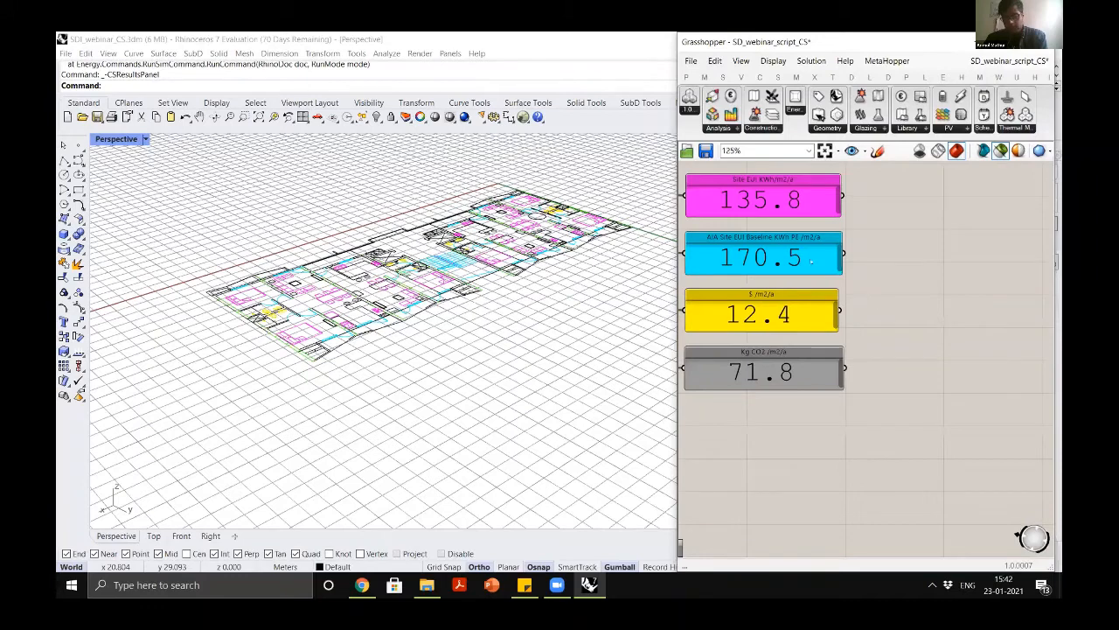
scroll(807, 248, down, 2)
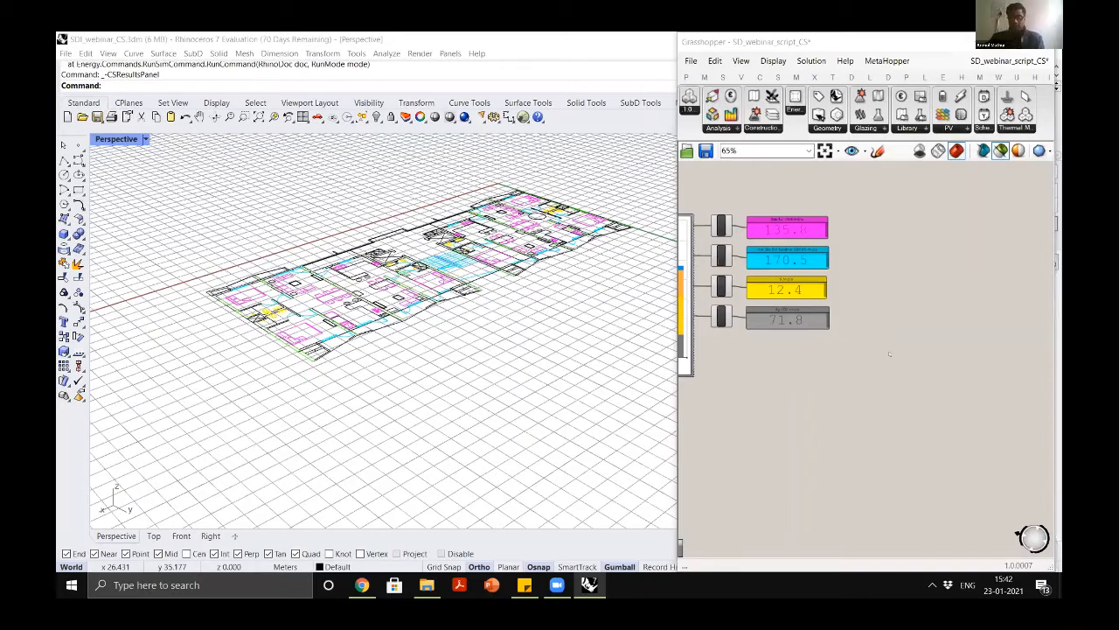
Show the Templates component in a maximized Grasshopper window and look over its workflow template categories
scroll(871, 340, down, 5)
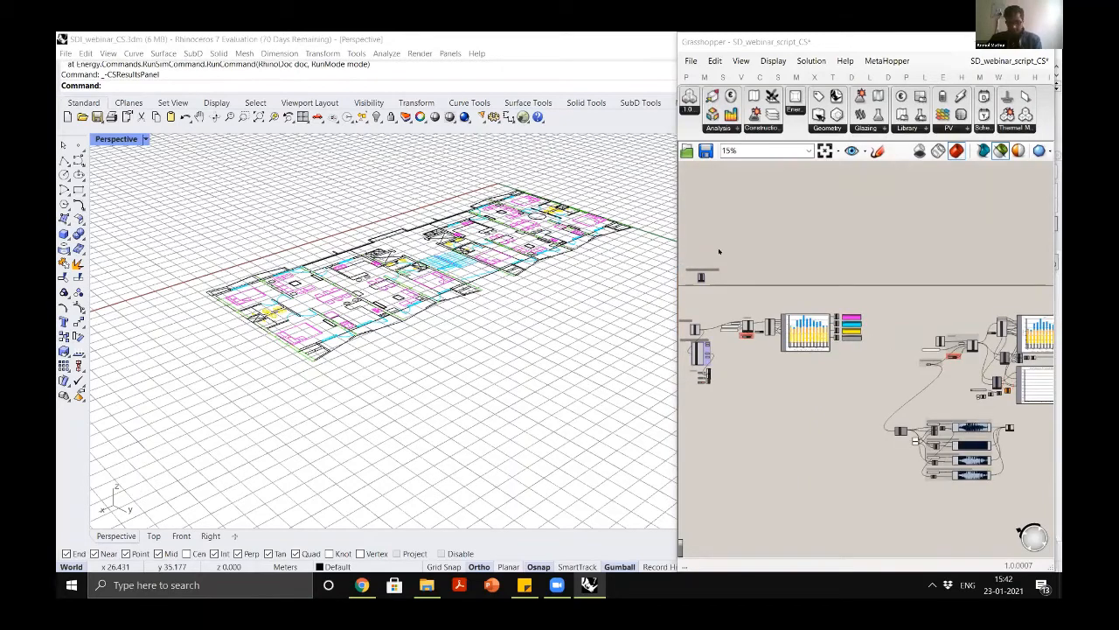
scroll(747, 311, down, 2)
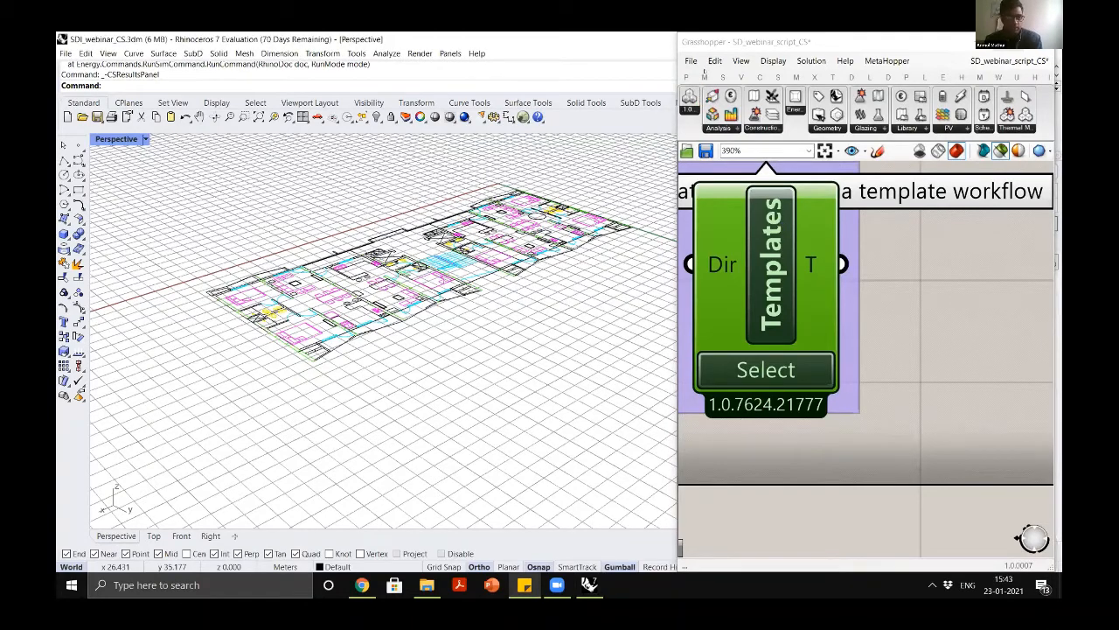
double_click(710, 42)
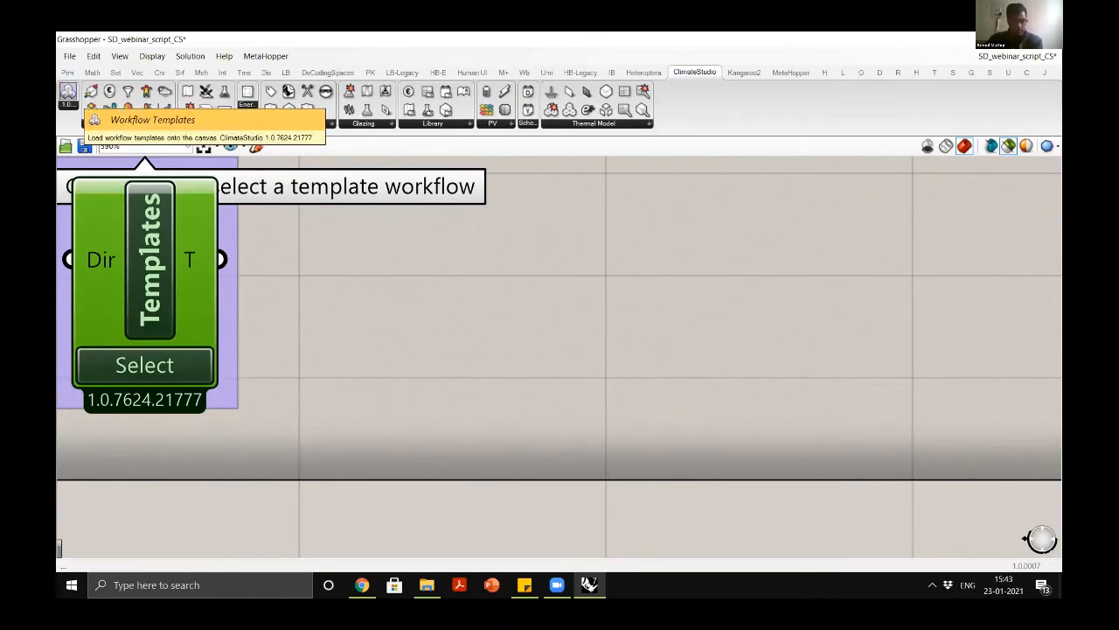
drag(570, 280, 561, 336)
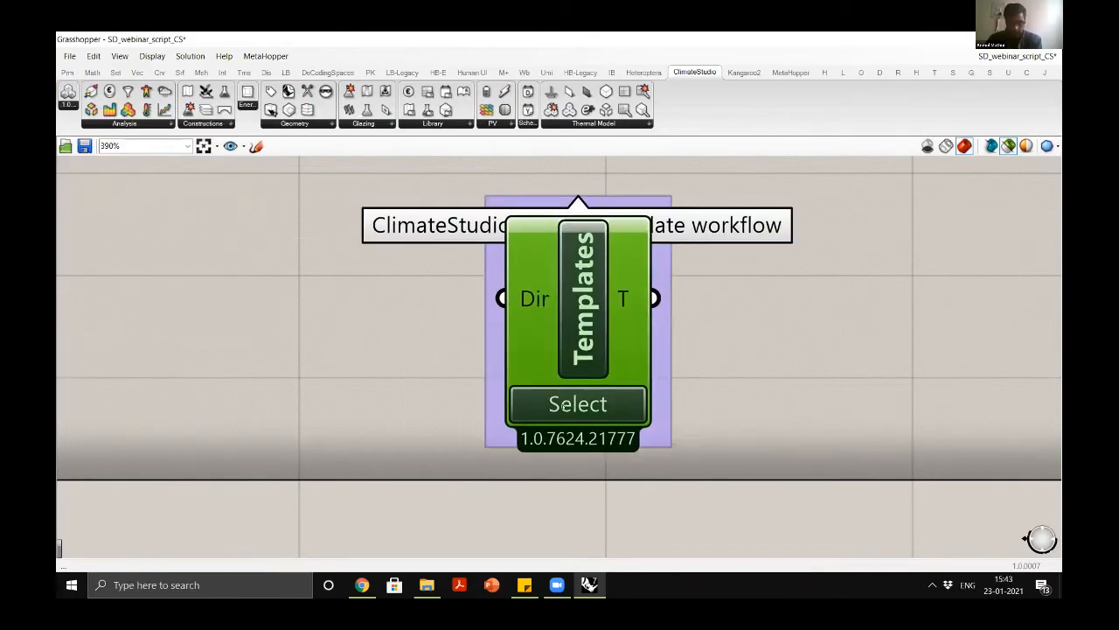
right_click(568, 409)
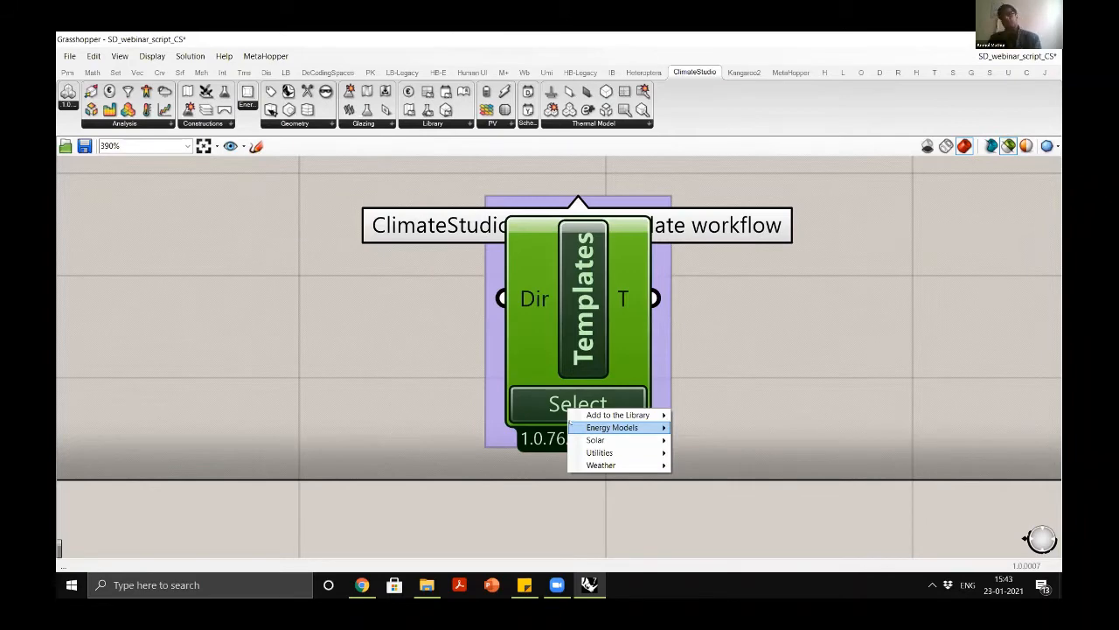
mouse_move(570, 422)
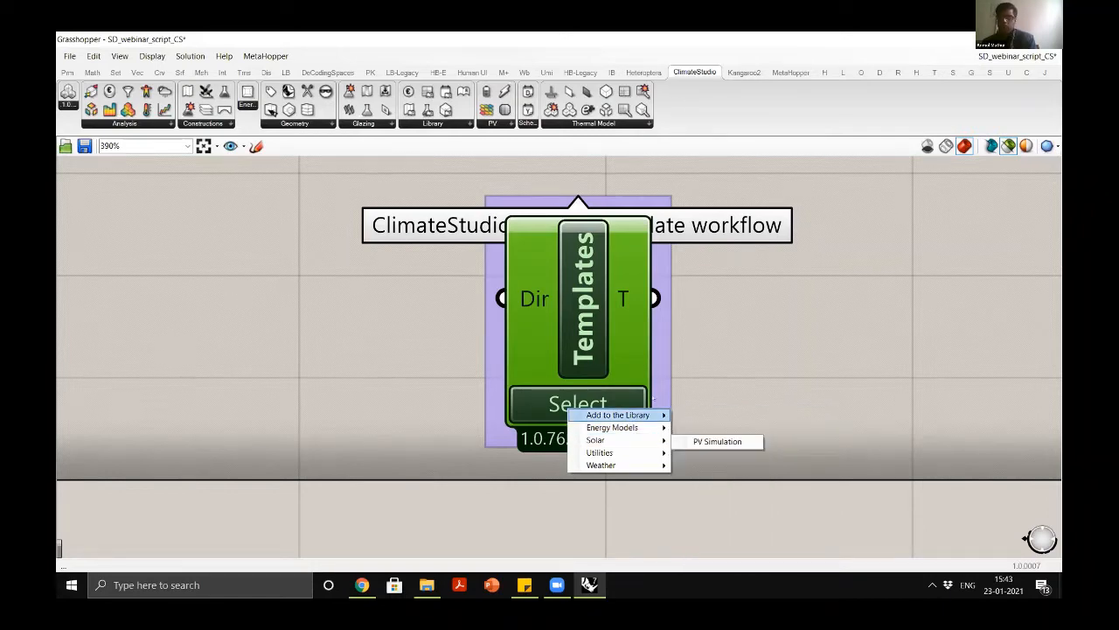
click(948, 128)
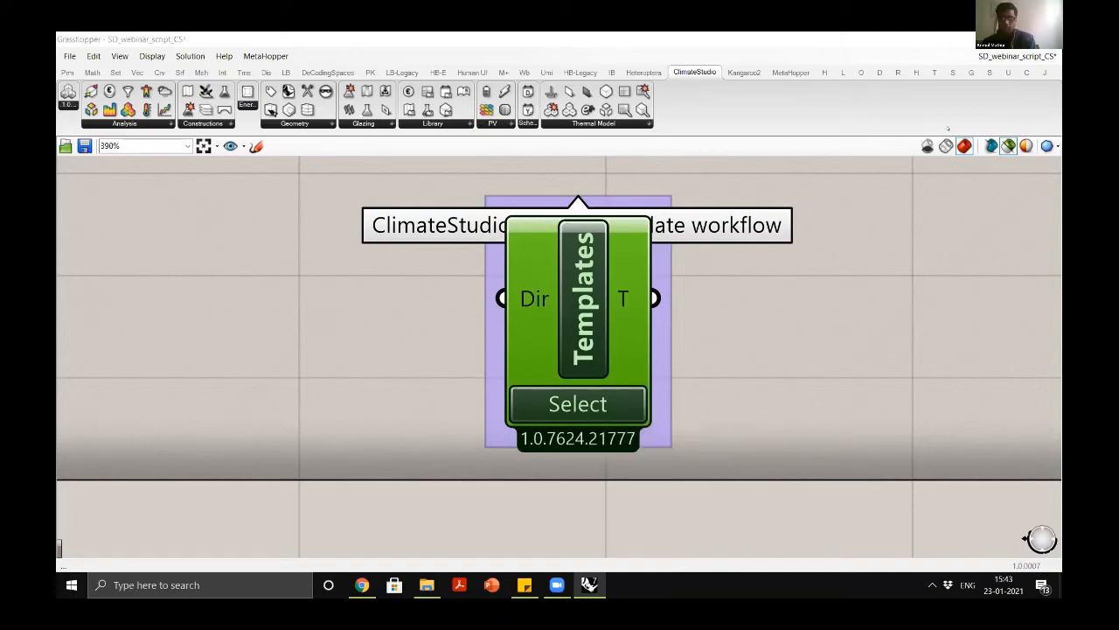
Load the Shoebox Model template from the Energy Models category of the Templates component
click(1000, 40)
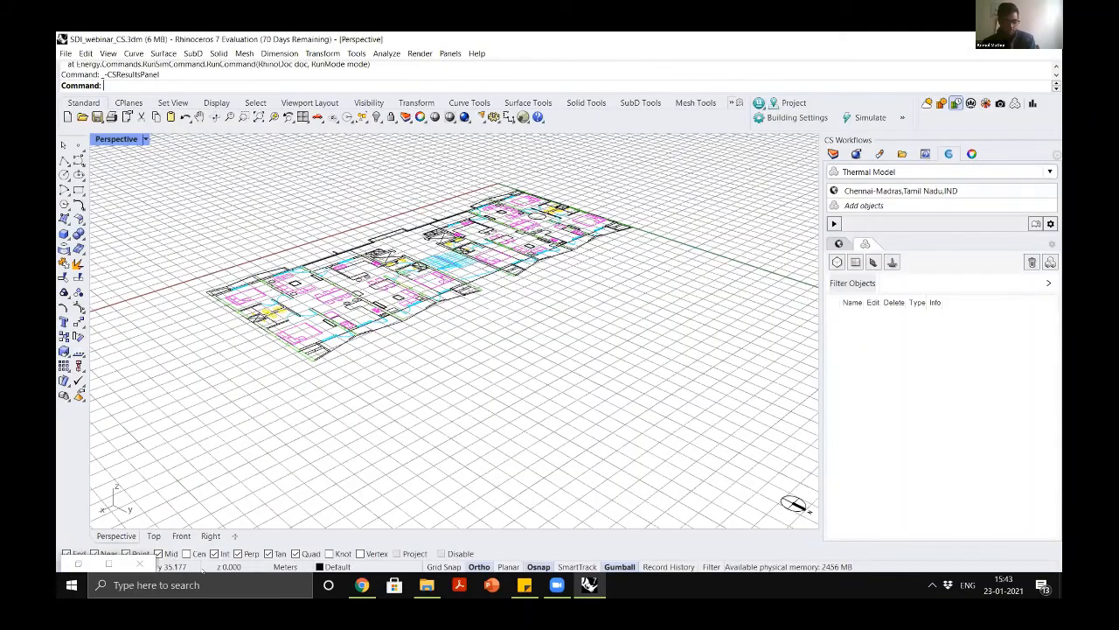
click(78, 563)
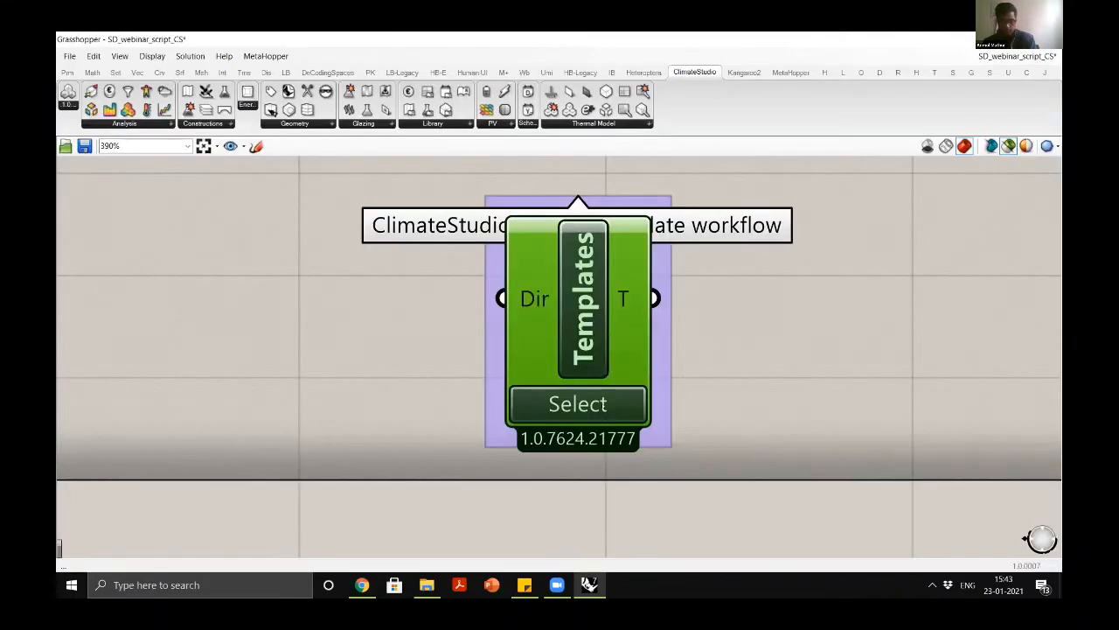
click(605, 407)
mouse_move(662, 428)
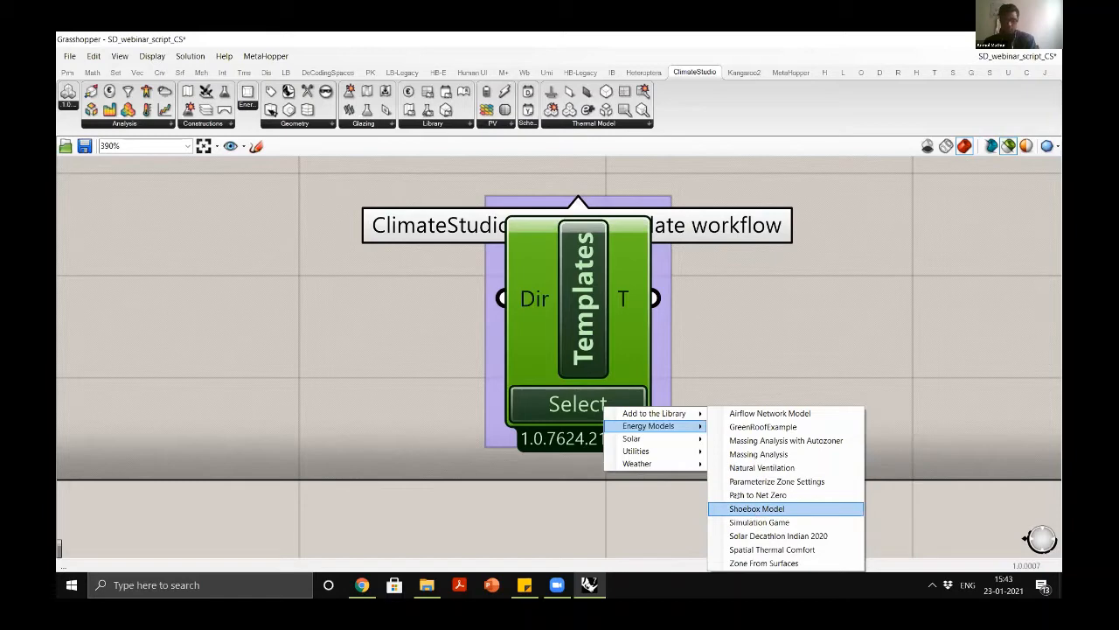
click(758, 508)
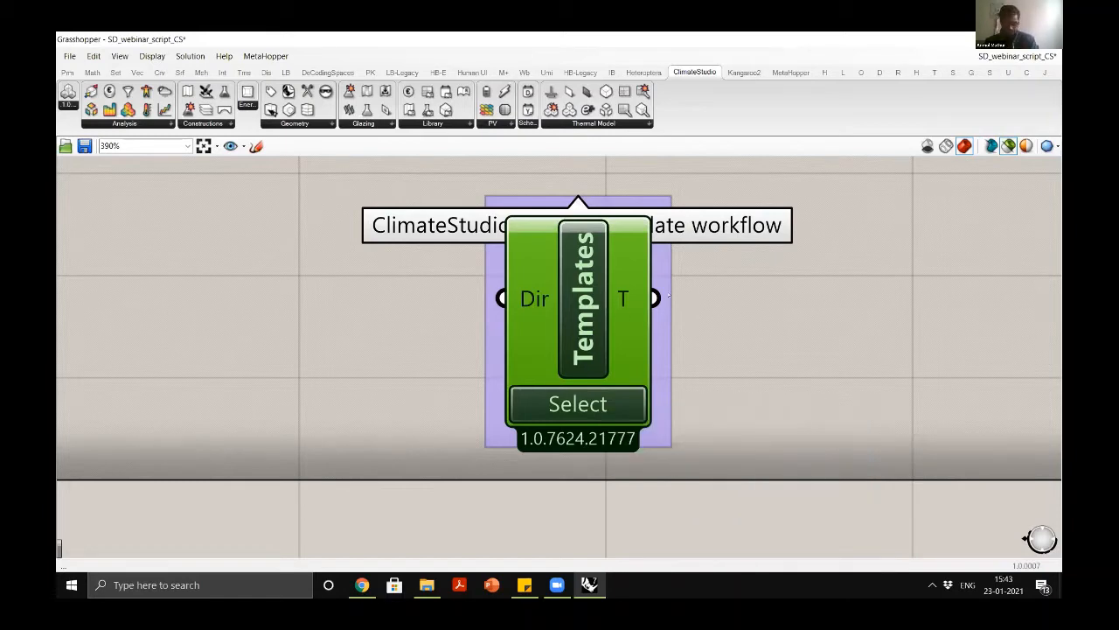
Move the loaded shoebox template group to the empty canvas area left of the existing script and deselect it
scroll(669, 297, down, 4)
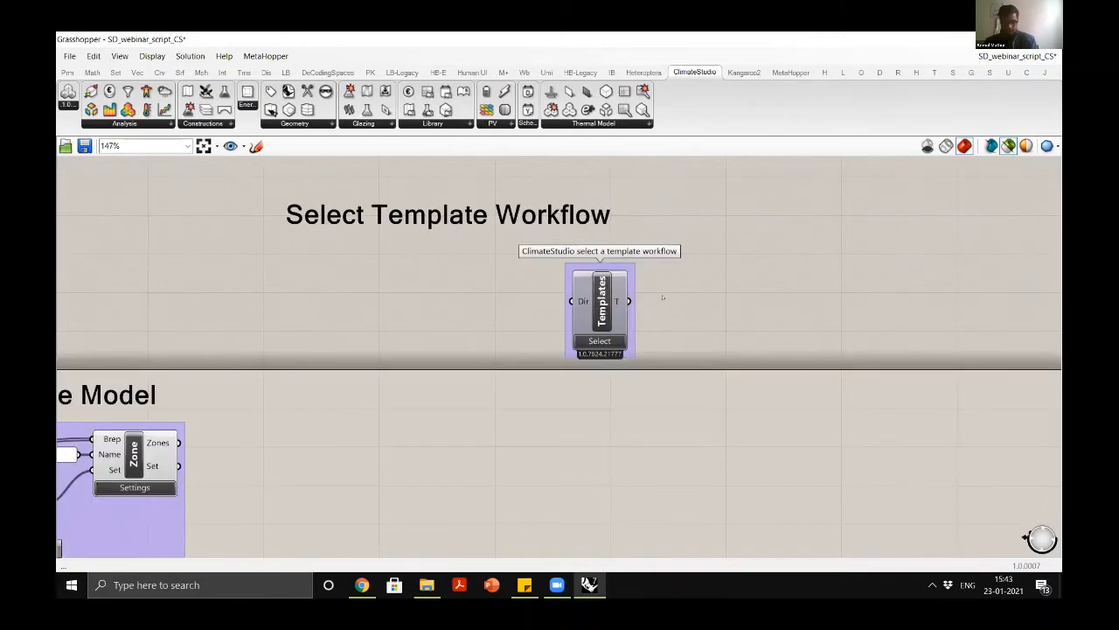
scroll(662, 303, down, 6)
scroll(721, 304, down, 2)
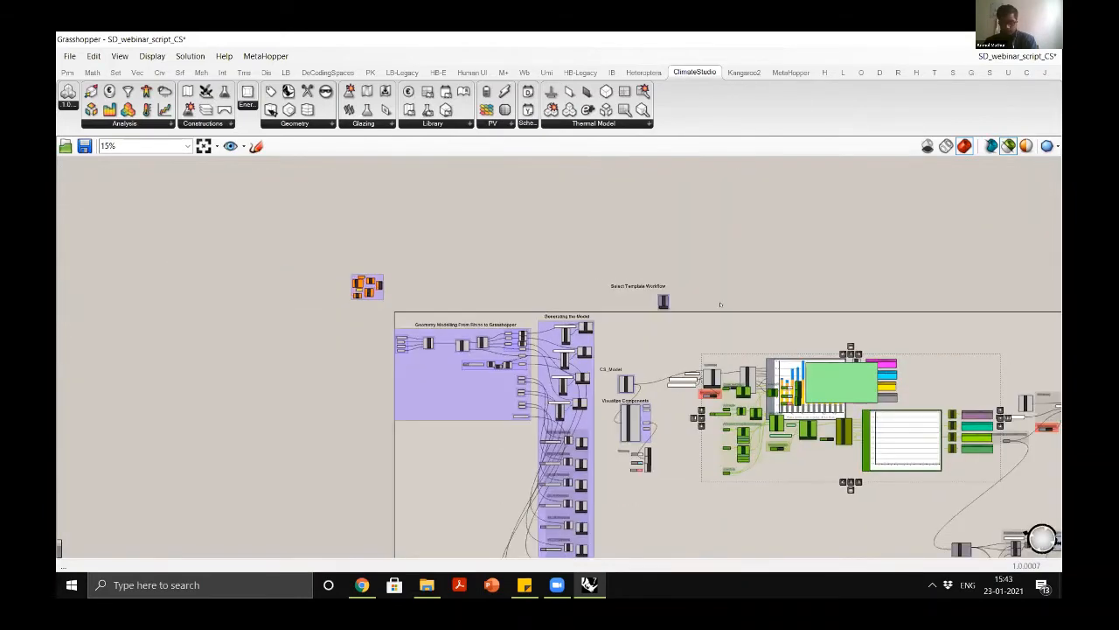
scroll(700, 301, down, 2)
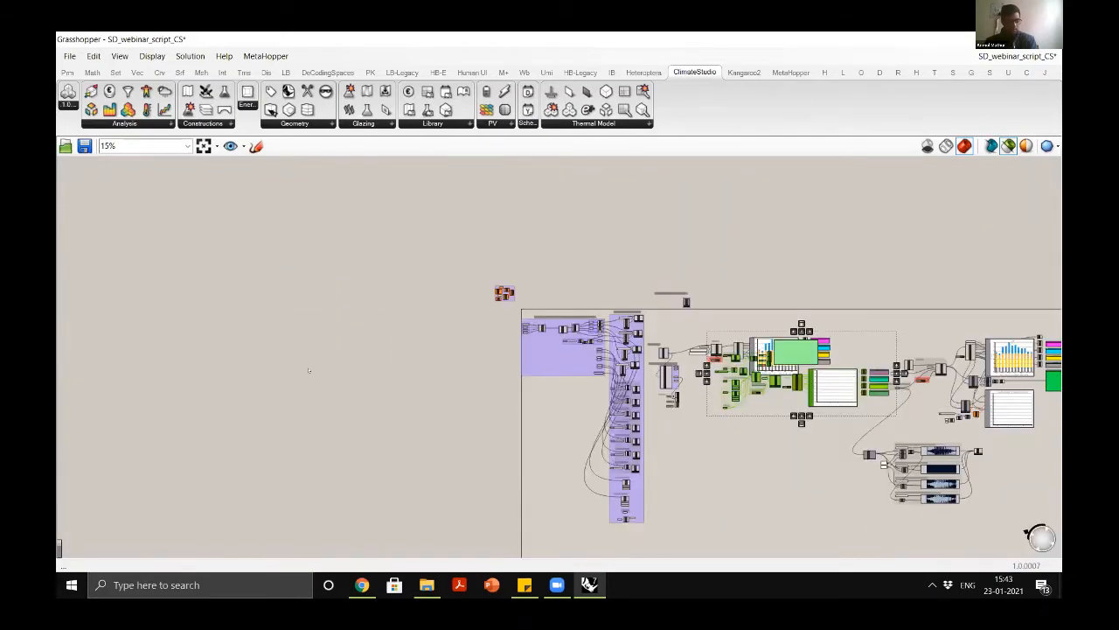
drag(309, 371, 191, 379)
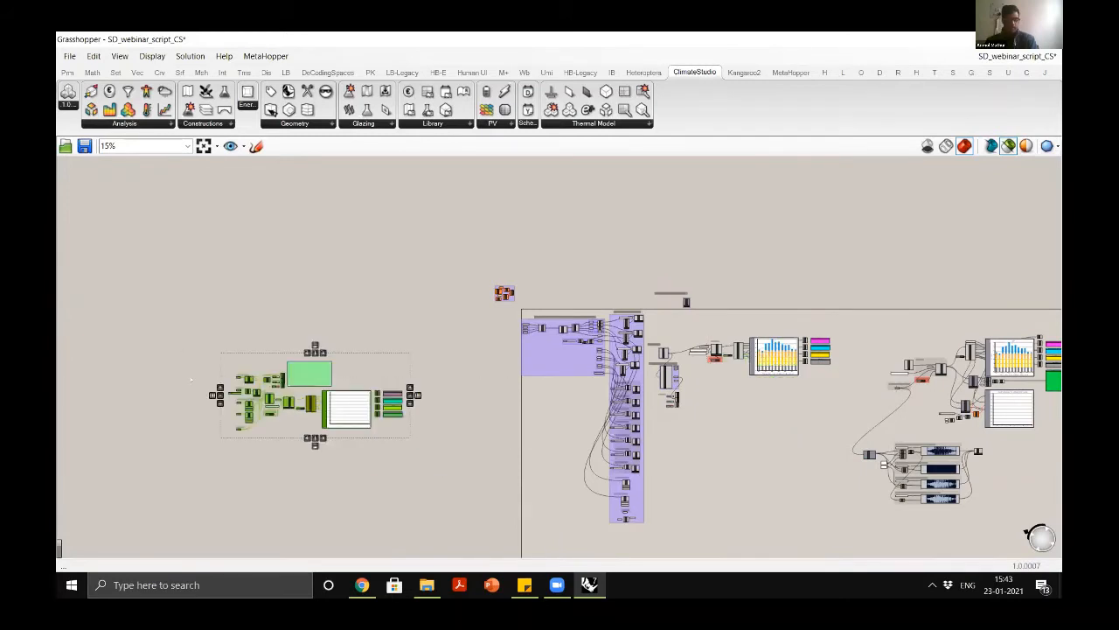
scroll(190, 380, up, 4)
scroll(293, 354, up, 1)
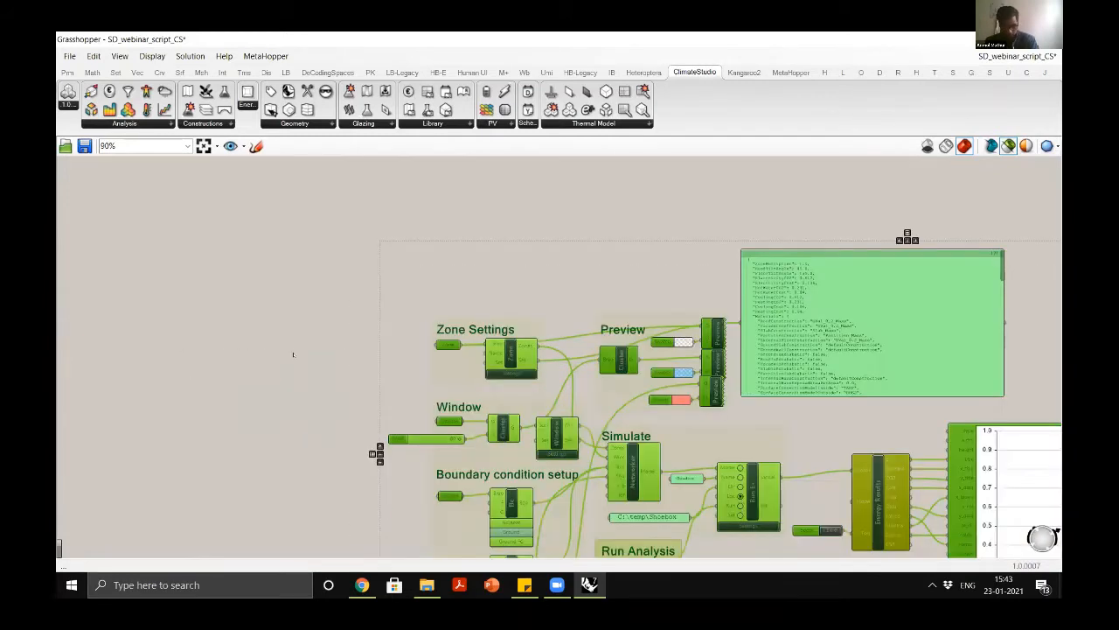
click(569, 461)
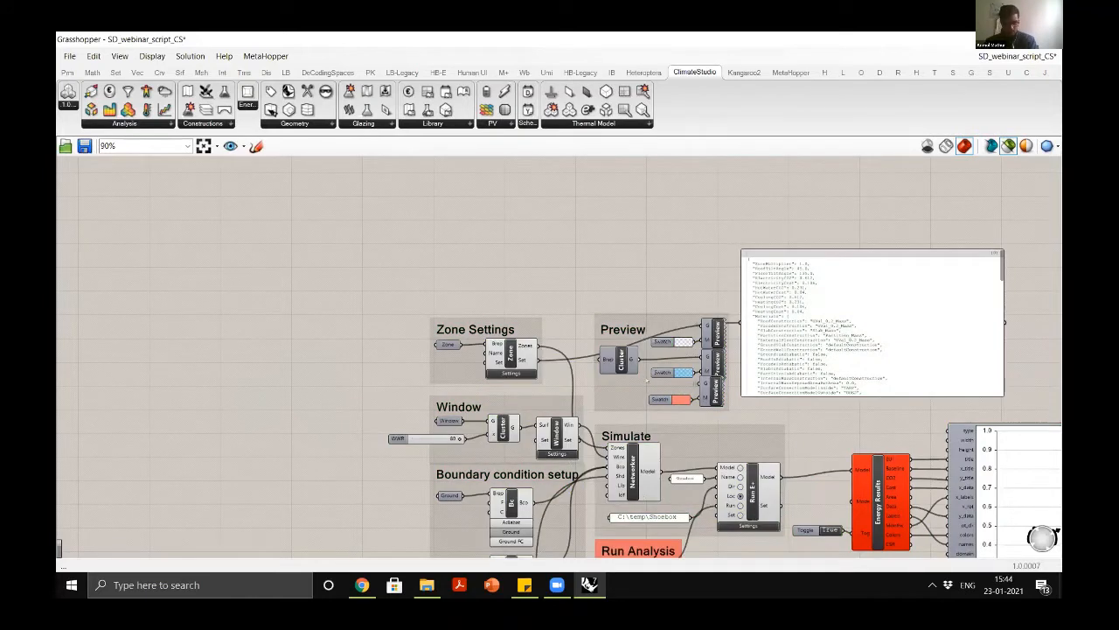
Examine the shoebox template's zone, window, boundary condition, shading and simulation components, and view its box geometry in the Rhino viewport
scroll(647, 379, up, 3)
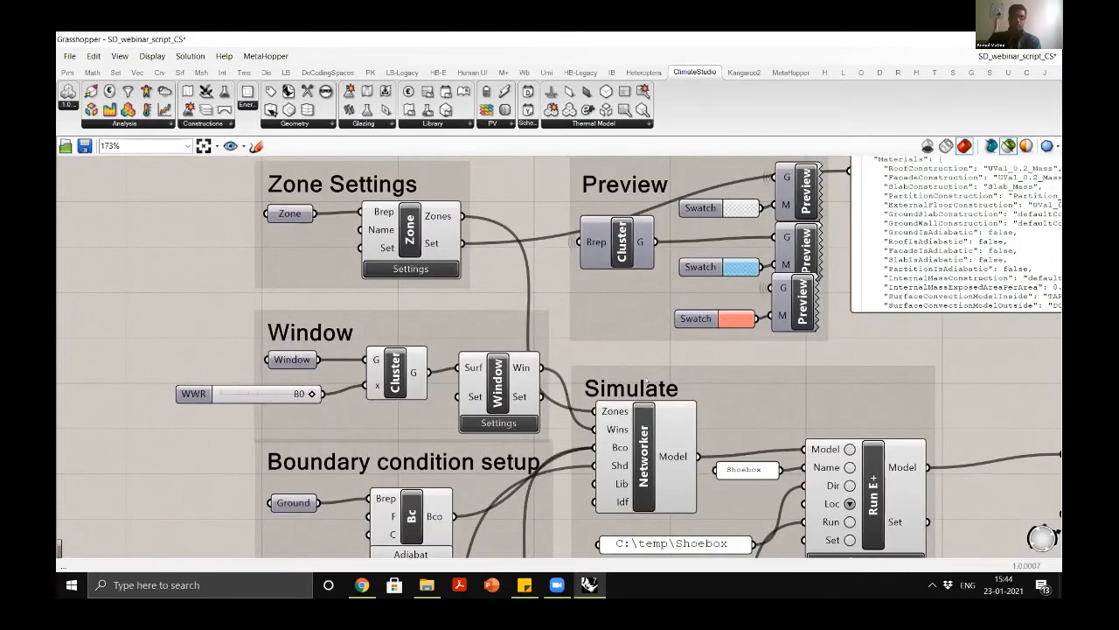
scroll(647, 382, up, 4)
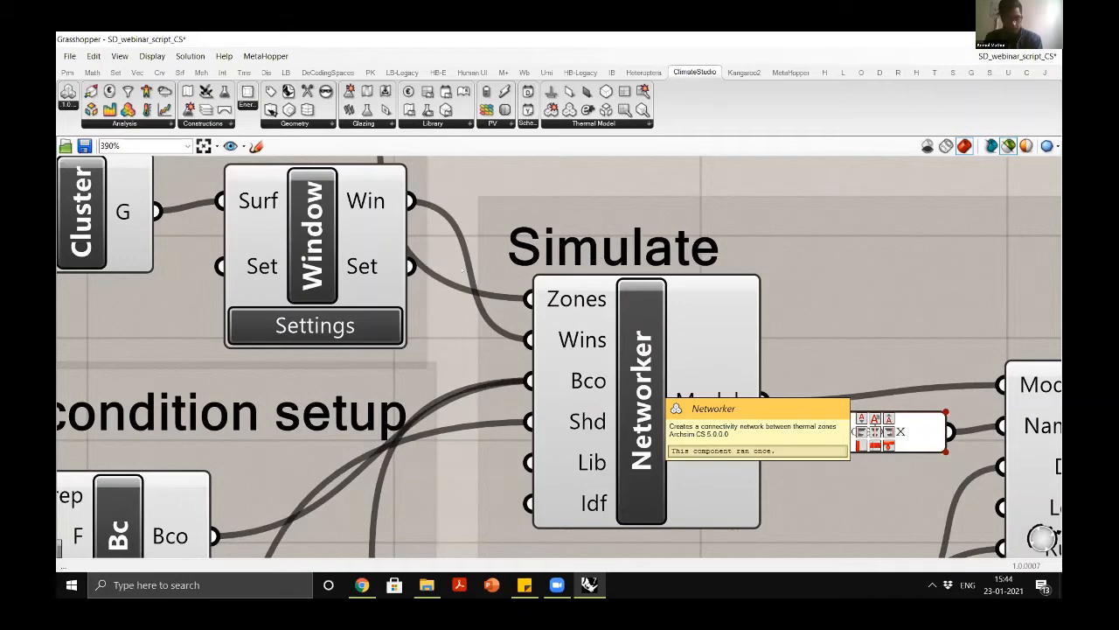
scroll(647, 372, down, 5)
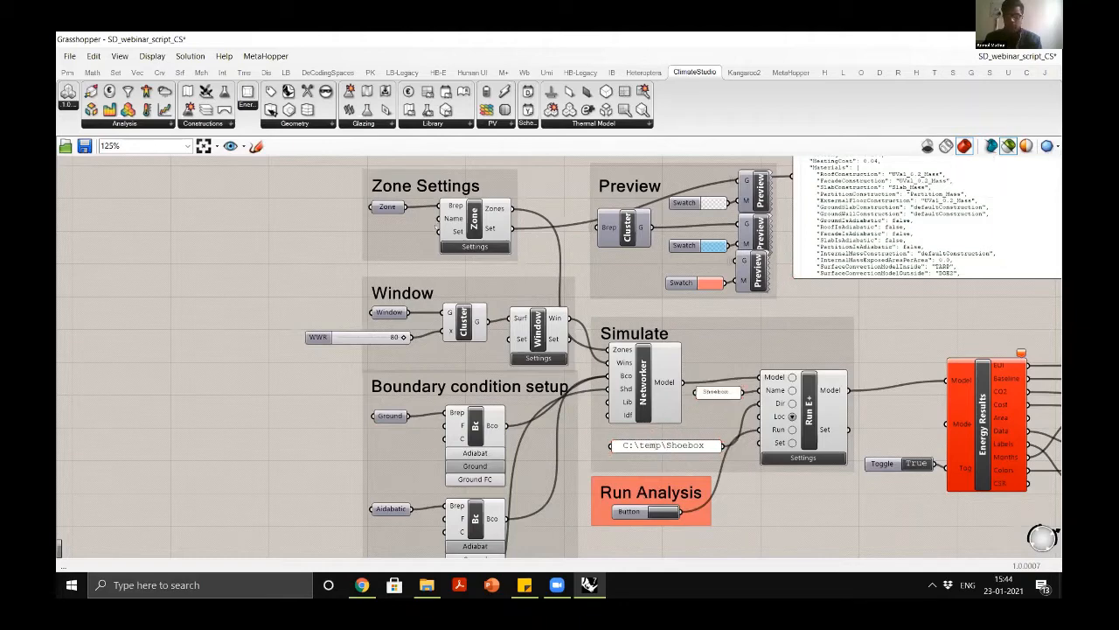
scroll(437, 225, down, 2)
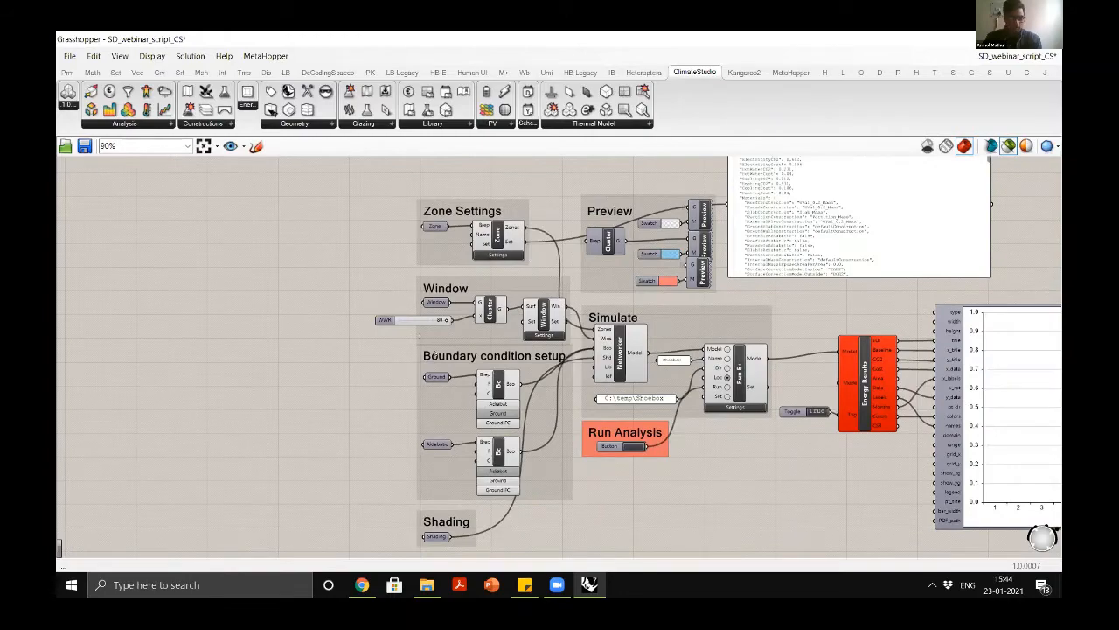
drag(380, 187, 377, 252)
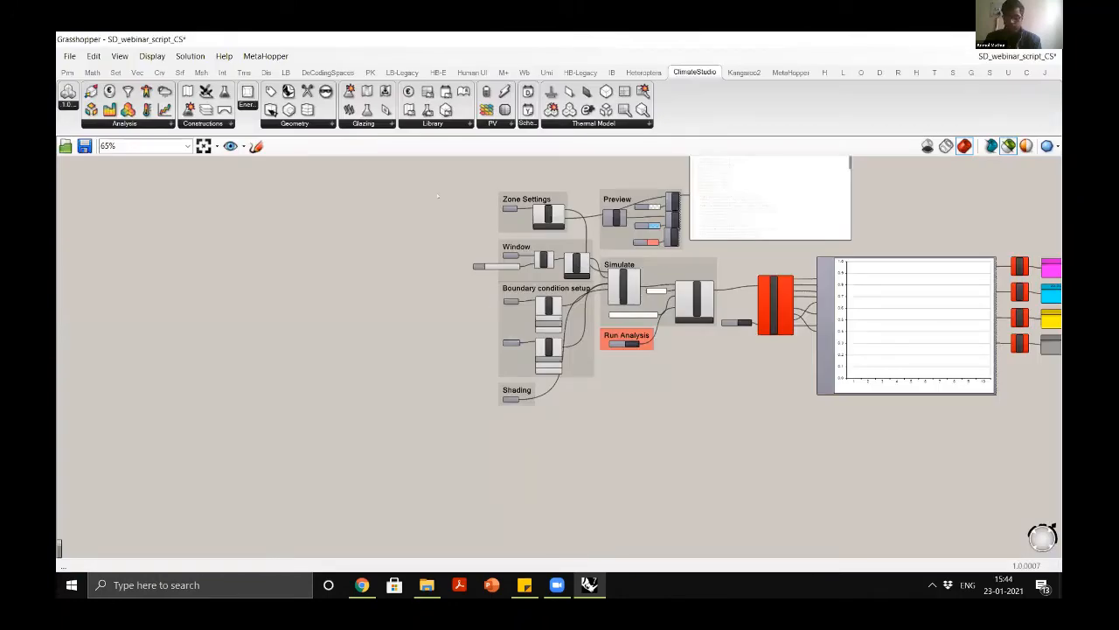
scroll(437, 196, up, 3)
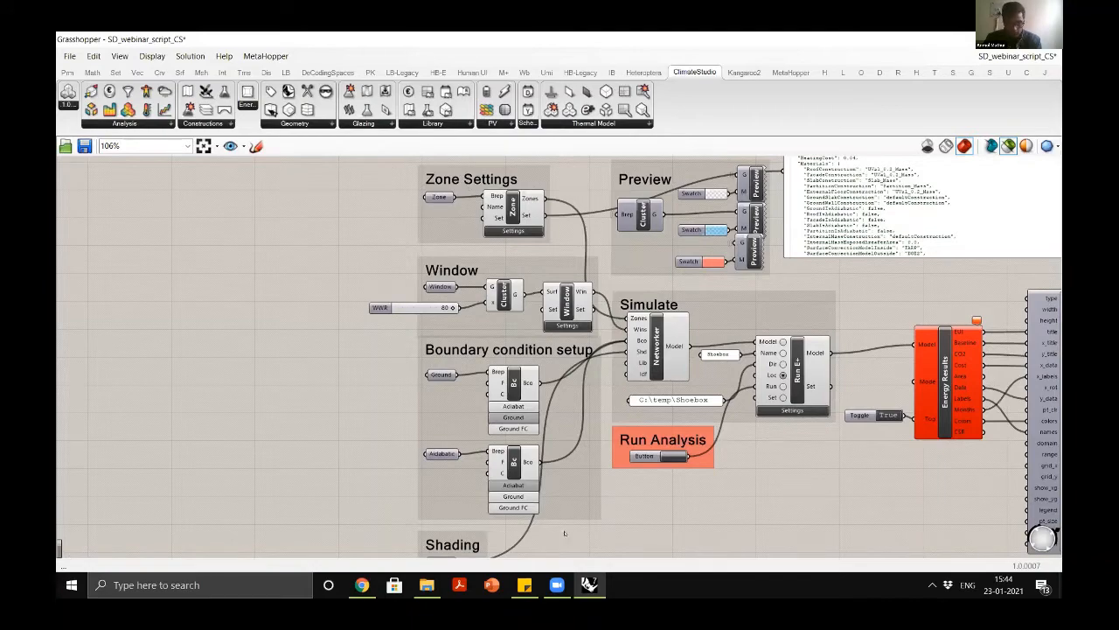
click(1002, 39)
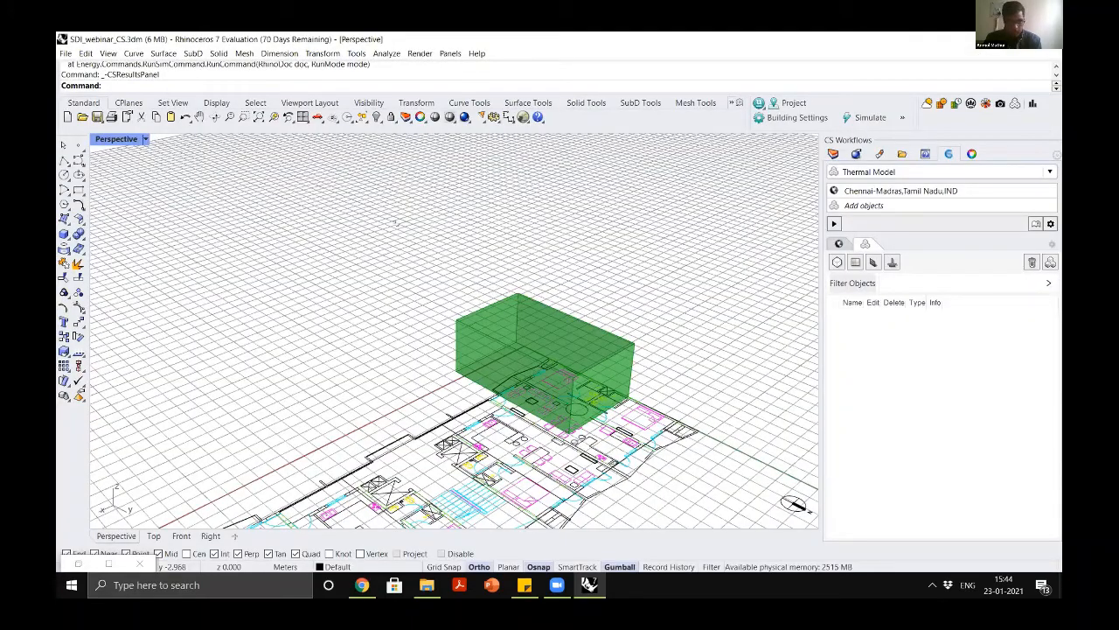
click(108, 563)
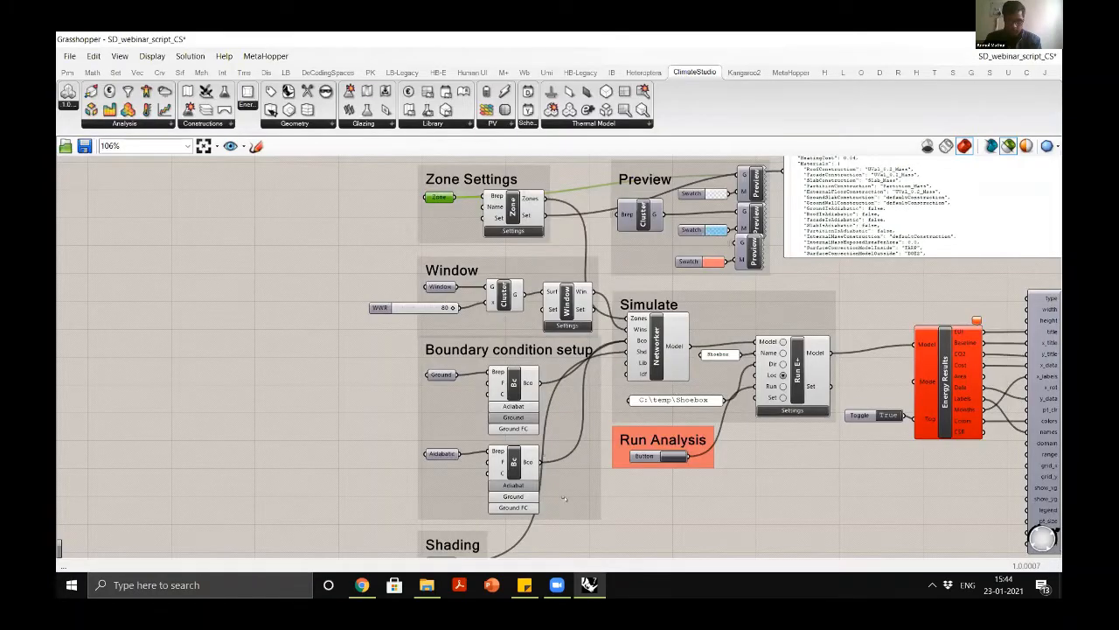
Move the shoebox's zone, window, boundary condition and shading components farther away from the Simulate group and inspect the Networker inputs
scroll(466, 191, down, 3)
drag(564, 496, 383, 166)
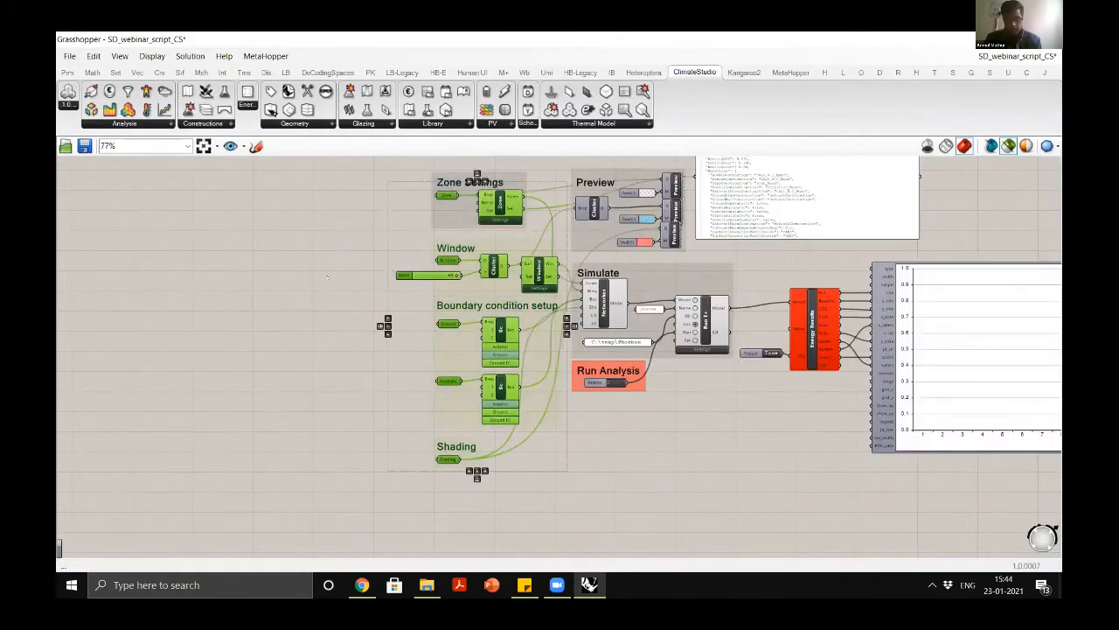
drag(477, 181, 346, 171)
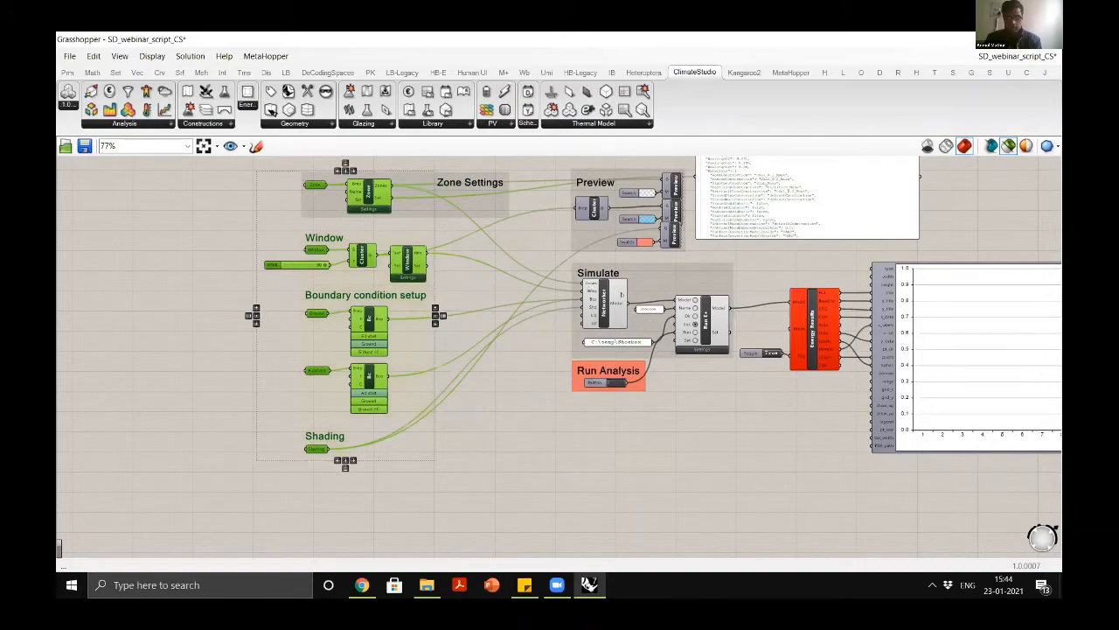
scroll(627, 454, up, 3)
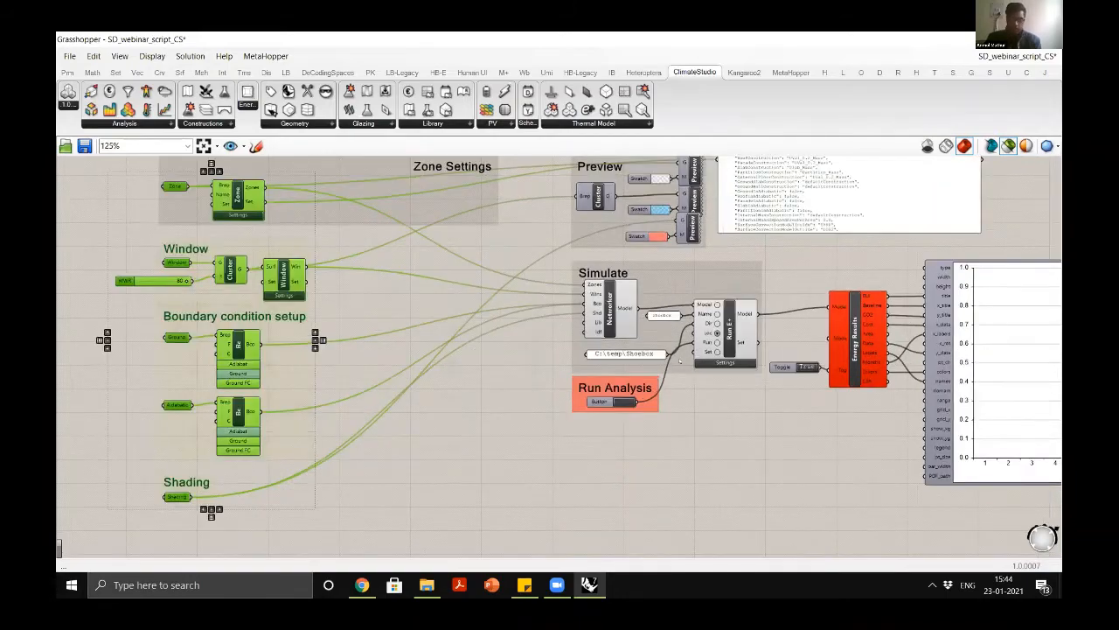
scroll(622, 321, up, 4)
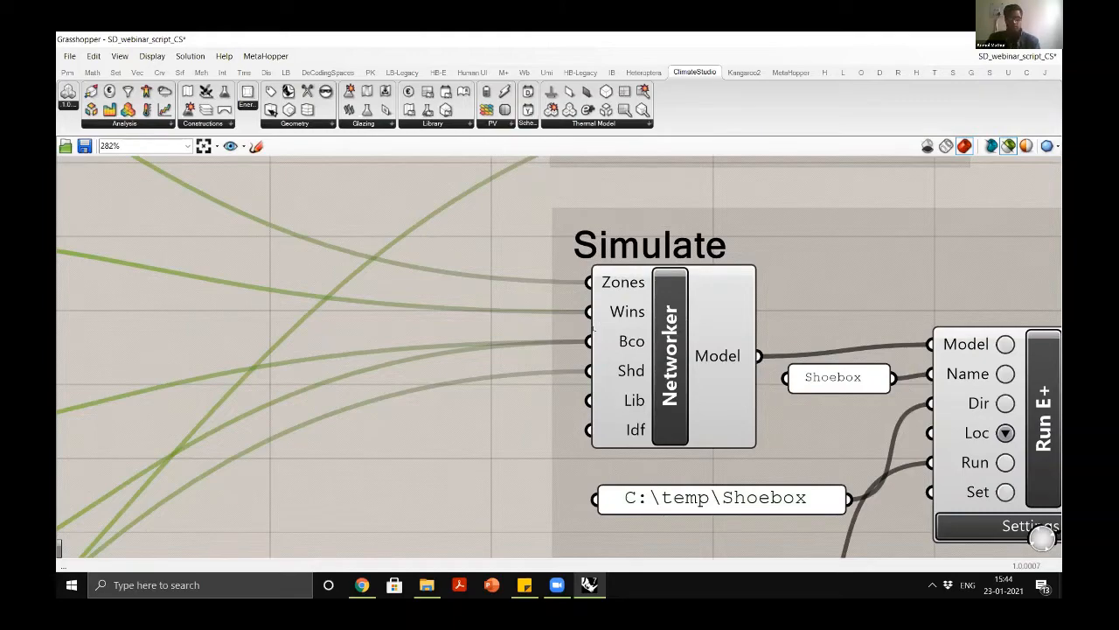
scroll(423, 259, down, 3)
scroll(742, 319, down, 10)
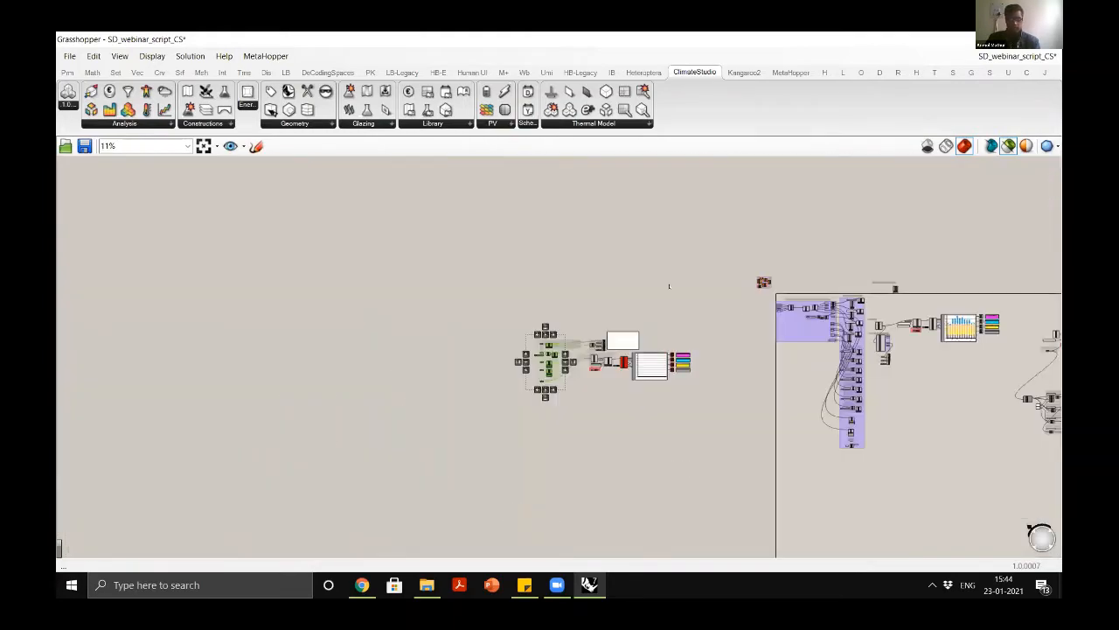
Look through the template categories offered by the Templates component, including Energy Models, without loading a template
scroll(669, 286, up, 3)
scroll(713, 309, up, 8)
click(565, 293)
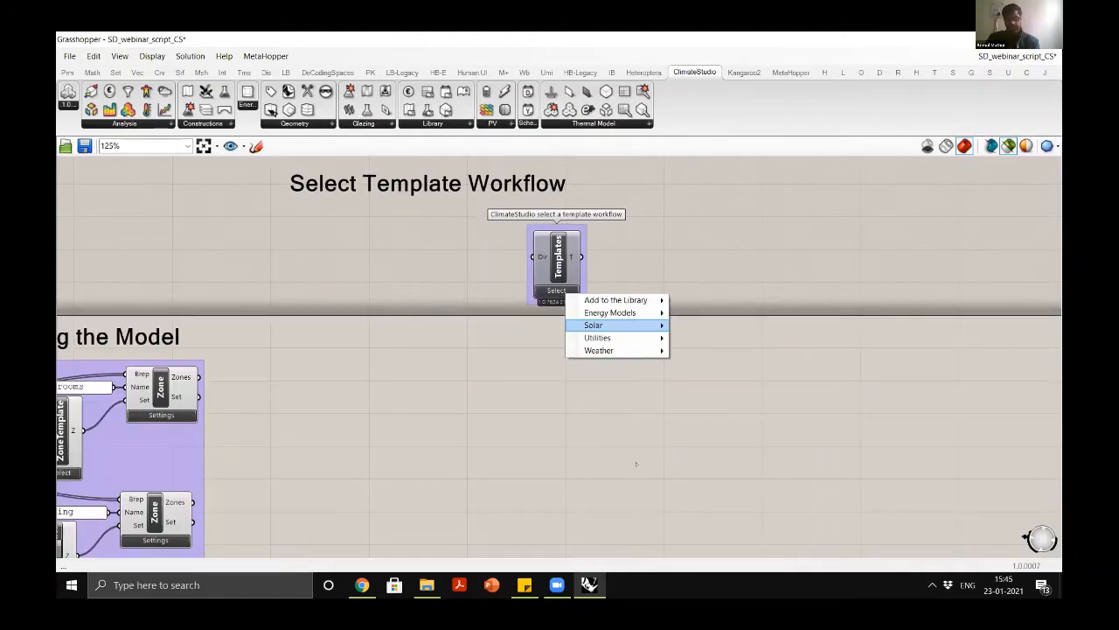
key(Up)
key(Right)
key(Return)
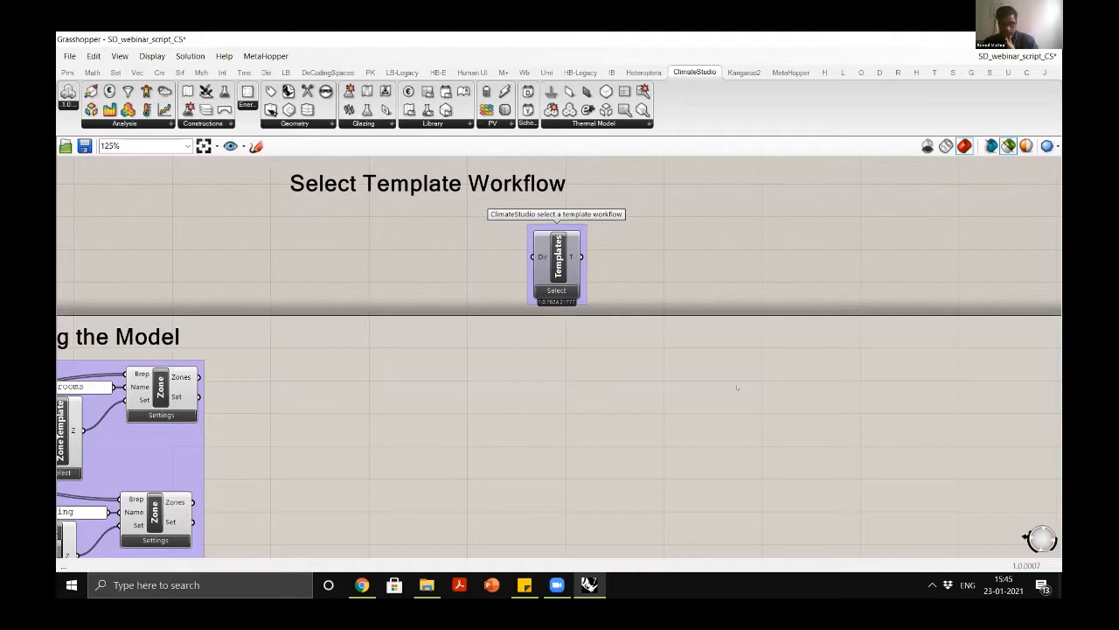
scroll(768, 186, down, 6)
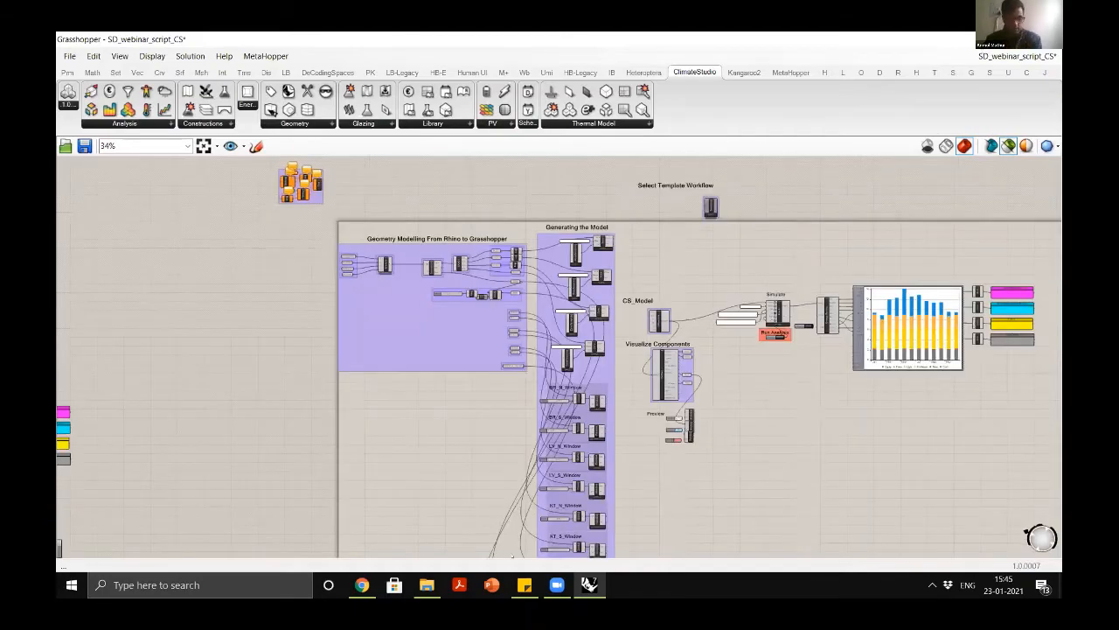
Switch to Rhino, examine the apartment floor plan's rooms and windows in the Perspective view, and clear the layer selection
click(1001, 39)
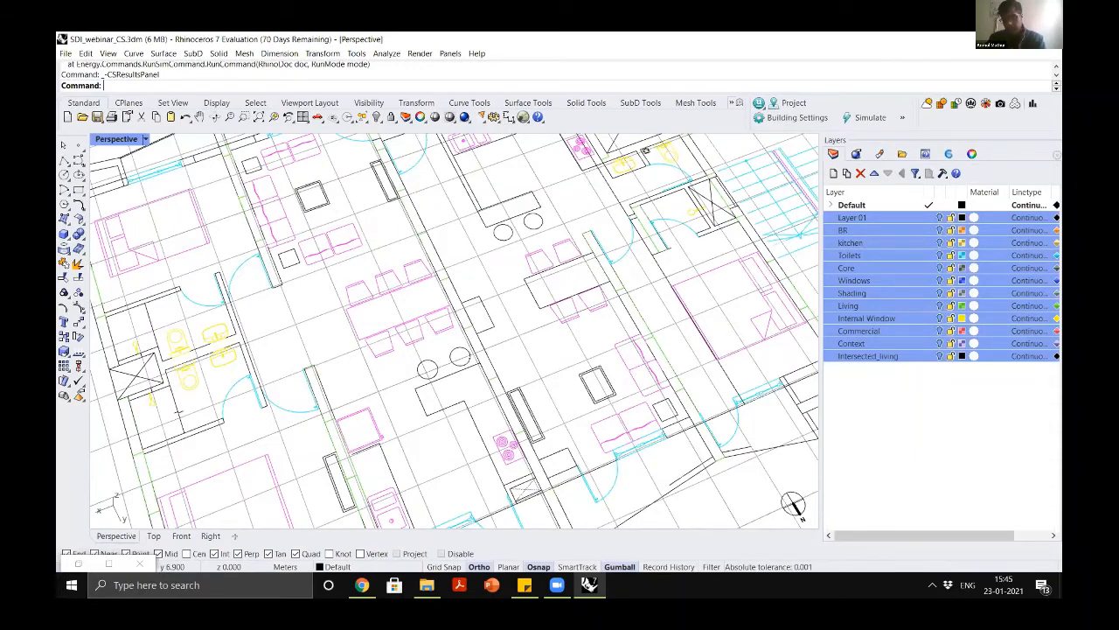
scroll(470, 356, down, 3)
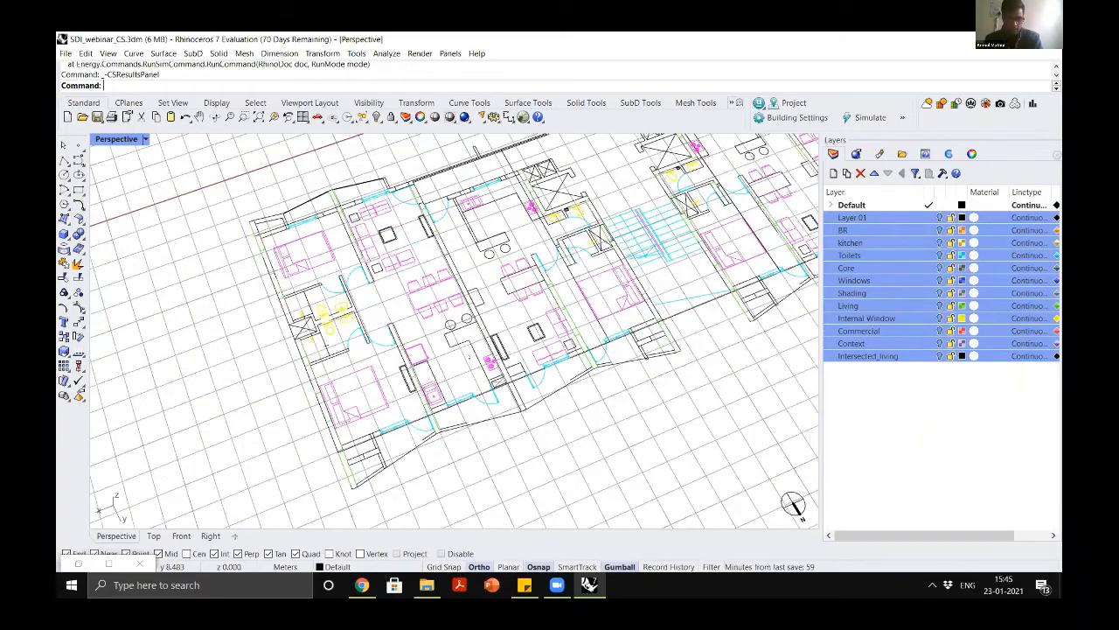
scroll(470, 356, up, 5)
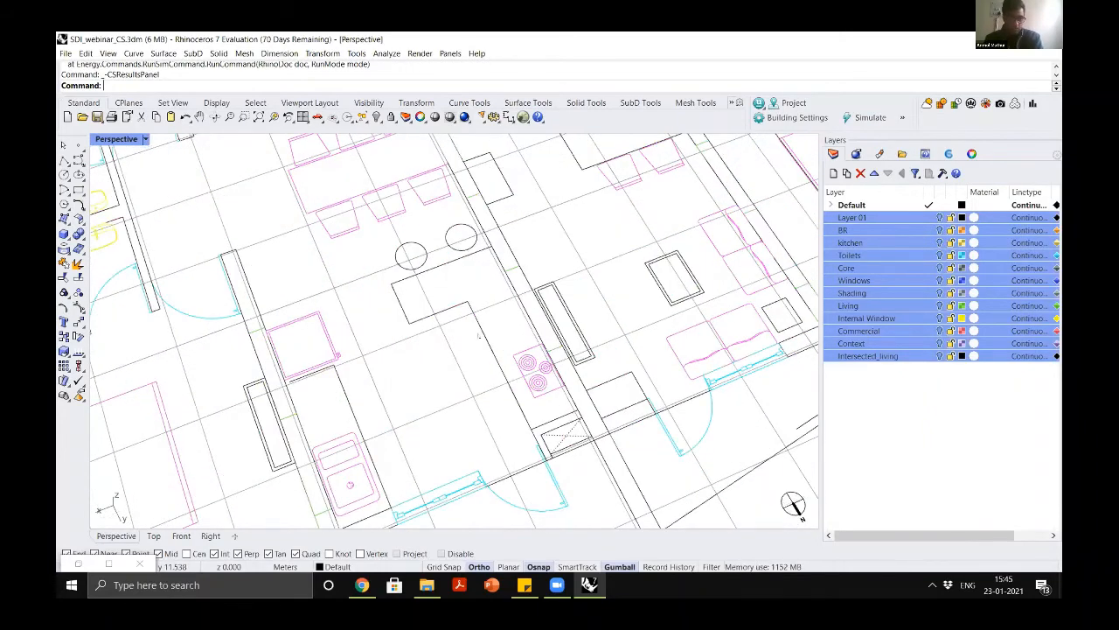
scroll(420, 280, down, 5)
scroll(387, 204, up, 5)
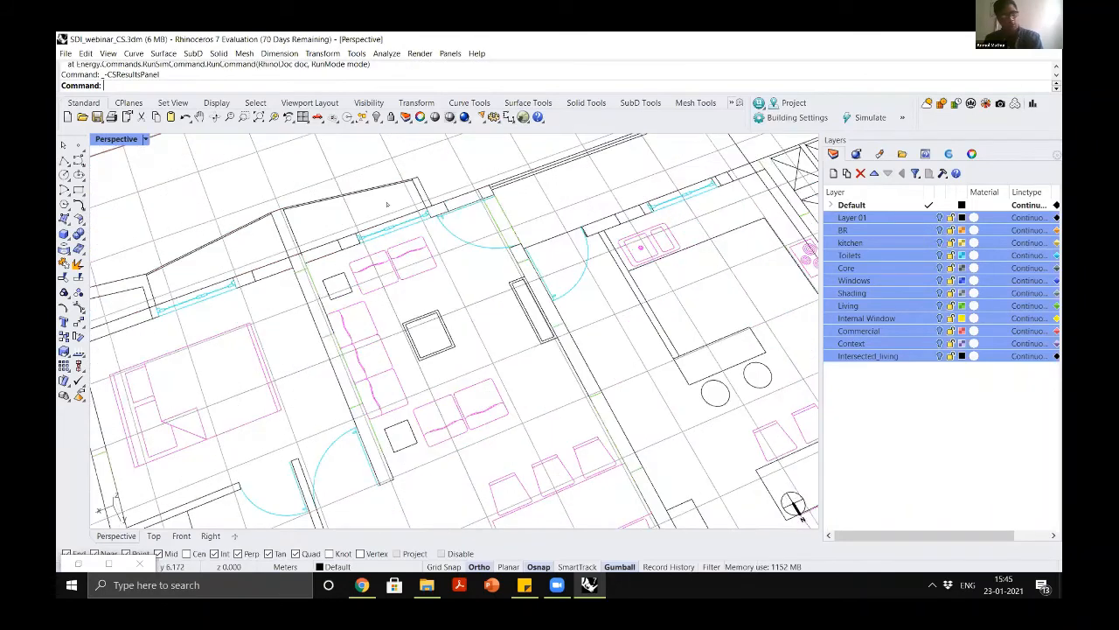
scroll(395, 229, down, 5)
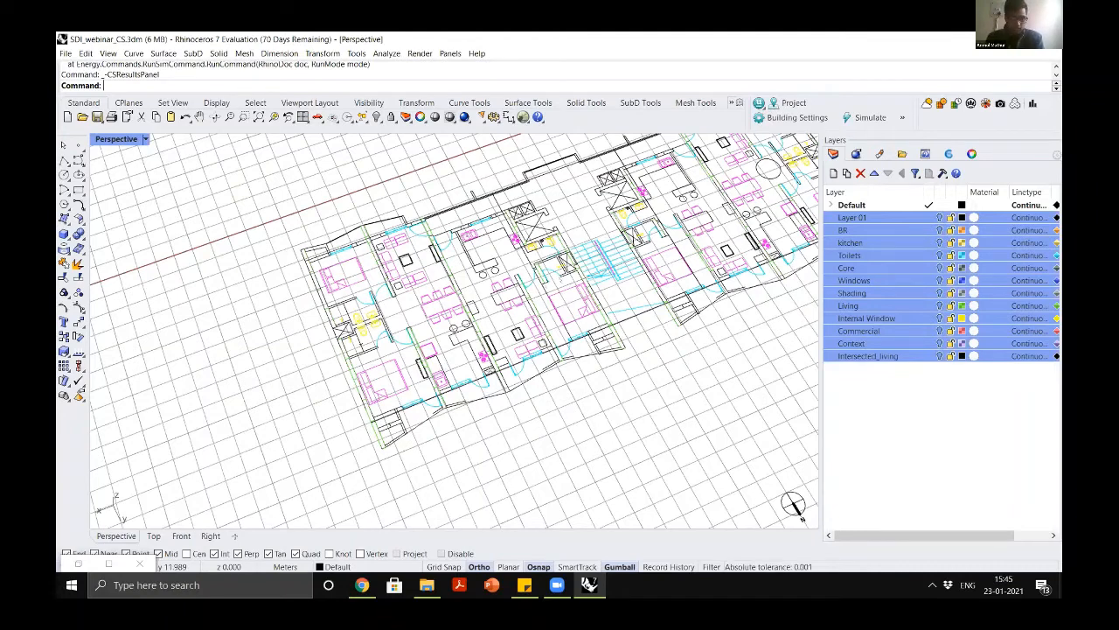
scroll(345, 381, up, 3)
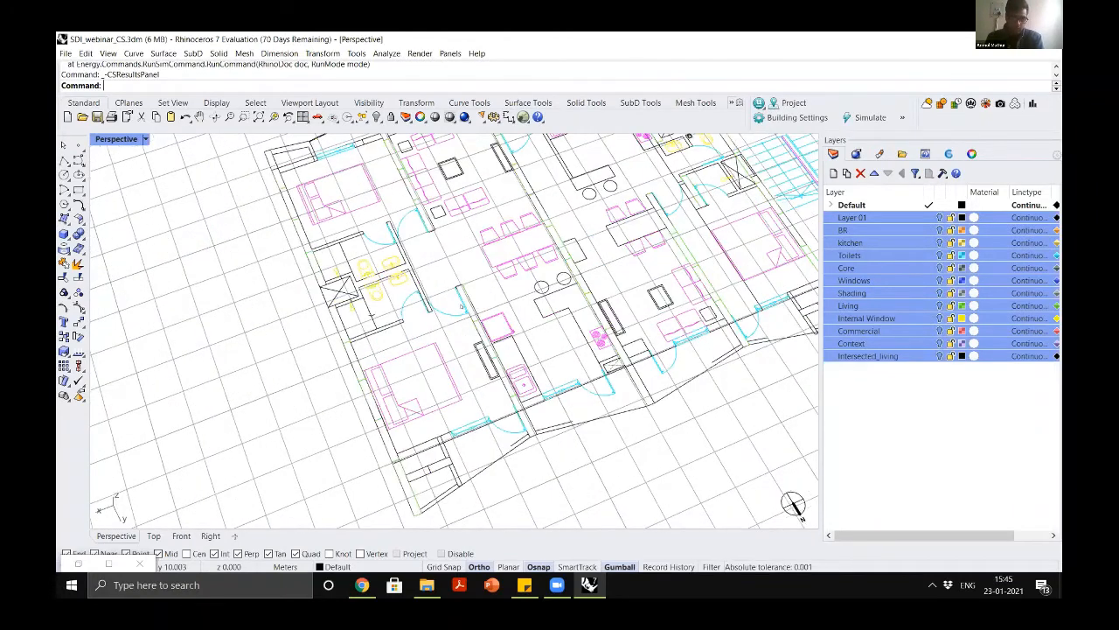
scroll(529, 282, down, 3)
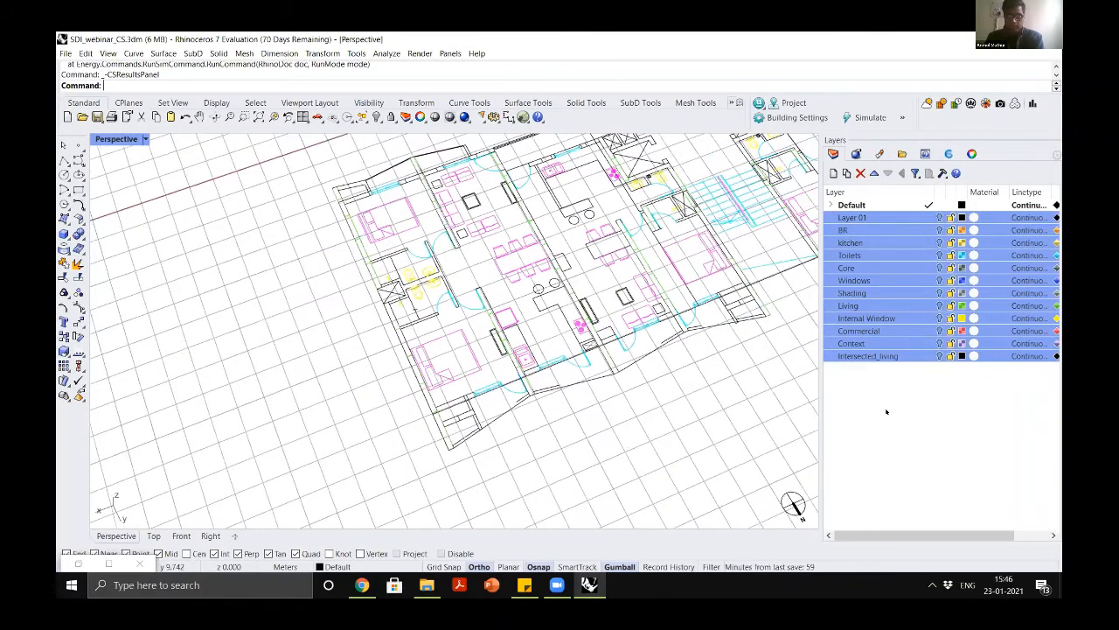
click(896, 464)
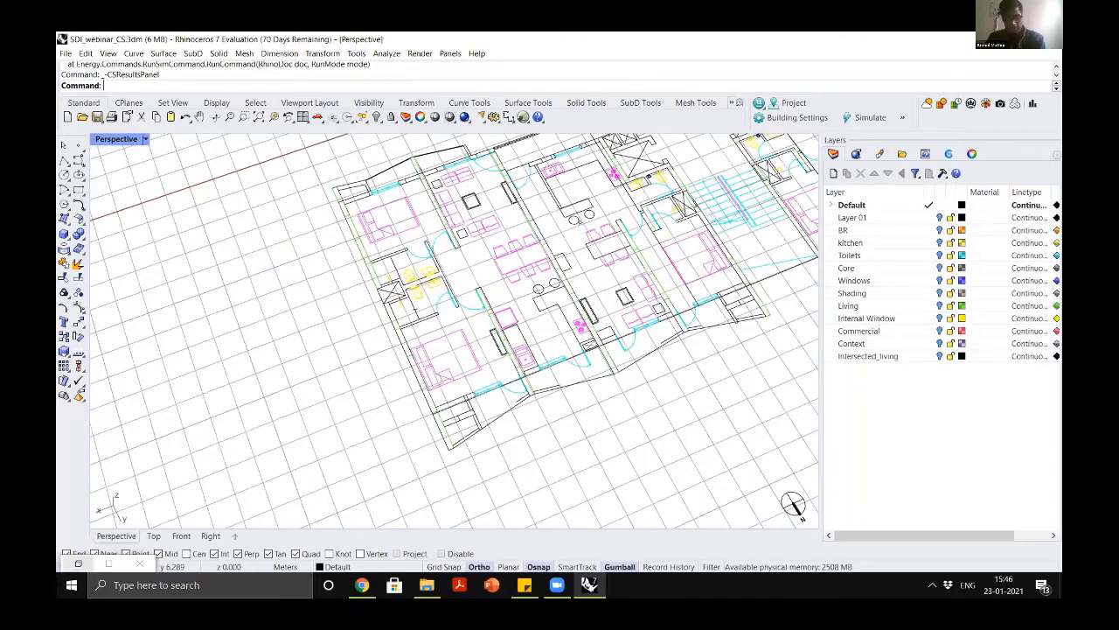
Return to Grasshopper and examine the floor-copy components, the window surface inputs and the internal open partition input in the geometry modelling group
key(alt+Tab)
scroll(638, 278, up, 5)
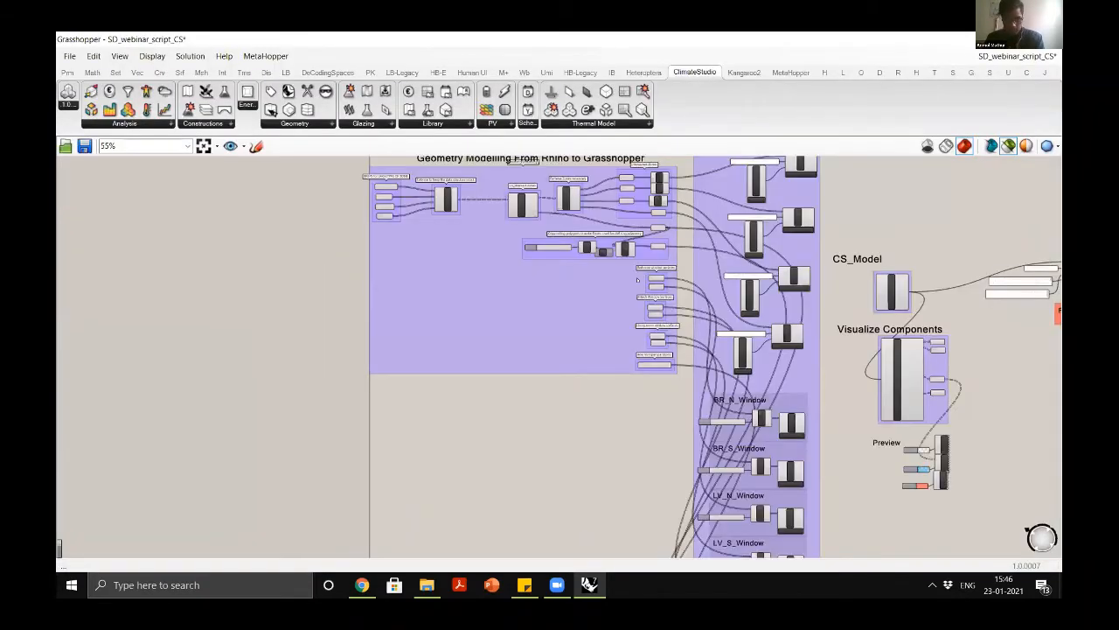
scroll(640, 313, up, 5)
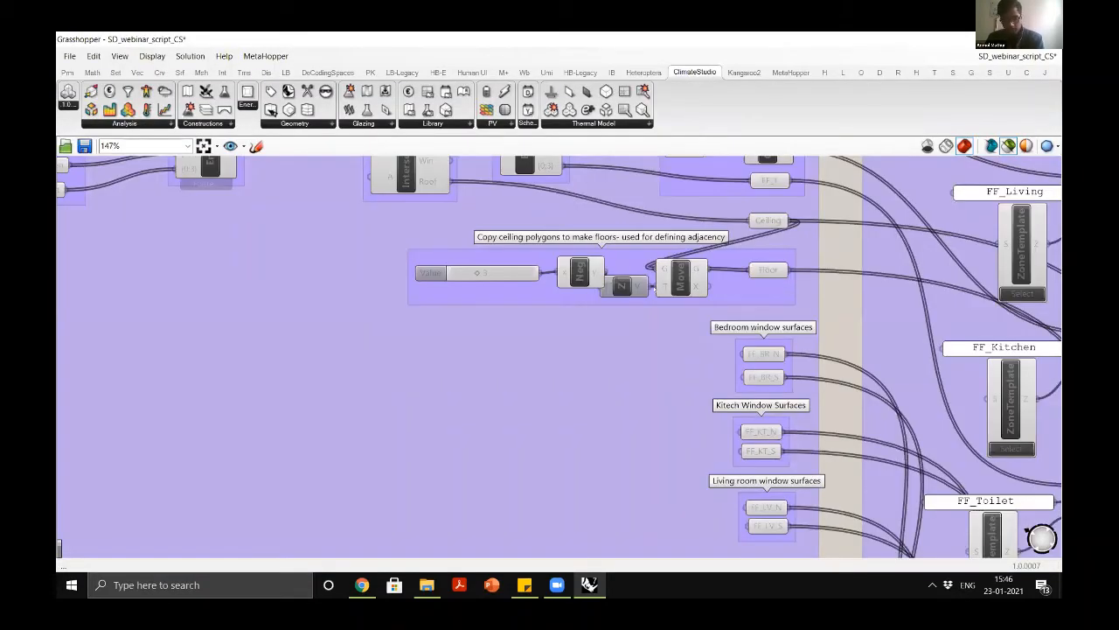
scroll(678, 360, down, 1)
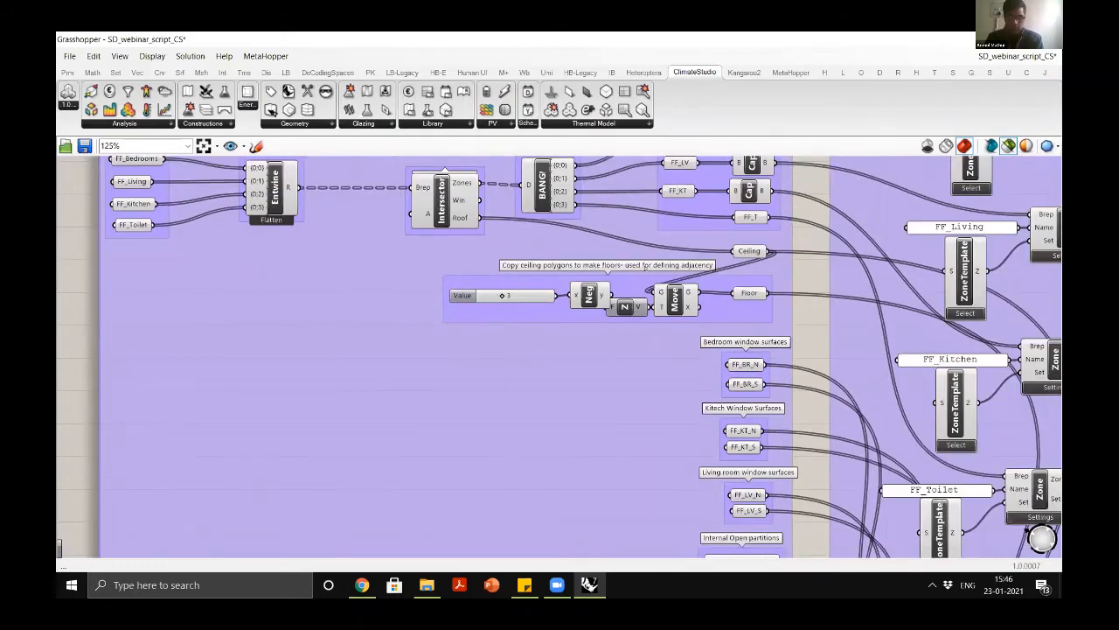
scroll(646, 268, up, 5)
scroll(620, 226, down, 3)
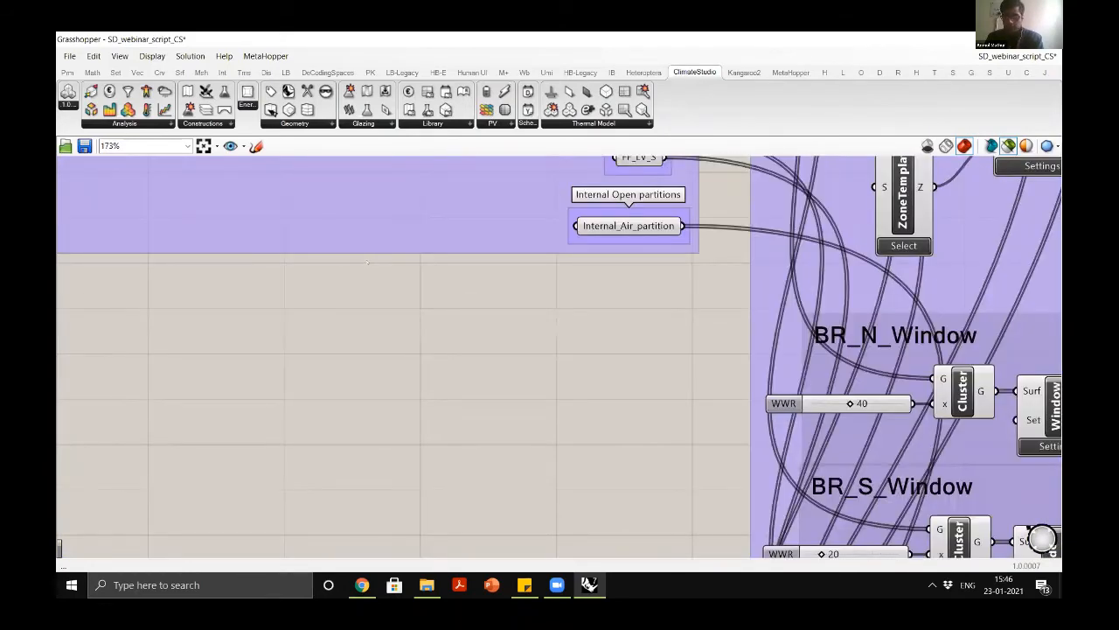
Switch to Rhino with the kitchen layer shown and extract the face of the upper kitchen box that borders the living space using ExtractSrf
key(super+Down)
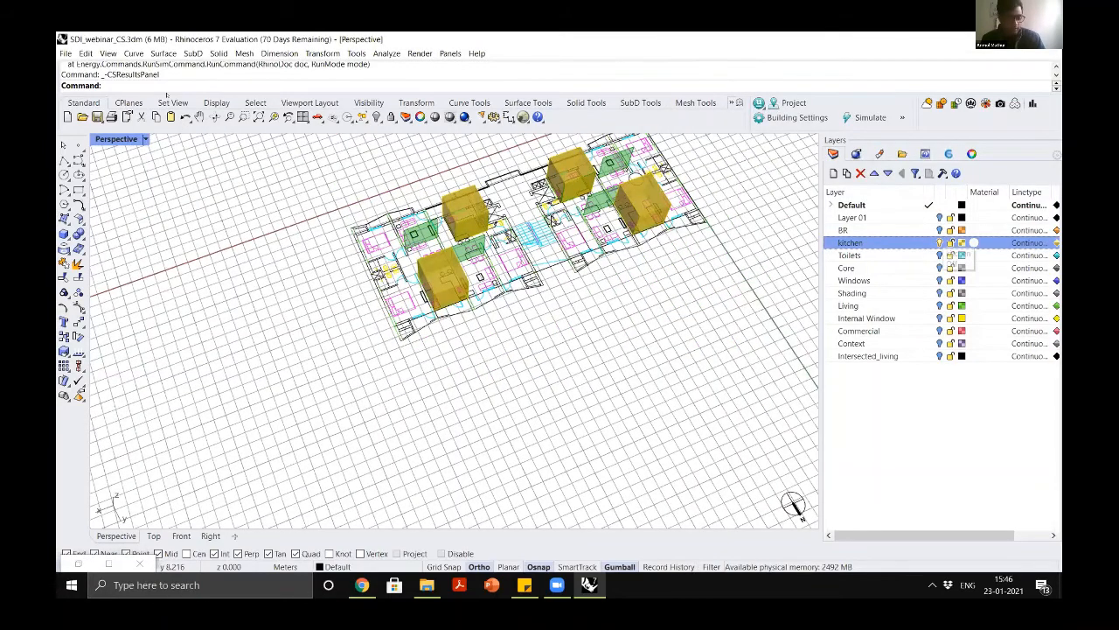
scroll(477, 203, up, 5)
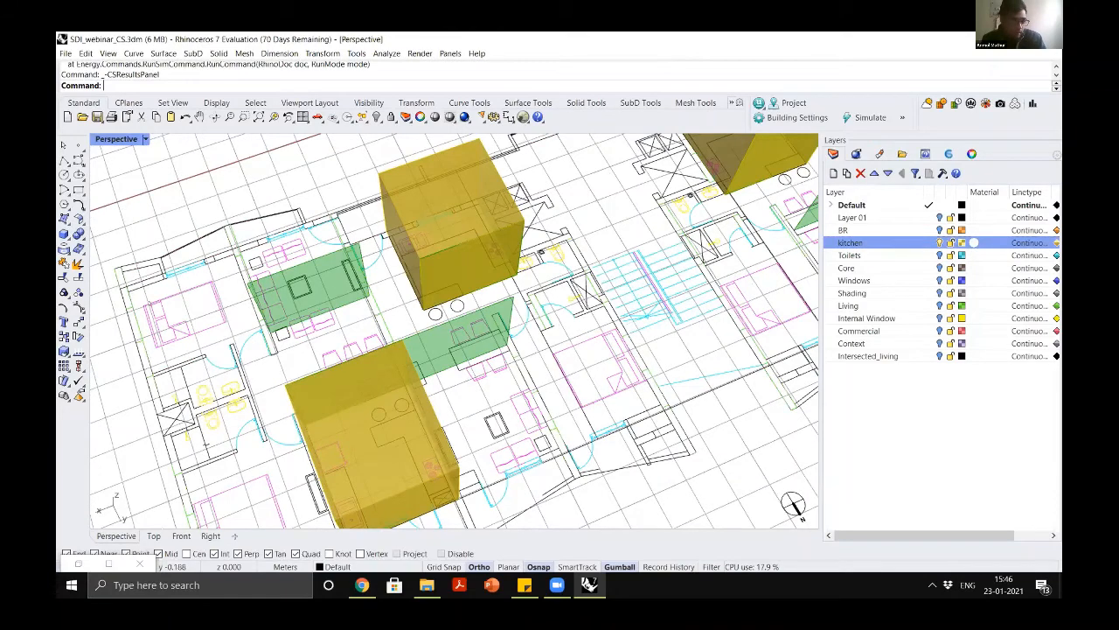
text(Extract)
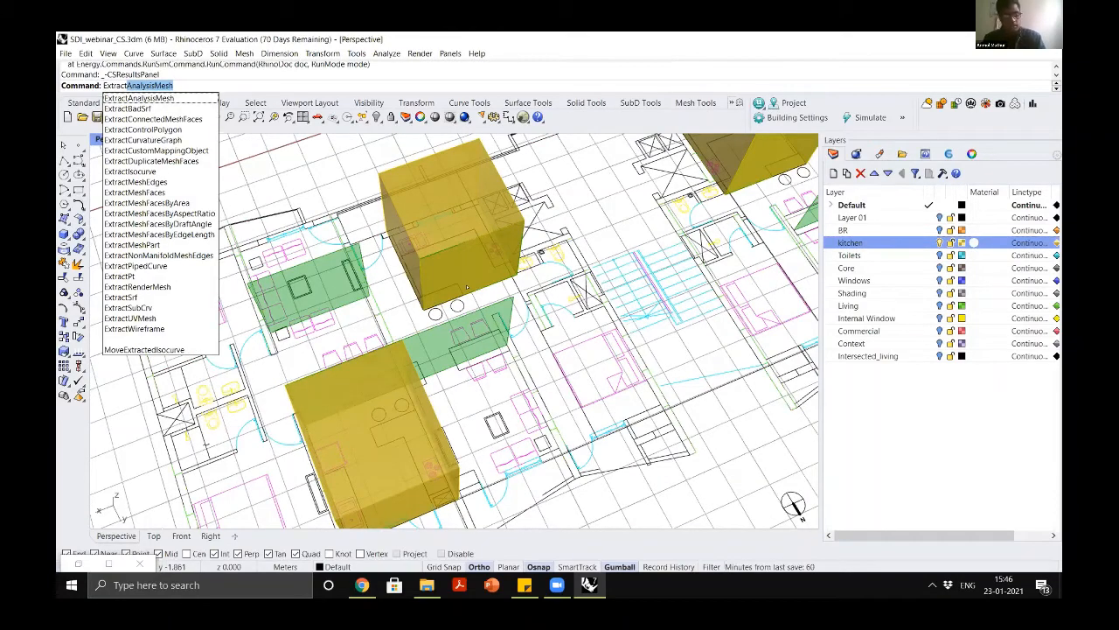
text(Srf)
key(Return)
click(466, 287)
key(Return)
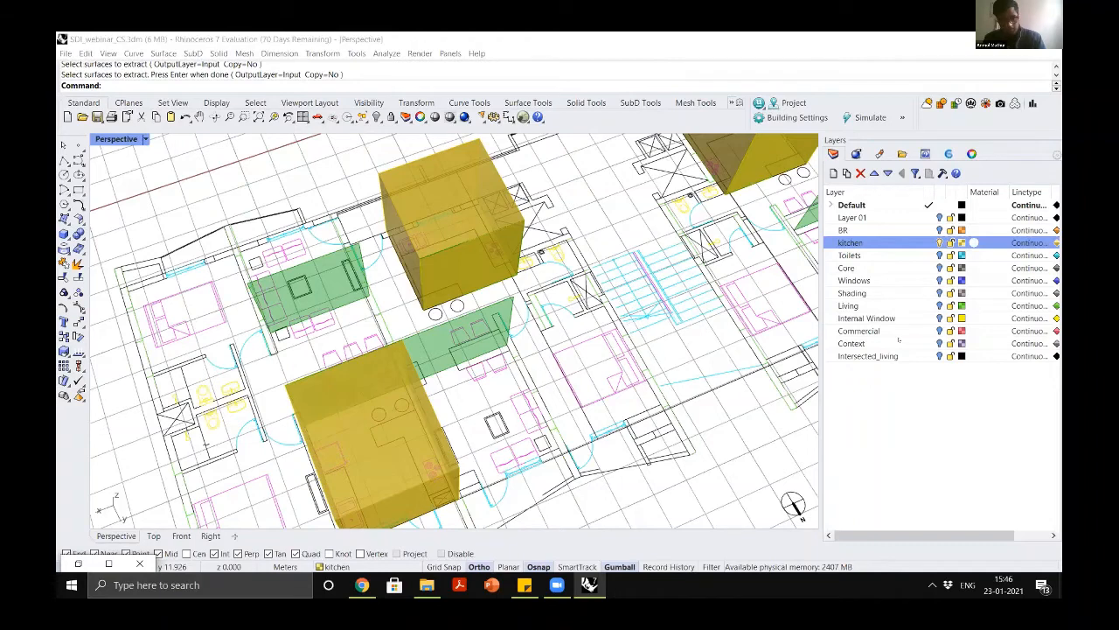
Restore Grasshopper beside the Rhino viewport and inspect the Internal_Air_partition input against its highlighted surfaces in the plan
click(77, 563)
right_drag(988, 201, 747, 321)
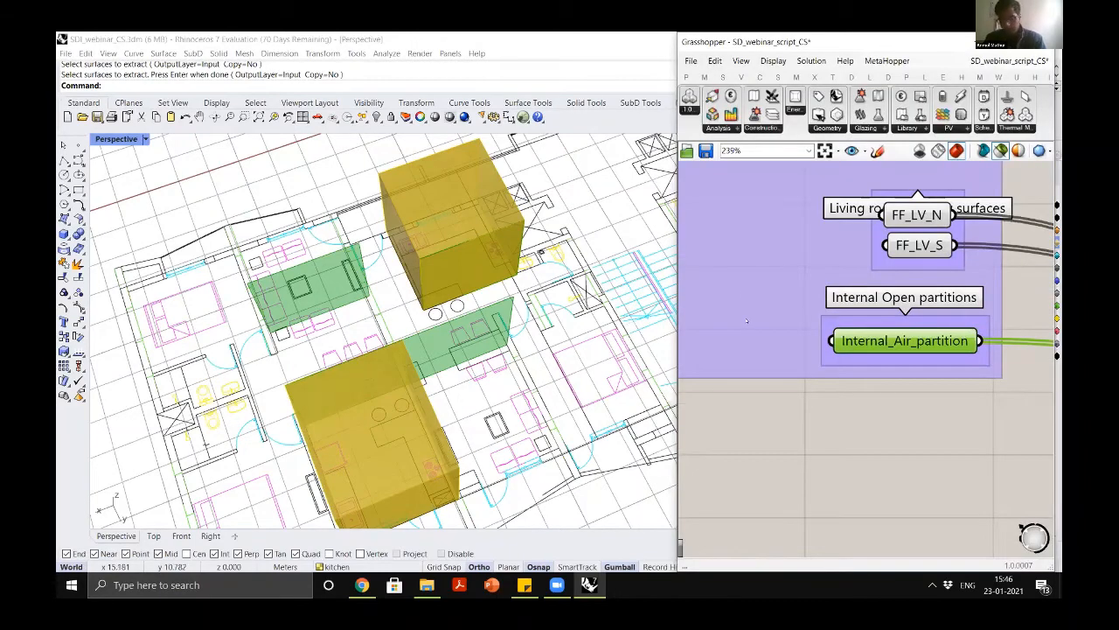
scroll(752, 273, down, 1)
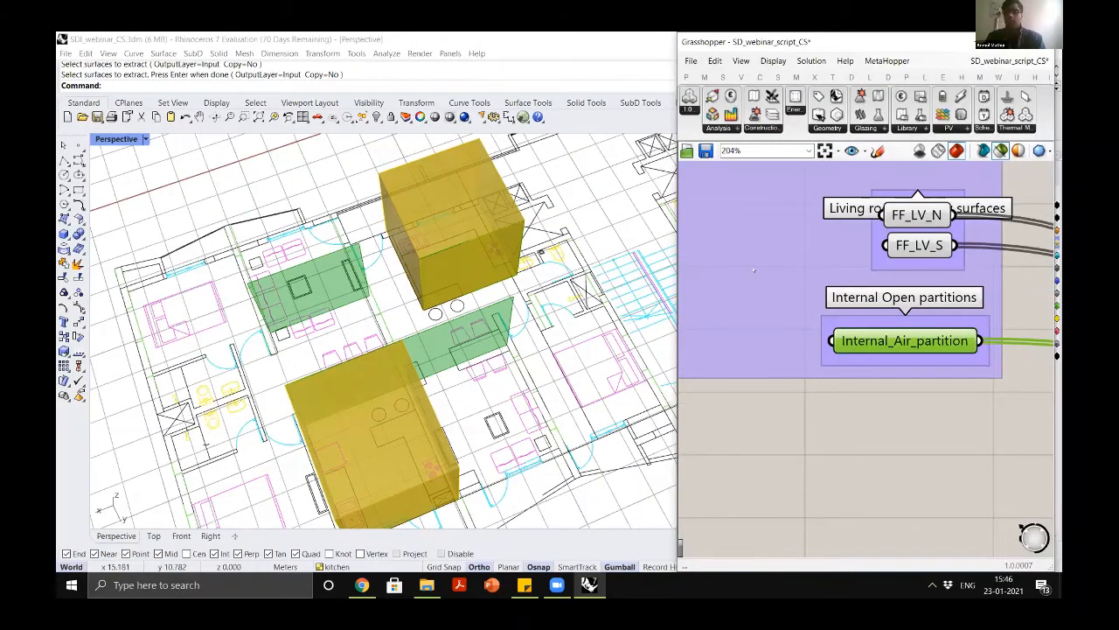
scroll(812, 310, down, 2)
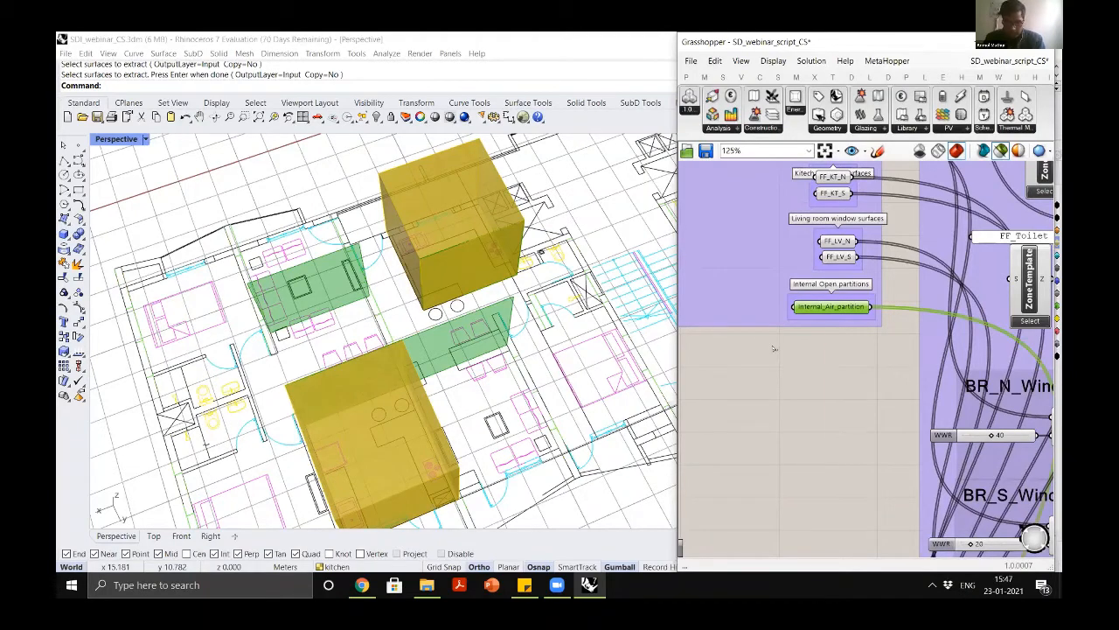
Examine the Open partition Window component's settings, including its internal window type and Airwall glazing construction
scroll(820, 313, down, 5)
scroll(796, 361, up, 10)
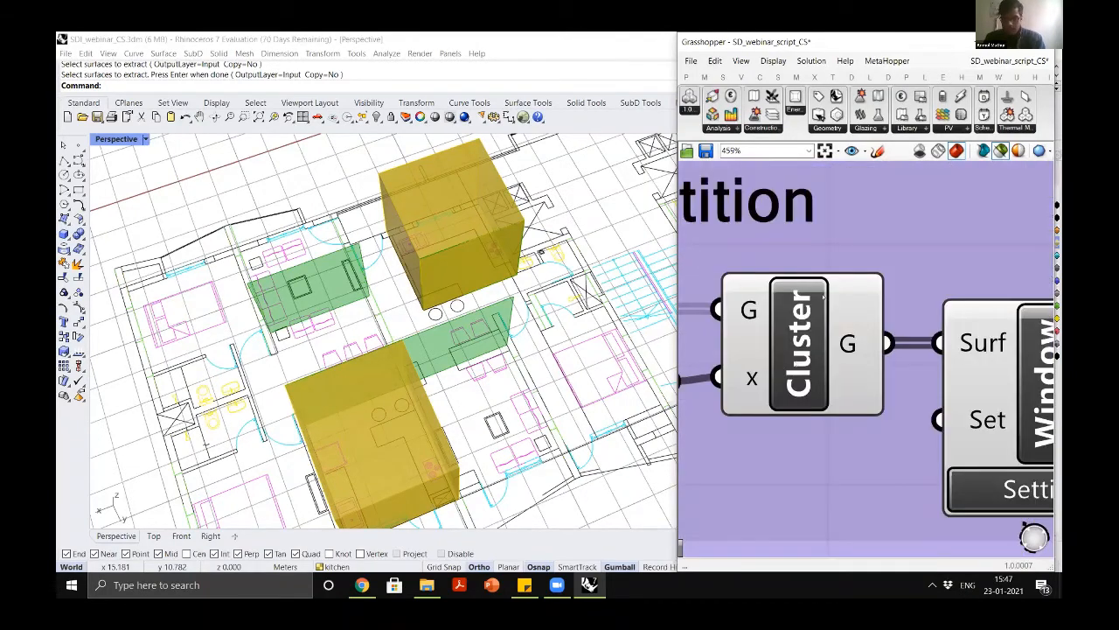
scroll(826, 299, down, 3)
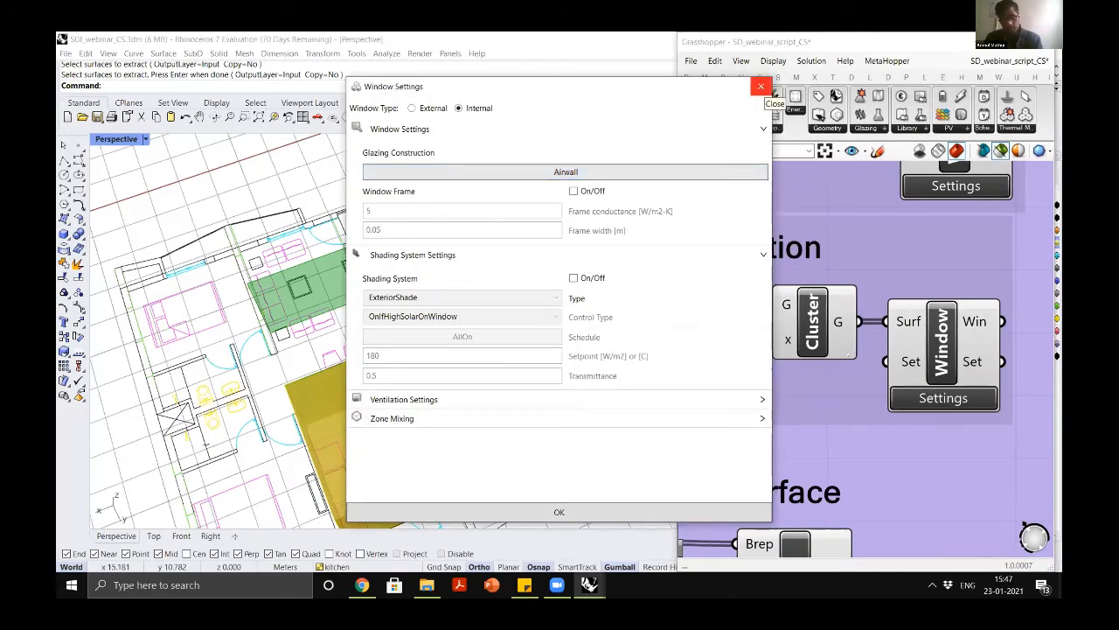
click(761, 85)
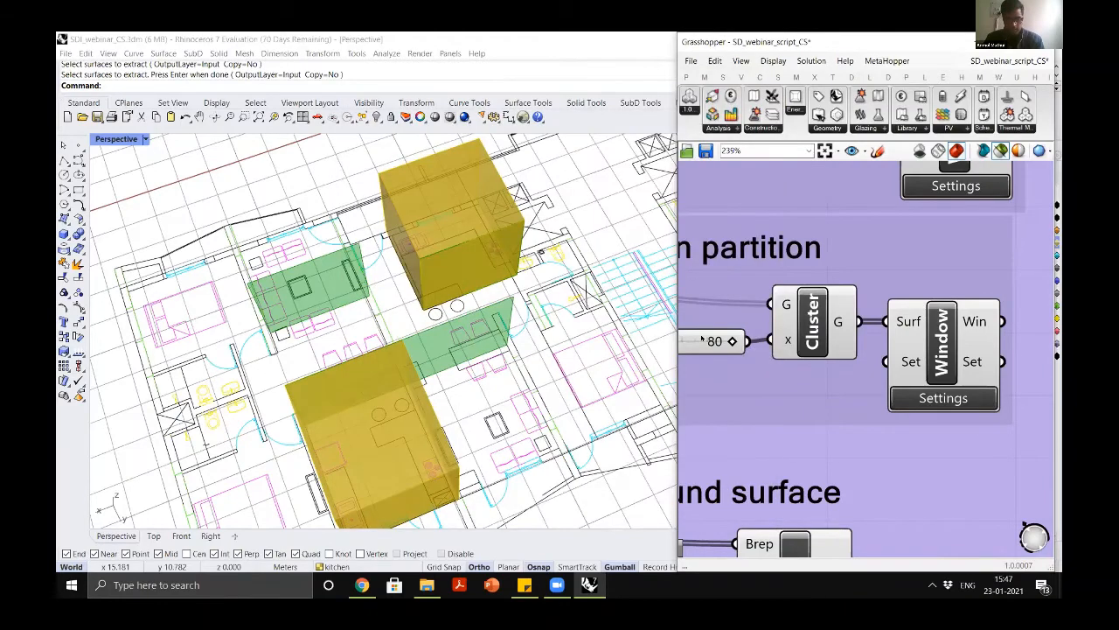
click(950, 397)
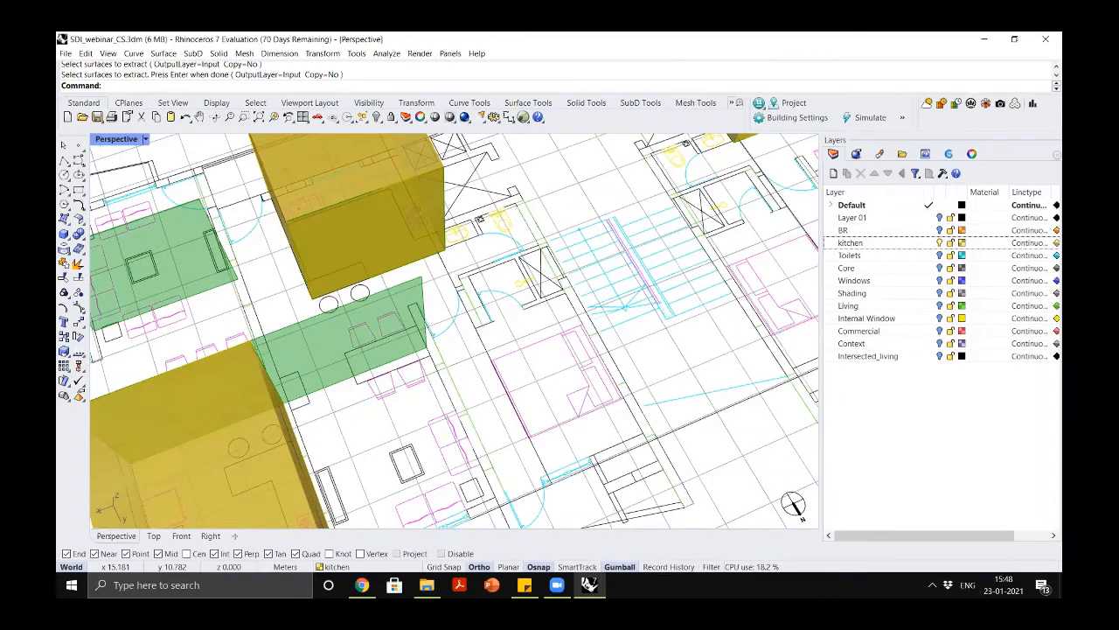
Bring Grasshopper back beside the Rhino viewport and deselect the Internal_Air_partition component
click(591, 585)
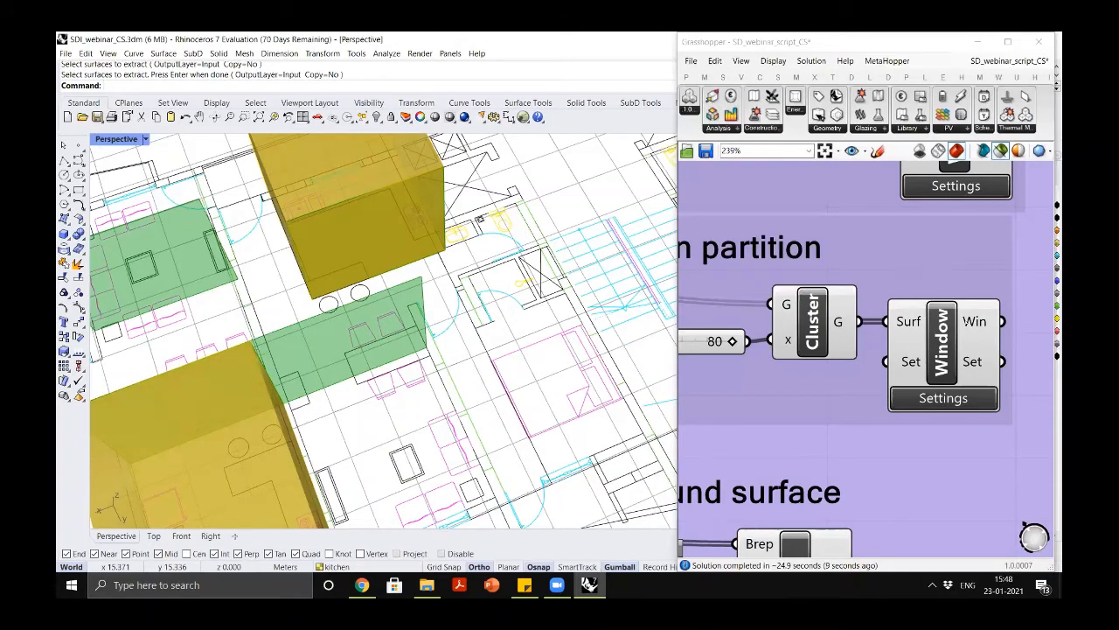
scroll(998, 337, down, 4)
click(997, 338)
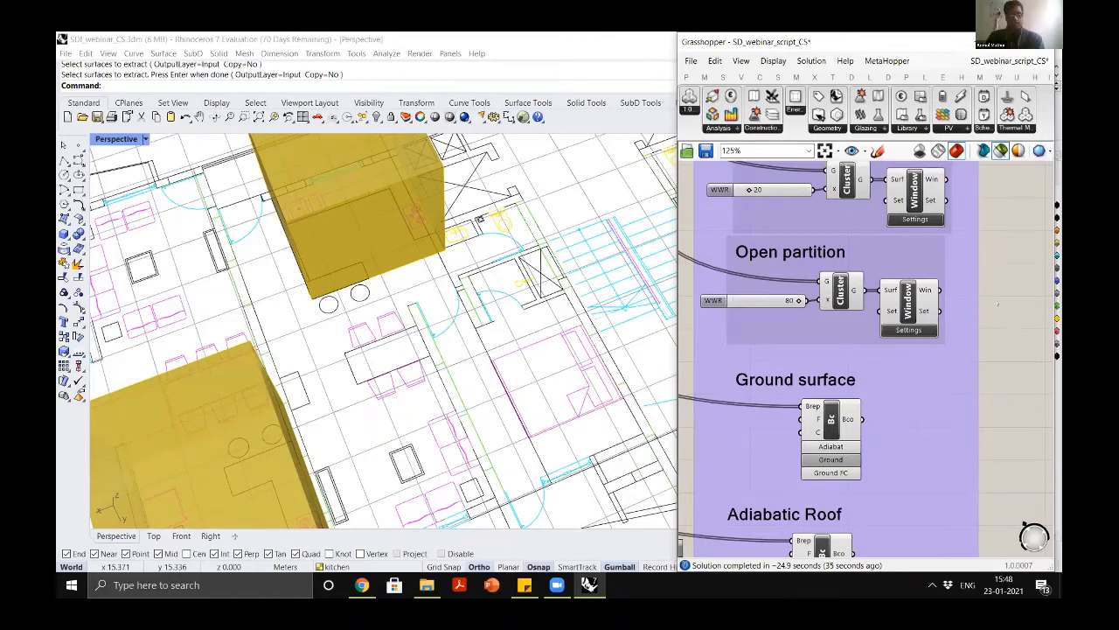
Load the Spatial Thermal Comfort template from the Energy Models category of the Templates component and return to the Grasshopper canvas
scroll(906, 219, down, 15)
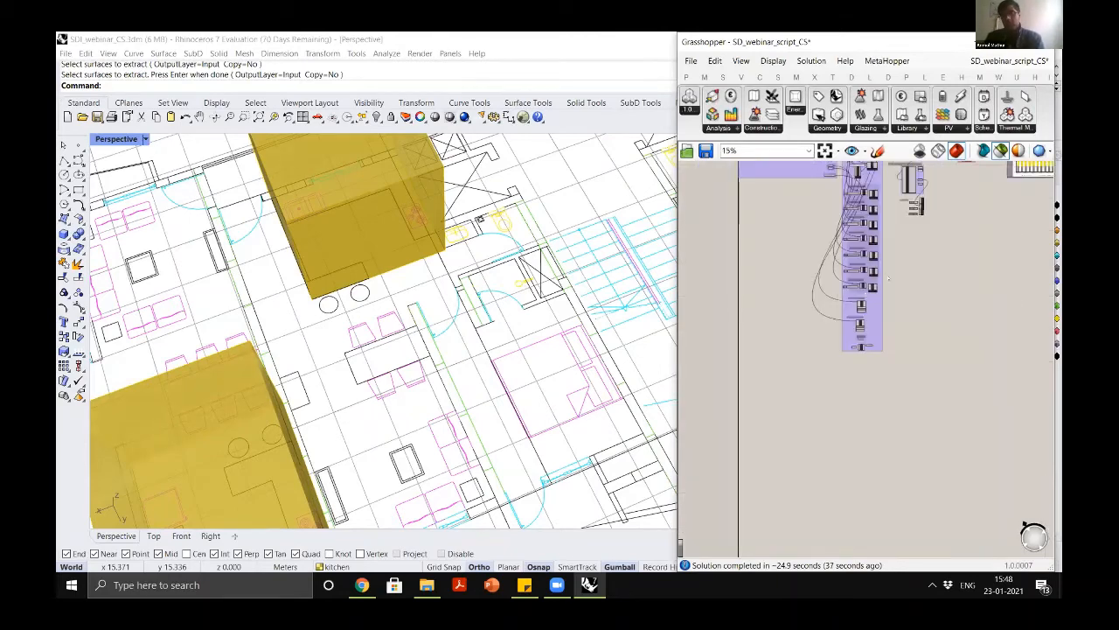
scroll(912, 230, up, 6)
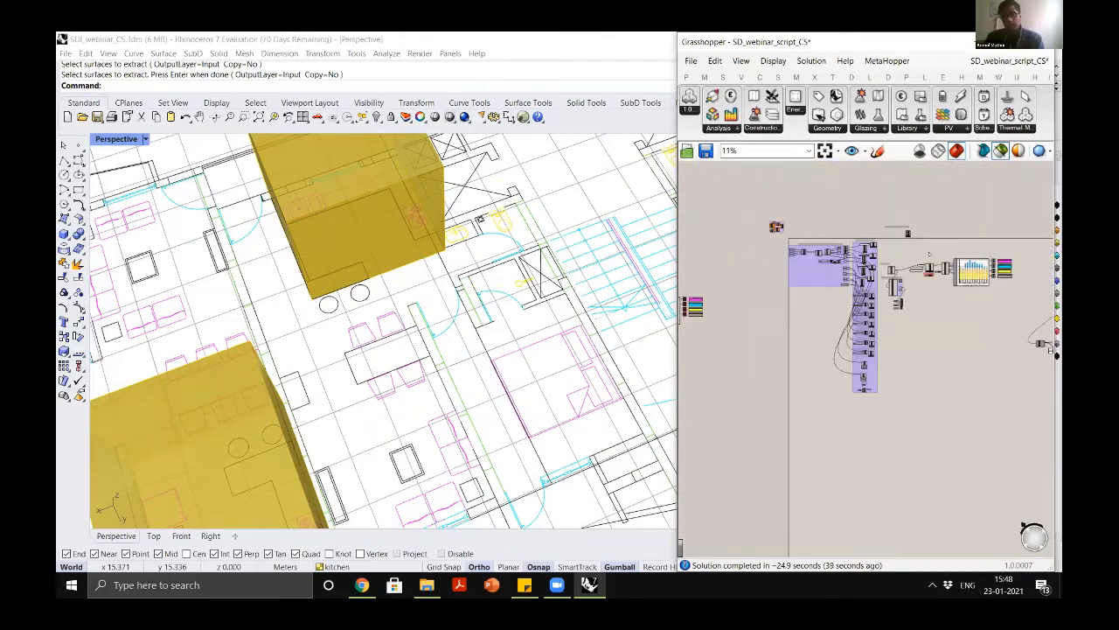
scroll(889, 210, up, 10)
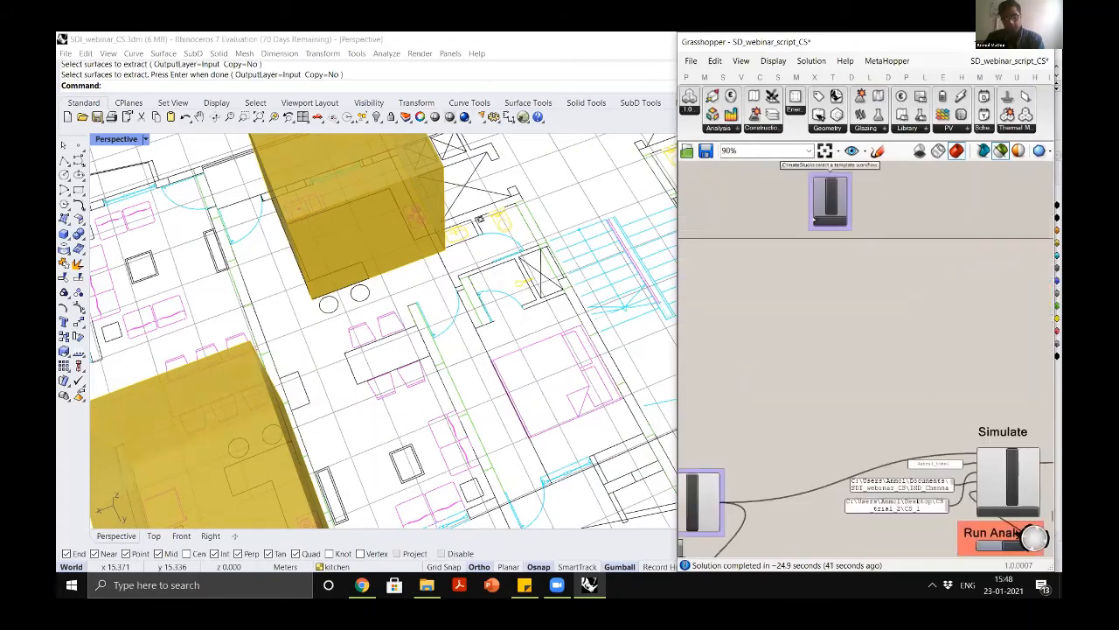
click(888, 240)
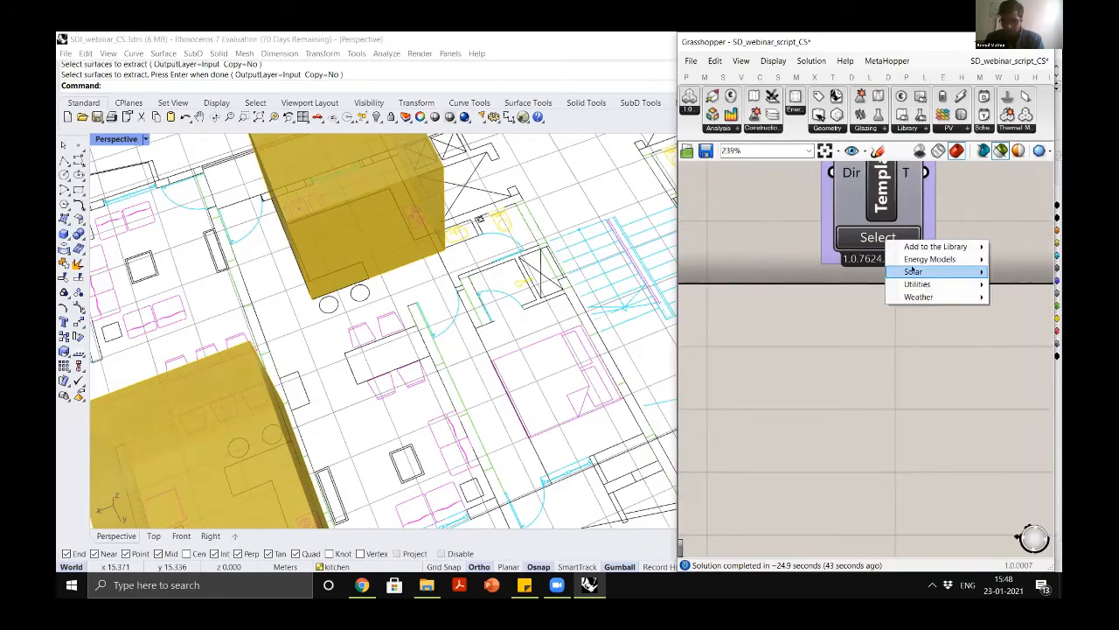
mouse_move(906, 260)
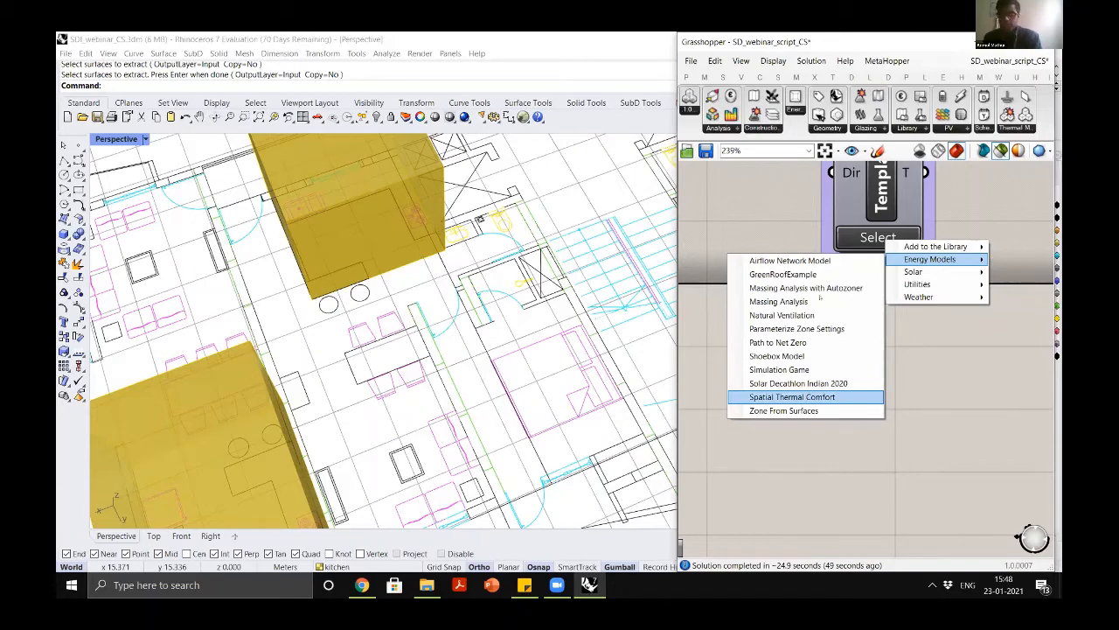
click(793, 396)
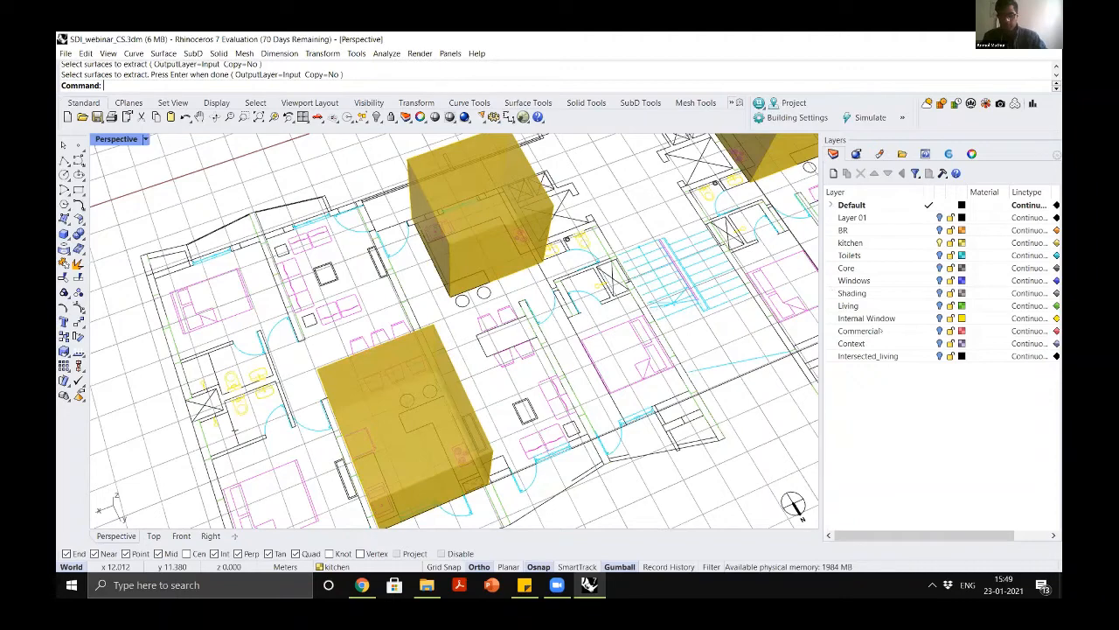
key(alt+Tab)
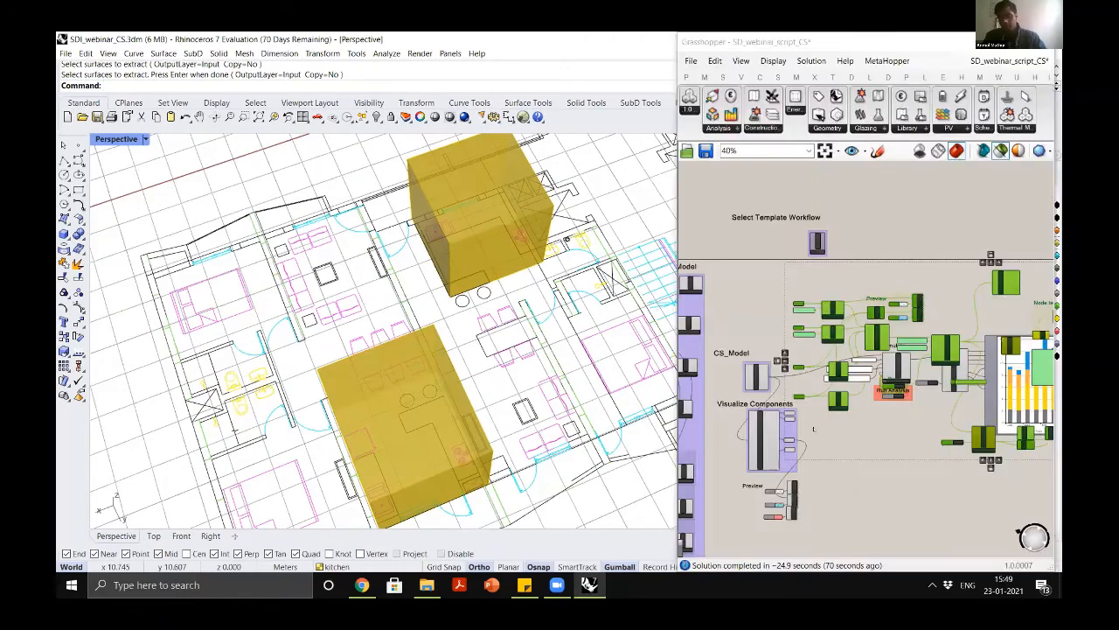
Place the loaded Spatial Thermal Comfort template on empty canvas below the energy model and review the zone, window and Networker components
scroll(785, 429, down, 6)
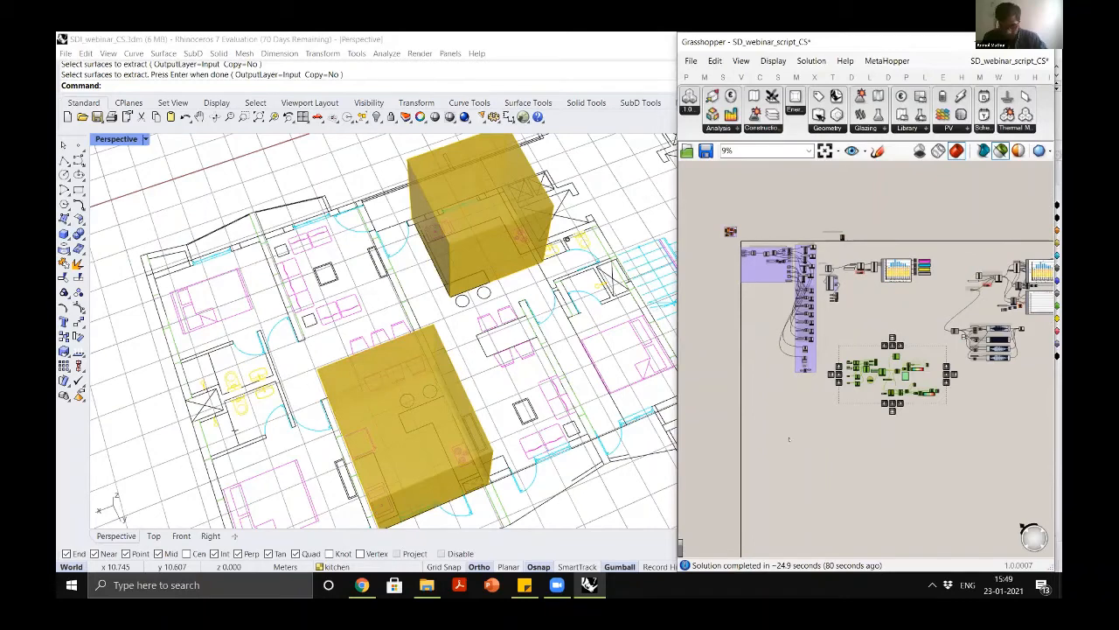
key(ctrl+z)
scroll(794, 439, up, 6)
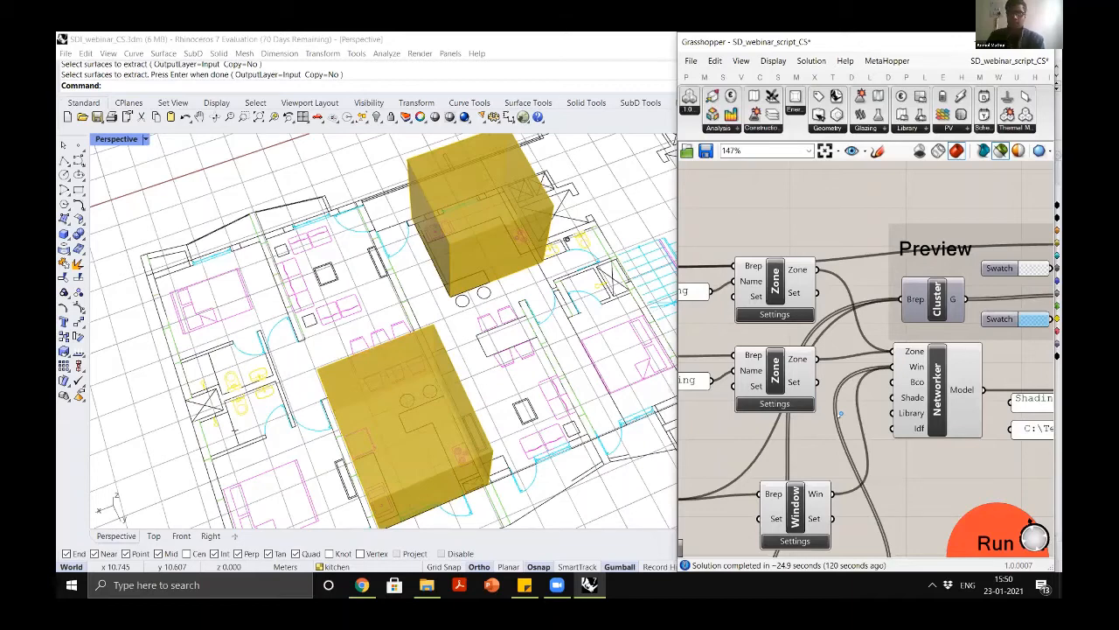
scroll(836, 264, down, 15)
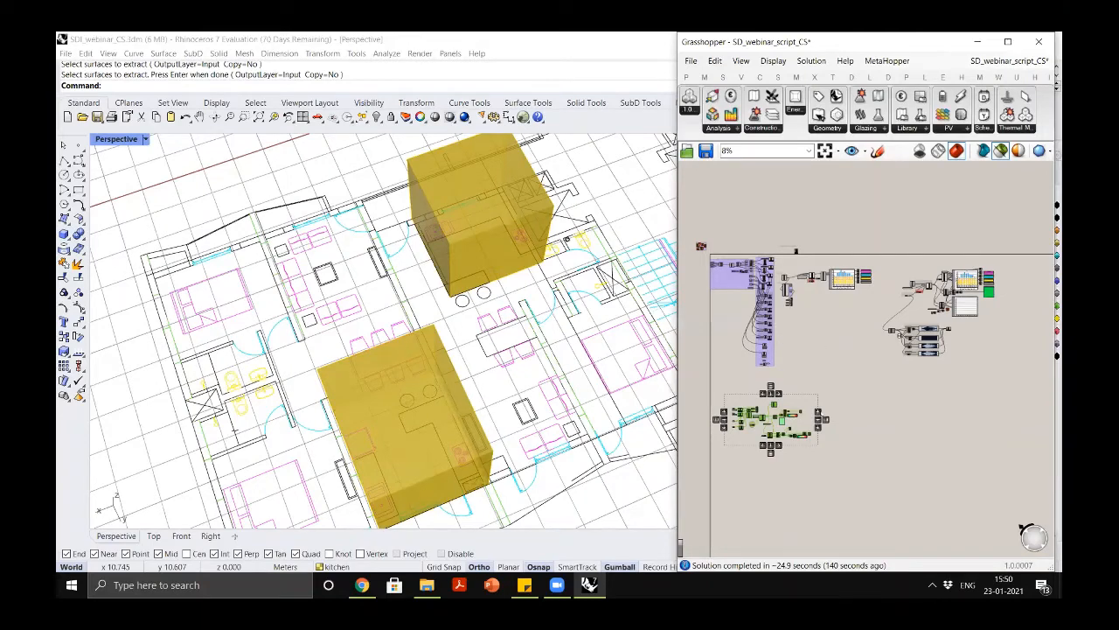
Examine the Run E+ simulation, the Energy Results component, the monthly energy chart and the EUI, cost and CO2 result panels
scroll(822, 420, up, 10)
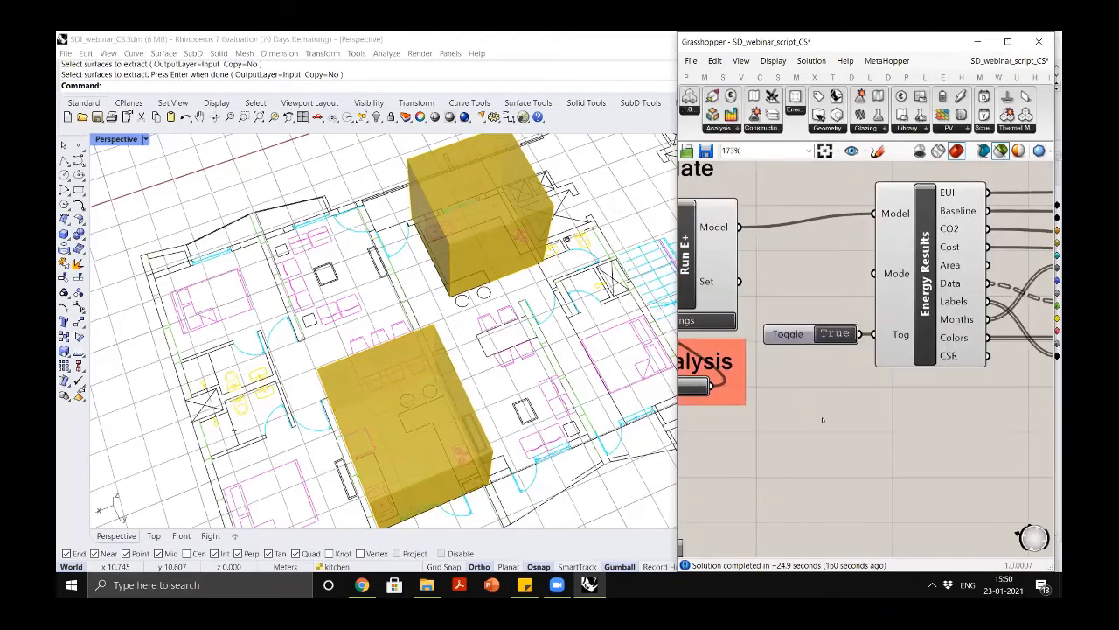
scroll(821, 413, down, 2)
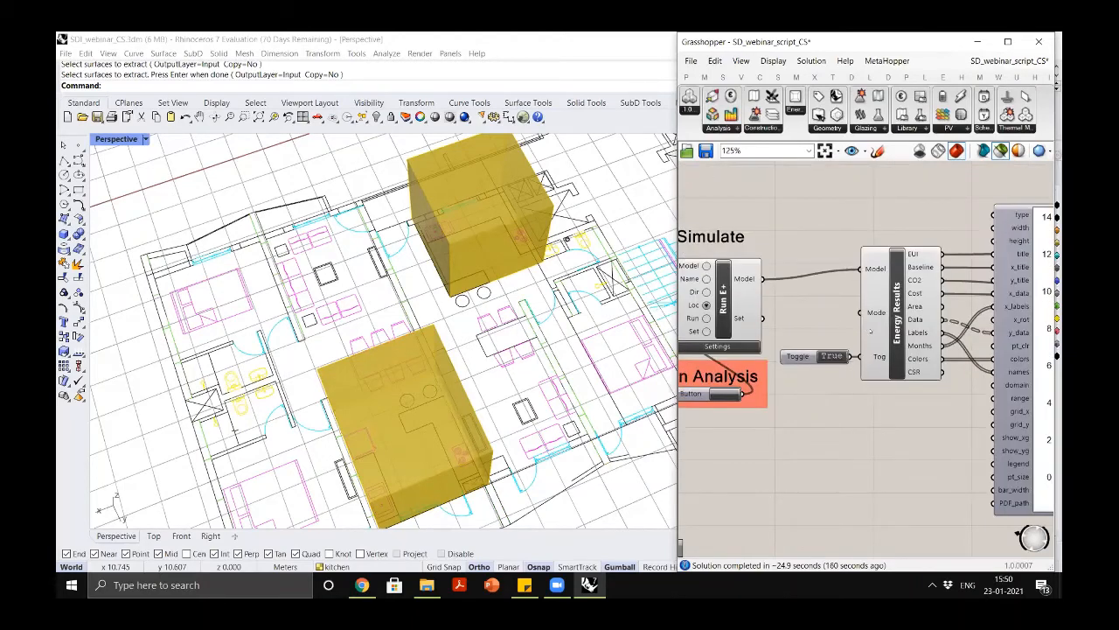
scroll(868, 341, down, 2)
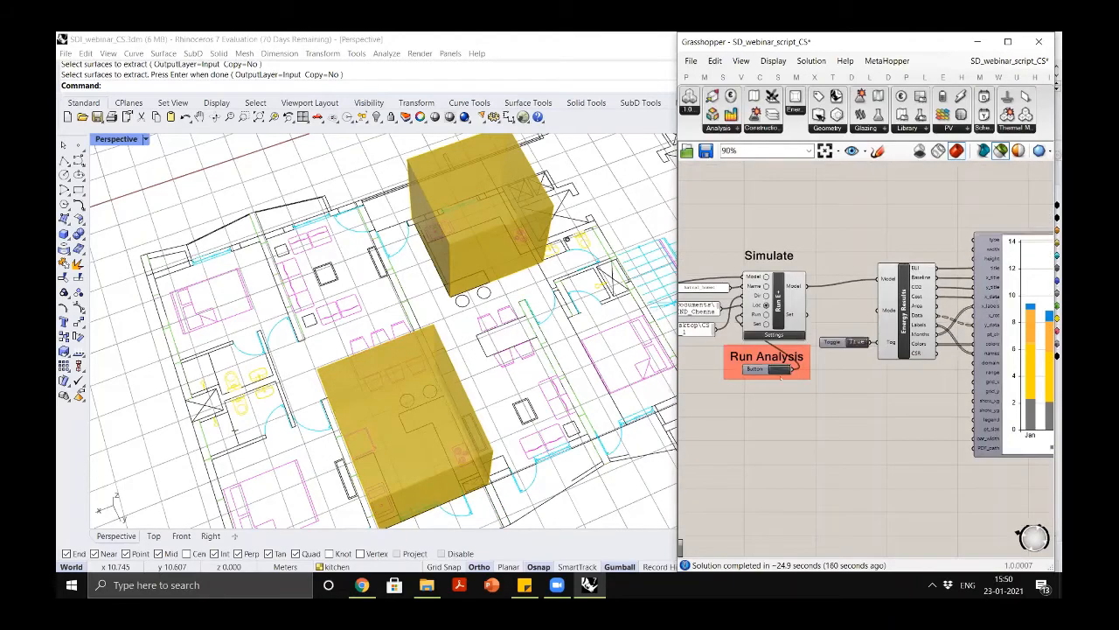
scroll(866, 341, down, 2)
scroll(794, 338, up, 5)
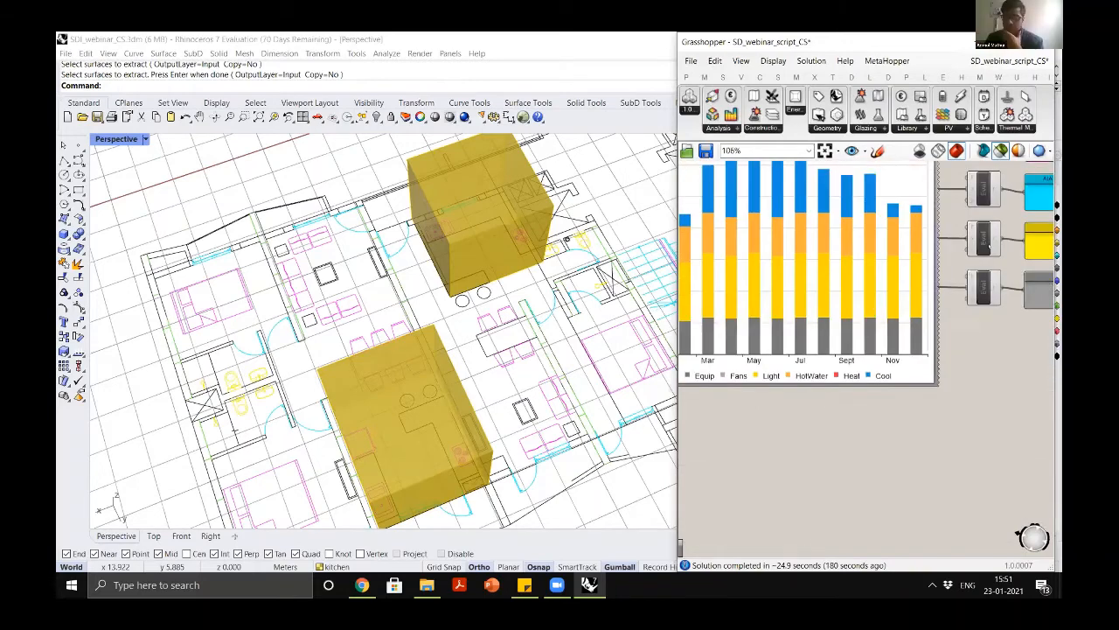
right_drag(972, 263, 787, 353)
scroll(971, 263, up, 1)
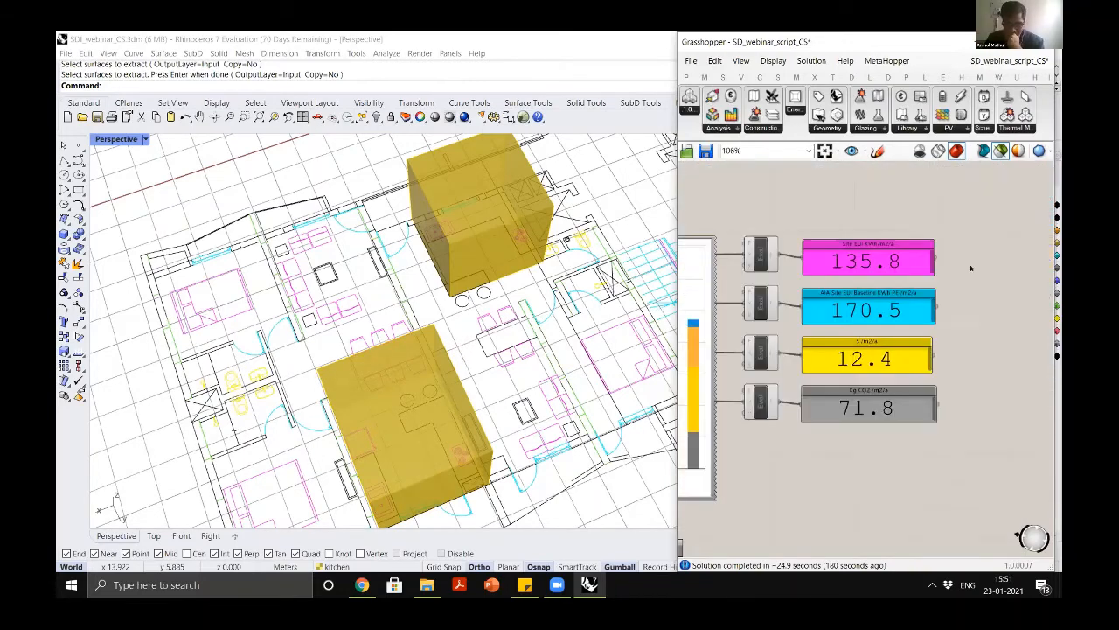
scroll(970, 268, up, 2)
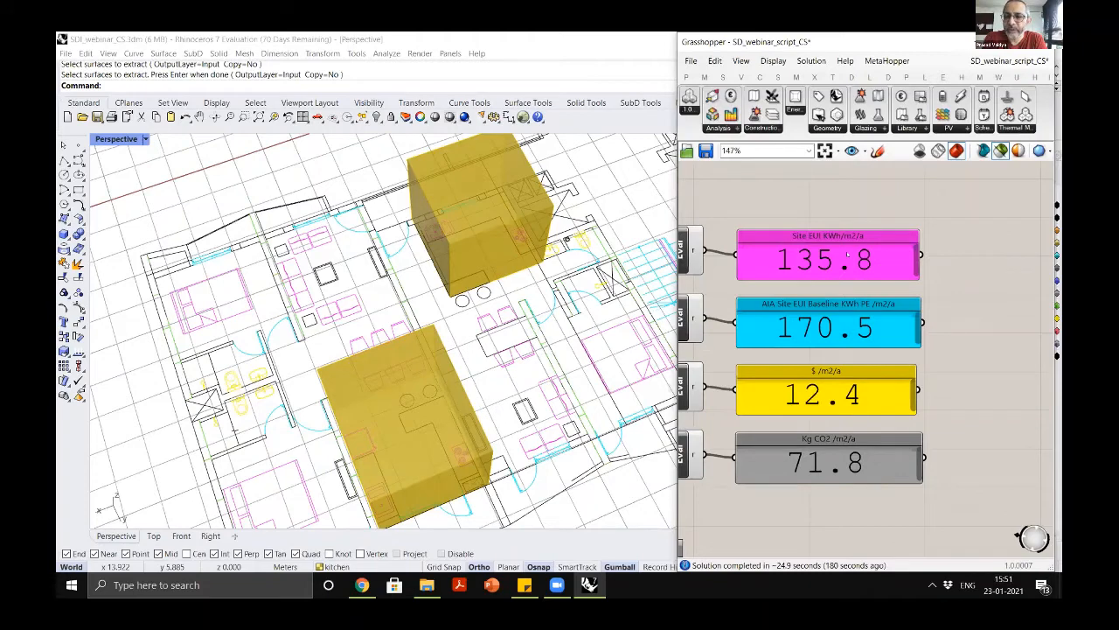
Shift the Site EUI and AIA Site EUI Baseline panels slightly to line up with their evaluation components
drag(846, 244, 854, 250)
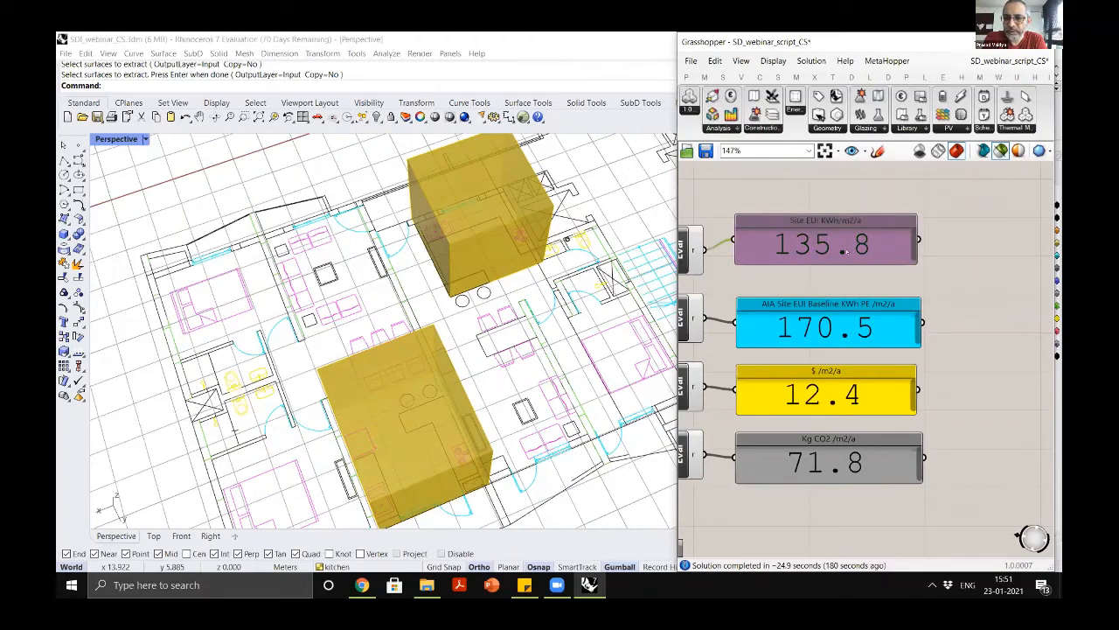
drag(845, 251, 847, 261)
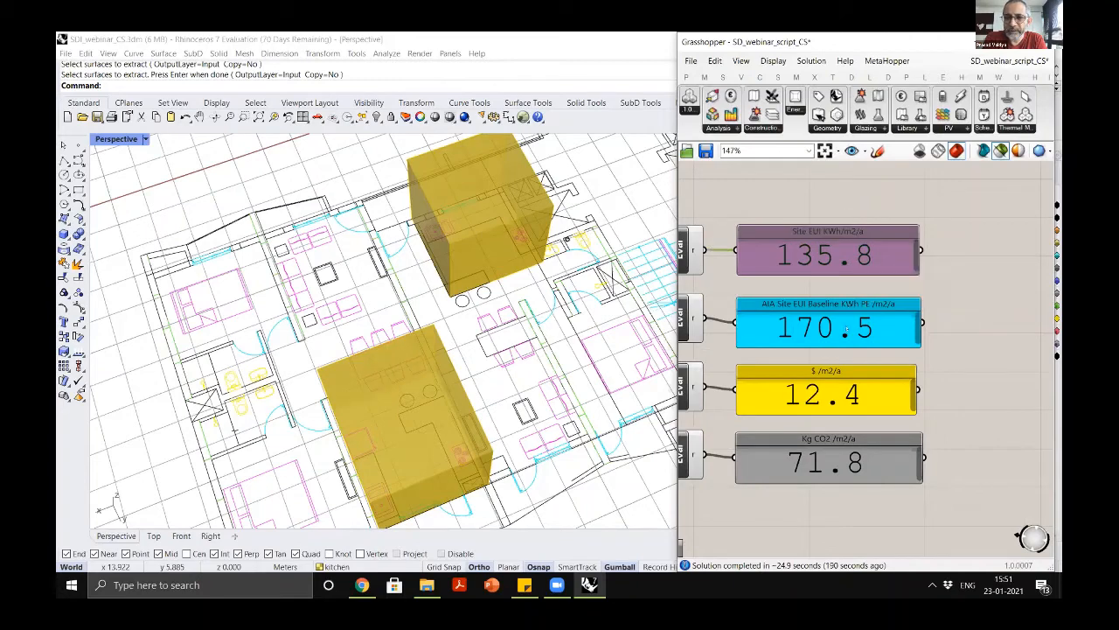
drag(845, 329, 846, 325)
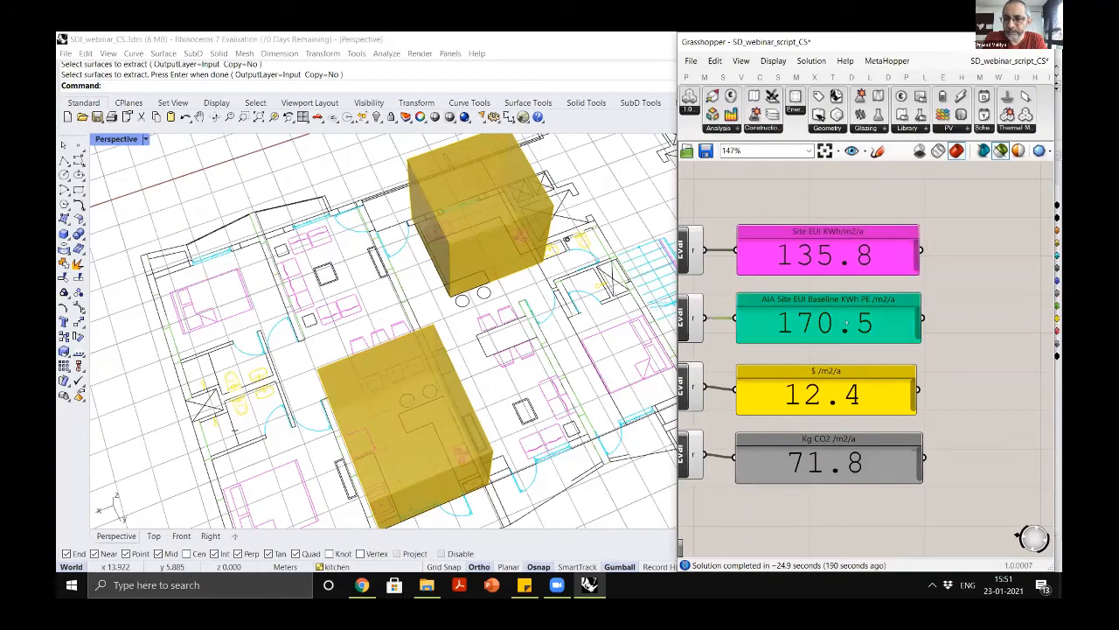
click(845, 249)
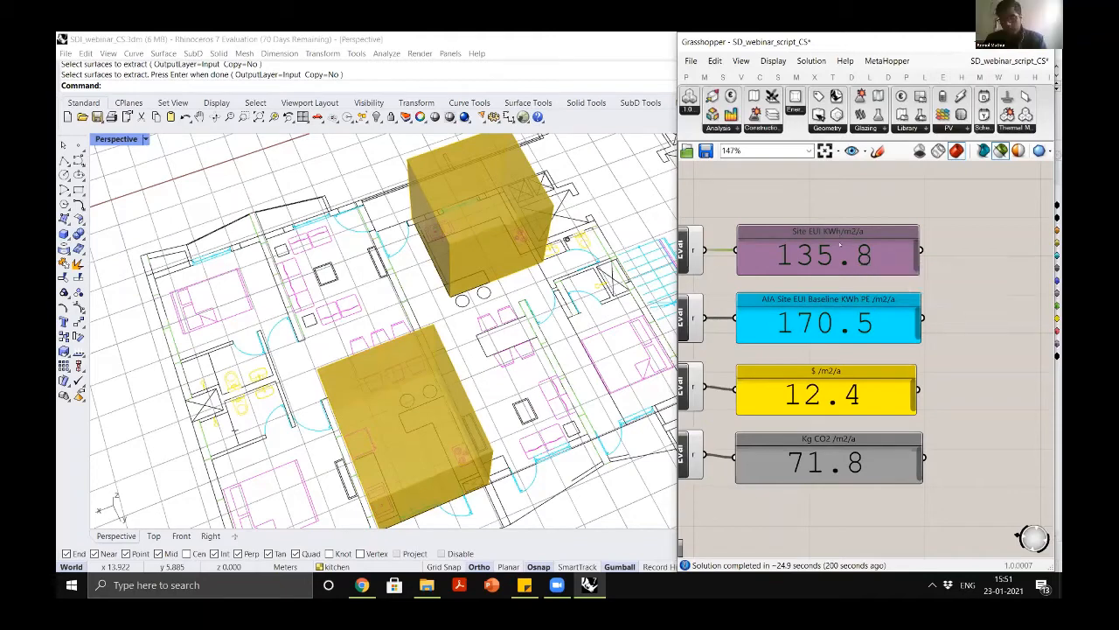
scroll(904, 211, down, 5)
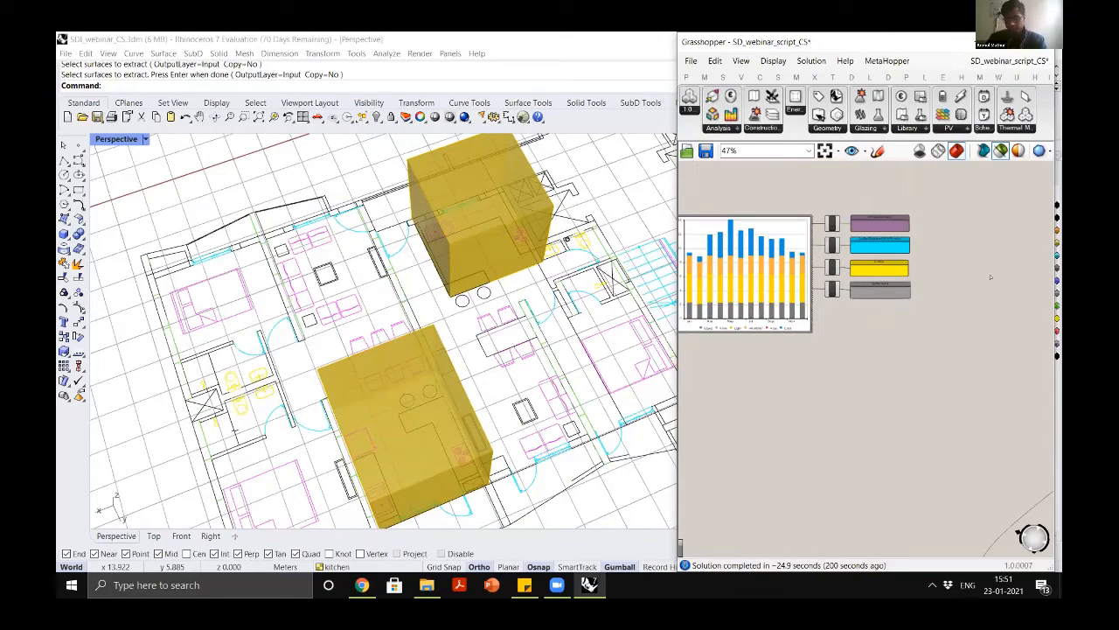
scroll(892, 229, up, 4)
scroll(913, 386, down, 5)
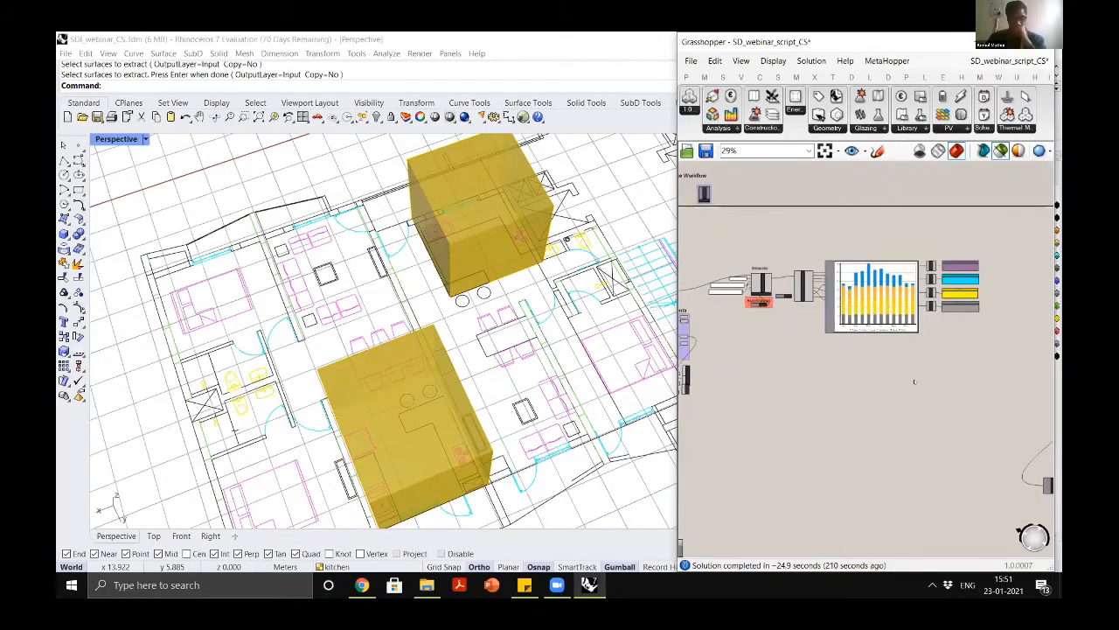
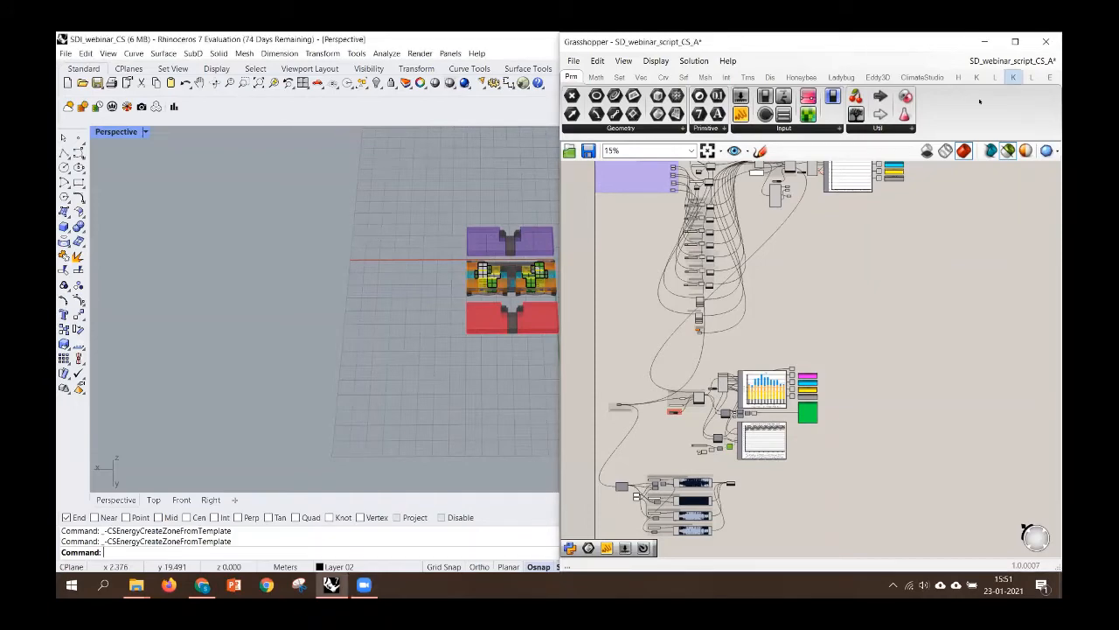
Maximize the Grasshopper window and examine the monthly EUI chart, result panels and Discomfort Hours panel of SD_webinar_script_CS_A
double_click(612, 42)
scroll(292, 278, down, 3)
scroll(215, 360, up, 4)
right_drag(215, 361, 291, 271)
scroll(277, 228, up, 3)
scroll(347, 373, down, 3)
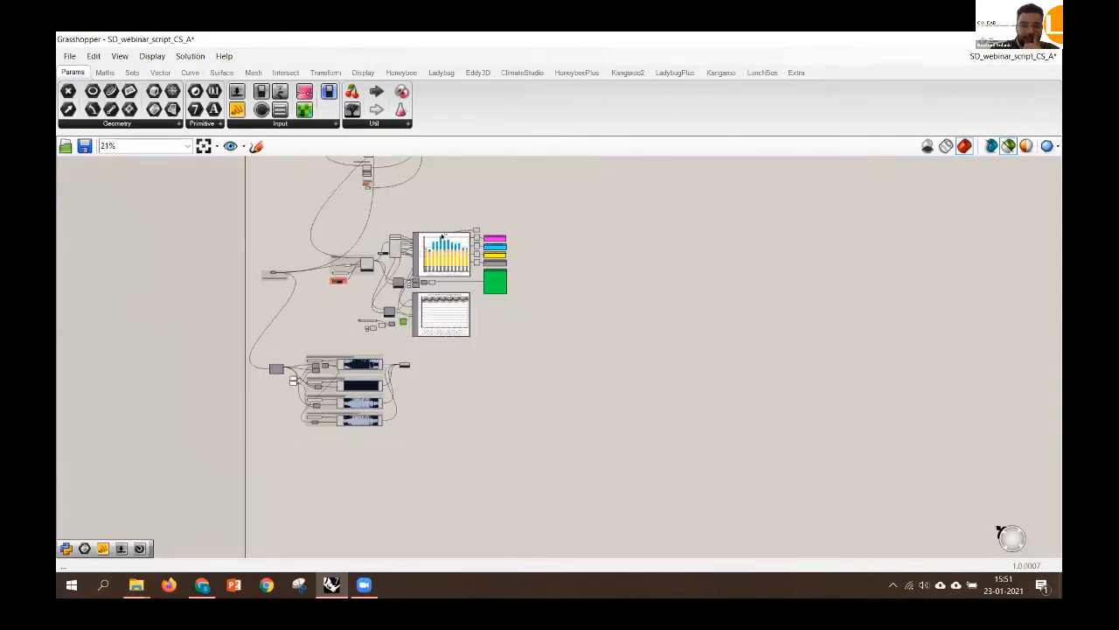
scroll(453, 233, up, 3)
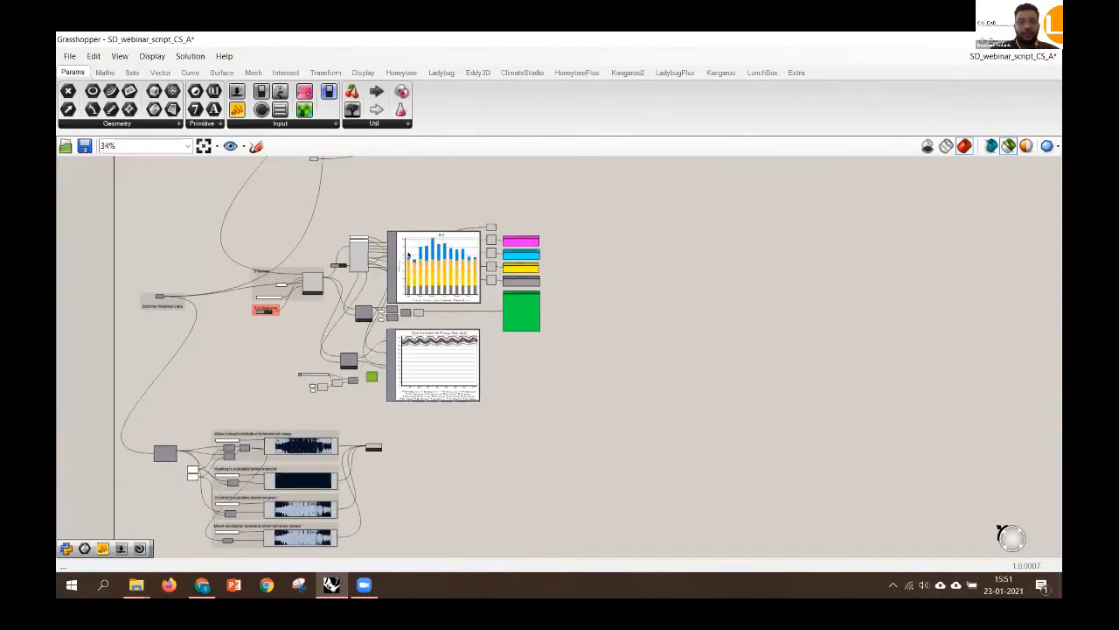
scroll(408, 255, up, 2)
scroll(458, 273, down, 1)
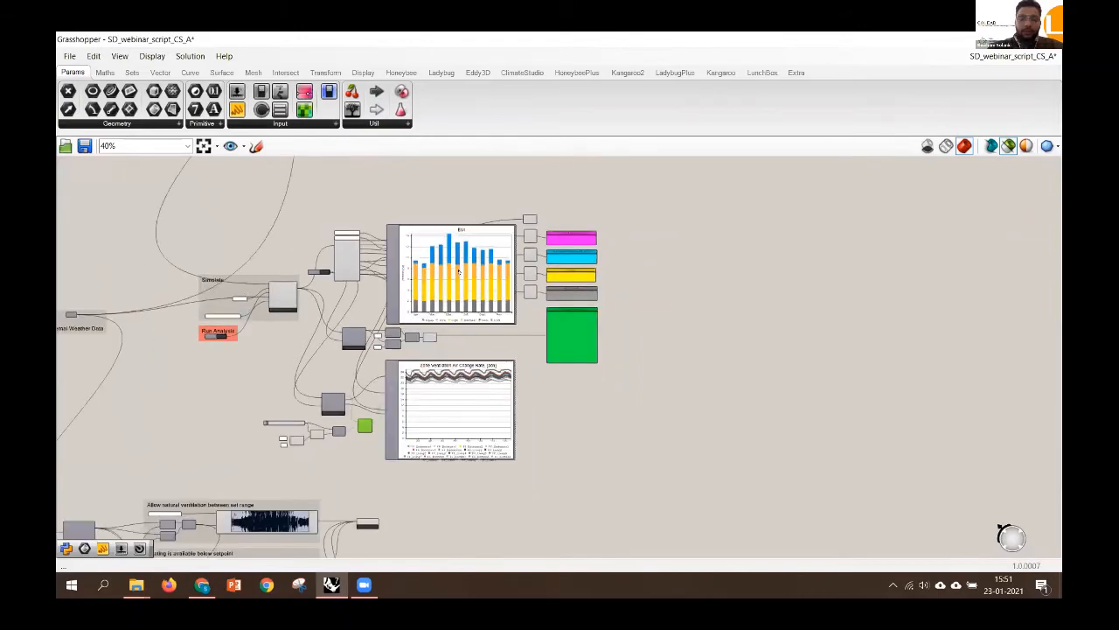
scroll(434, 261, up, 1)
scroll(464, 267, up, 5)
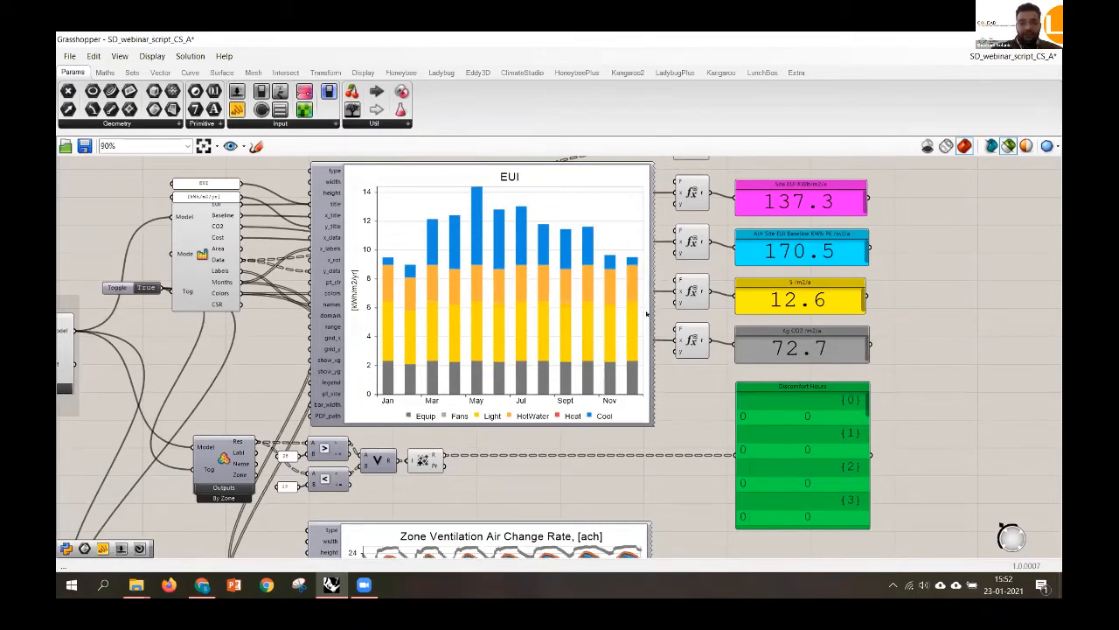
scroll(644, 313, down, 2)
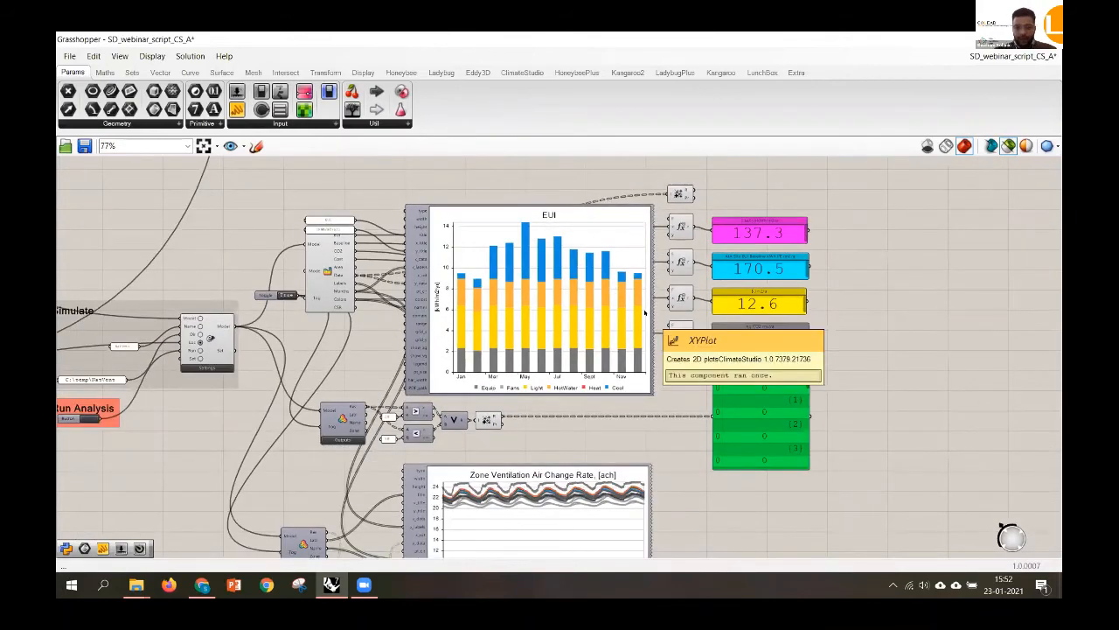
scroll(525, 301, down, 1)
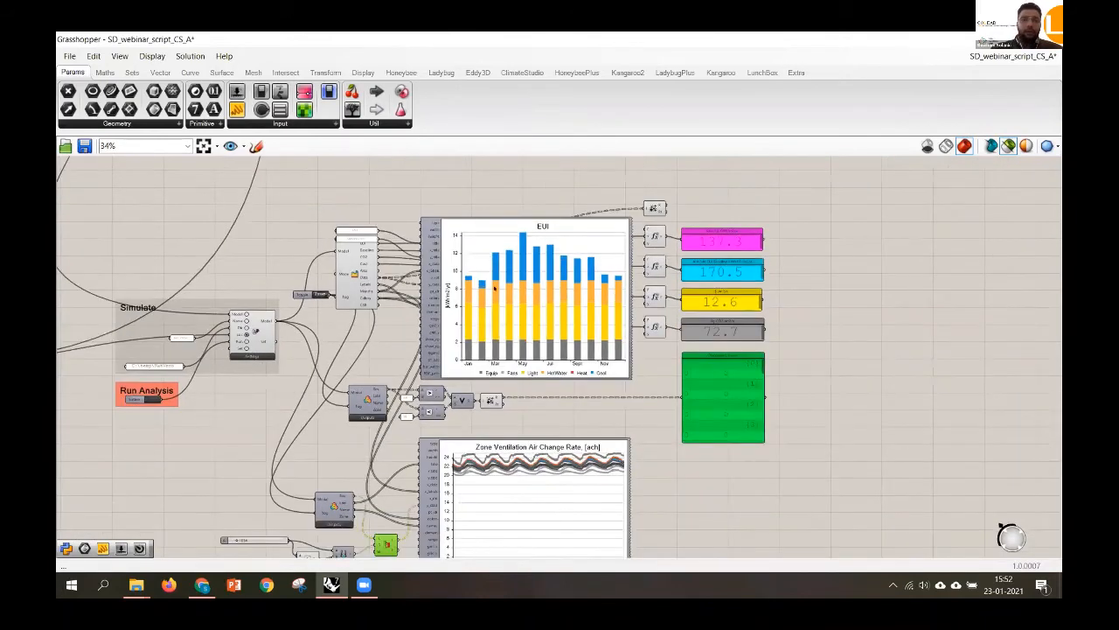
scroll(527, 303, down, 3)
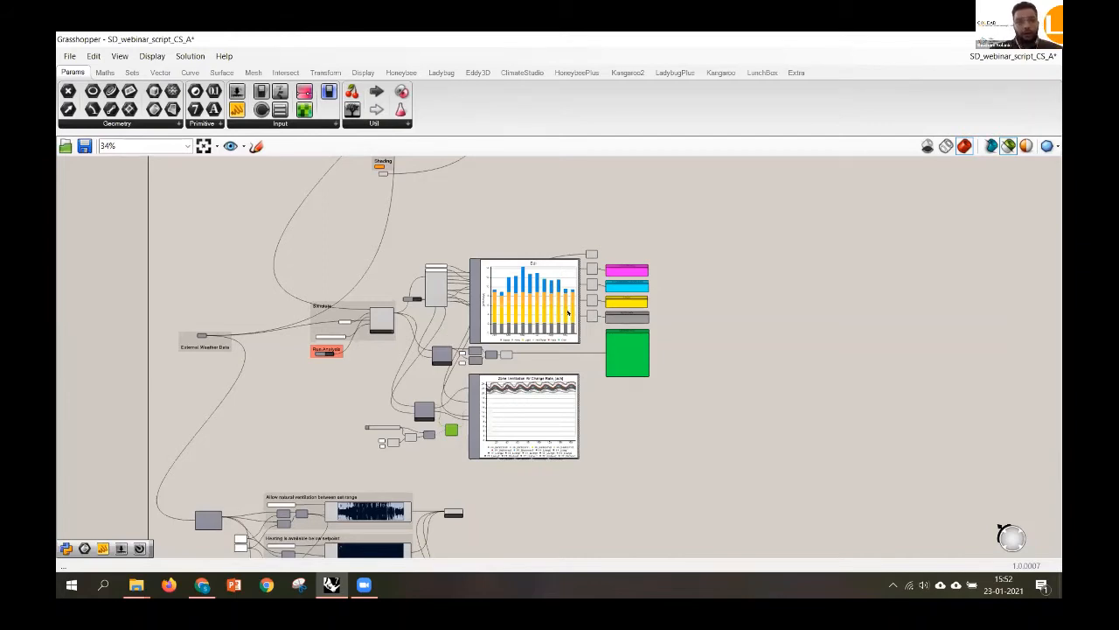
Find the ClimateStudio template workflow component and review its Energy Models templates, including Natural Ventilation, without loading one
scroll(311, 277, down, 3)
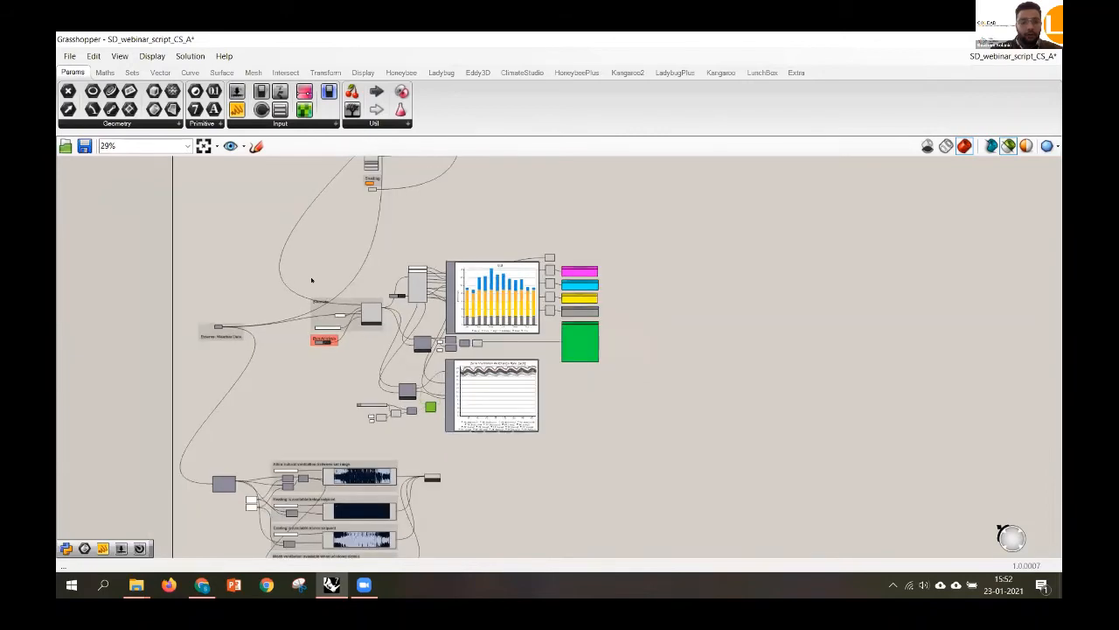
scroll(310, 277, down, 3)
scroll(379, 178, up, 5)
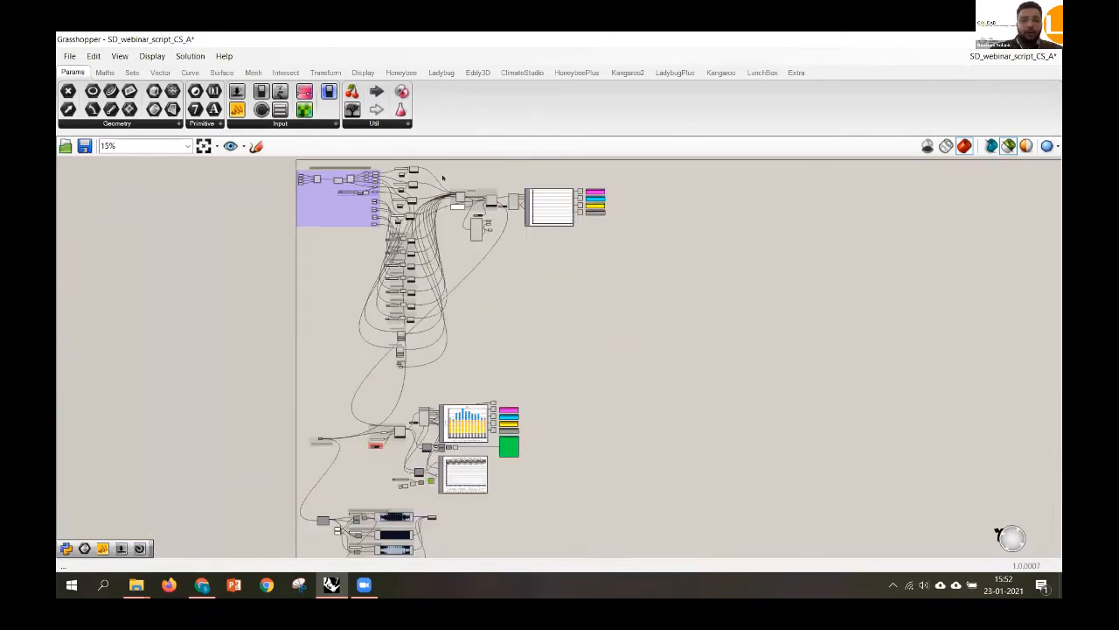
scroll(446, 180, down, 4)
scroll(445, 172, up, 4)
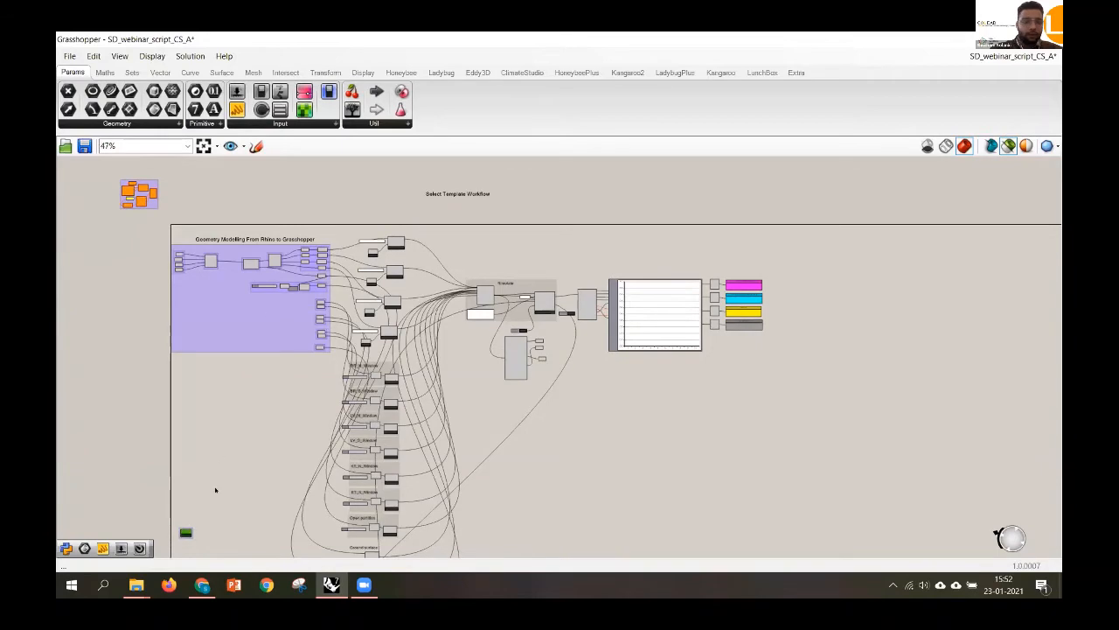
scroll(229, 459, up, 4)
scroll(244, 429, down, 4)
scroll(246, 429, up, 4)
scroll(245, 431, up, 3)
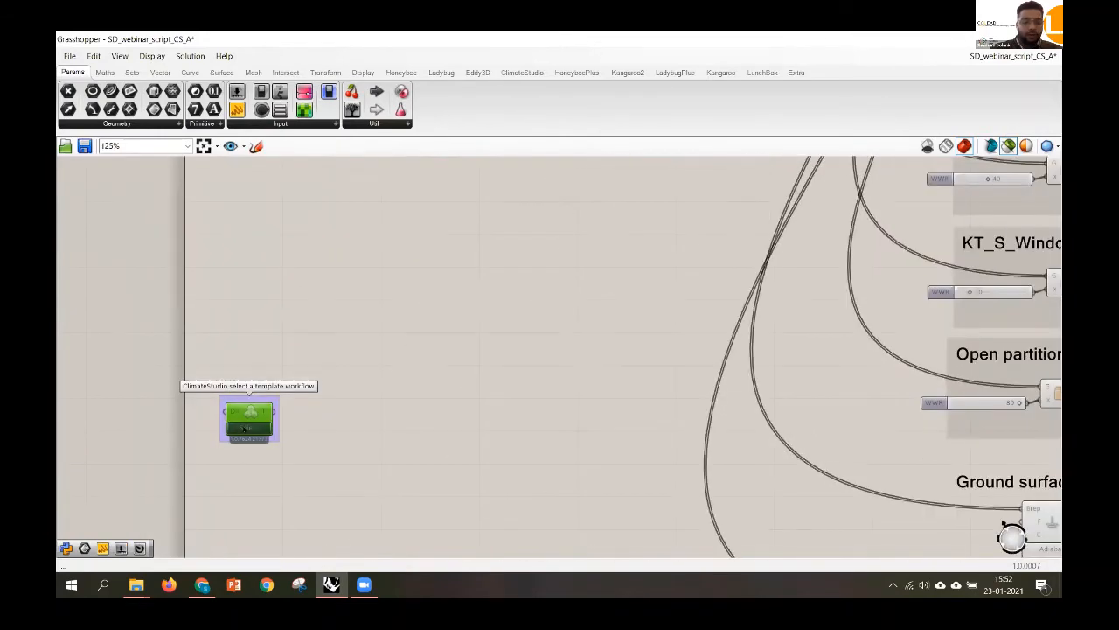
right_click(246, 431)
click(233, 428)
mouse_move(271, 447)
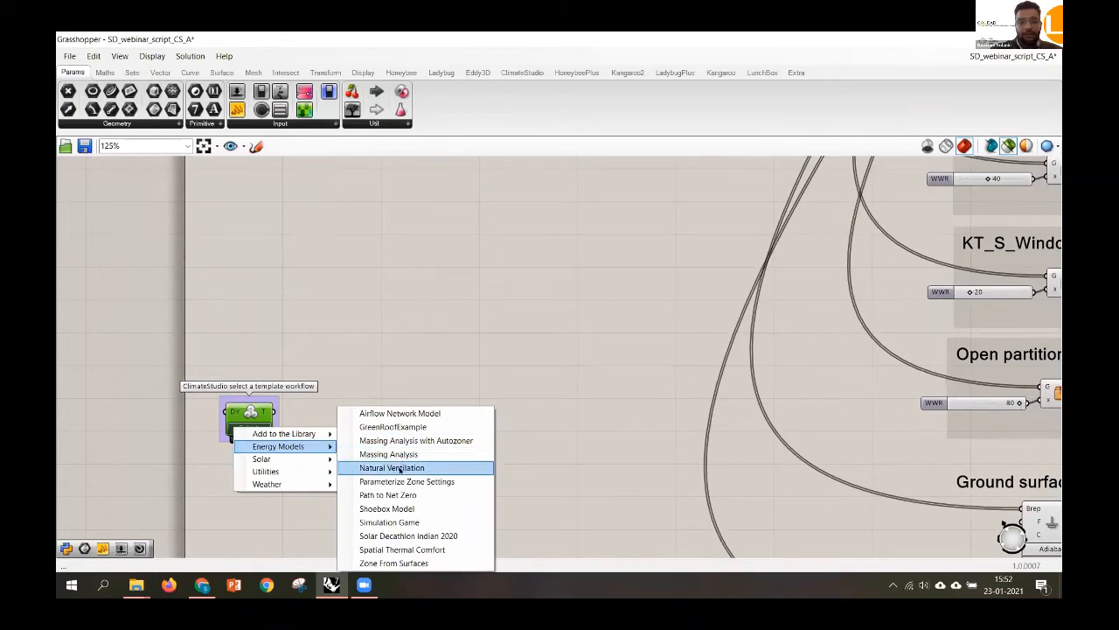
click(402, 237)
Examine how the natural ventilation, heating and cooling schedule groups, the simulation results and the Rhino geometry section connect across the definition
scroll(389, 217, down, 5)
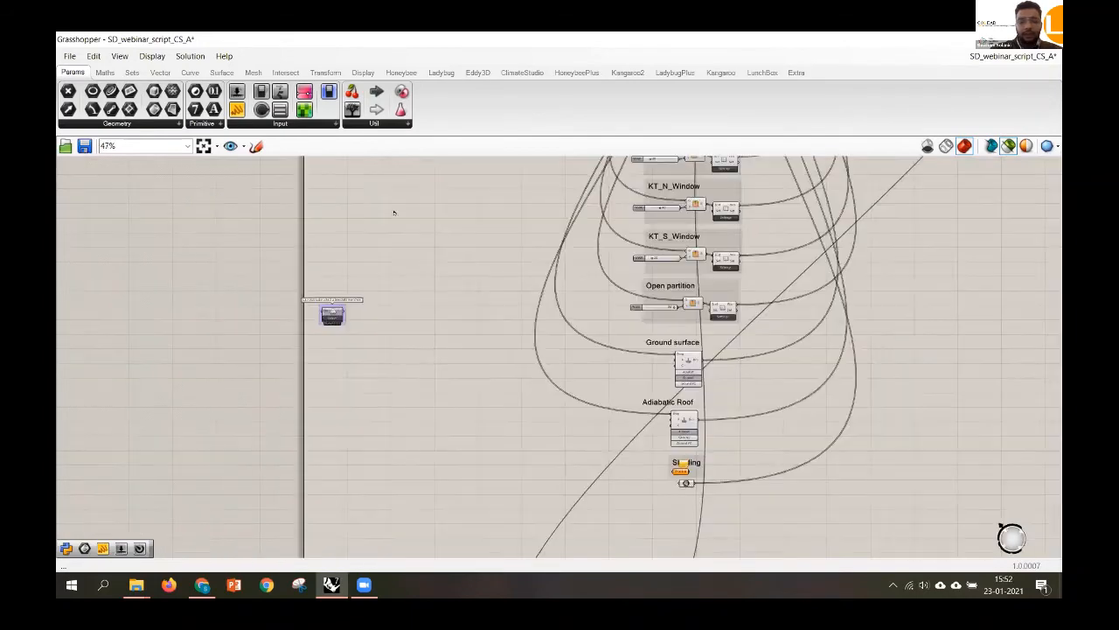
scroll(435, 268, down, 6)
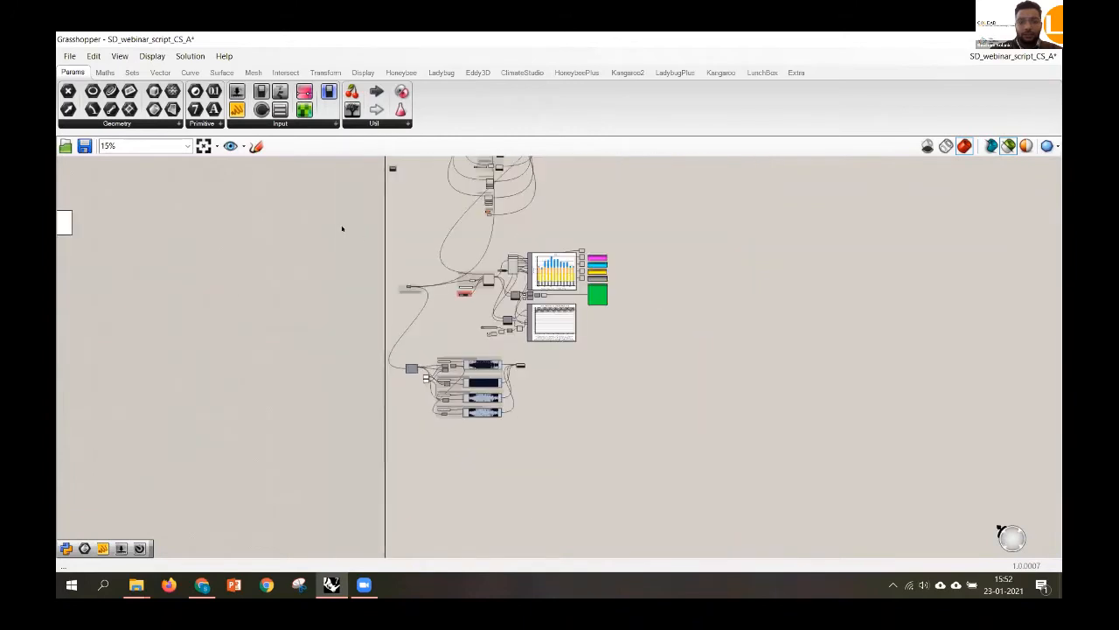
drag(444, 274, 695, 467)
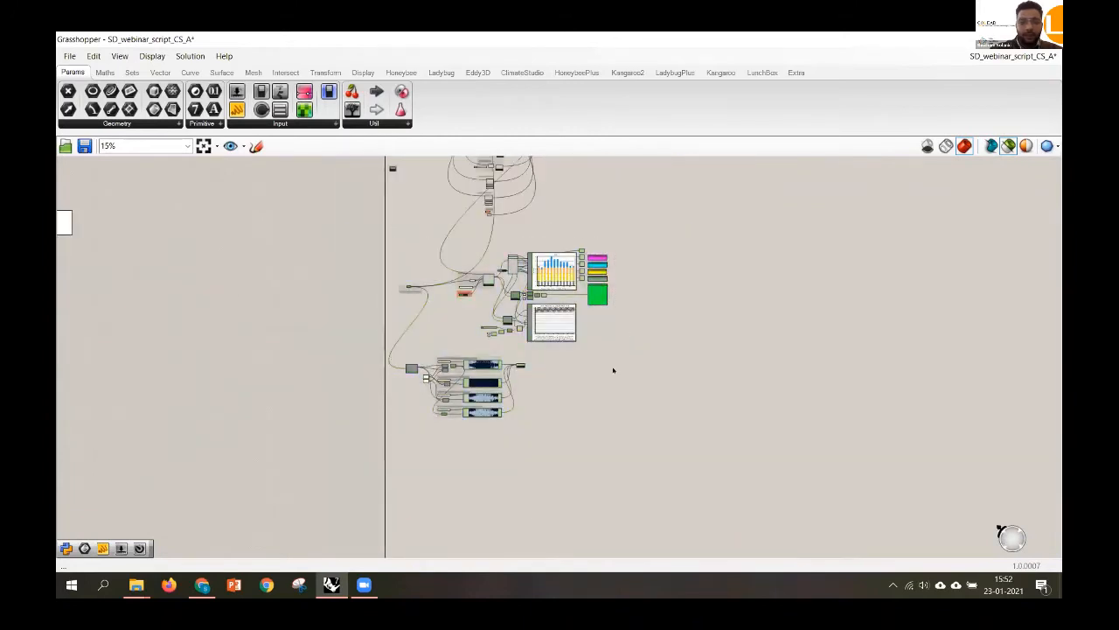
scroll(470, 439, up, 1)
scroll(471, 439, up, 2)
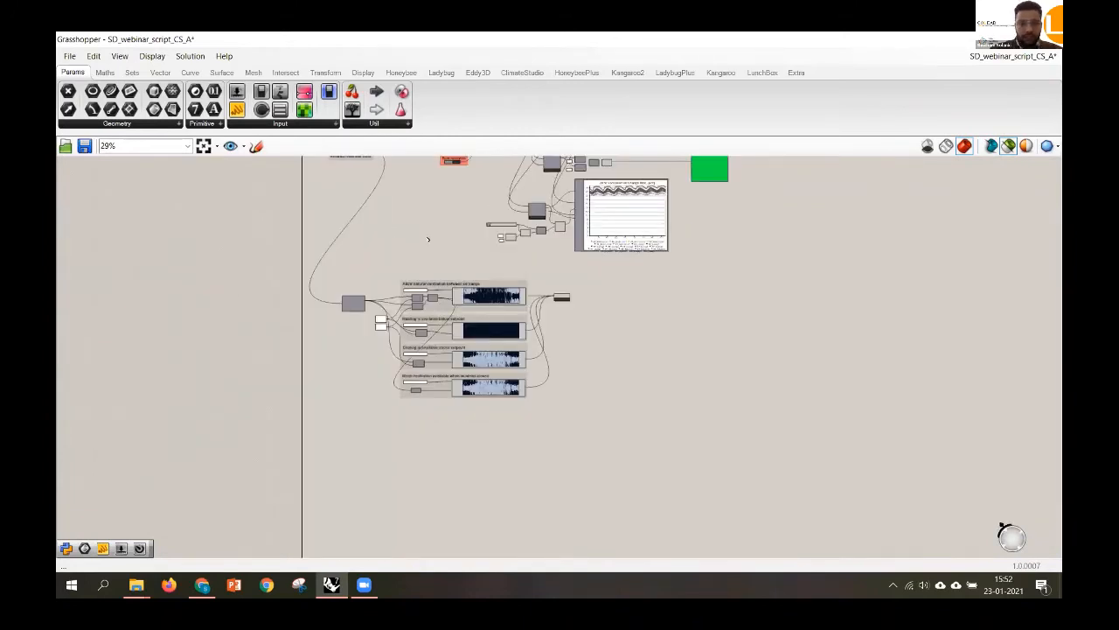
scroll(466, 355, down, 2)
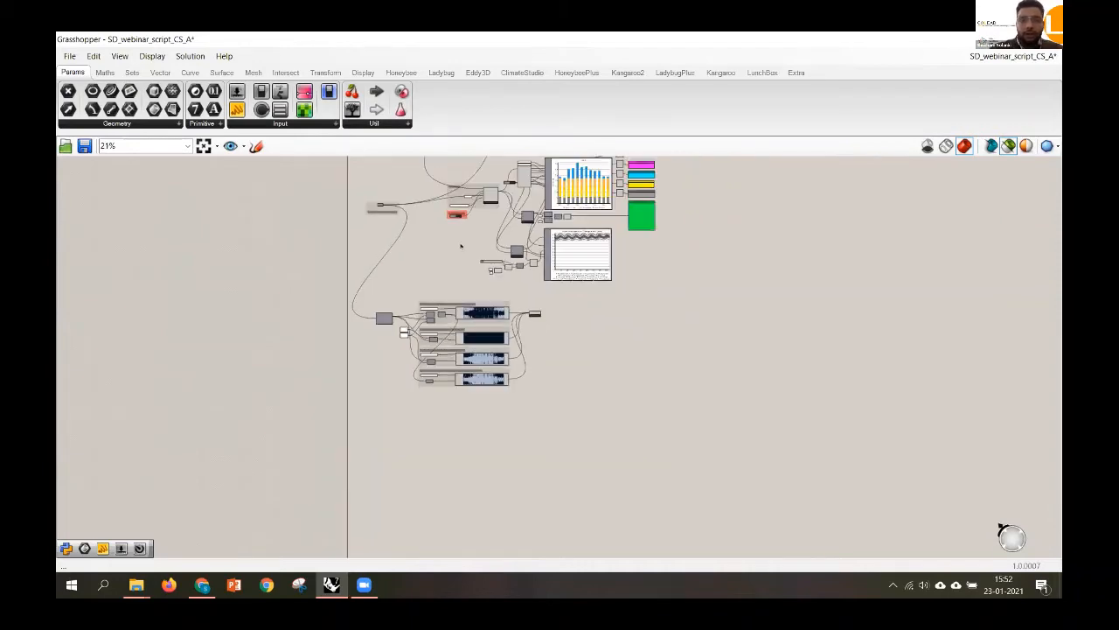
scroll(429, 175, up, 3)
scroll(437, 320, down, 5)
scroll(443, 209, up, 3)
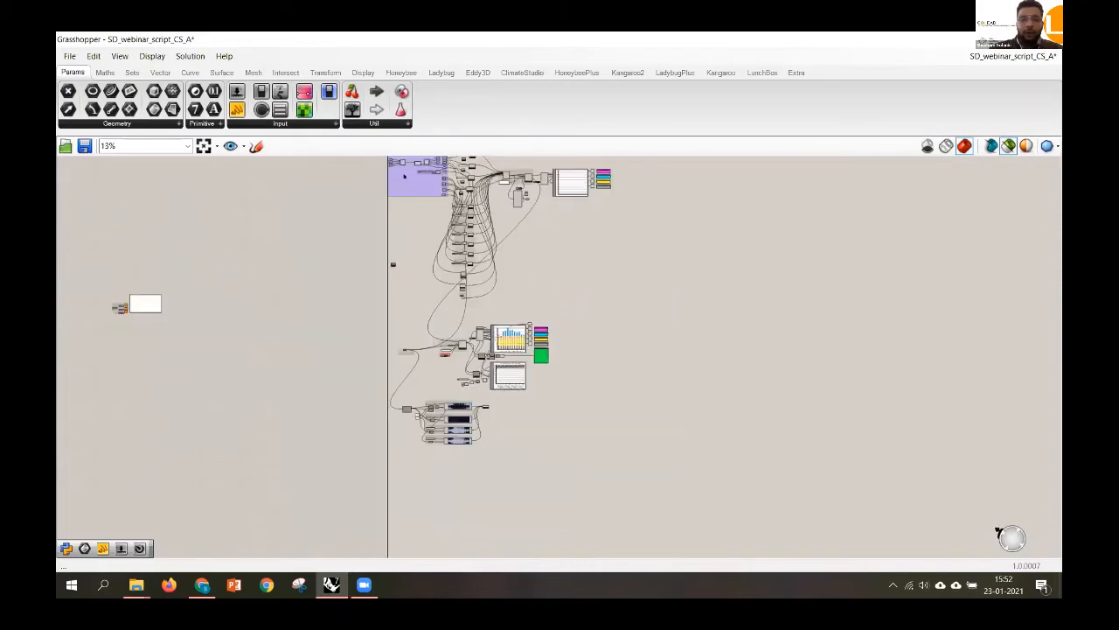
scroll(445, 297, down, 2)
scroll(408, 284, up, 5)
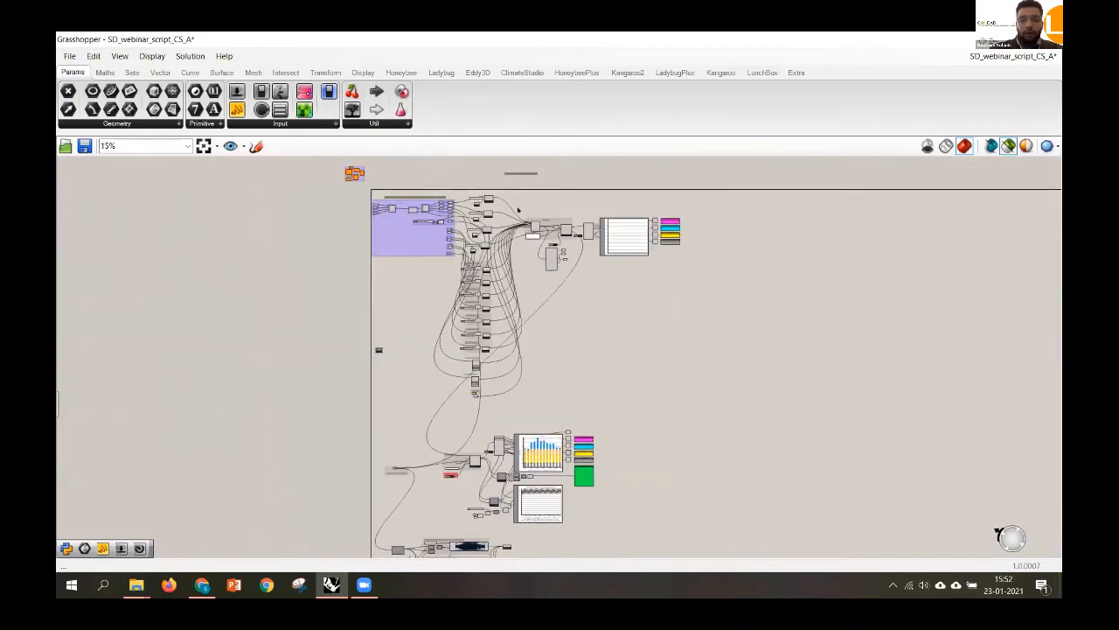
Select the component in the Simulate group that gathers the zones and windows, and place Grasshopper beside the Rhino viewport
scroll(543, 255, up, 4)
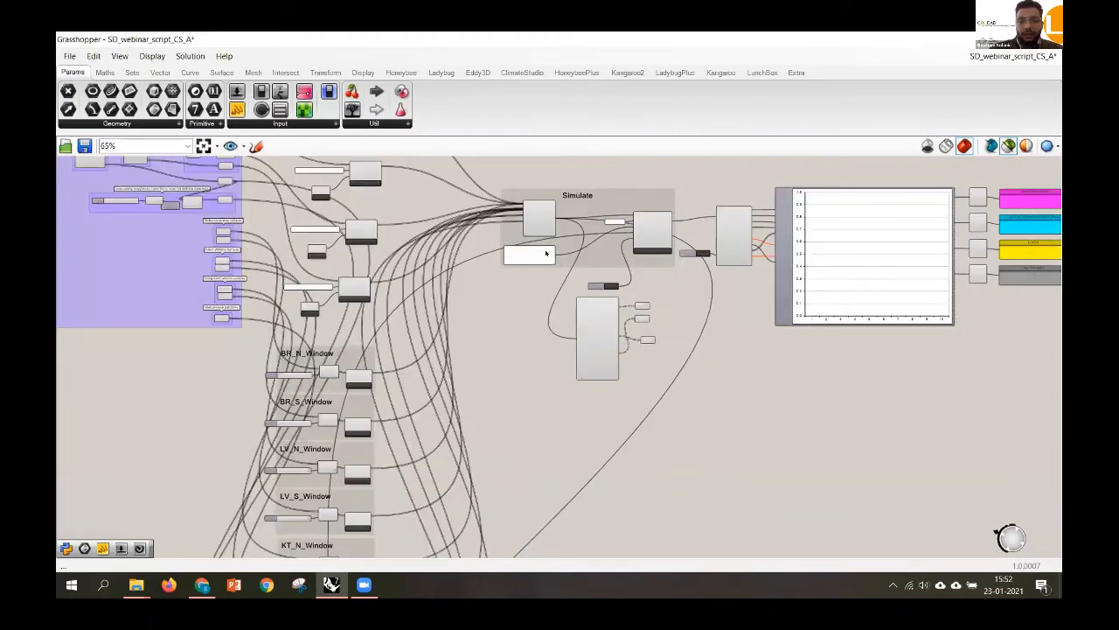
click(529, 208)
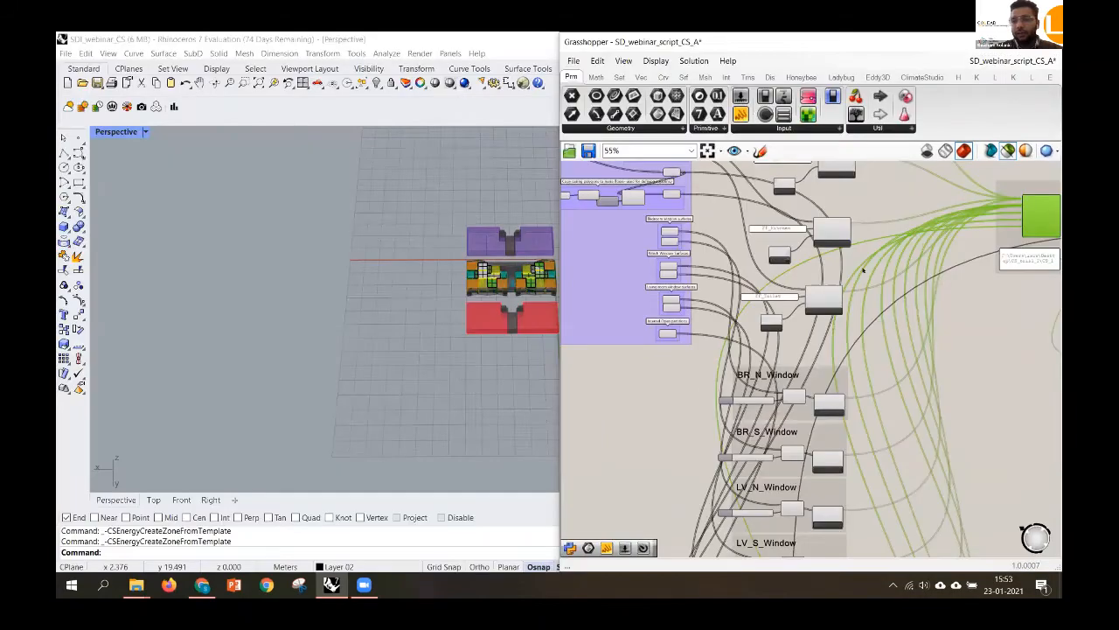
scroll(957, 236, down, 3)
scroll(887, 237, up, 4)
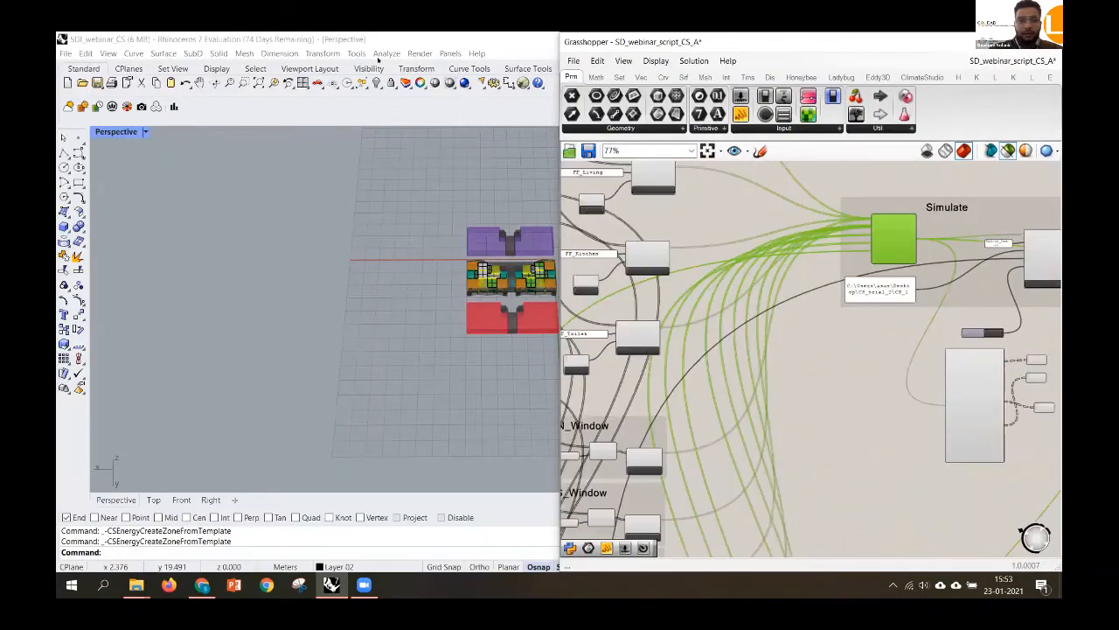
scroll(405, 303, down, 2)
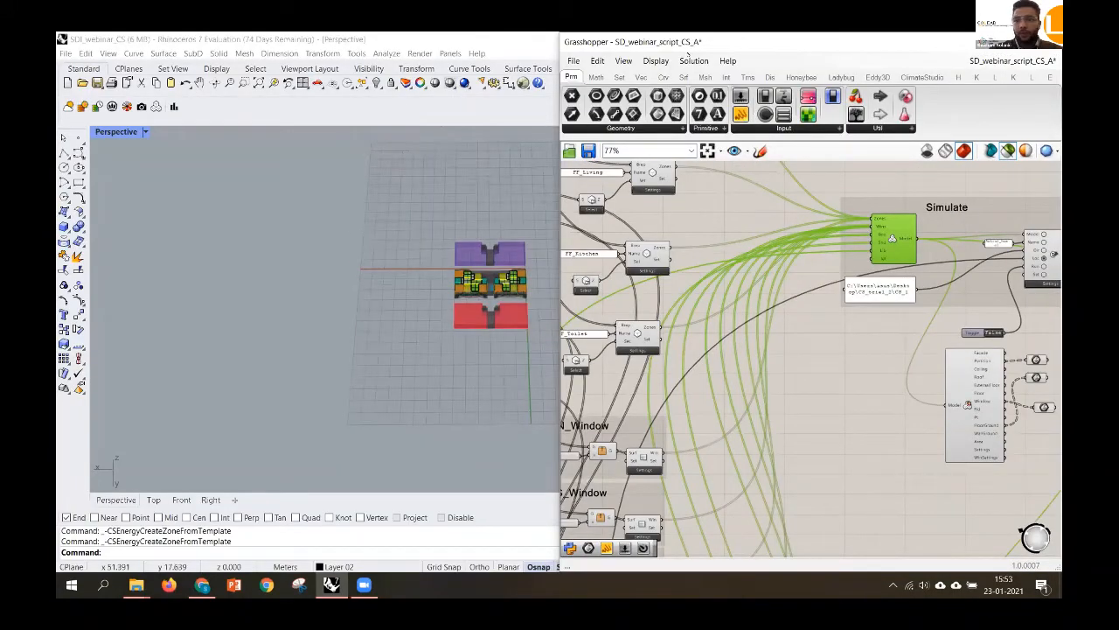
Make Default the current Rhino layer and hide the other layers through Layer 02, keeping Grasshopper docked beside the viewport
drag(789, 43, 778, 246)
click(889, 147)
click(963, 198)
shift+click(973, 361)
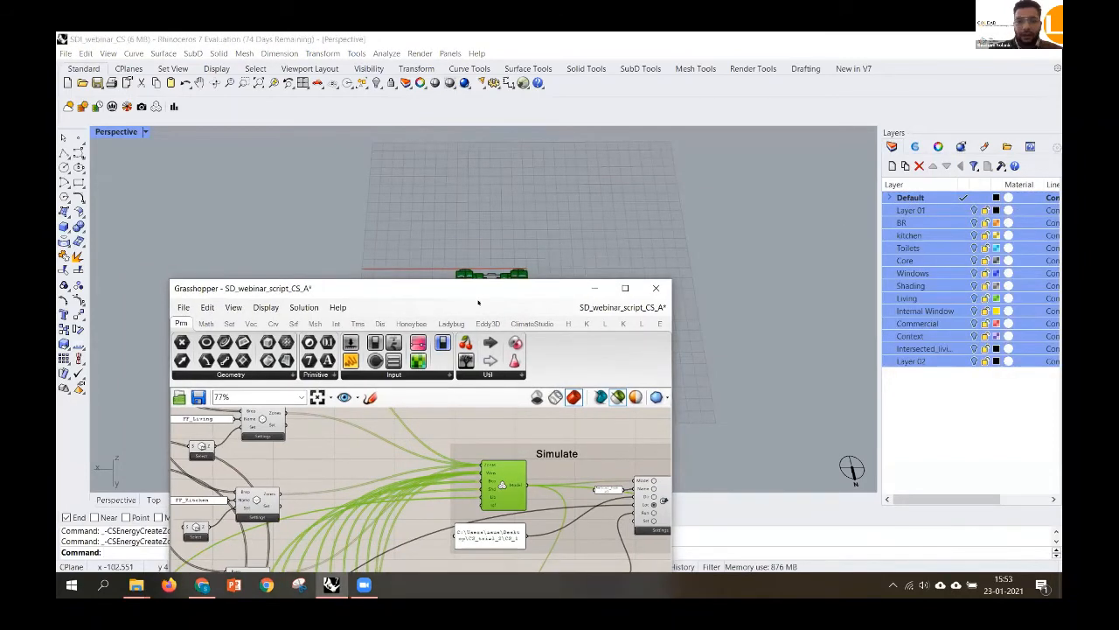
drag(278, 290, 1061, 262)
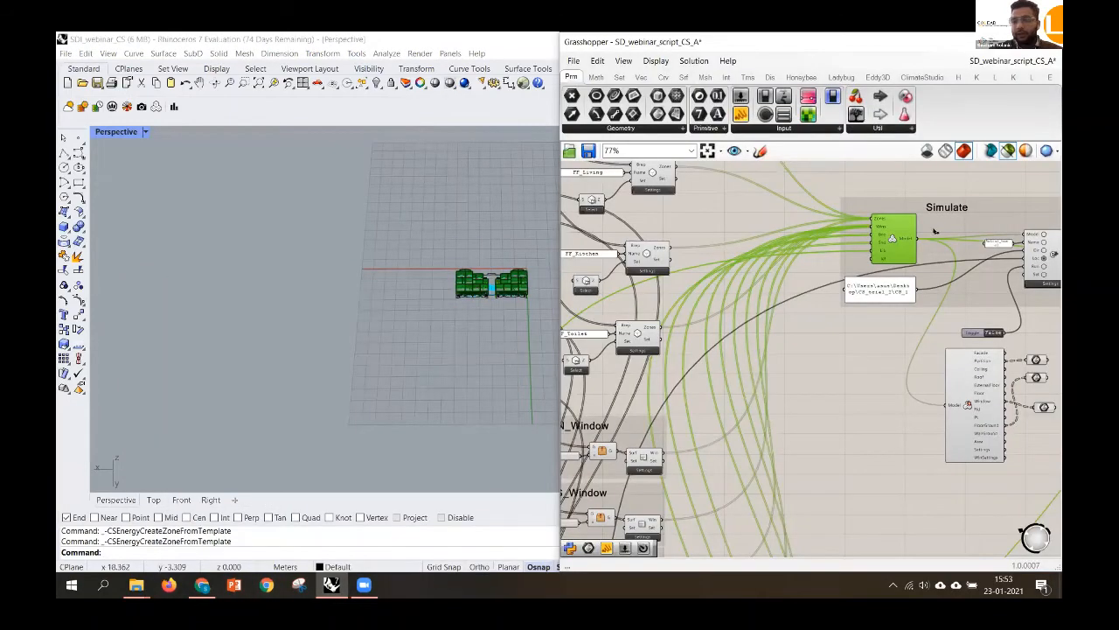
Move the simulation component in the NatVent Simulate group slightly closer to its name and directory panels
scroll(471, 308, up, 8)
scroll(267, 320, down, 6)
scroll(855, 239, up, 2)
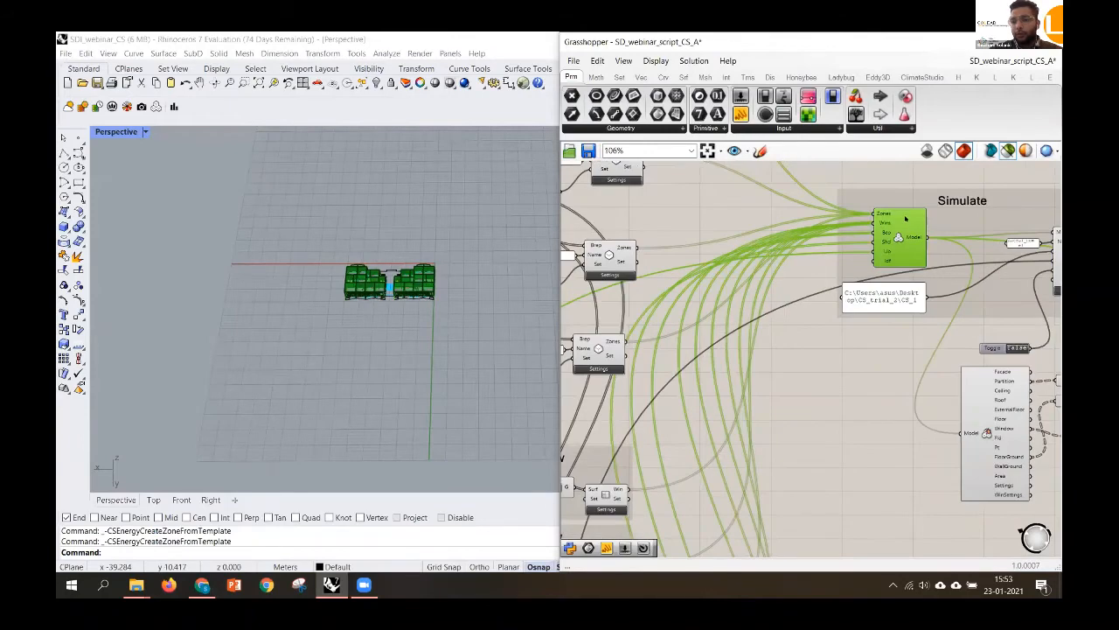
scroll(852, 385, down, 5)
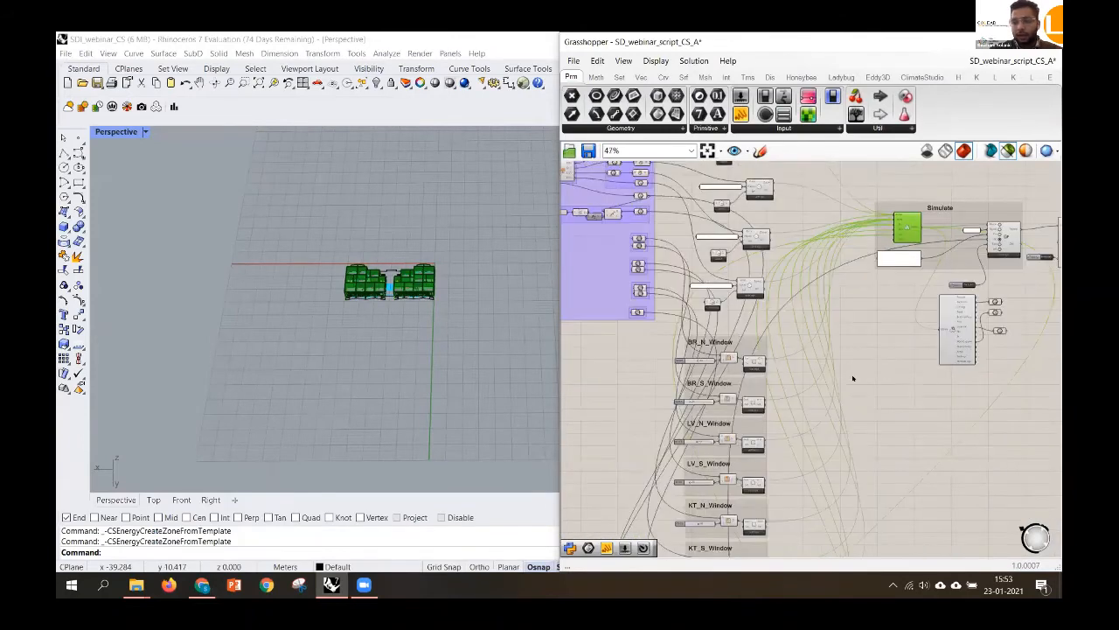
scroll(871, 328, up, 6)
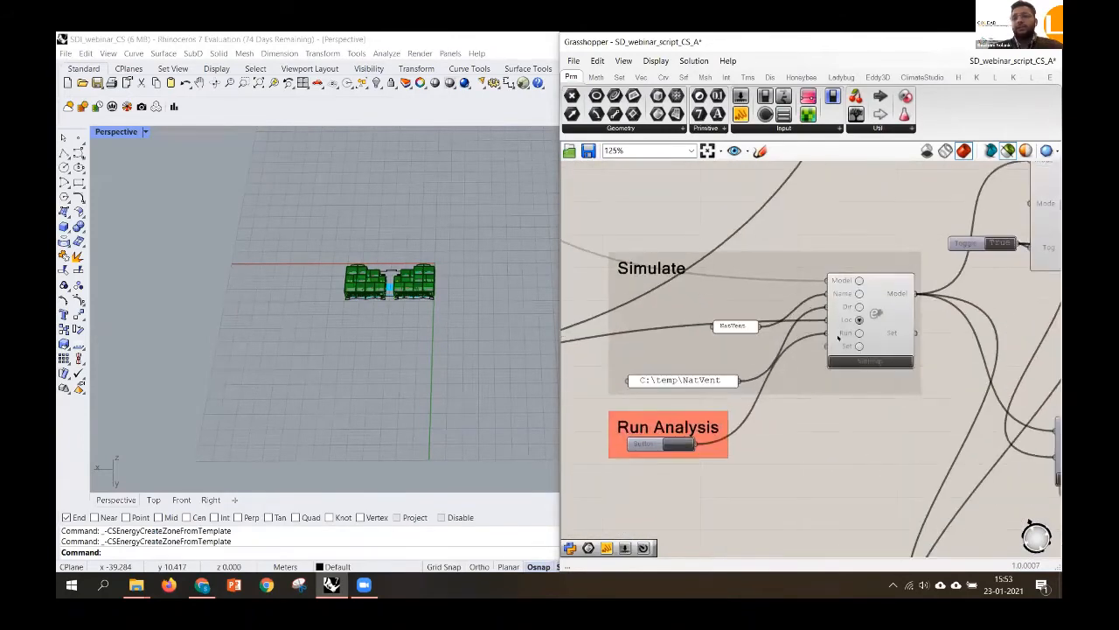
drag(878, 322, 842, 322)
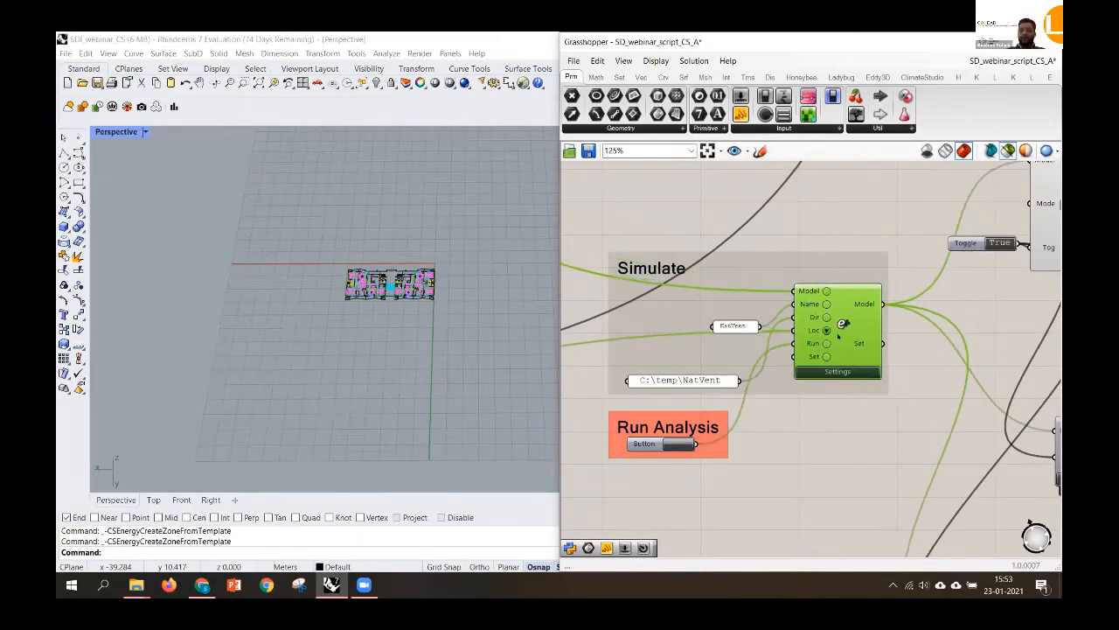
scroll(839, 335, down, 8)
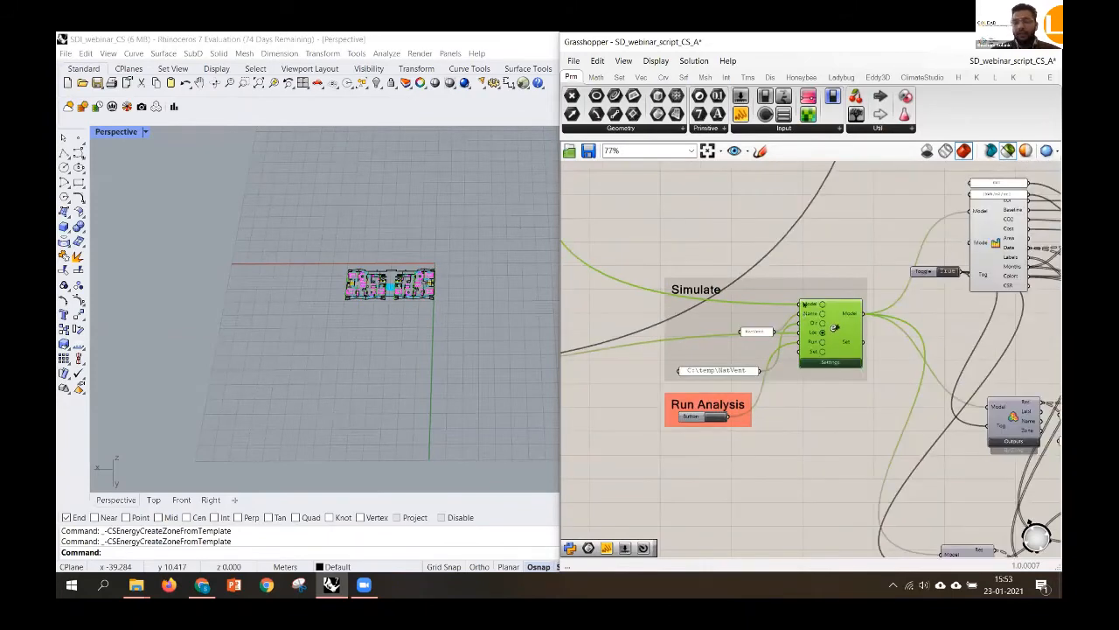
Examine the natural ventilation, heating, cooling and mechanical ventilation schedule groups and how the weather data and setpoint panels feed them
scroll(779, 276, down, 2)
scroll(766, 484, up, 4)
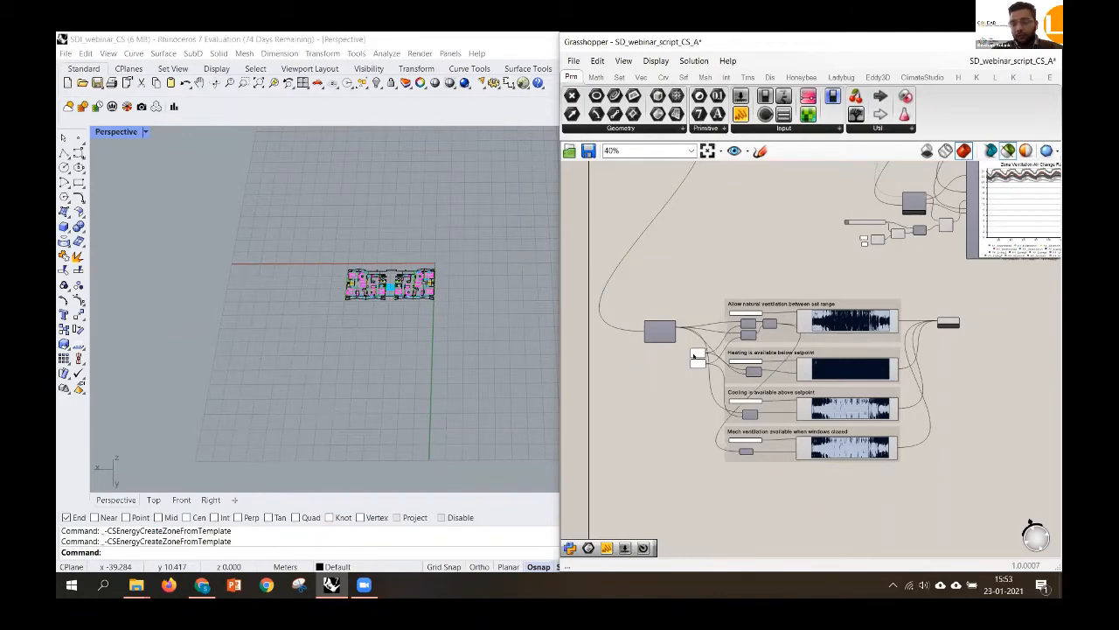
scroll(689, 356, down, 2)
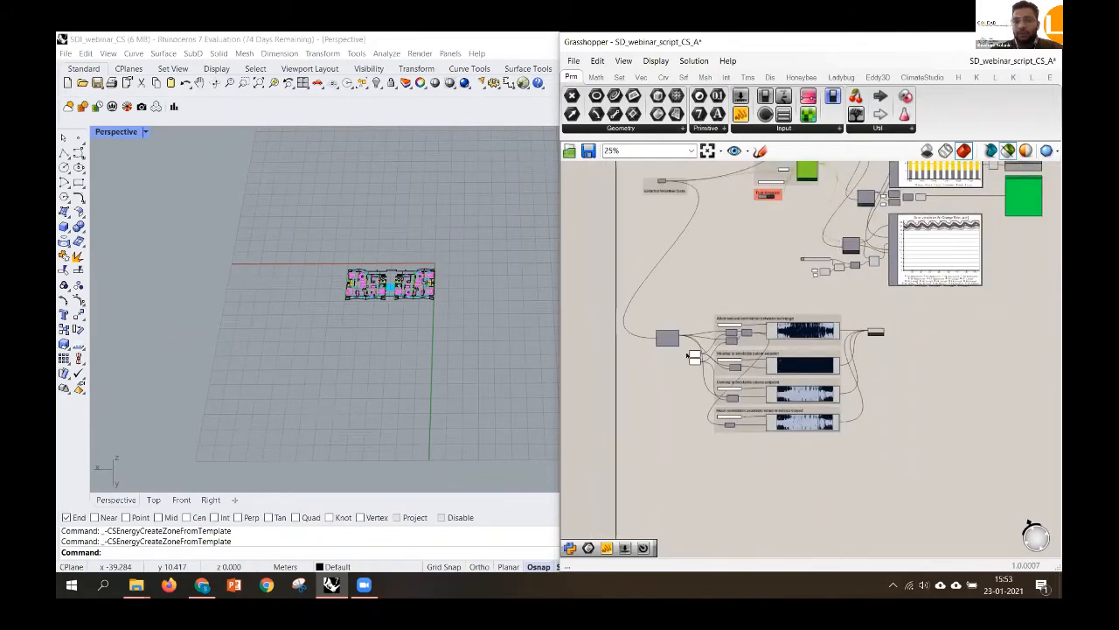
scroll(682, 338, up, 5)
scroll(661, 369, down, 4)
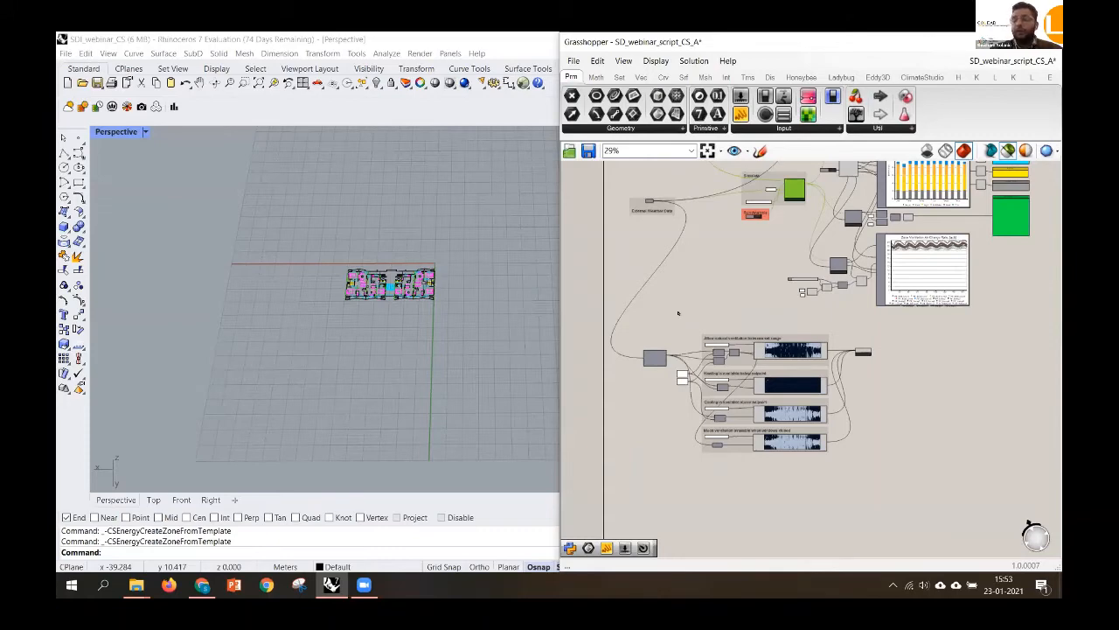
scroll(720, 447, up, 4)
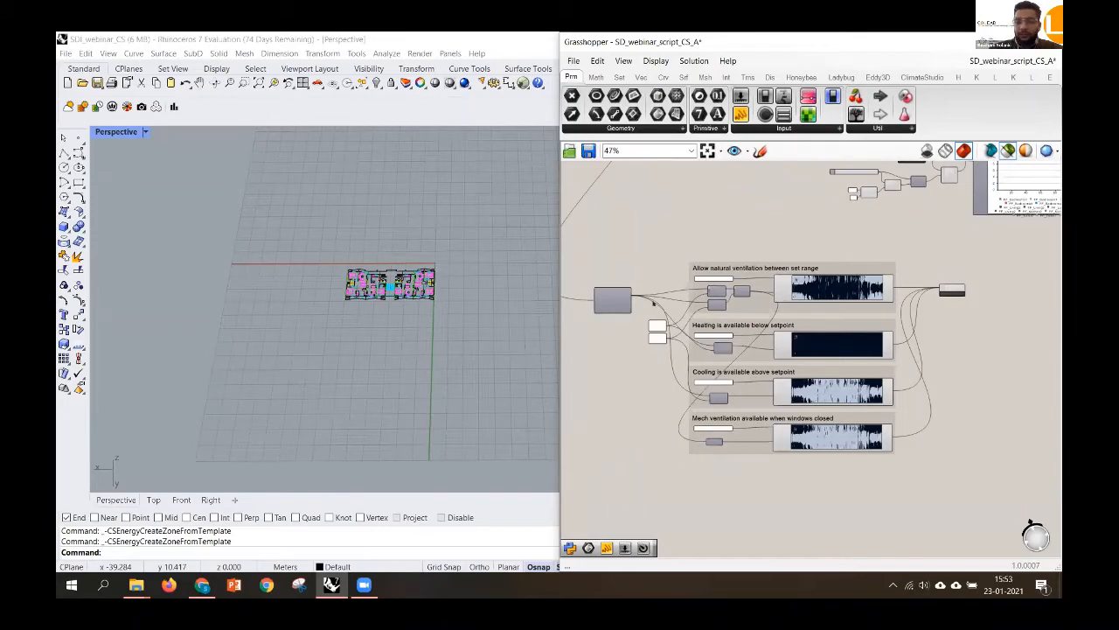
scroll(636, 320, up, 1)
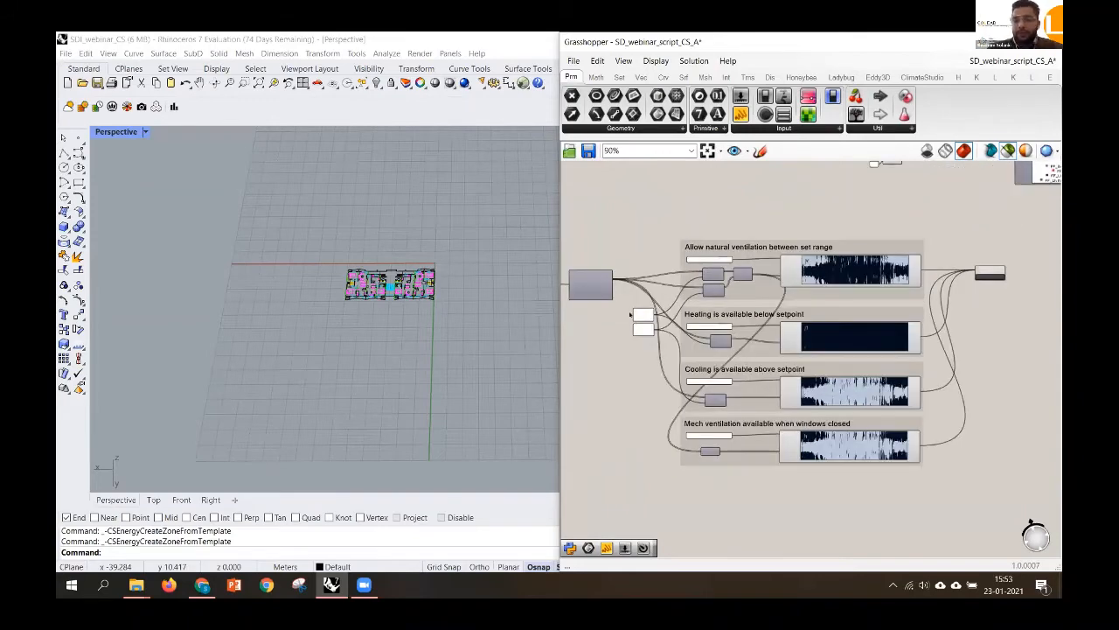
scroll(626, 278, up, 4)
scroll(628, 290, down, 3)
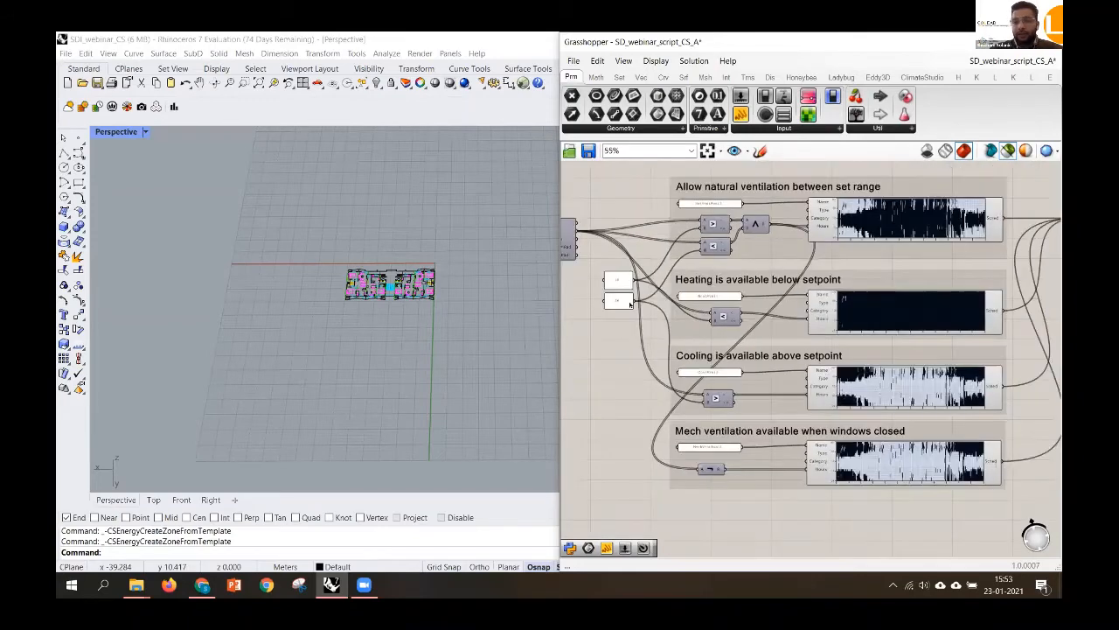
scroll(631, 328, down, 2)
right_drag(644, 307, 696, 311)
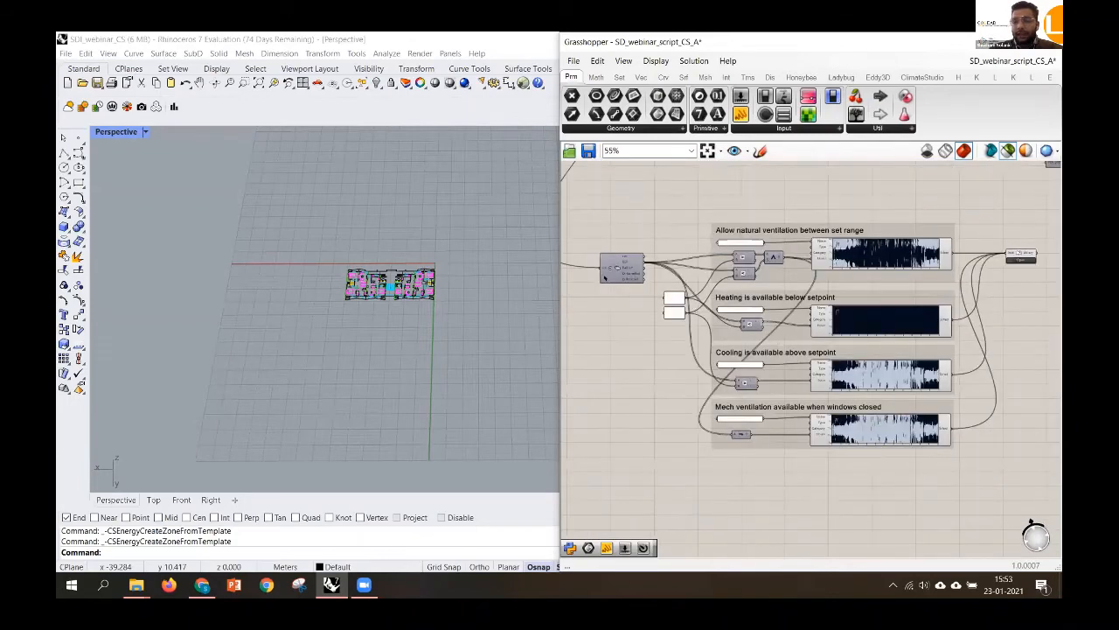
Select the Weather component and trace its DBT output and the two setpoint panels into the Larger Than and Smaller Than comparisons
scroll(622, 270, up, 3)
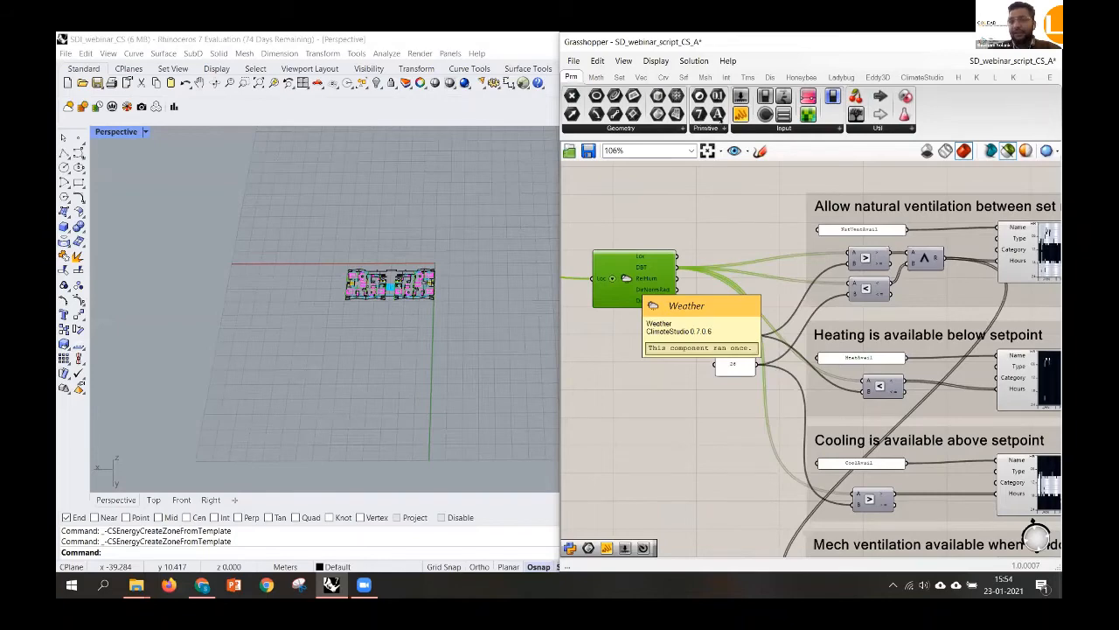
scroll(622, 278, down, 2)
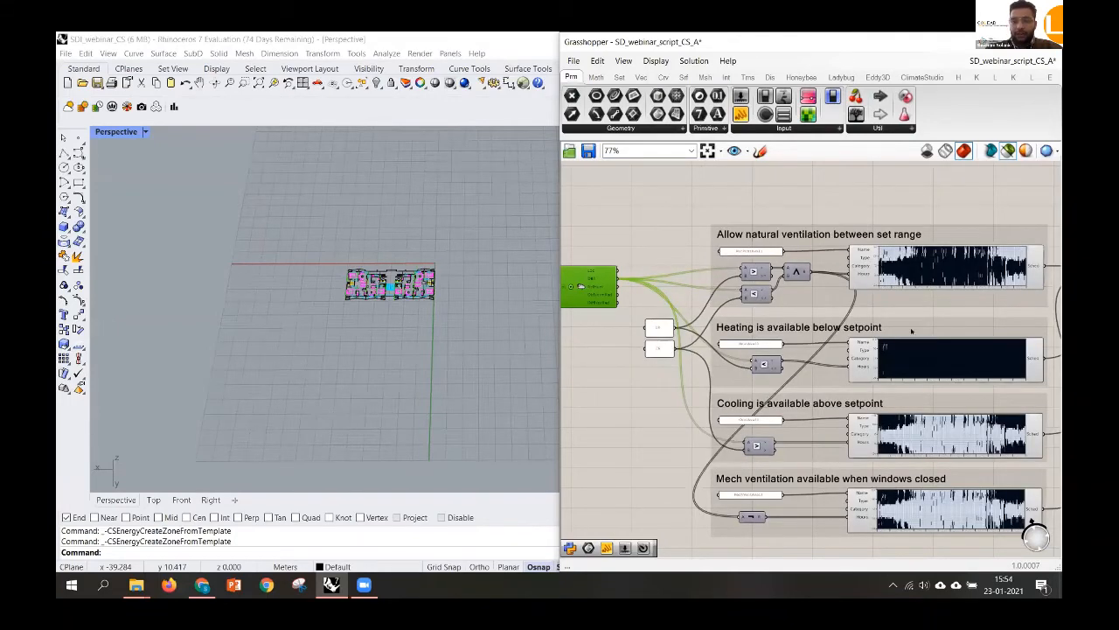
right_drag(796, 275, 705, 245)
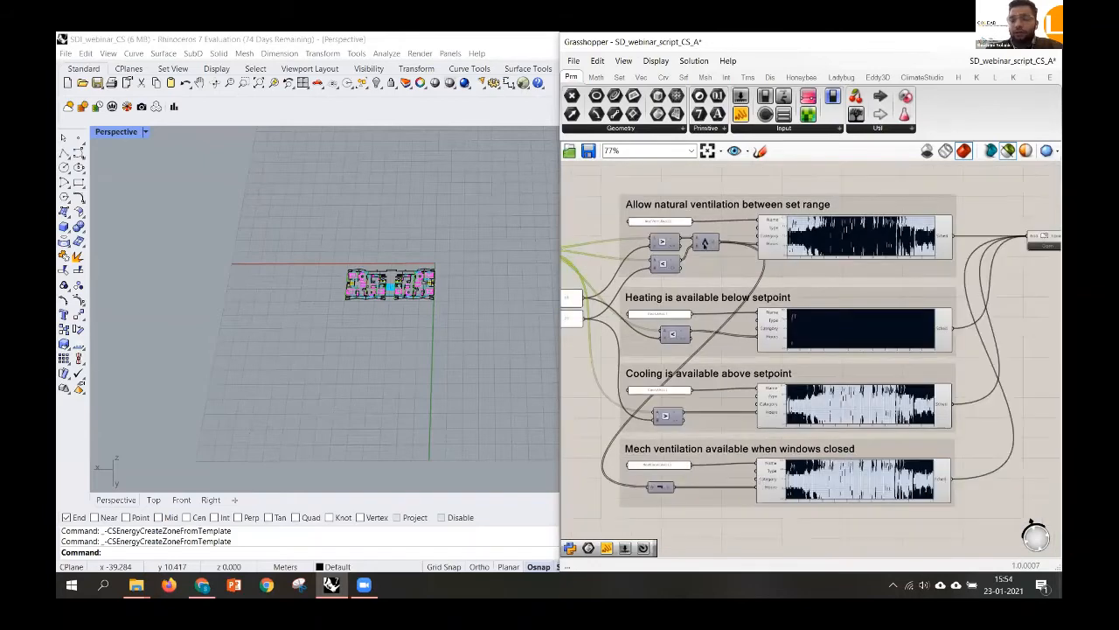
scroll(704, 245, down, 1)
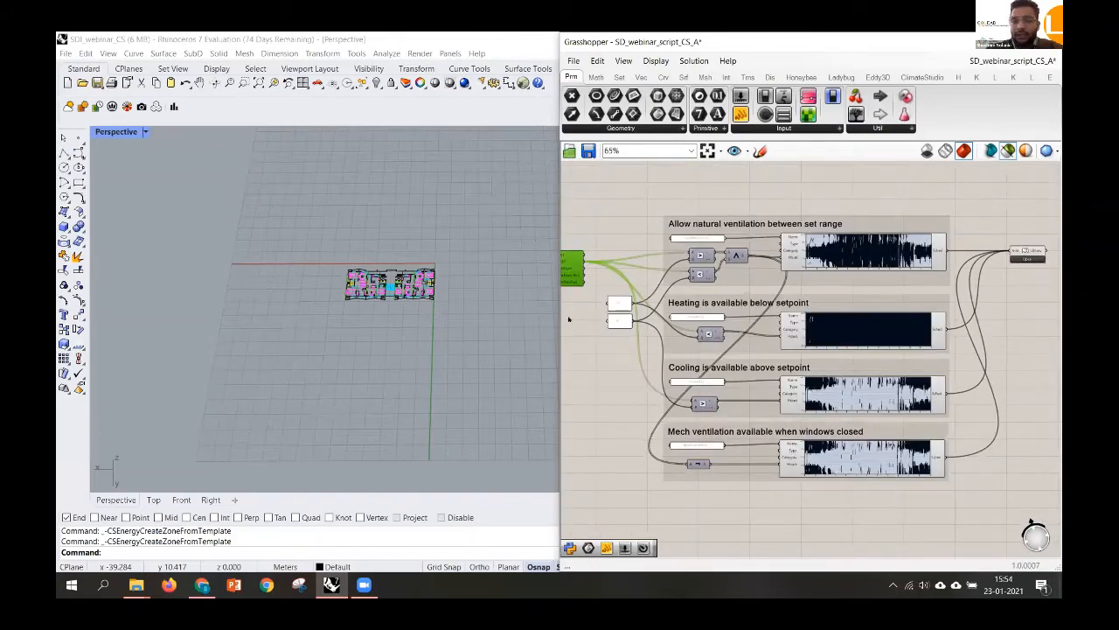
scroll(683, 284, up, 2)
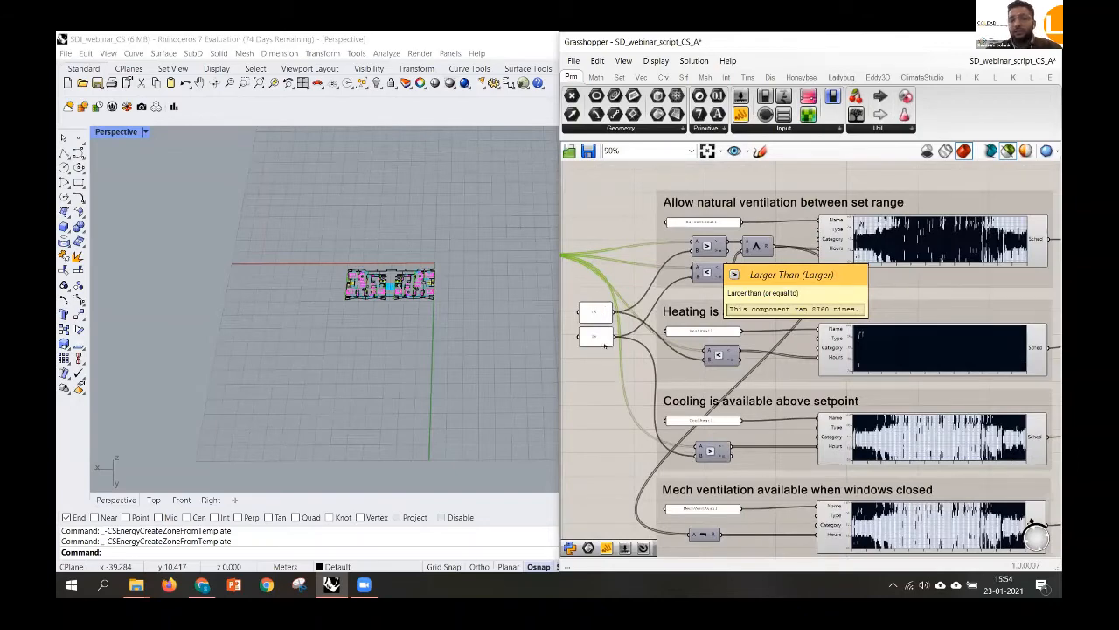
scroll(551, 338, up, 2)
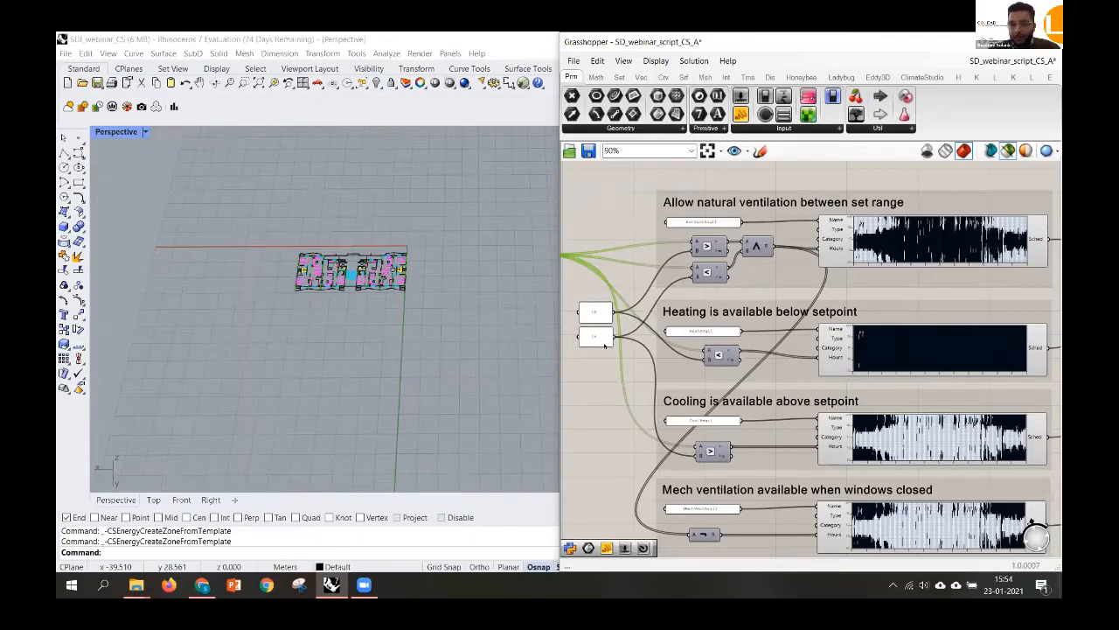
scroll(604, 345, up, 2)
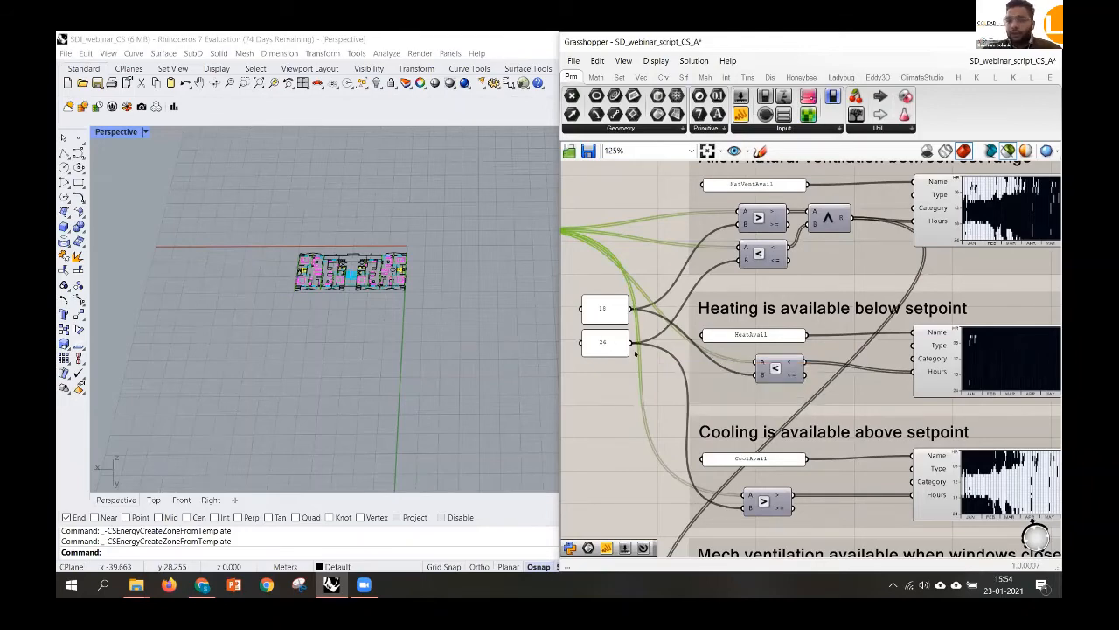
scroll(762, 272, down, 2)
scroll(725, 304, down, 2)
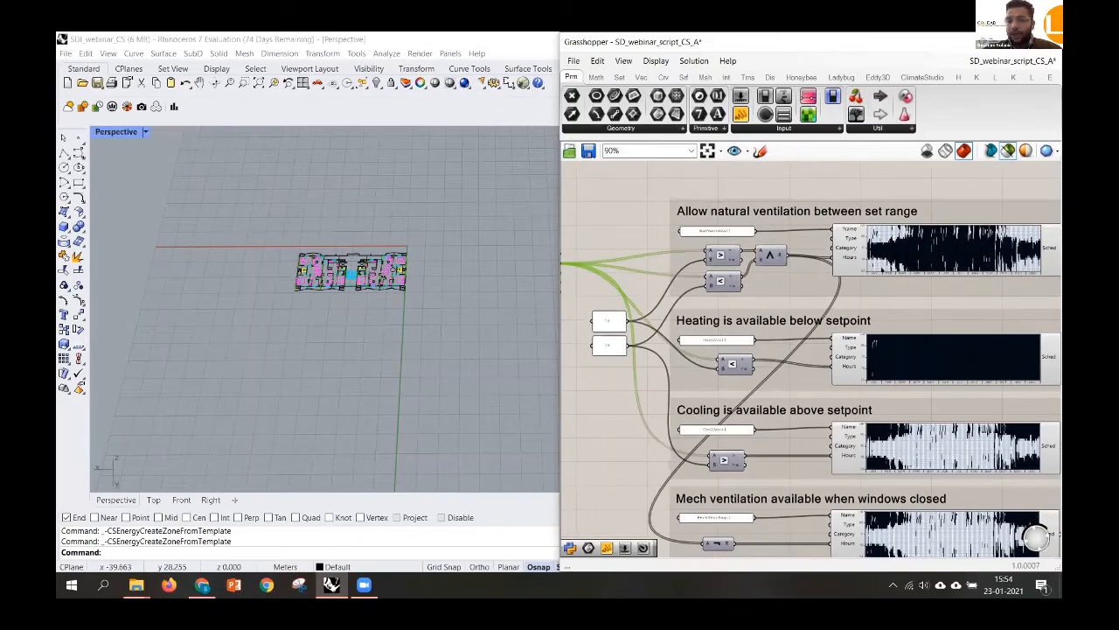
Examine the combined comparison feeding the NatVentAvail schedule and the yearly hours chart of the natural ventilation group
scroll(826, 259, up, 2)
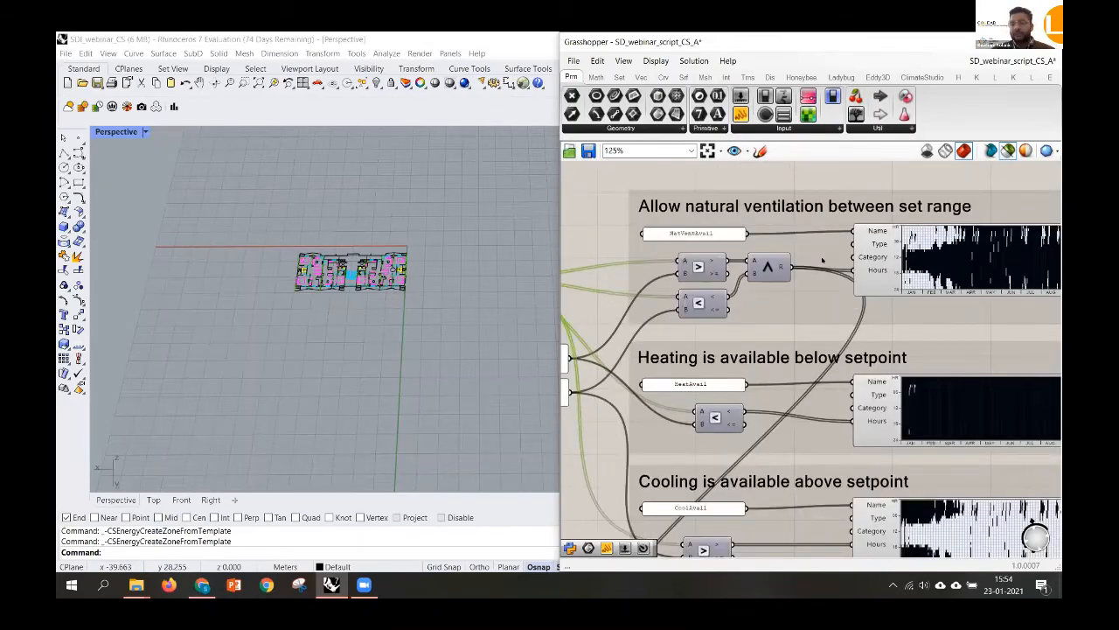
right_drag(822, 259, 710, 266)
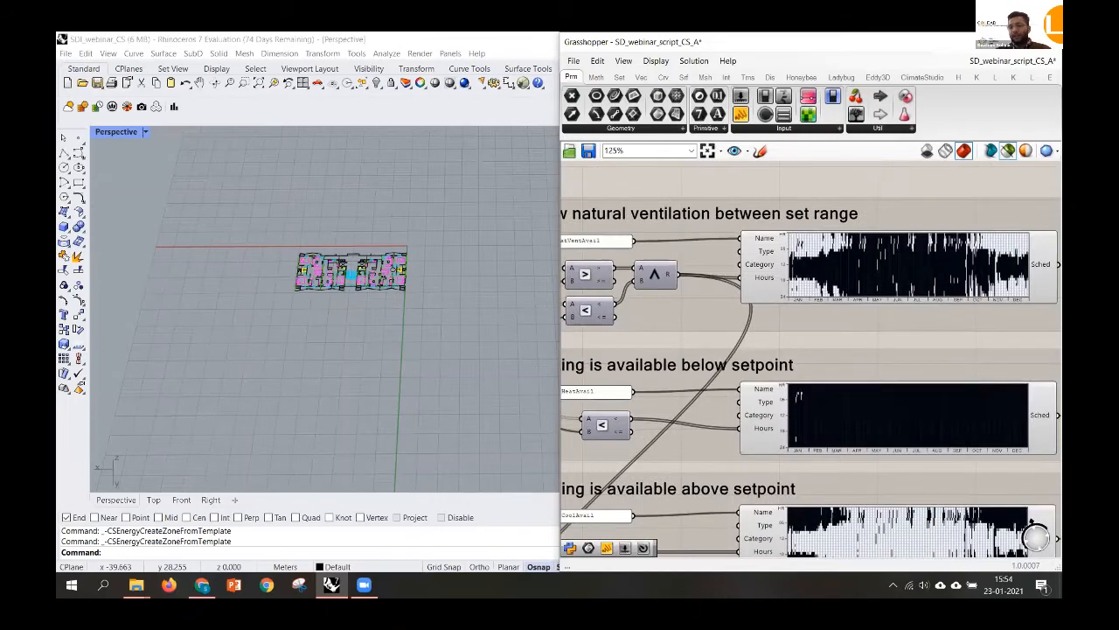
scroll(916, 272, down, 1)
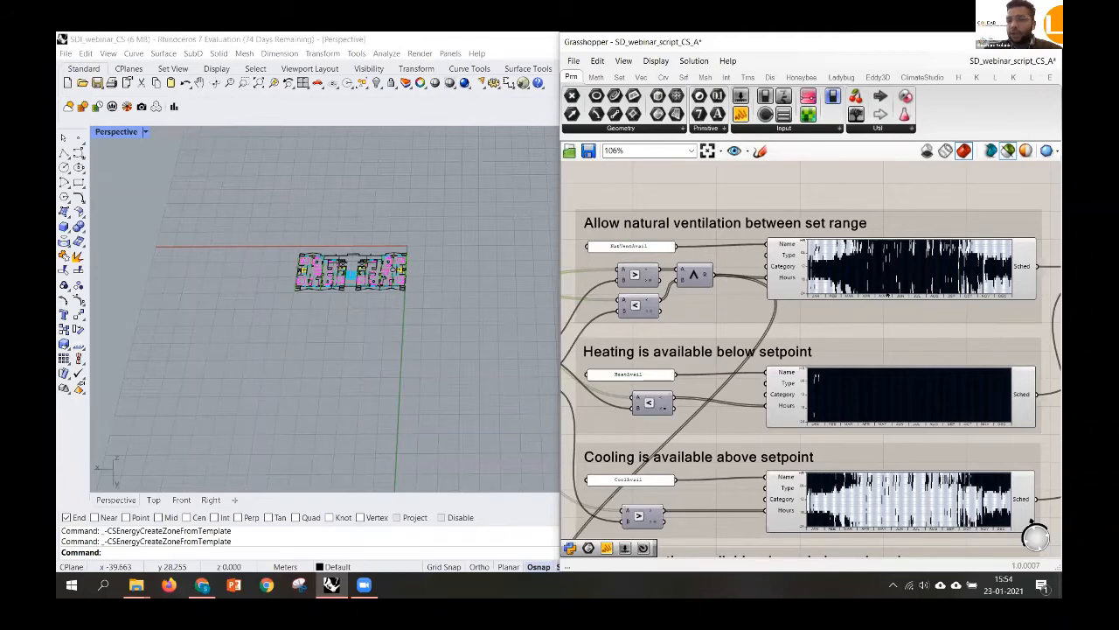
scroll(743, 288, down, 1)
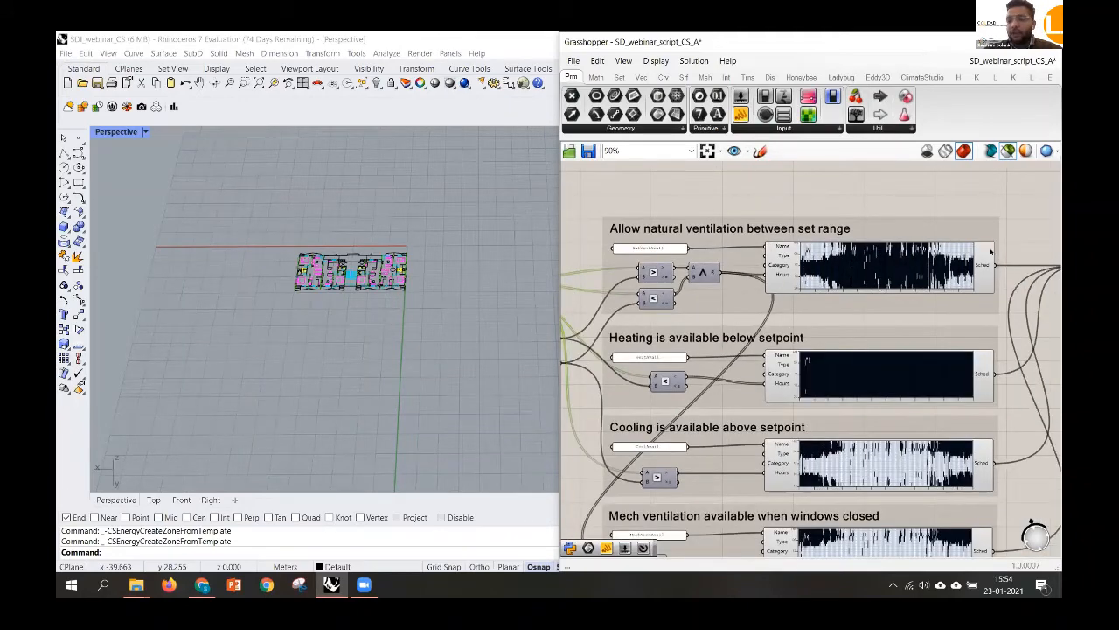
scroll(994, 250, up, 2)
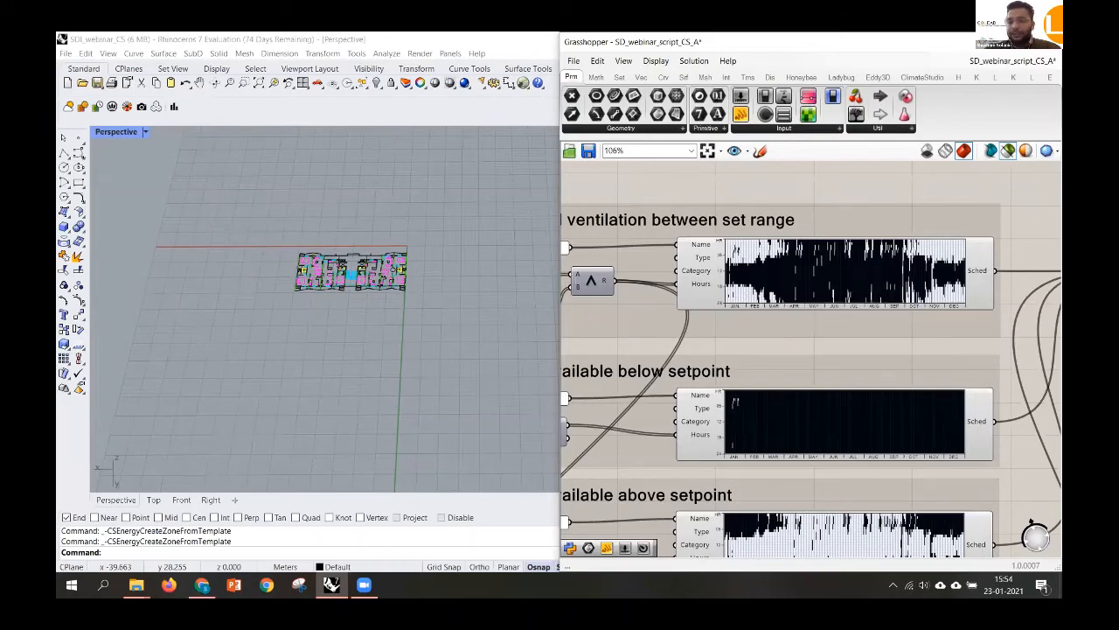
Trace the four schedule outputs into the Library component and inspect its Library output
scroll(696, 288, down, 2)
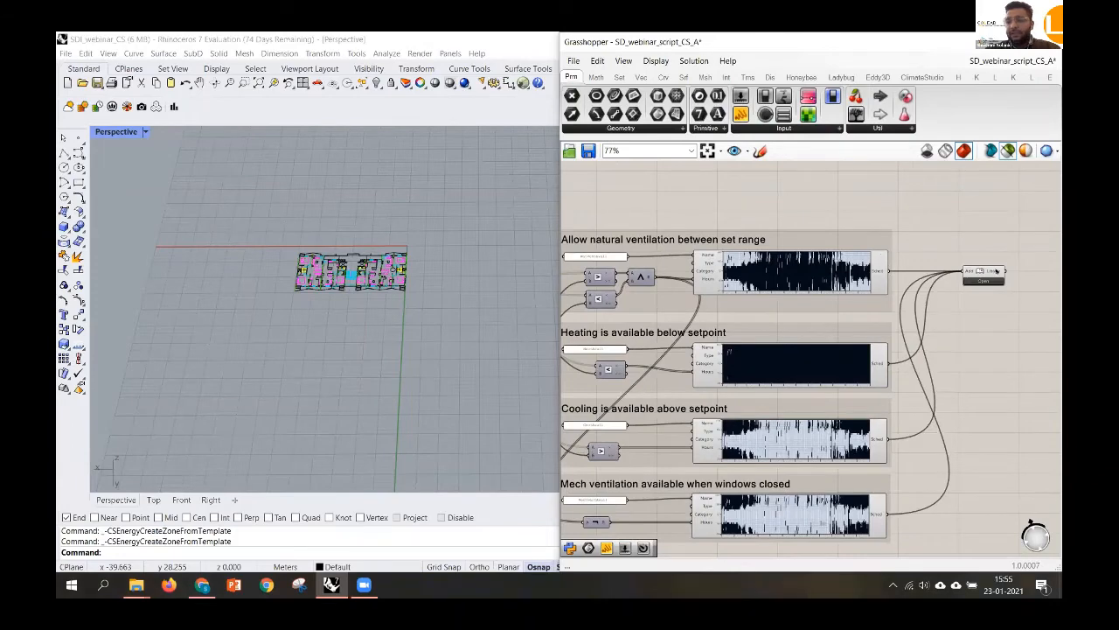
scroll(994, 271, up, 2)
scroll(986, 270, up, 1)
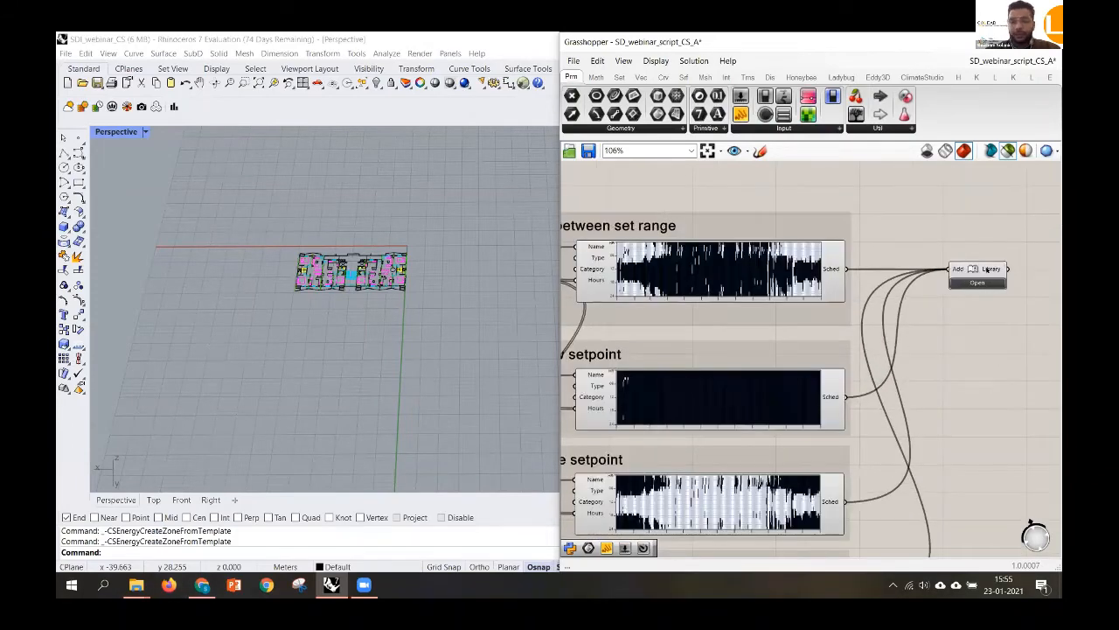
scroll(981, 264, up, 1)
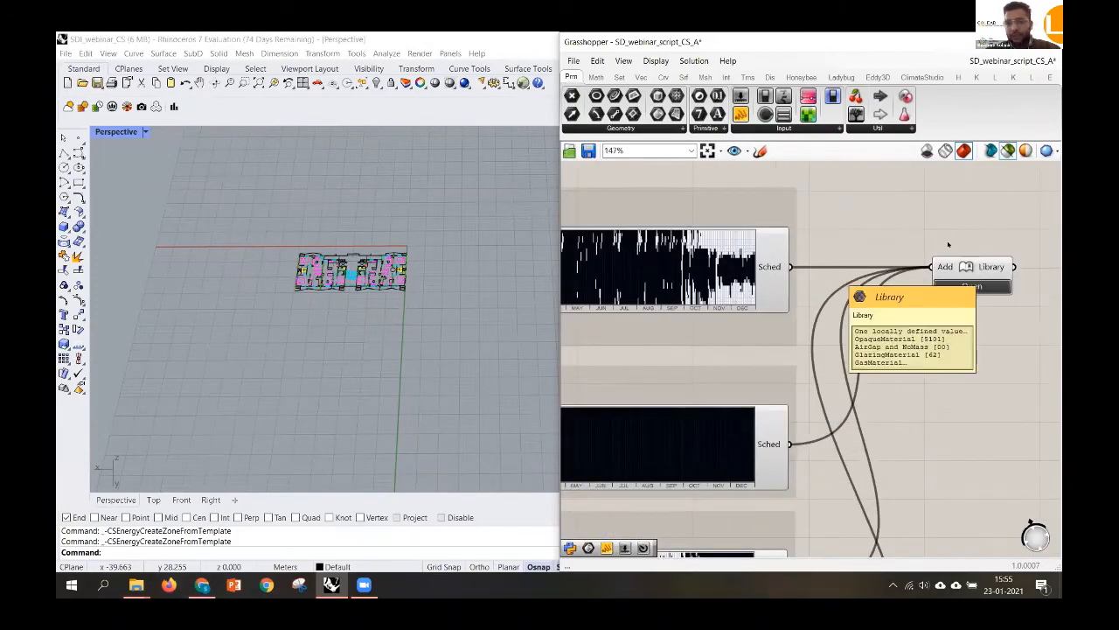
scroll(979, 262, down, 2)
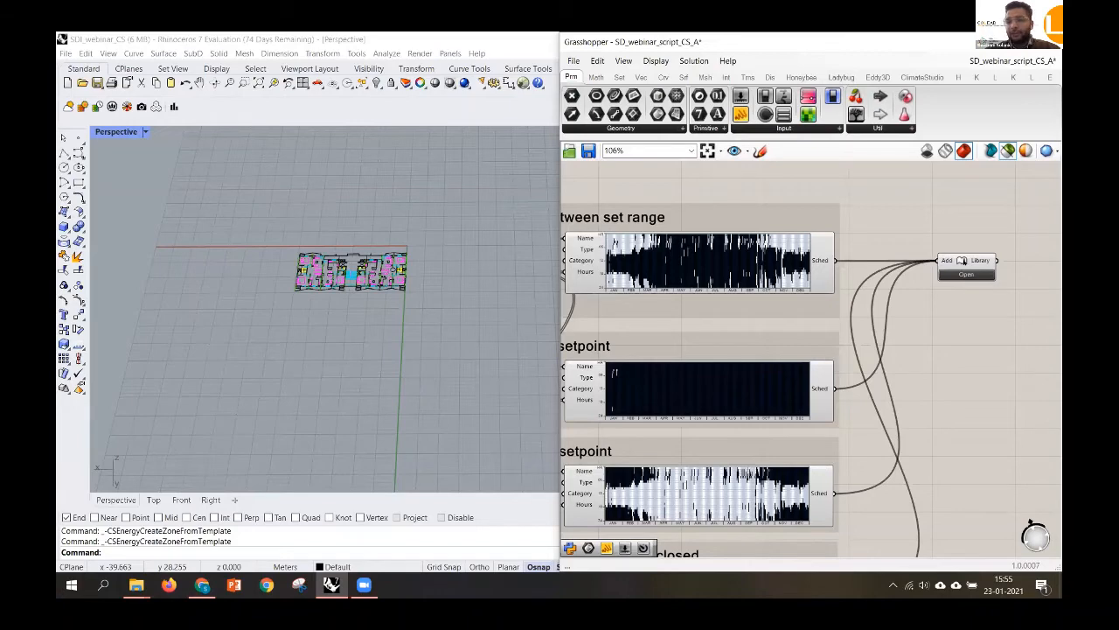
Examine the four availability schedule groups and how their schedule outputs are added to the Library component
scroll(961, 260, up, 2)
scroll(930, 263, down, 1)
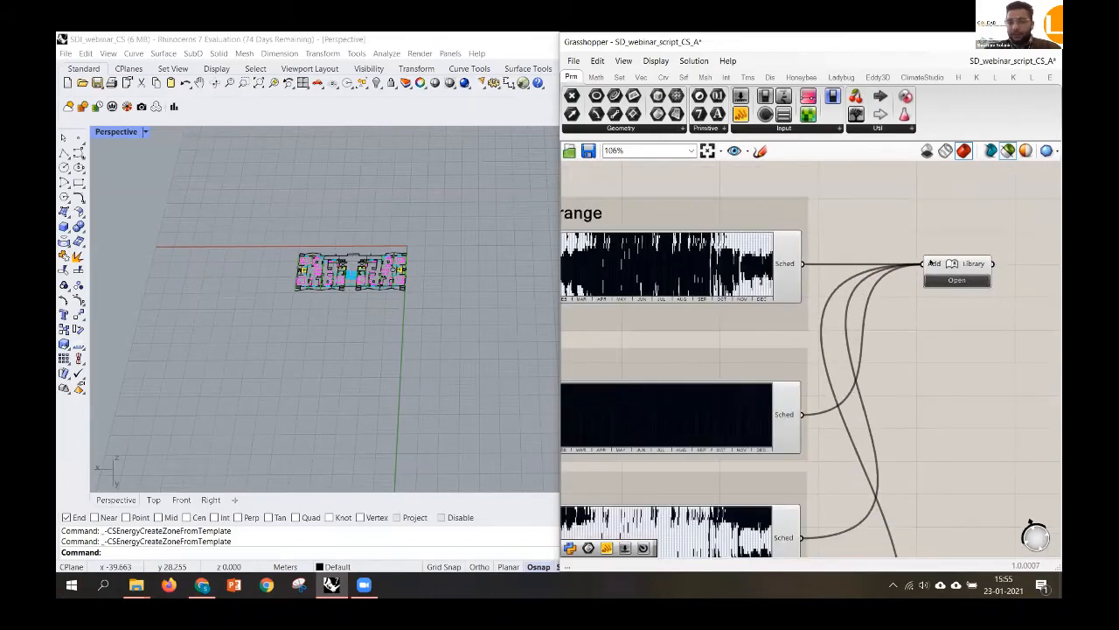
scroll(931, 263, down, 3)
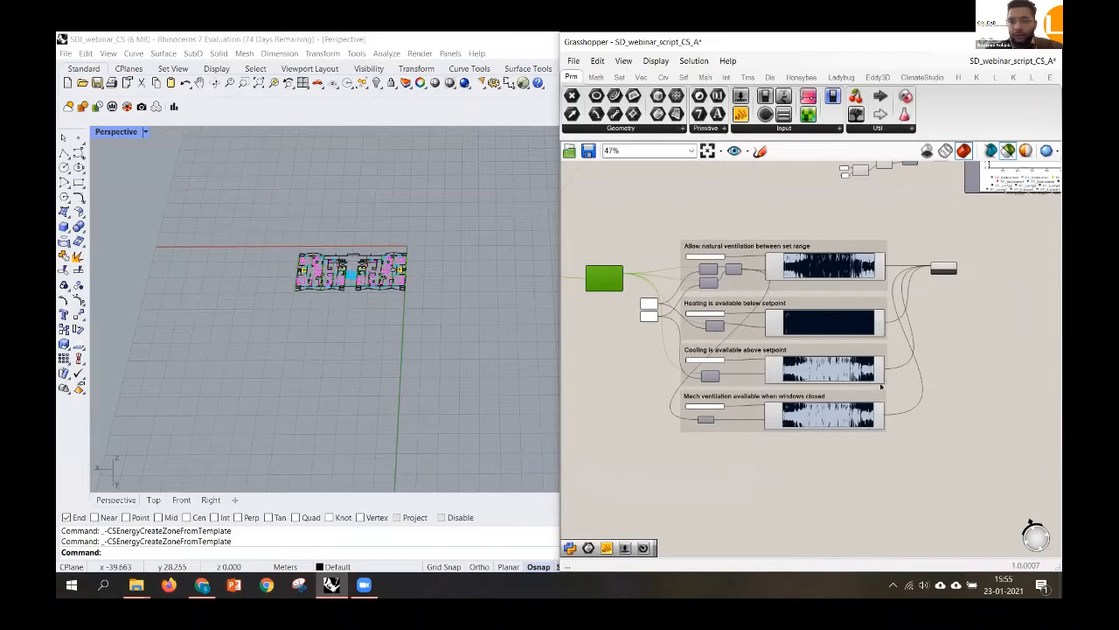
scroll(838, 354, up, 4)
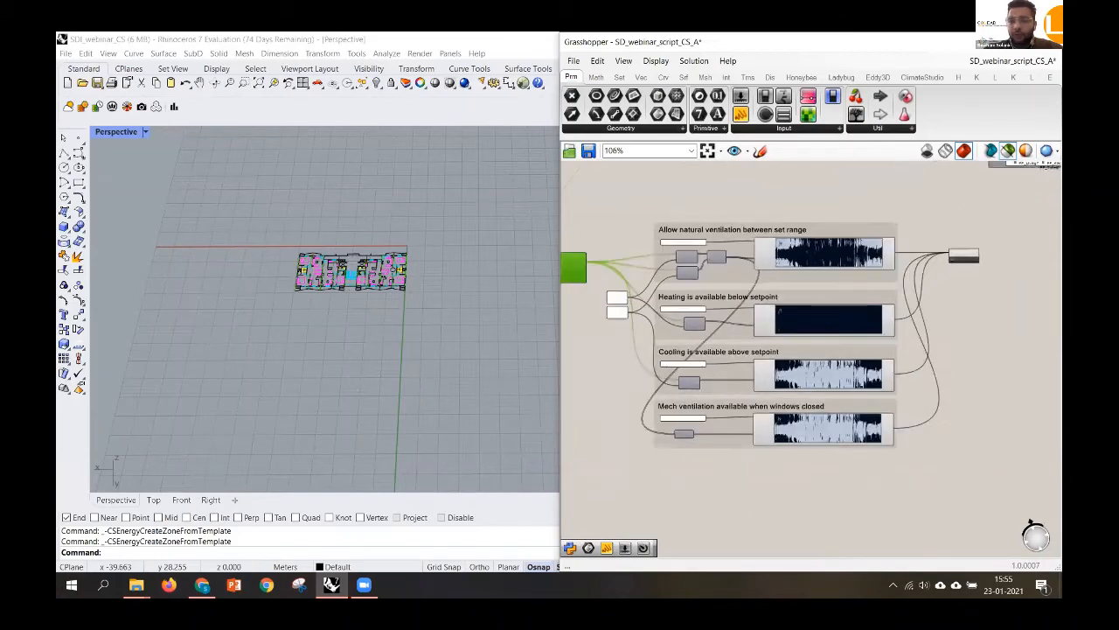
scroll(628, 356, down, 2)
scroll(612, 385, up, 2)
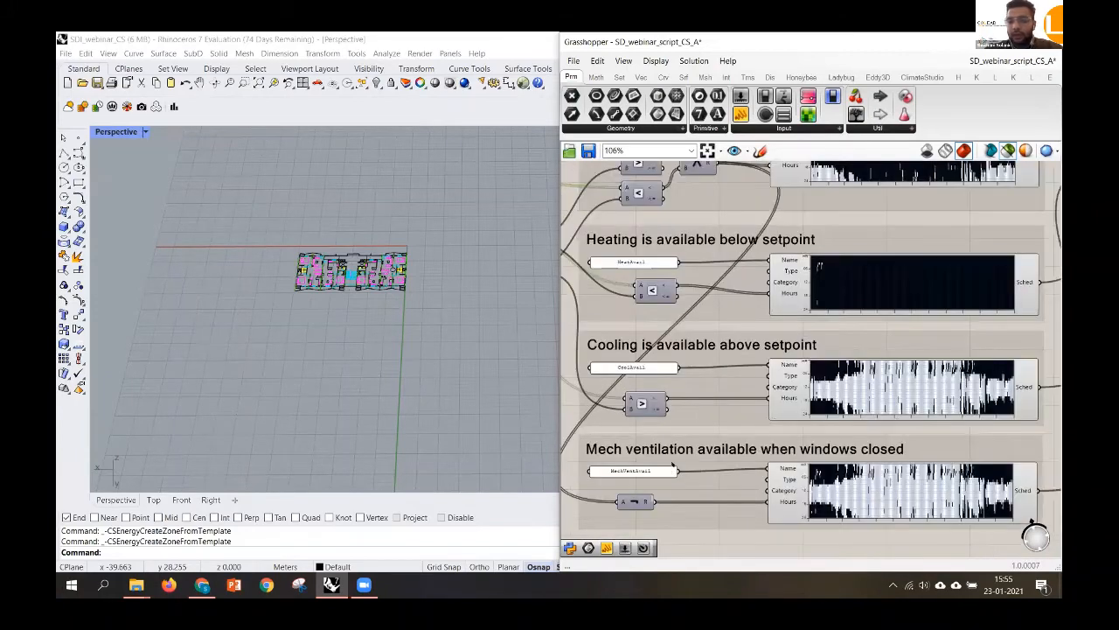
scroll(754, 455, down, 3)
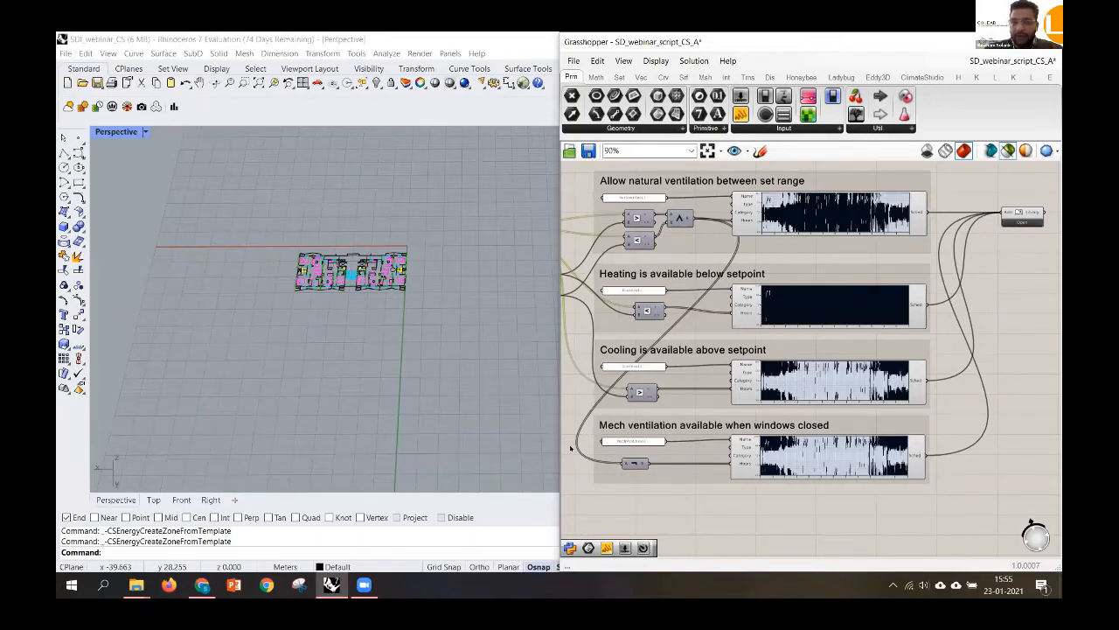
scroll(680, 468, up, 3)
scroll(669, 448, down, 5)
scroll(595, 302, up, 4)
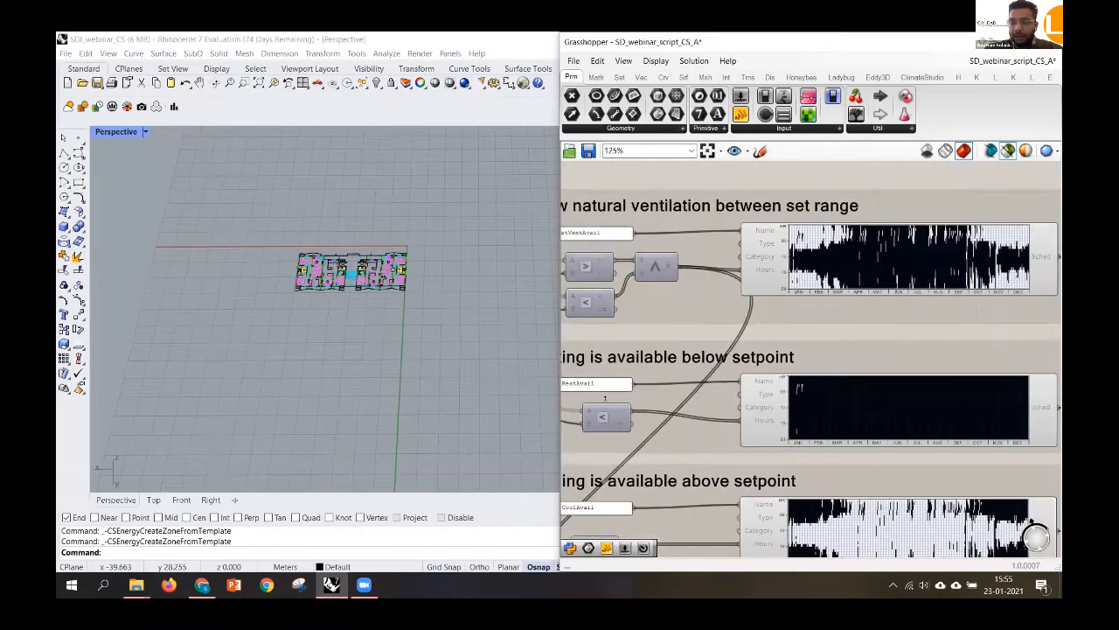
scroll(588, 384, down, 3)
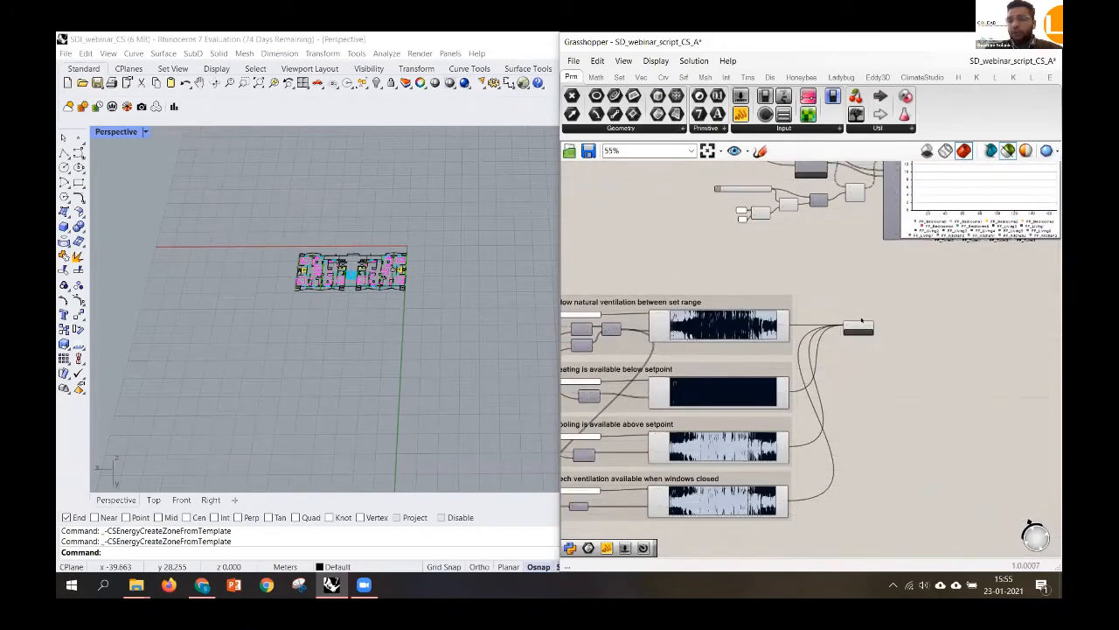
scroll(846, 336, up, 5)
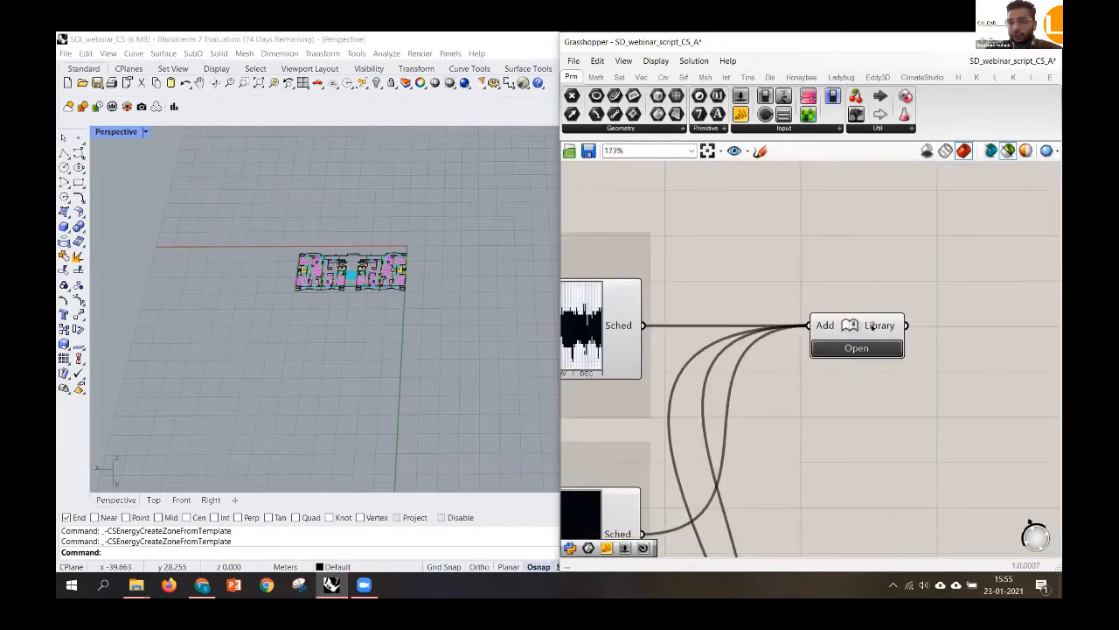
scroll(854, 348, down, 5)
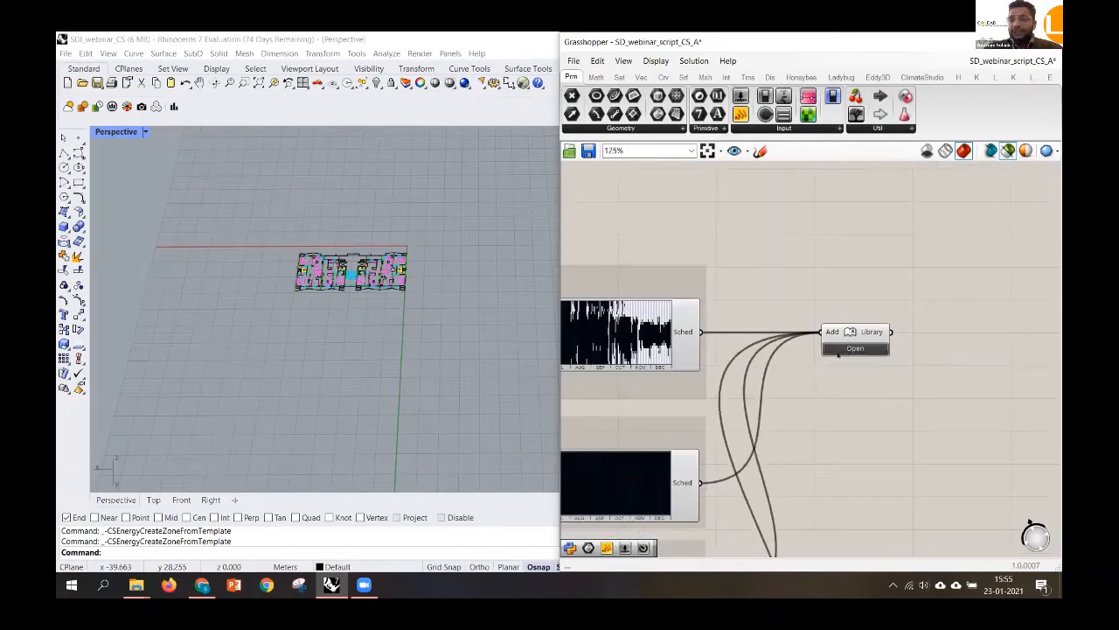
scroll(847, 350, down, 10)
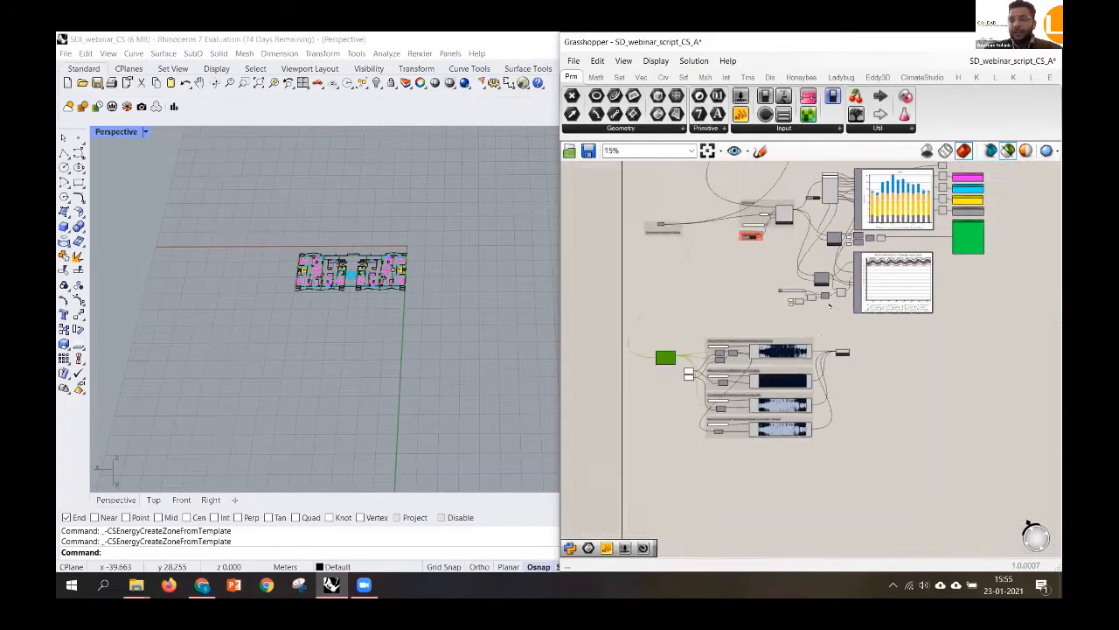
Examine the FF_Bedrooms, FF_Living, FF_Kitchen and FF_Toilet zone components, selecting the bedrooms and living zones in turn
scroll(830, 222, up, 8)
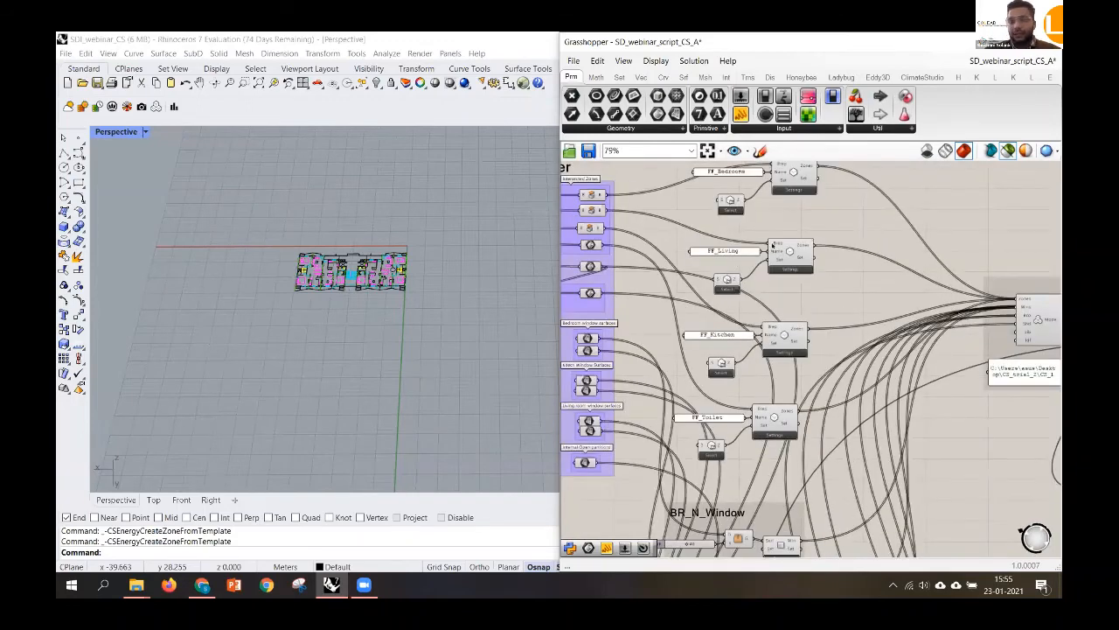
scroll(811, 225, down, 3)
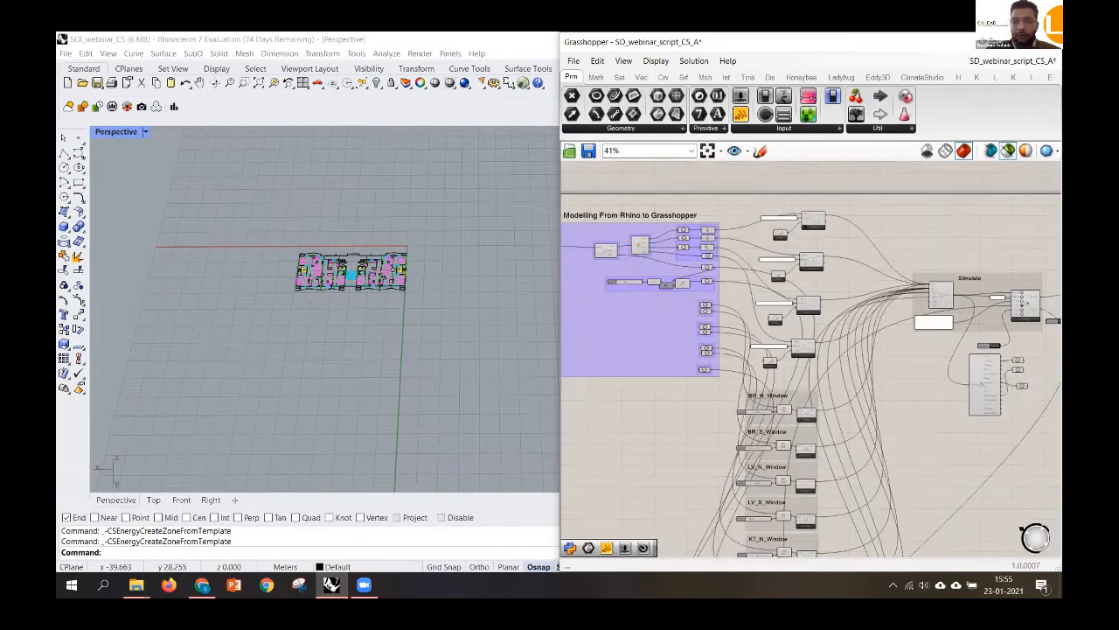
scroll(809, 222, up, 4)
click(821, 218)
scroll(841, 273, down, 3)
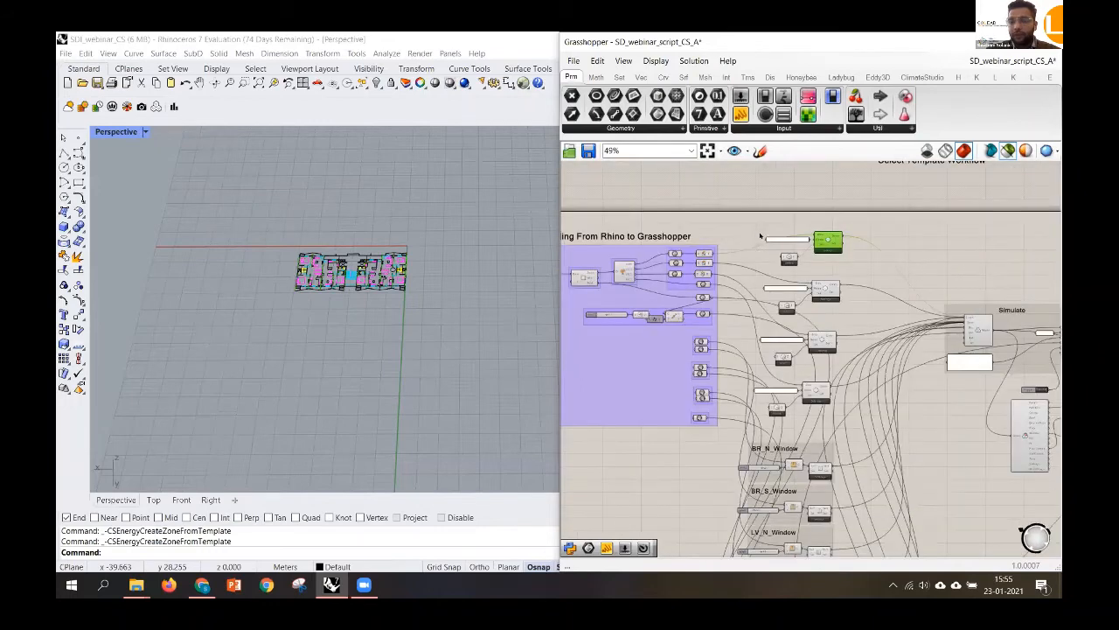
scroll(761, 237, up, 3)
click(826, 291)
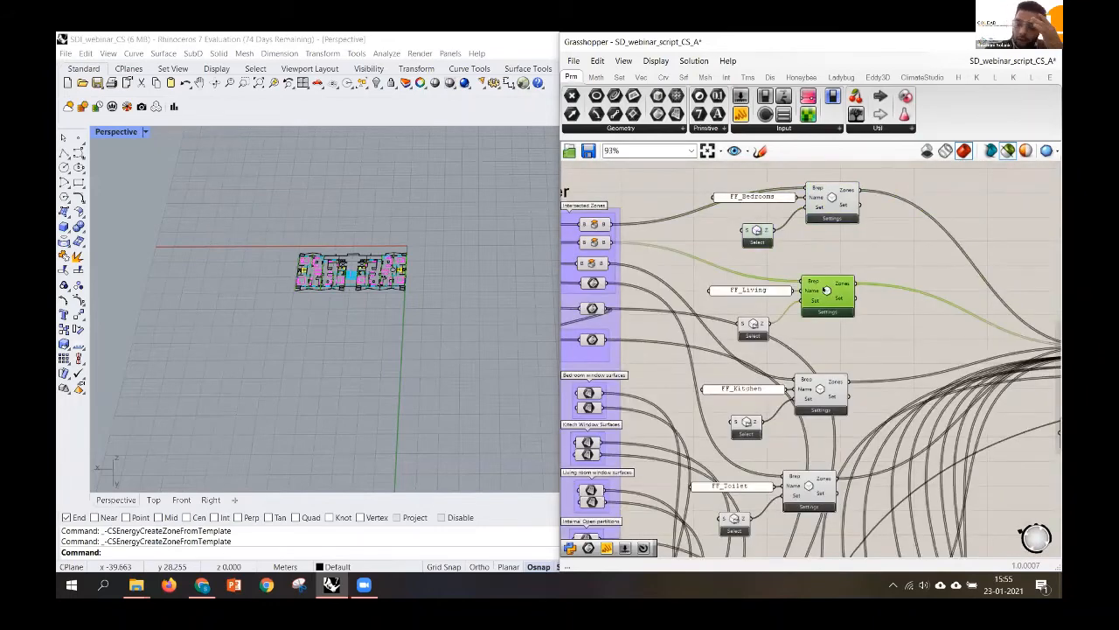
scroll(771, 302, down, 2)
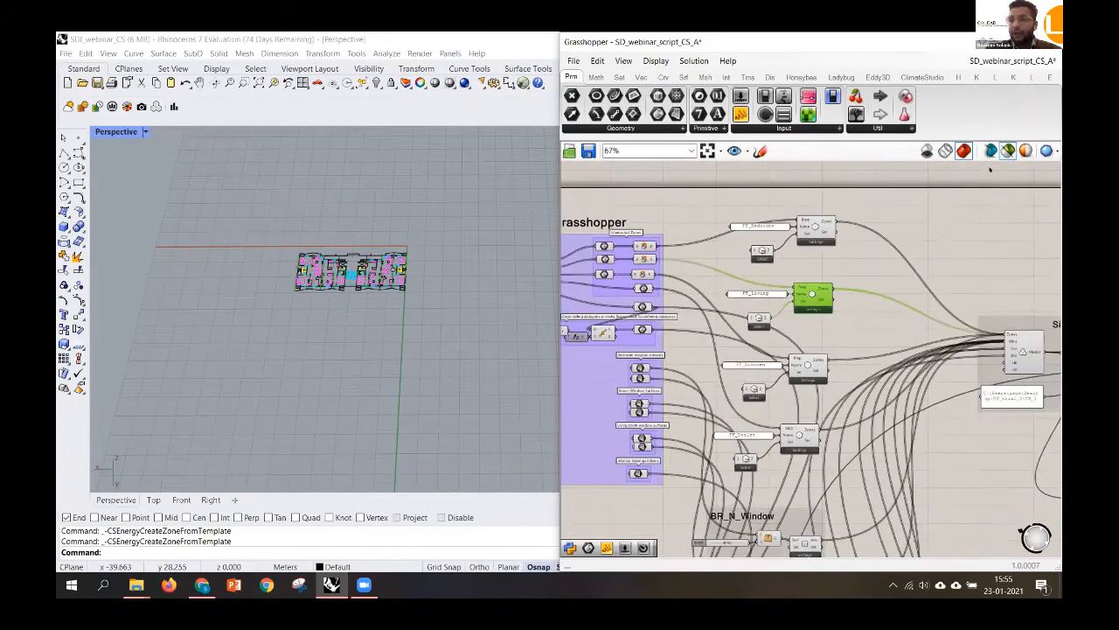
scroll(820, 244, up, 3)
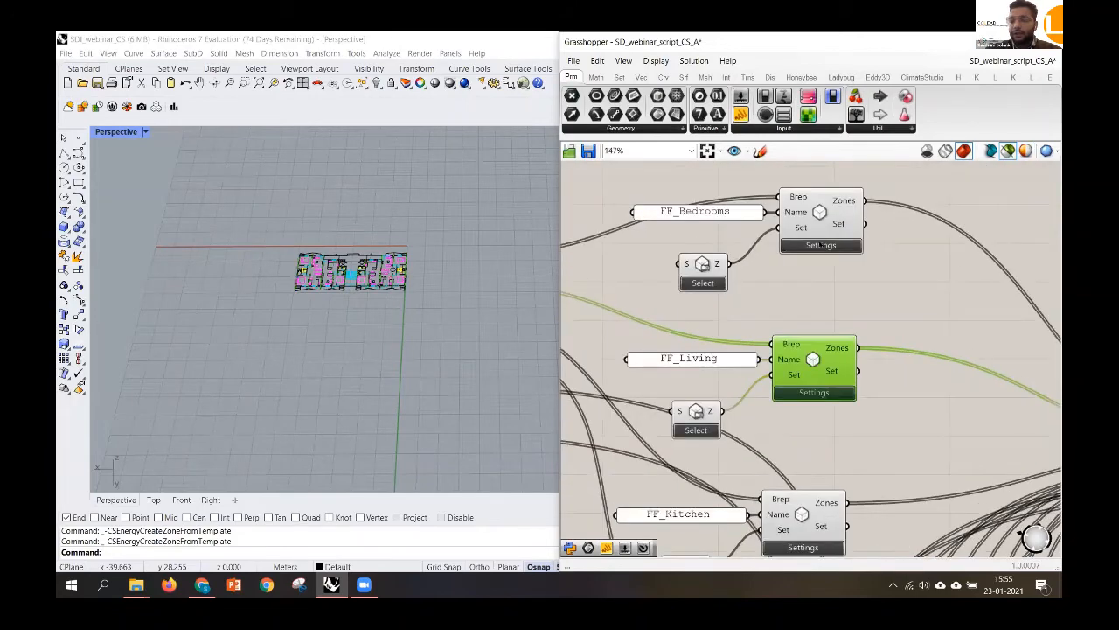
Inspect the schedules offered for heating availability in the FF_Living zone's HVAC settings, then close the dialogs without changes
double_click(813, 367)
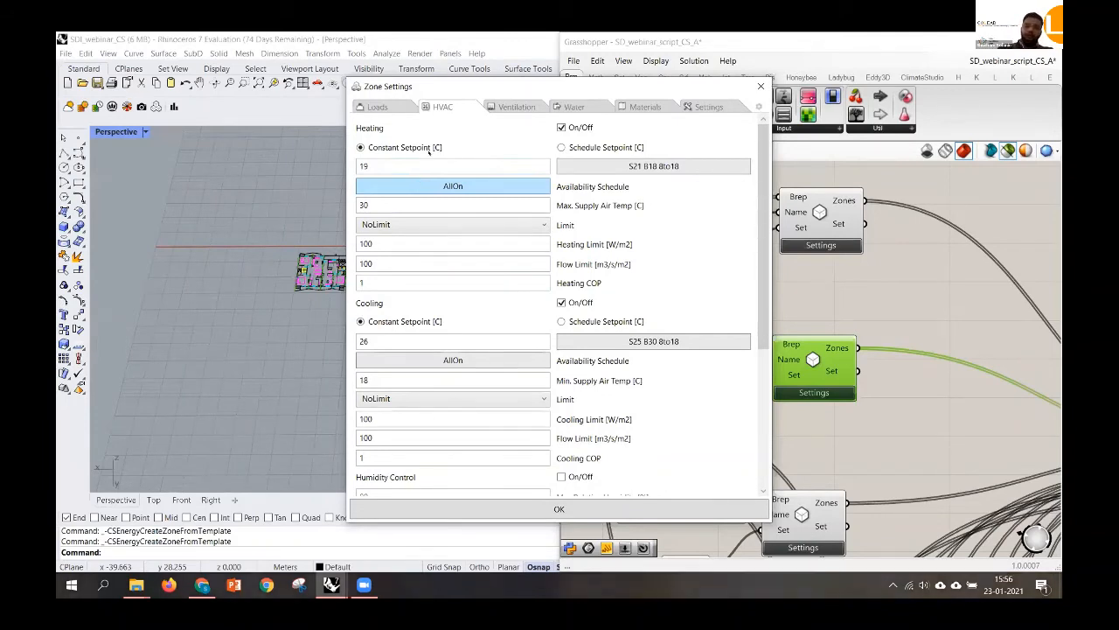
click(487, 186)
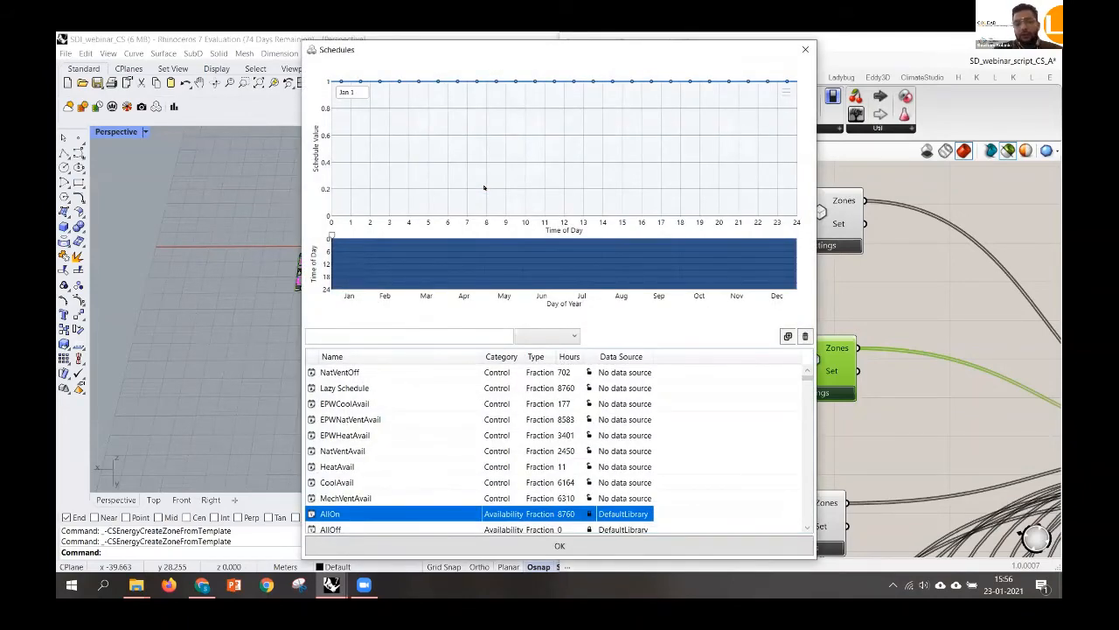
drag(710, 52, 632, 61)
click(727, 60)
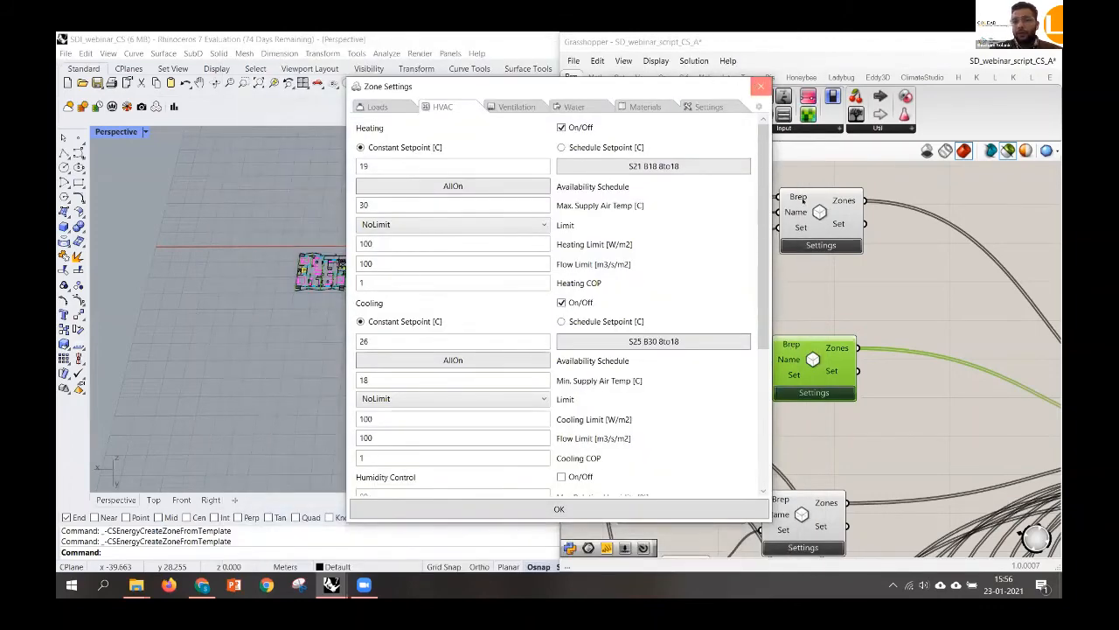
click(760, 86)
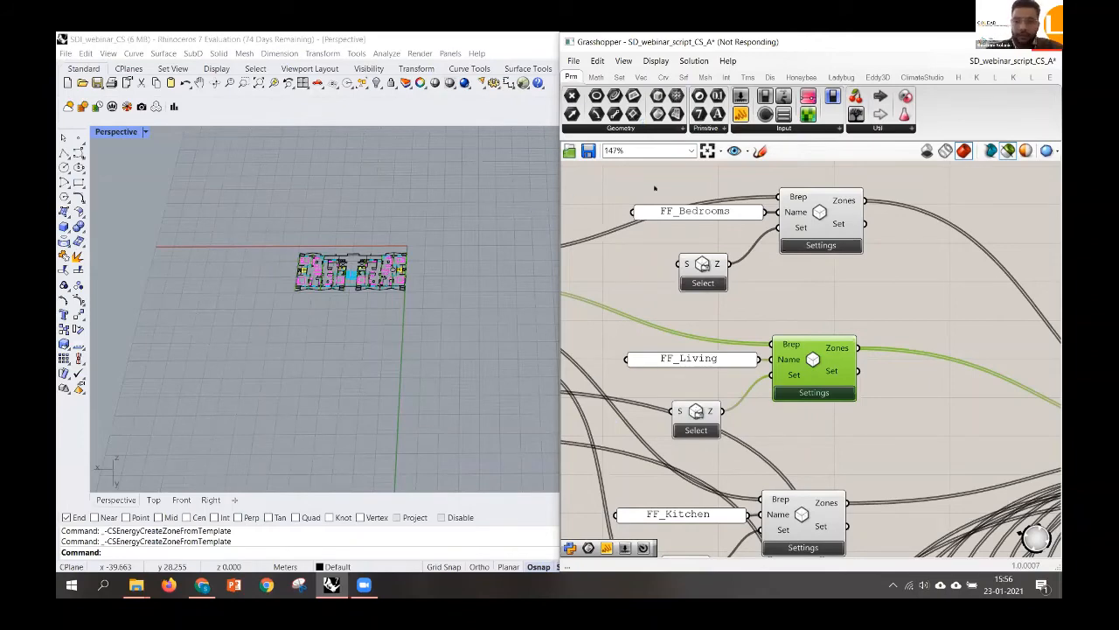
Examine the NatVentAvail, HeatAvail and CoolAvail name panels in the natural ventilation, heating and cooling schedule groups
click(752, 304)
scroll(752, 304, down, 5)
scroll(750, 338, down, 4)
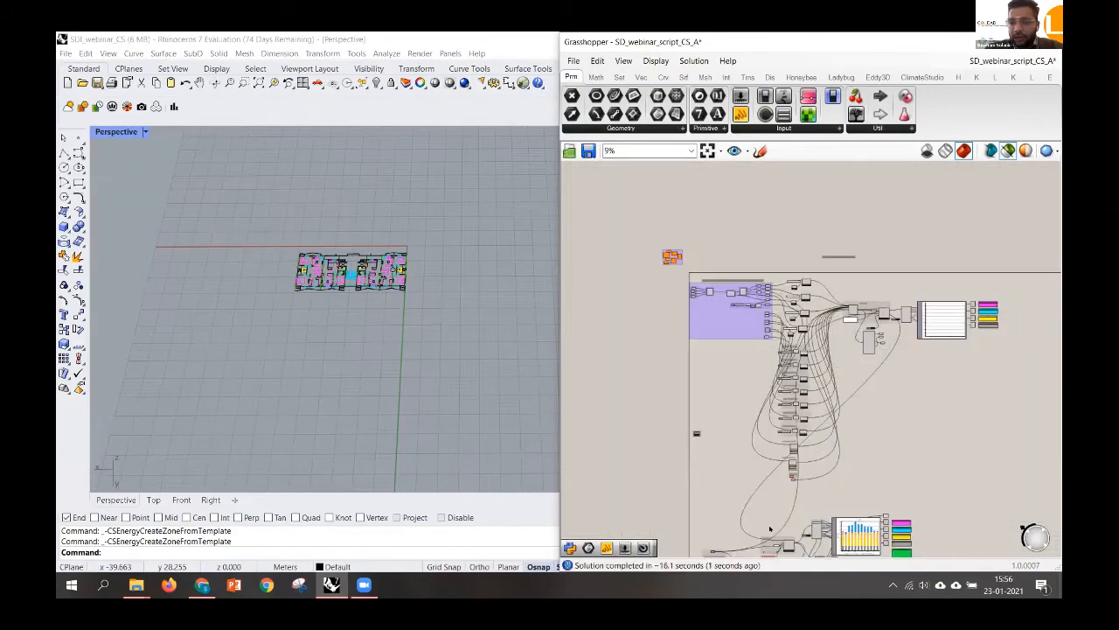
scroll(784, 523, up, 7)
scroll(660, 362, up, 4)
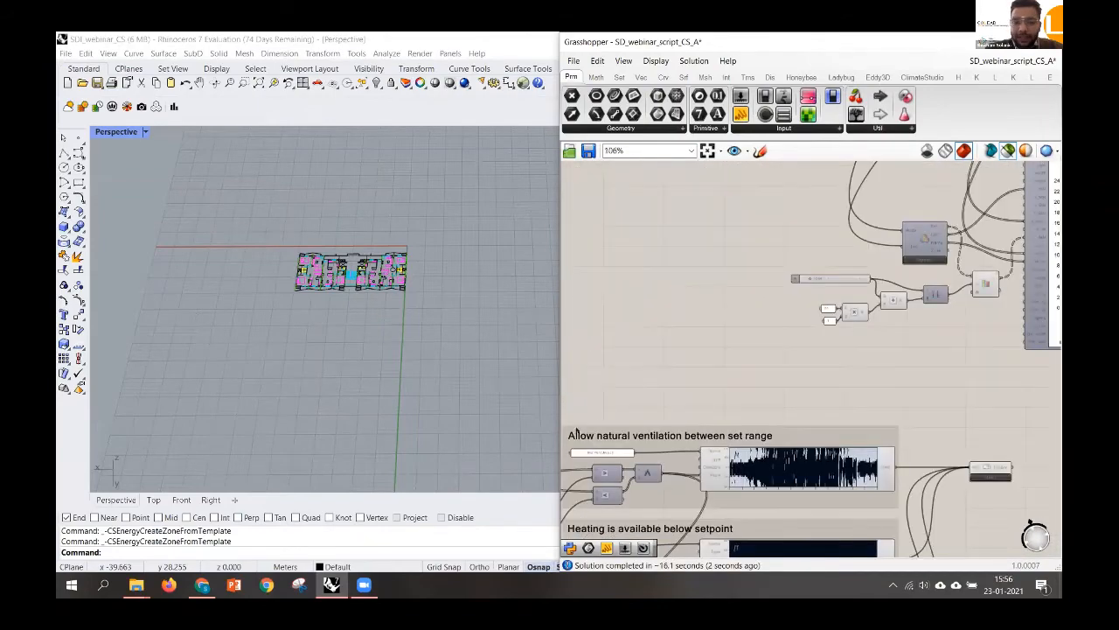
scroll(660, 362, down, 2)
scroll(649, 367, up, 3)
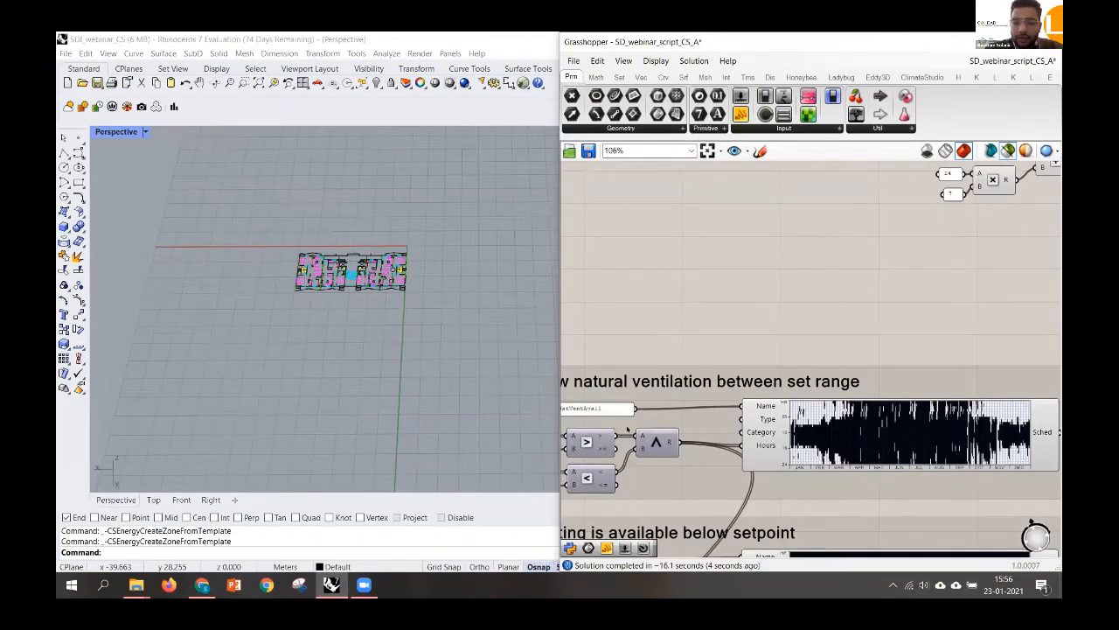
scroll(636, 373, down, 4)
scroll(627, 406, up, 4)
scroll(627, 406, up, 1)
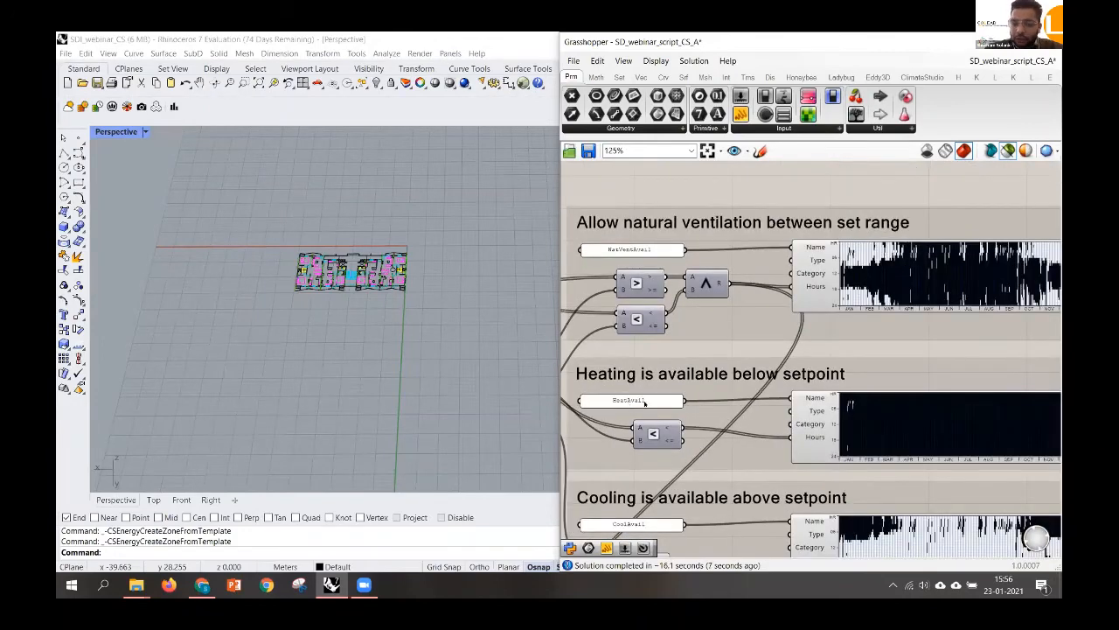
scroll(637, 429, down, 10)
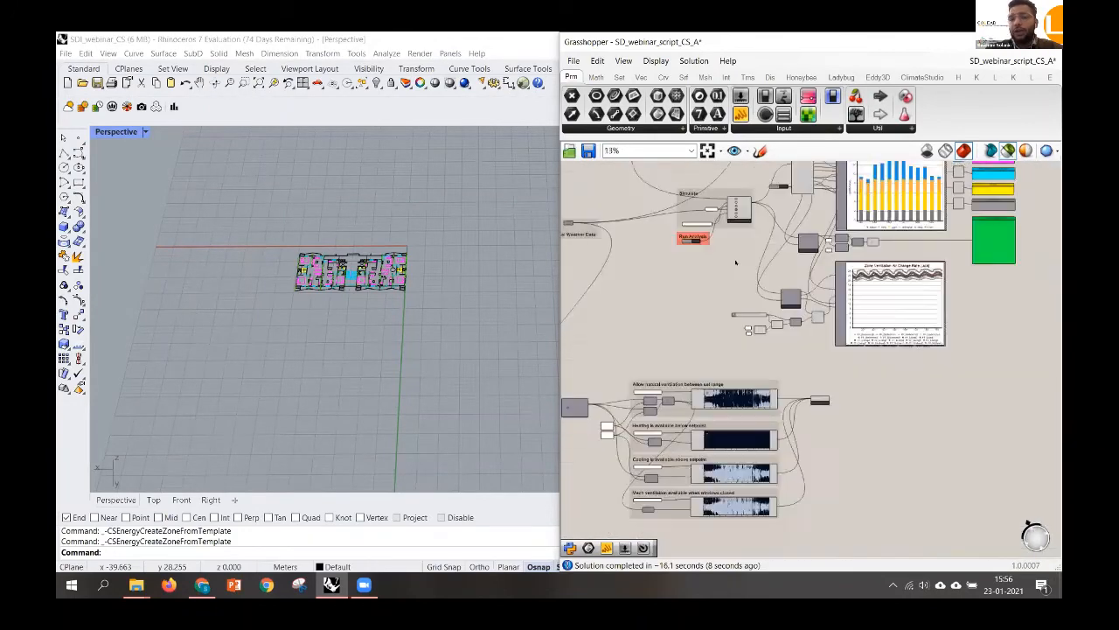
Set the heating availability schedule to HeatAvail in the FF_Bedrooms zone's HVAC settings
scroll(628, 413, up, 10)
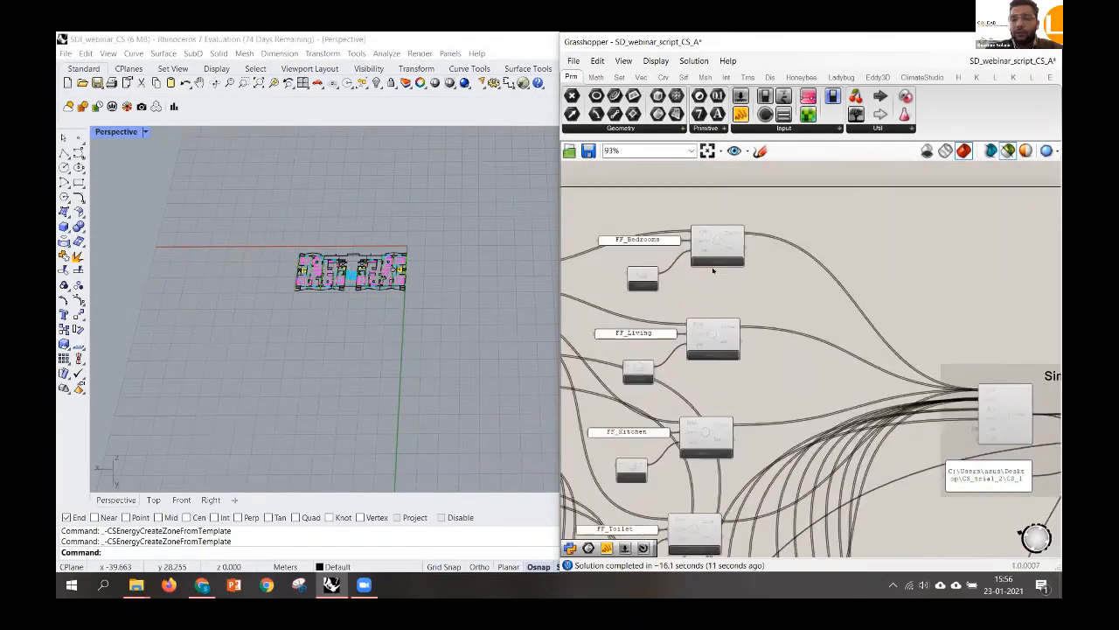
click(712, 267)
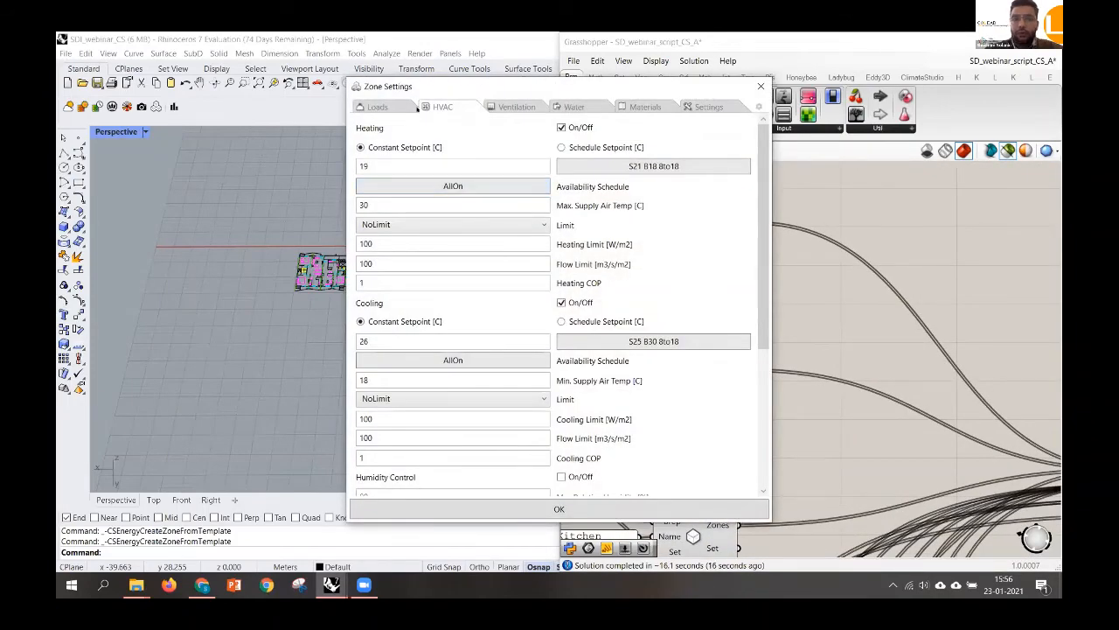
click(479, 185)
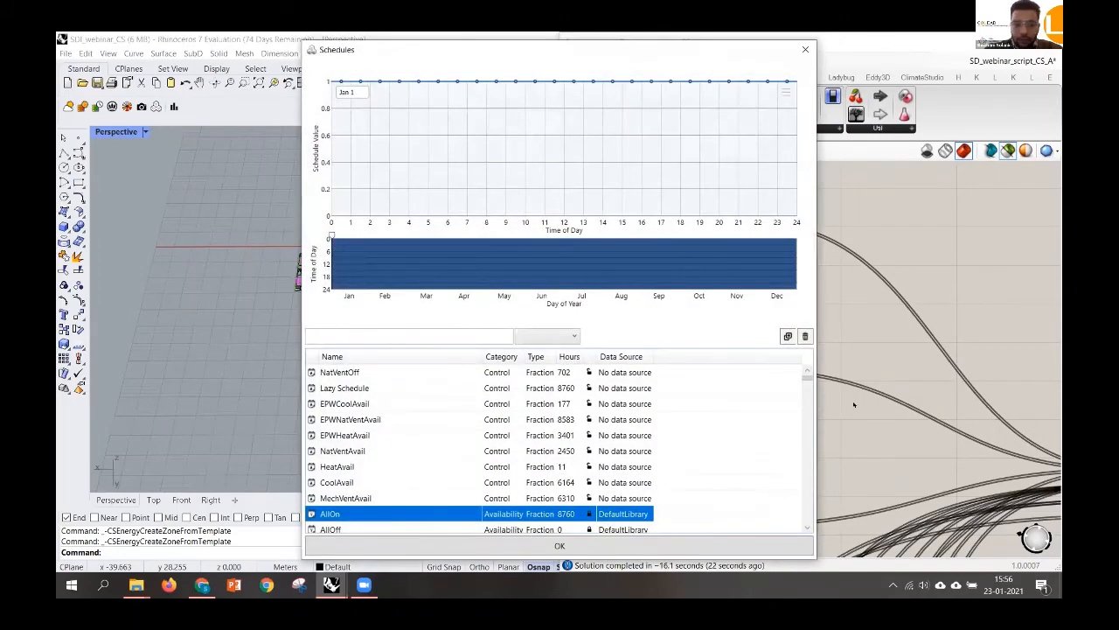
click(336, 466)
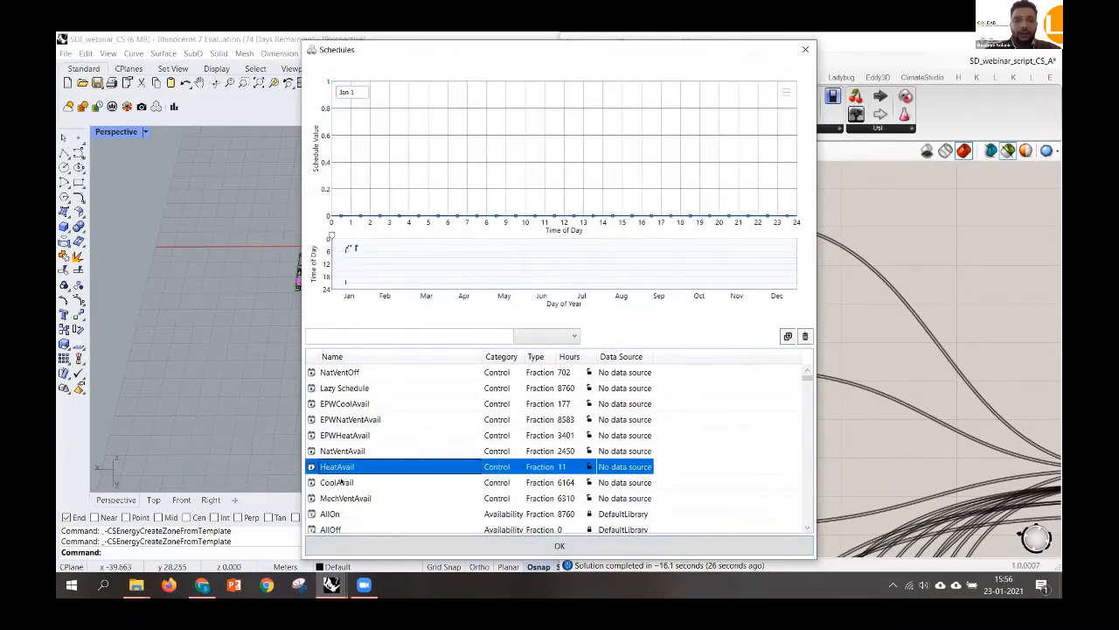
click(341, 482)
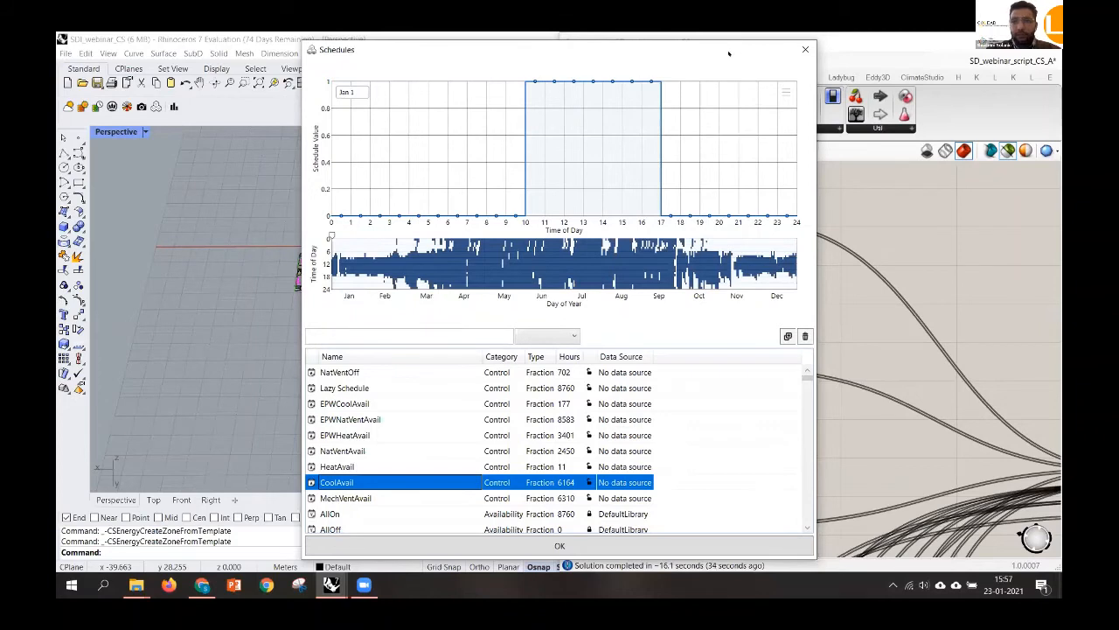
drag(489, 50, 484, 123)
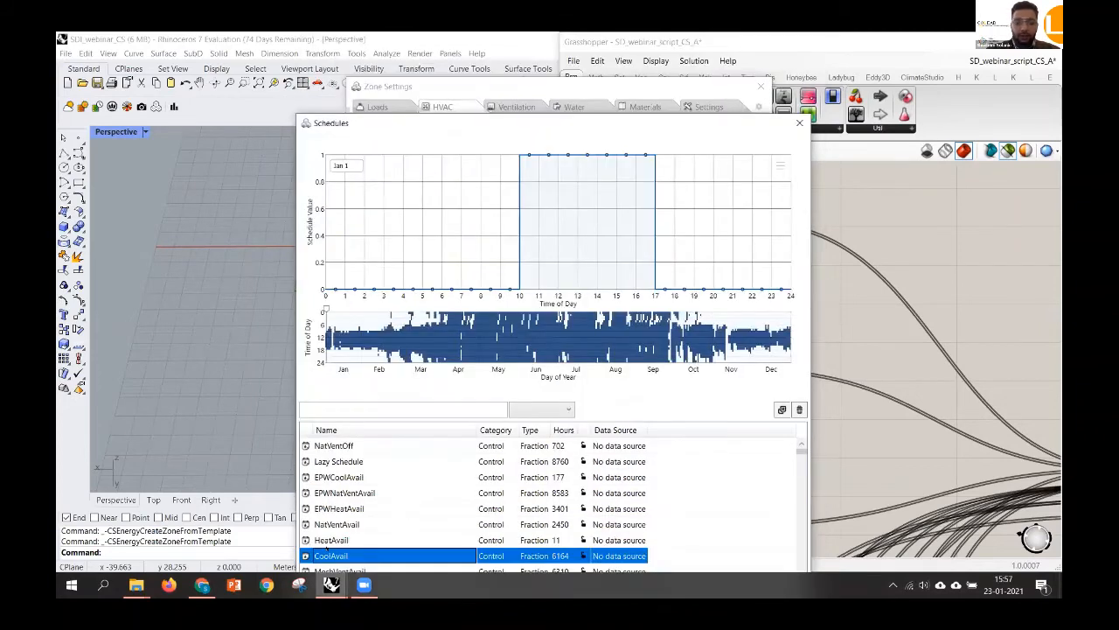
click(332, 540)
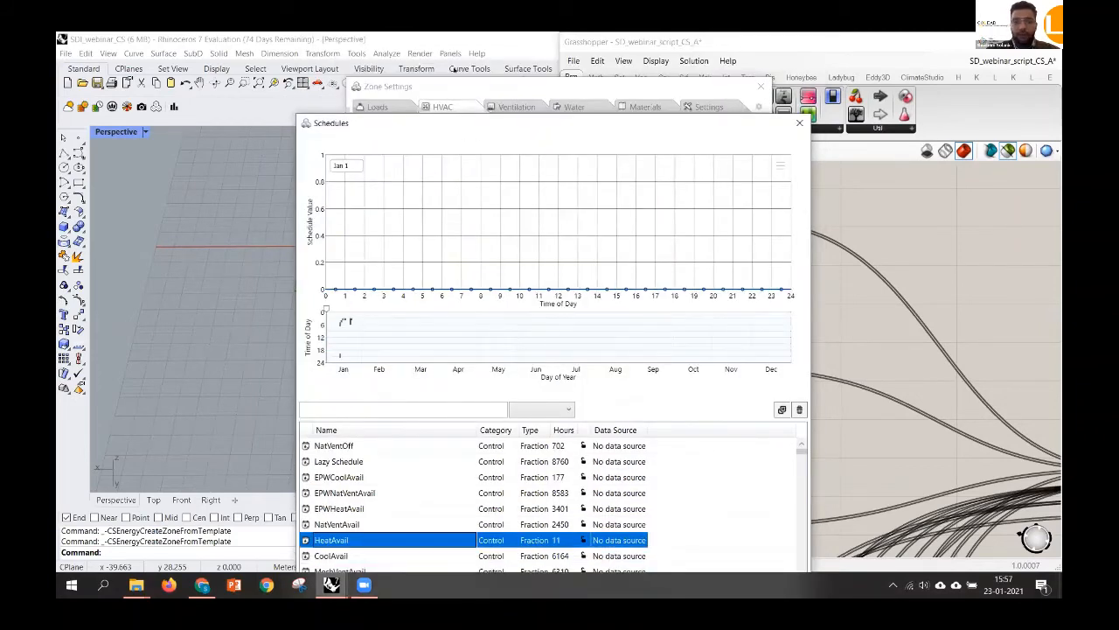
drag(463, 123, 434, 51)
click(536, 545)
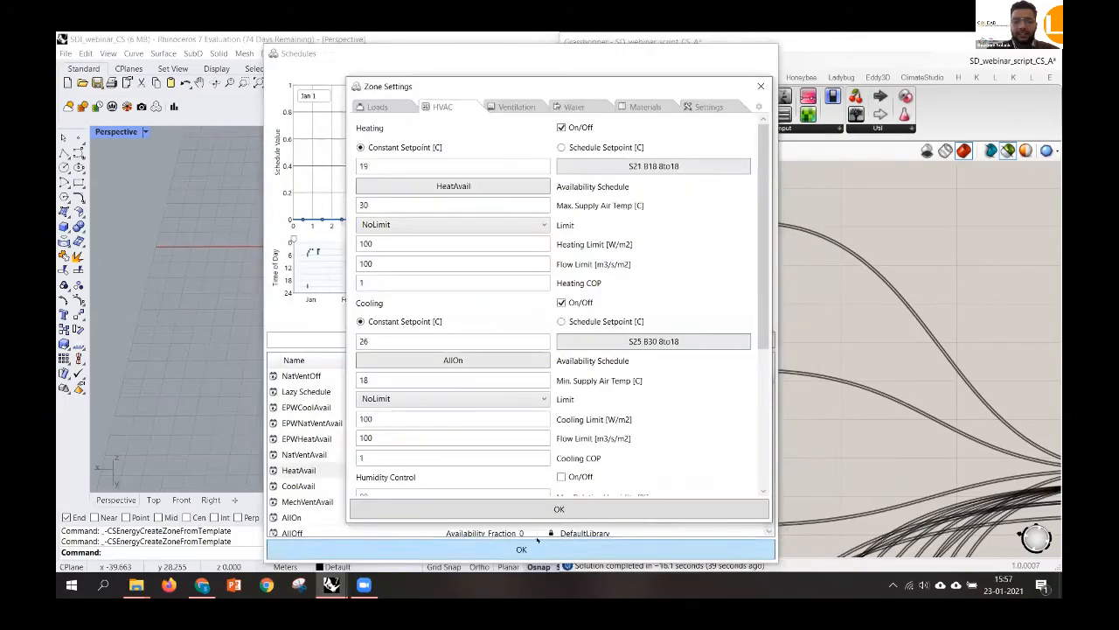
Set the bedrooms zone's cooling availability schedule to CoolAvail and open its ventilation settings
click(466, 360)
click(408, 483)
click(429, 546)
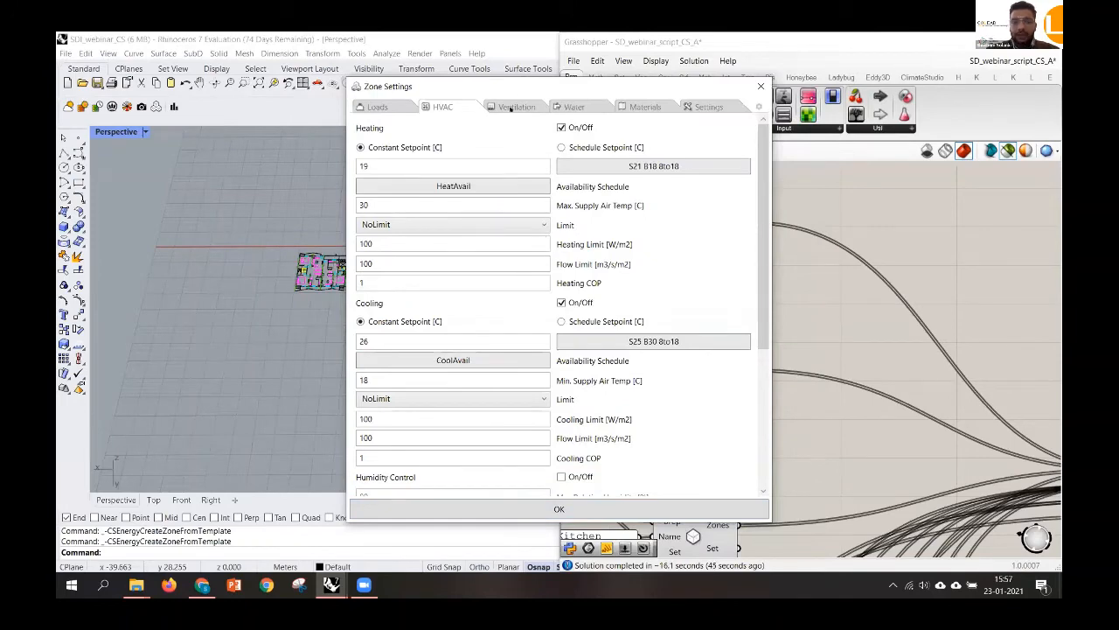
click(517, 106)
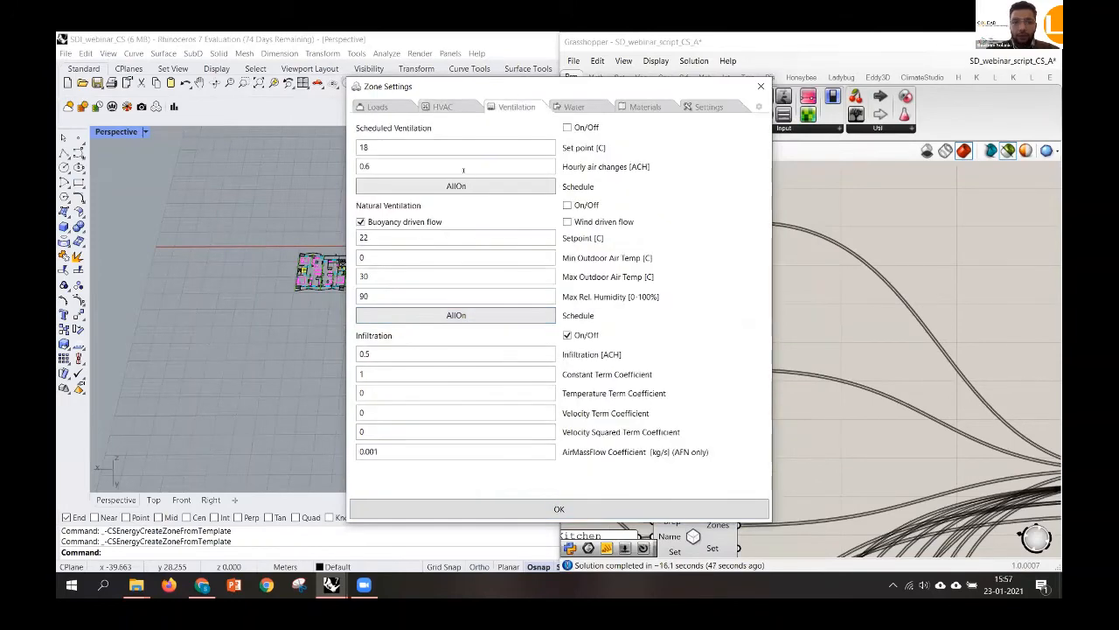
Set the scheduled ventilation schedule to NatVentAvail in the bedrooms zone's ventilation settings and apply the zone settings
scroll(394, 429, down, 1)
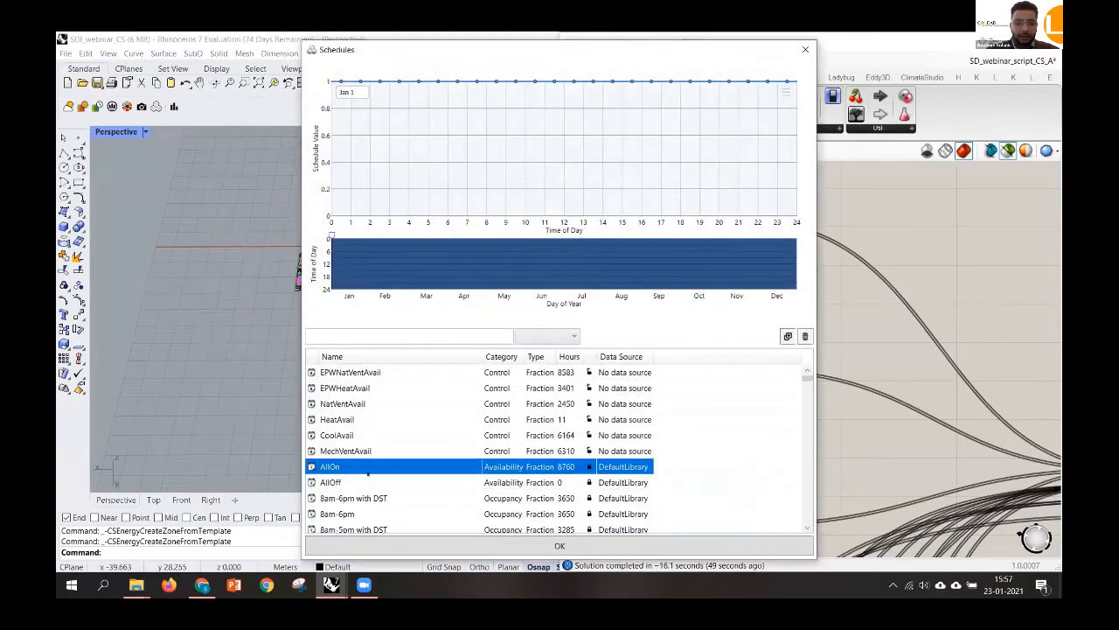
click(358, 404)
click(419, 541)
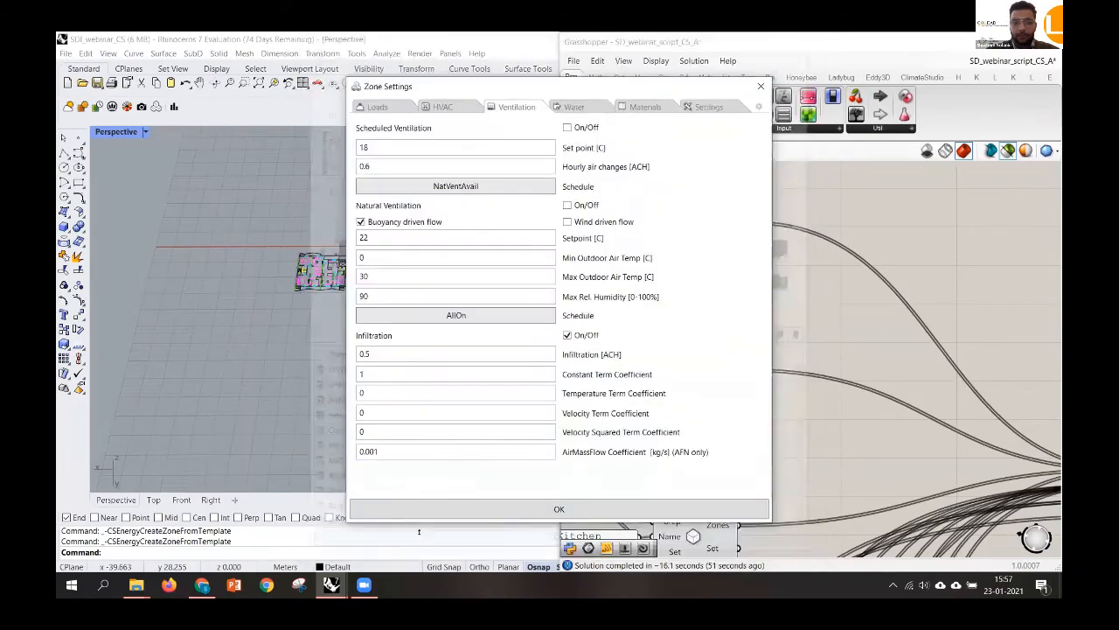
click(542, 509)
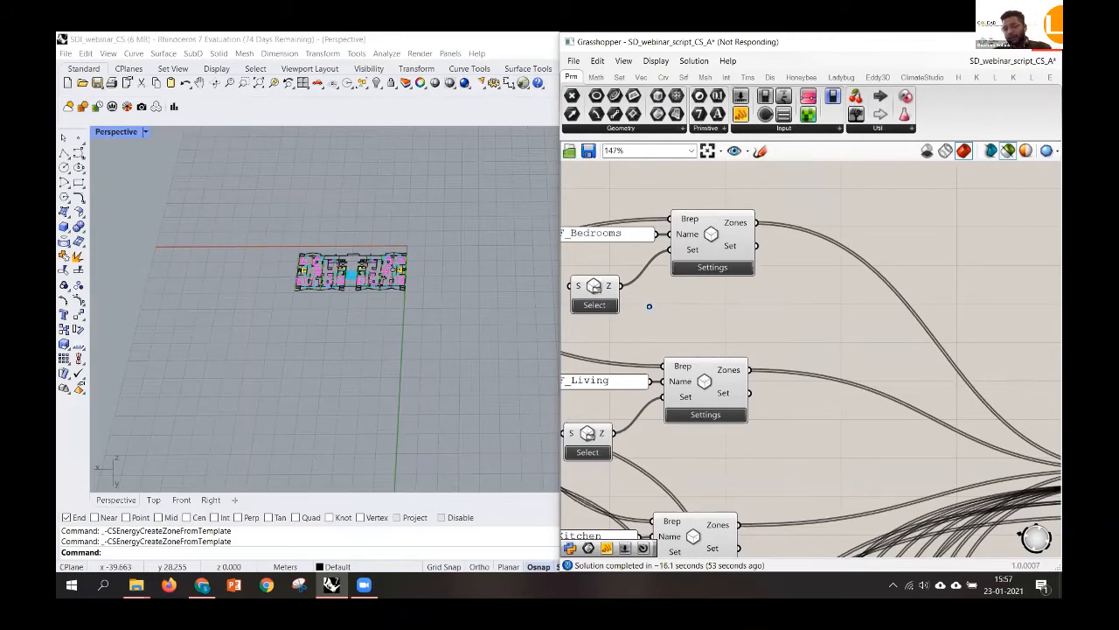
Move the Run toggle closer to the EnergyPlus simulation component inside the Simulate group
scroll(651, 308, down, 3)
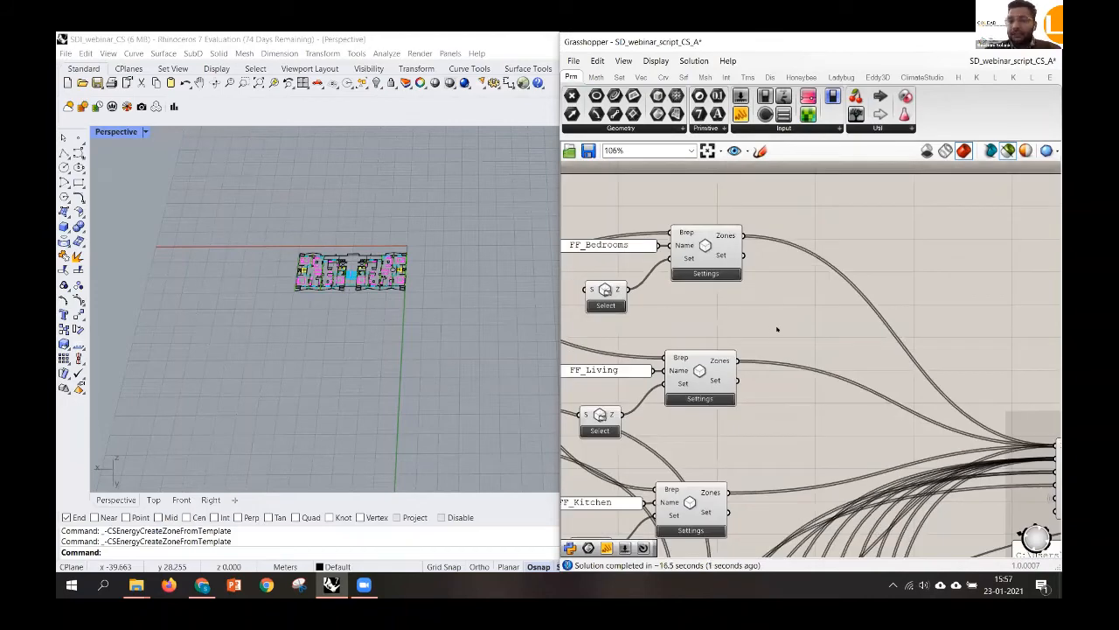
scroll(687, 395, down, 8)
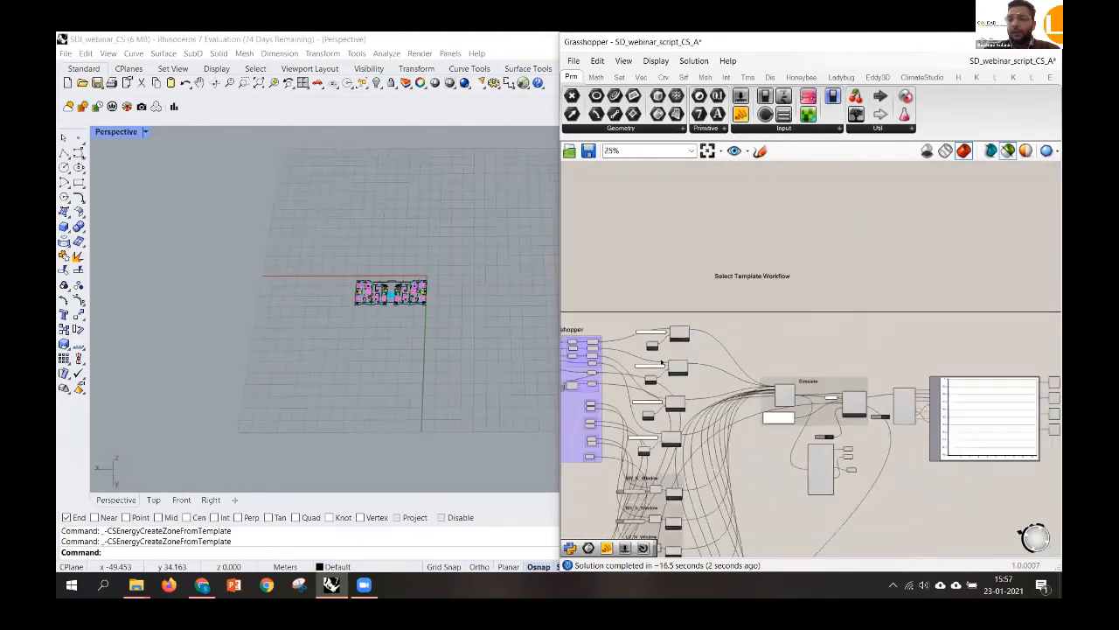
scroll(710, 455, up, 10)
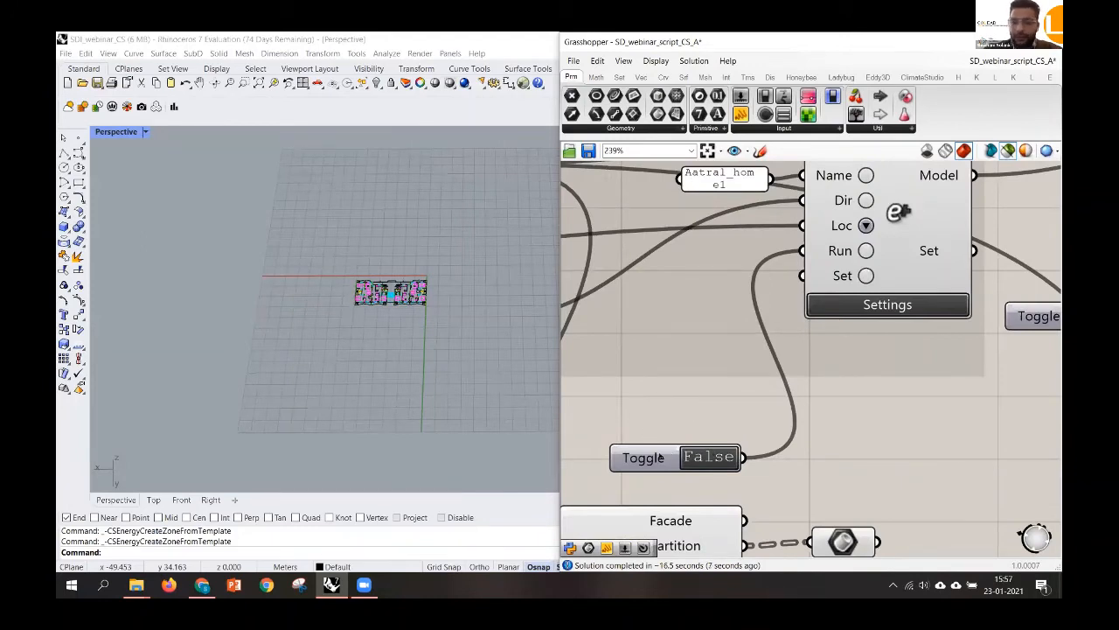
drag(653, 449, 646, 347)
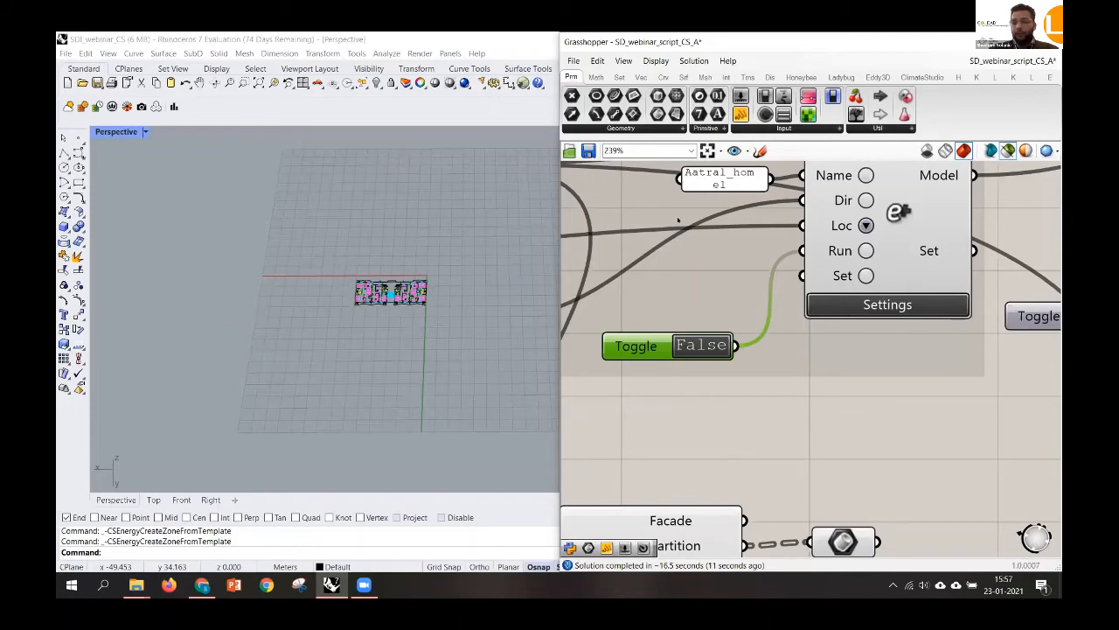
Examine the weather-driven natural ventilation, heating, cooling and mechanical ventilation schedule groups below the energy model
scroll(898, 212, down, 7)
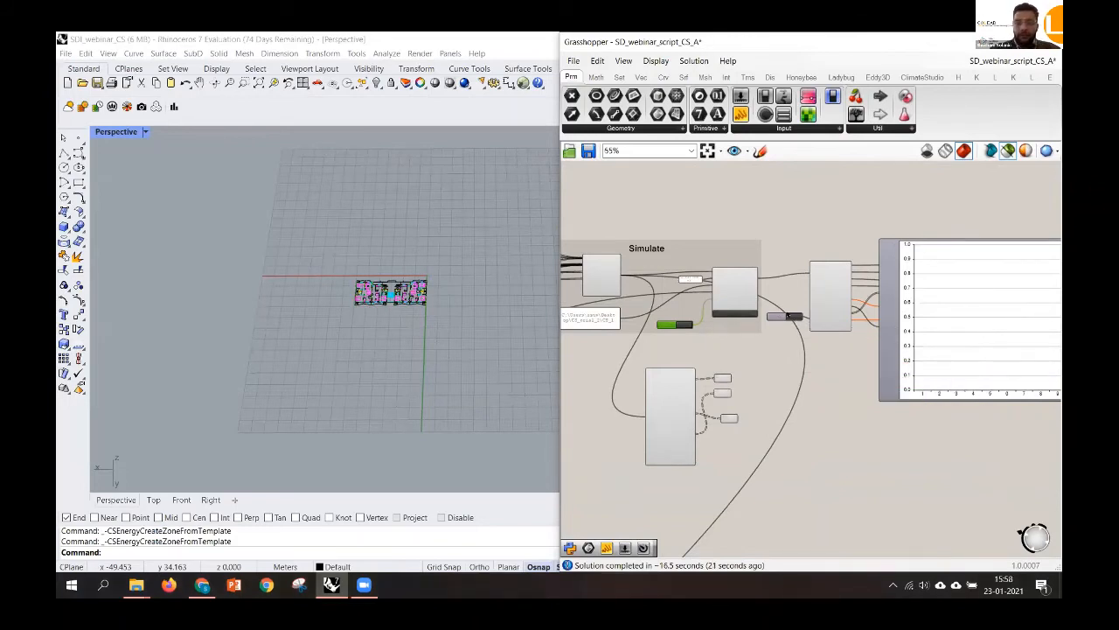
scroll(770, 267, down, 8)
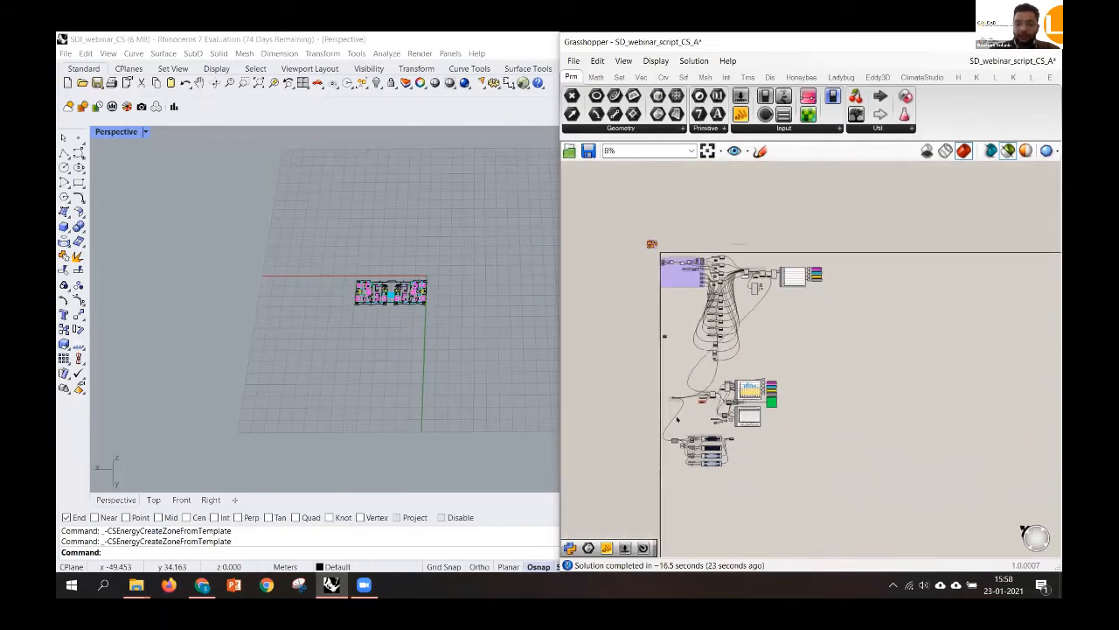
scroll(807, 360, up, 5)
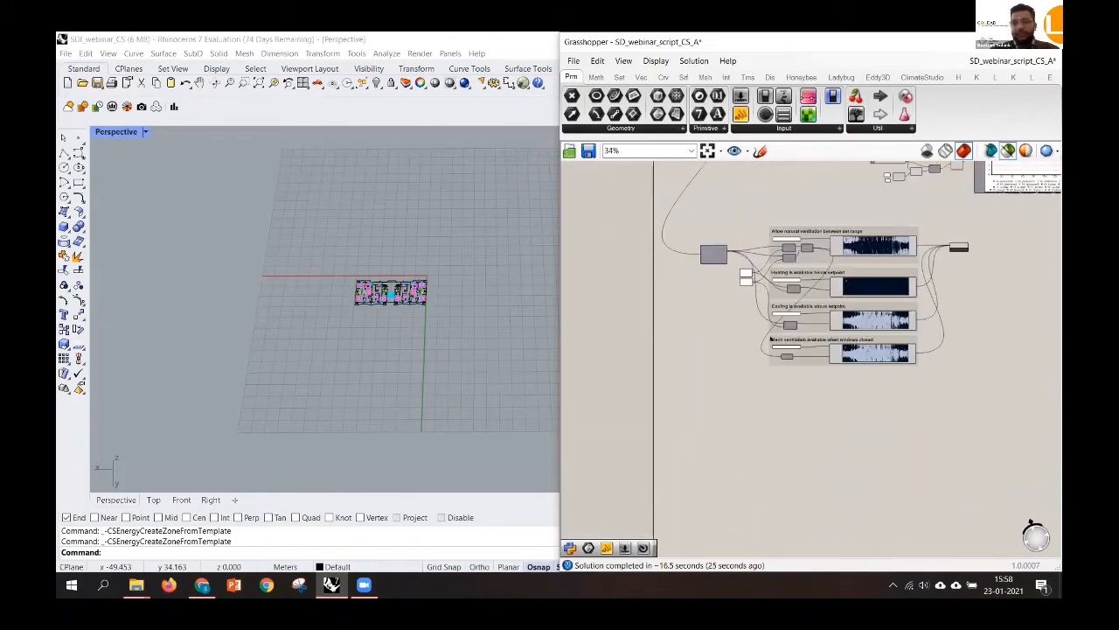
scroll(720, 224, down, 2)
scroll(720, 221, up, 3)
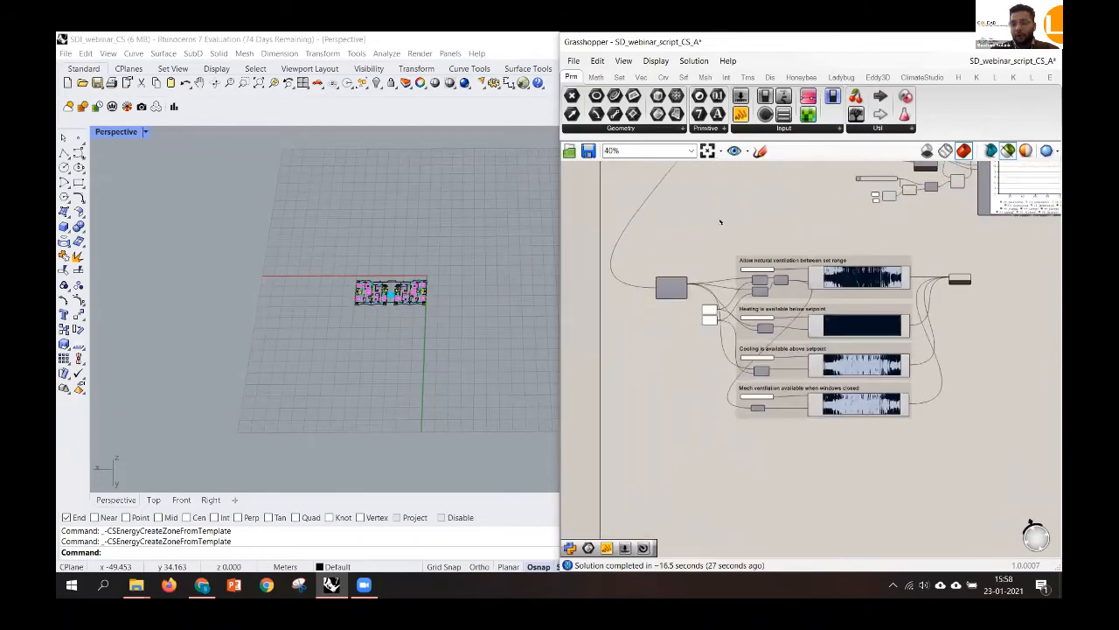
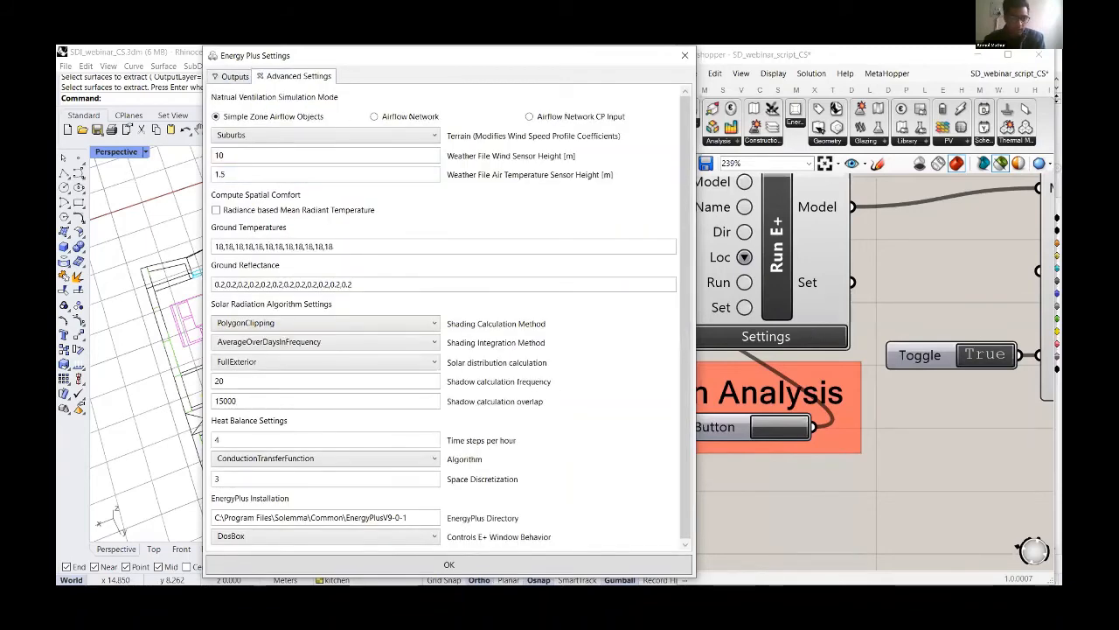
Set the natural ventilation simulation mode to Airflow Network in the advanced EnergyPlus settings
click(375, 116)
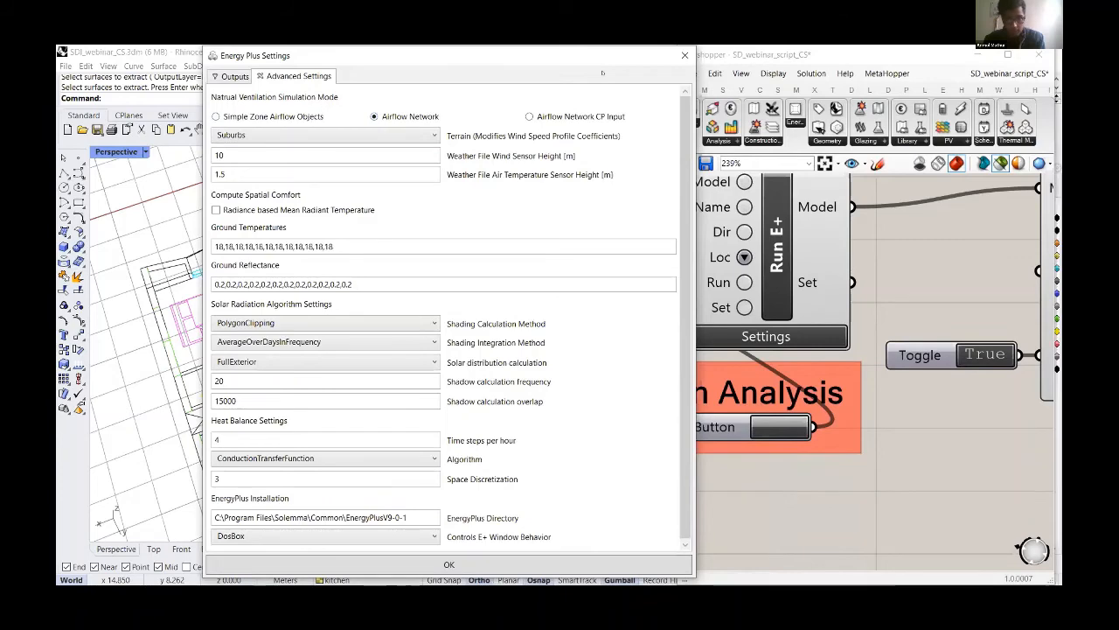
drag(542, 55, 451, 82)
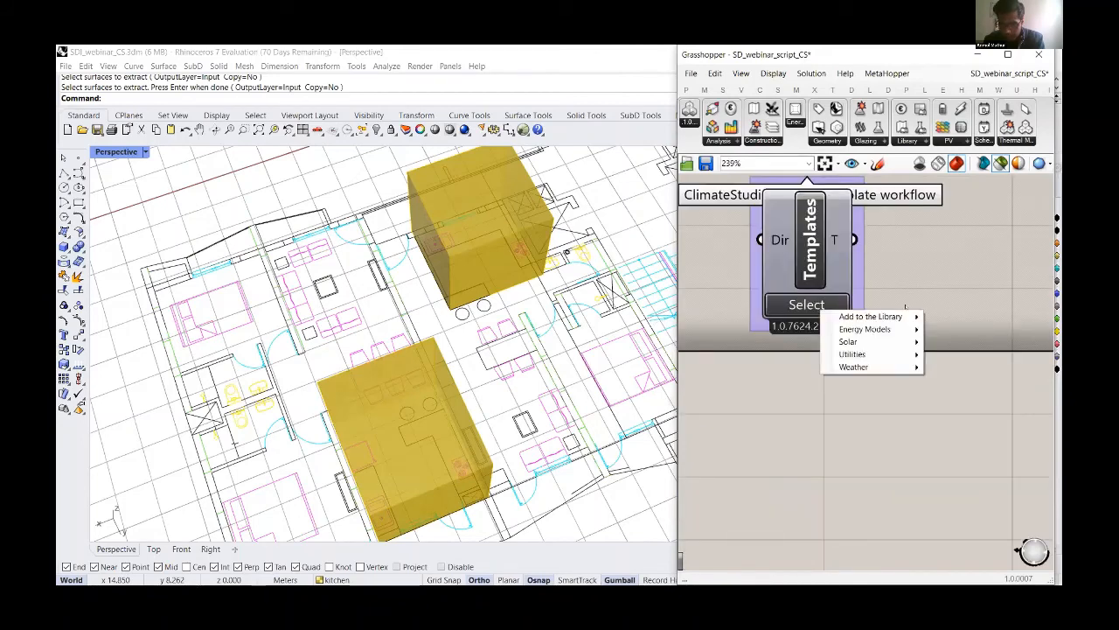
Insert the airflow network example from the Energy Models templates and move it to an empty area below the existing scripts
mouse_move(870, 328)
click(797, 327)
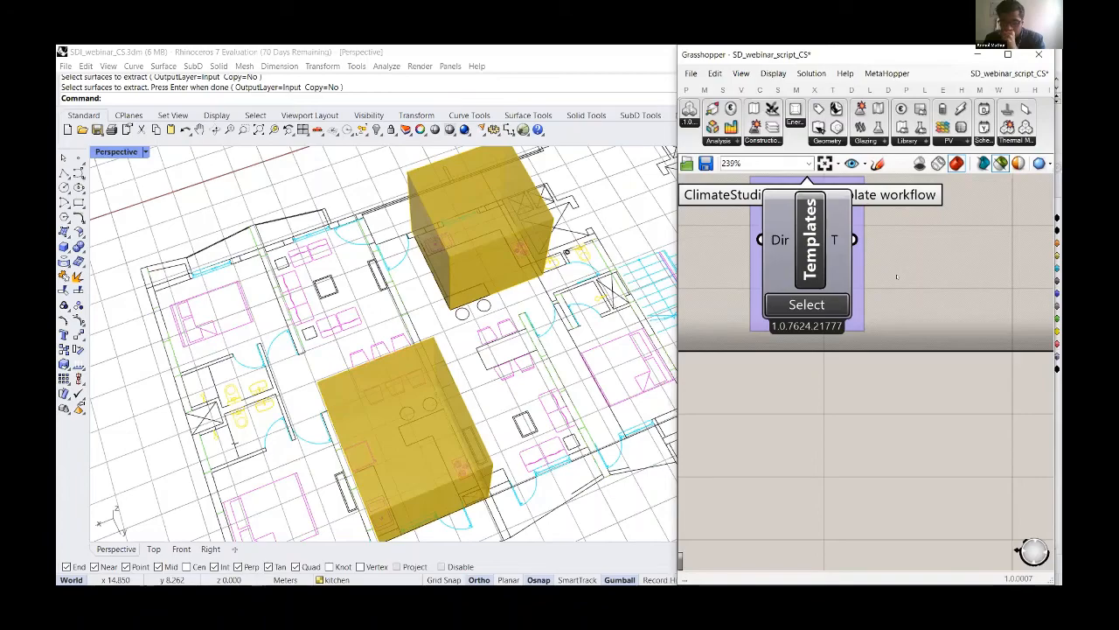
key(super+d)
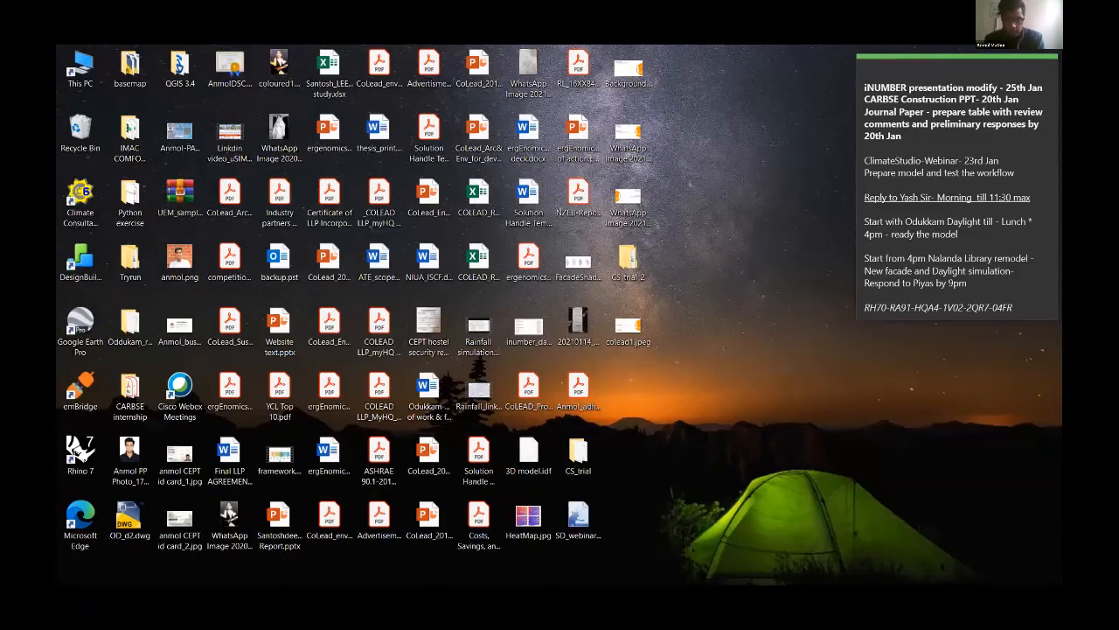
key(alt+Tab)
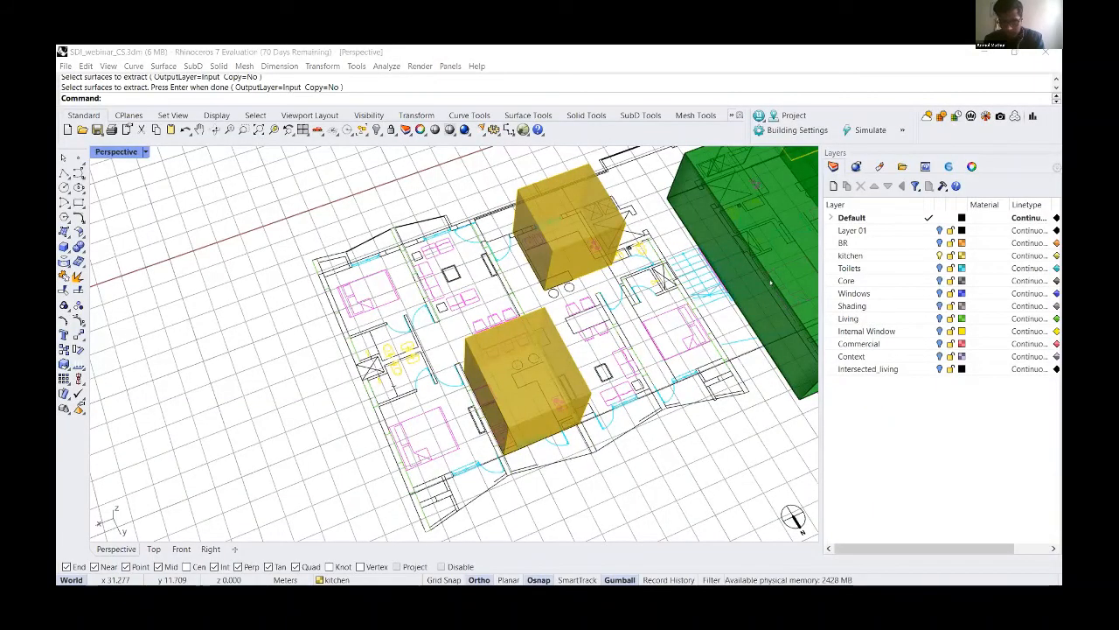
key(alt+Tab)
scroll(770, 282, down, 6)
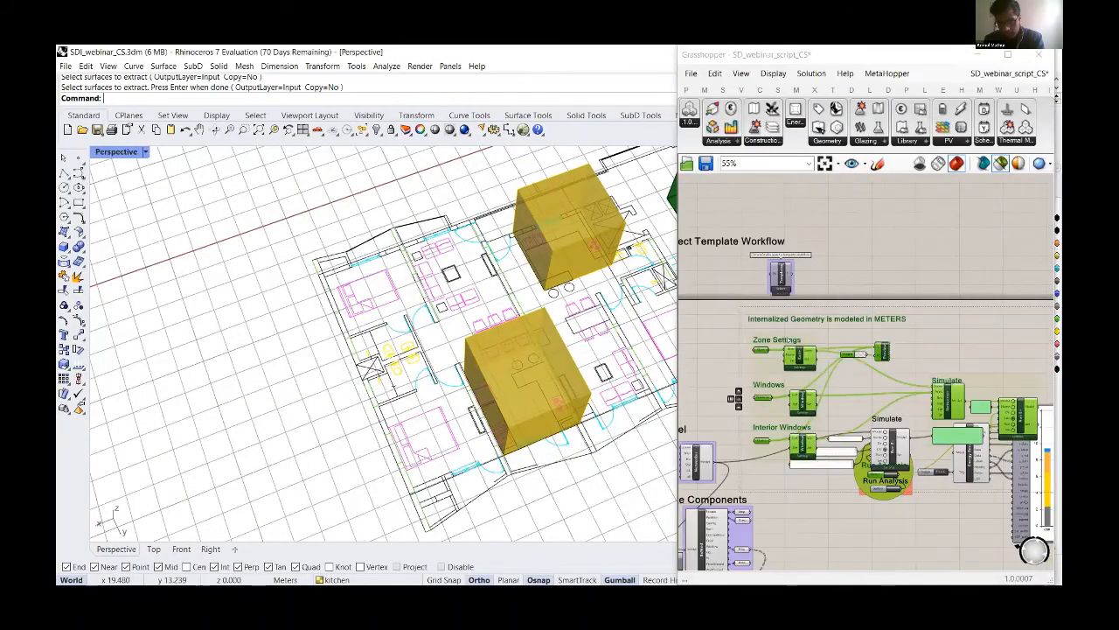
scroll(791, 345, down, 2)
scroll(821, 281, down, 12)
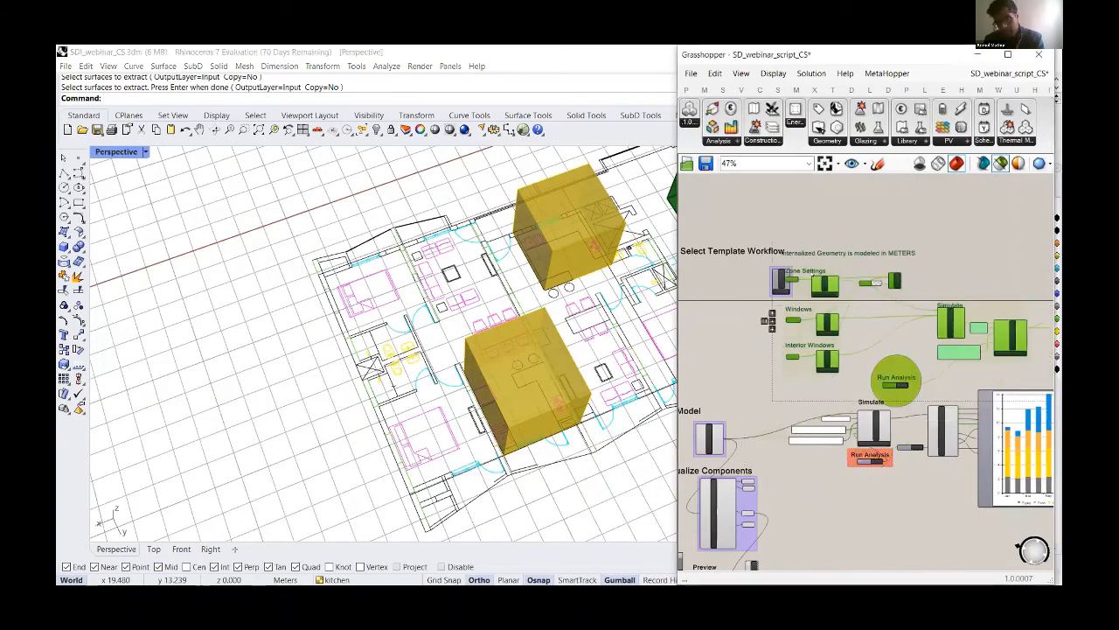
scroll(814, 282, down, 4)
drag(814, 282, 776, 408)
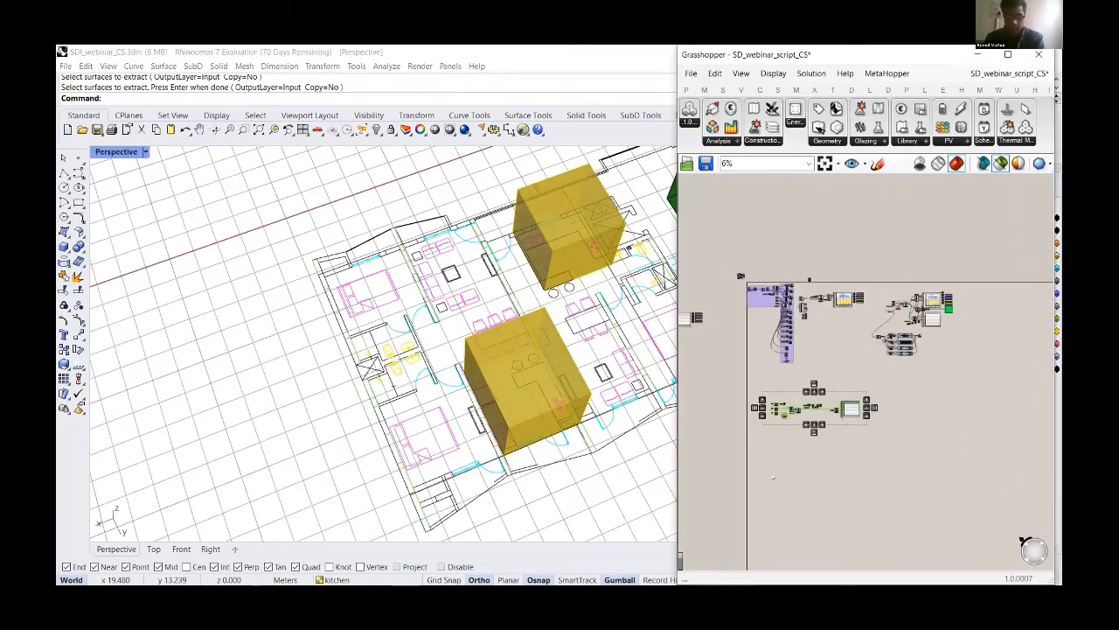
Run the EnergyPlus analysis of the AFN-Example airflow network template
scroll(773, 476, up, 12)
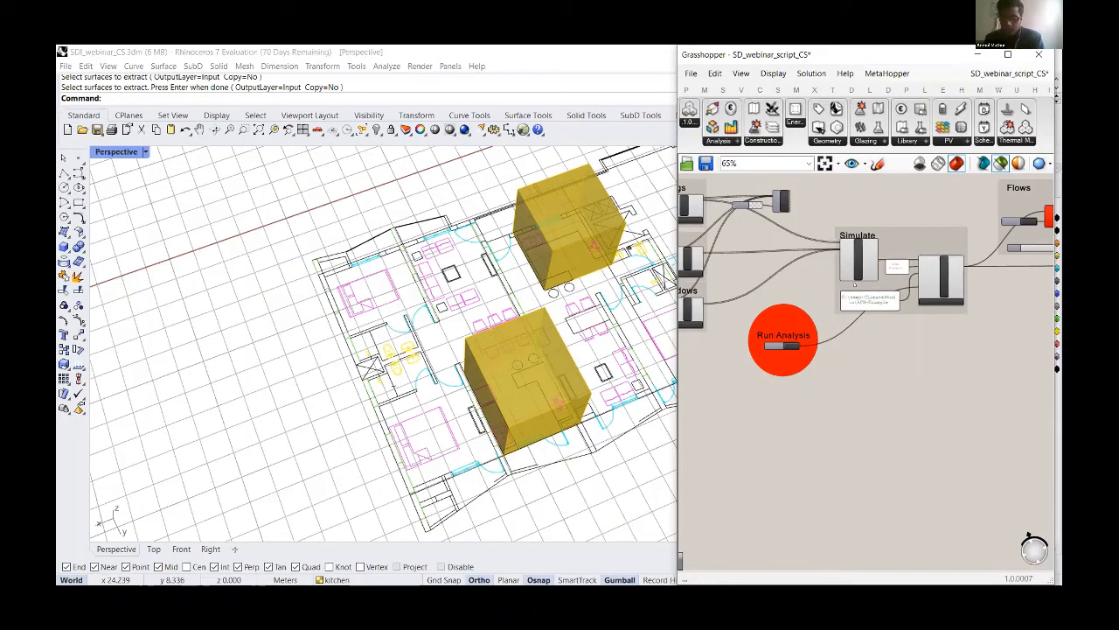
scroll(873, 318, down, 5)
scroll(933, 302, up, 9)
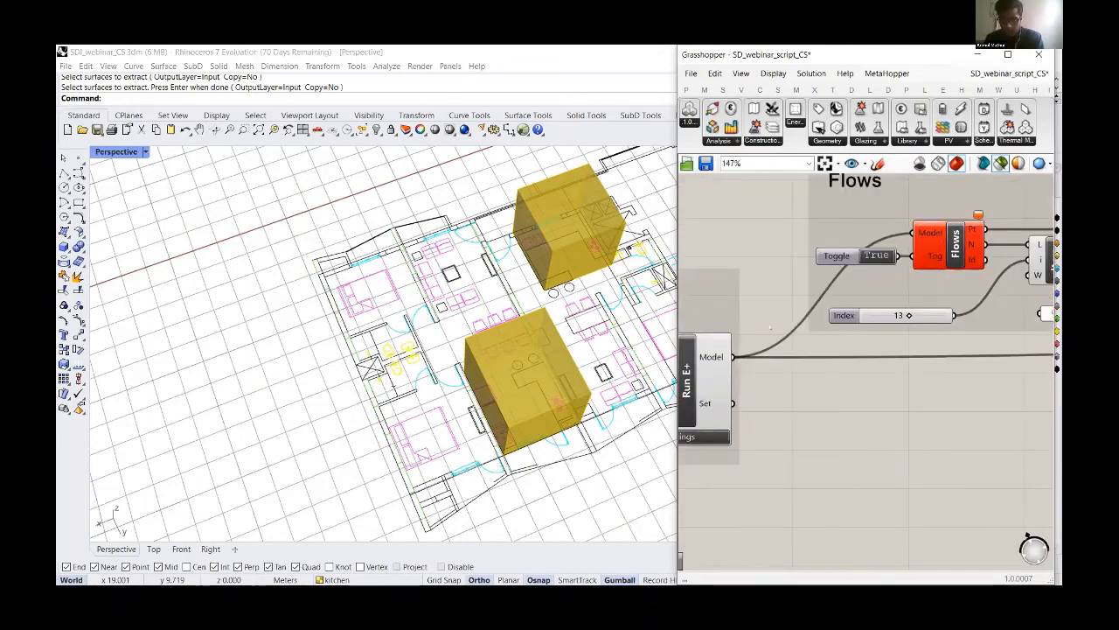
scroll(770, 327, down, 8)
scroll(710, 354, up, 7)
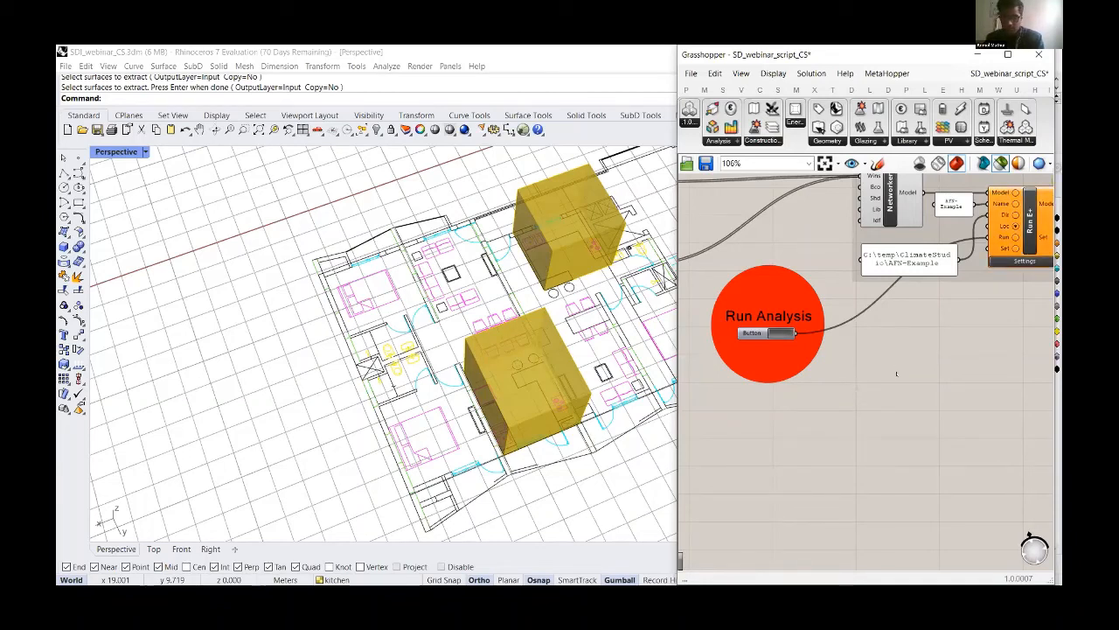
scroll(898, 372, down, 5)
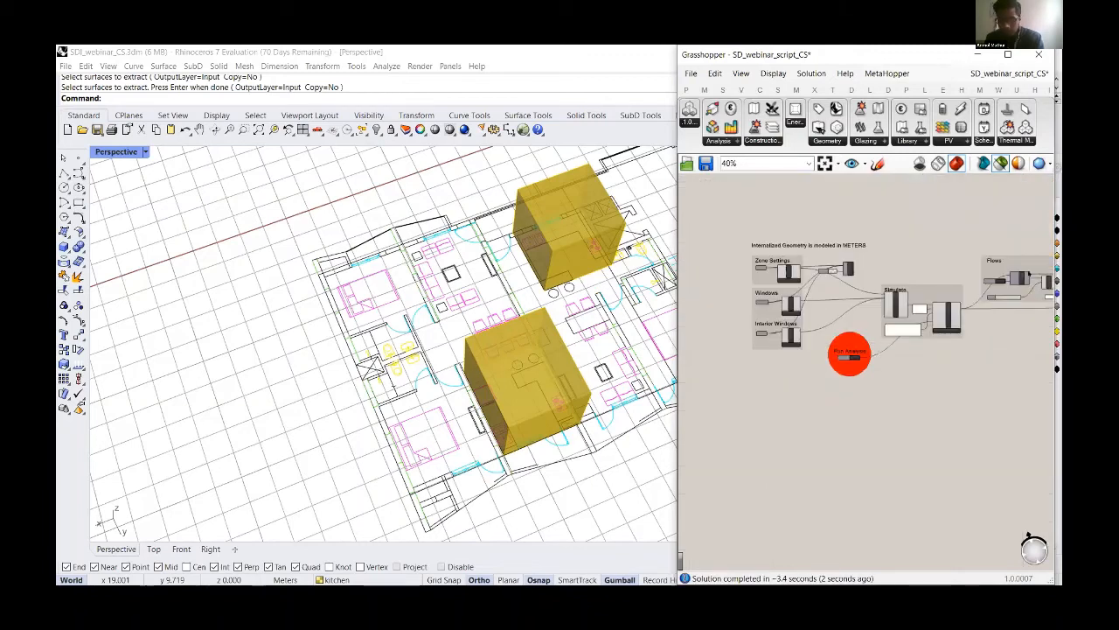
Examine the Flows group and the airflow arrows it draws over the floor plan
scroll(1020, 278, up, 7)
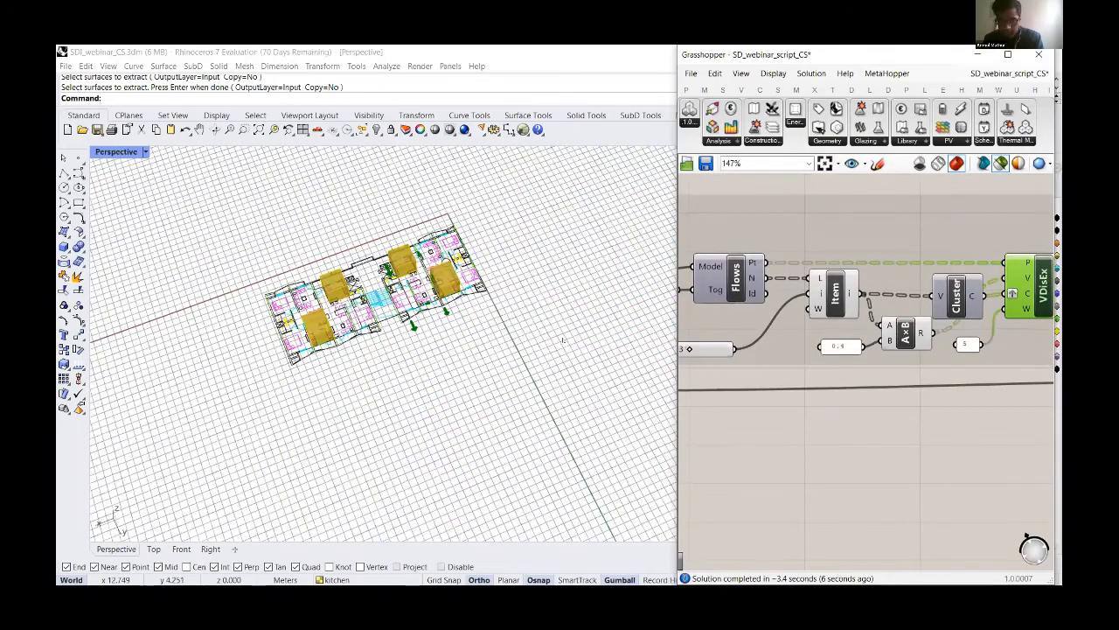
scroll(563, 339, up, 10)
scroll(889, 331, down, 3)
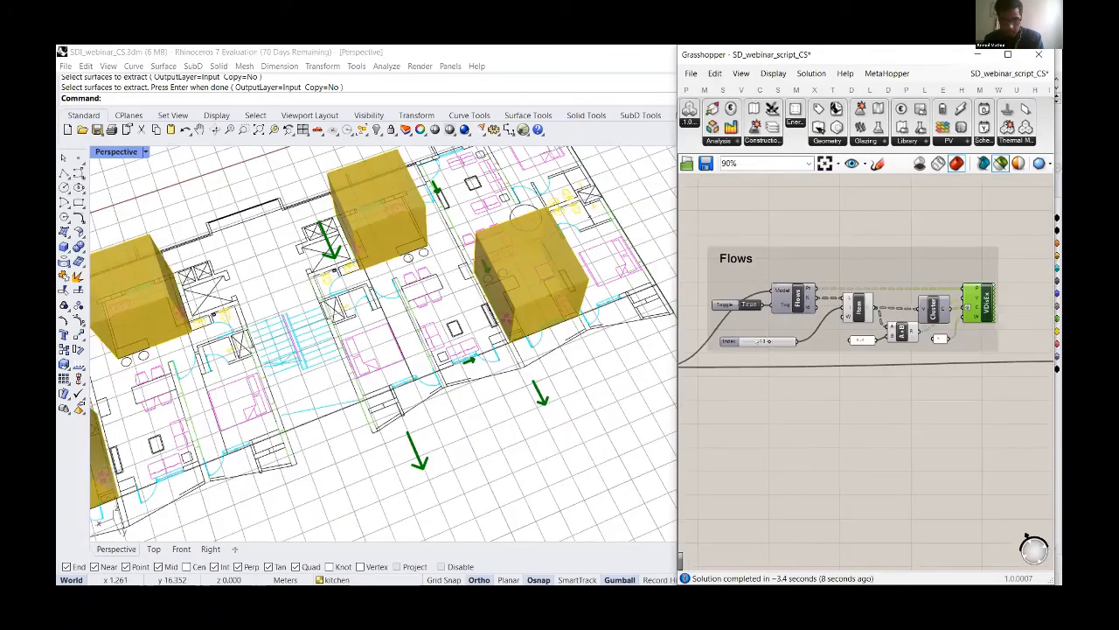
Set the Index slider in the Flows group to 12 and inspect the airflow arrows around the building's openings
scroll(831, 333, up, 7)
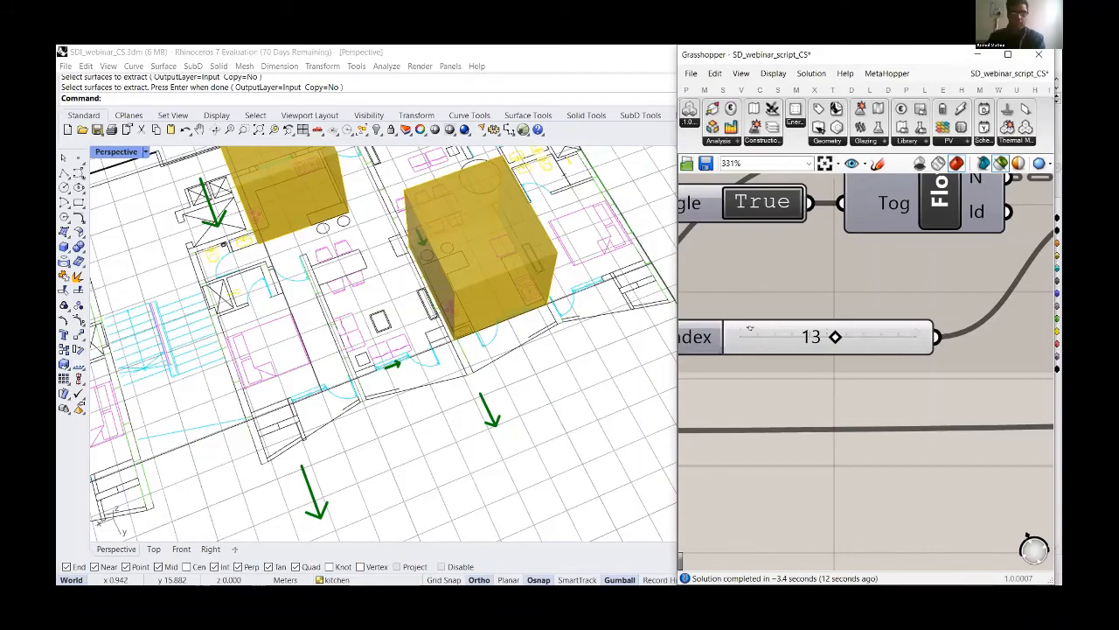
key(super+d)
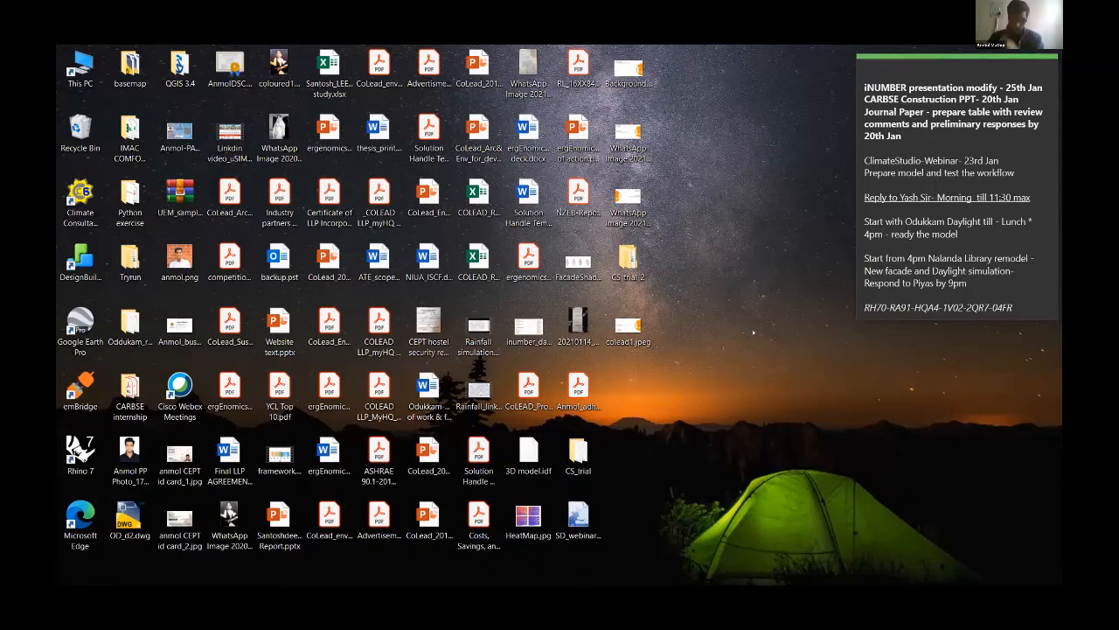
key(alt+Tab)
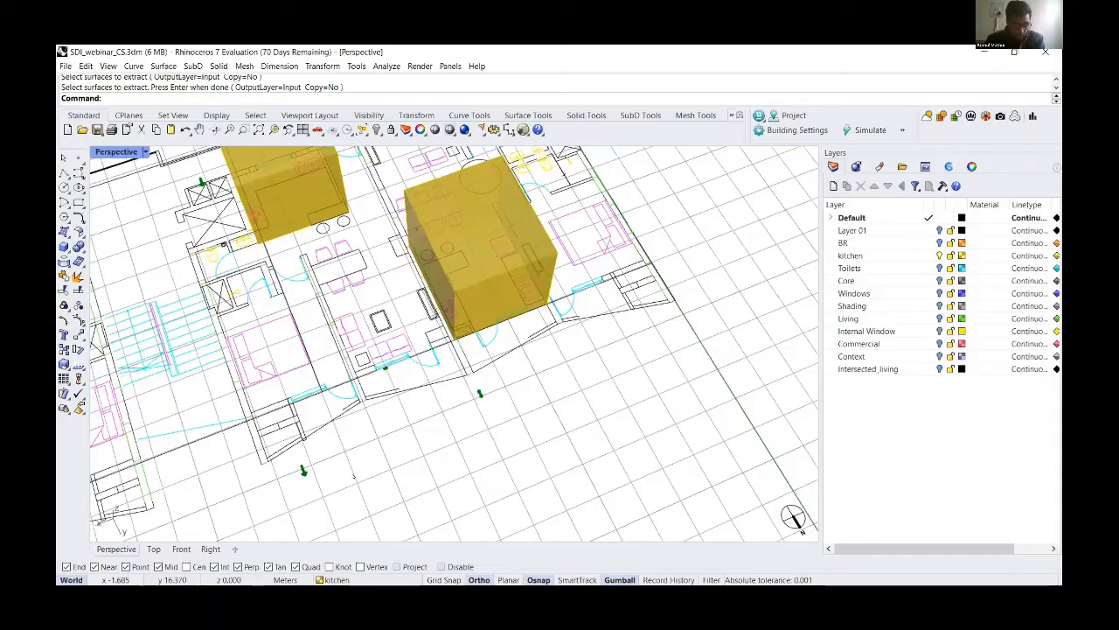
scroll(297, 425, up, 8)
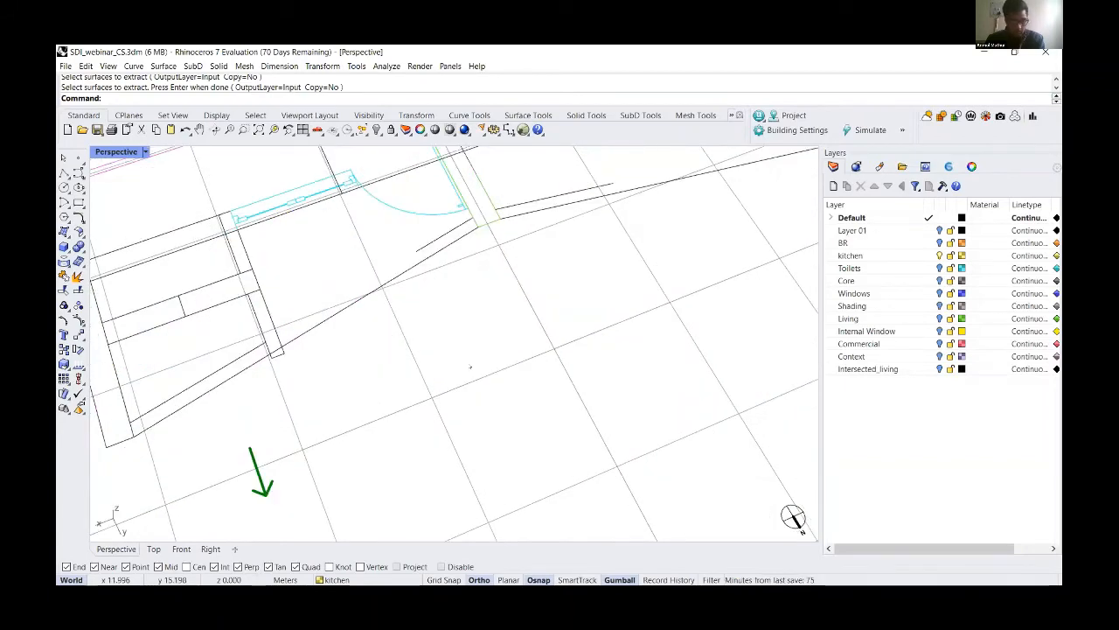
scroll(368, 467, down, 6)
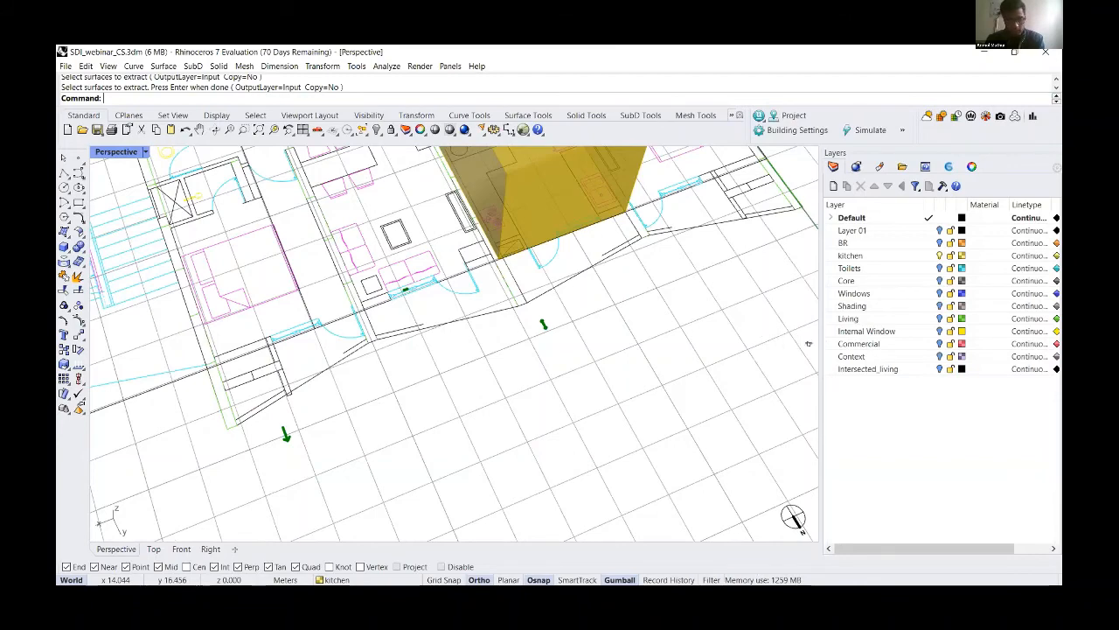
drag(809, 344, 835, 338)
scroll(776, 276, down, 4)
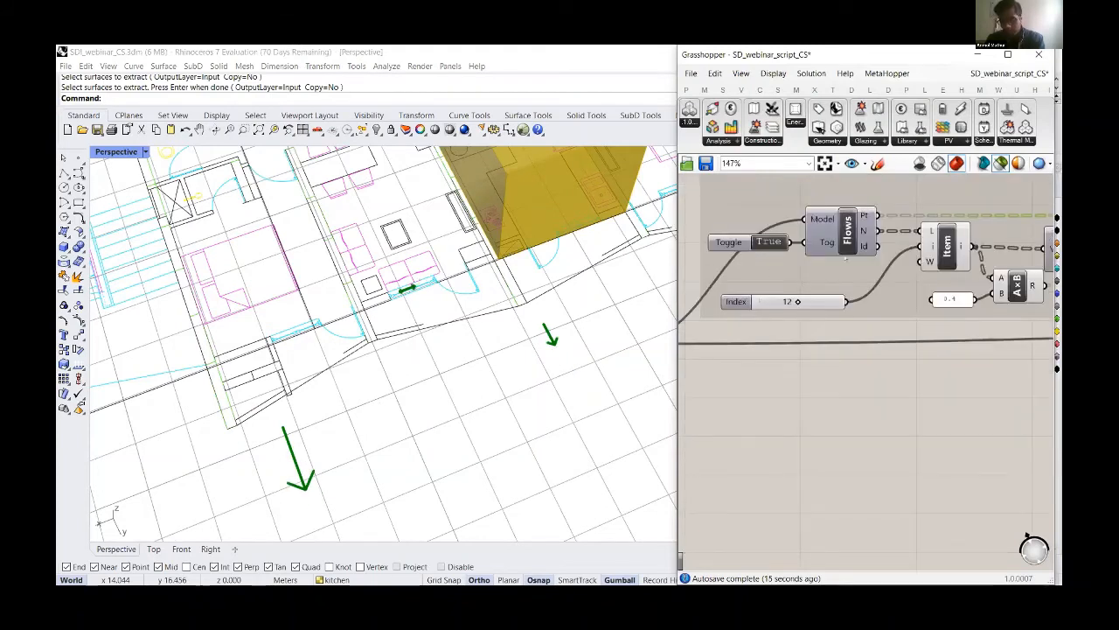
Examine the air change rate line chart for zones UNZ_0, UNZ_1 and UNZ_2
scroll(846, 259, down, 6)
scroll(804, 301, down, 2)
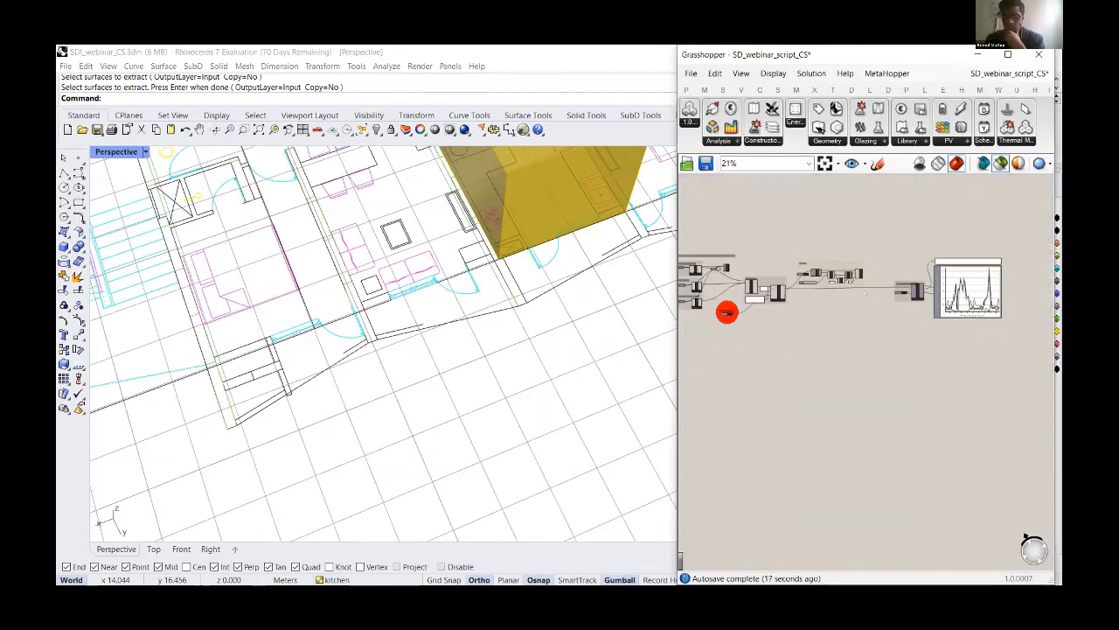
scroll(812, 300, up, 2)
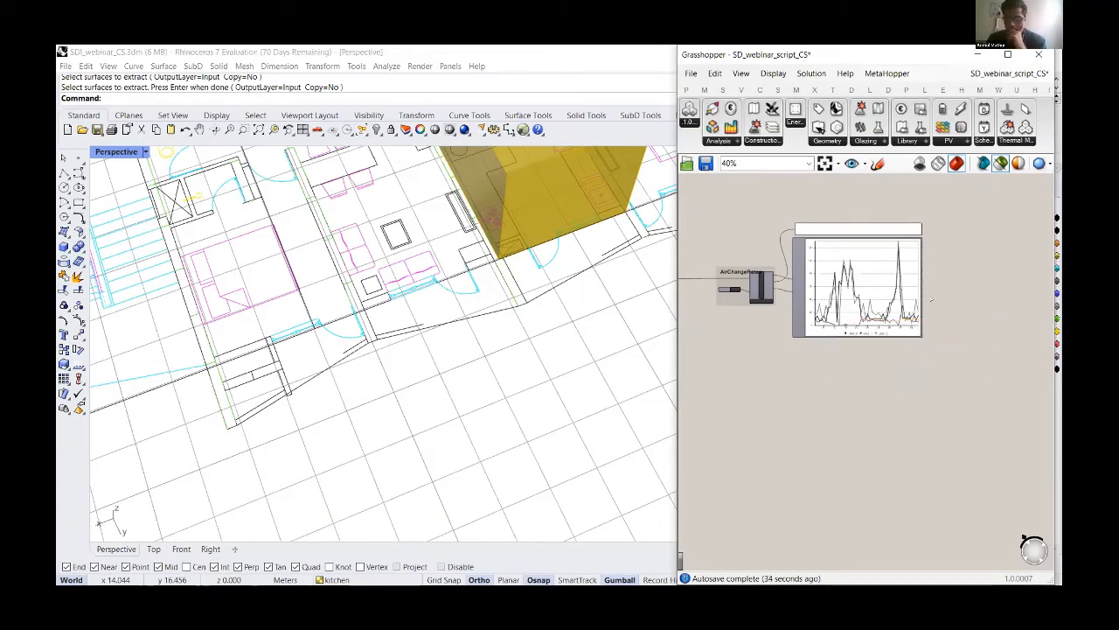
scroll(850, 310, up, 5)
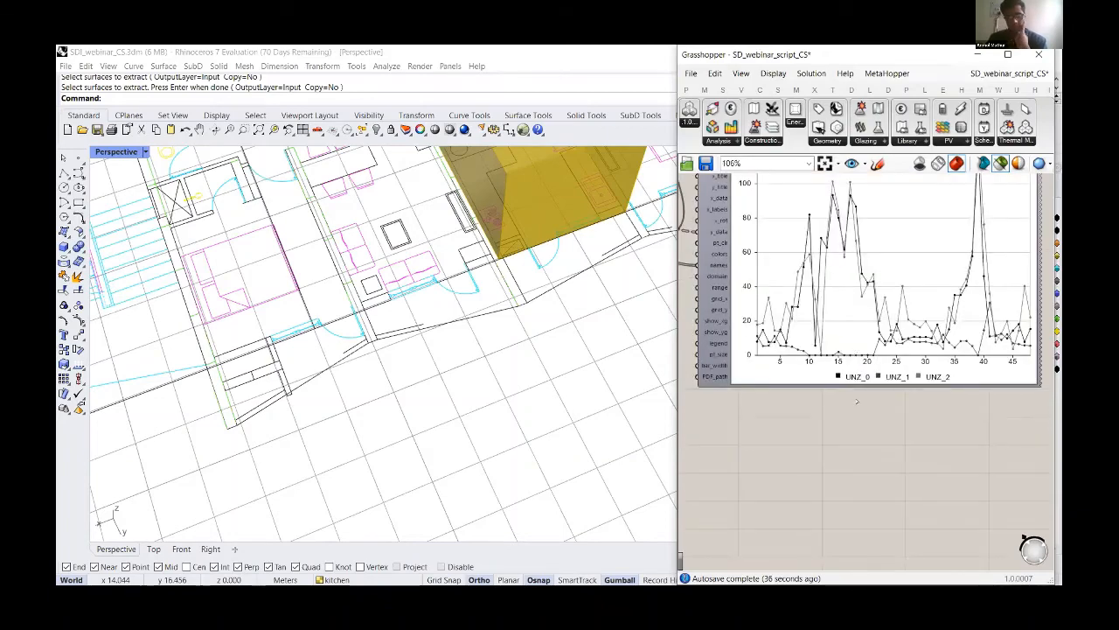
Compare the zone curves in the AirChangeRates plot and read the panel naming the plotted infiltration air change rate
scroll(797, 300, up, 2)
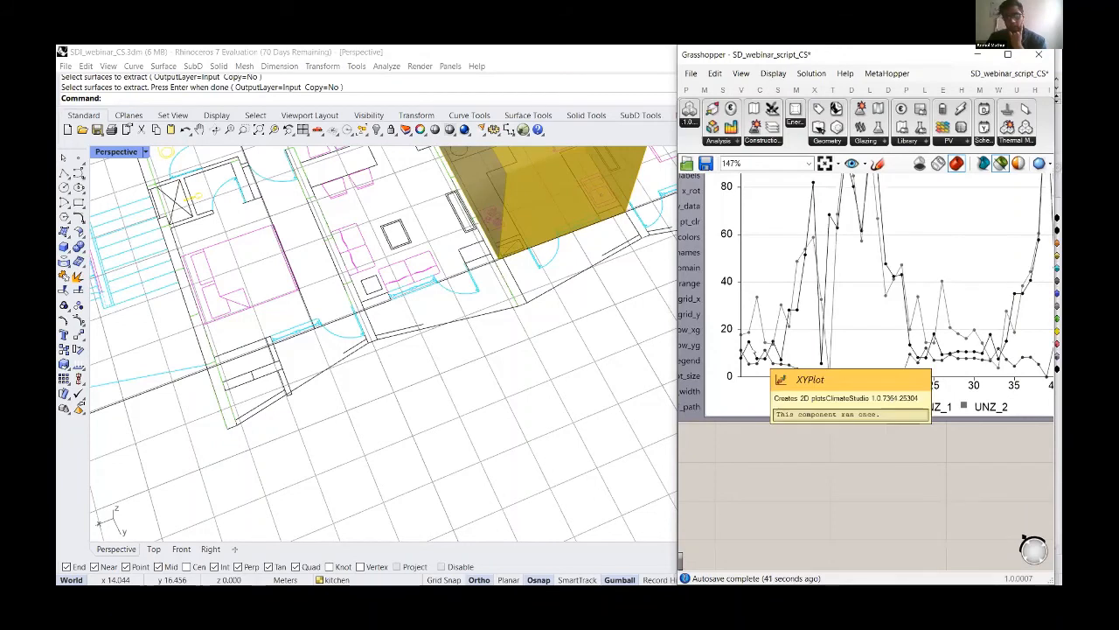
scroll(762, 394, down, 2)
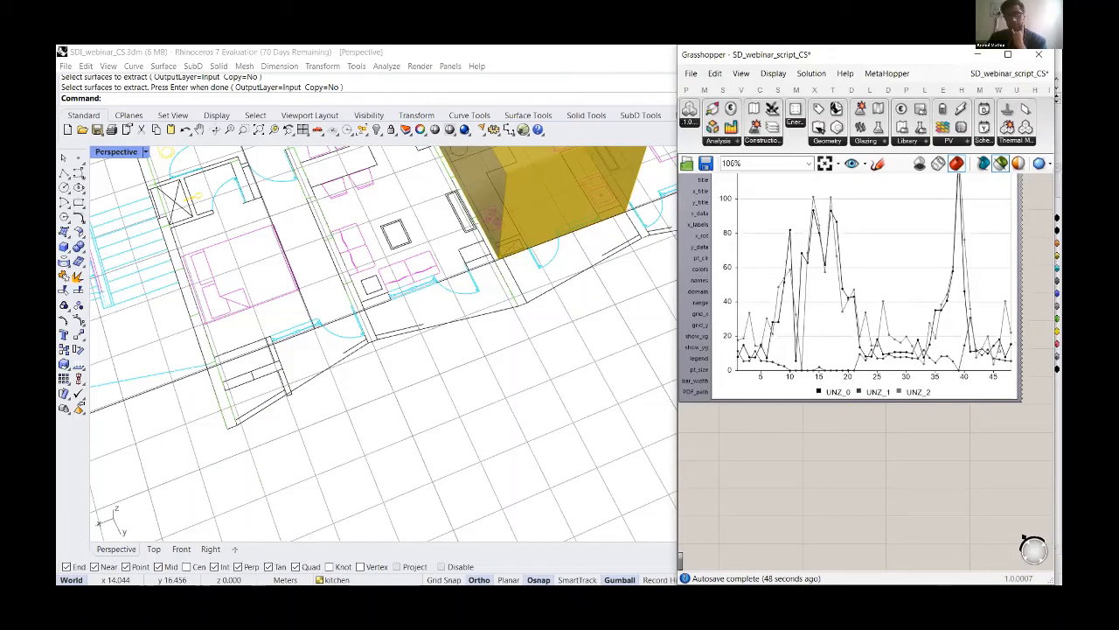
scroll(970, 241, down, 4)
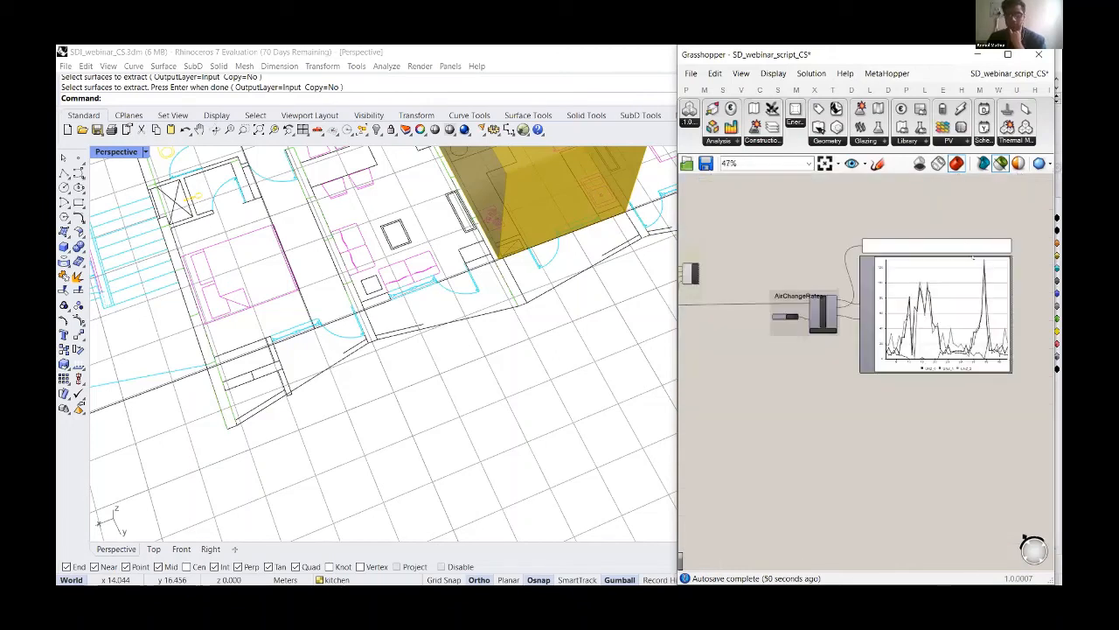
scroll(972, 248, up, 5)
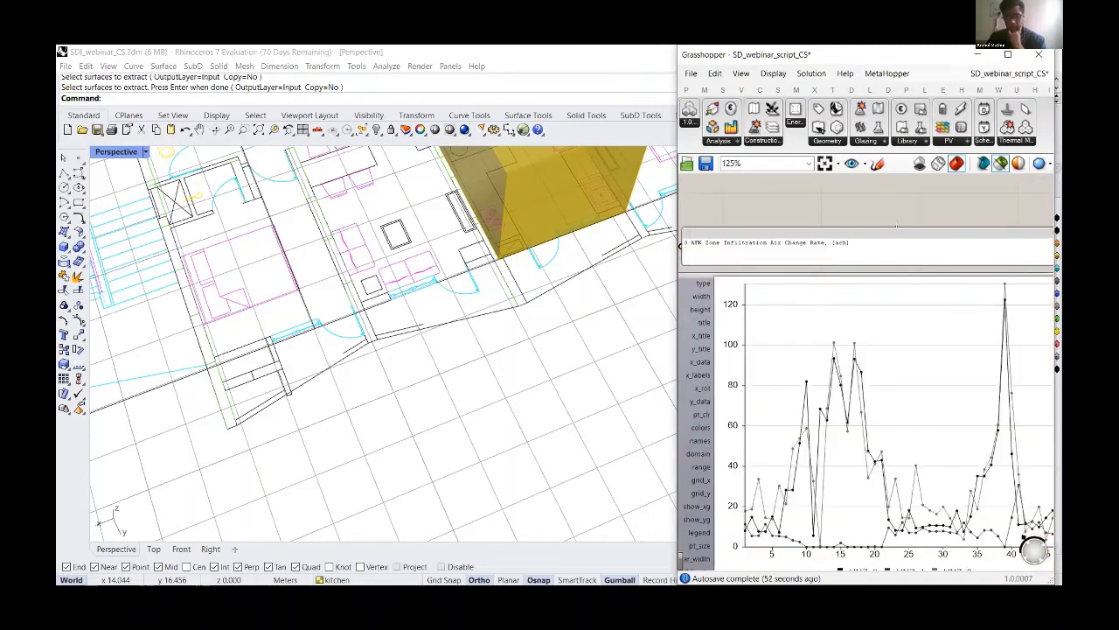
scroll(897, 231, down, 6)
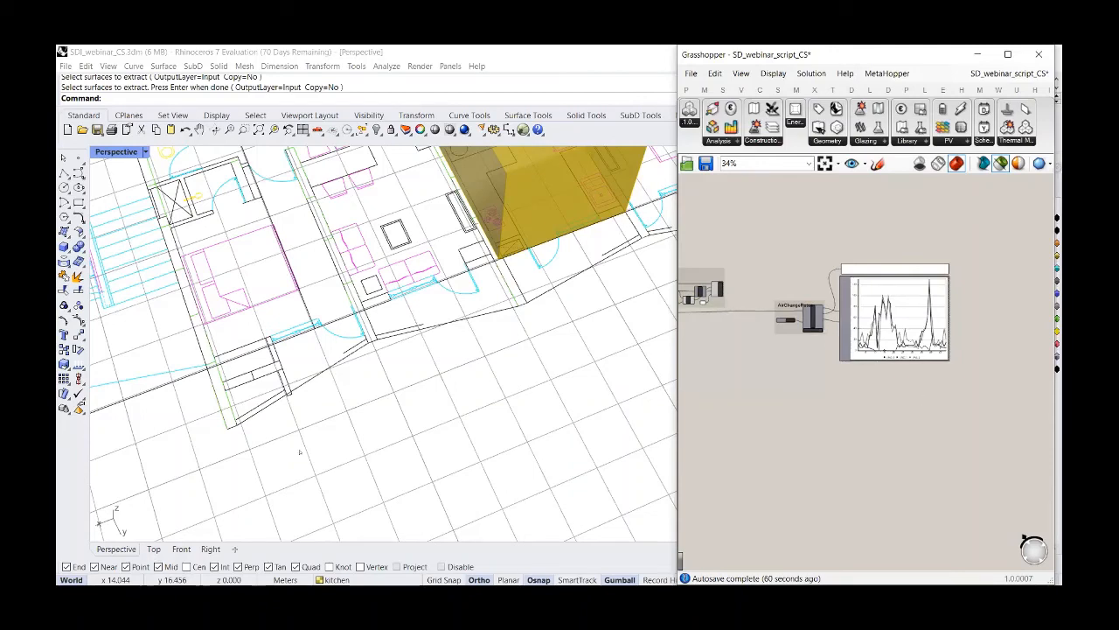
scroll(927, 393, down, 3)
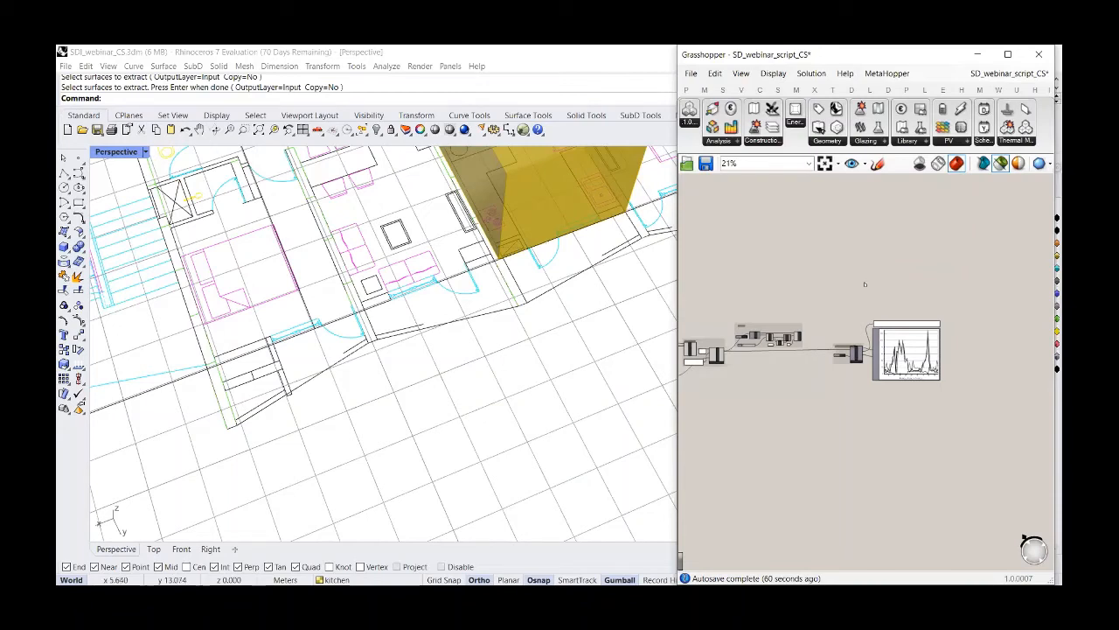
Examine the window, ground surface and adiabatic roof definitions in the purple energy model group
scroll(869, 284, down, 5)
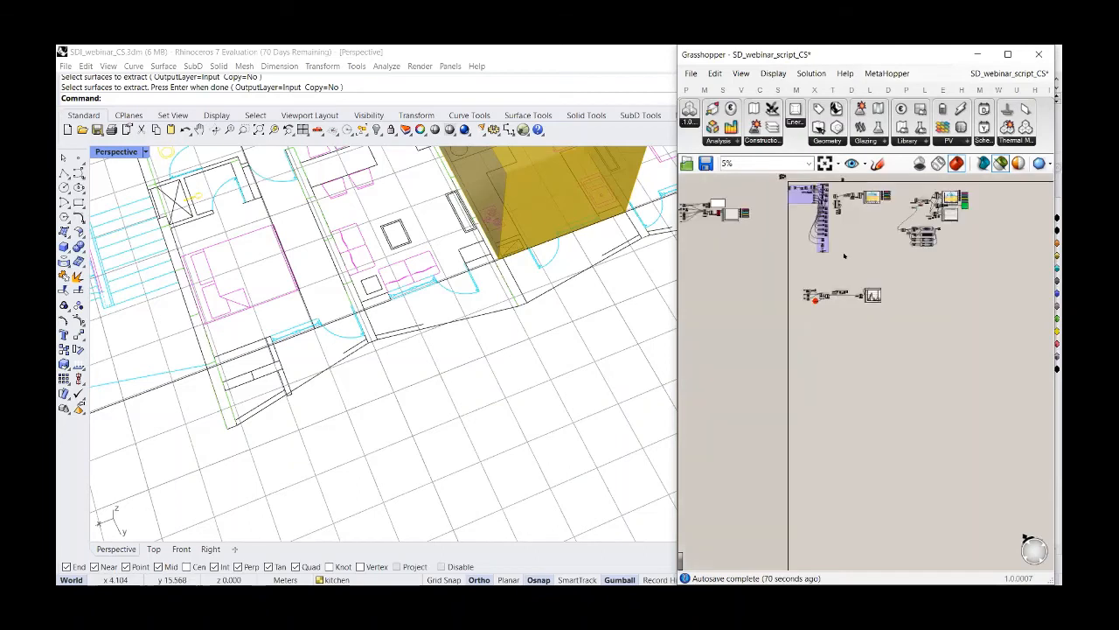
scroll(853, 334, up, 5)
scroll(853, 339, down, 2)
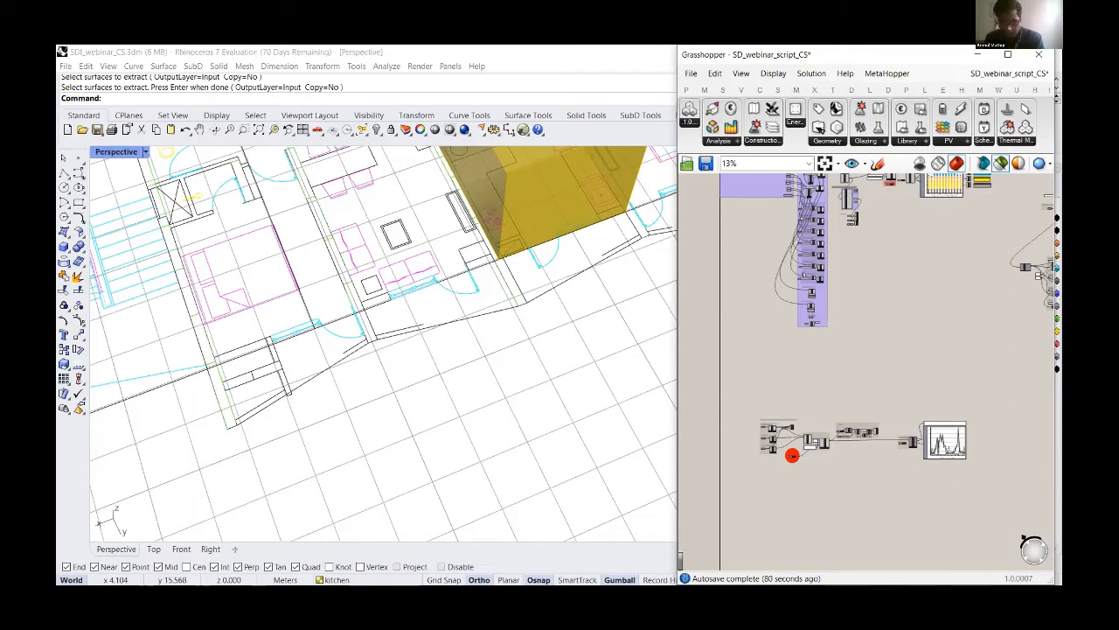
scroll(806, 273, up, 5)
scroll(804, 408, up, 4)
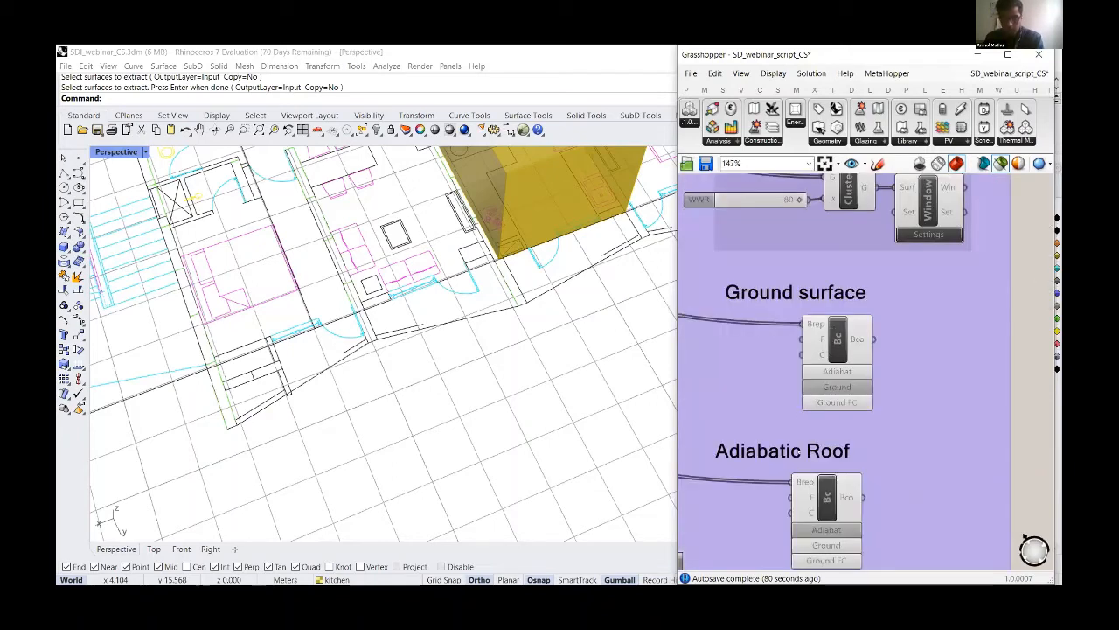
scroll(804, 444, down, 4)
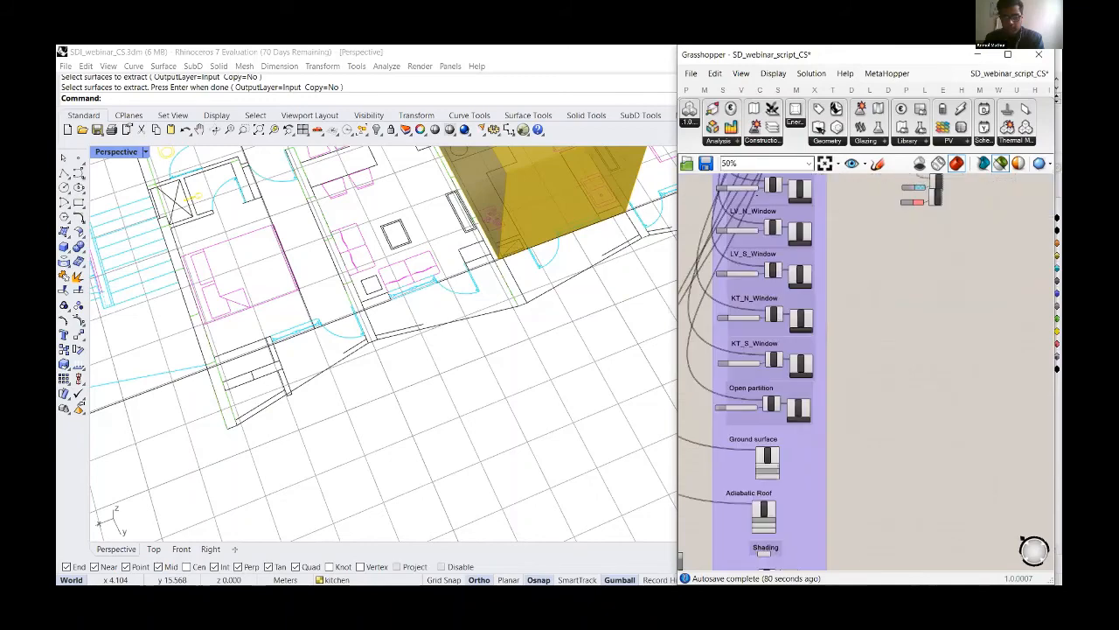
scroll(862, 400, up, 2)
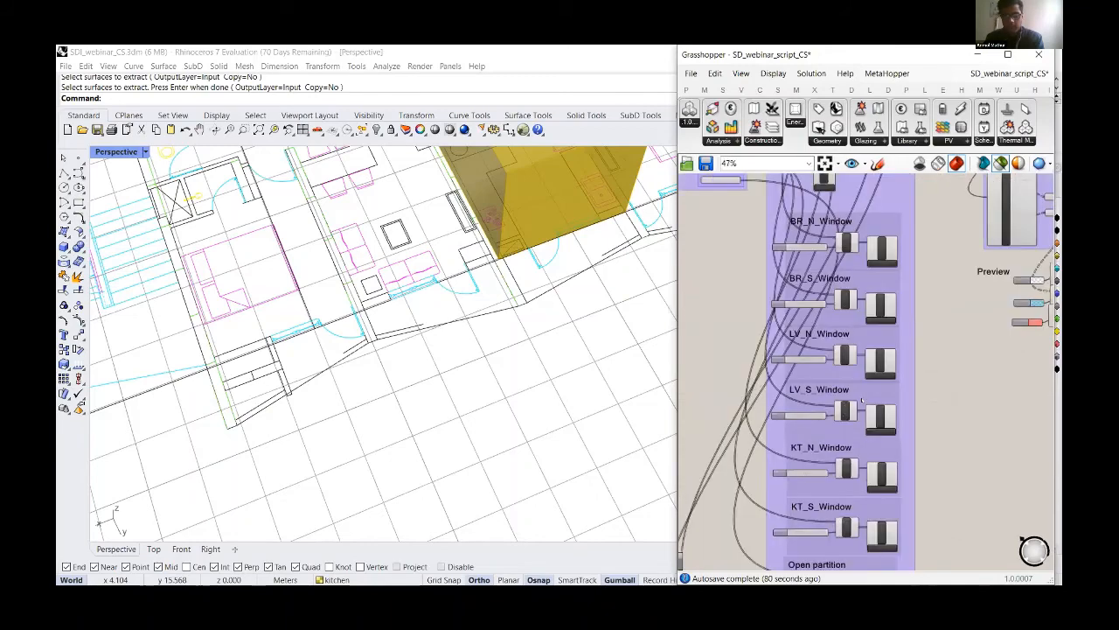
Select the living room window parameters FF_LV_N and FF_LV_S in turn to highlight their surfaces in the building model
scroll(760, 214, up, 3)
scroll(763, 216, up, 2)
click(763, 215)
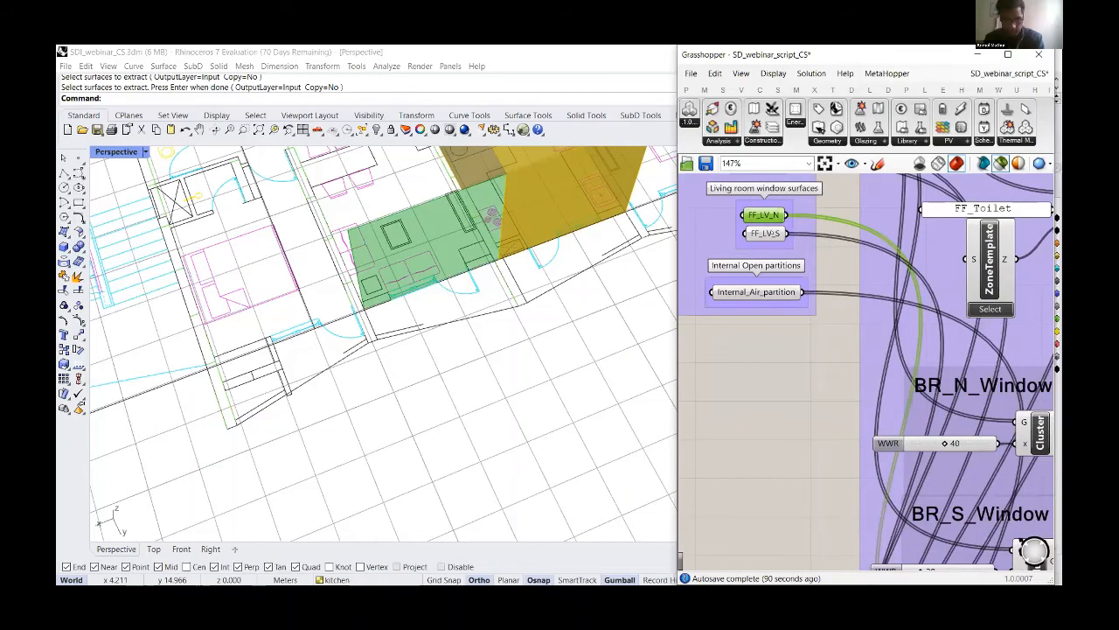
scroll(263, 385, down, 10)
scroll(175, 389, up, 5)
click(770, 234)
scroll(771, 339, down, 5)
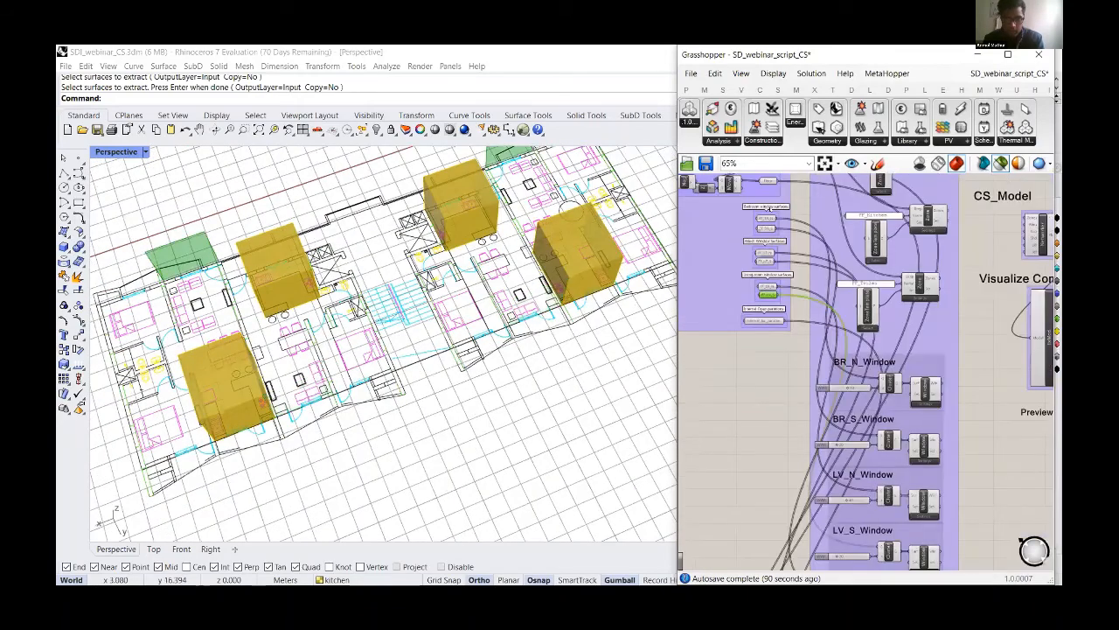
Select the bedroom window parameters FF_BR_N and FF_BR_S and the kitchen parameter FF_KT_S in turn to check their surfaces
scroll(756, 227, up, 4)
click(774, 209)
click(773, 229)
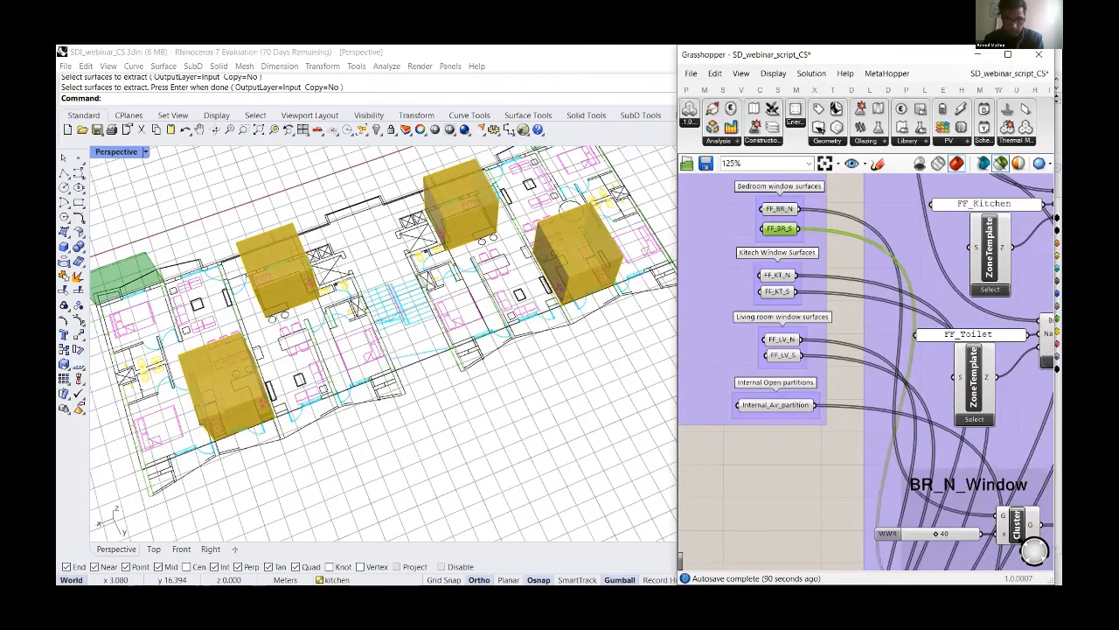
click(770, 292)
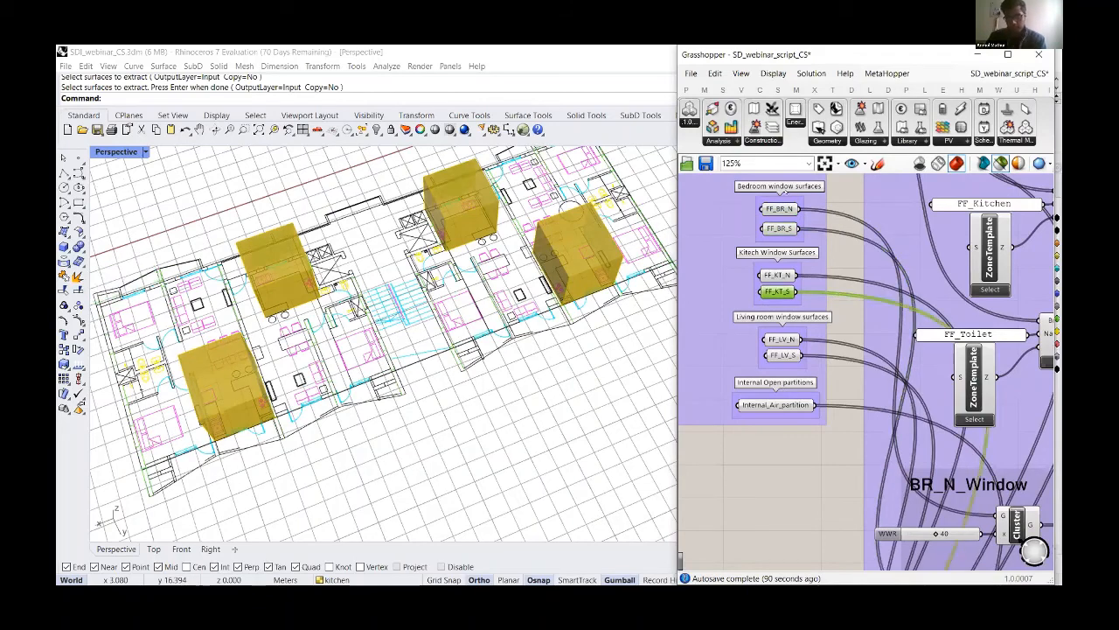
Highlight the window geometry produced by the BR_N_Window cluster, review its WWR slider and Window component, and clear the selection
scroll(805, 215, down, 5)
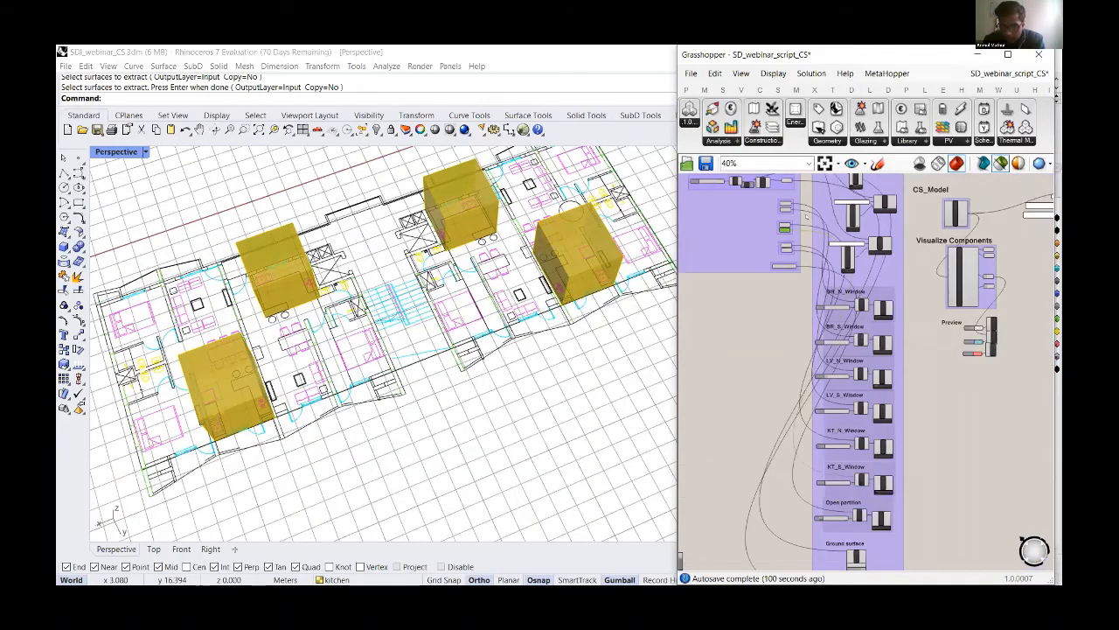
scroll(855, 293, up, 10)
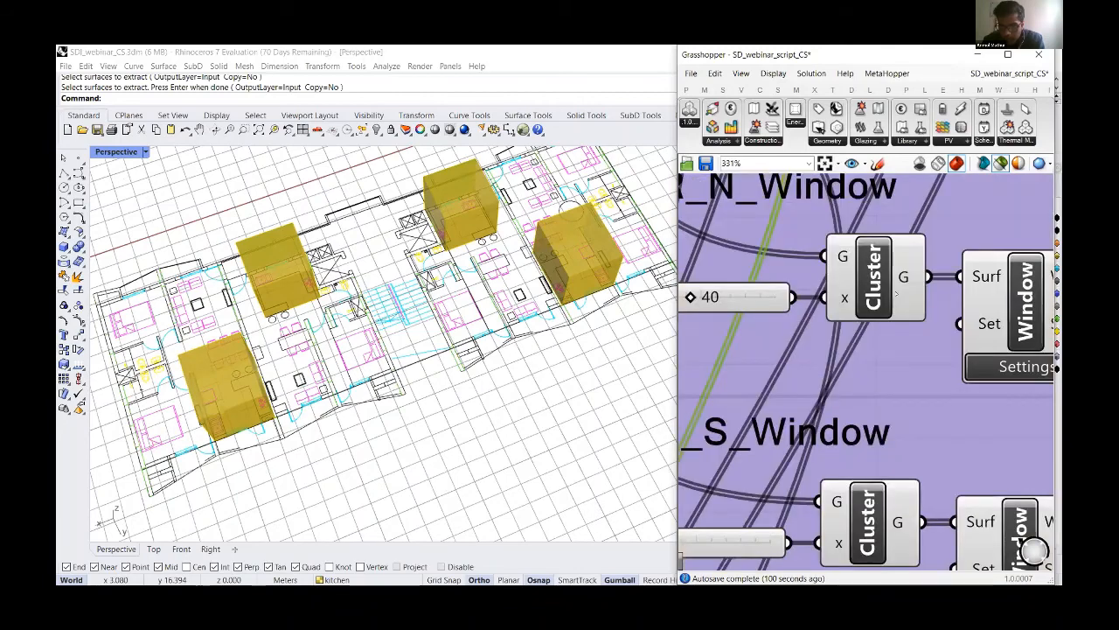
click(863, 294)
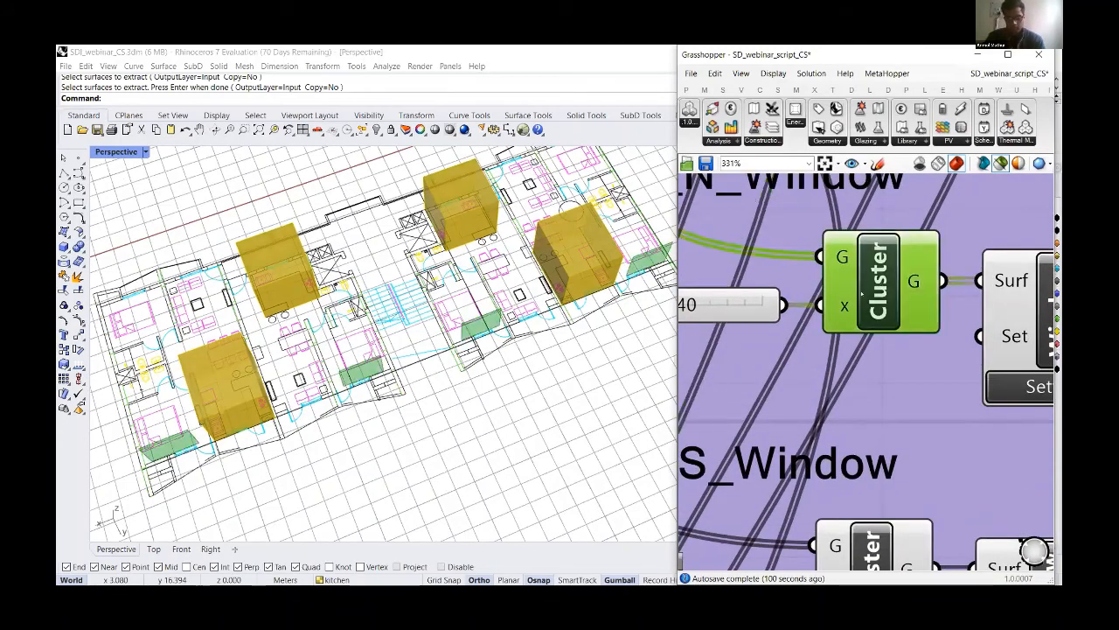
scroll(862, 292, down, 3)
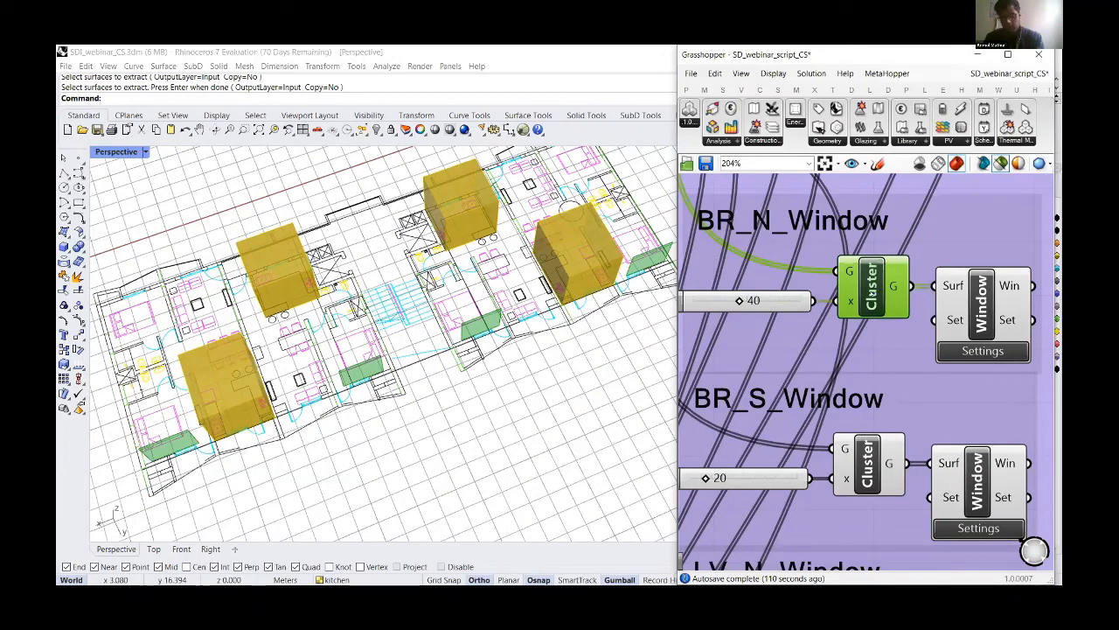
scroll(841, 319, down, 2)
click(840, 320)
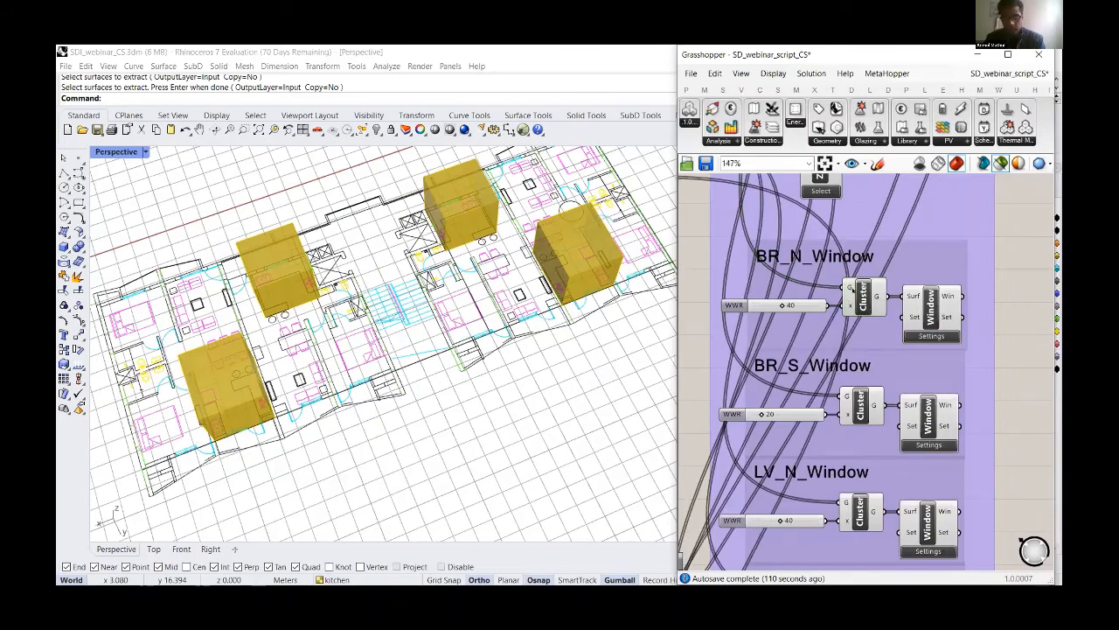
Open the BR_N_Window cluster and inspect how its Area, division, Sqrt and Scale components size the window
scroll(850, 289, up, 5)
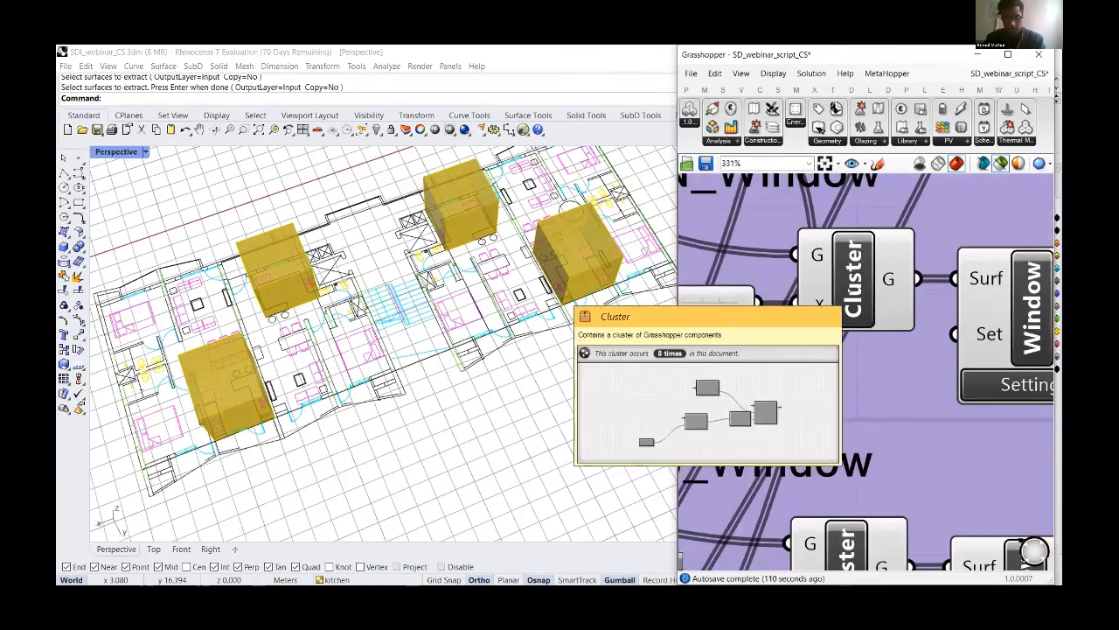
click(845, 297)
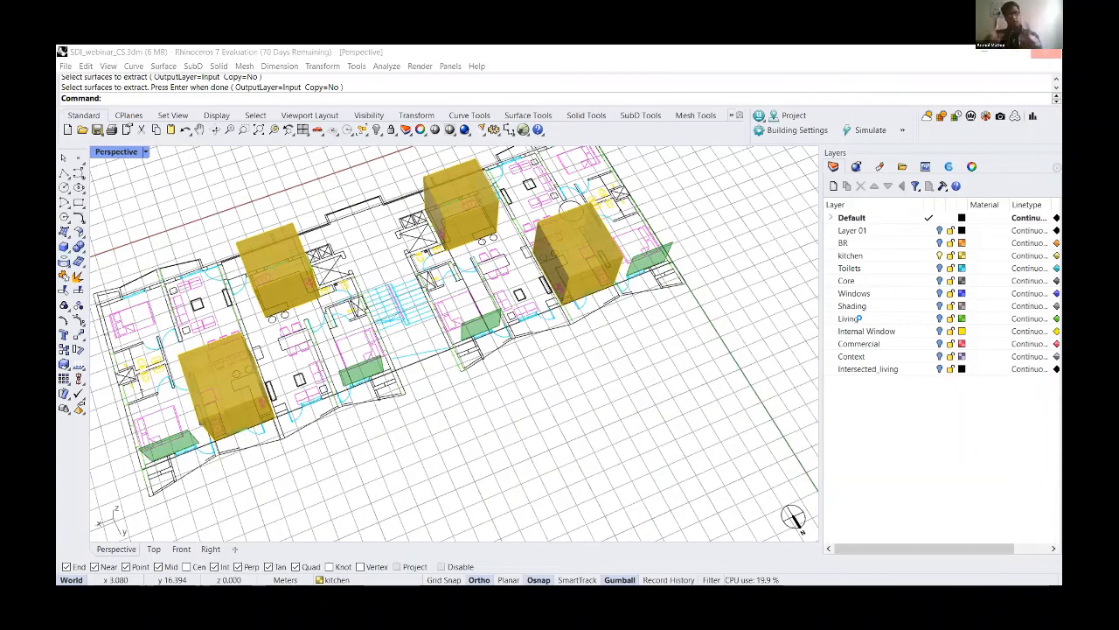
key(alt+Tab)
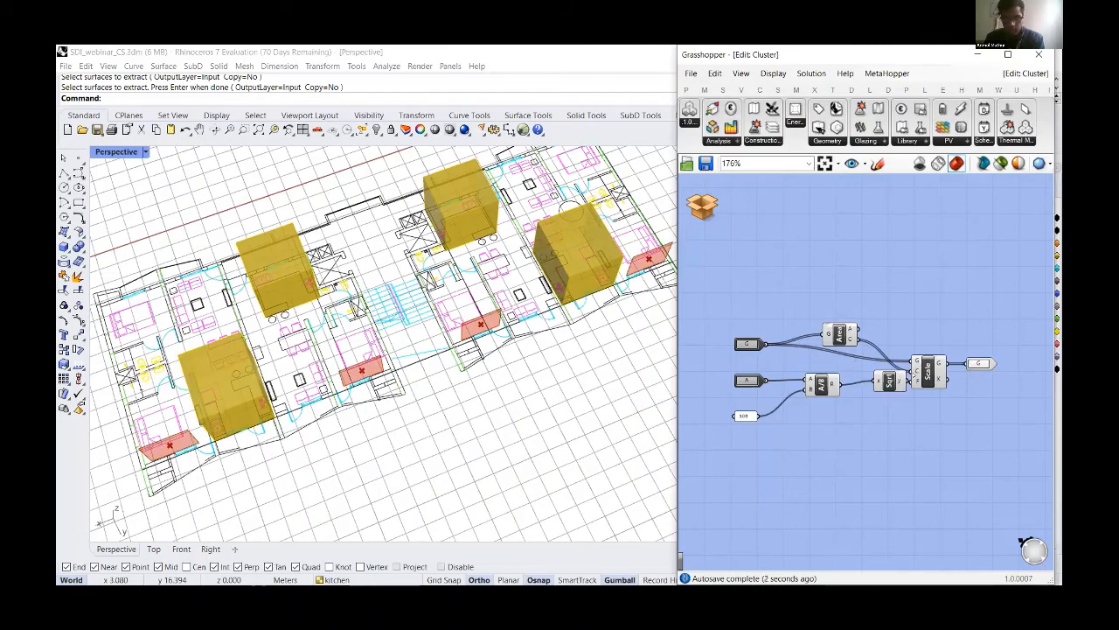
scroll(914, 375, up, 3)
click(704, 206)
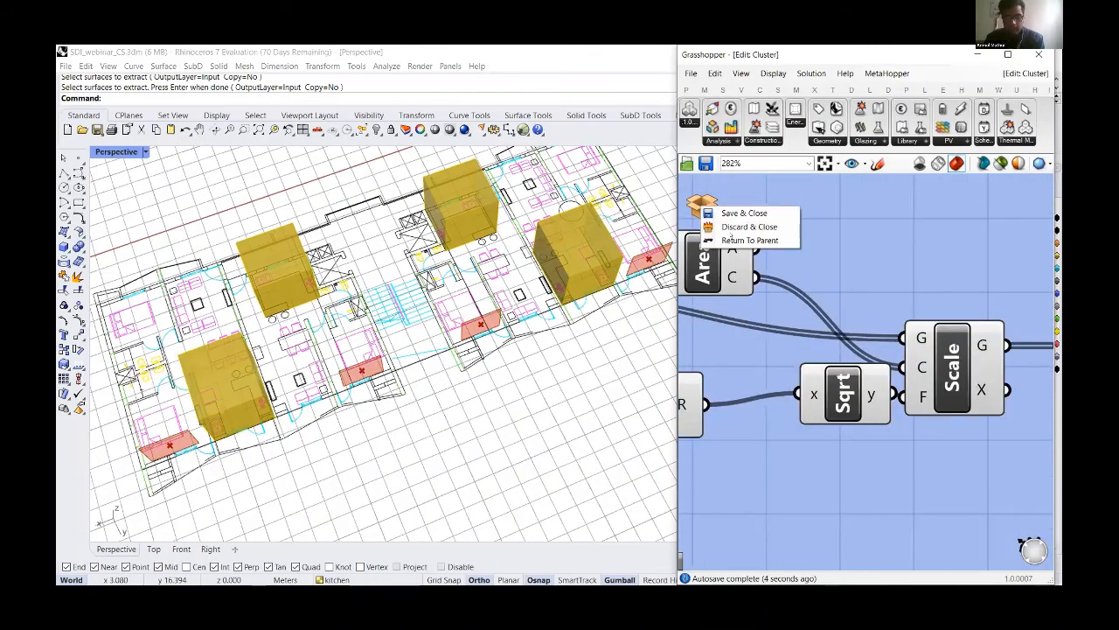
click(795, 299)
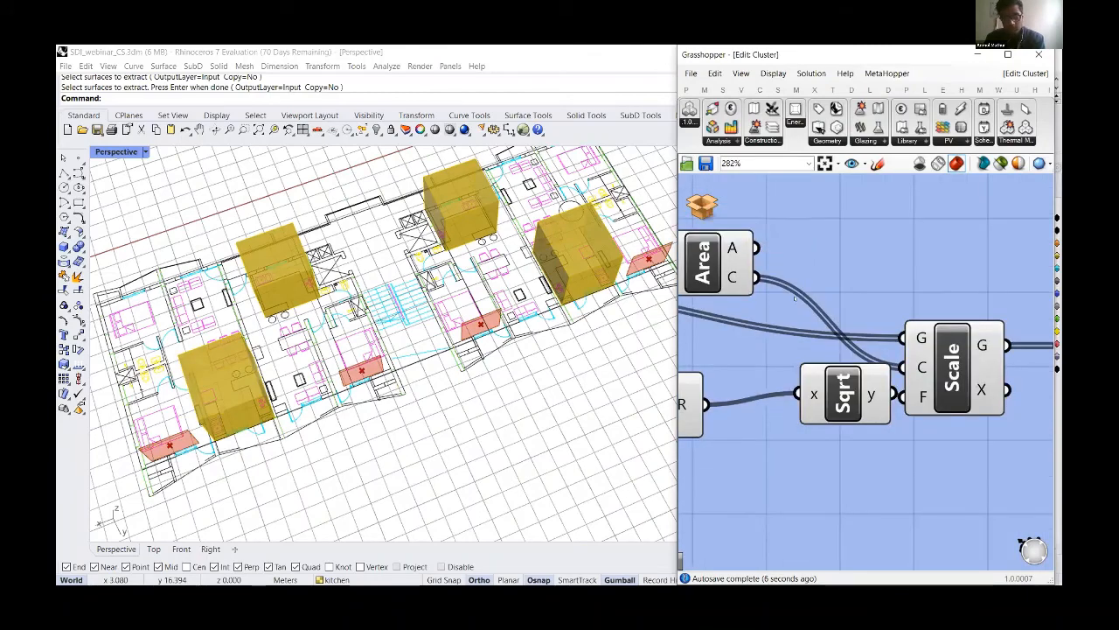